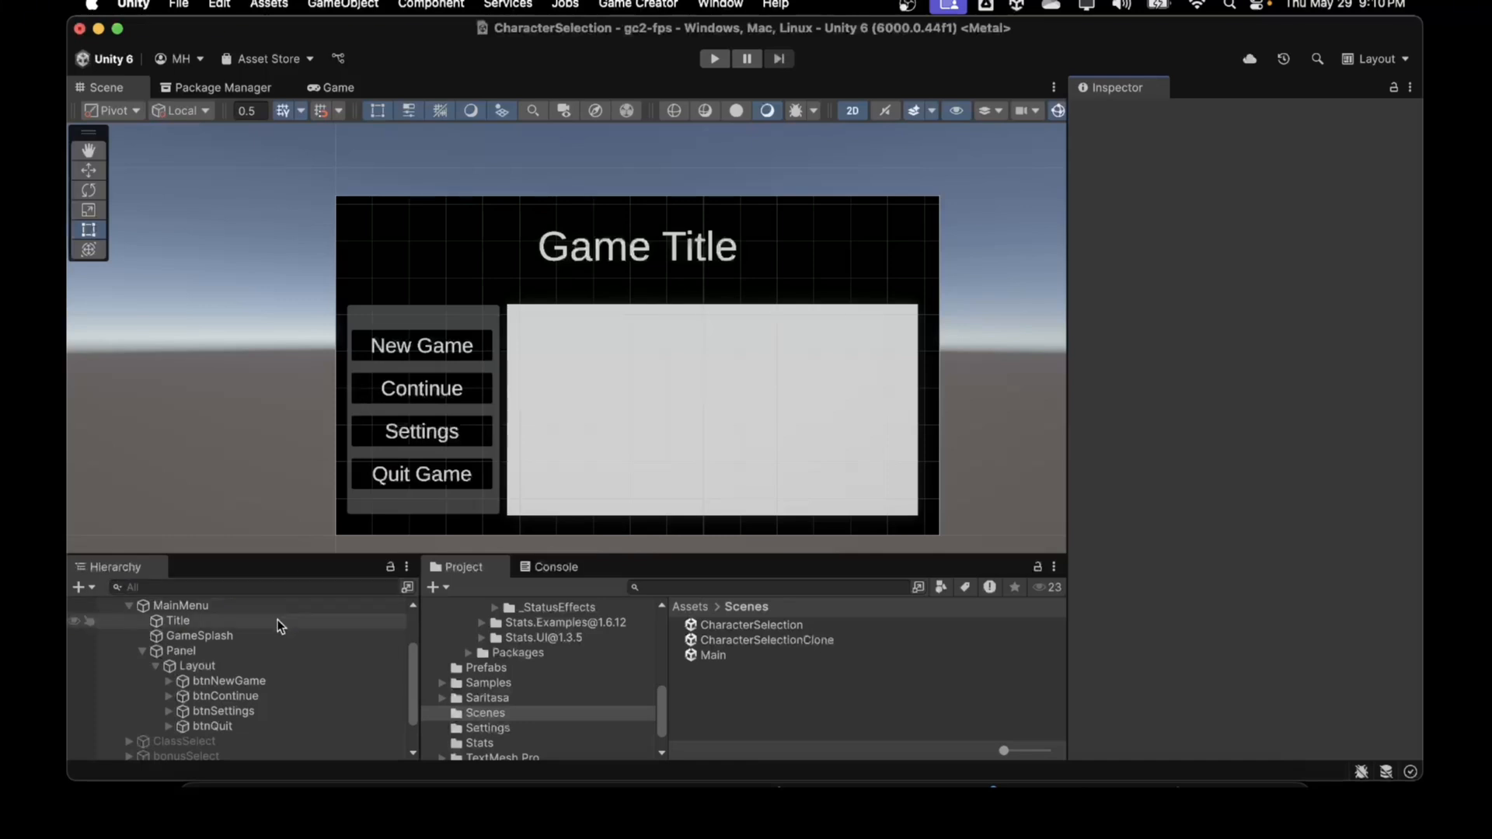
Inspect the color settings of the New Game and Continue buttons and run the menu in Play mode
left_click(239, 681)
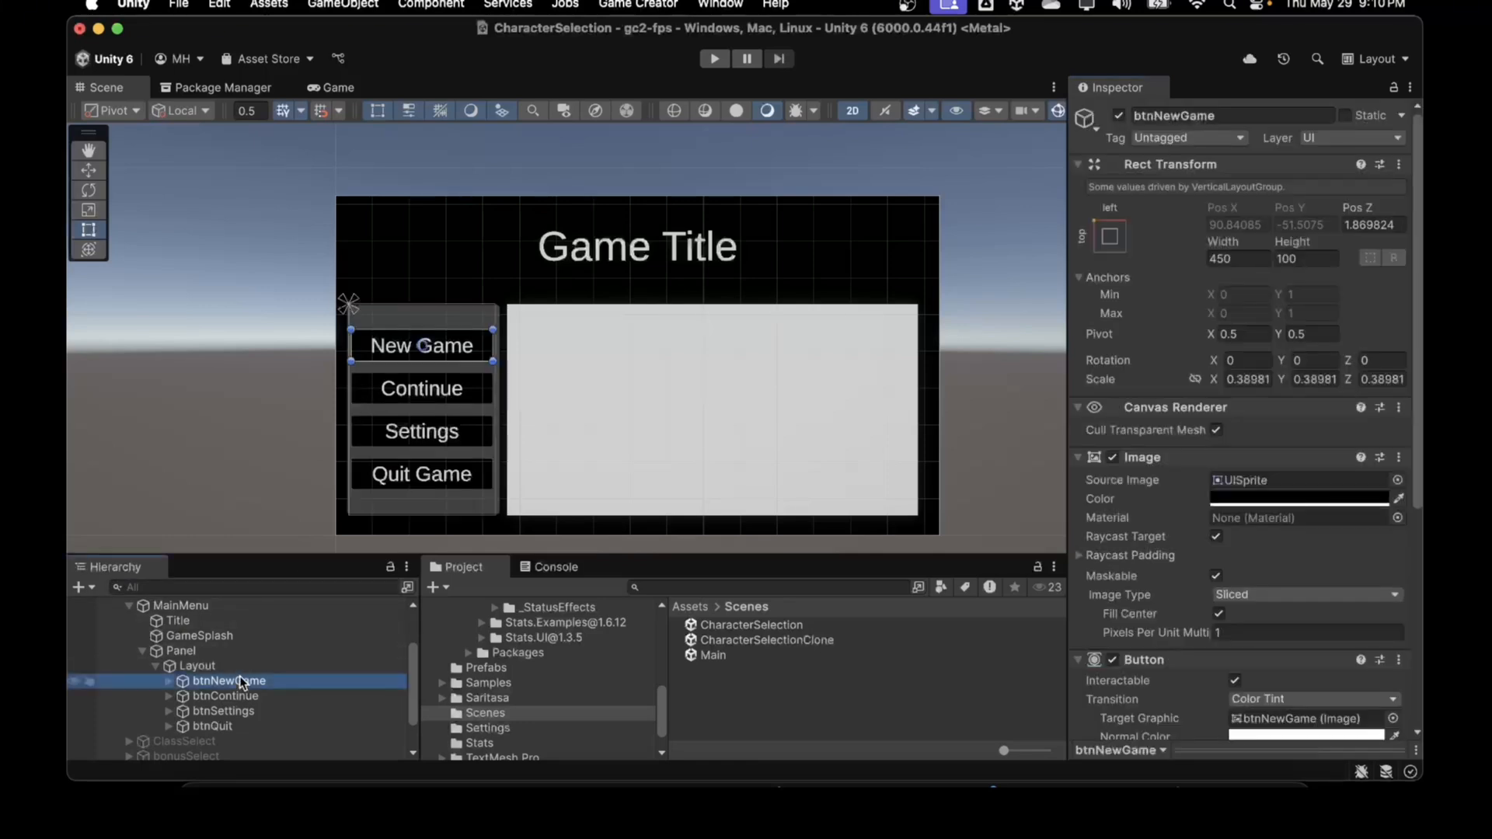
scroll(1127, 436, "down", 4)
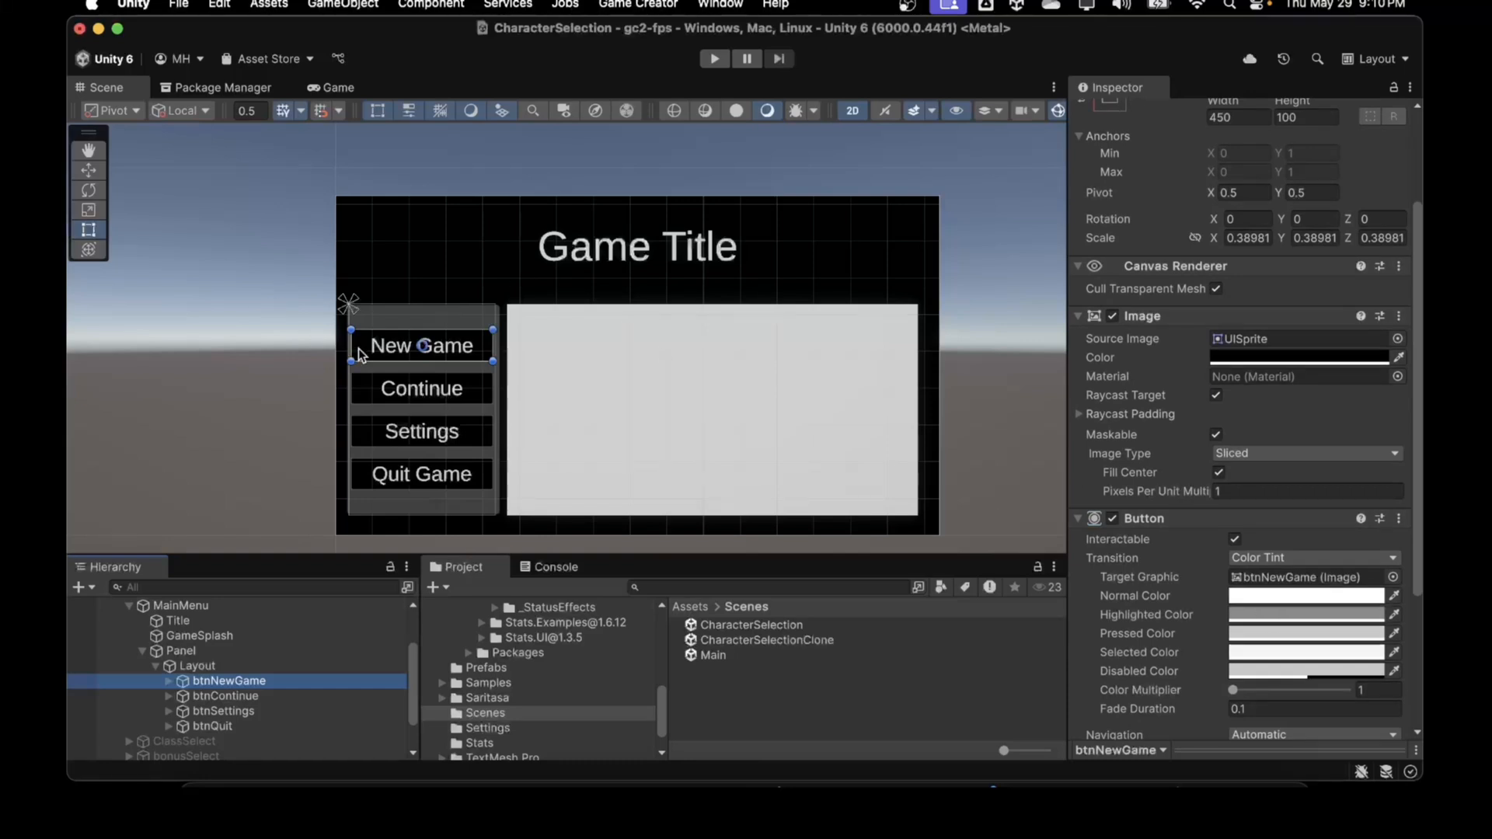
left_click(366, 390)
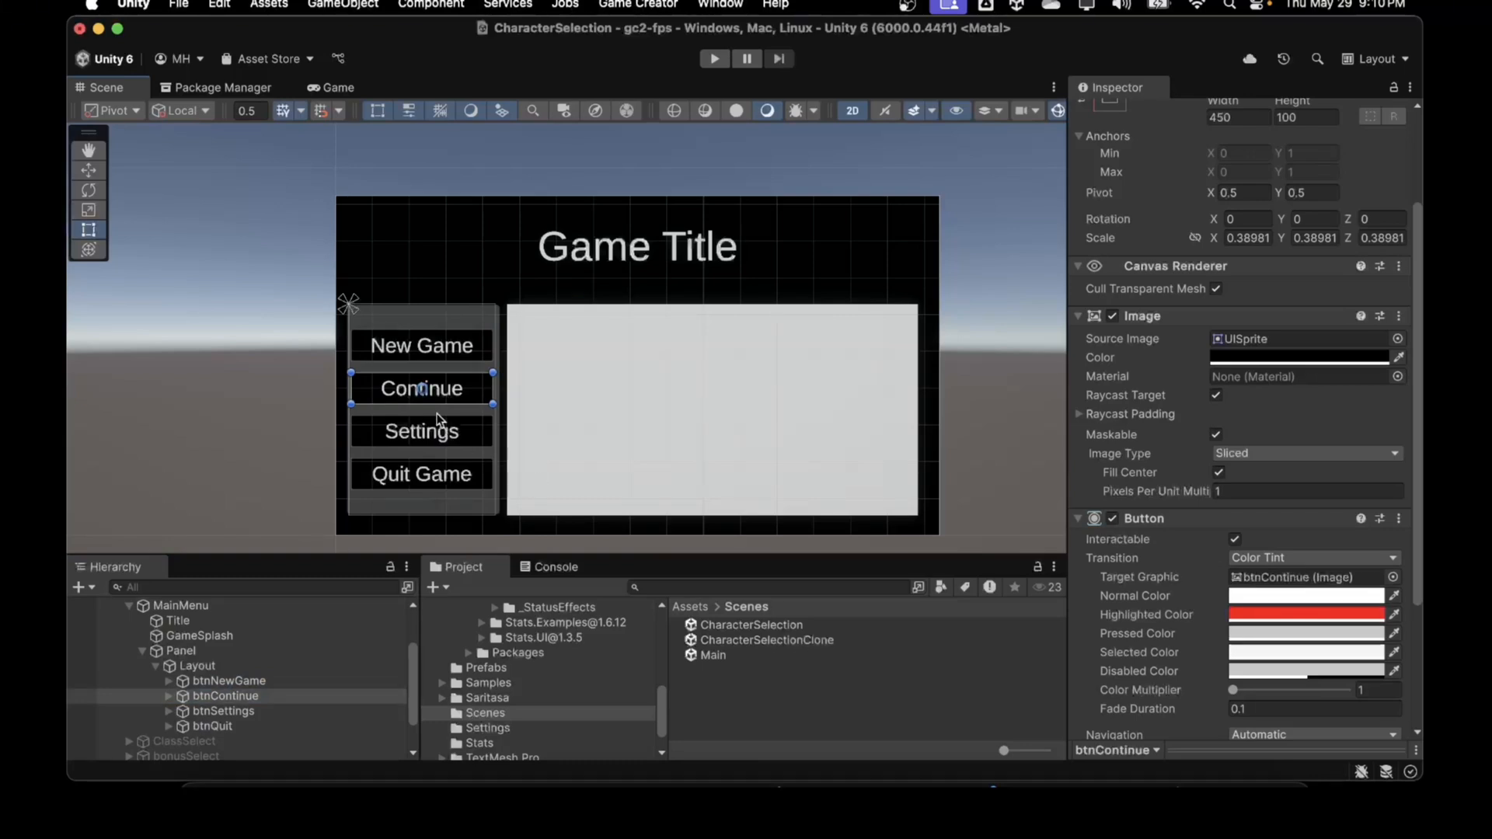
left_click(715, 59)
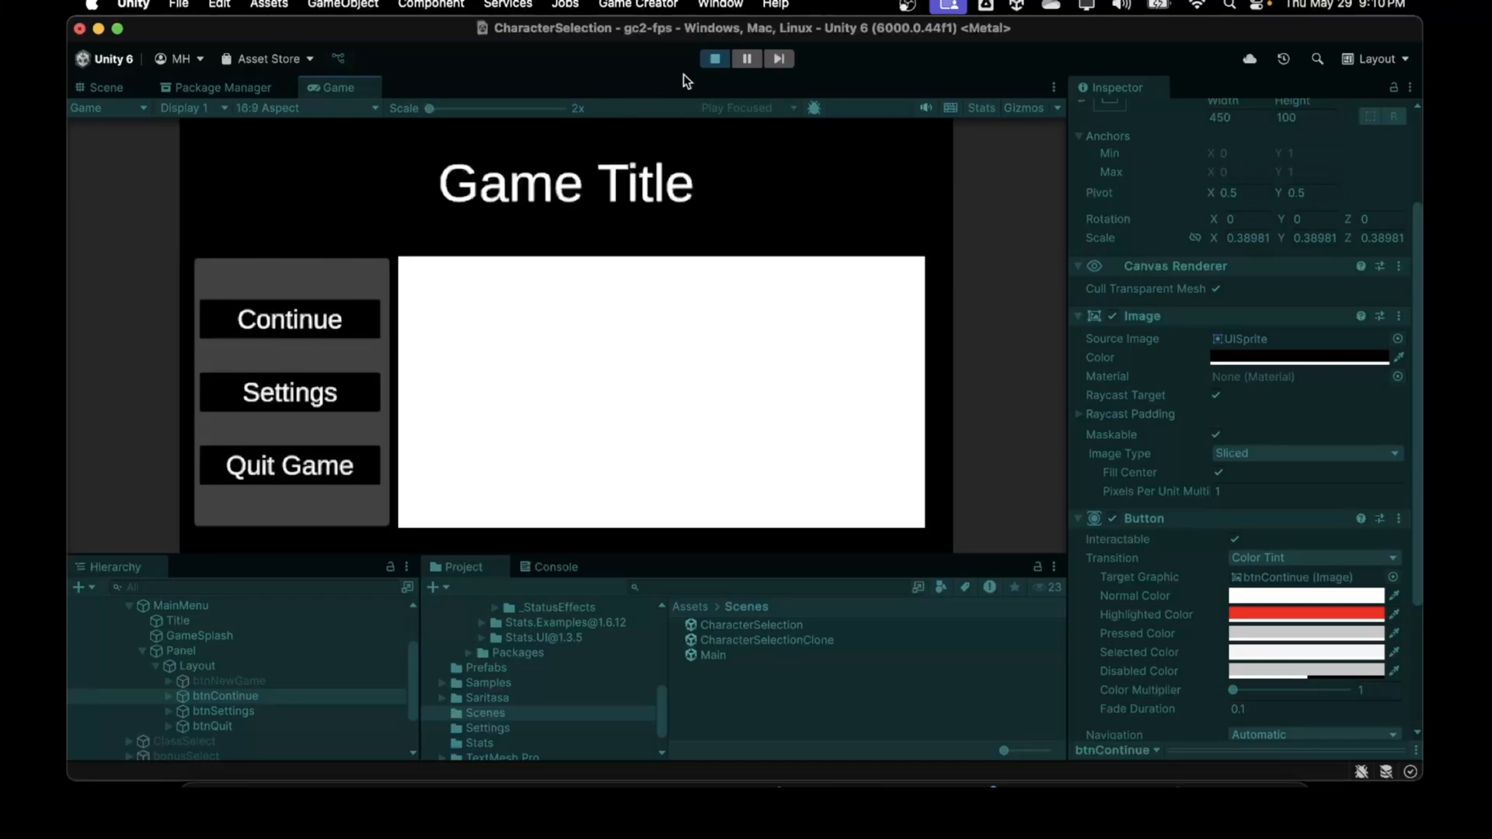
left_click(716, 59)
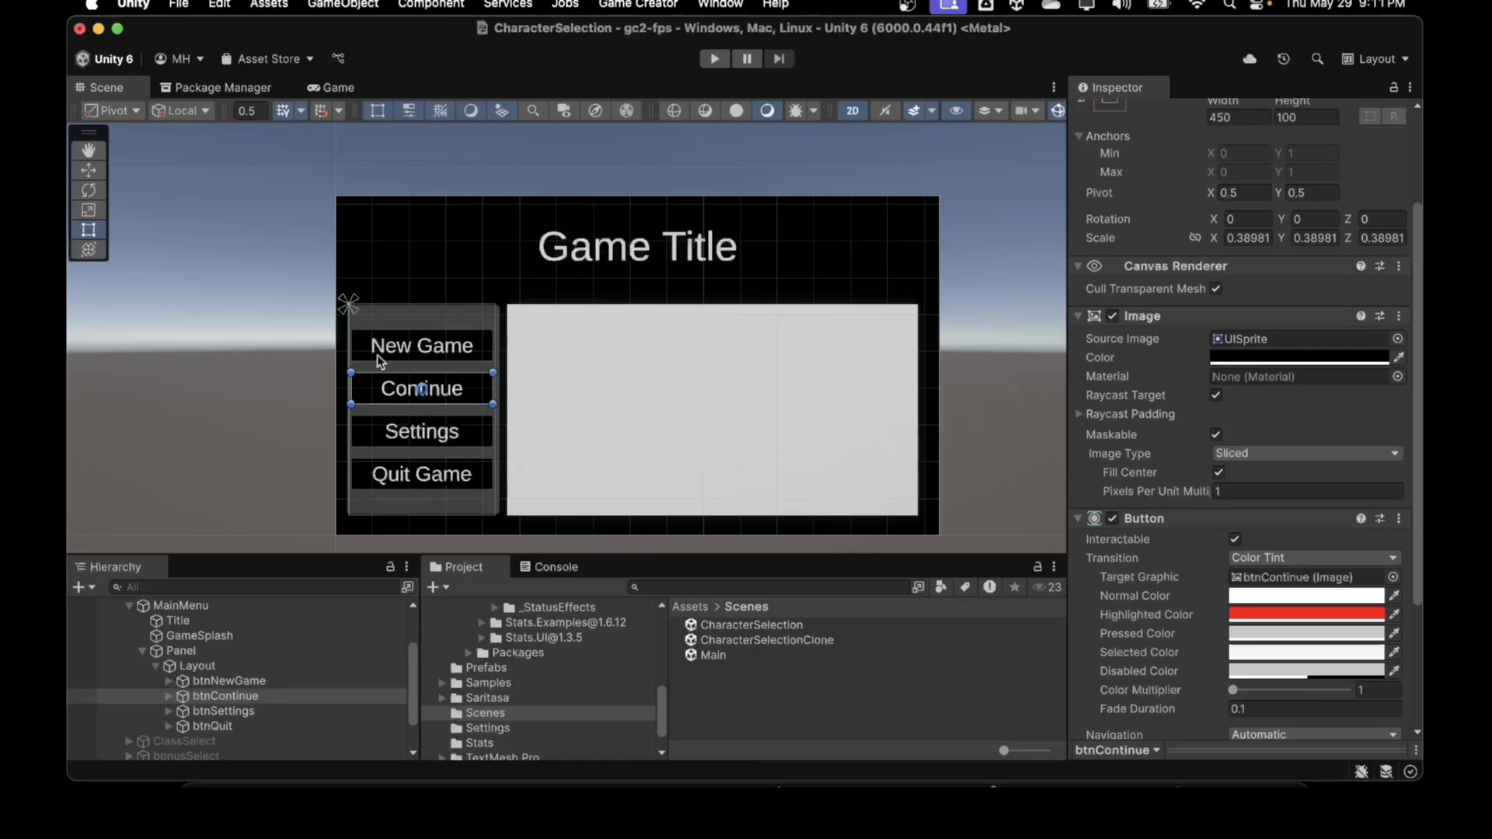
Set the Continue button's image color to white (FFFFFF) and its normal color to black (000000), and test it in Play mode
left_click(1243, 358)
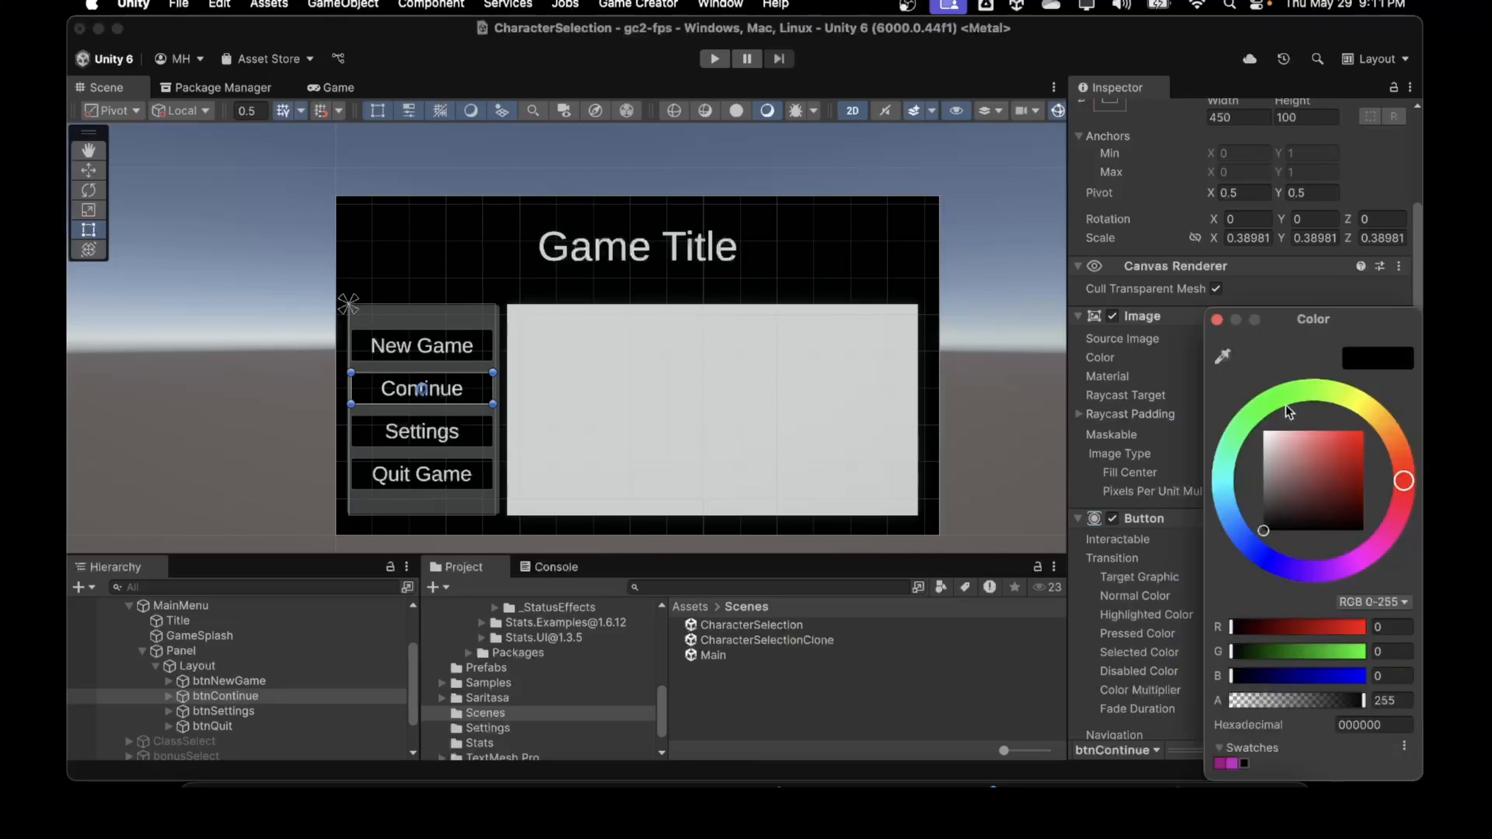
left_click(1217, 319)
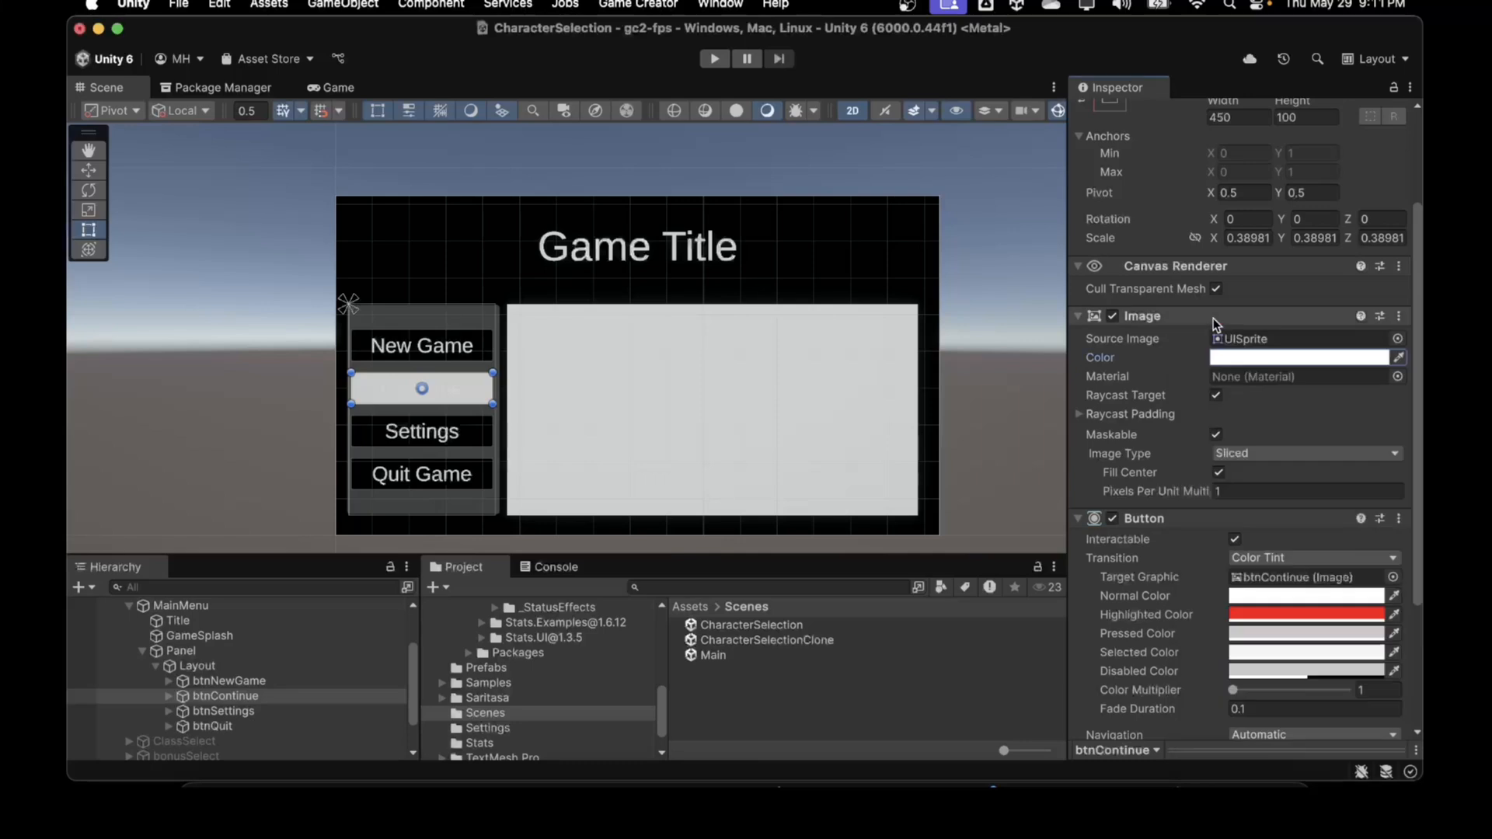
left_click(1282, 596)
left_click_drag(1280, 516, 1264, 531)
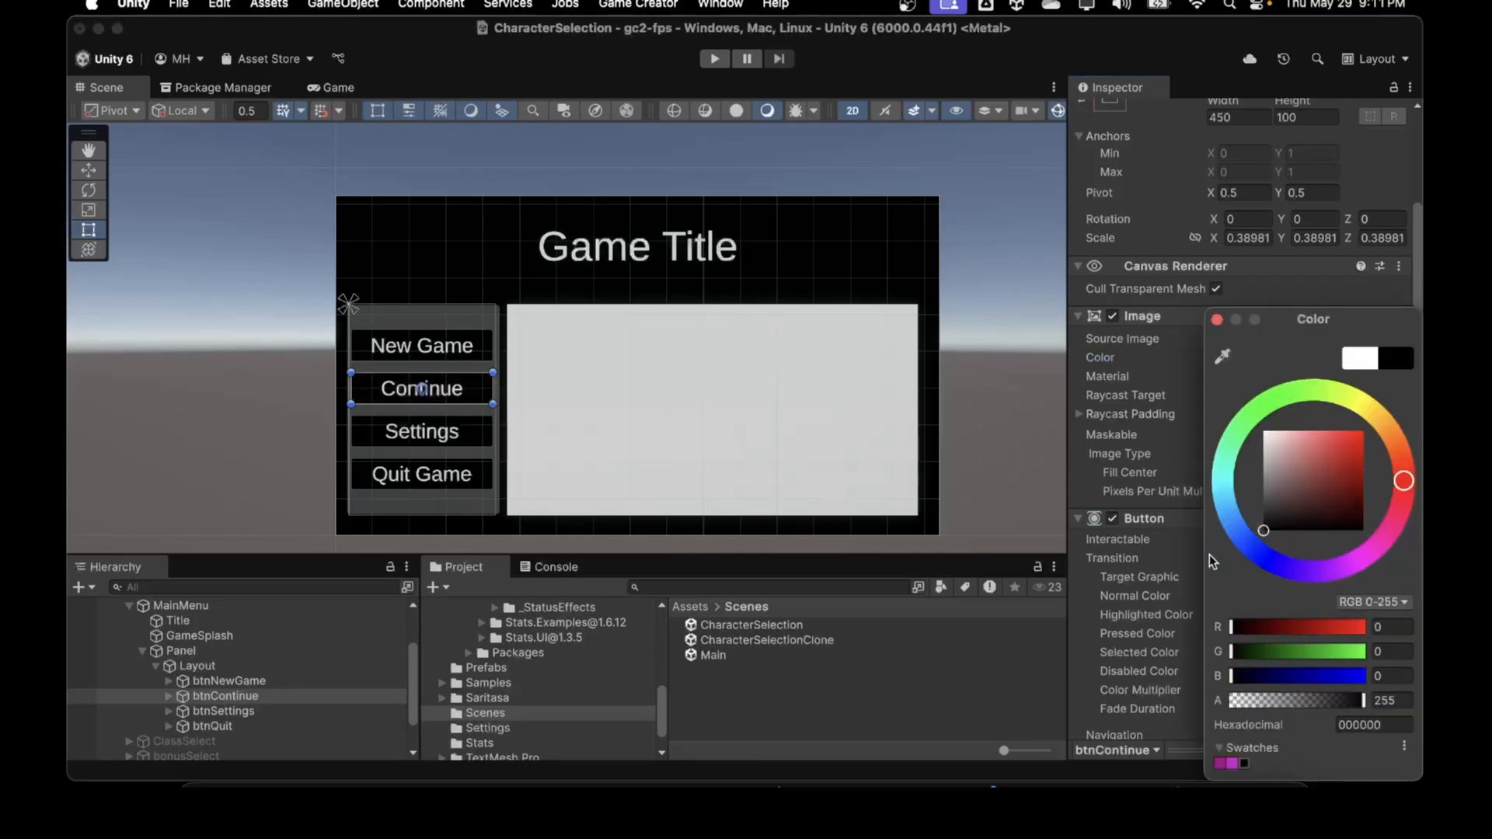
left_click(1217, 320)
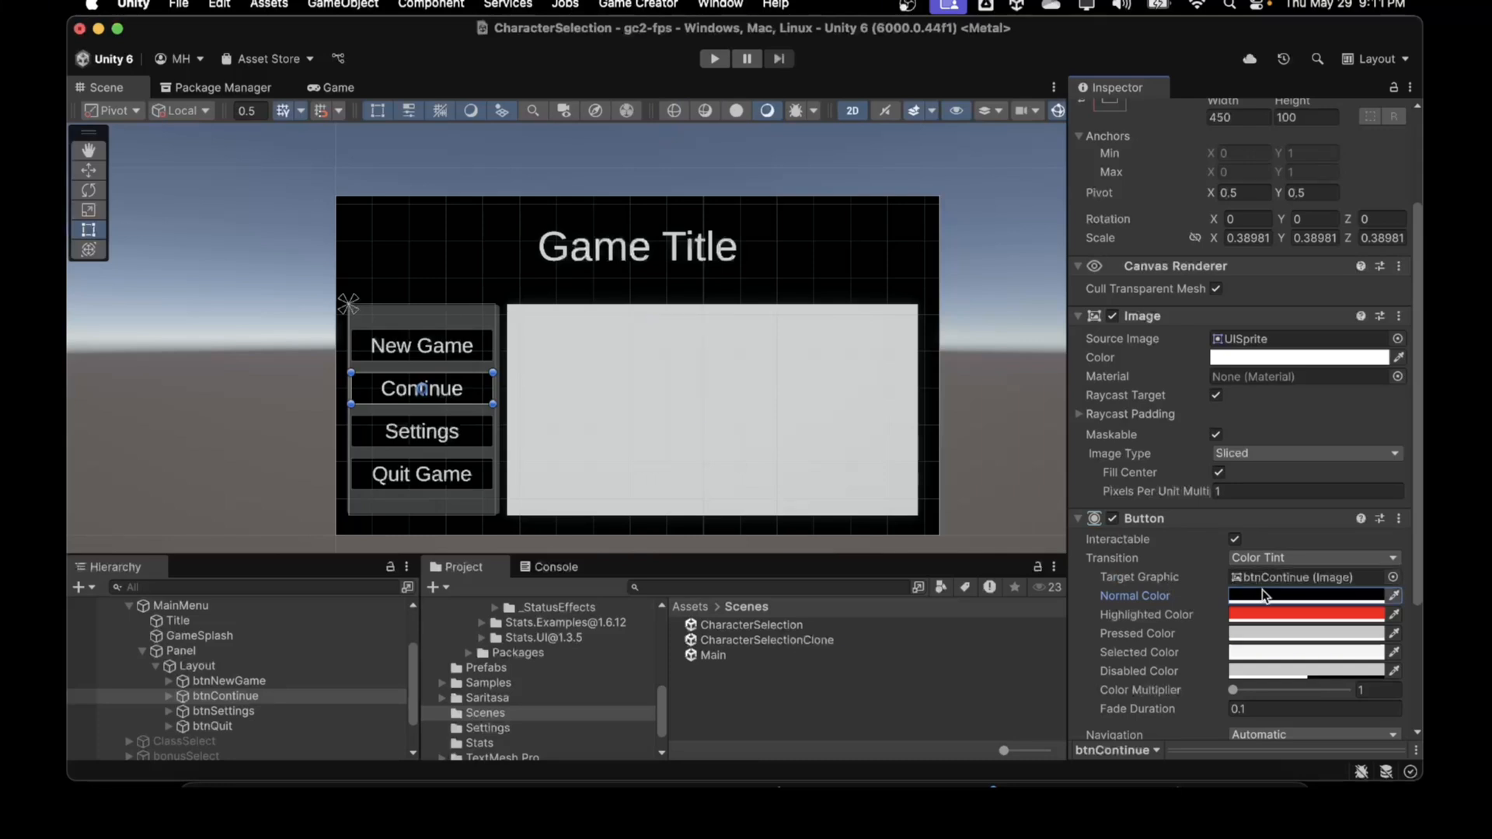
left_click(1244, 359)
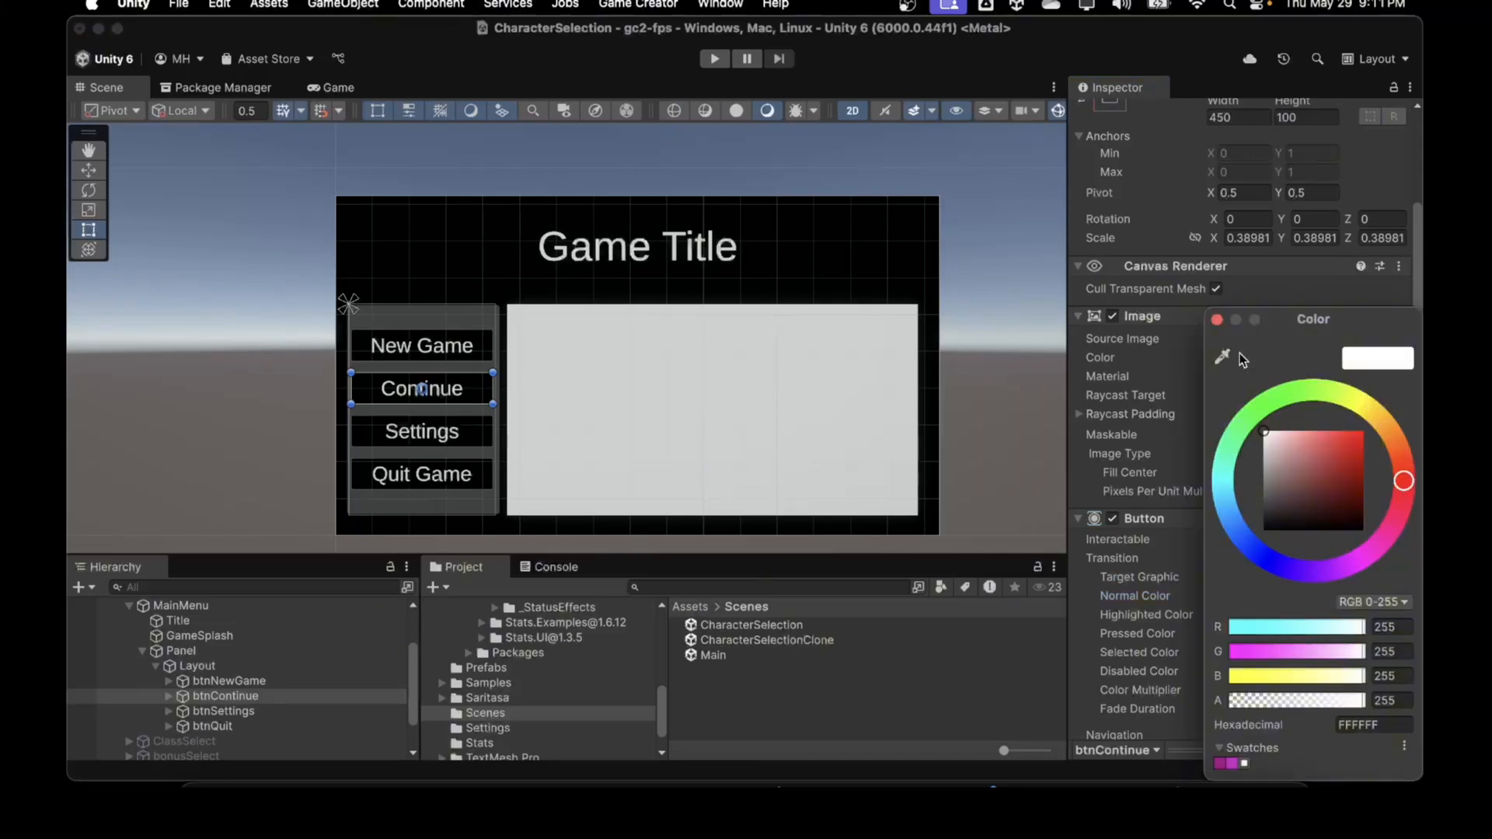
left_click(1217, 319)
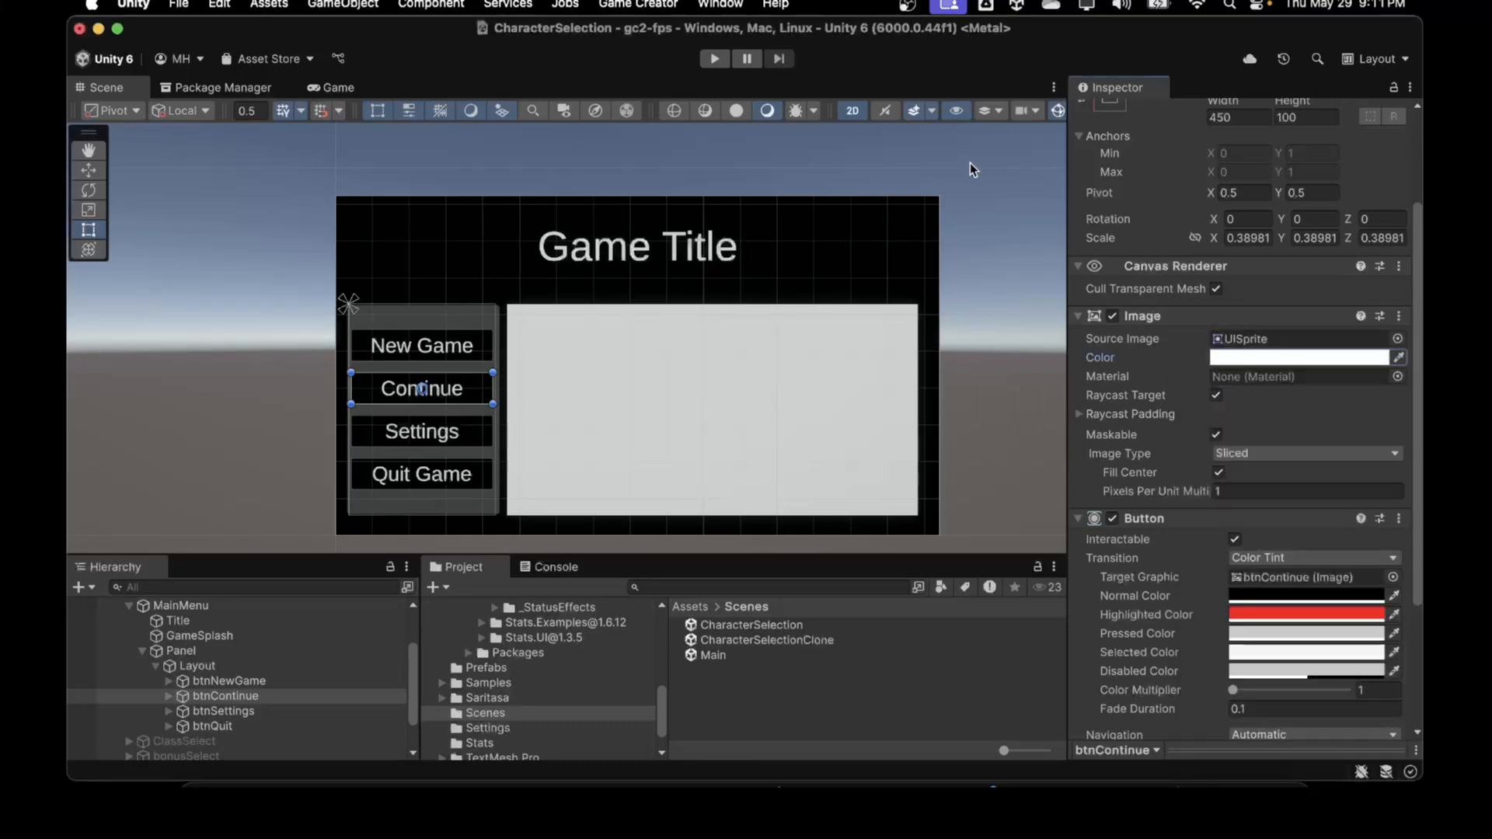
left_click(715, 58)
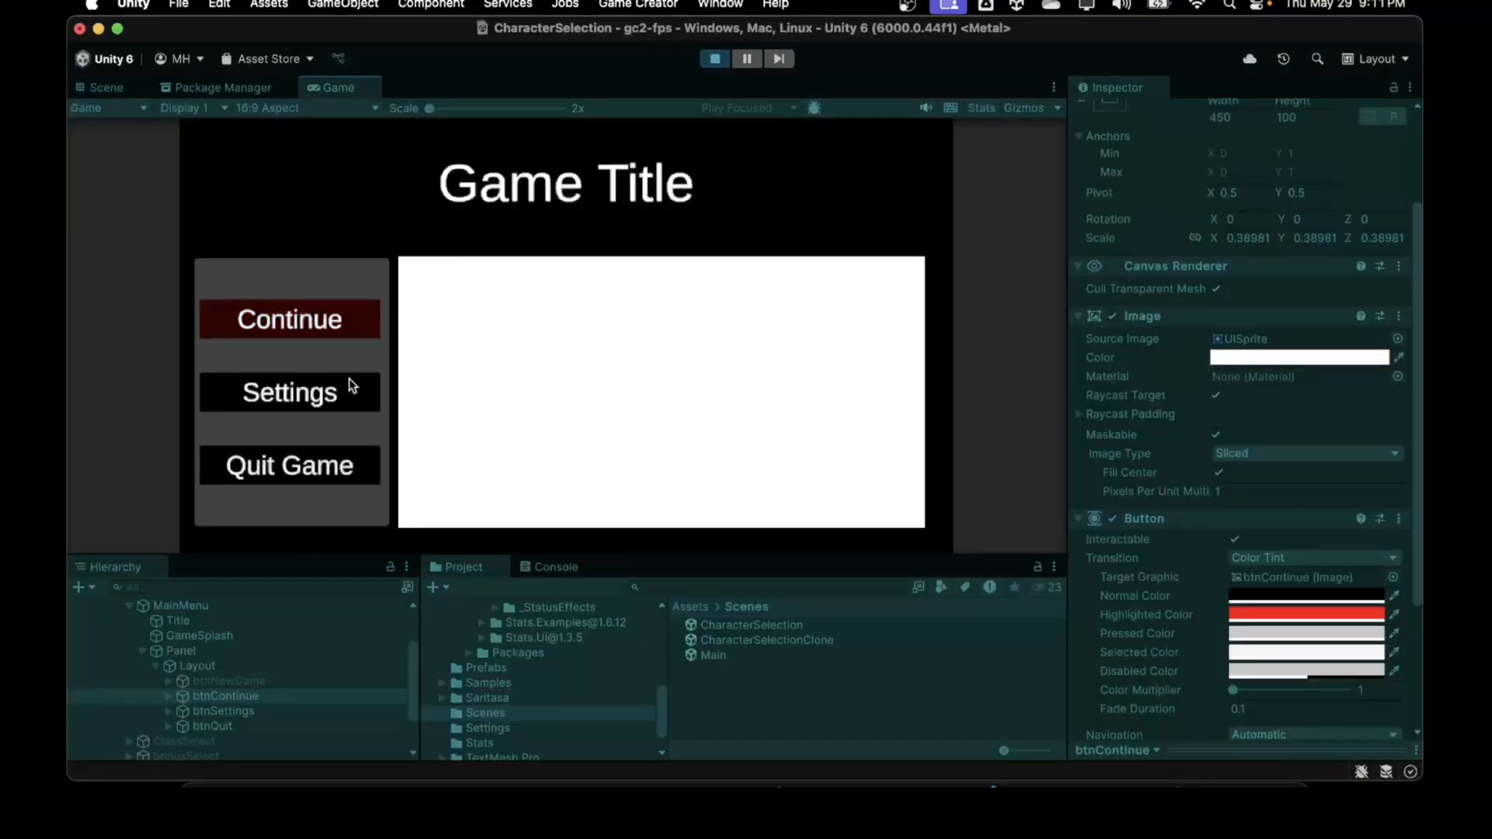
left_click(301, 325)
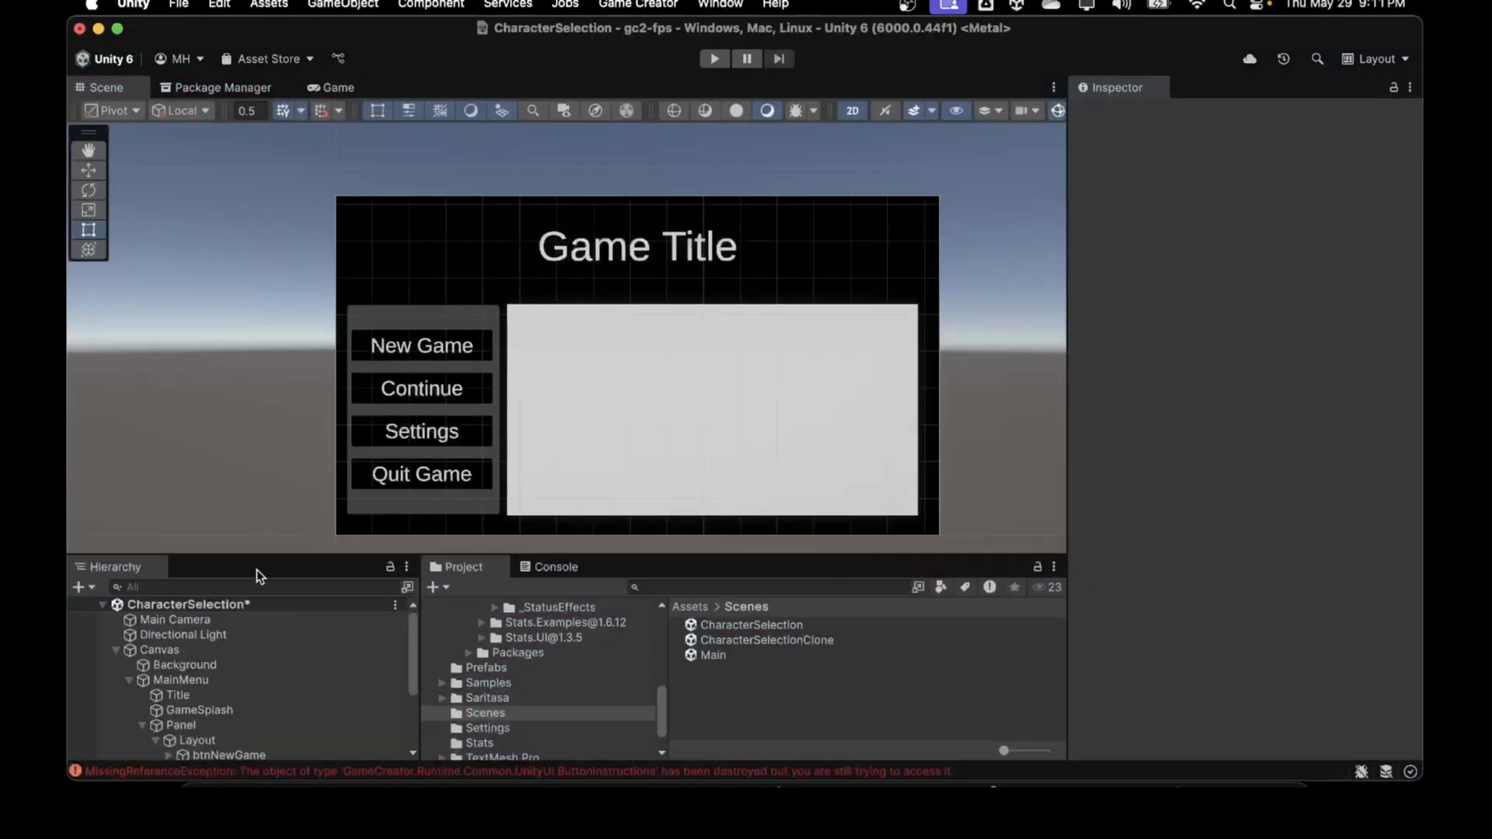
Set btnNewGame's image color to white and its normal transition color to black (000000)
scroll(225, 696, "down", 3)
left_click(222, 676)
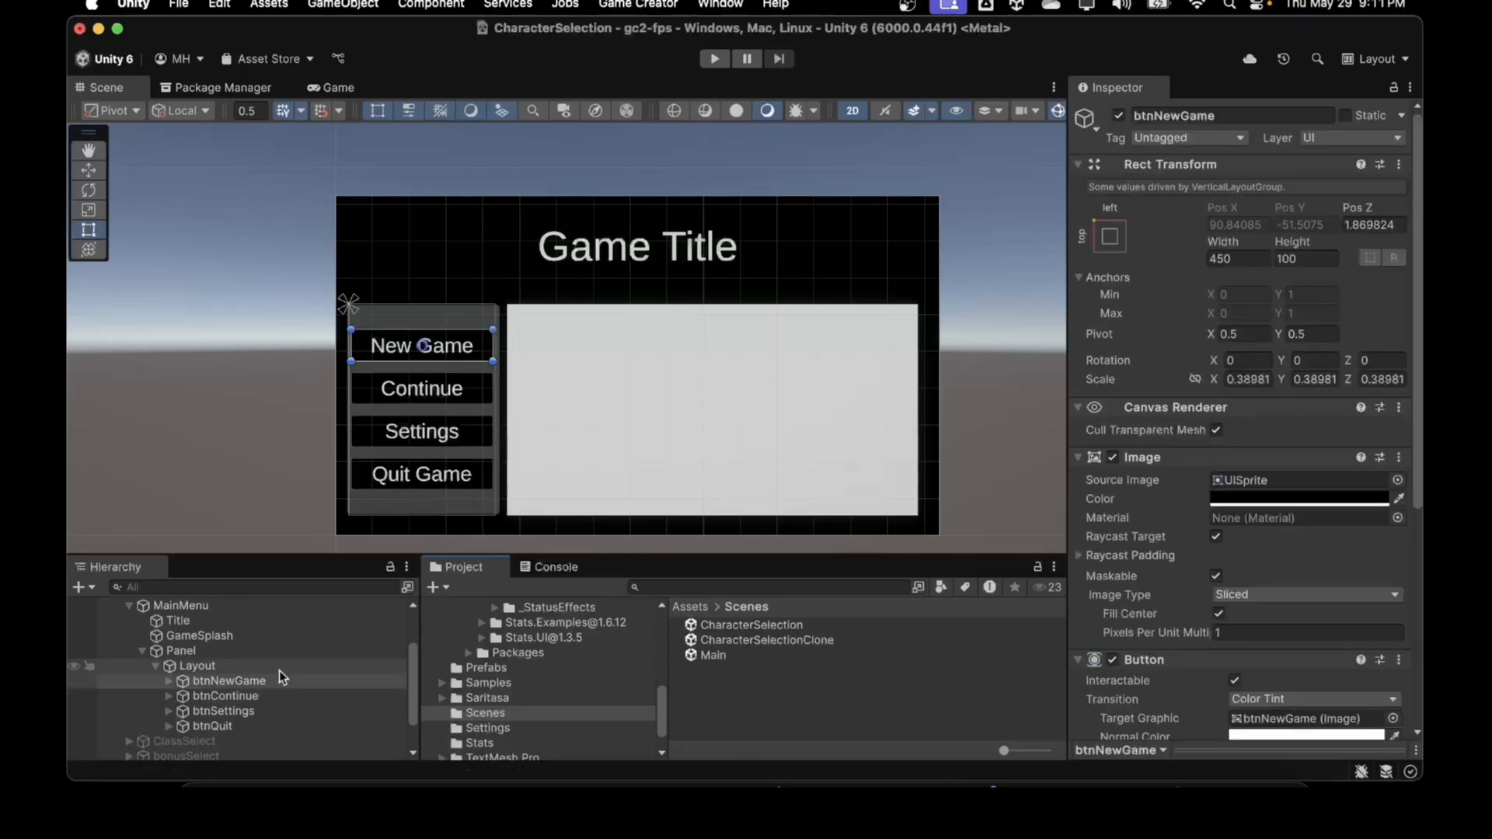
scroll(1173, 502, "down", 5)
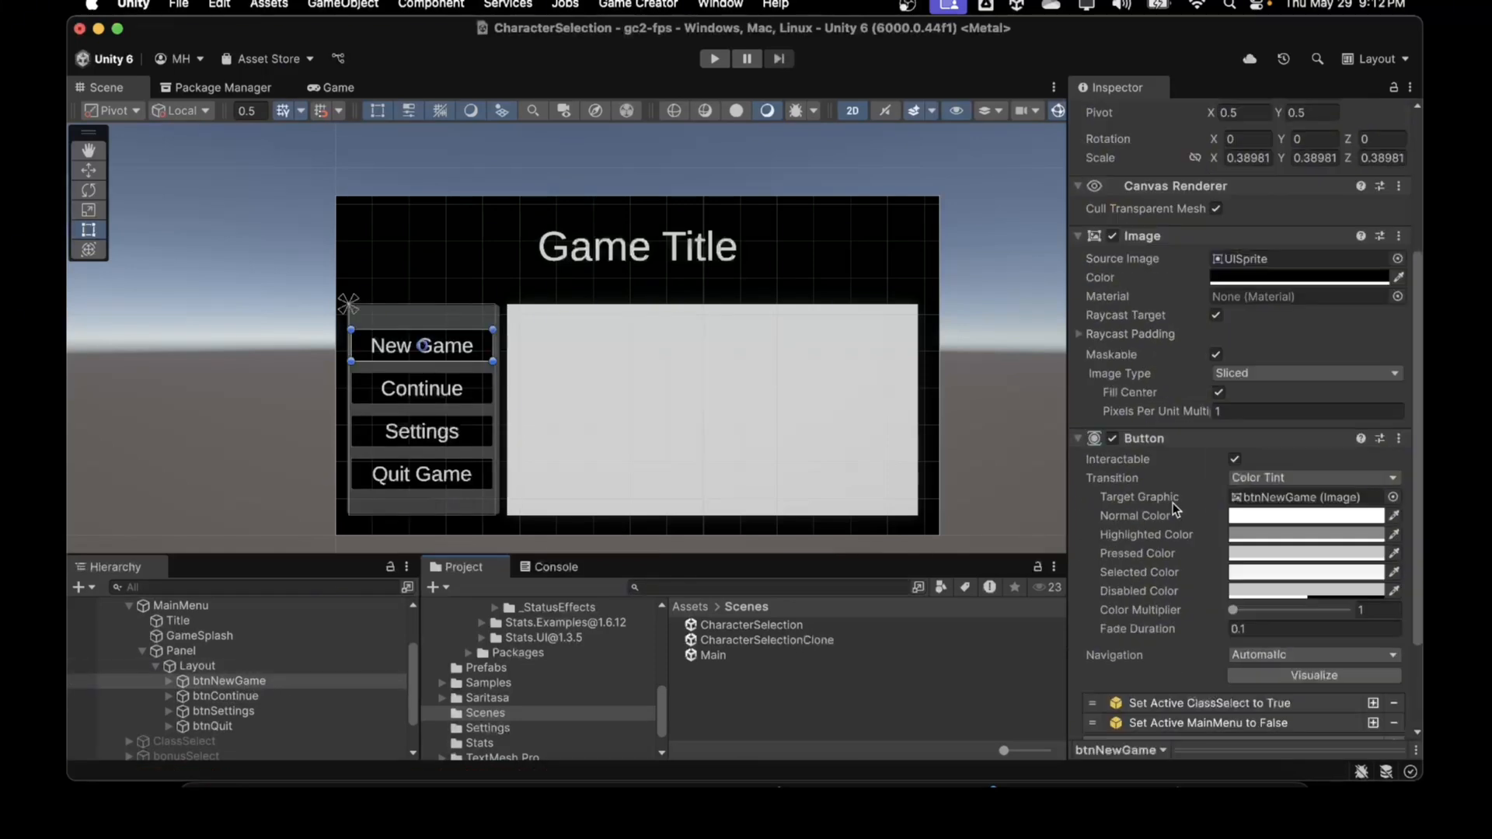
left_click(1225, 278)
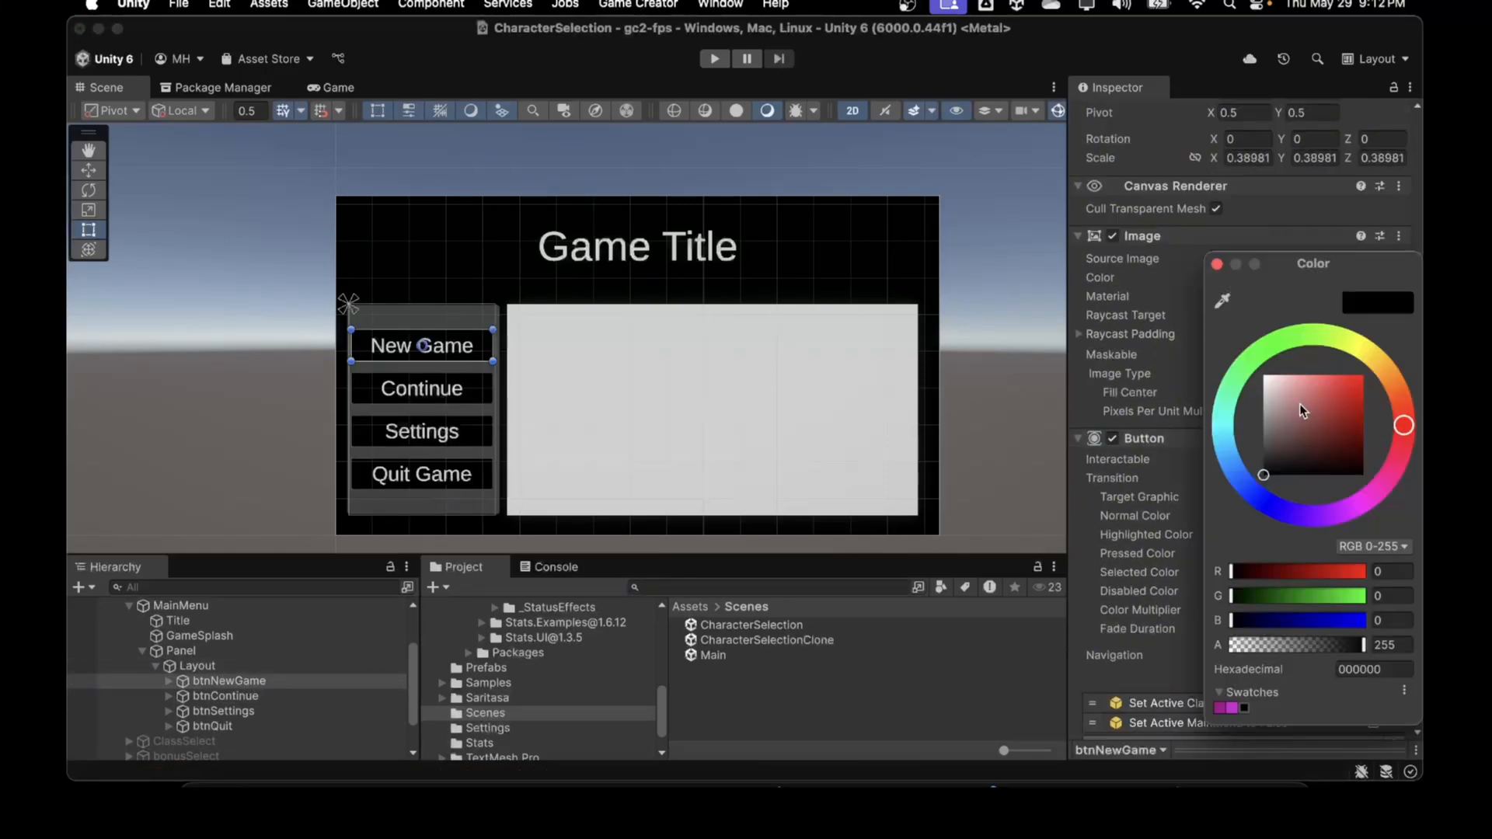
left_click_drag(1299, 404, 1233, 343)
left_click(1218, 265)
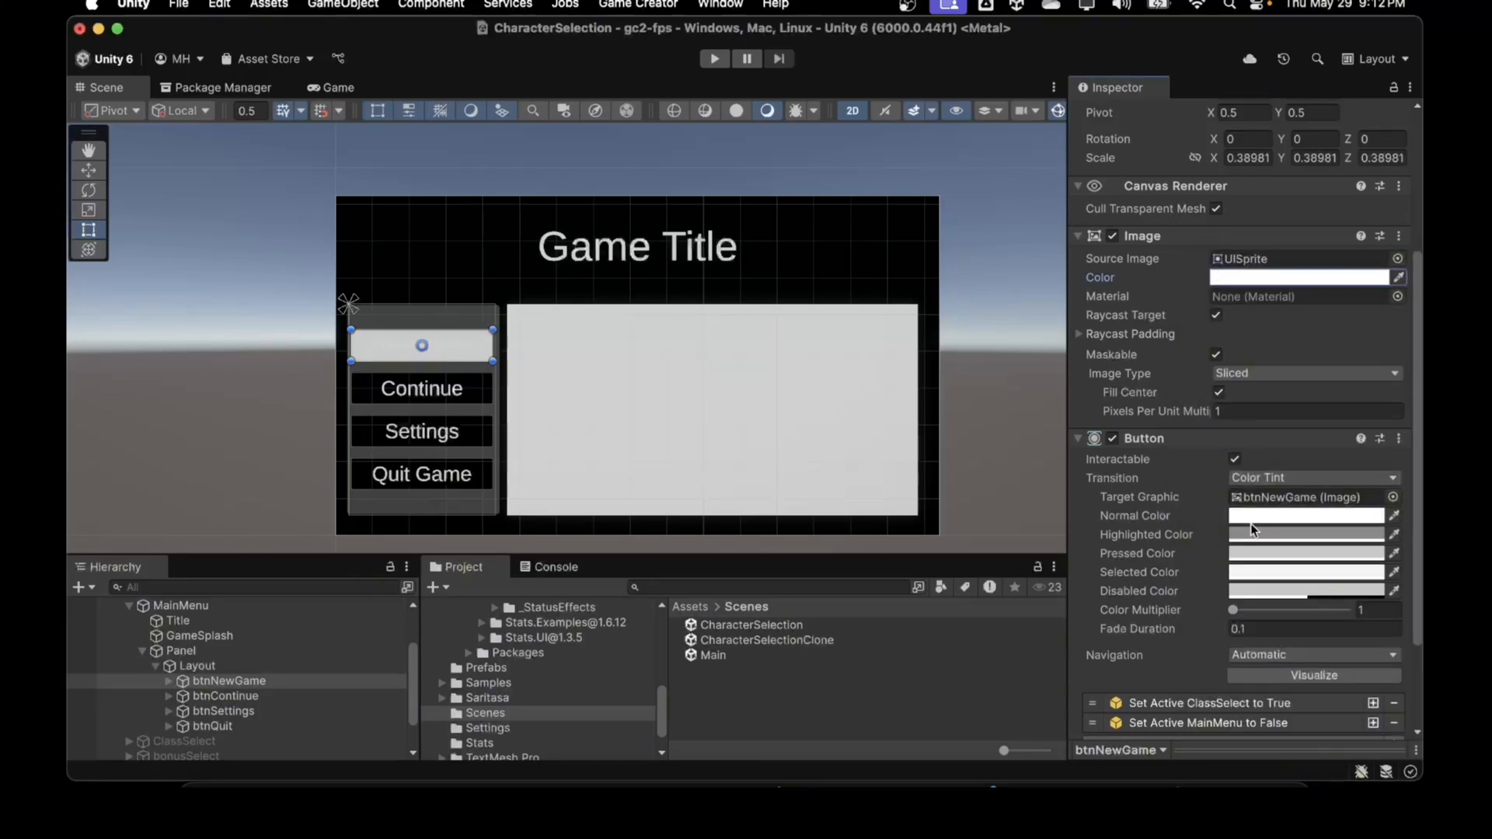
left_click(1242, 516)
left_click_drag(1270, 509, 1252, 560)
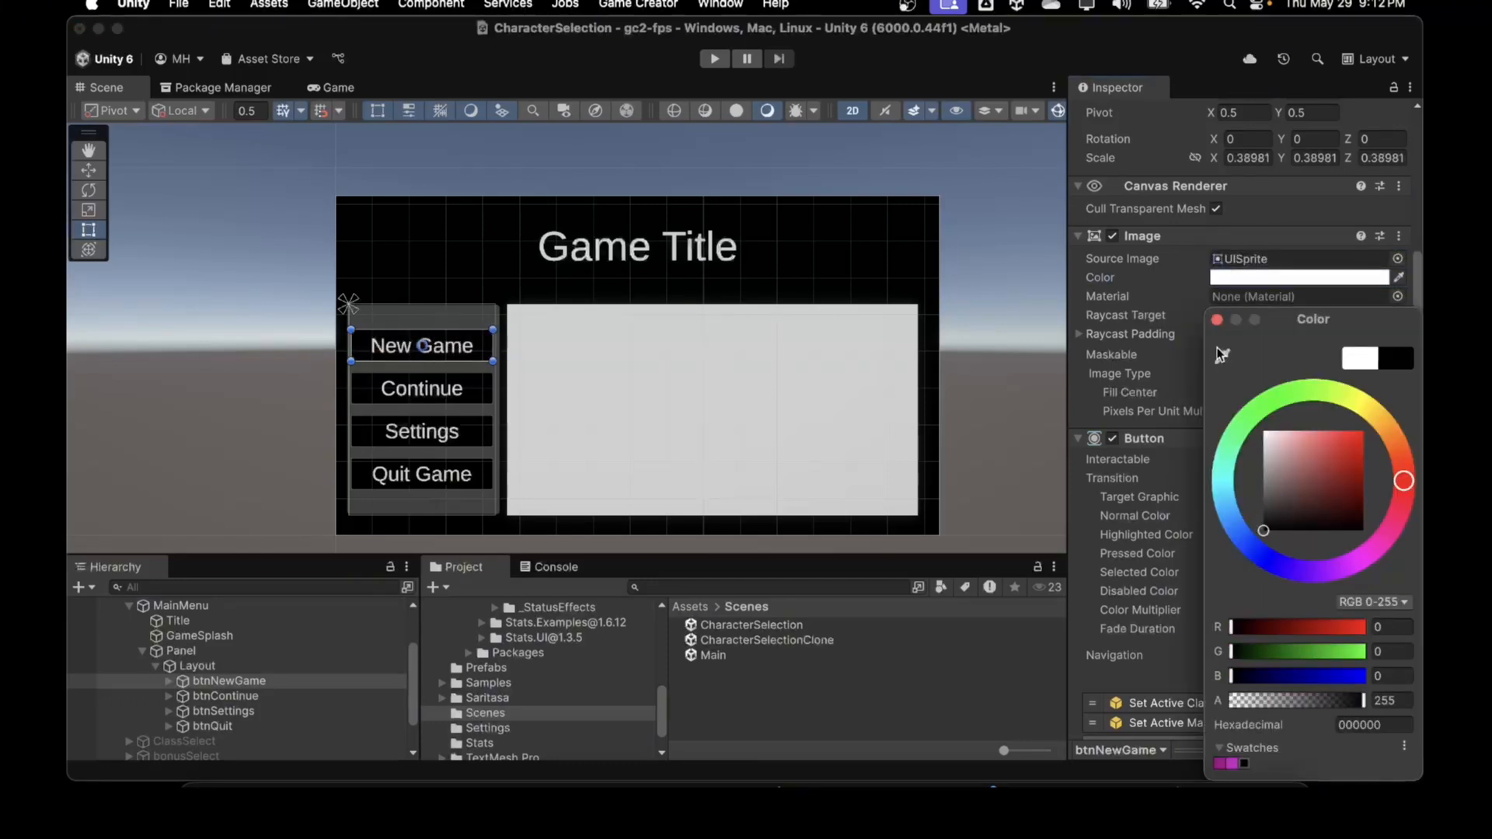
left_click(1217, 319)
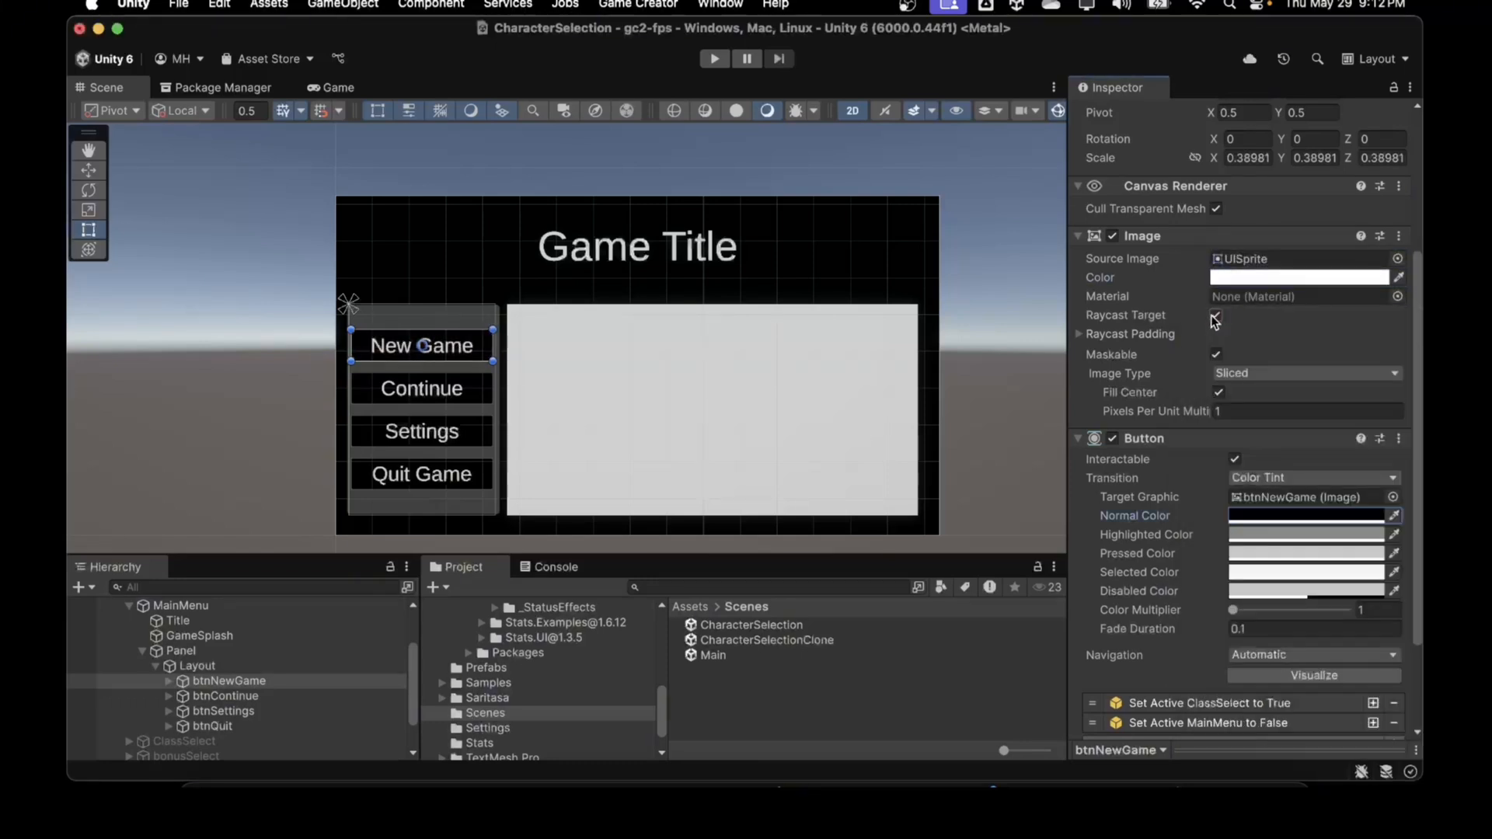
Set the highlighted color of btnContinue to mid-grey 7B7B7B
left_click(196, 696)
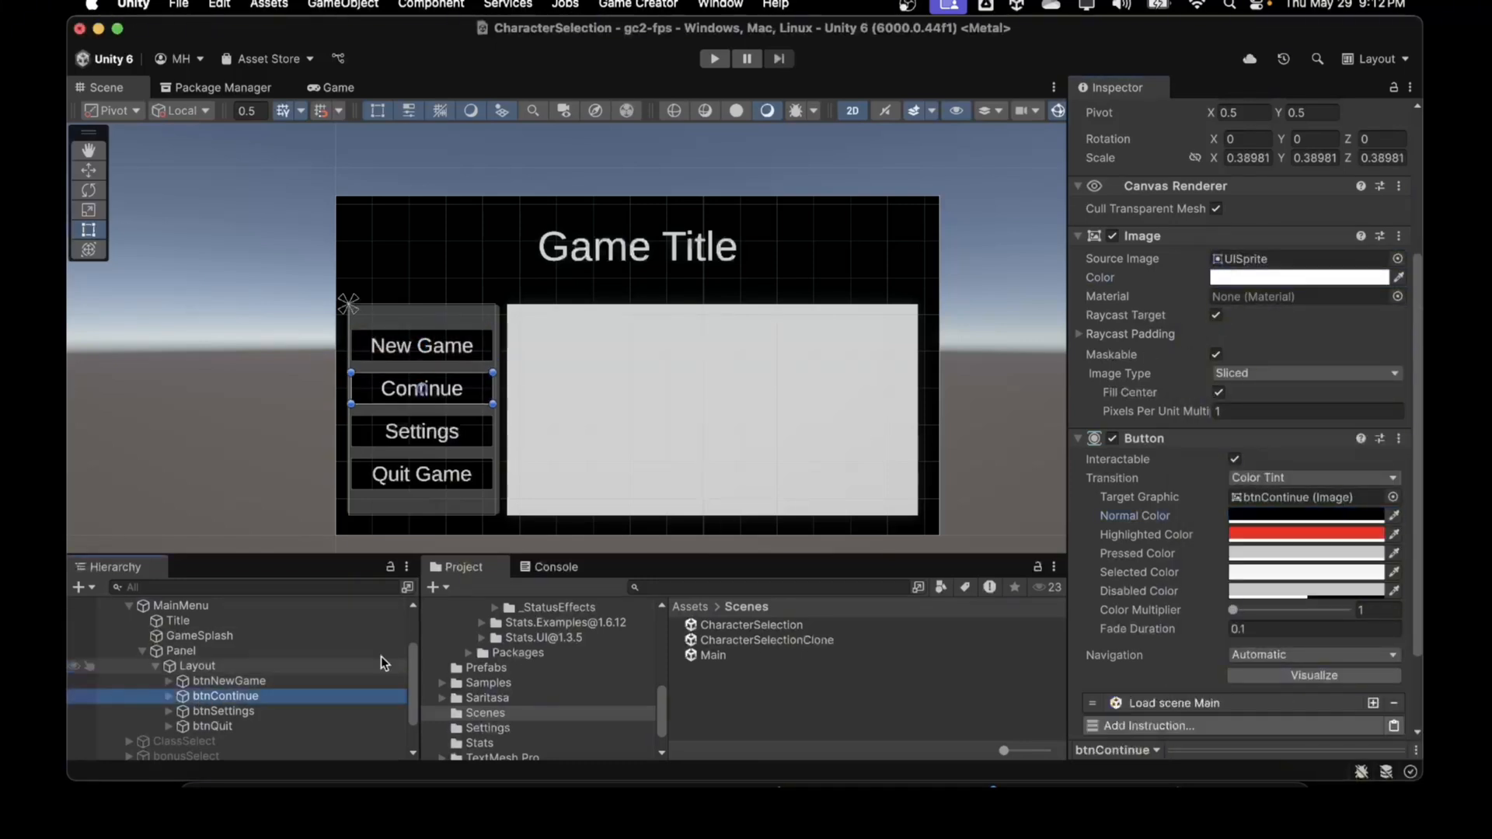
left_click(1253, 534)
left_click_drag(1275, 513, 1265, 486)
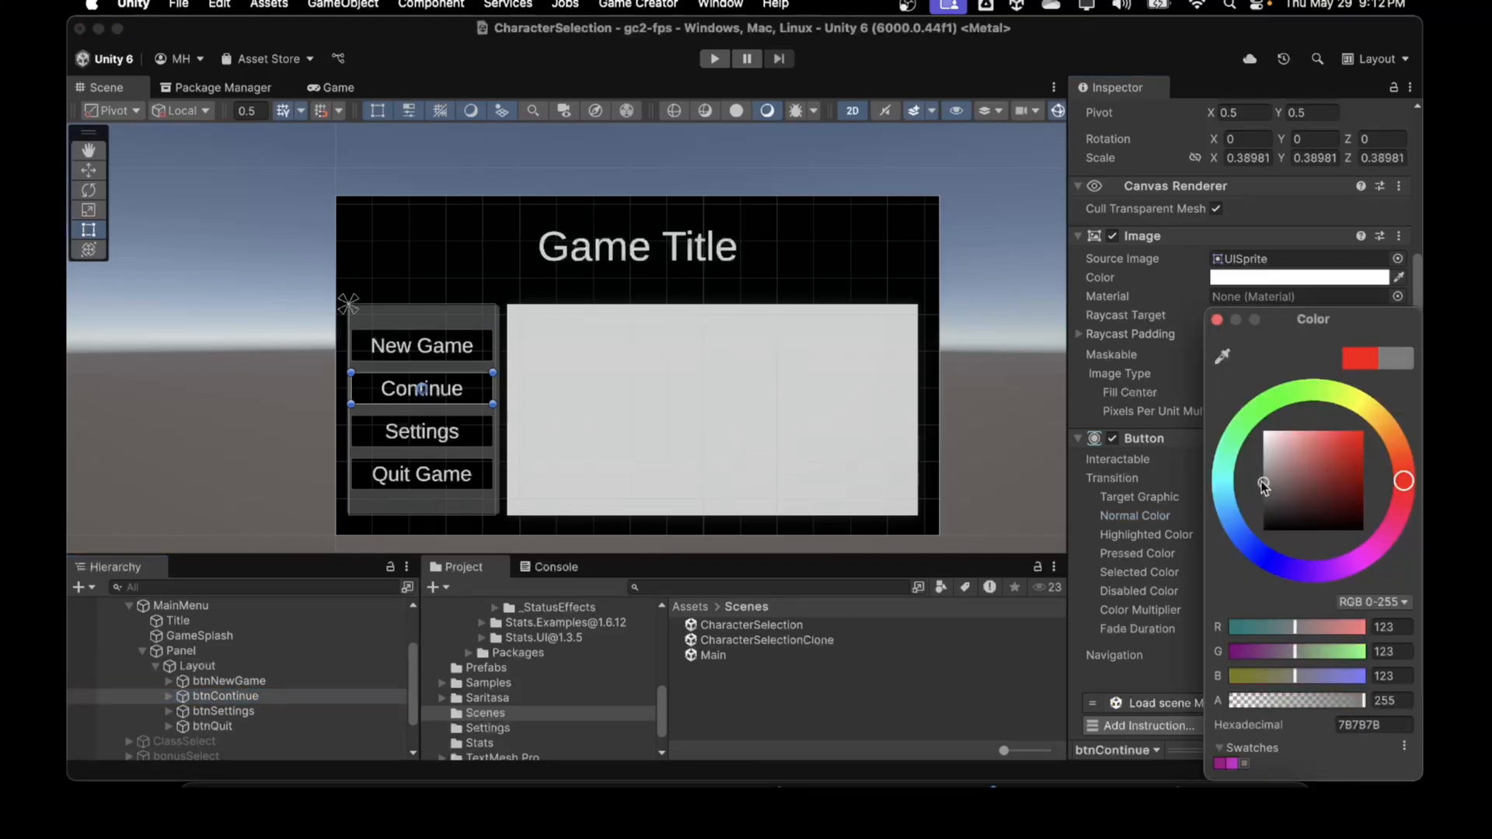
left_click(1217, 320)
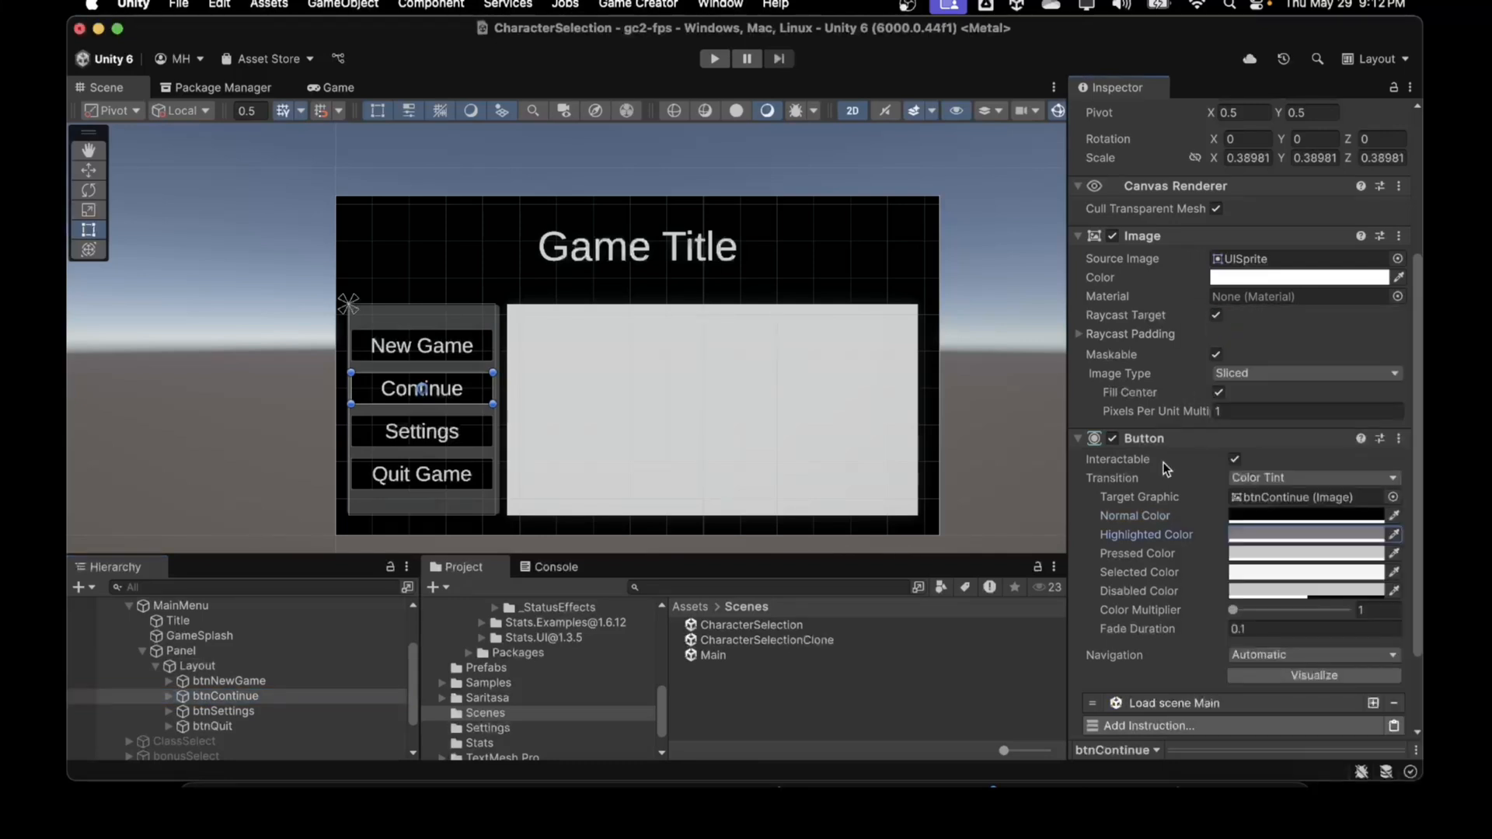
Set the highlighted color of btnSettings to grey 878787
left_click(224, 711)
left_click(1264, 529)
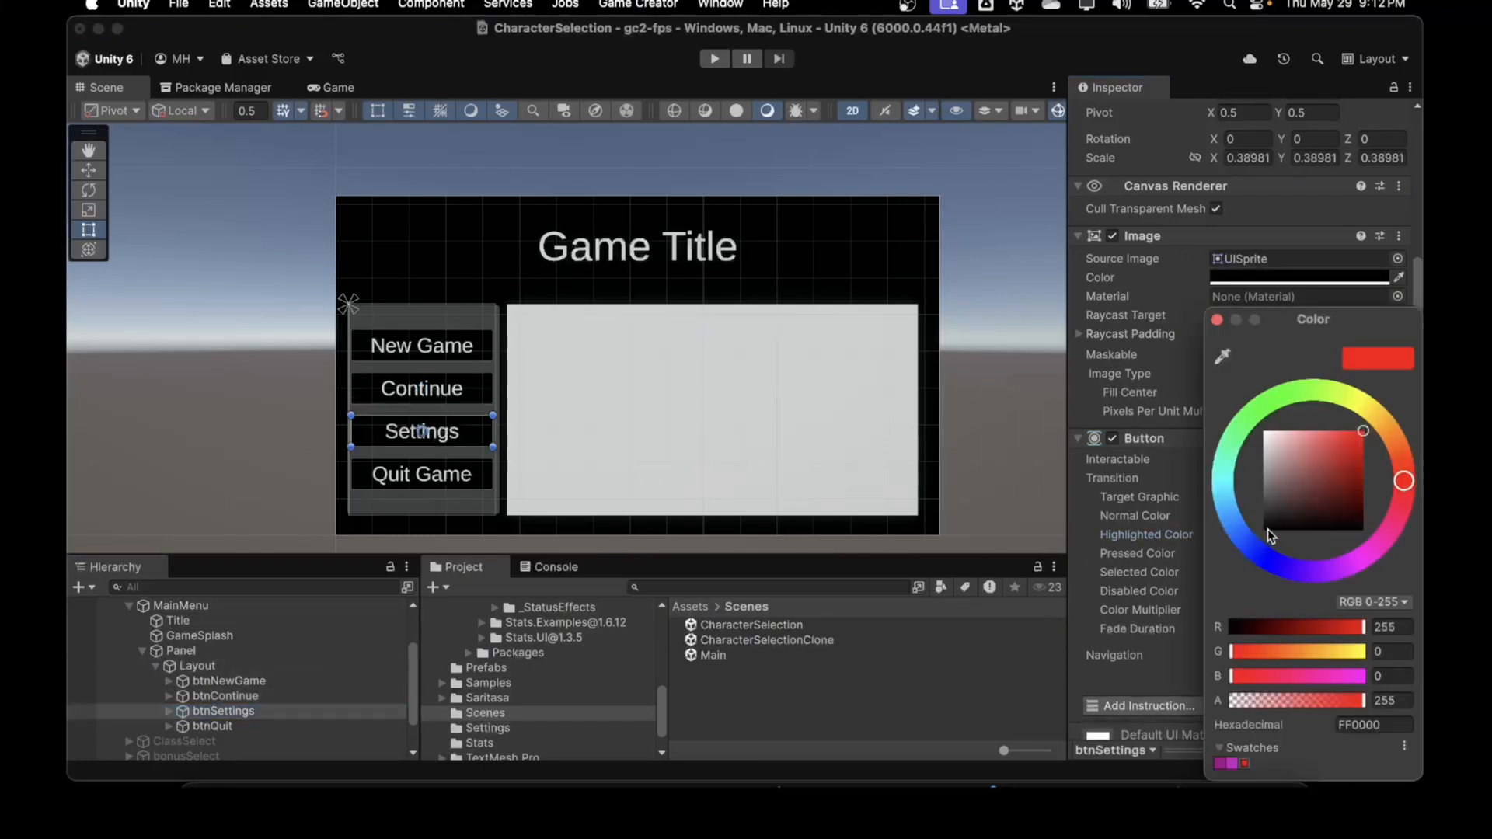
left_click_drag(1267, 529, 1256, 476)
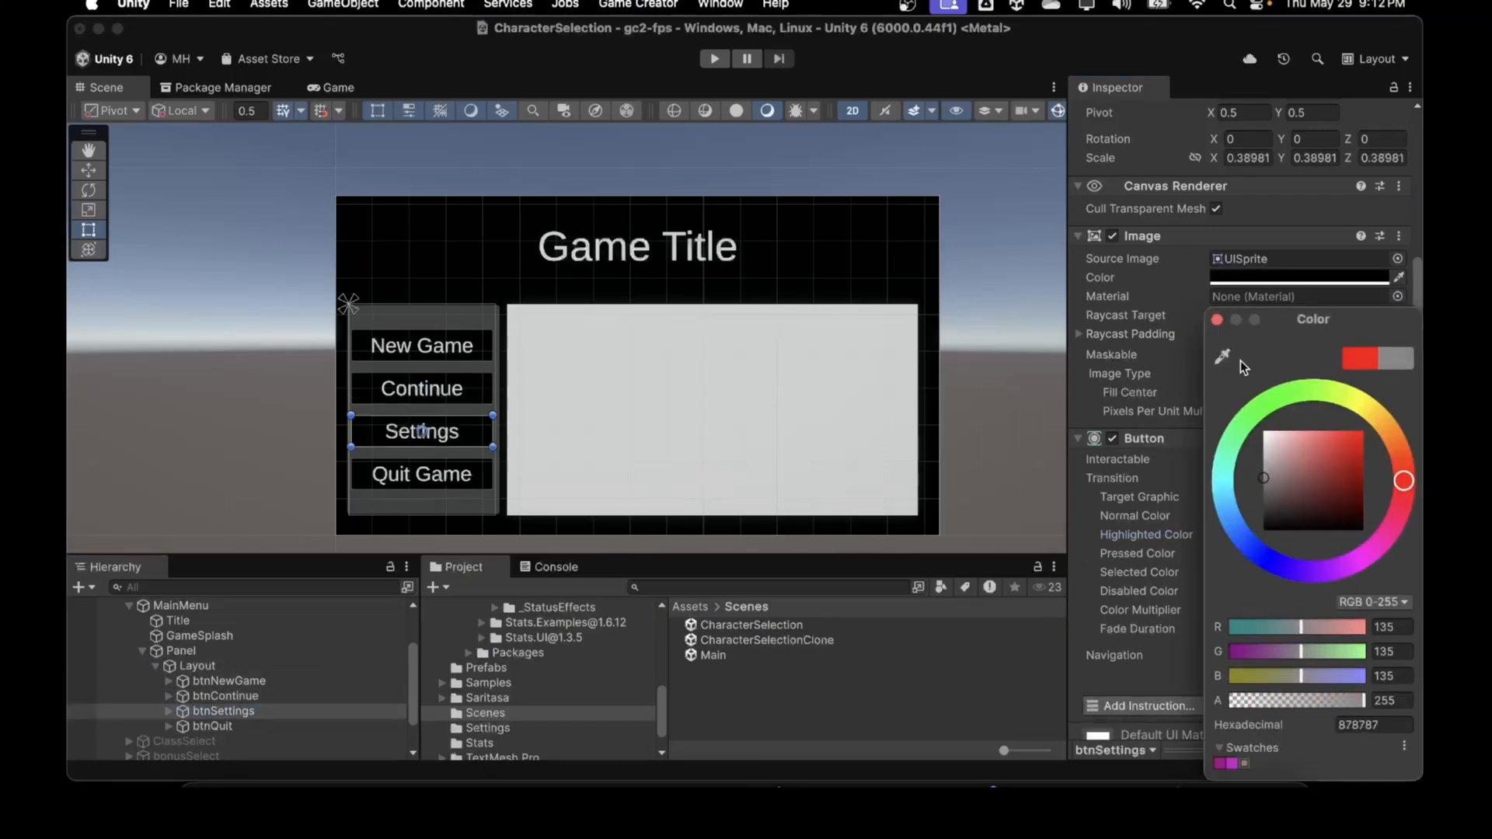
left_click(1217, 319)
Set btnSettings' normal transition color to black and its image color to white (FFFFFF)
left_click(1260, 517)
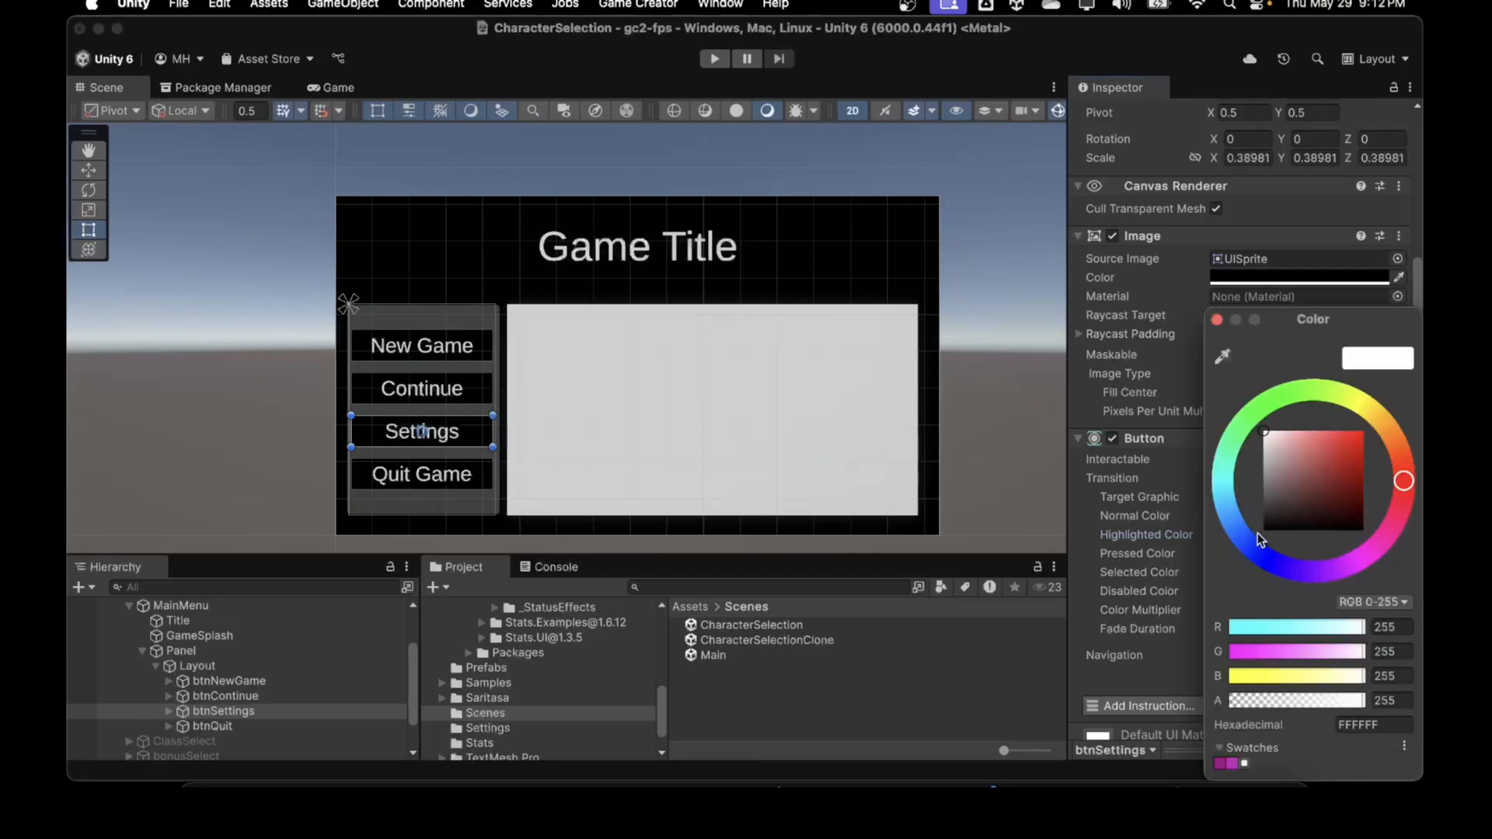
left_click_drag(1258, 533, 1265, 533)
left_click(1218, 320)
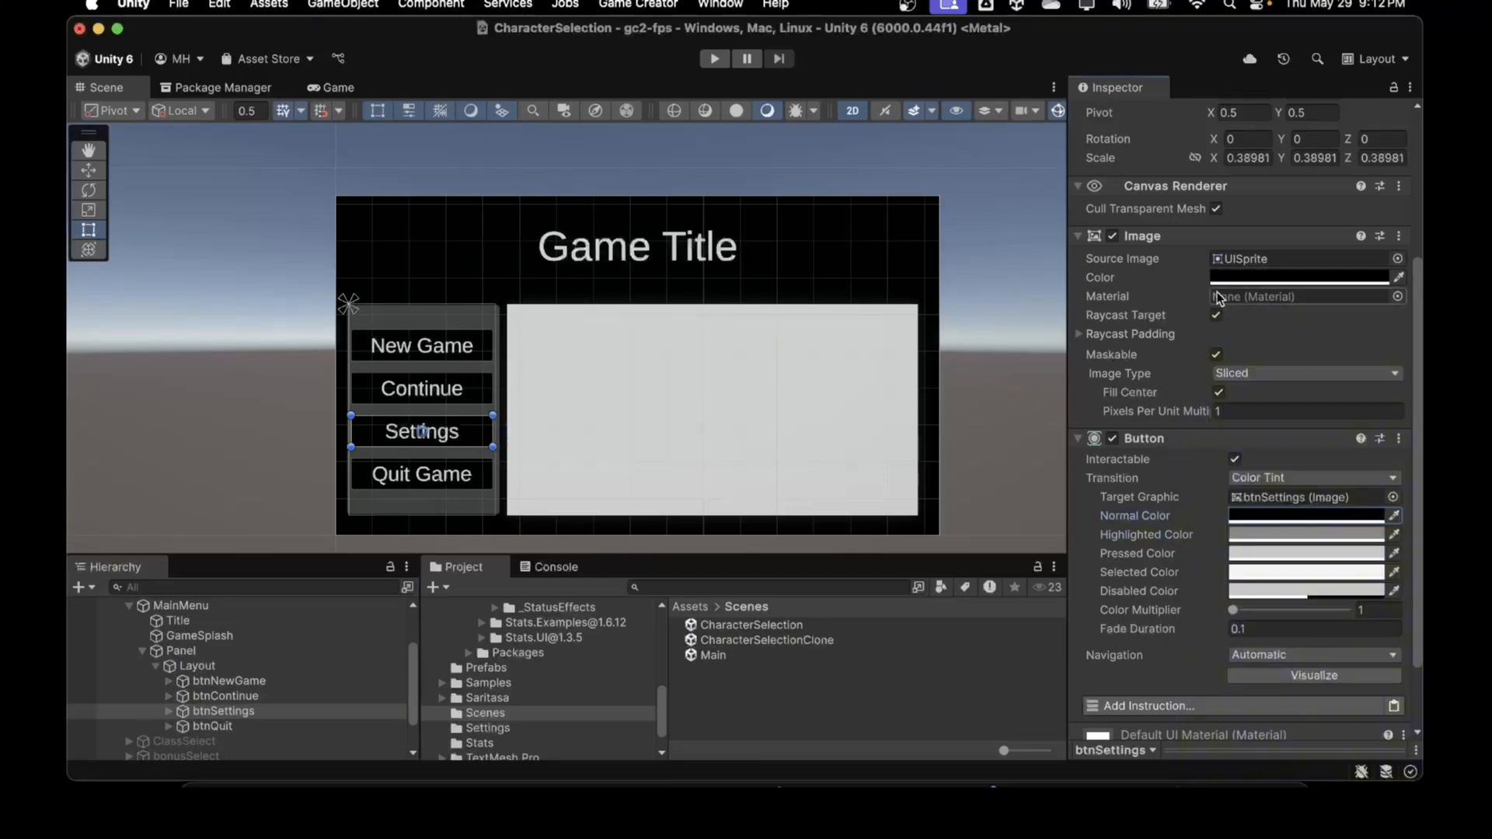
left_click(1218, 278)
left_click(1264, 379)
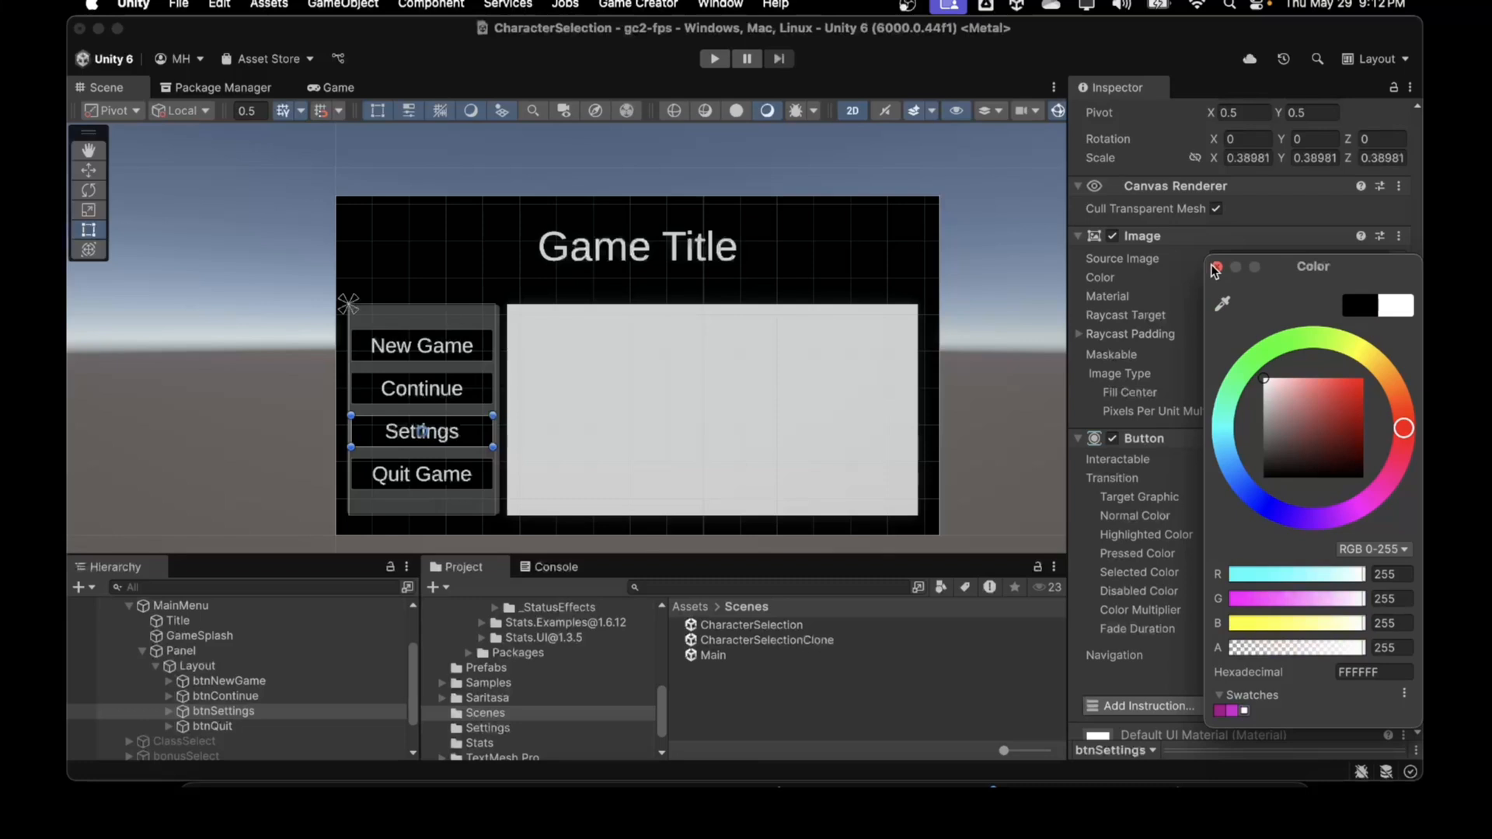
left_click(1216, 266)
Set btnQuit's normal transition color to black and its image color to white (FFFFFF)
left_click(213, 727)
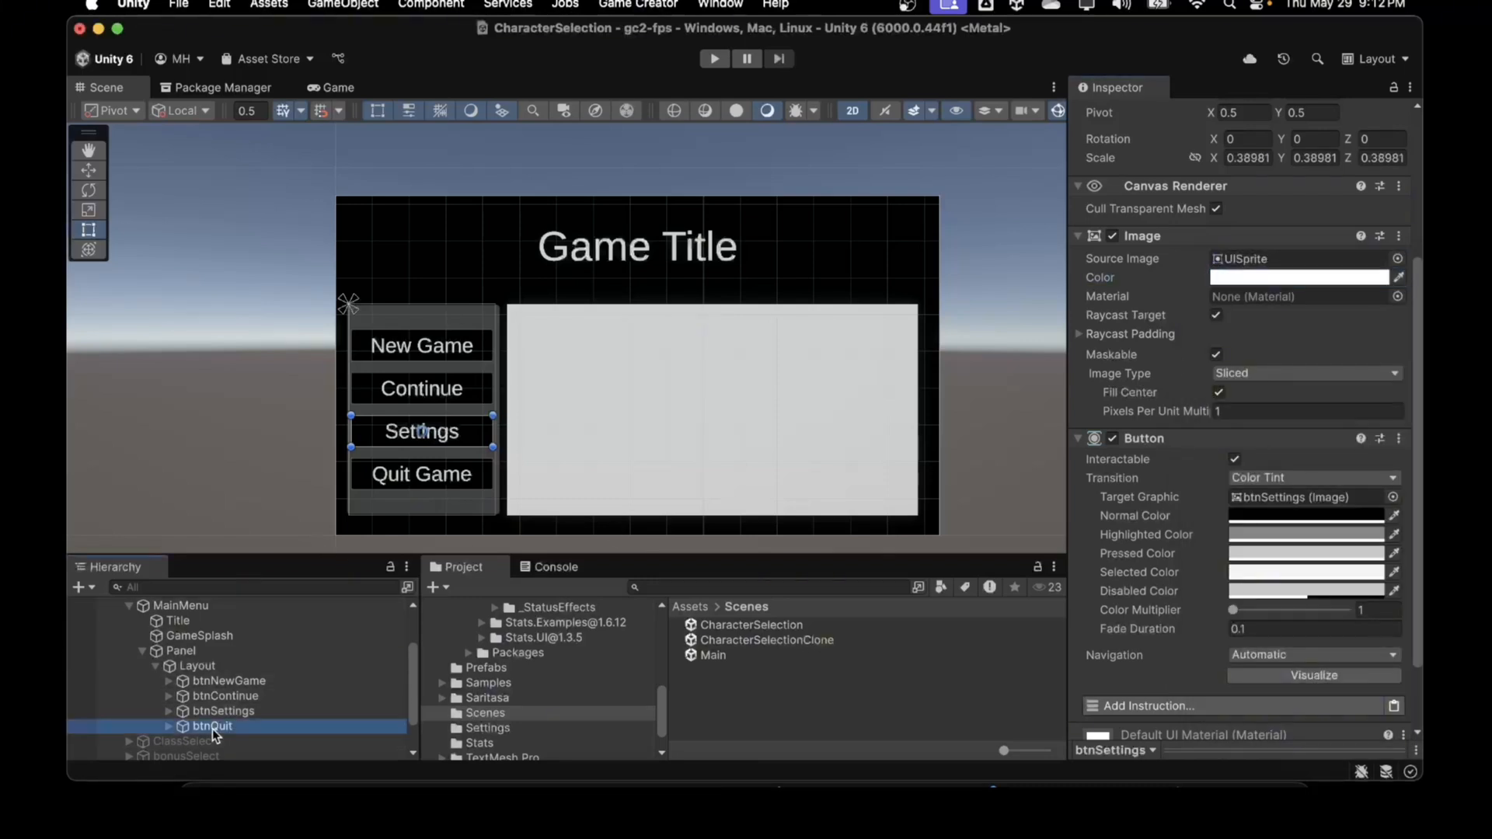
left_click(1286, 516)
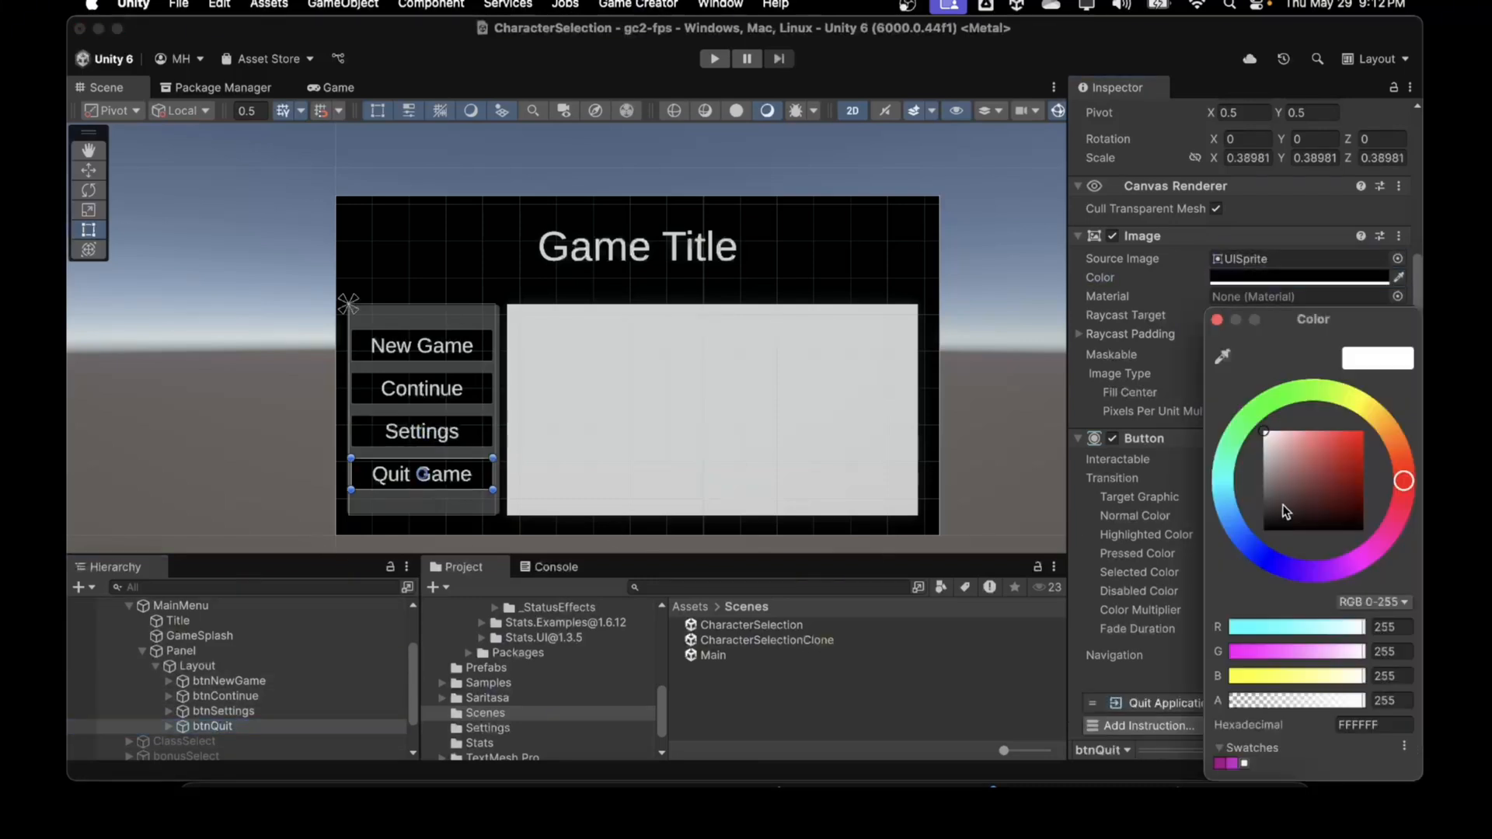
left_click_drag(1284, 511, 1249, 548)
left_click(1217, 319)
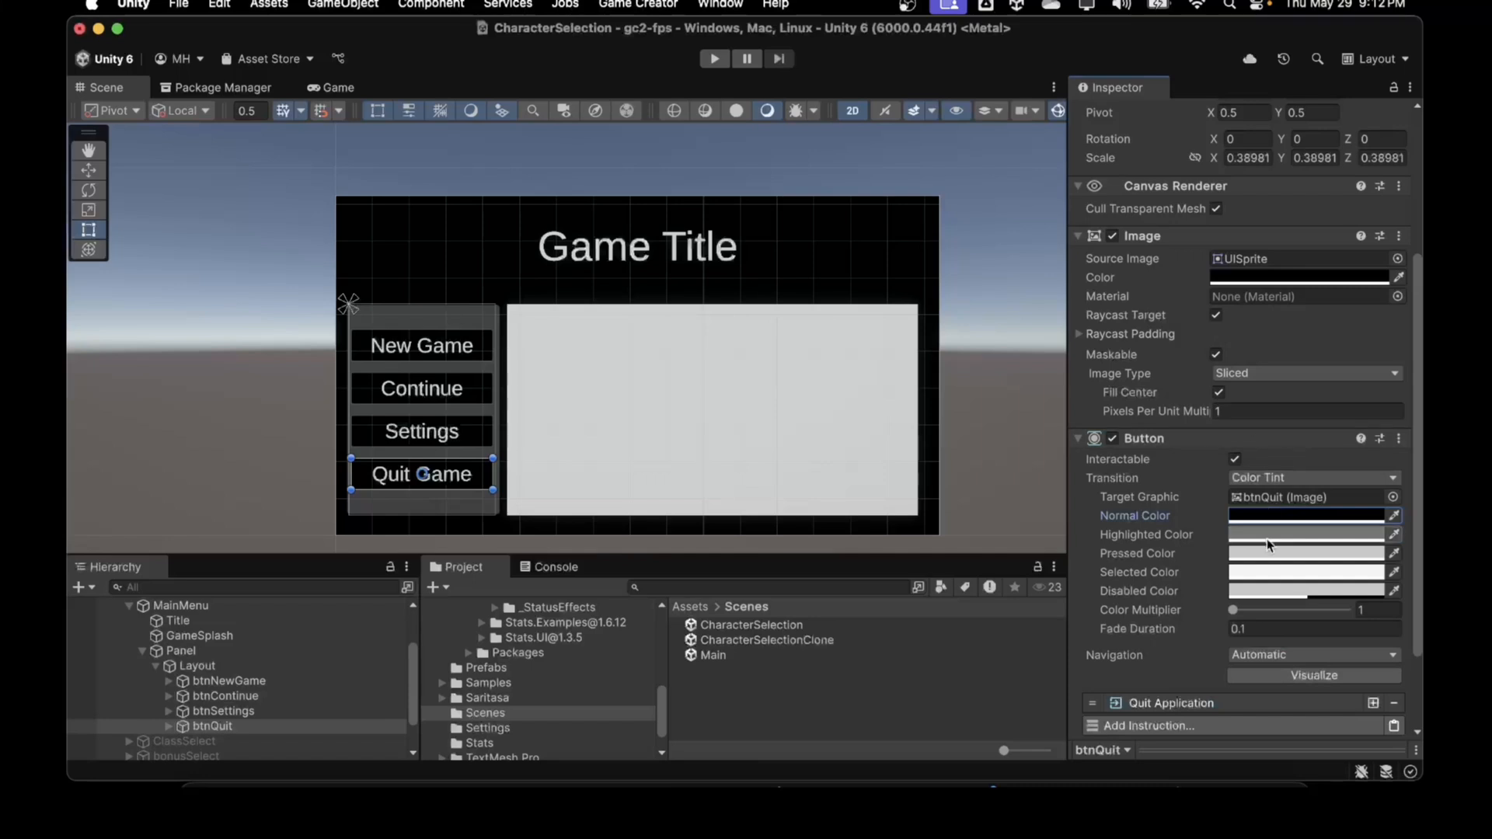
left_click(1233, 277)
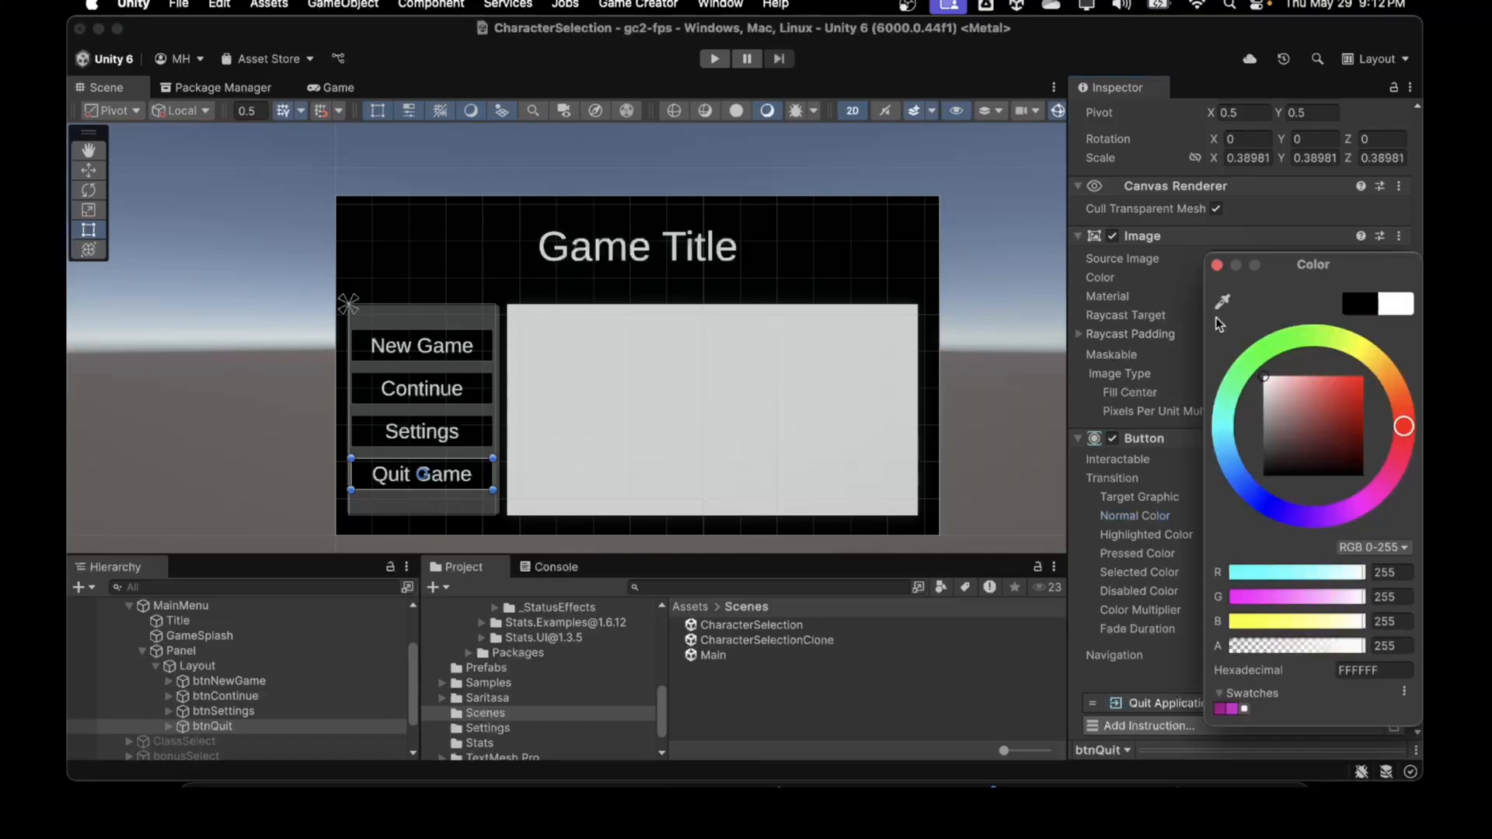
left_click(1217, 265)
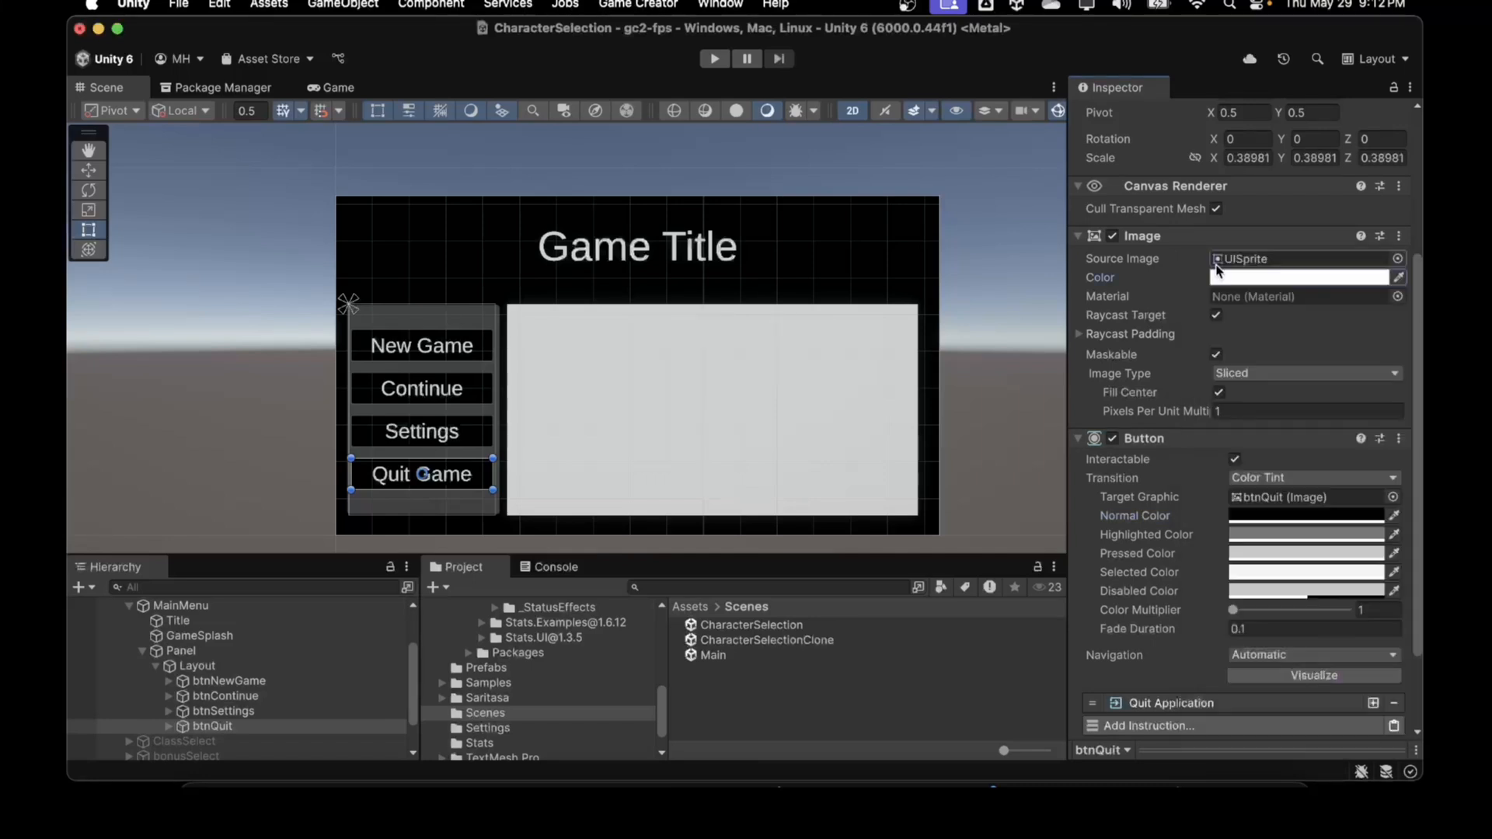
Run the main menu in Play mode to check the buttons, and review btnNewGame's image and transition color settings
left_click(714, 59)
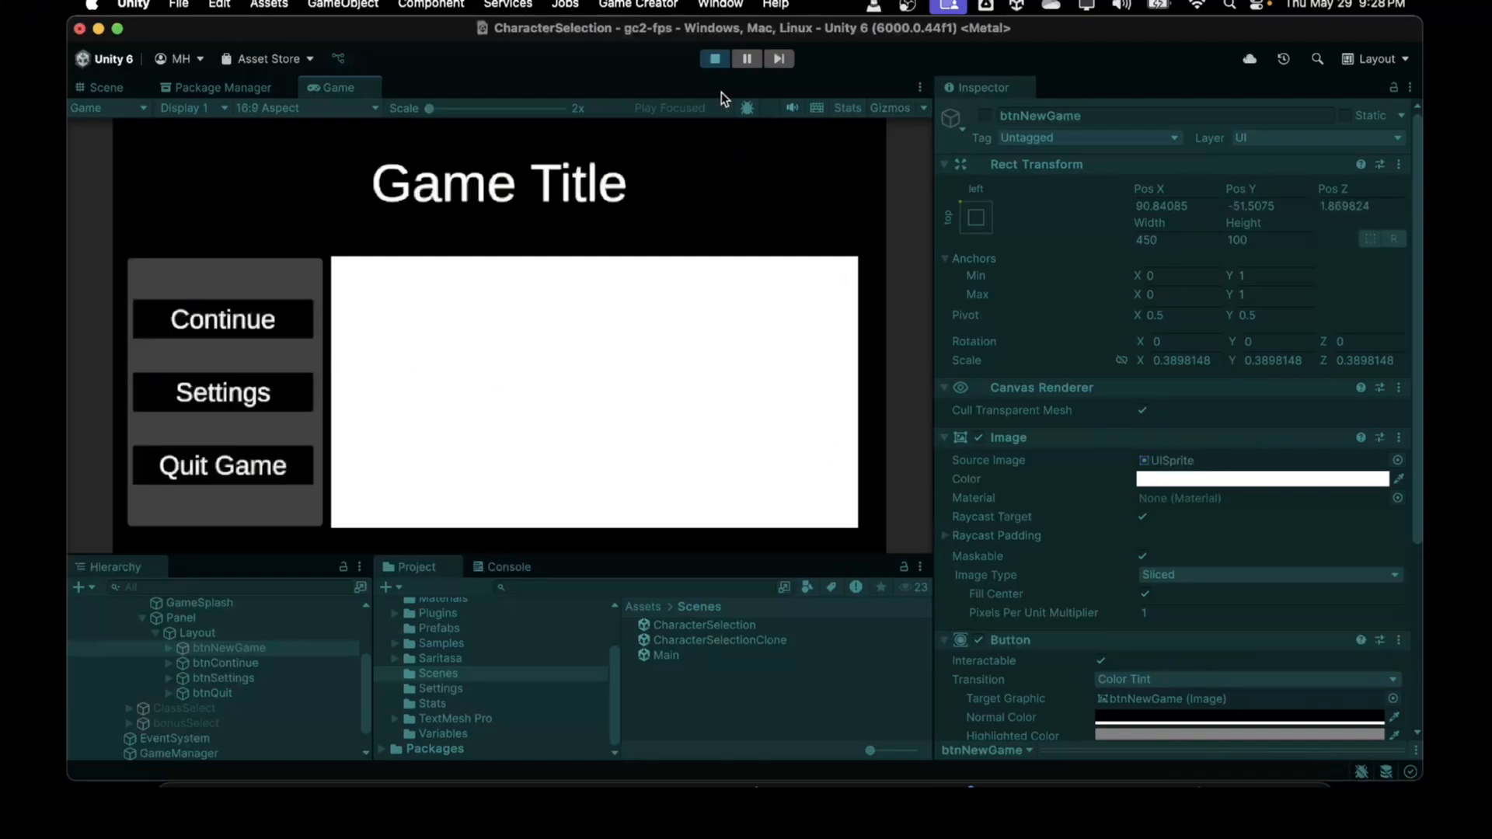
left_click(712, 59)
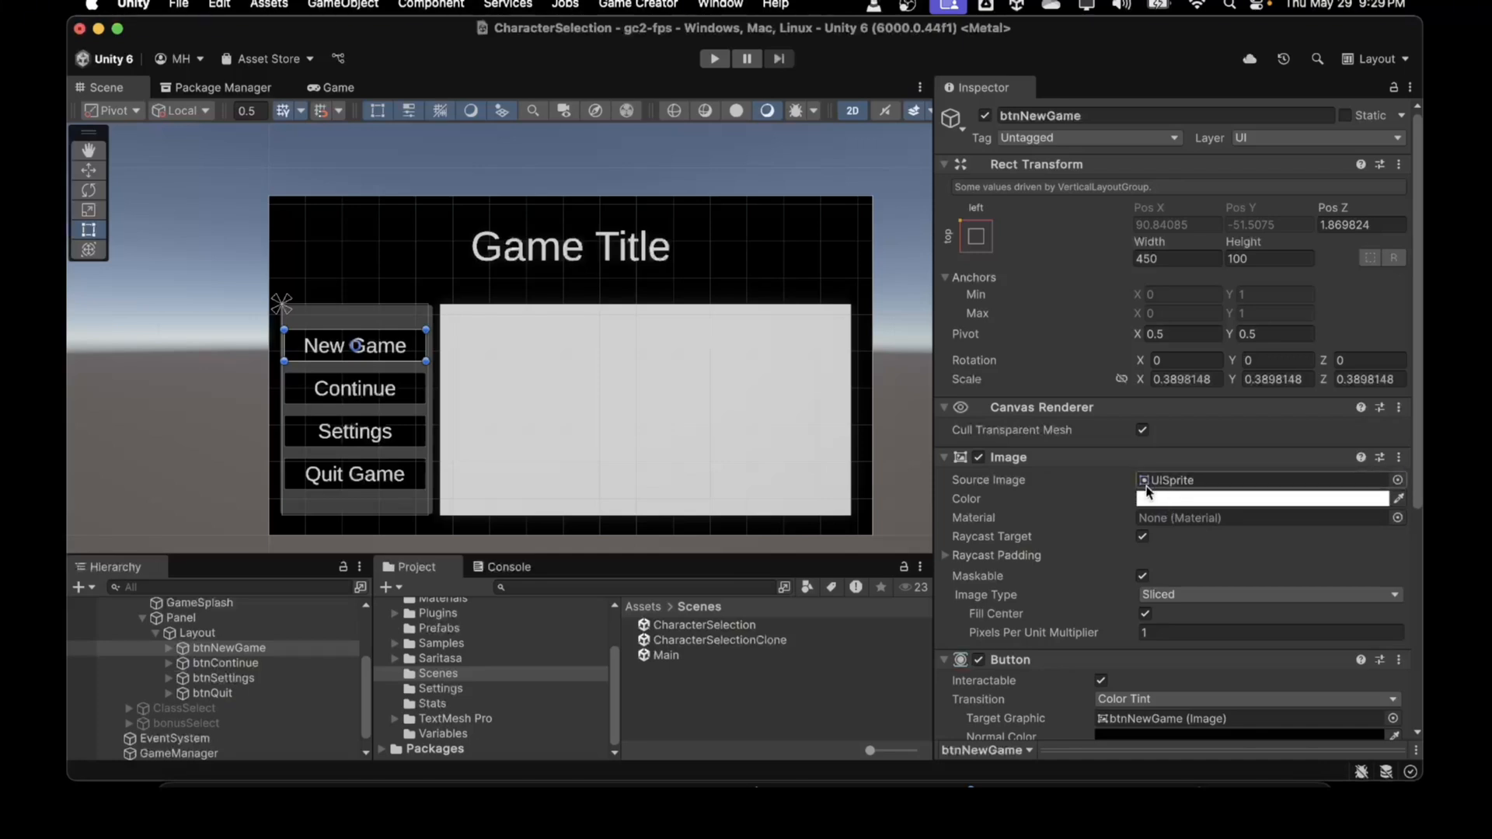
scroll(1111, 506, "down", 2)
scroll(1107, 507, "down", 4)
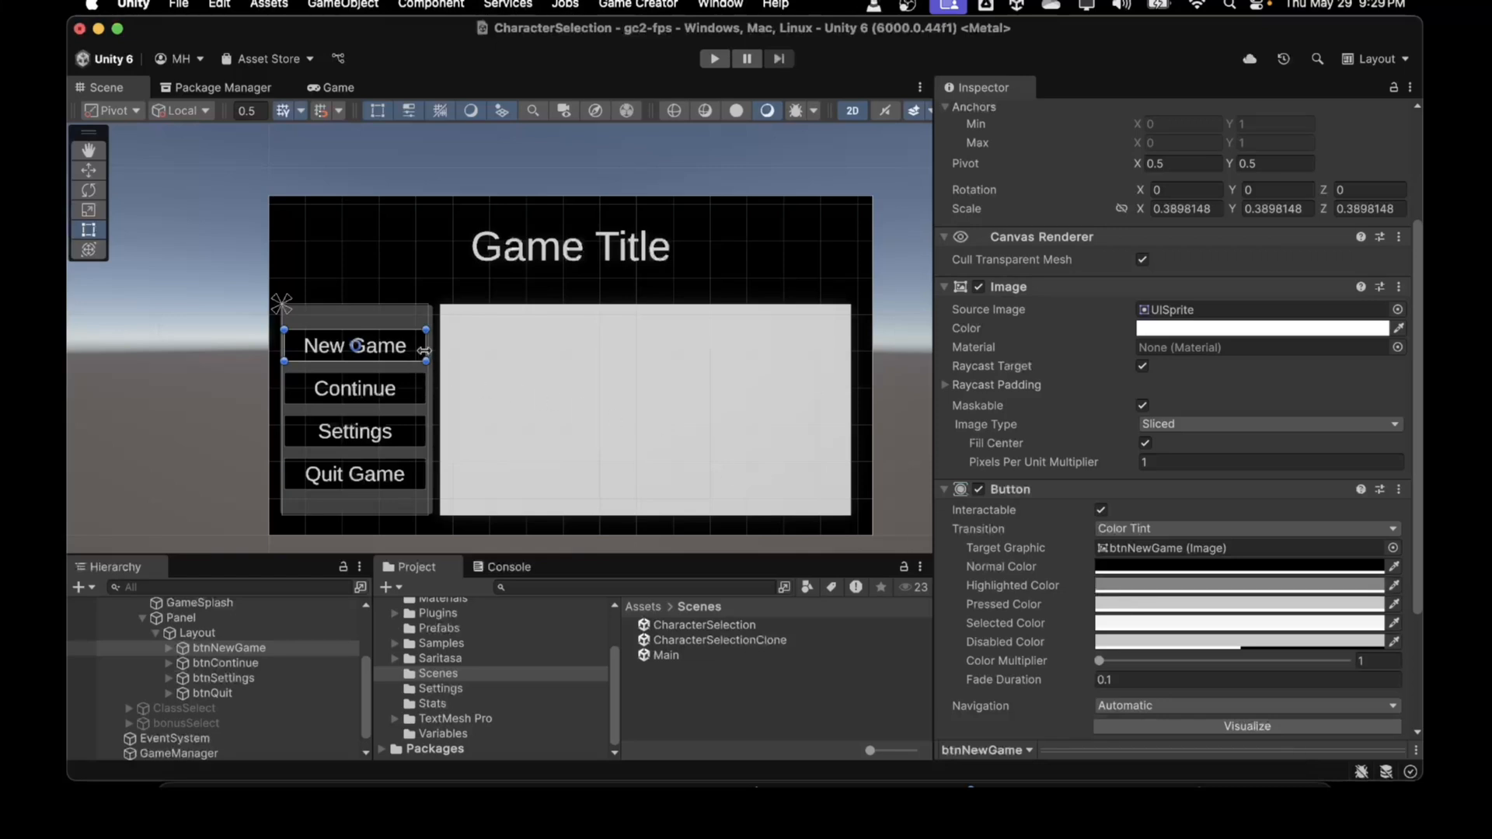
Try black (000000) as btnNewGame's image color and check its grey highlighted transition color
left_click(1163, 328)
left_click_drag(1247, 489, 1222, 535)
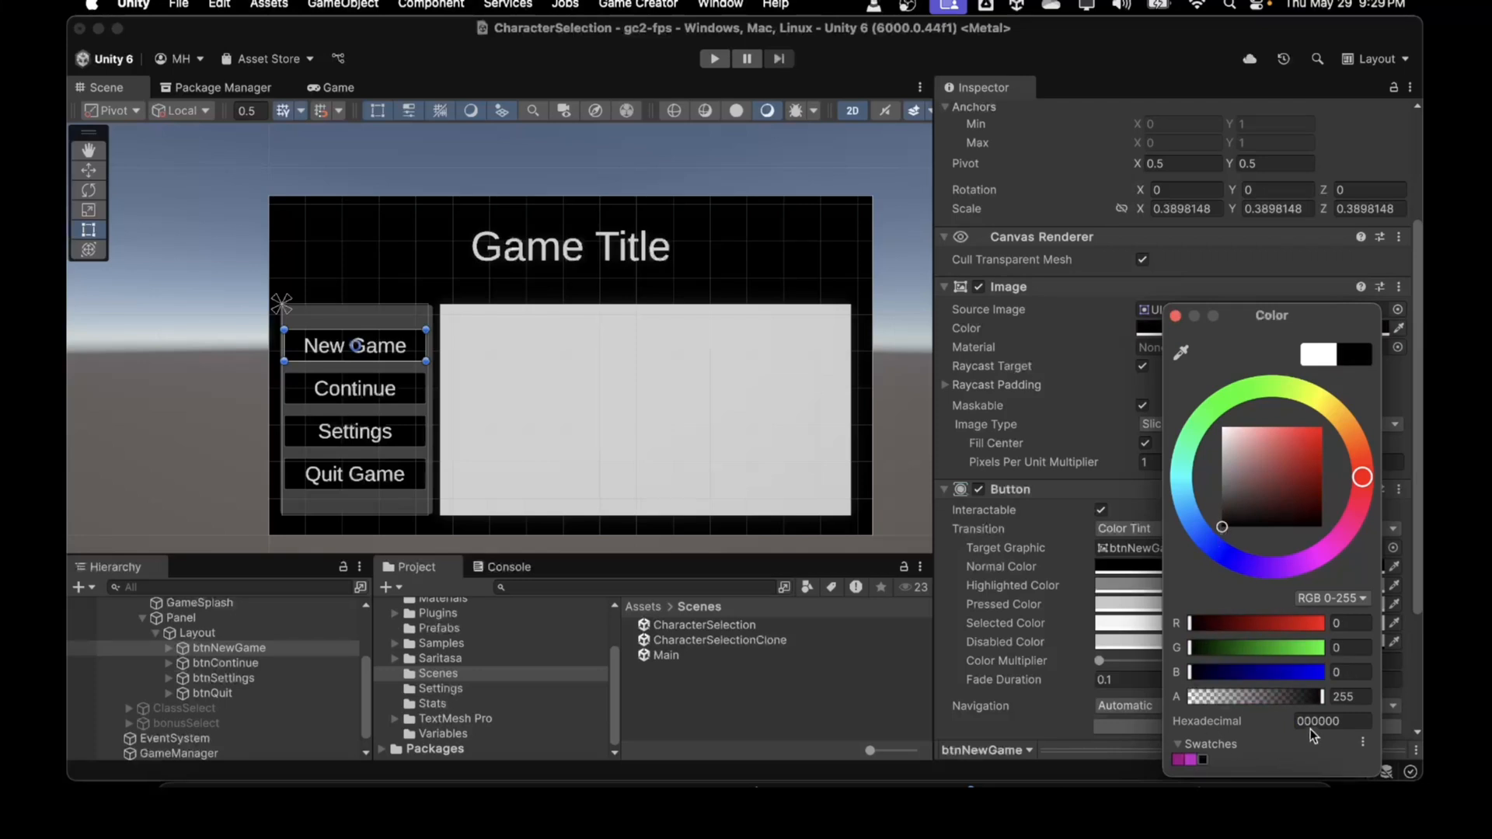
left_click_drag(1356, 721, 1290, 721)
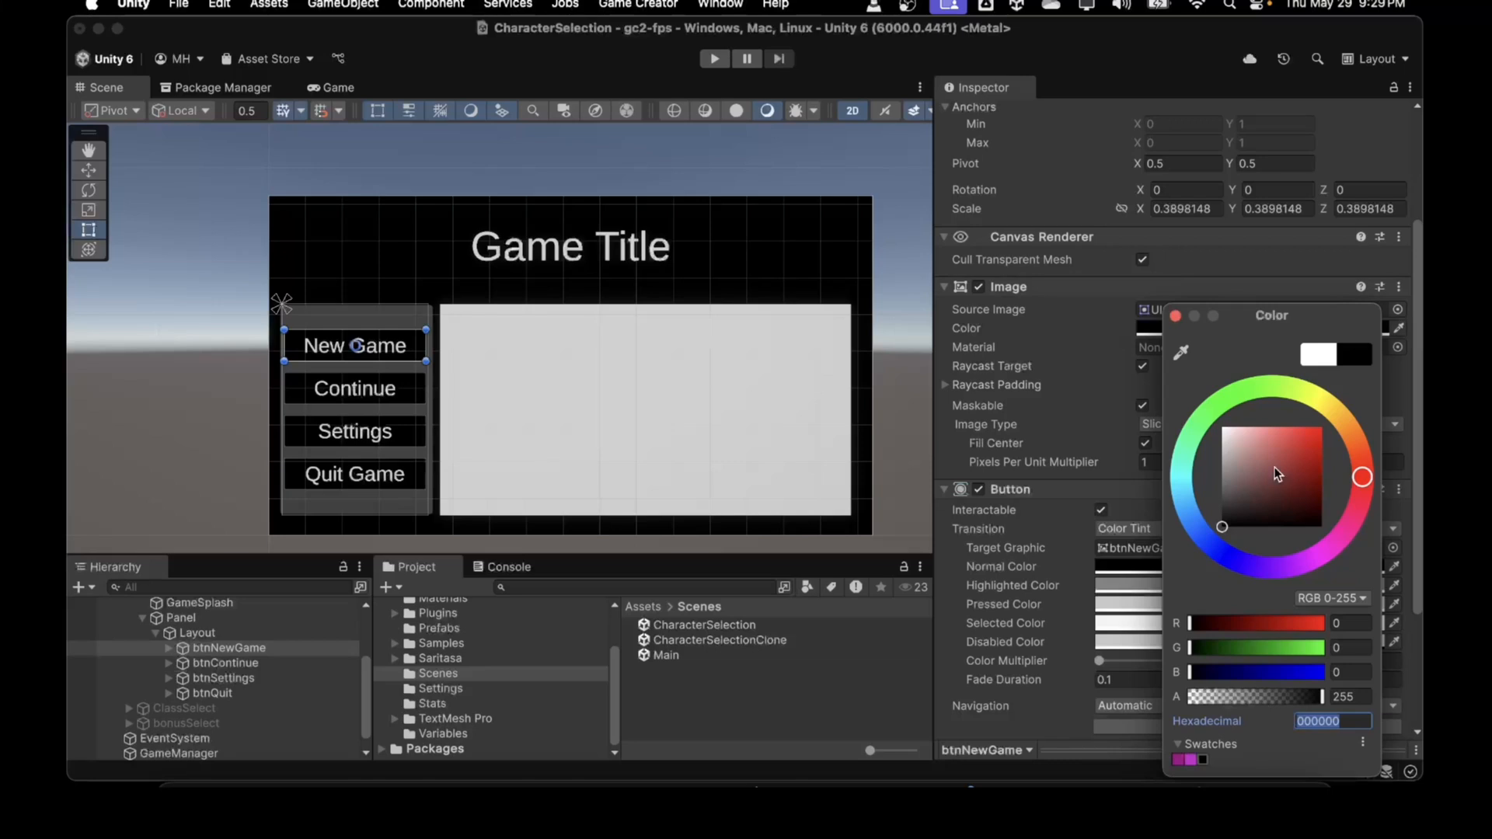
left_click(1175, 316)
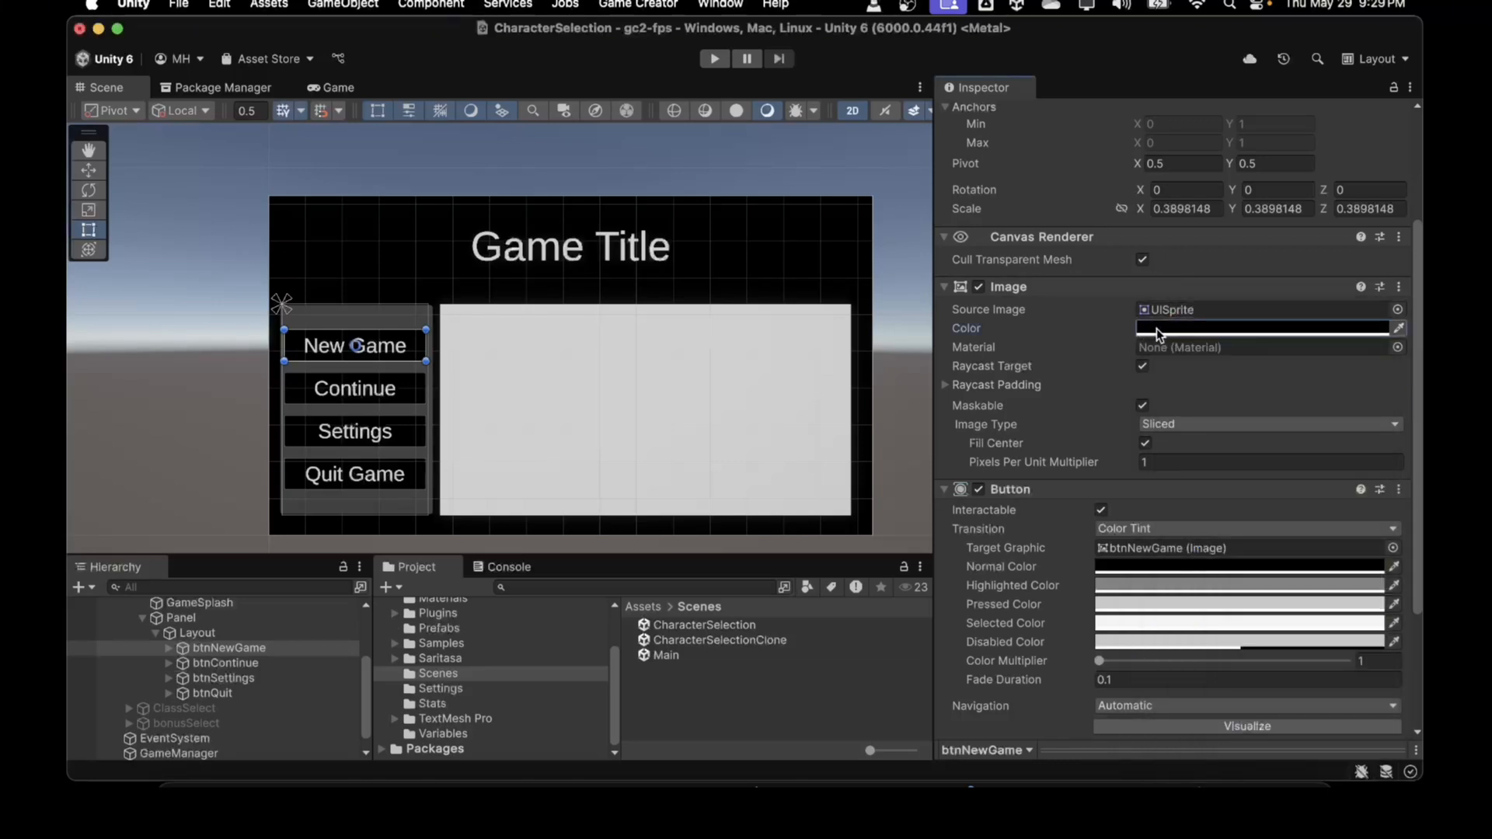
left_click(1130, 585)
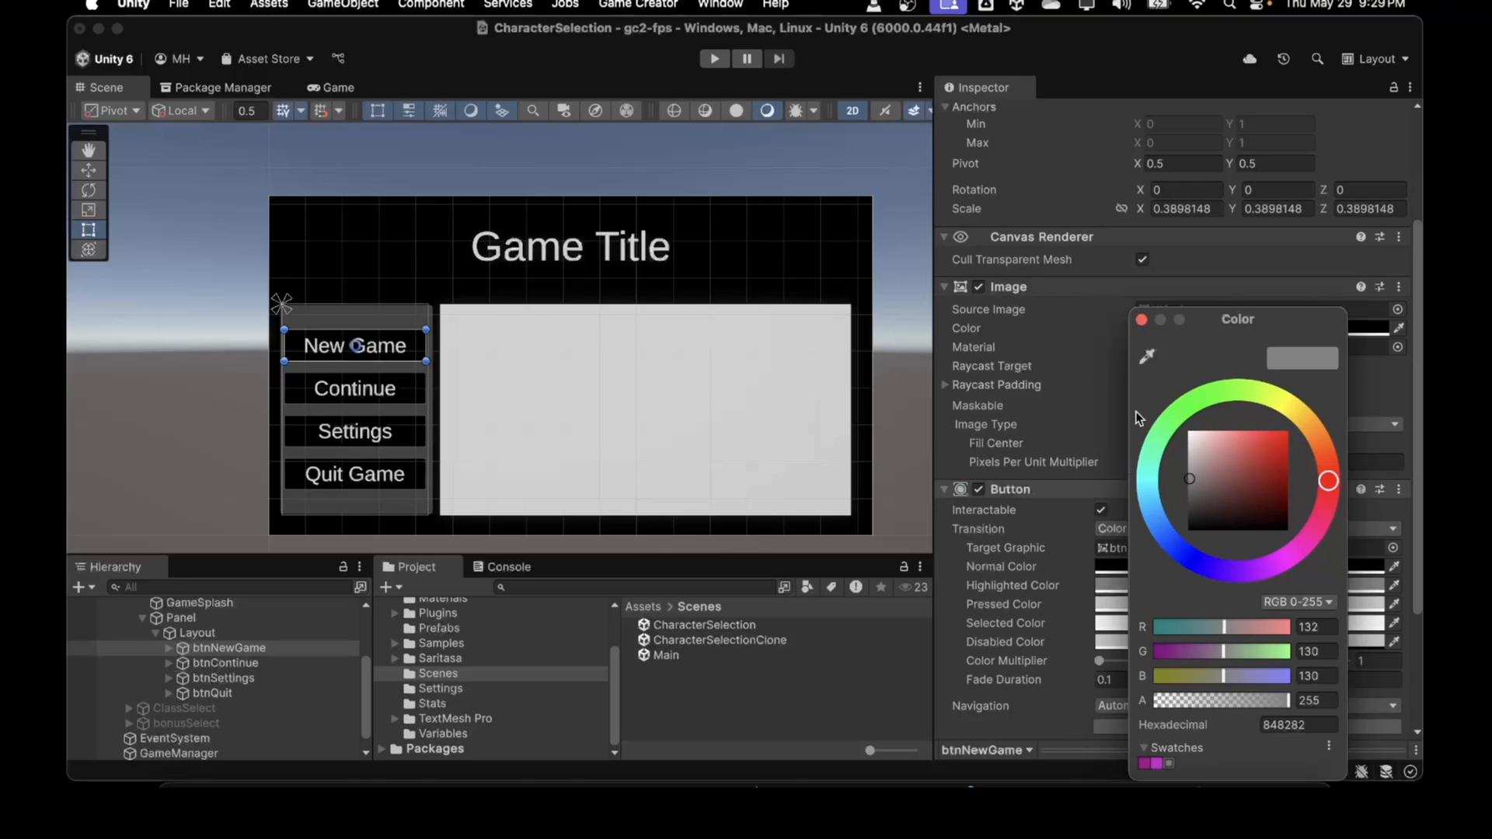
left_click(1141, 319)
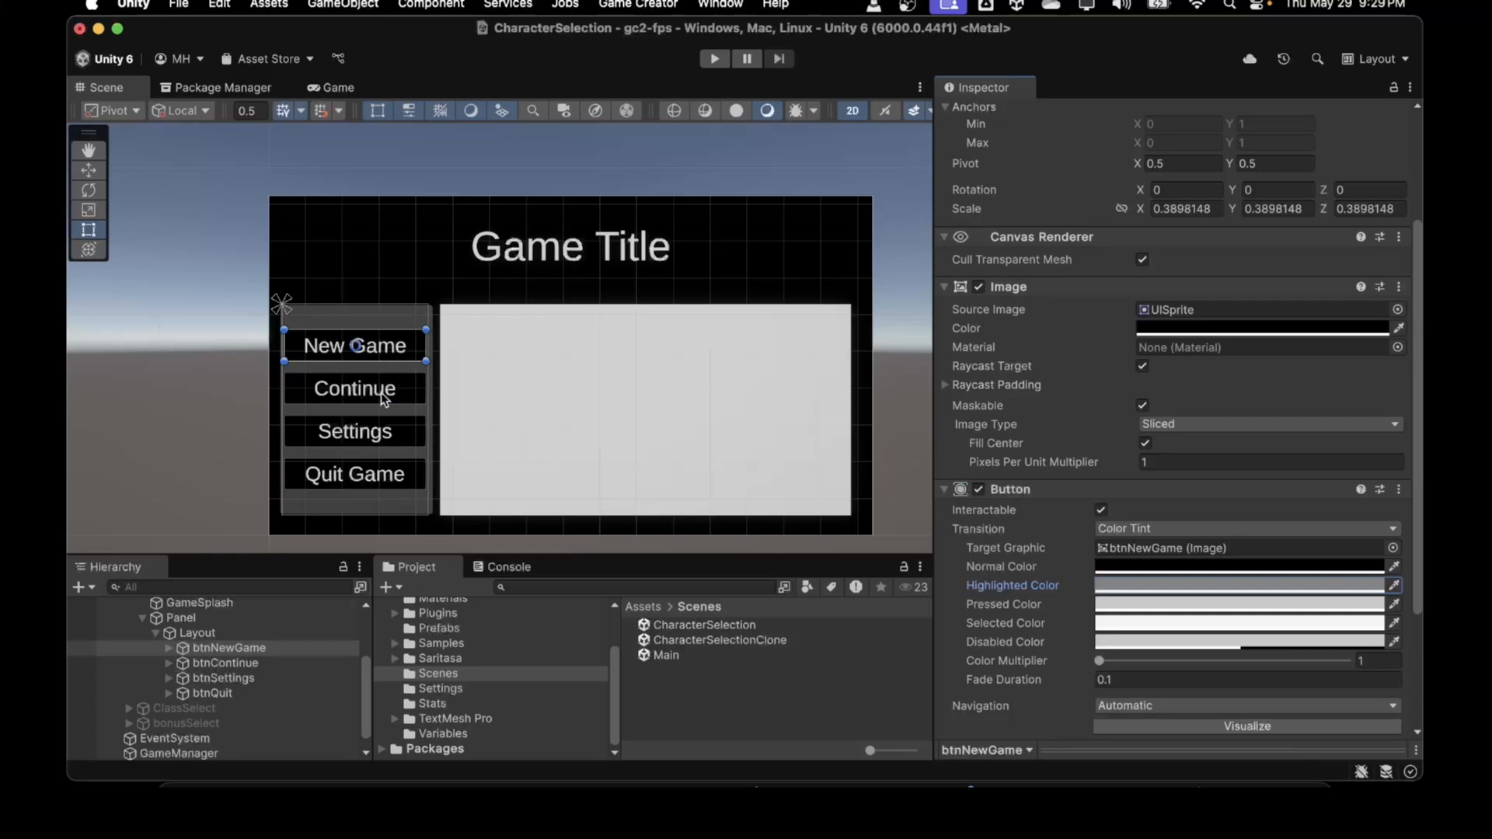
Set btnNewGame's image color to white (FFFFFF) and check it in the color picker
left_click(1165, 327)
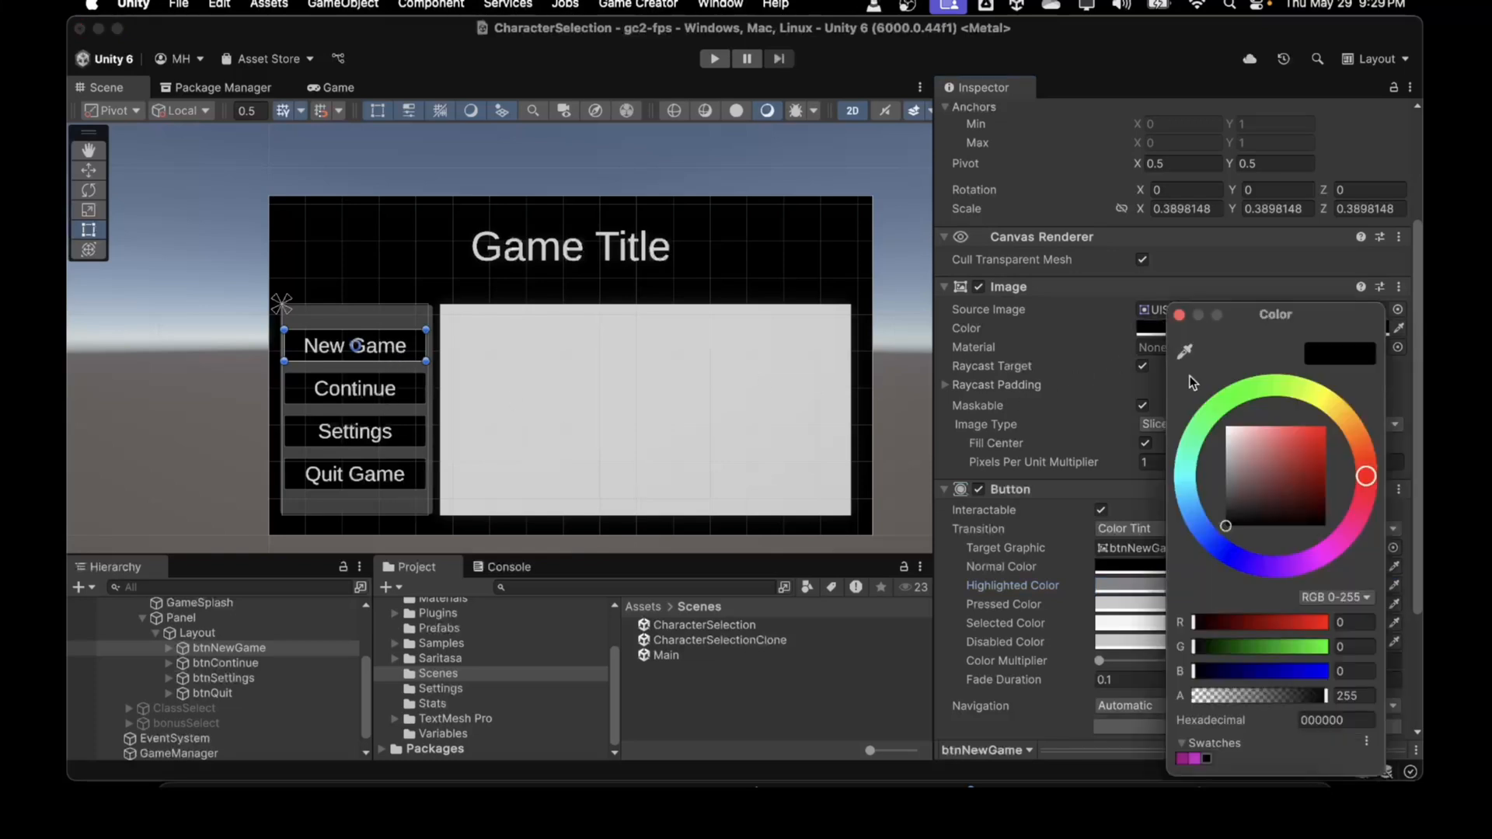
left_click_drag(1259, 457, 1177, 351)
left_click(1179, 315)
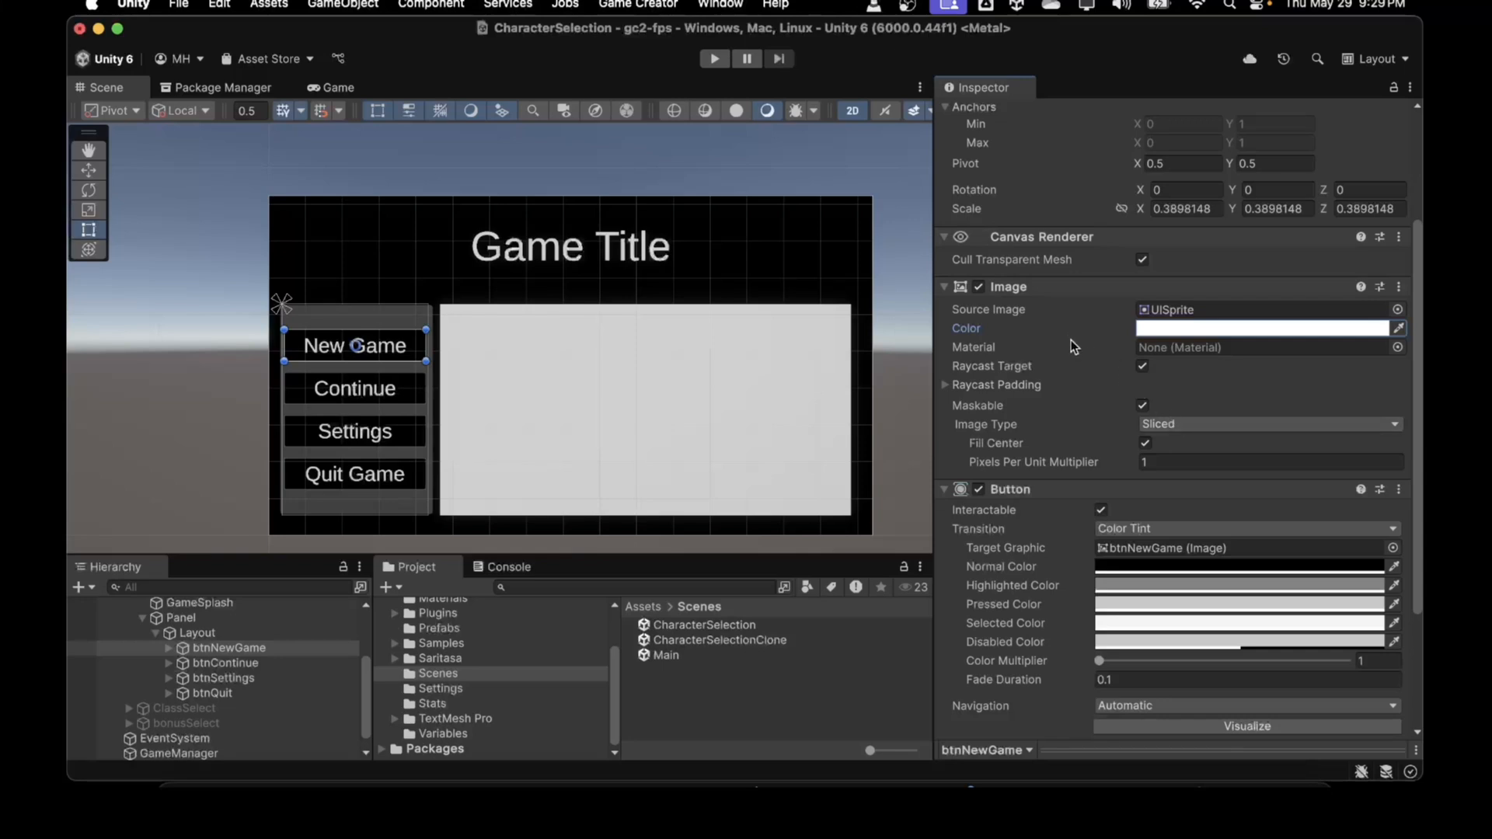
left_click(1161, 328)
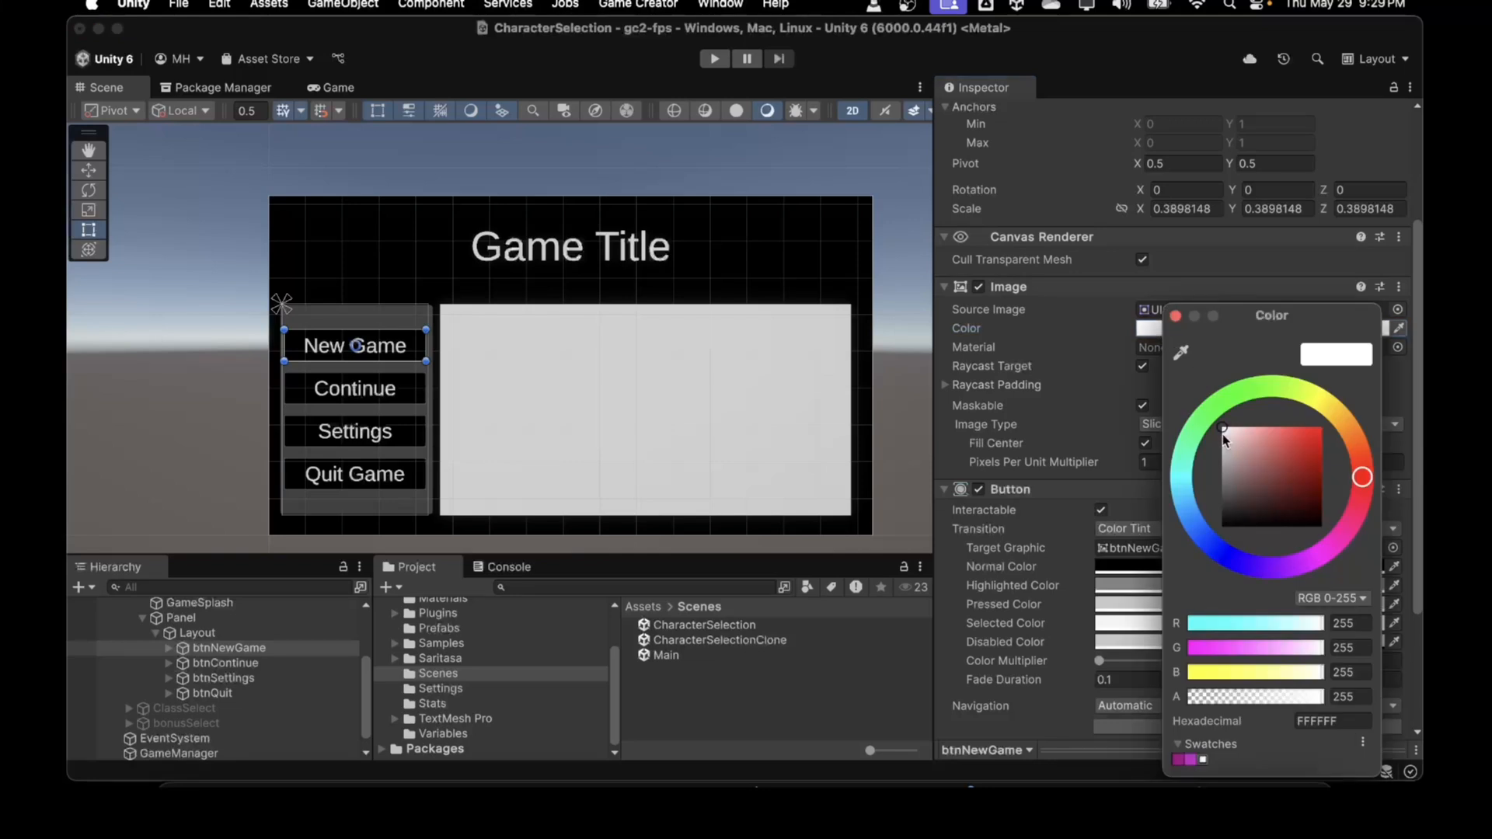
left_click(1175, 316)
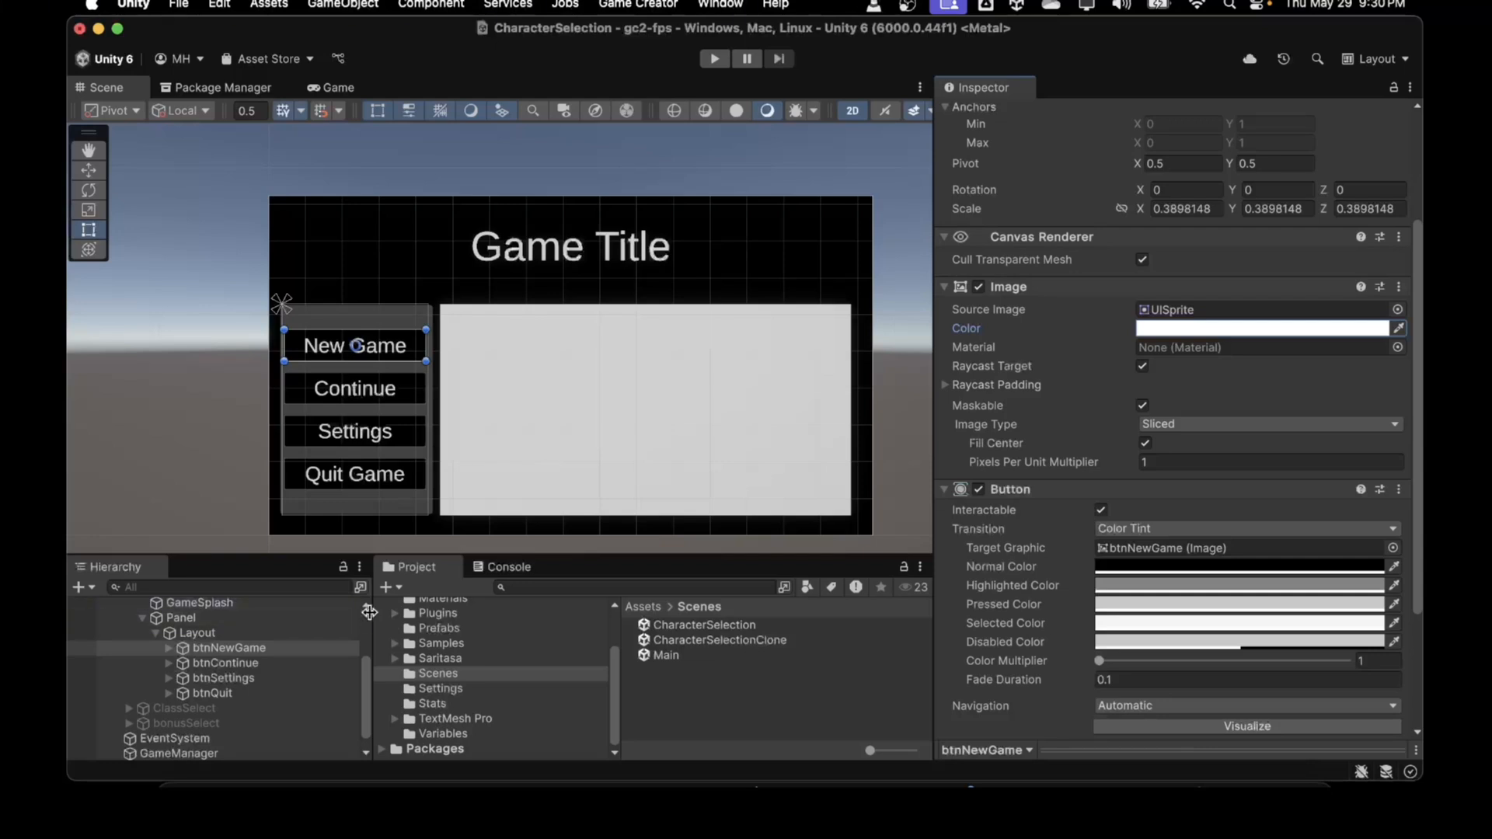
Save the changes to the CharacterSelection scene and open the Main scene
left_click_drag(476, 554, 470, 487)
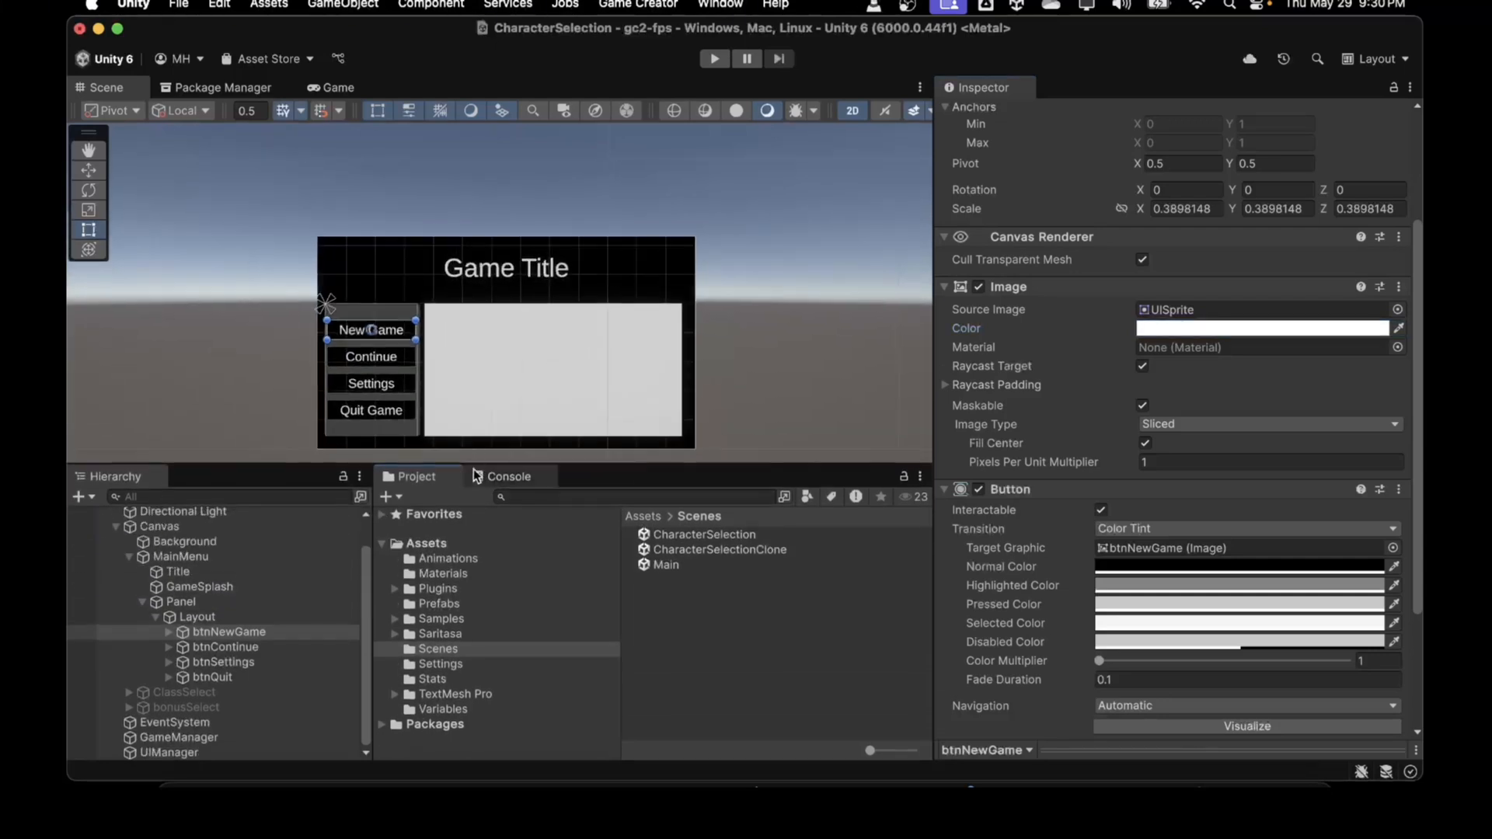
double_click(668, 536)
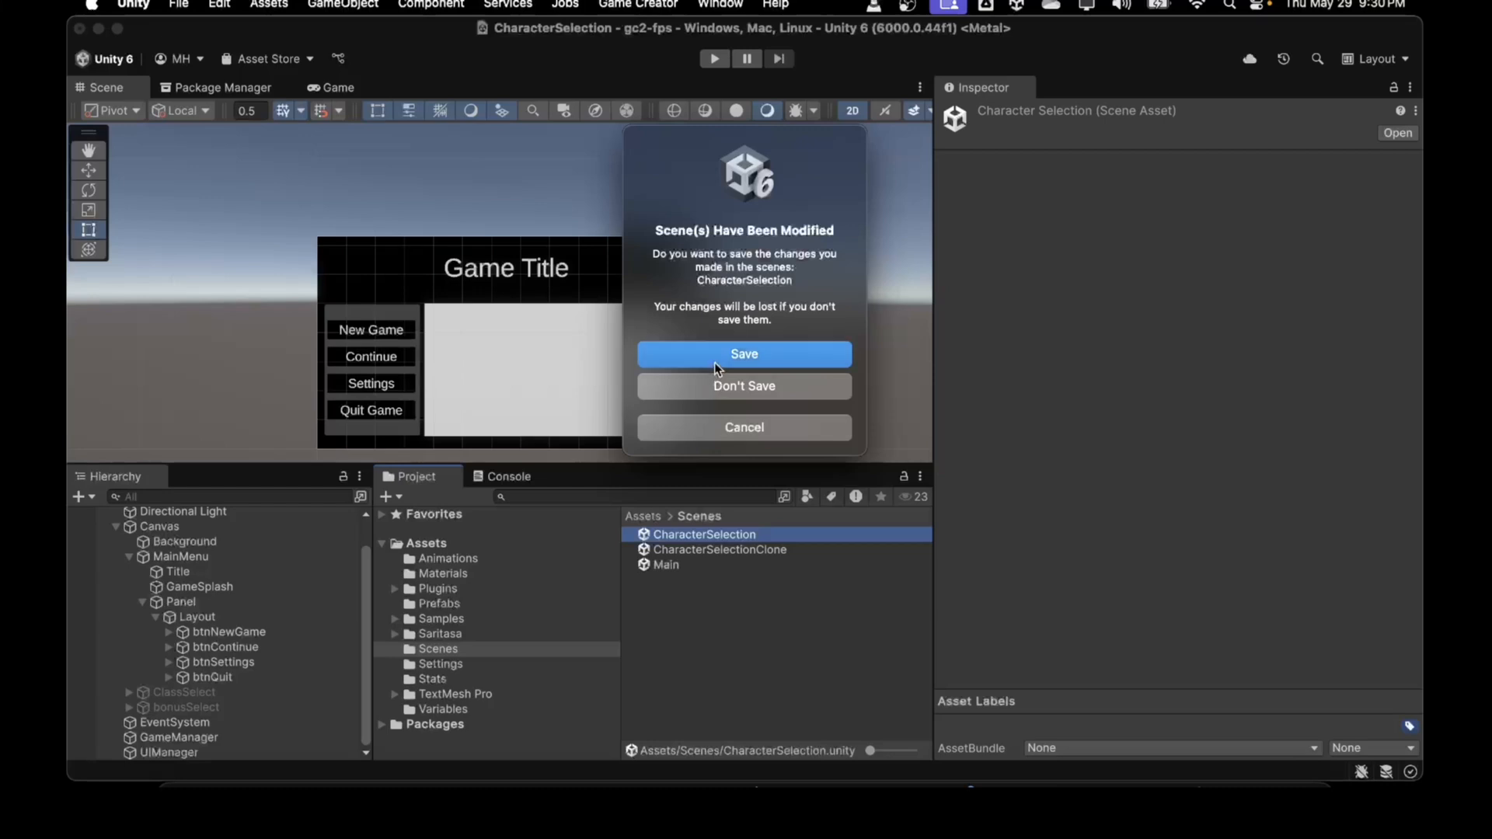
left_click(715, 363)
left_click(659, 568)
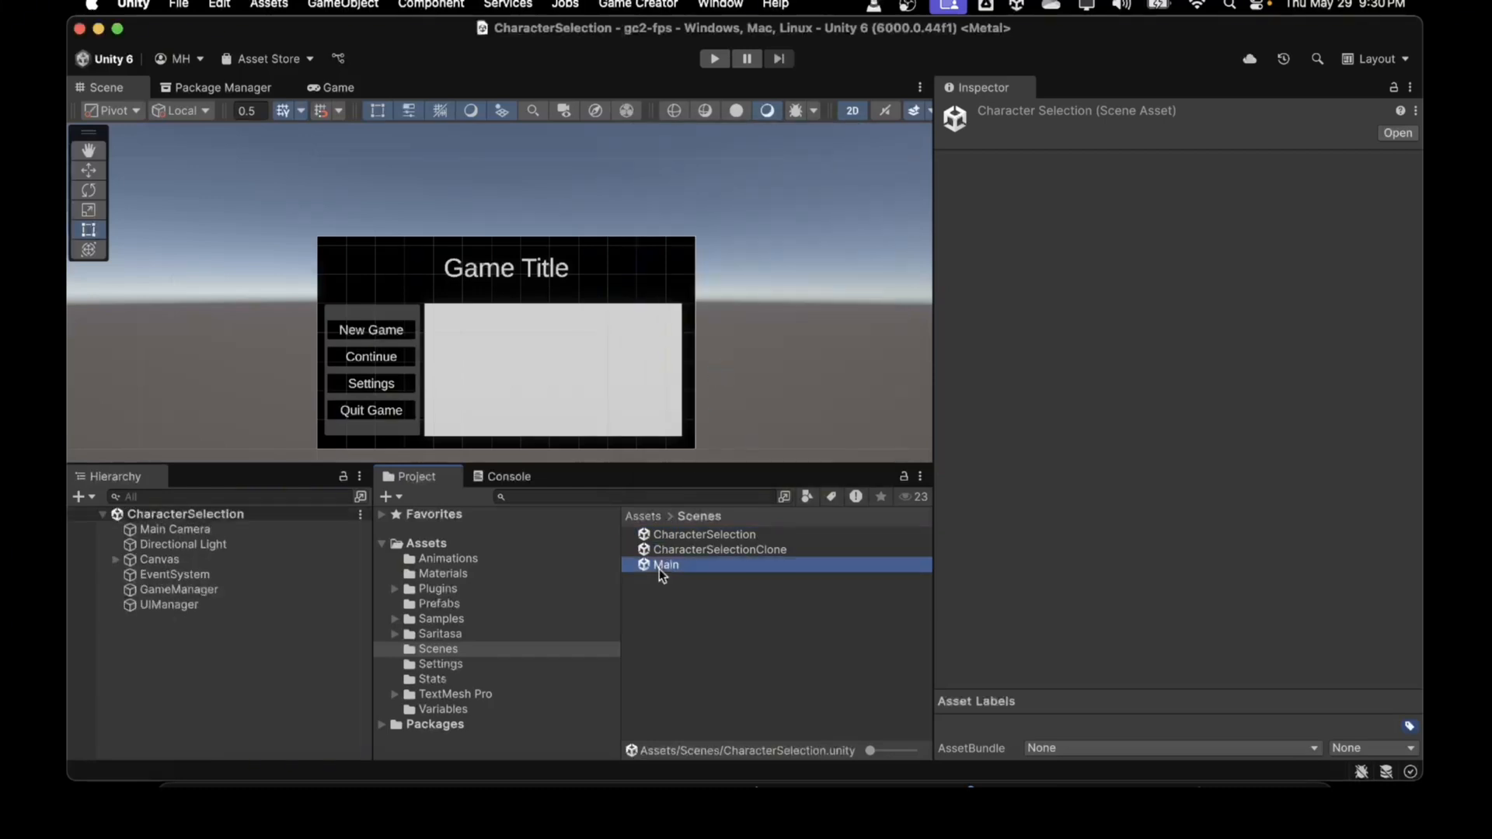
double_click(659, 565)
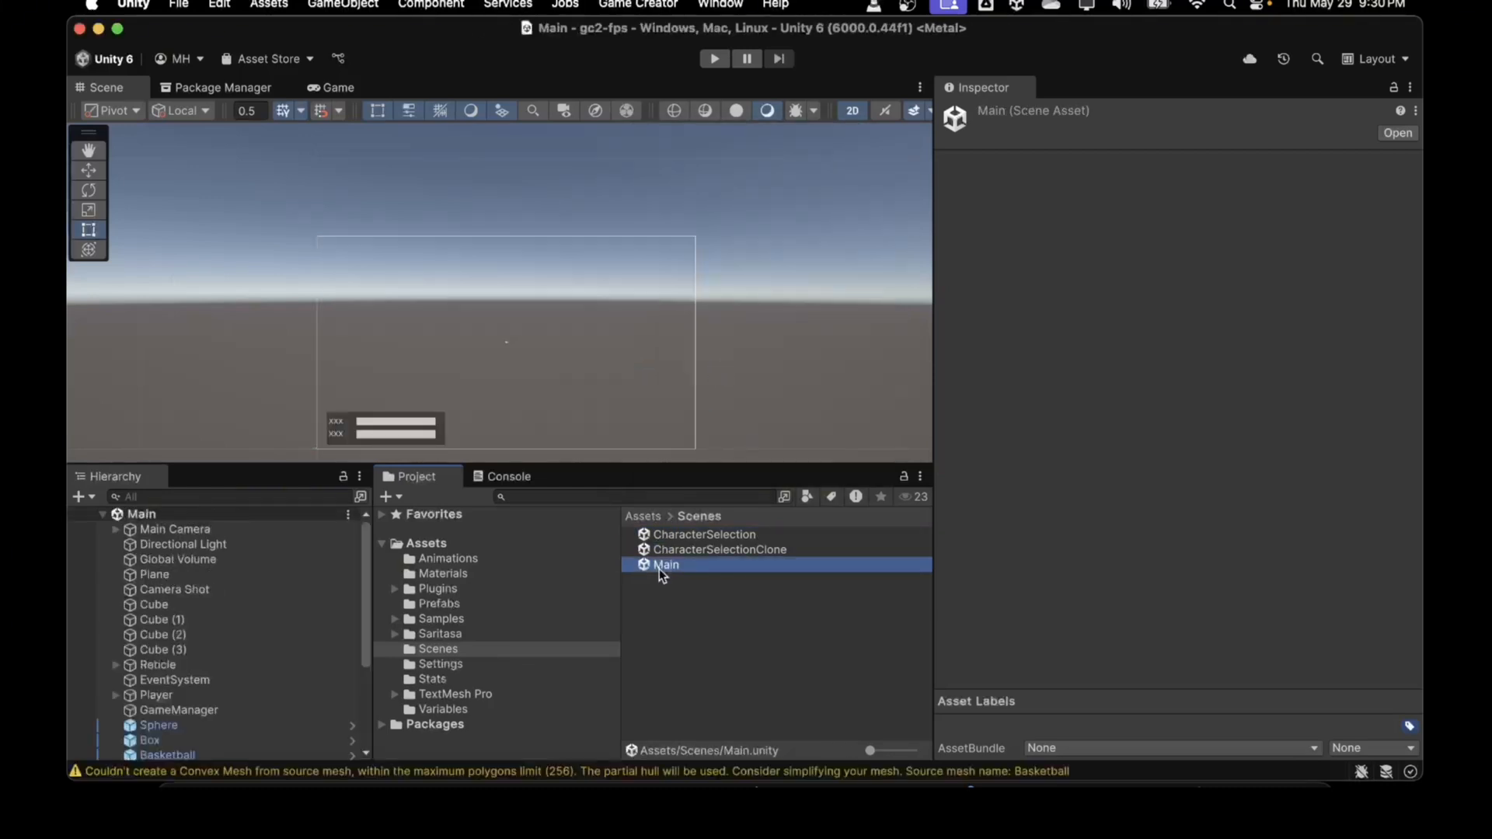
left_click_drag(559, 473, 558, 501)
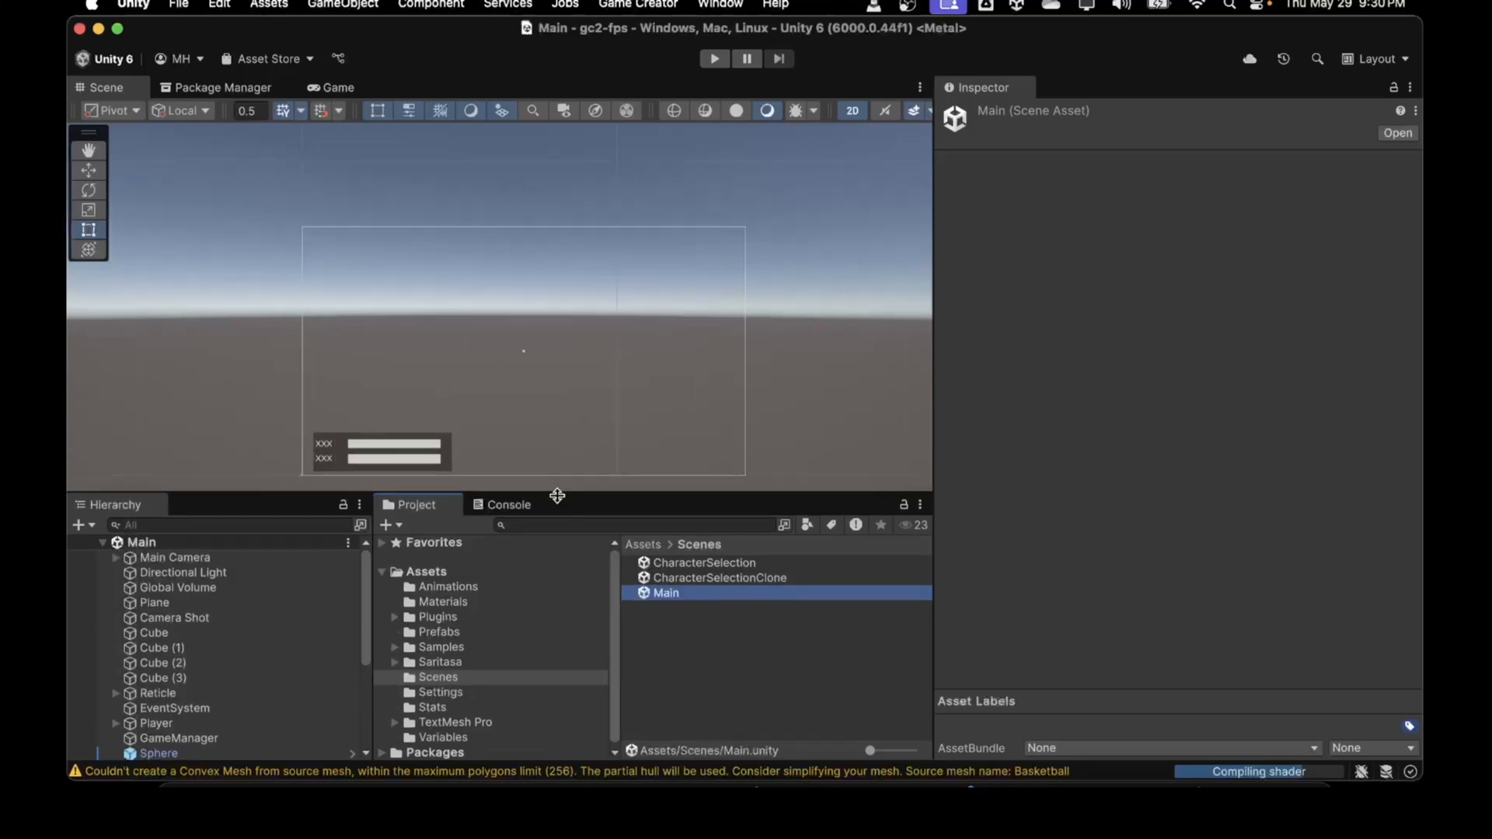
Select the Player object and examine the Strength and Dexterity stats in its Traits component
scroll(199, 648, "down", 5)
scroll(160, 610, "up", 3)
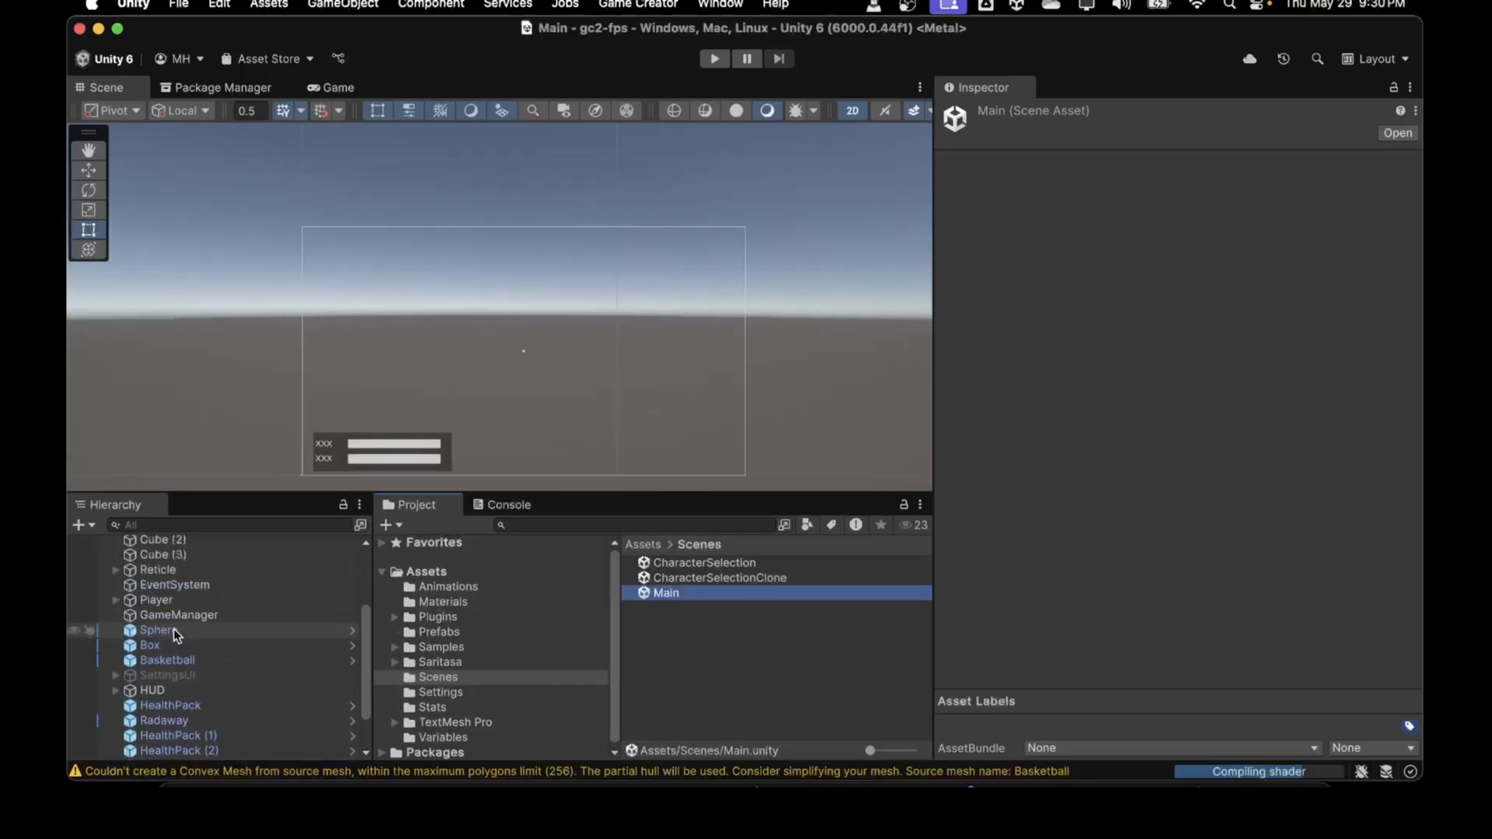
left_click(156, 601)
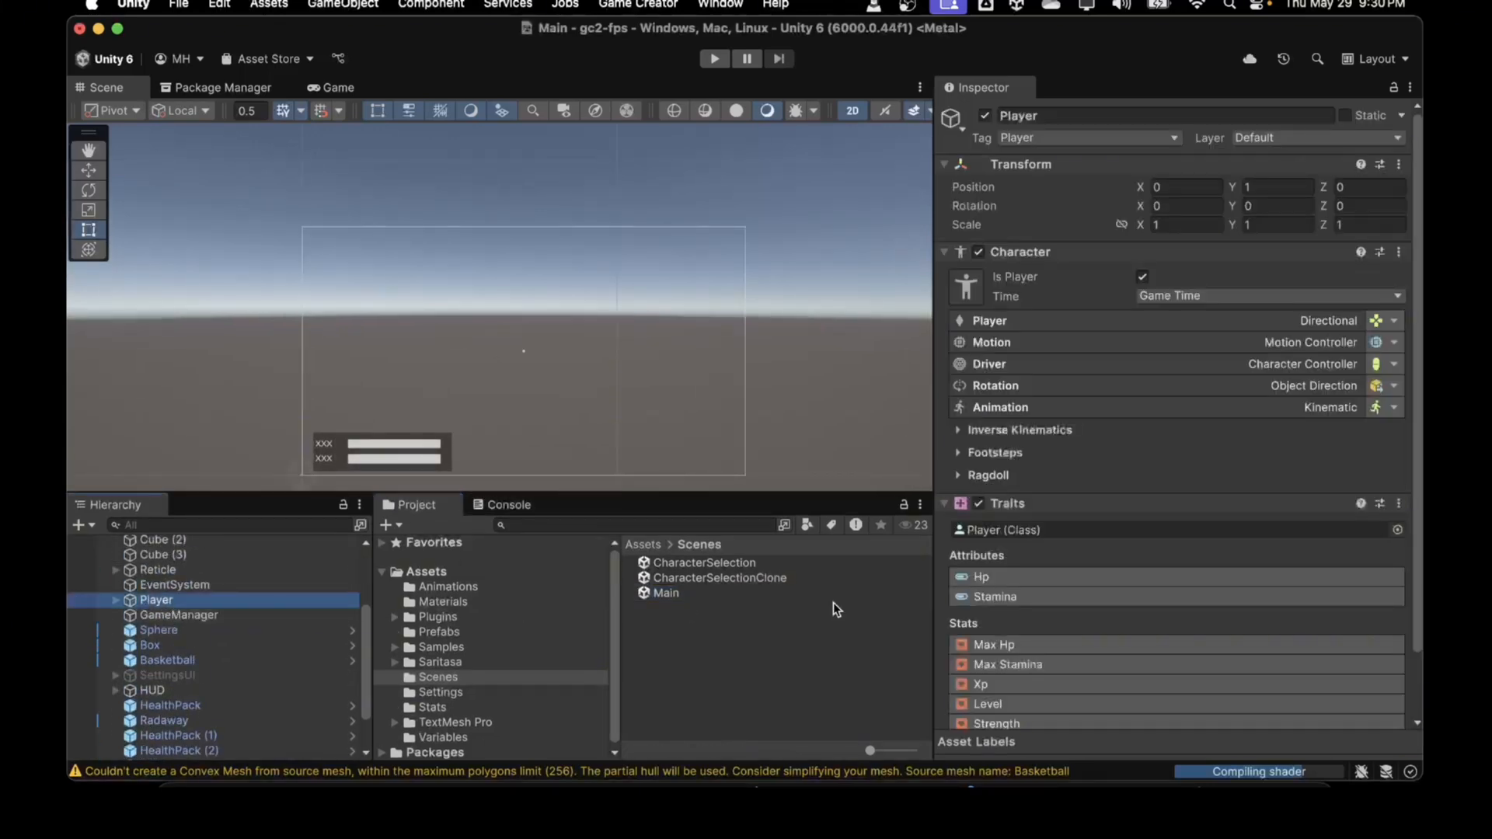
scroll(986, 567, "down", 2)
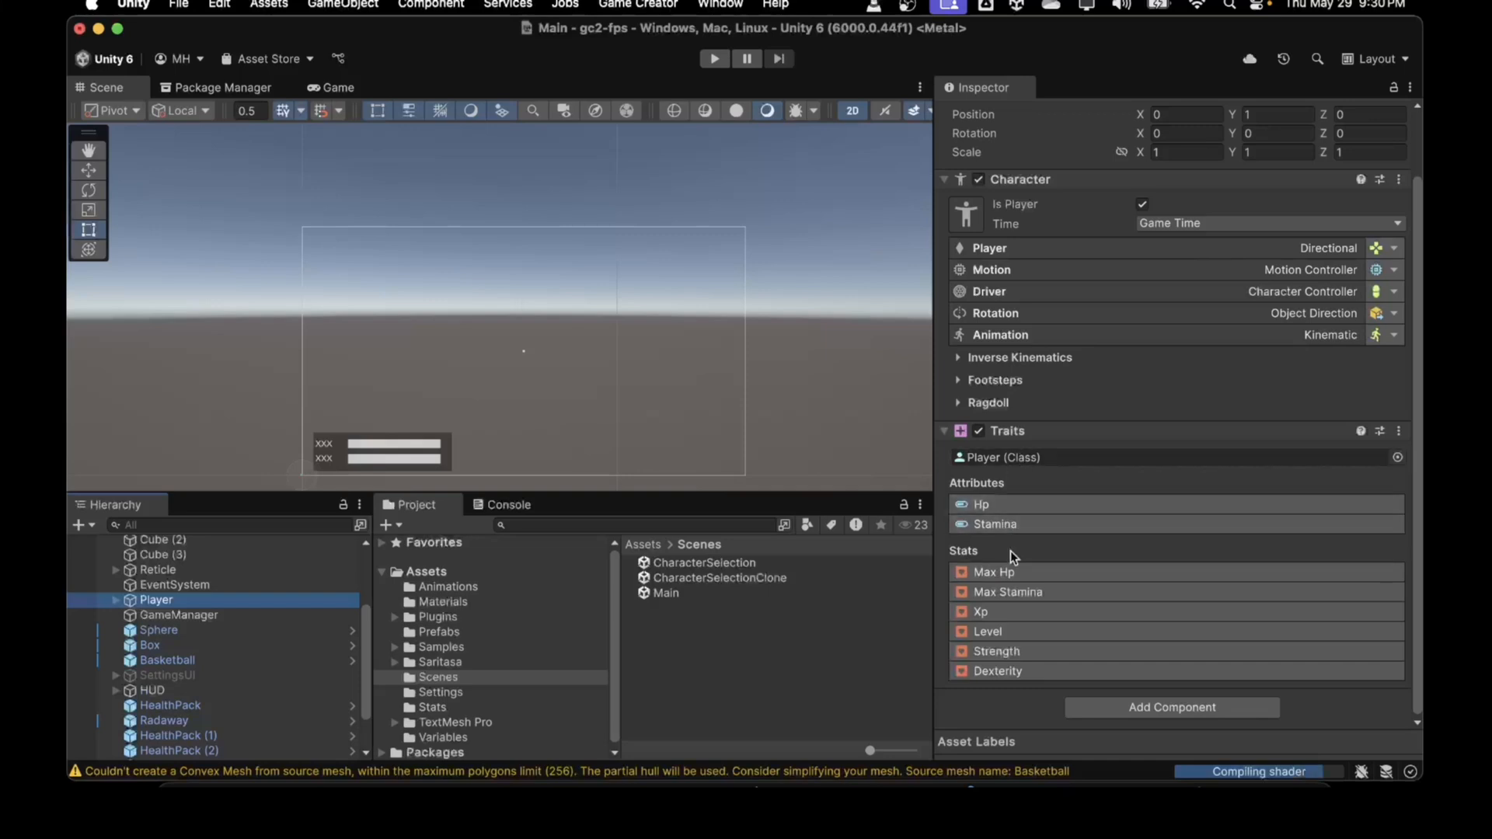
left_click(1010, 654)
scroll(1010, 654, "down", 1)
left_click(1012, 672)
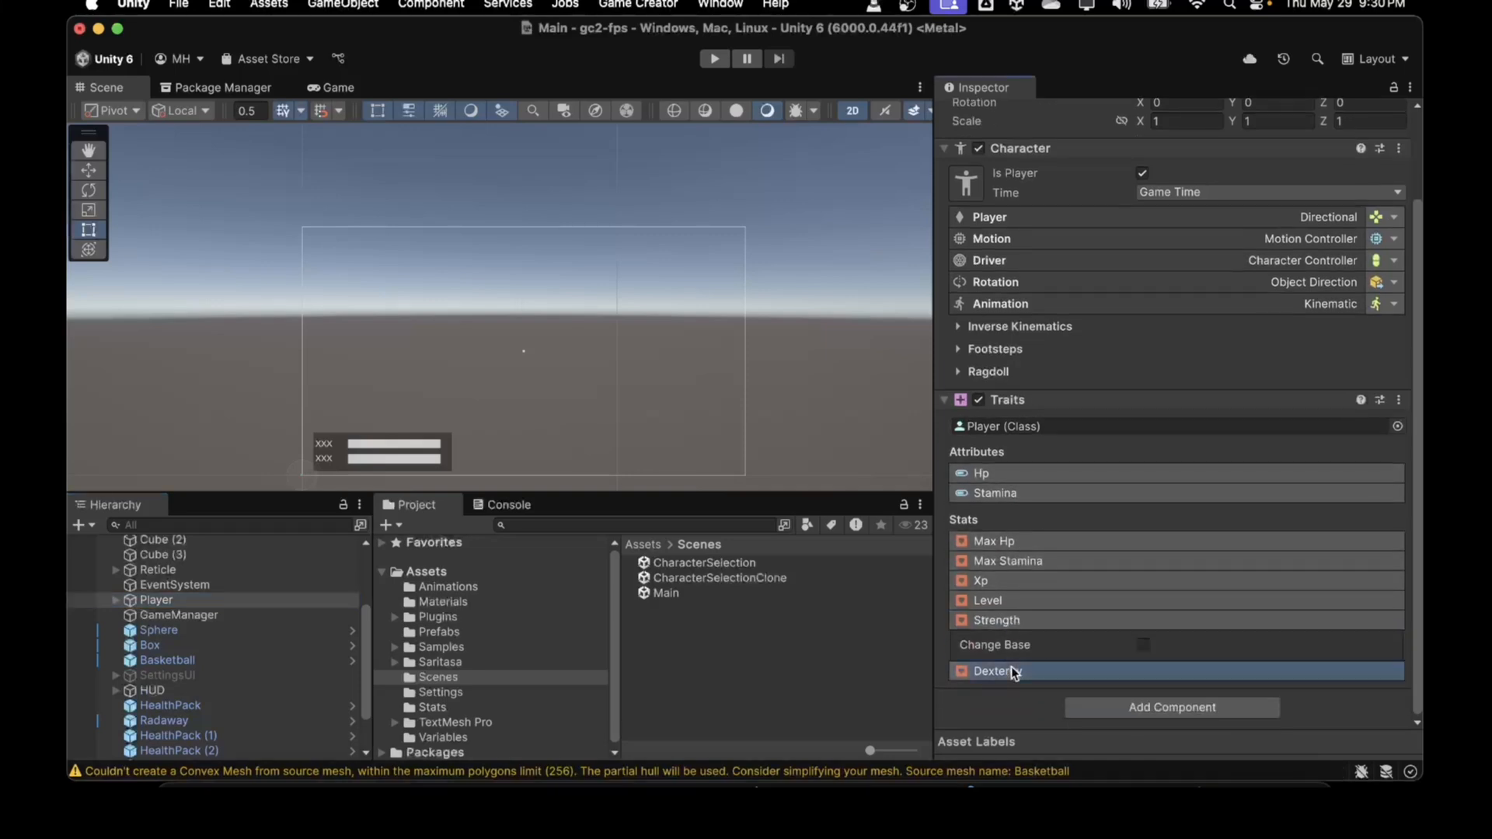
left_click(1012, 672)
left_click(1010, 620)
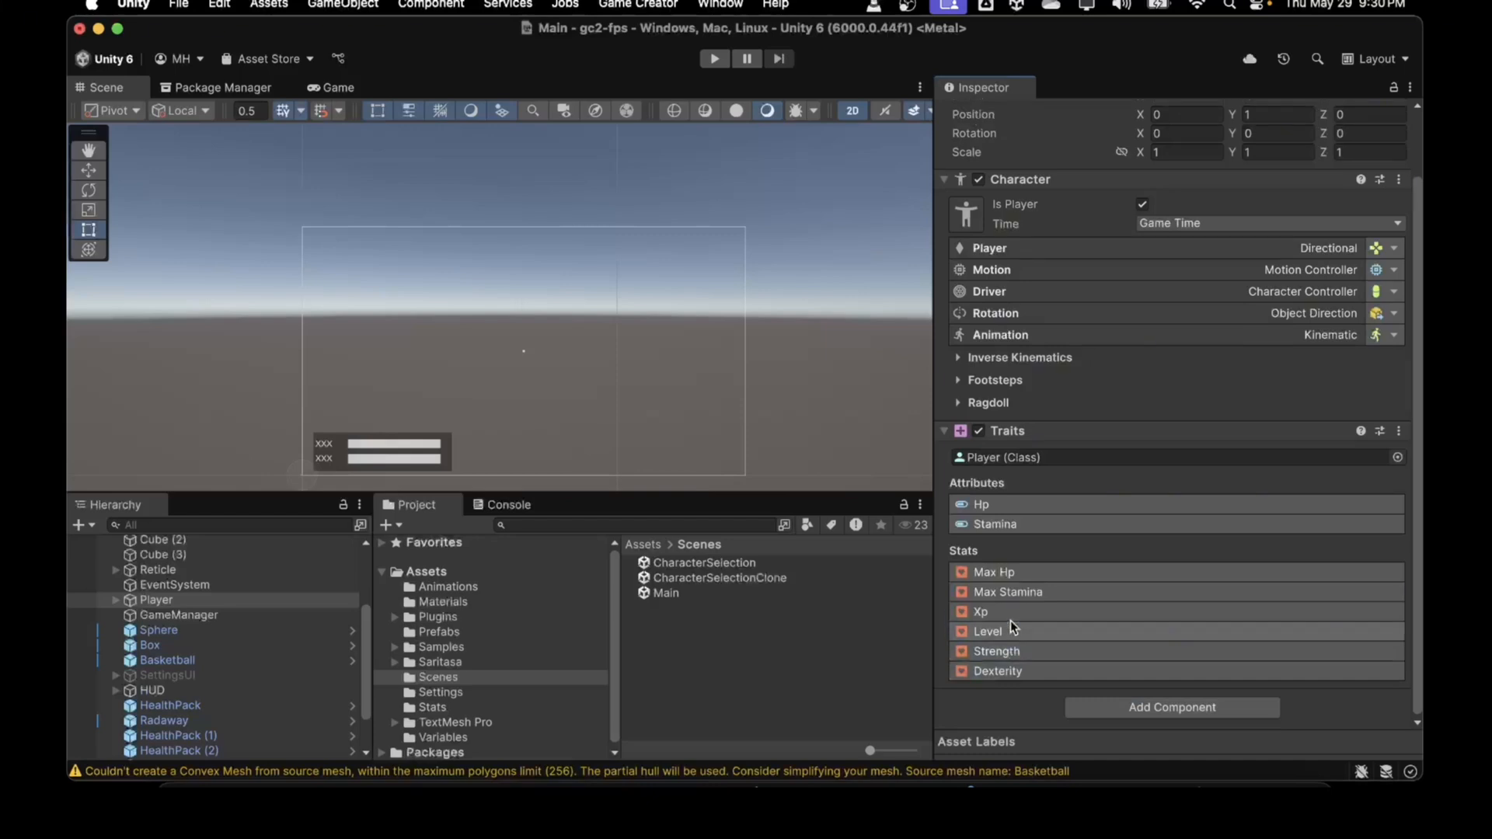
Open the Player class asset assigned to Traits and expand its Strength and Dexterity stat settings
left_click(1001, 461)
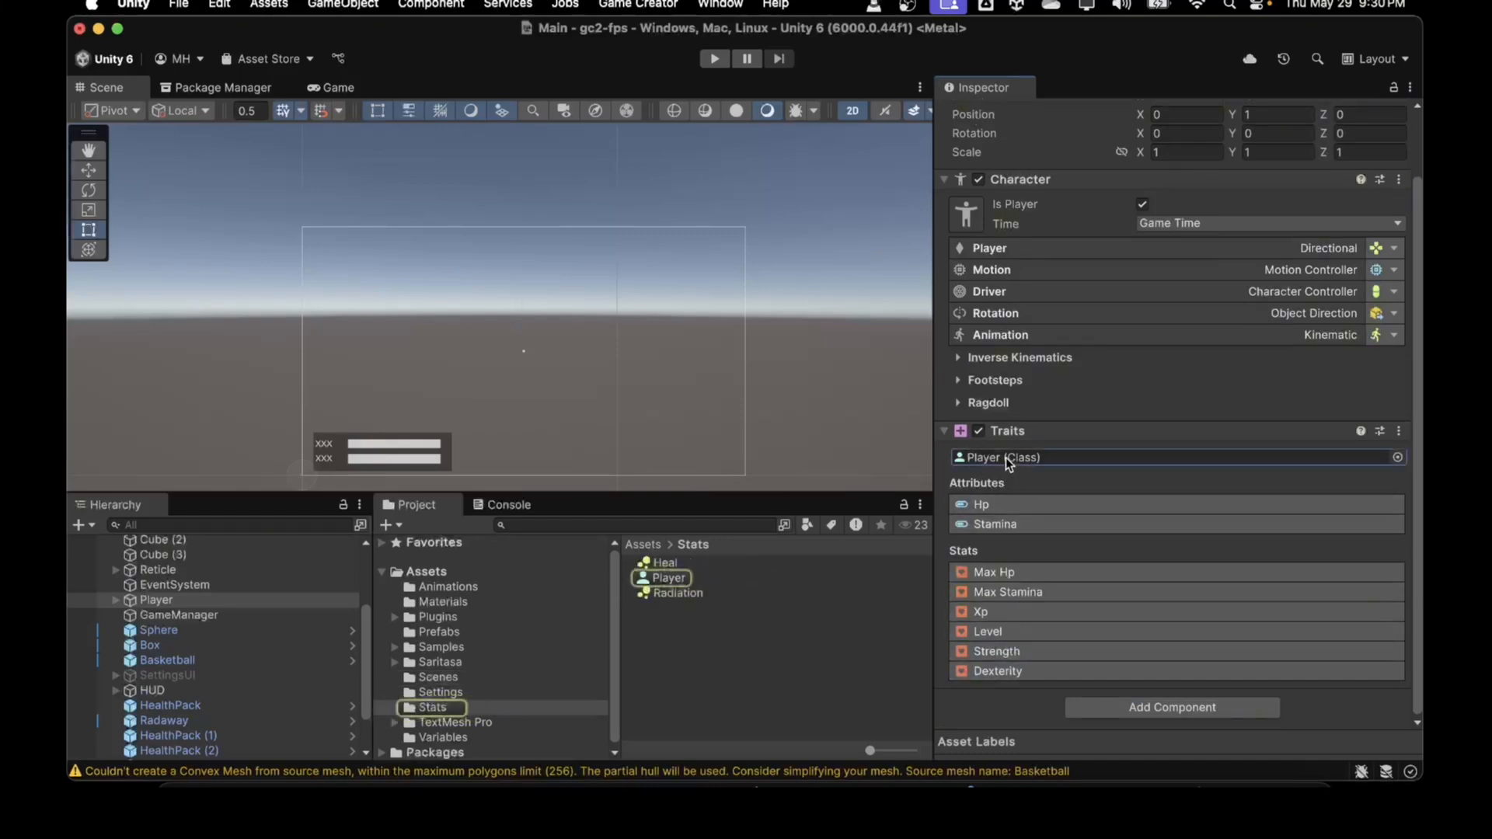
left_click(670, 578)
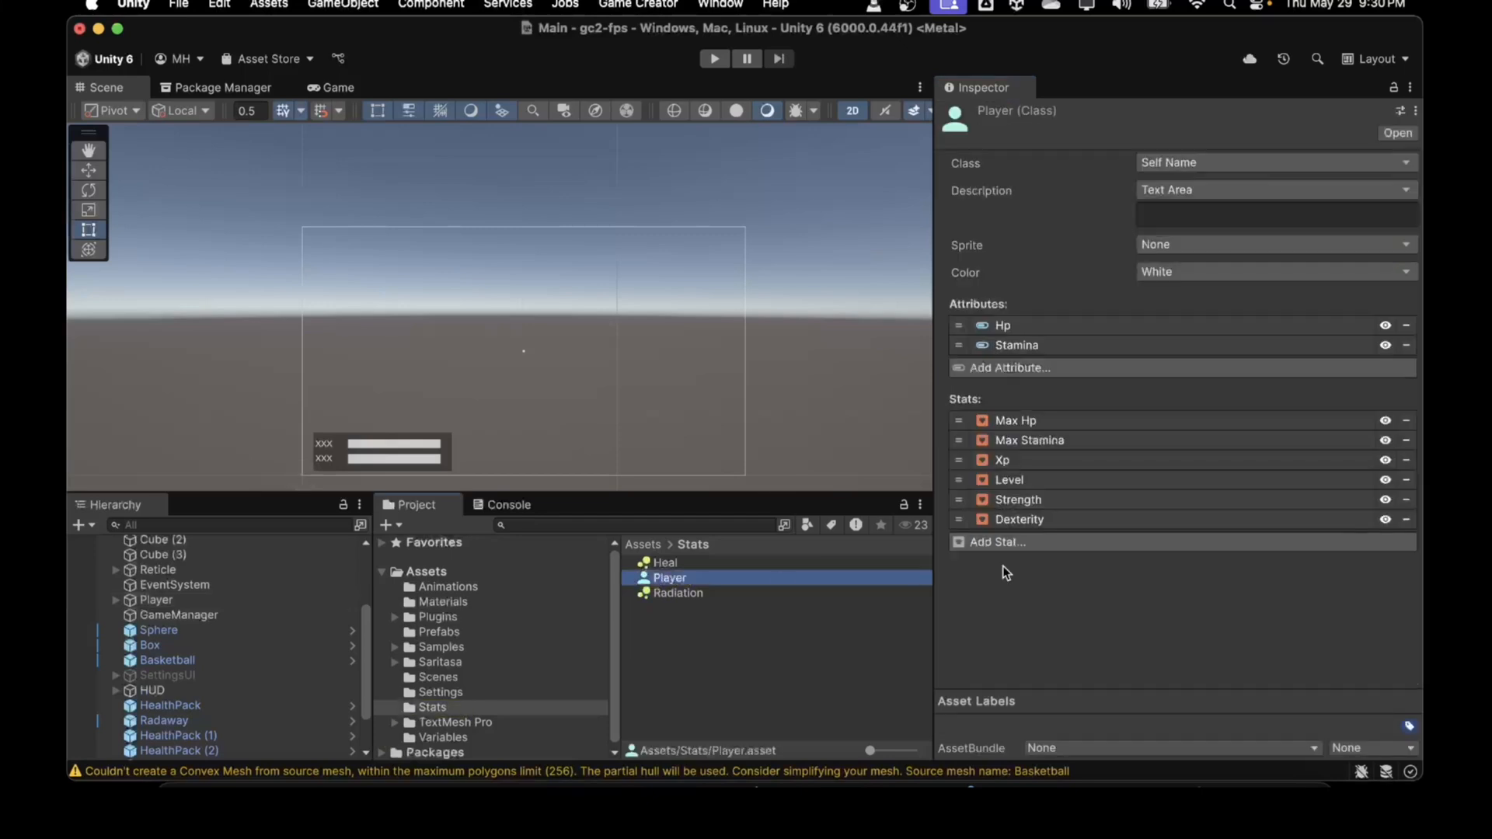
left_click(1041, 502)
left_click(1042, 502)
left_click(1043, 590)
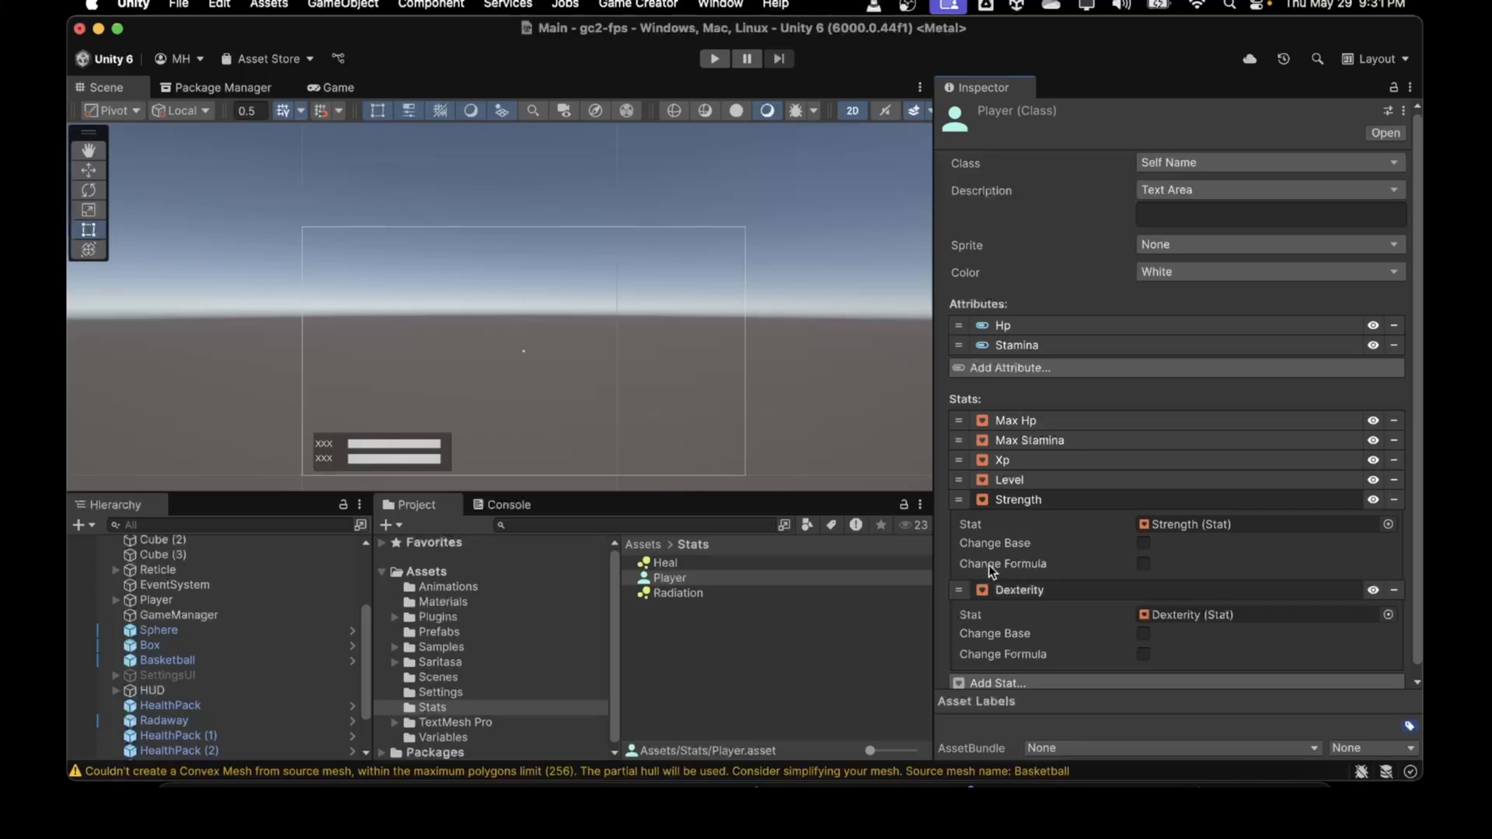
Trace the Strength stat to its asset and formula, and examine the Strength and Dexterity formulas
left_click(1196, 525)
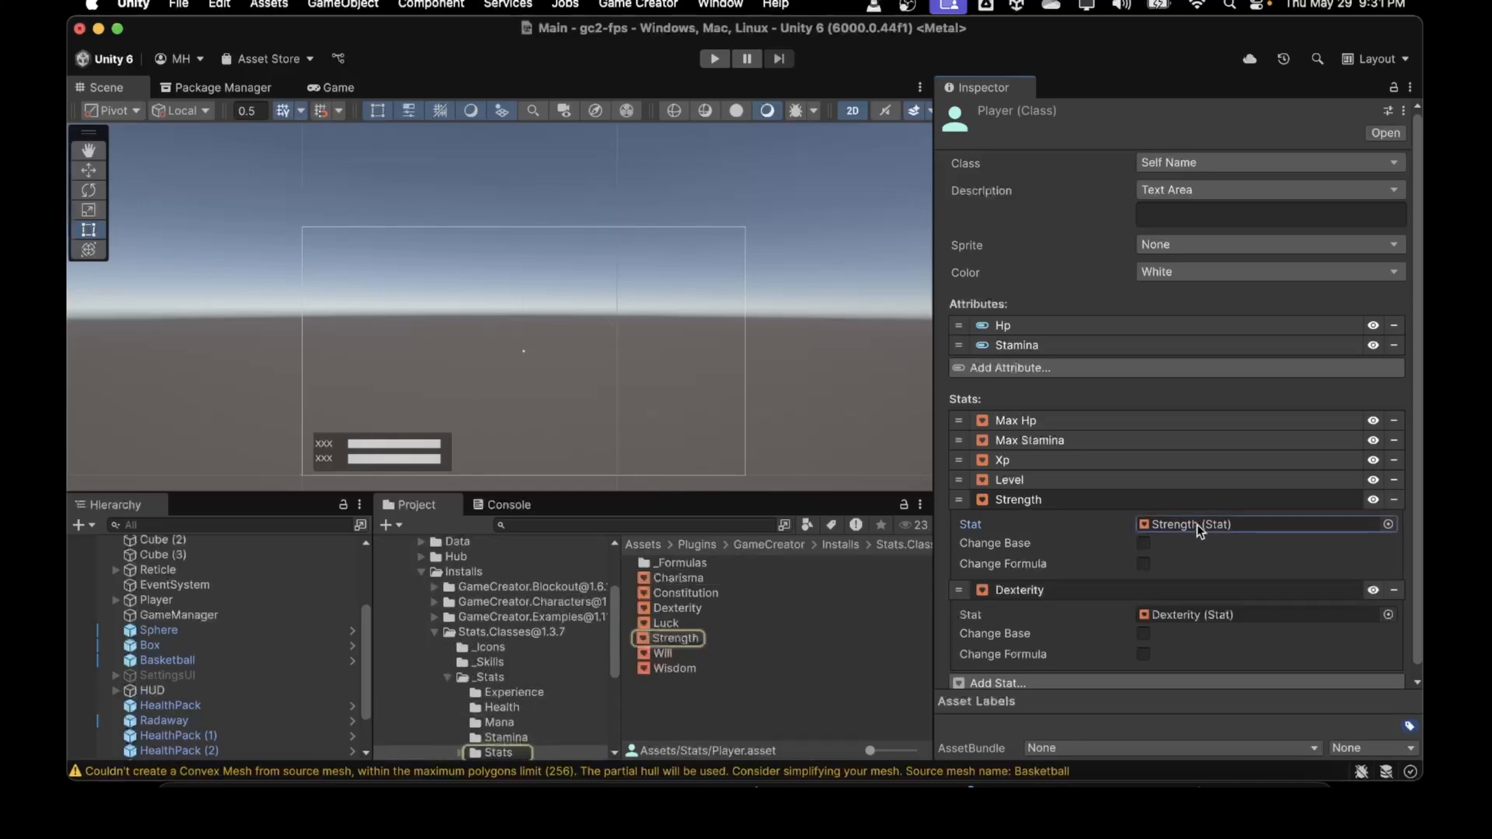
left_click(699, 638)
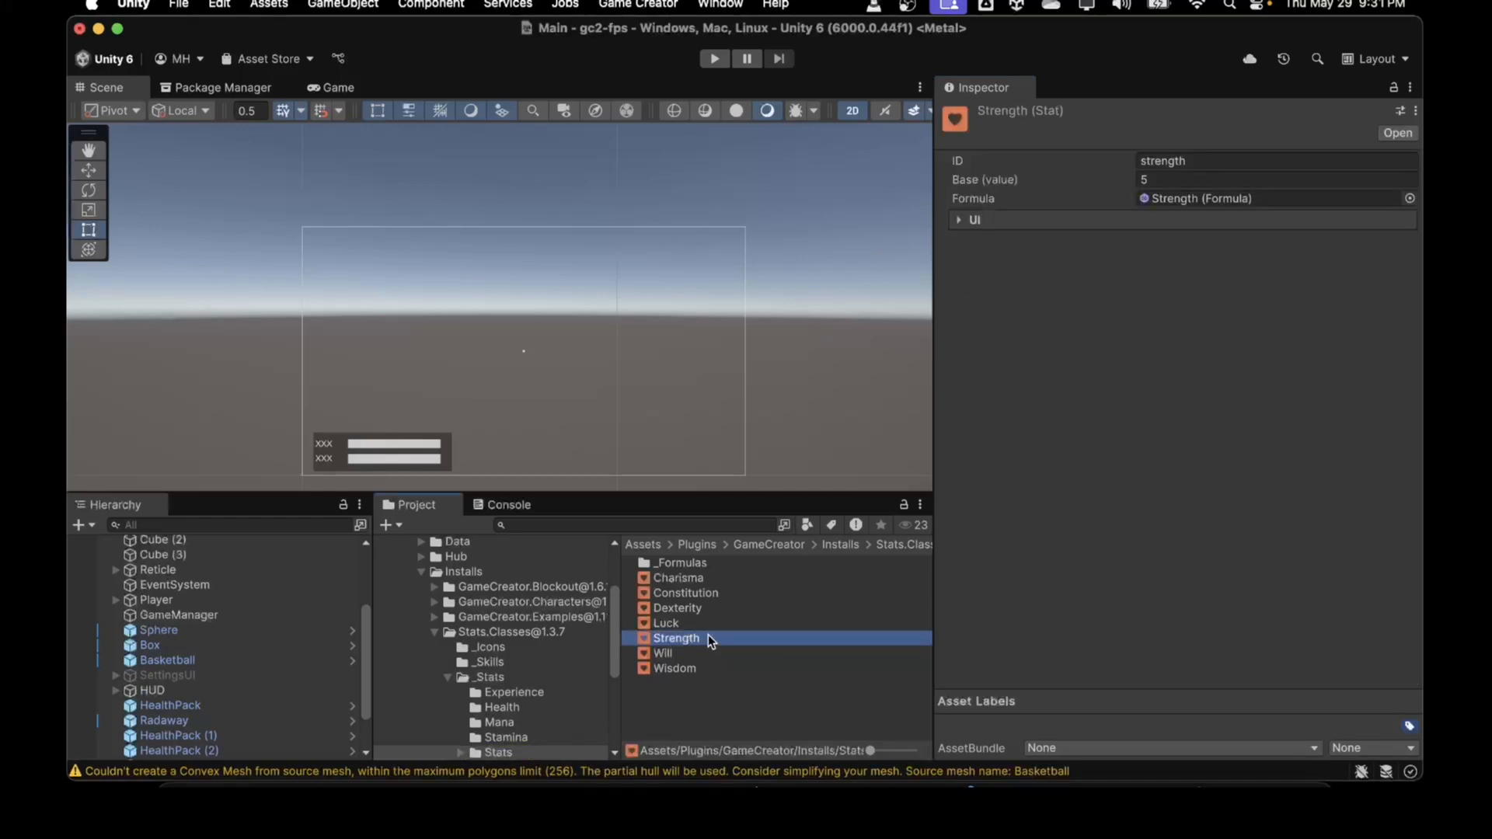
left_click(1178, 202)
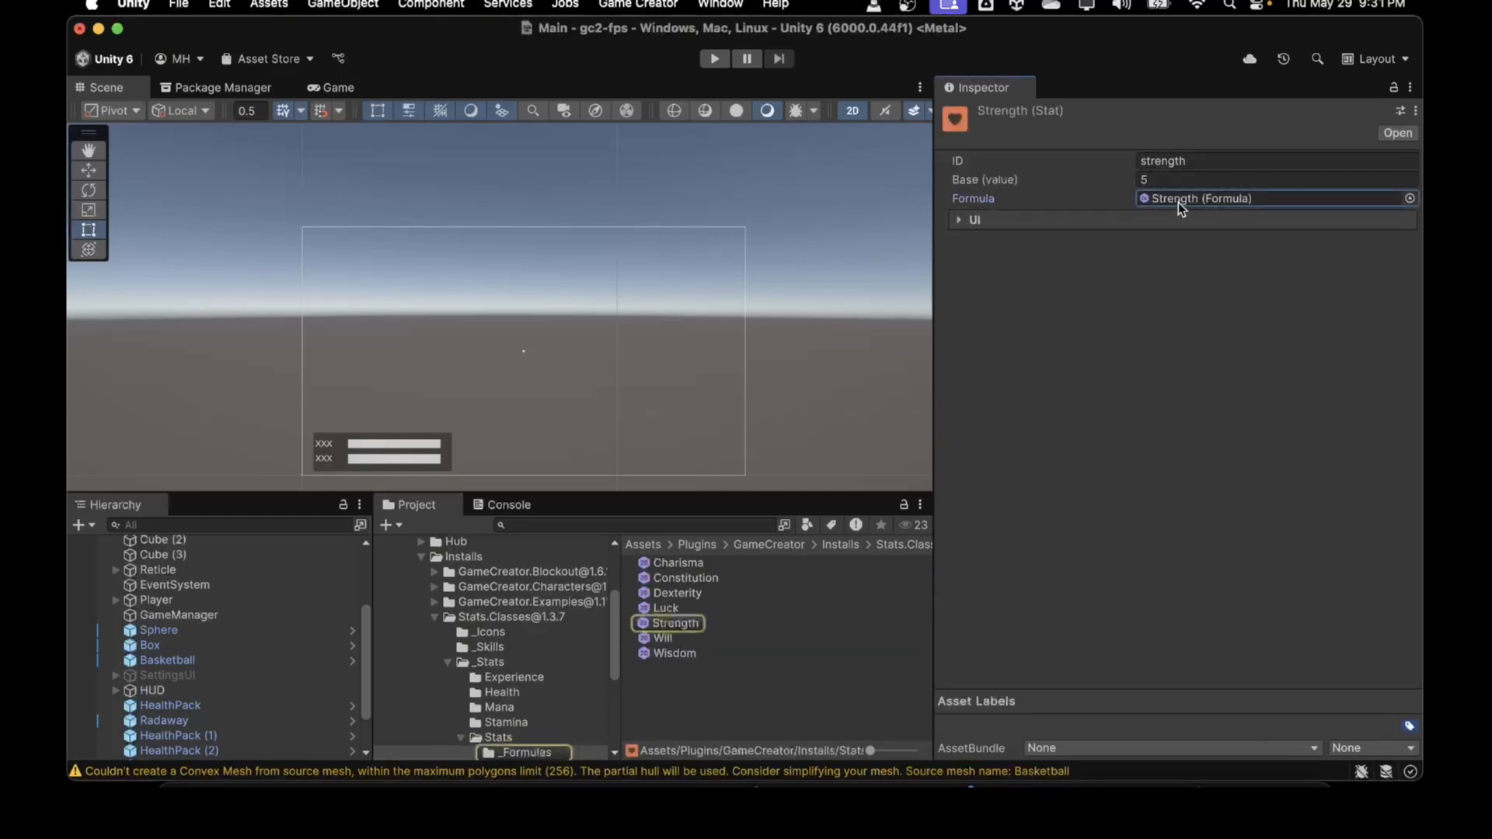
left_click(664, 623)
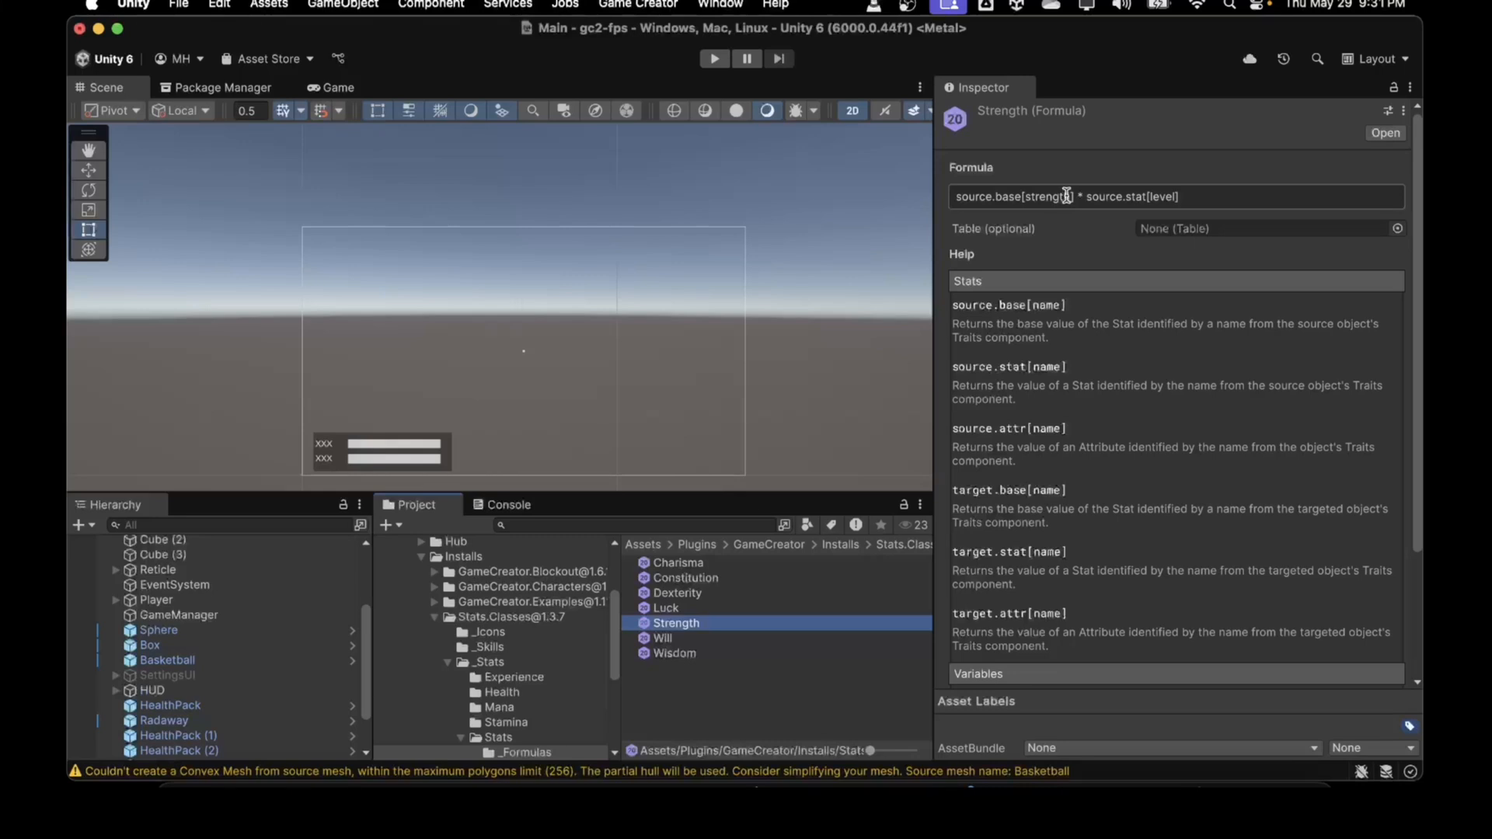
left_click_drag(1077, 196, 949, 200)
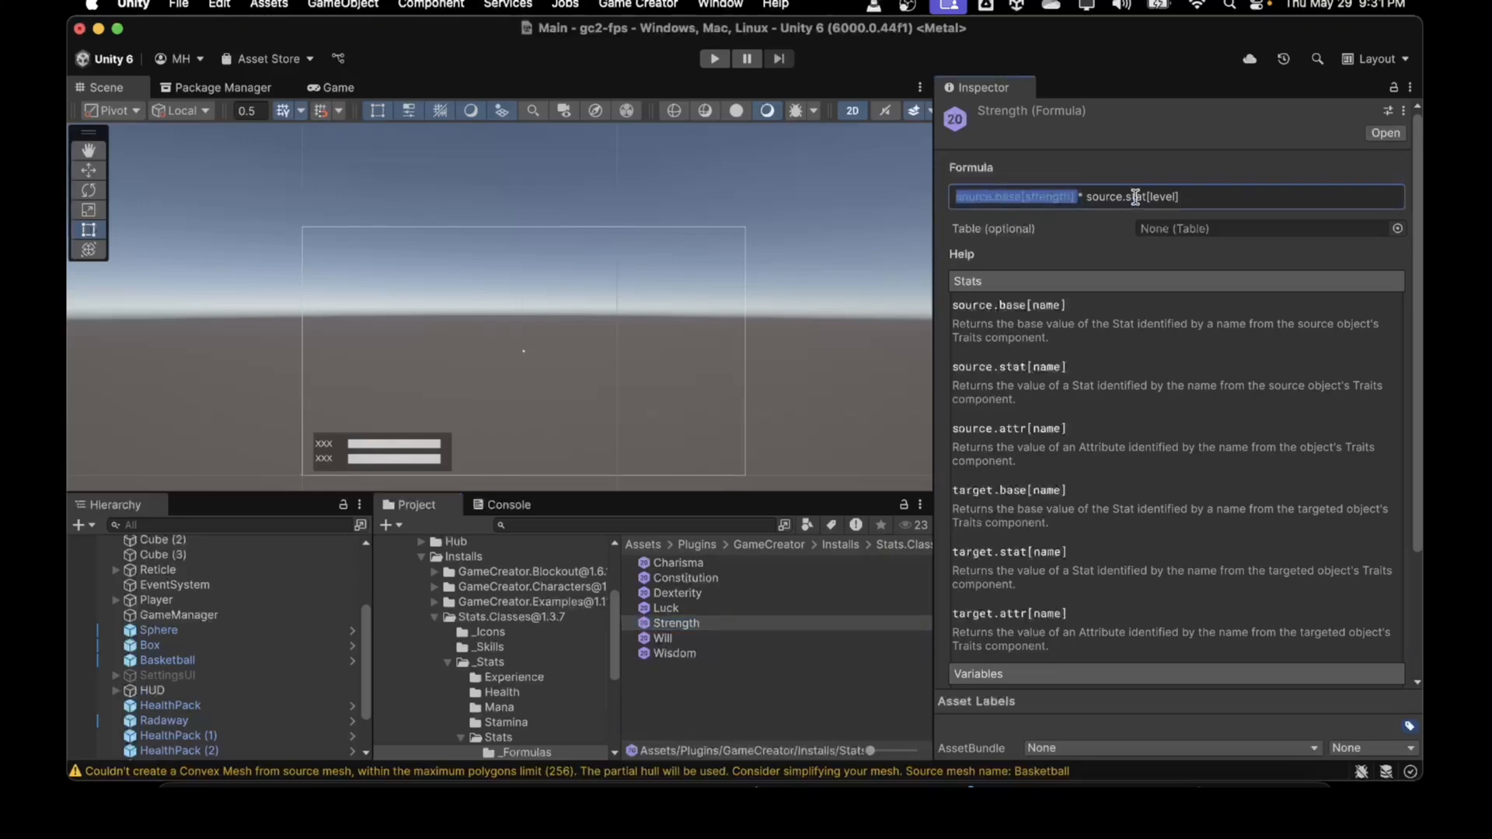
left_click_drag(1203, 196, 1084, 194)
key("Tab")
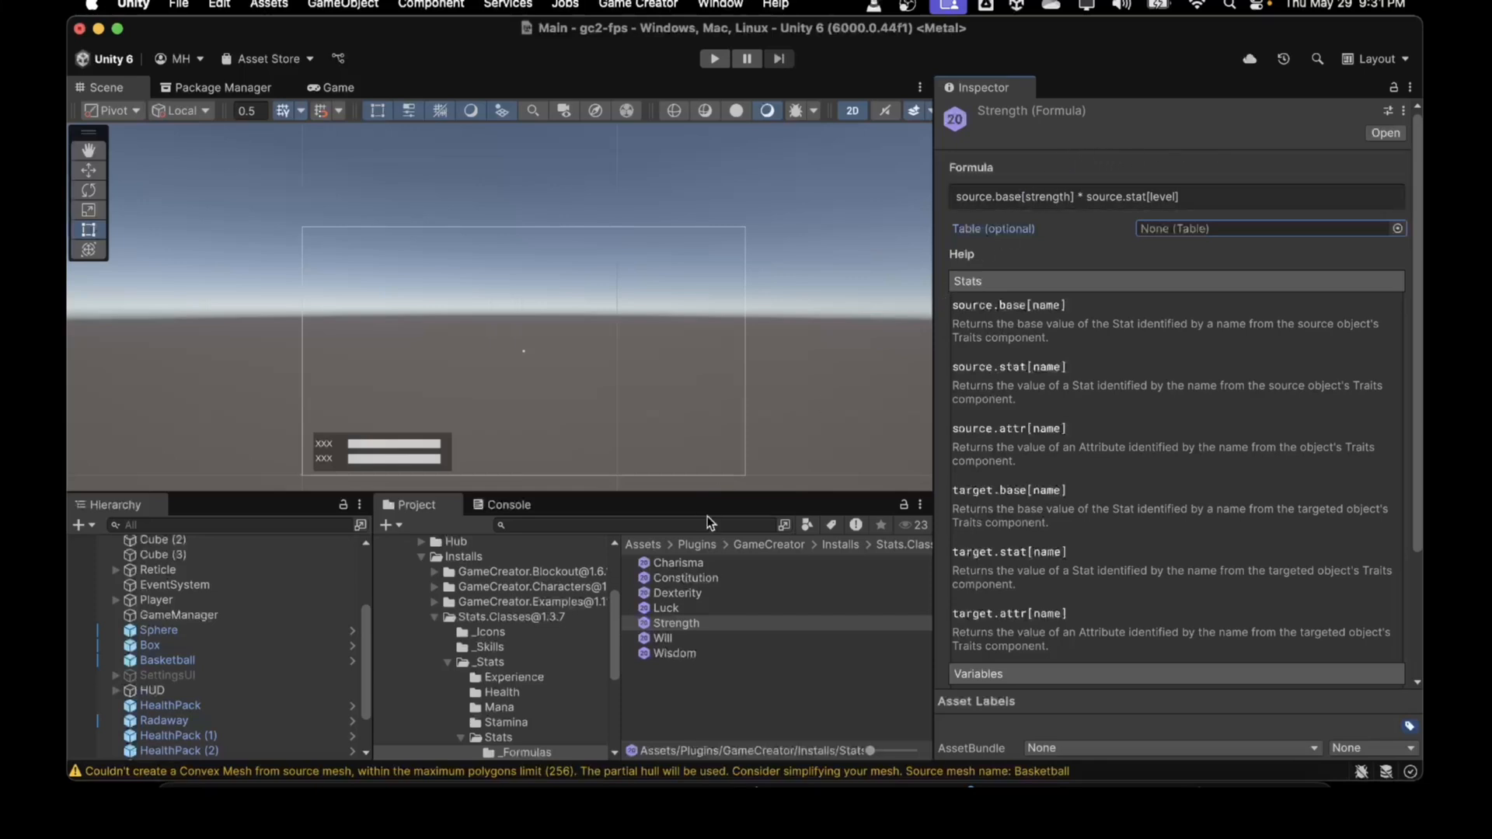
left_click(670, 594)
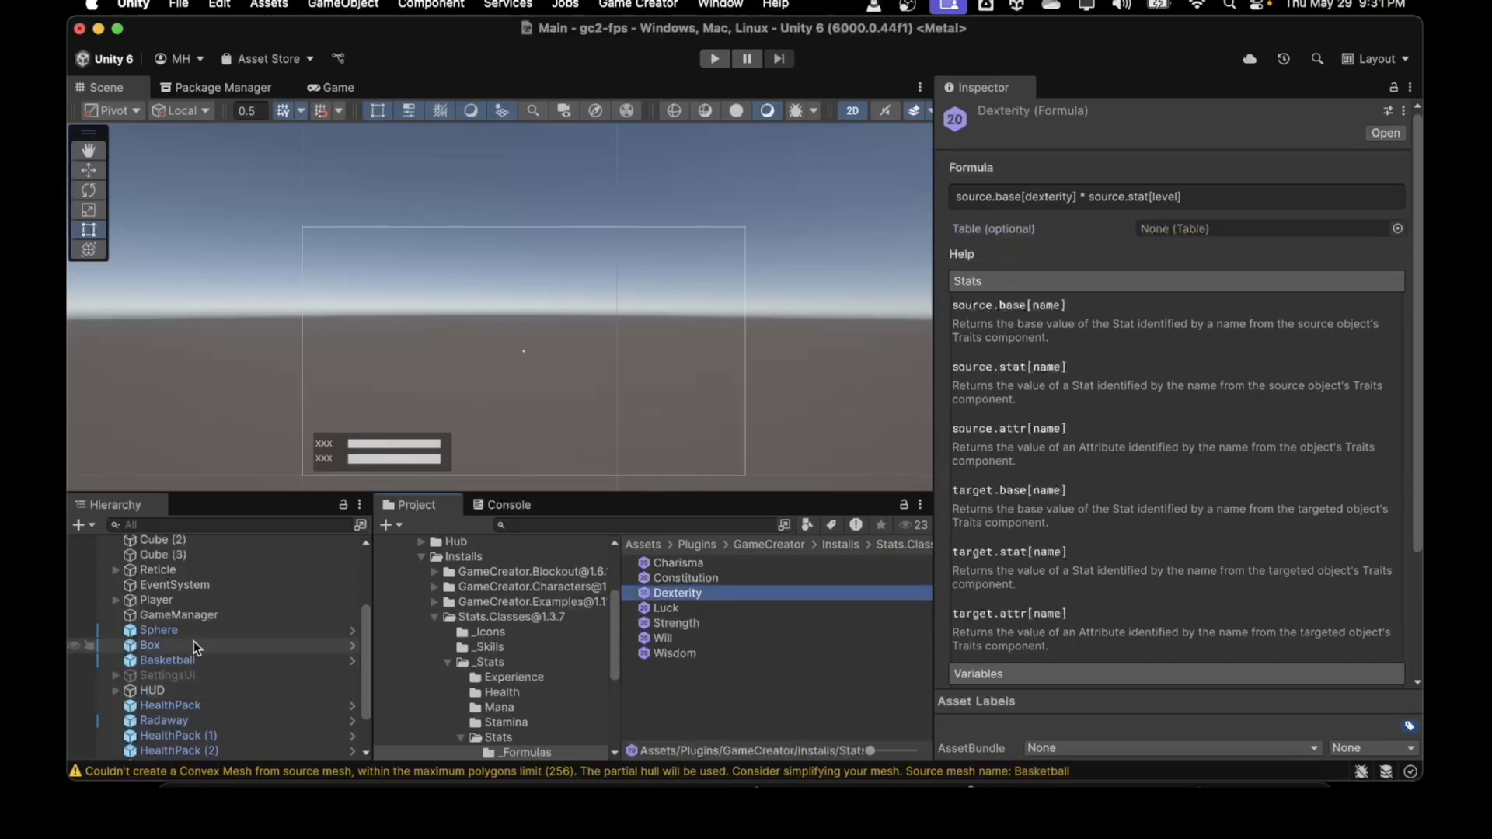
Reopen the Player class asset from the Player's Traits component to review the stats' base and formula override options
left_click(184, 601)
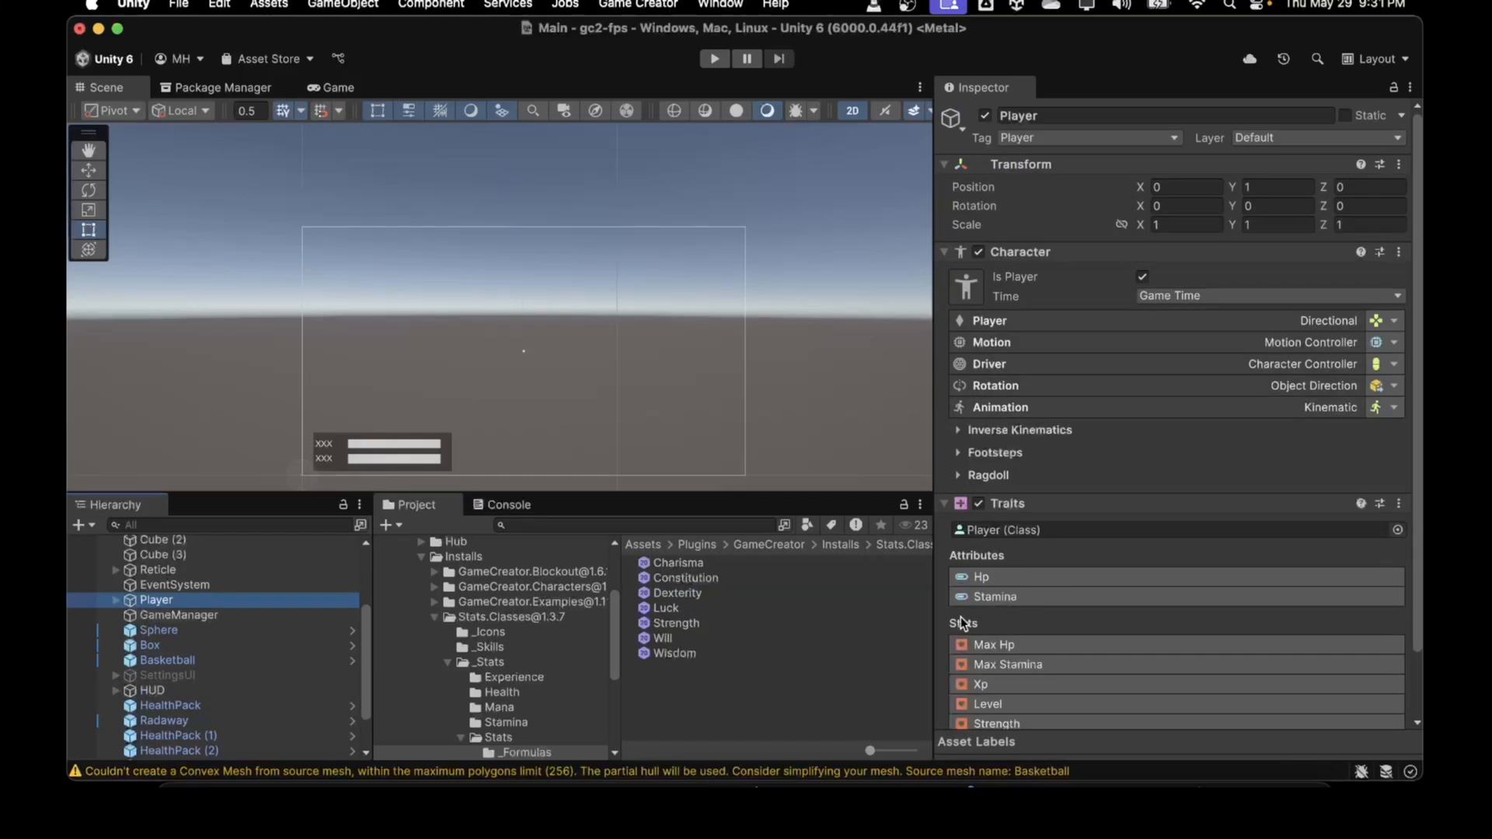
left_click(1033, 531)
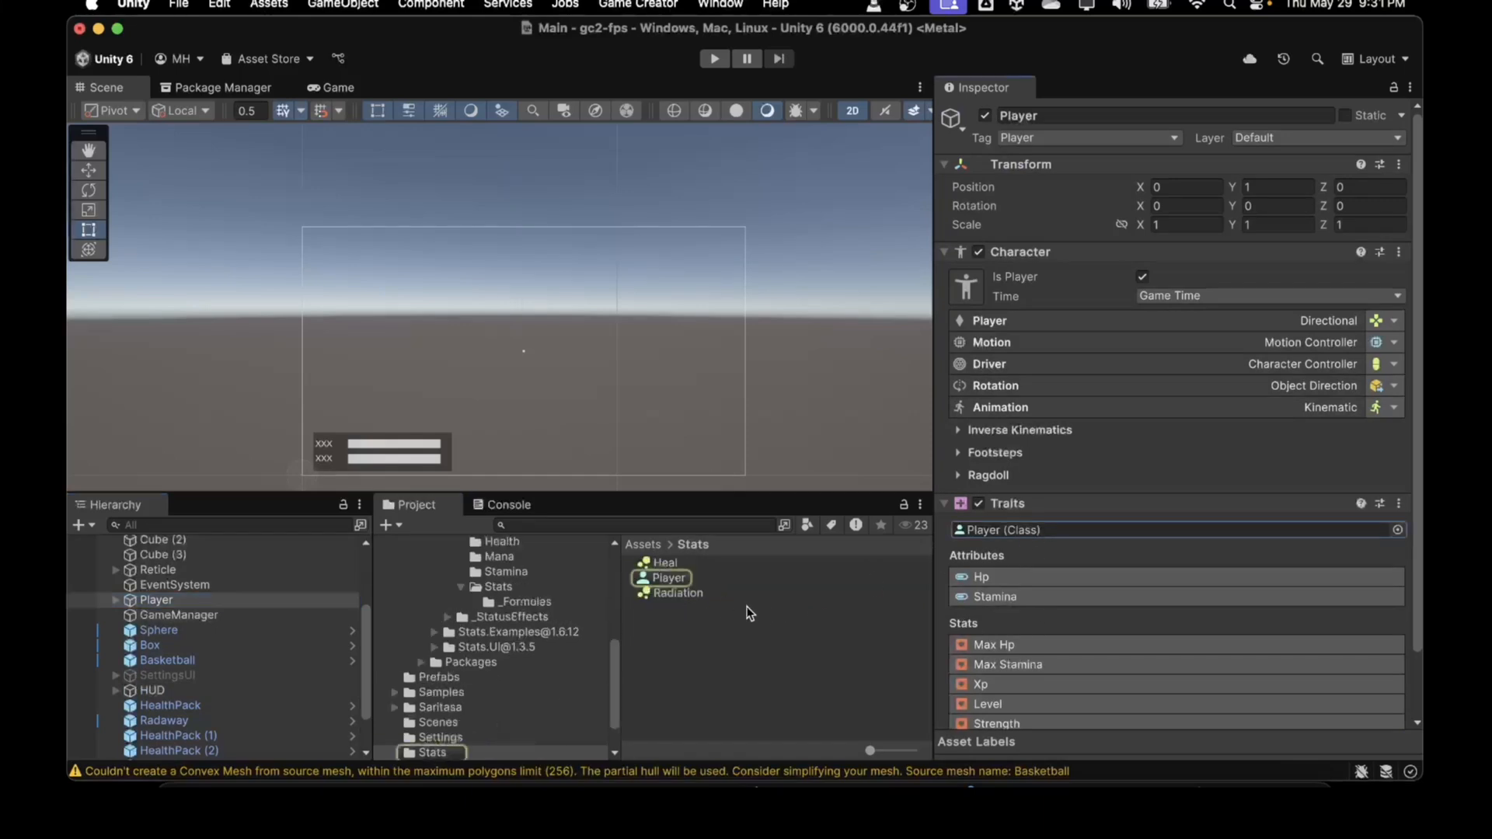
left_click(663, 581)
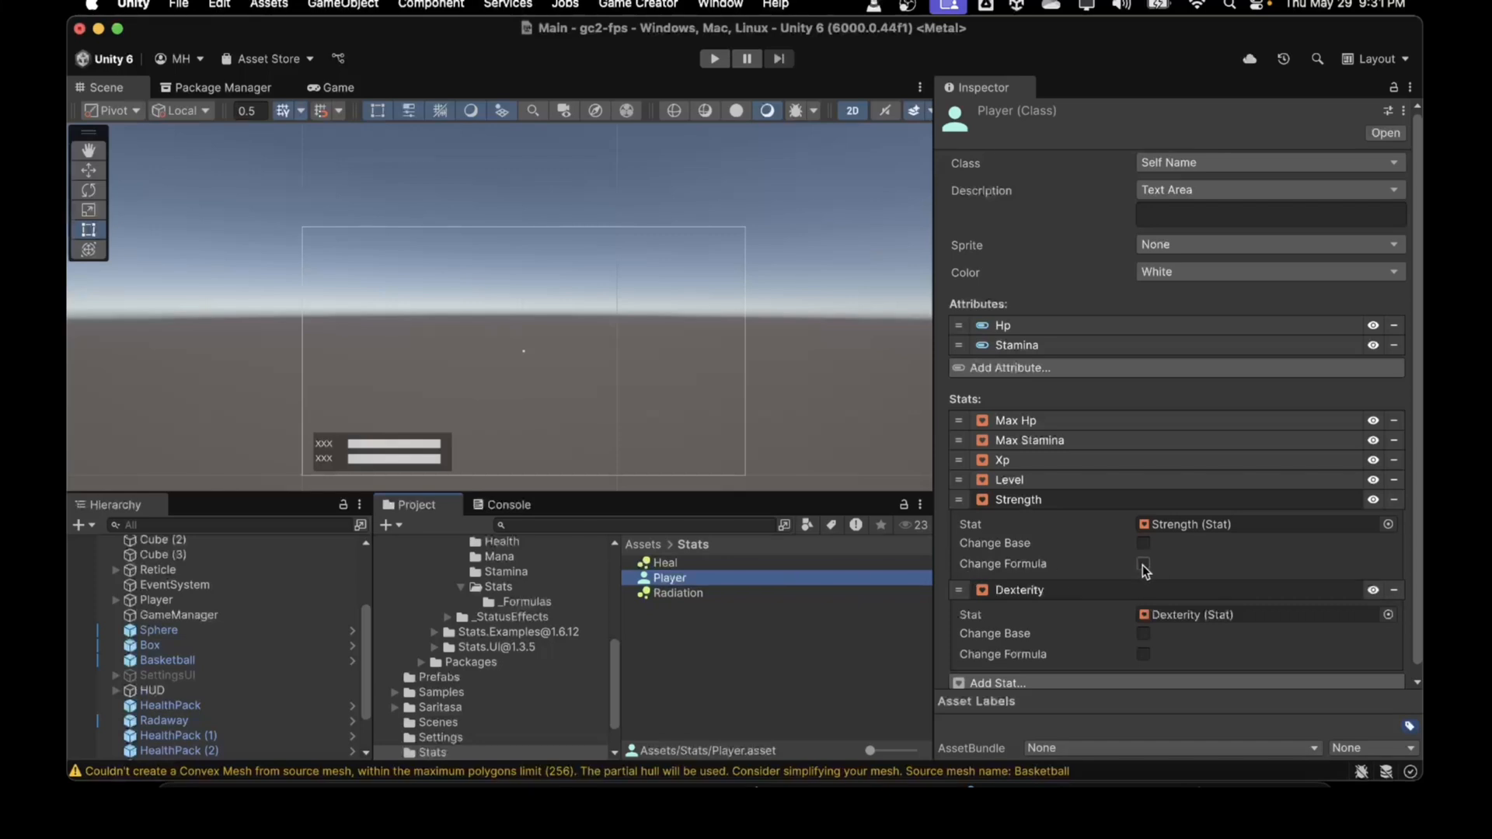
Create a Game Creator Stats Formula asset named Strength_Bonus in the Assets/Stats folder
right_click(665, 617)
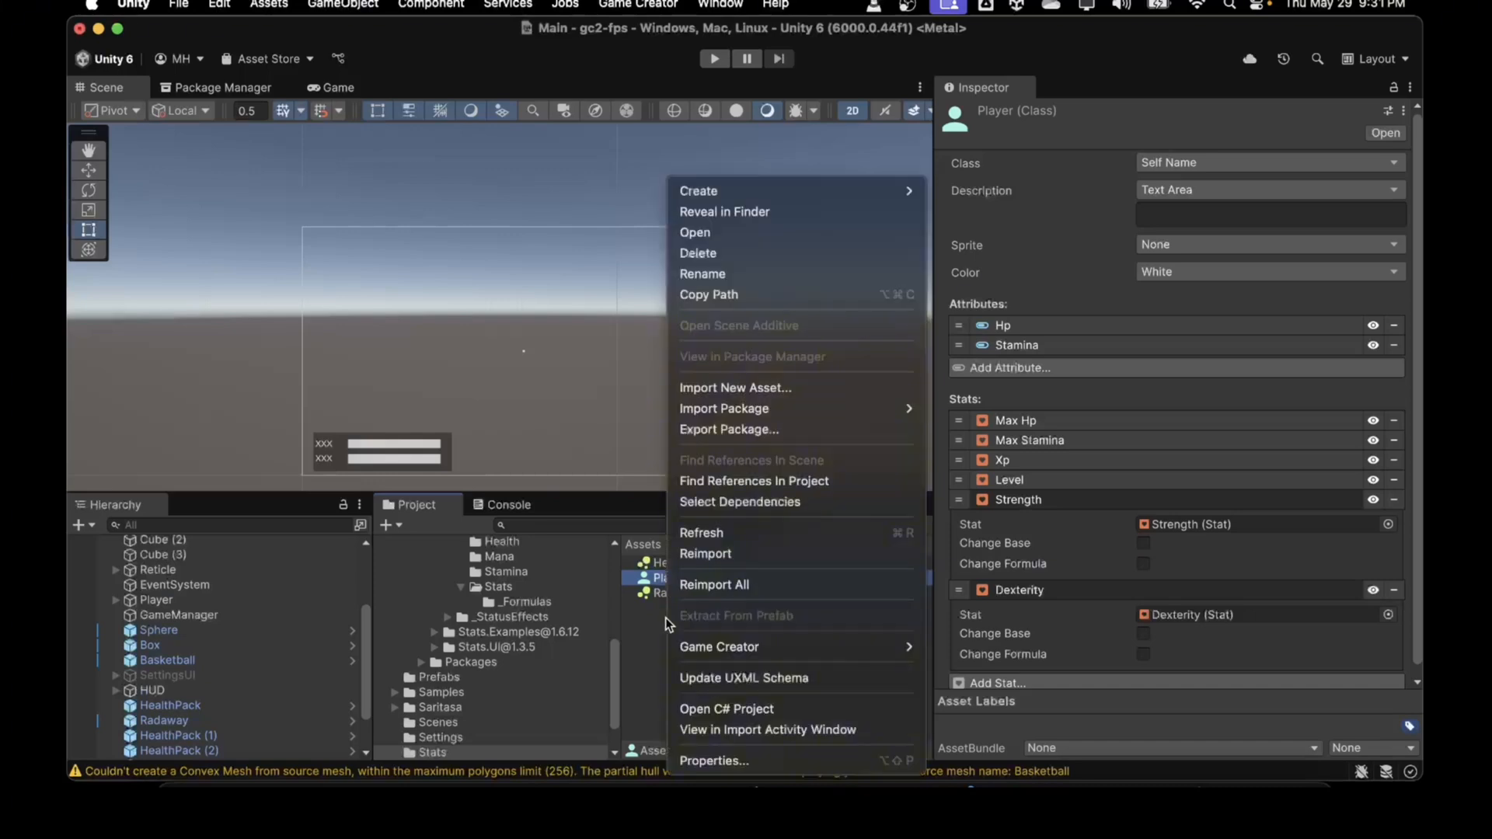
mouse_move(825, 190)
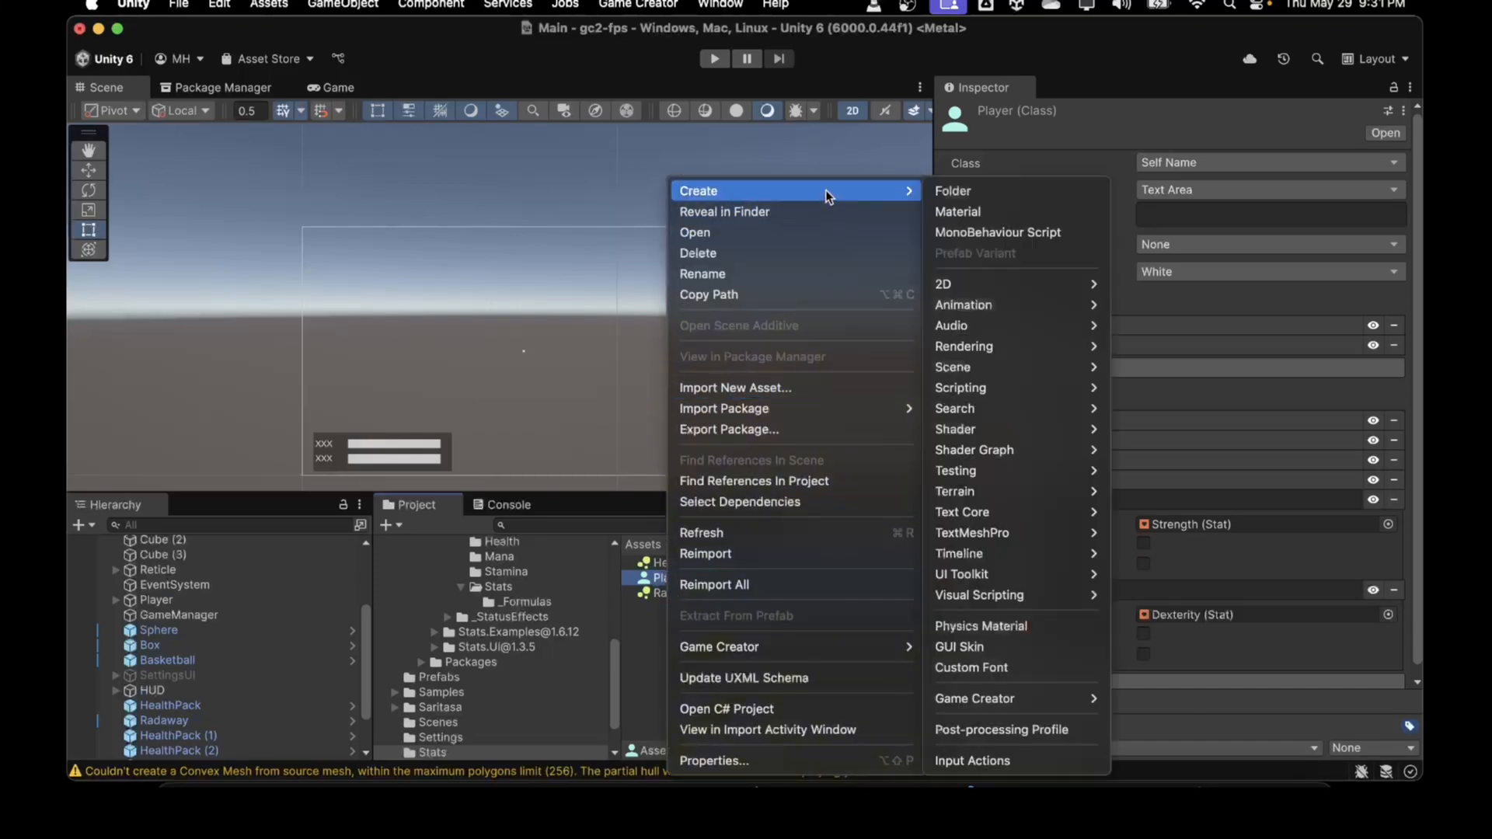
mouse_move(1011, 699)
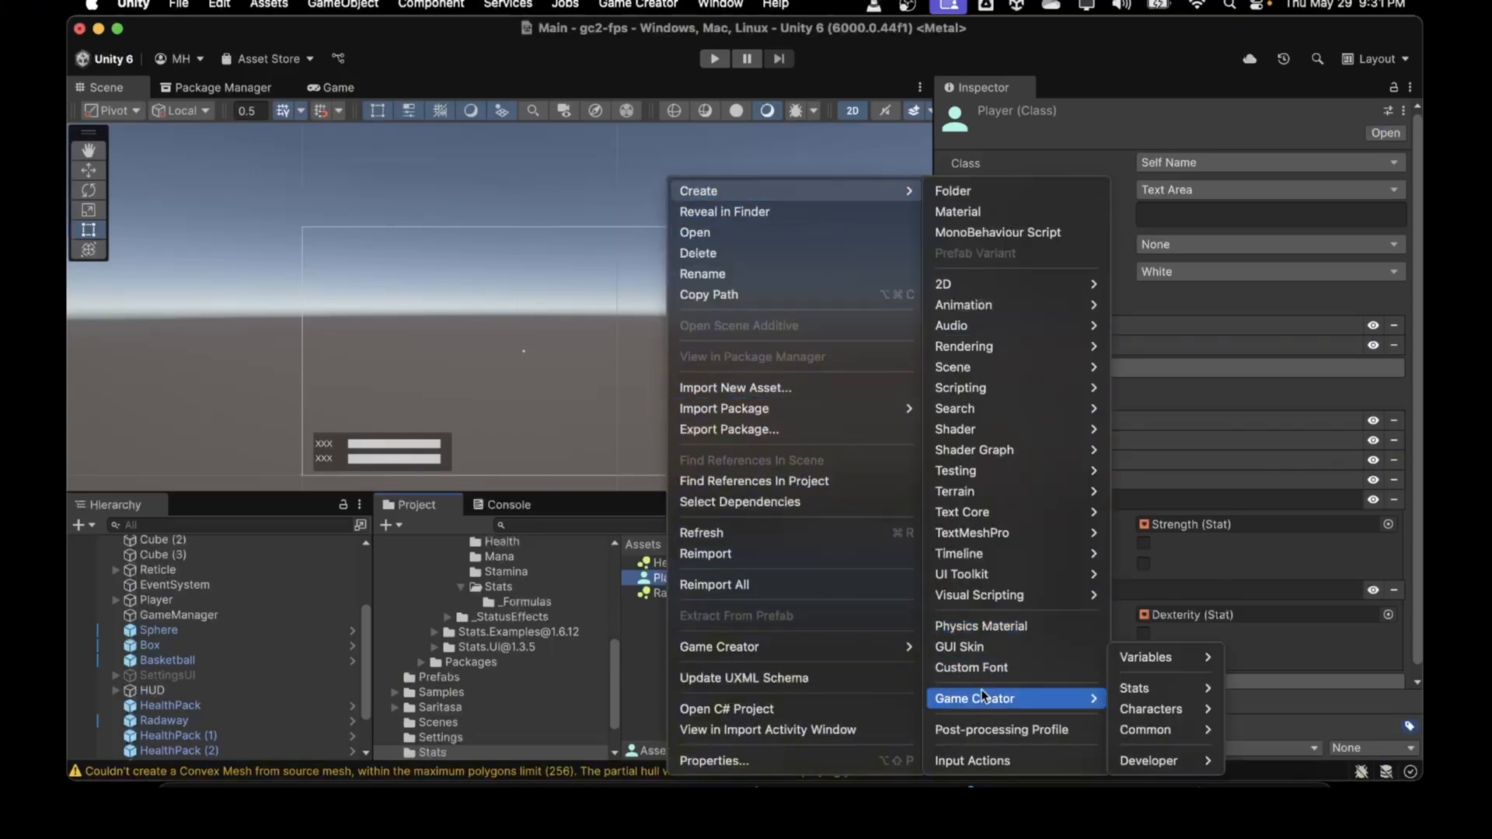
mouse_move(1146, 688)
left_click(1275, 701)
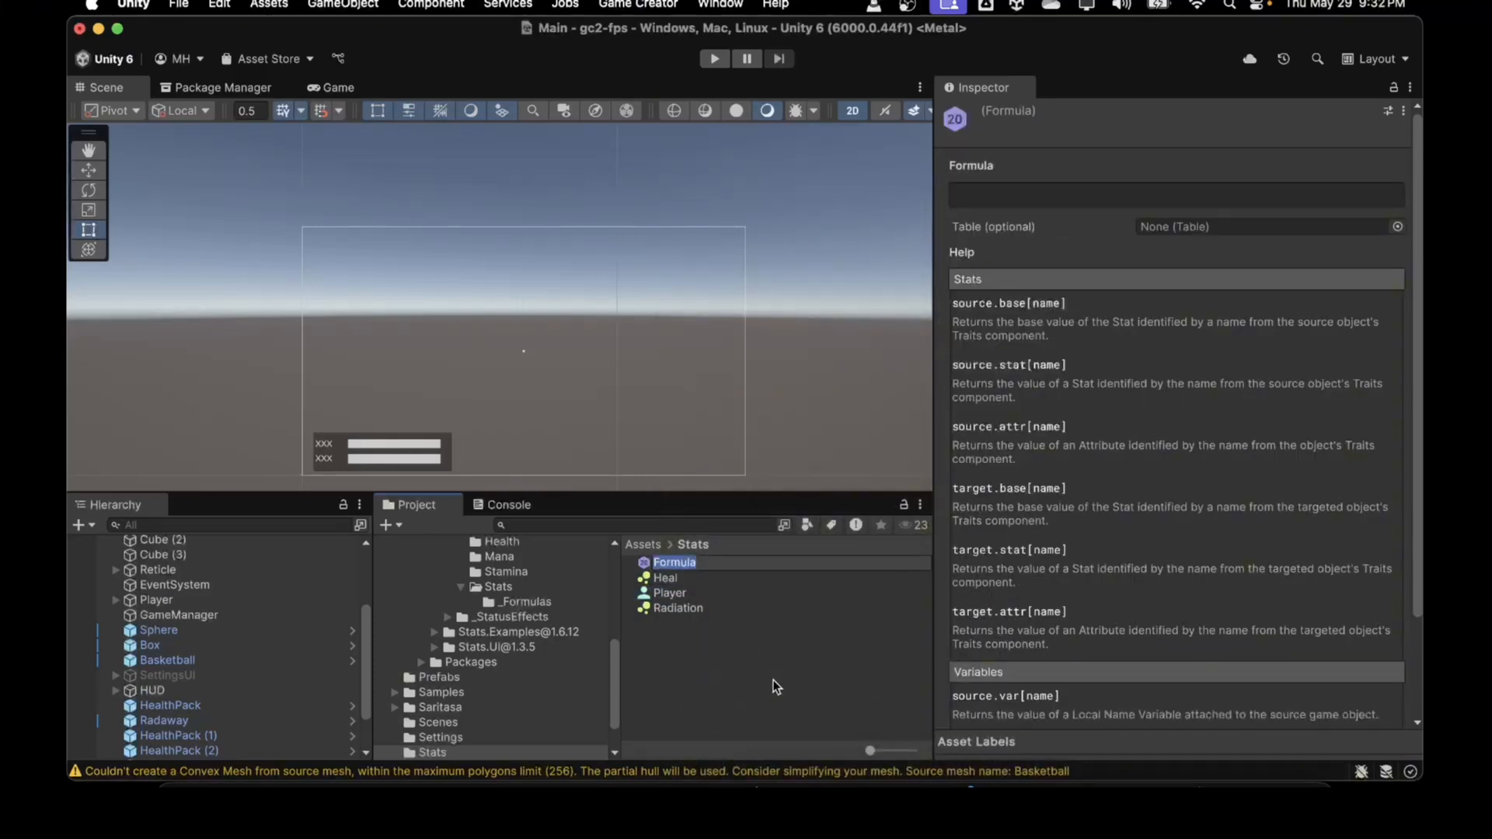
type("Strength_Bonus")
key("Return")
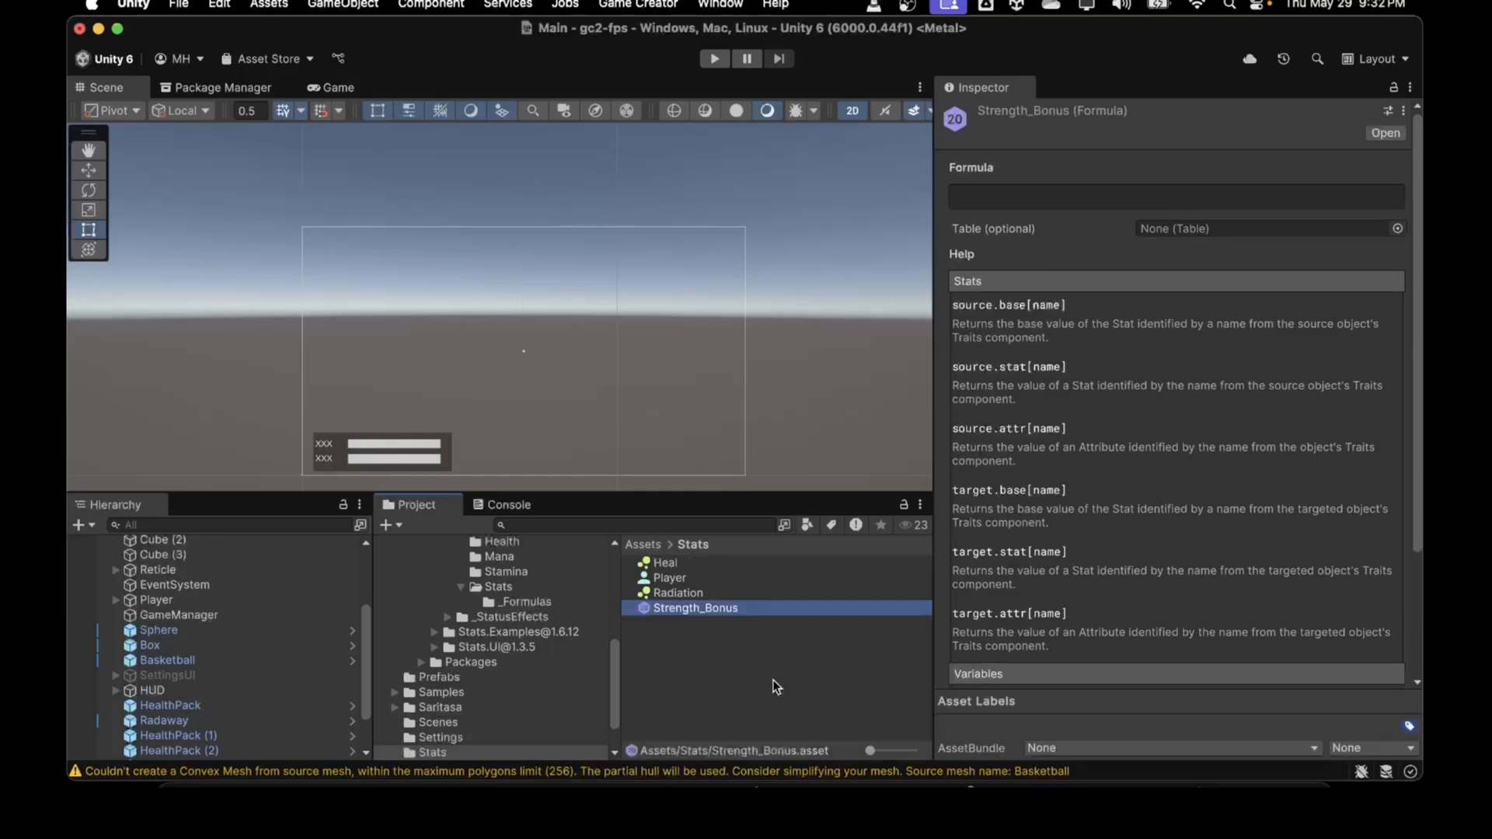
Create a second Game Creator Formula asset named Dexterity_Bonus in the Assets/Stats folder
right_click(689, 624)
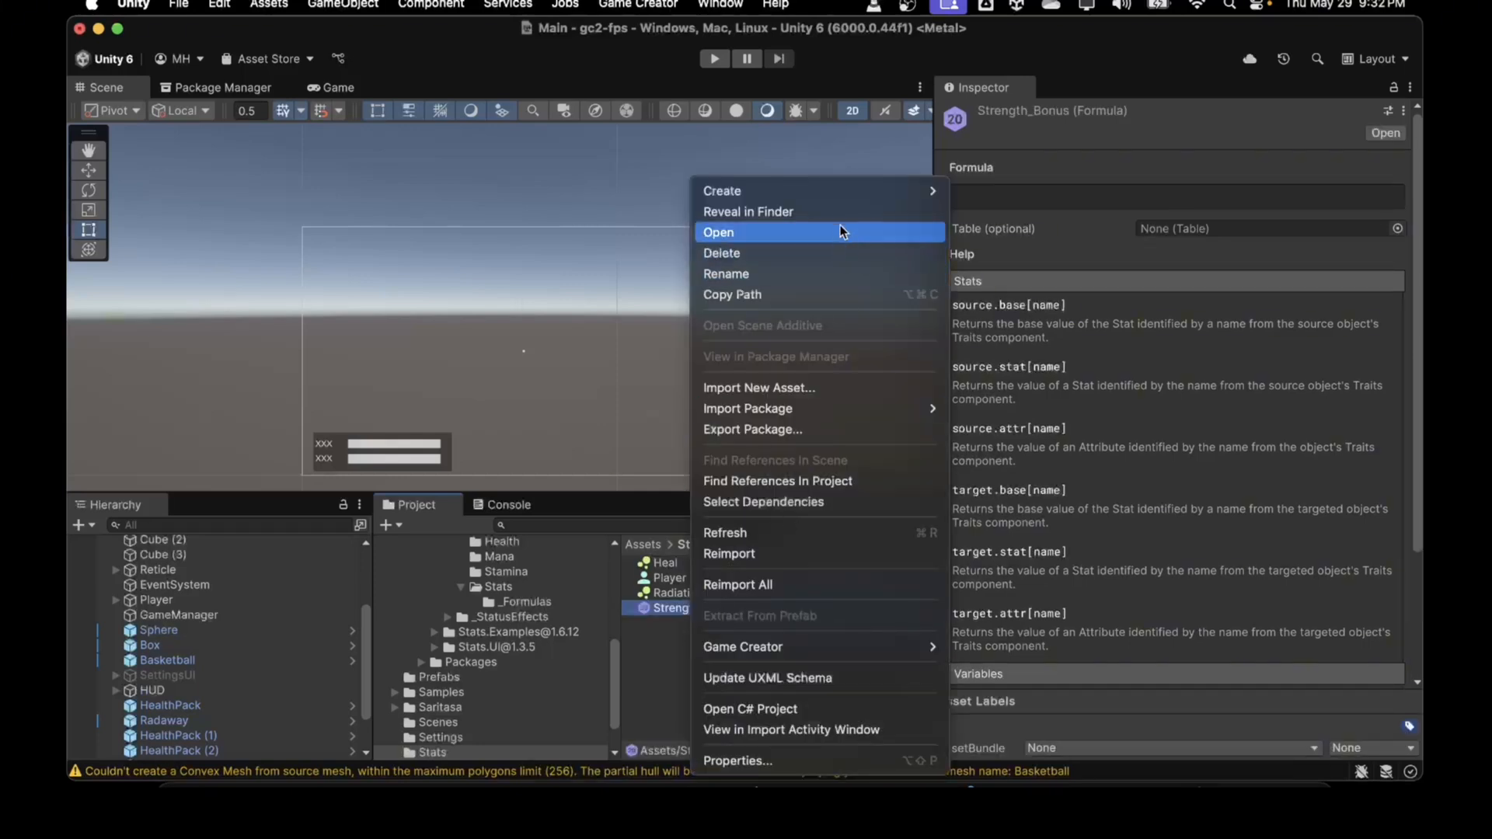
mouse_move(850, 194)
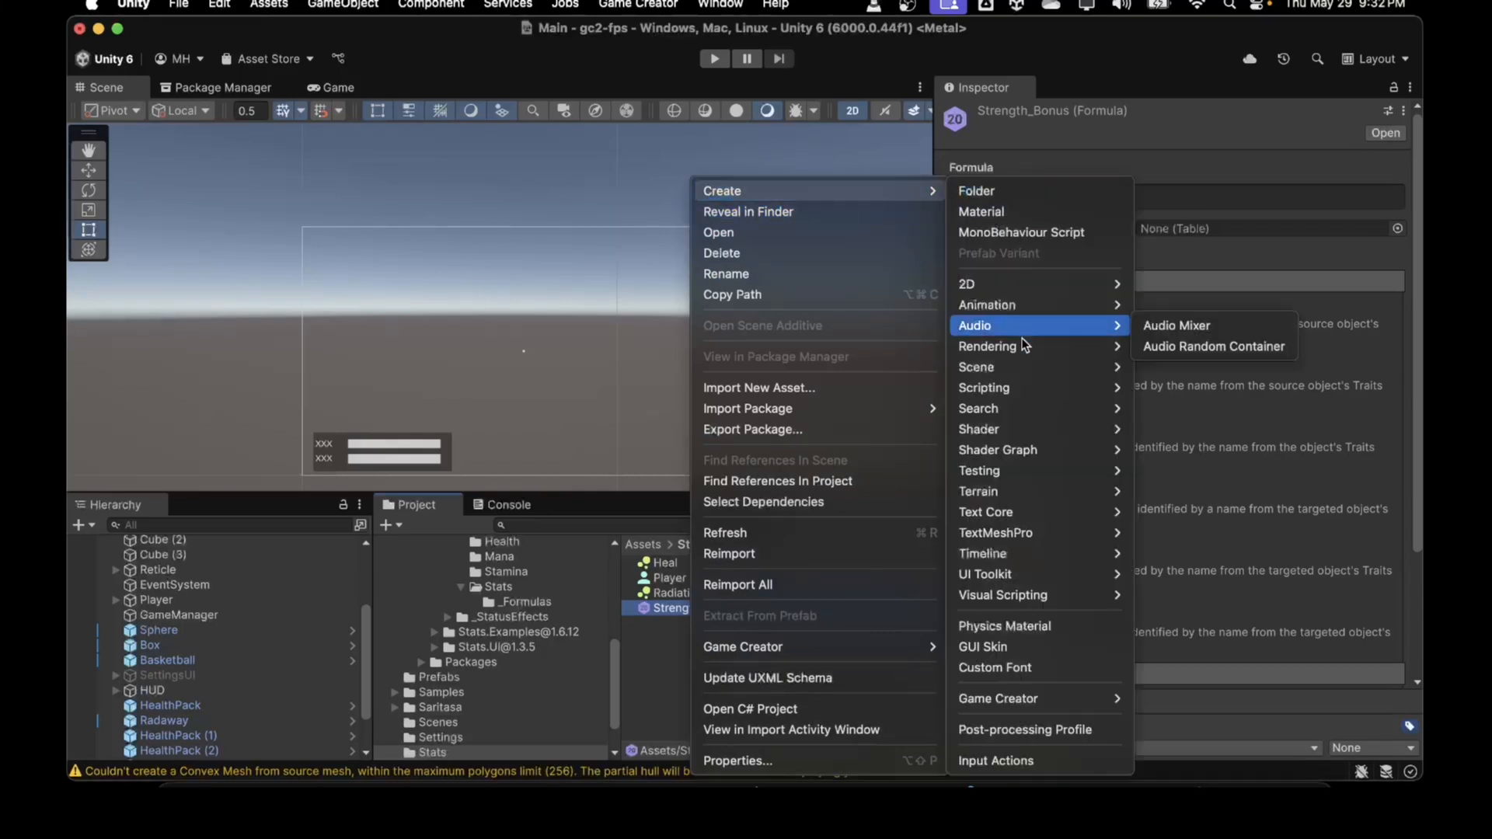
mouse_move(1018, 699)
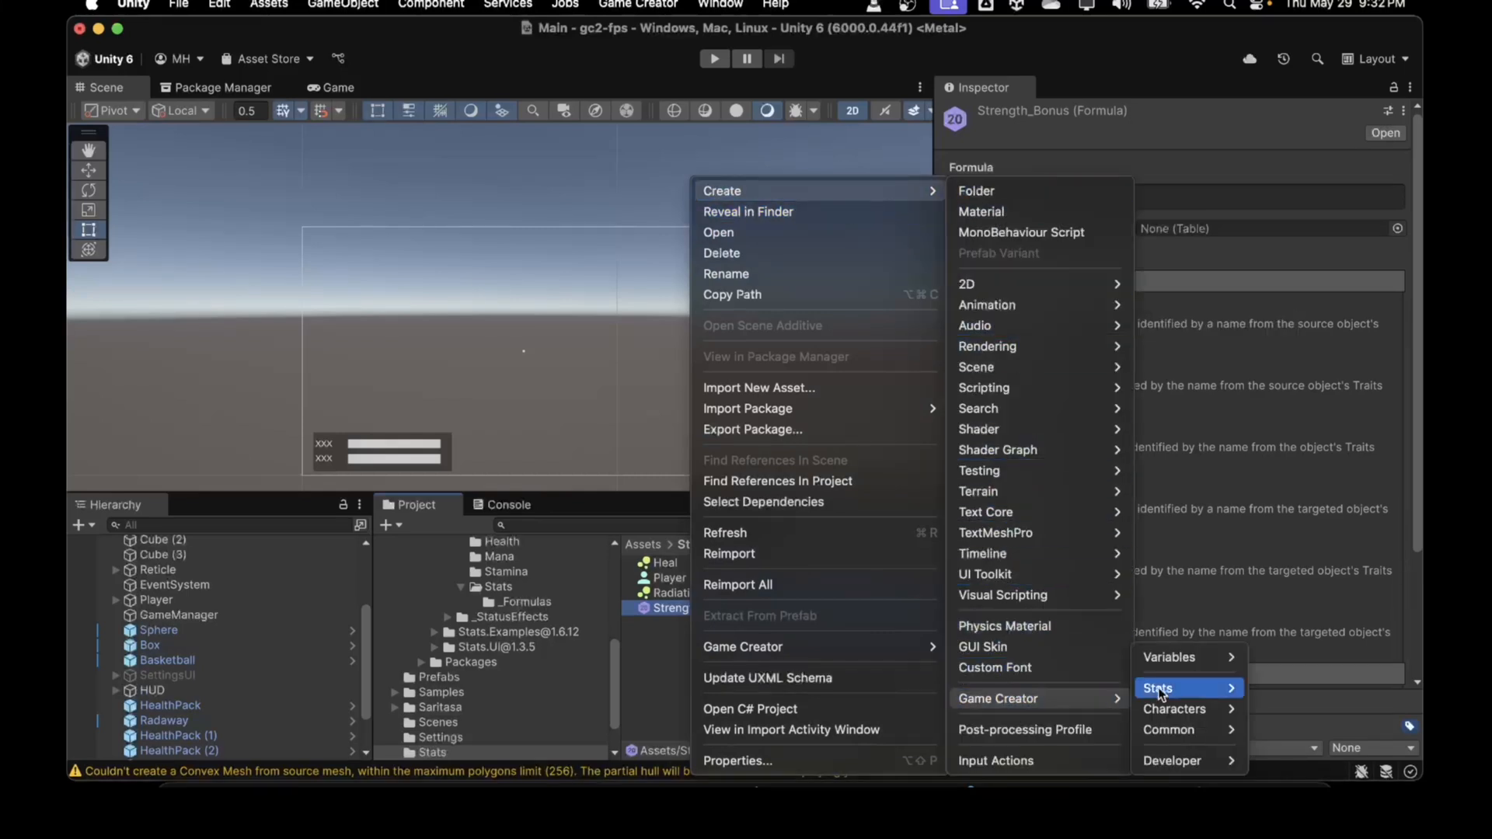
mouse_move(1159, 692)
left_click(1285, 698)
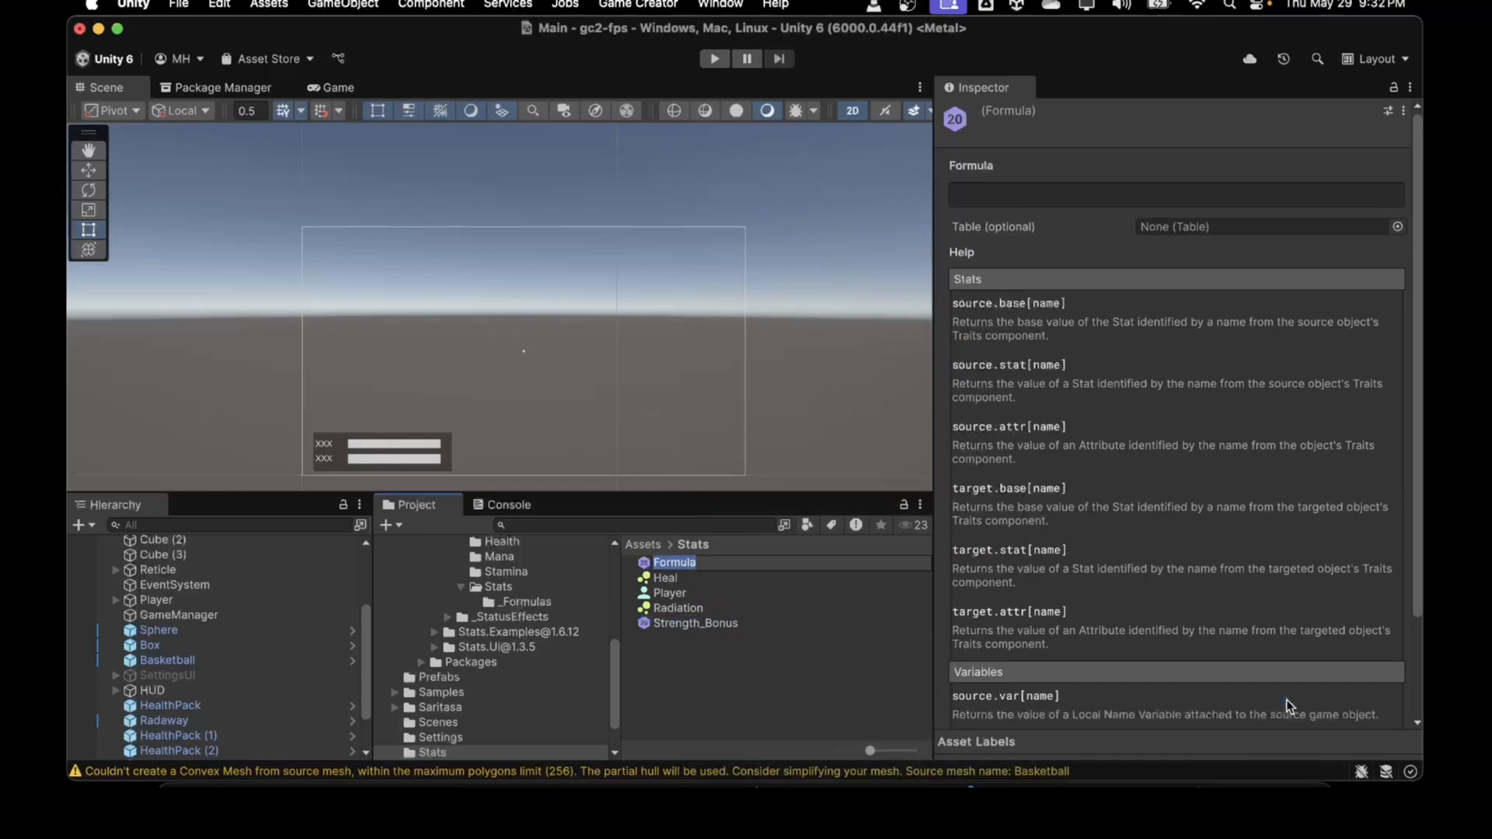
type("Dexterity_Bou")
type("us")
key("Return")
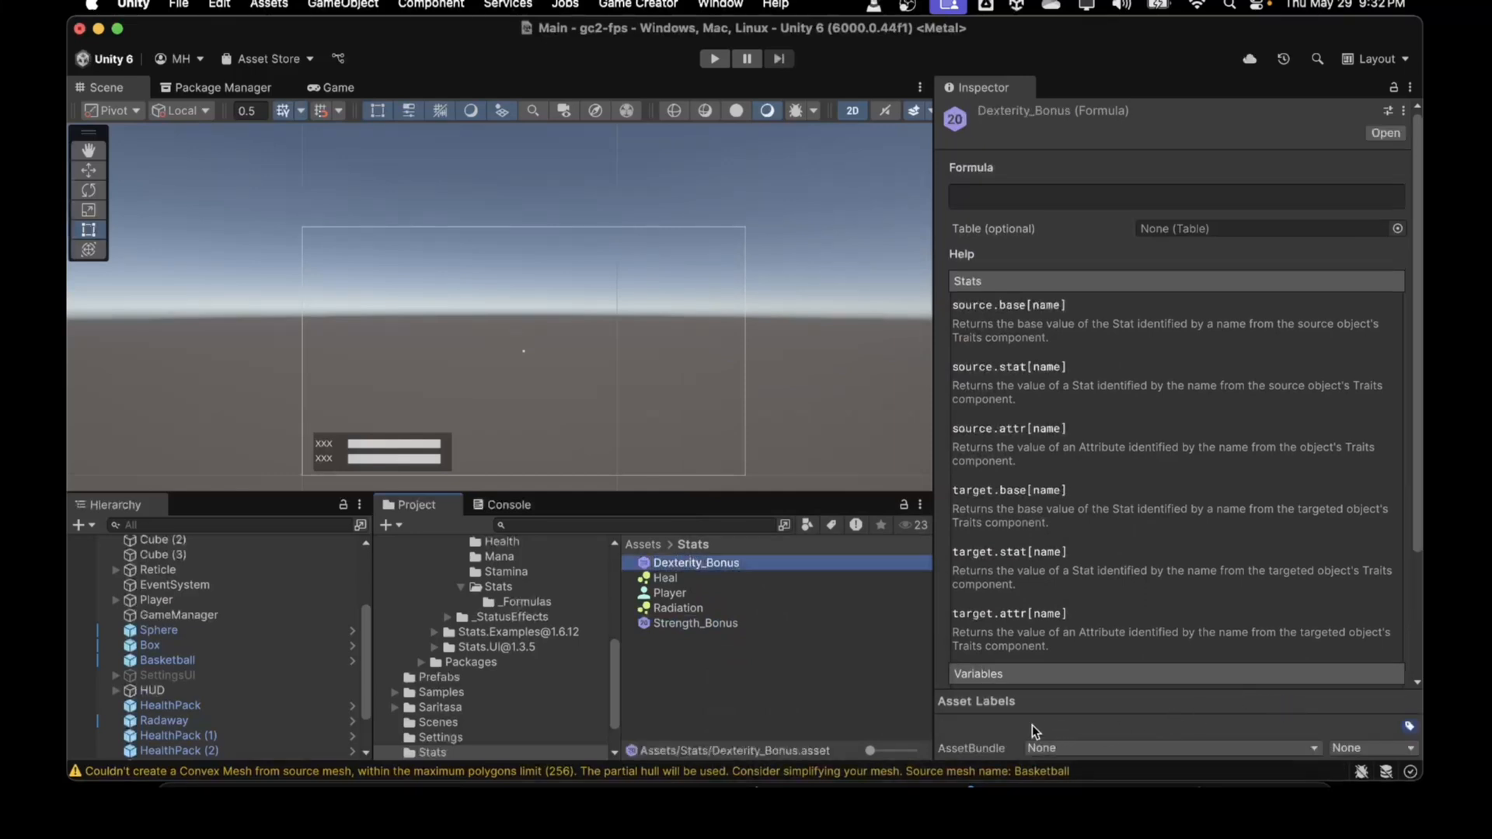
Examine the Strength_Bonus formula's help on the available stat, attribute and variable expressions
left_click(703, 624)
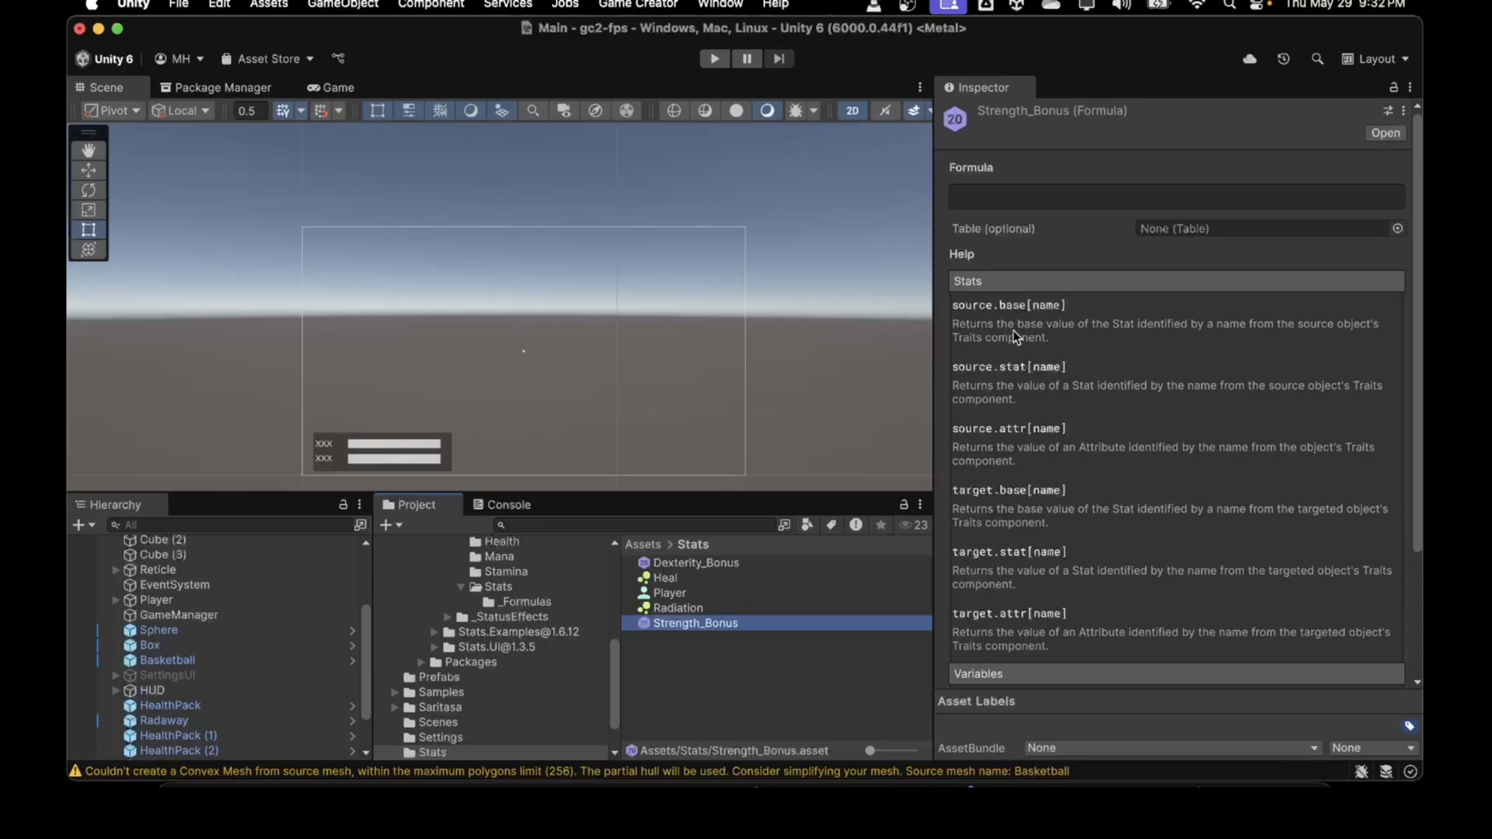
scroll(1014, 330, "down", 5)
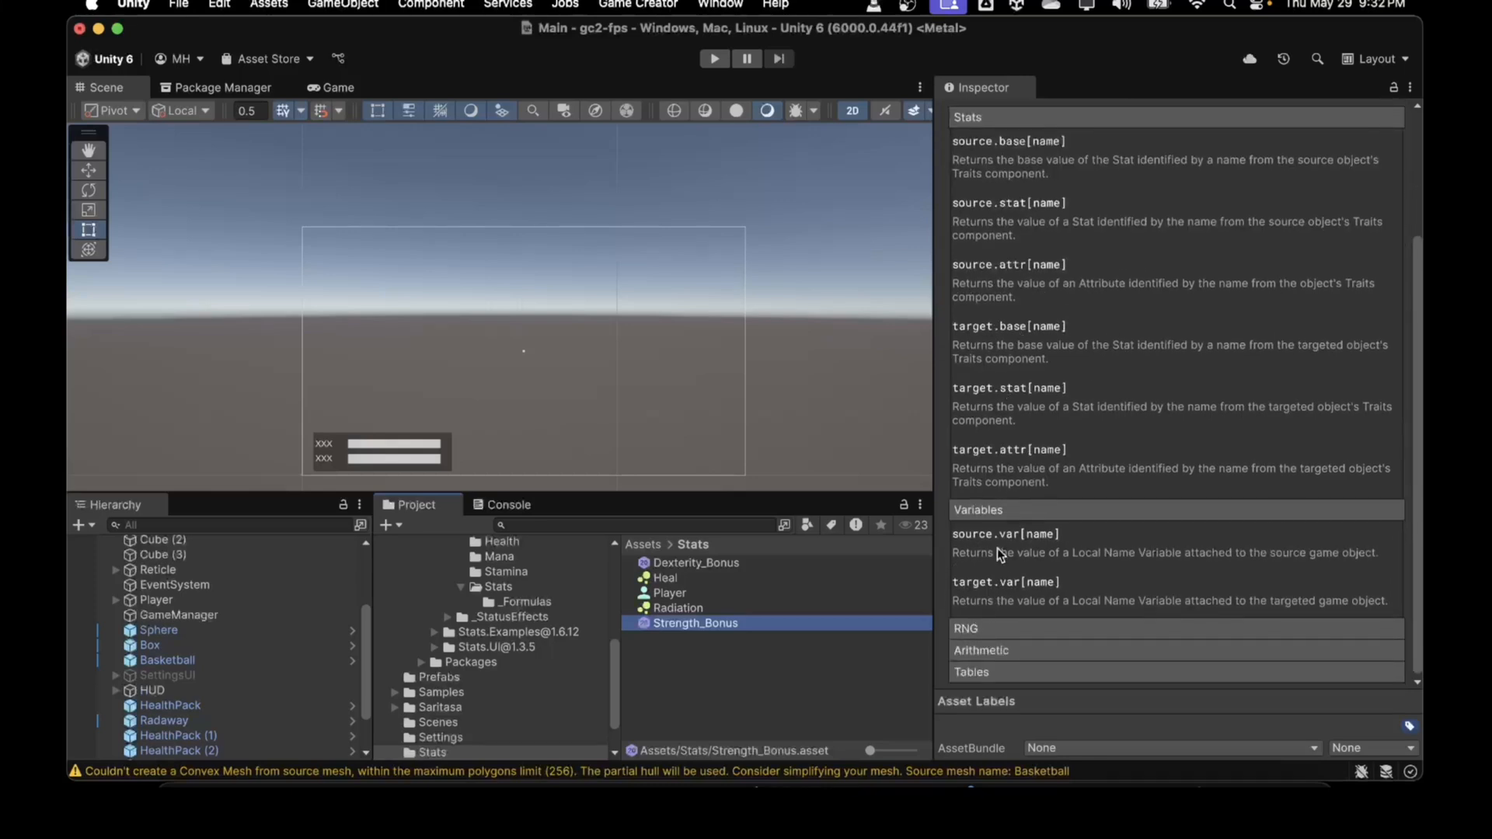
scroll(1001, 502, "up", 4)
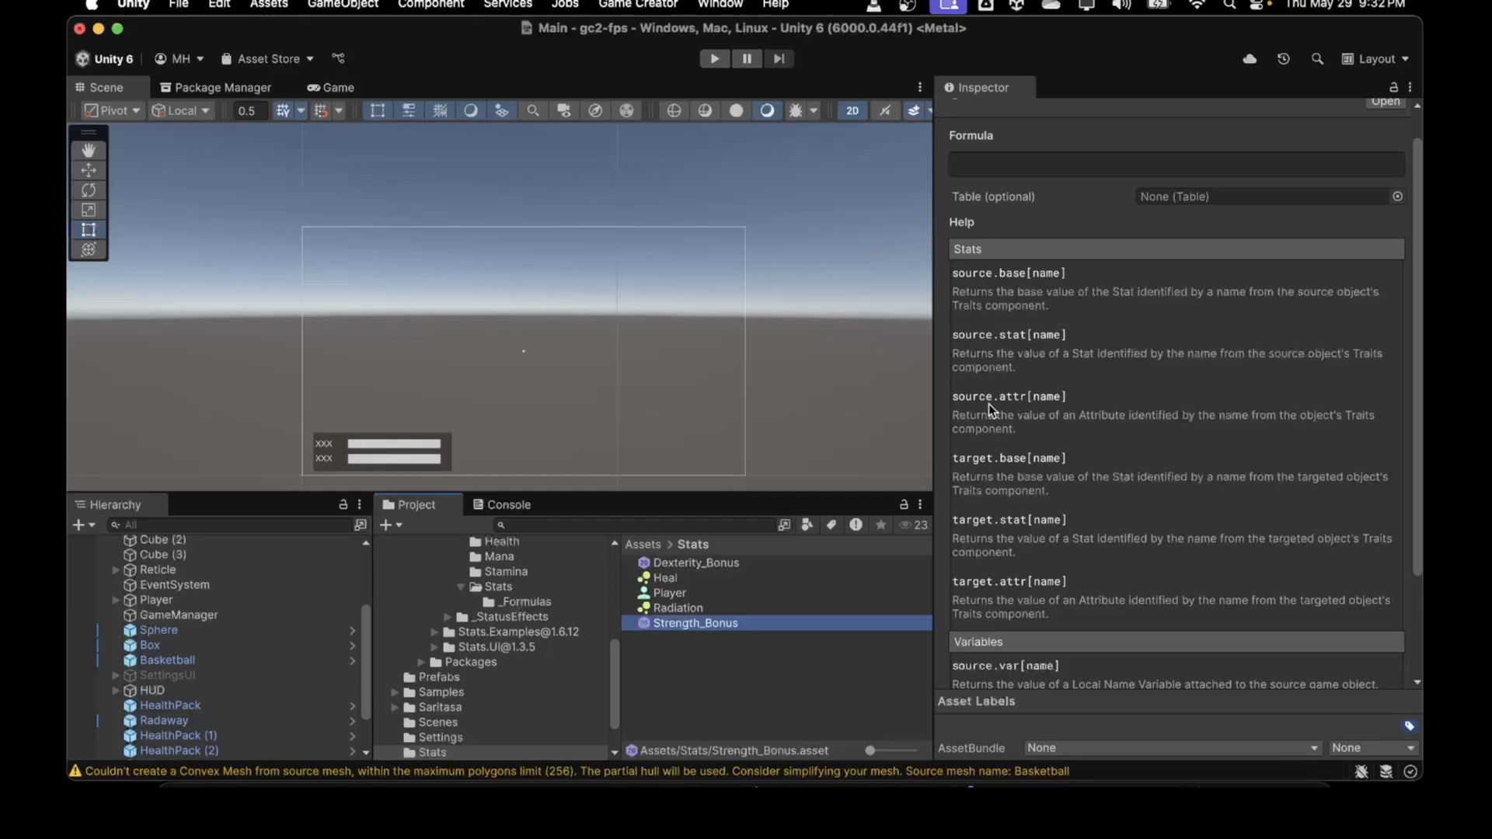
scroll(988, 408, "down", 4)
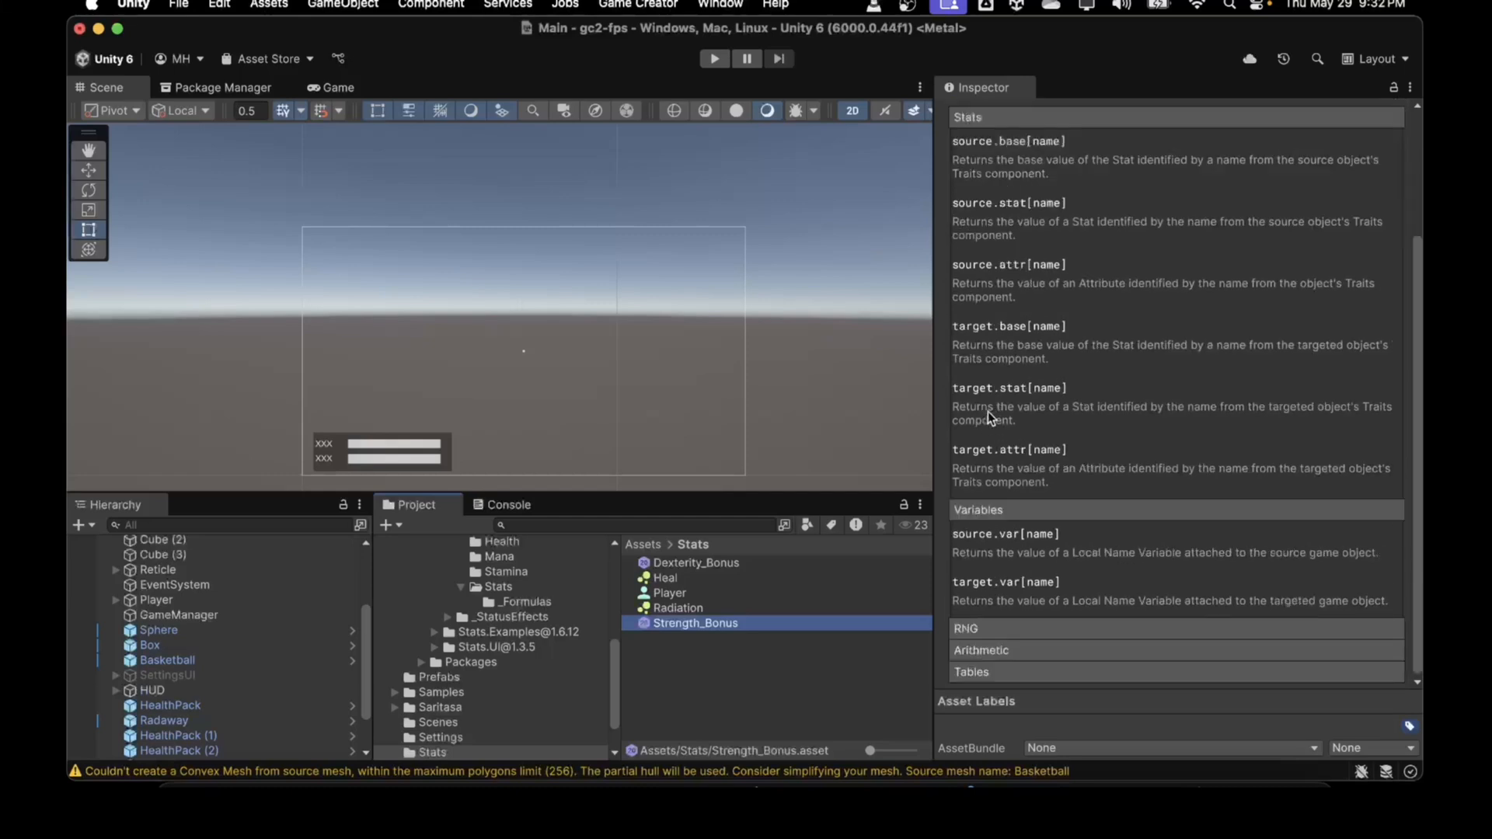
left_click(961, 542)
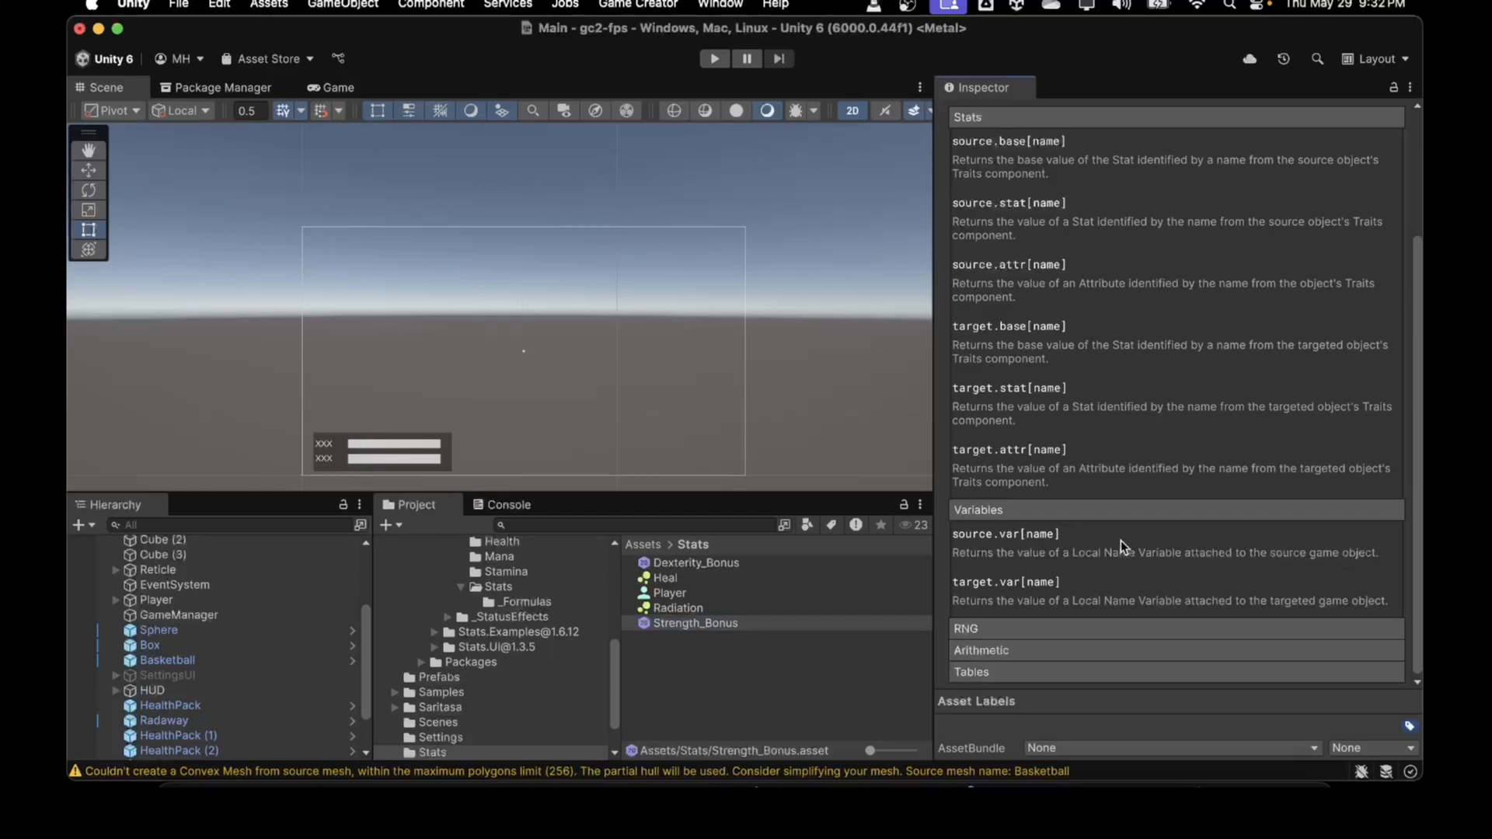
scroll(1107, 533, "up", 5)
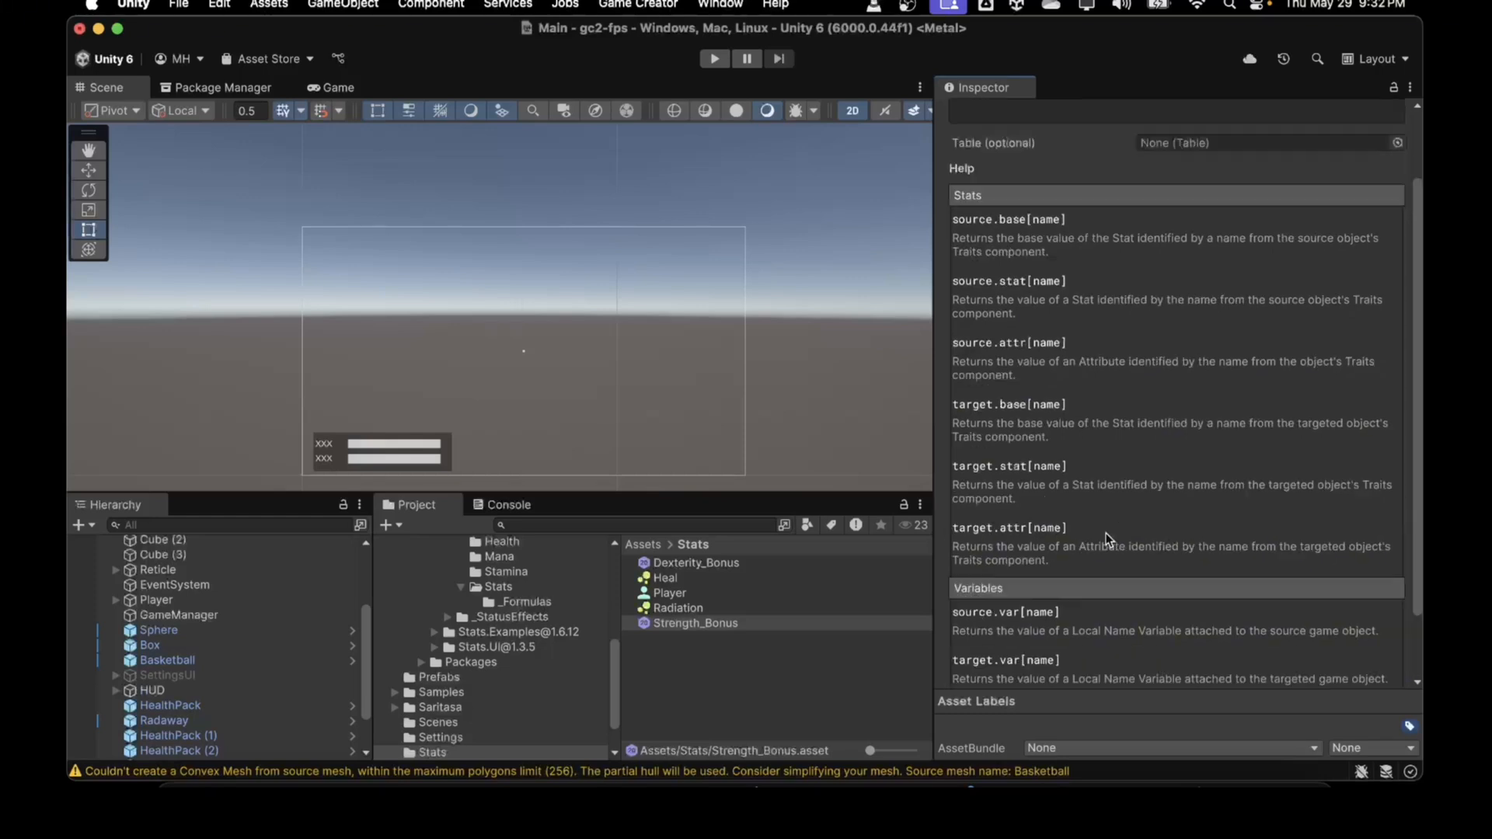
Check the stats in the Player object's Traits component, and compare them with the expressions offered in the Dexterity_Bonus formula's help
left_click(157, 600)
scroll(1166, 636, "down", 2)
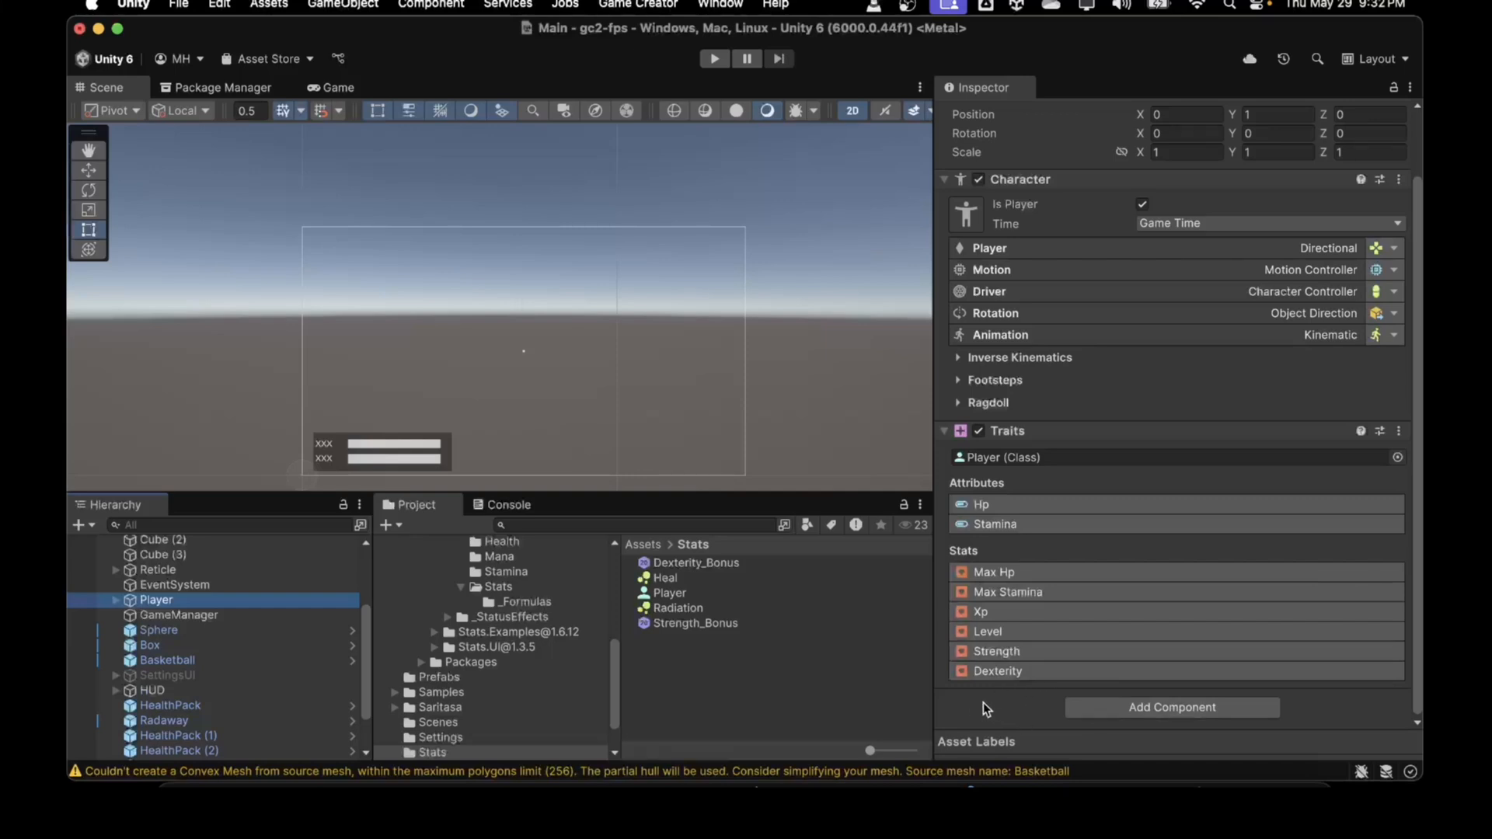
left_click(689, 566)
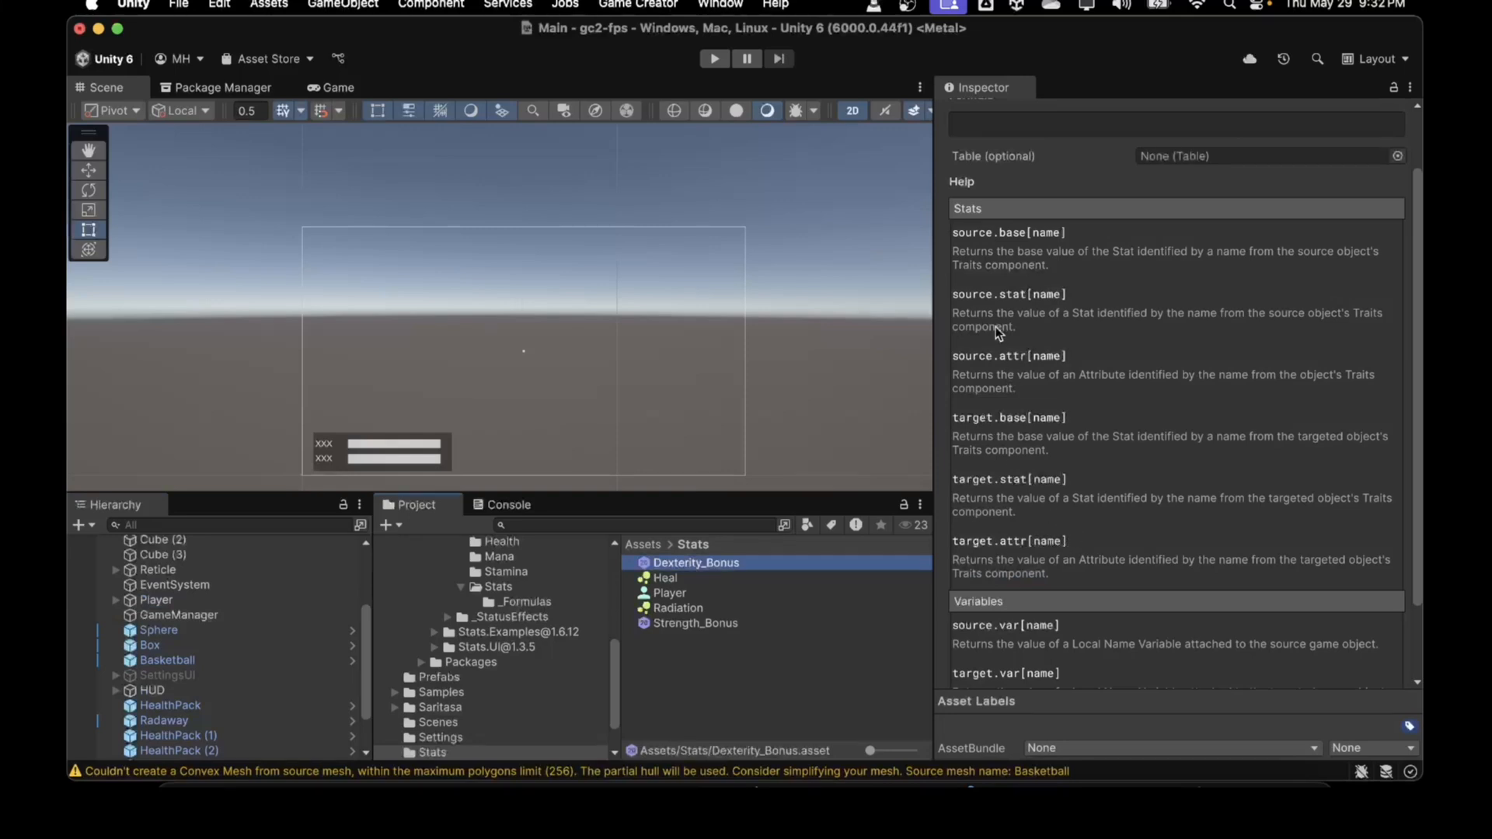
scroll(996, 580, "down", 2)
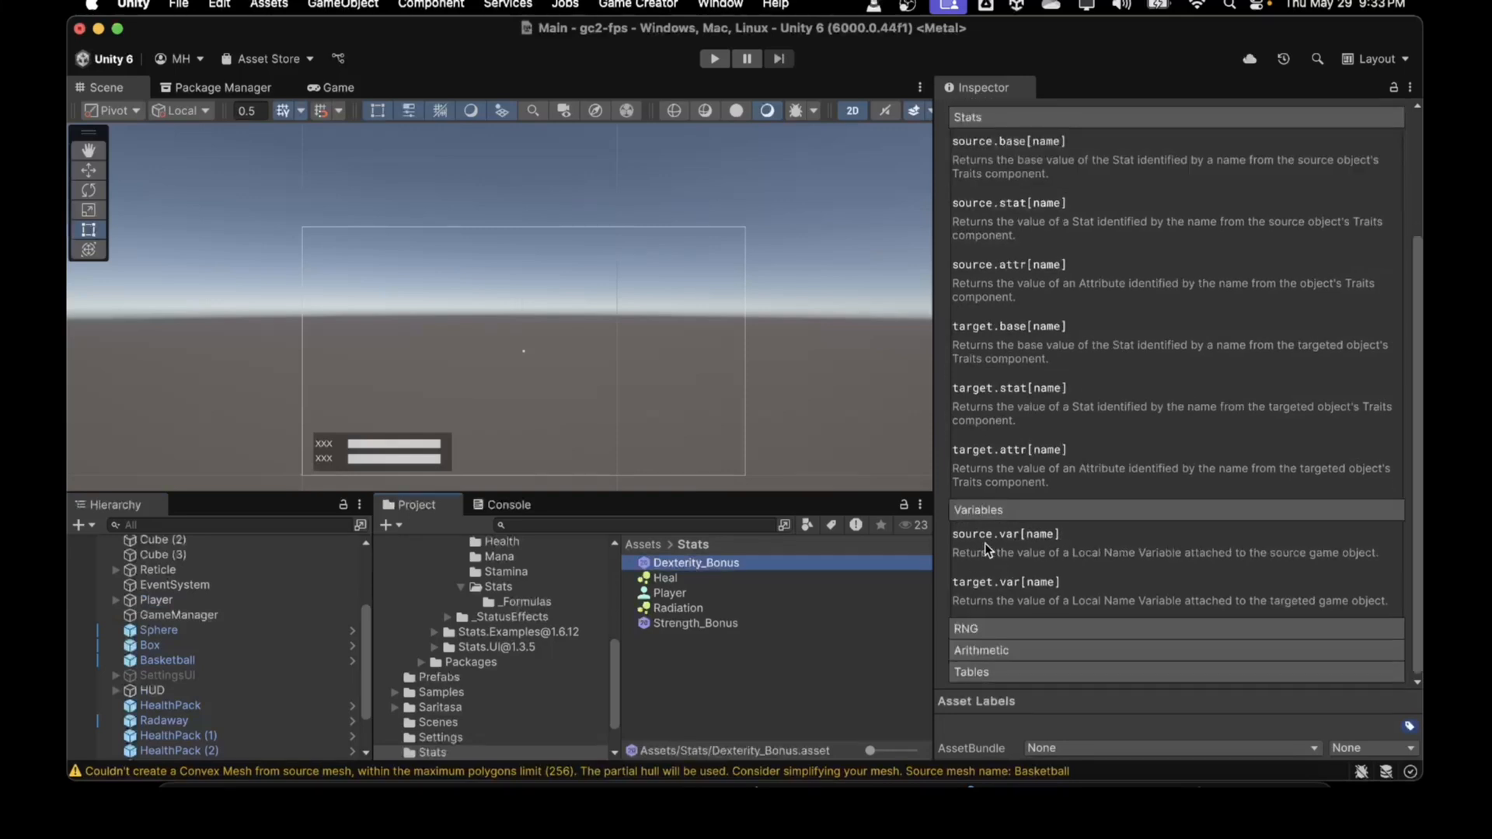
scroll(988, 557, "up", 3)
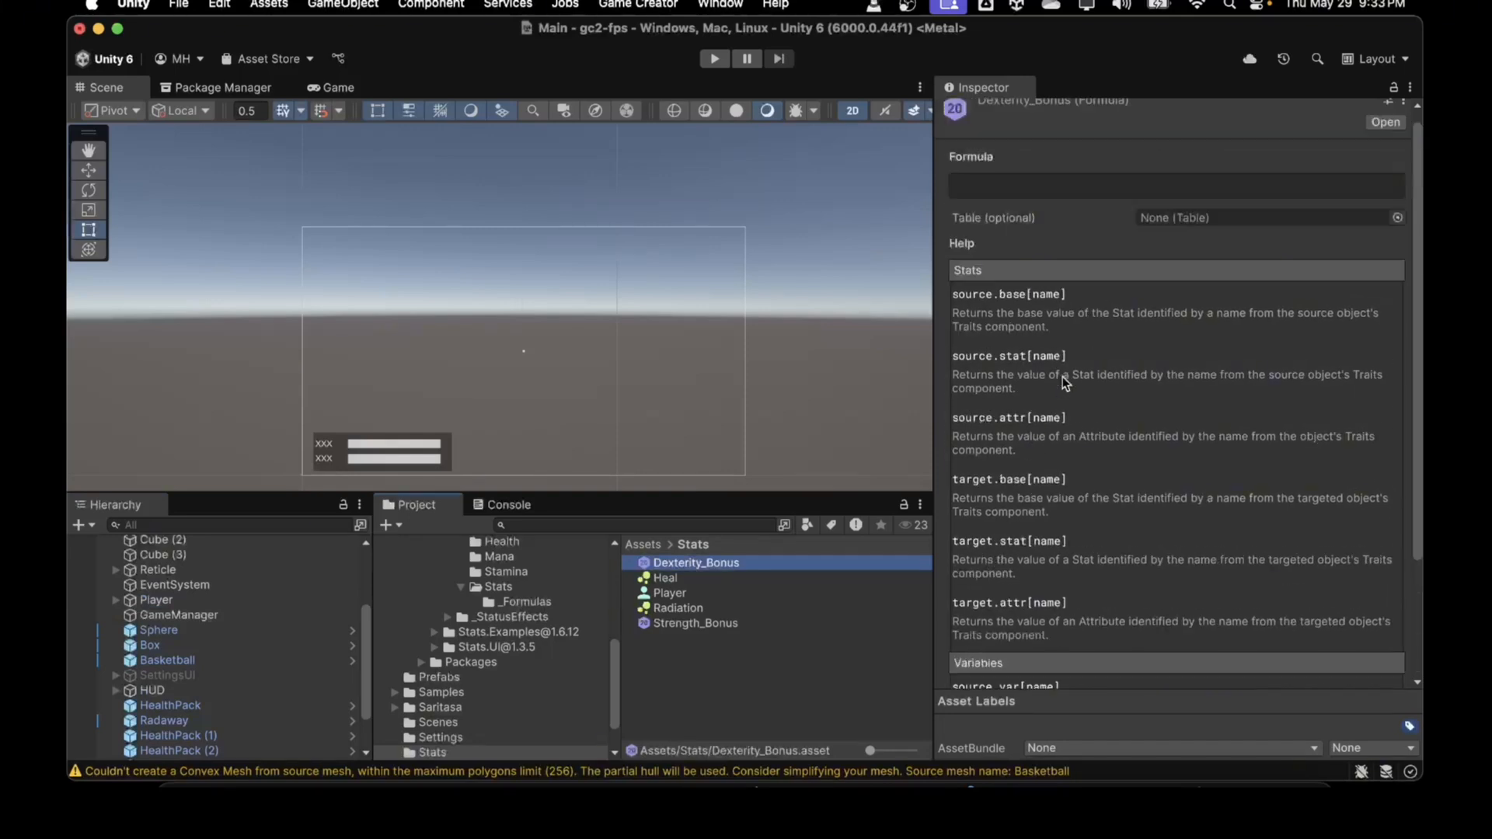
scroll(1065, 389, "down", 3)
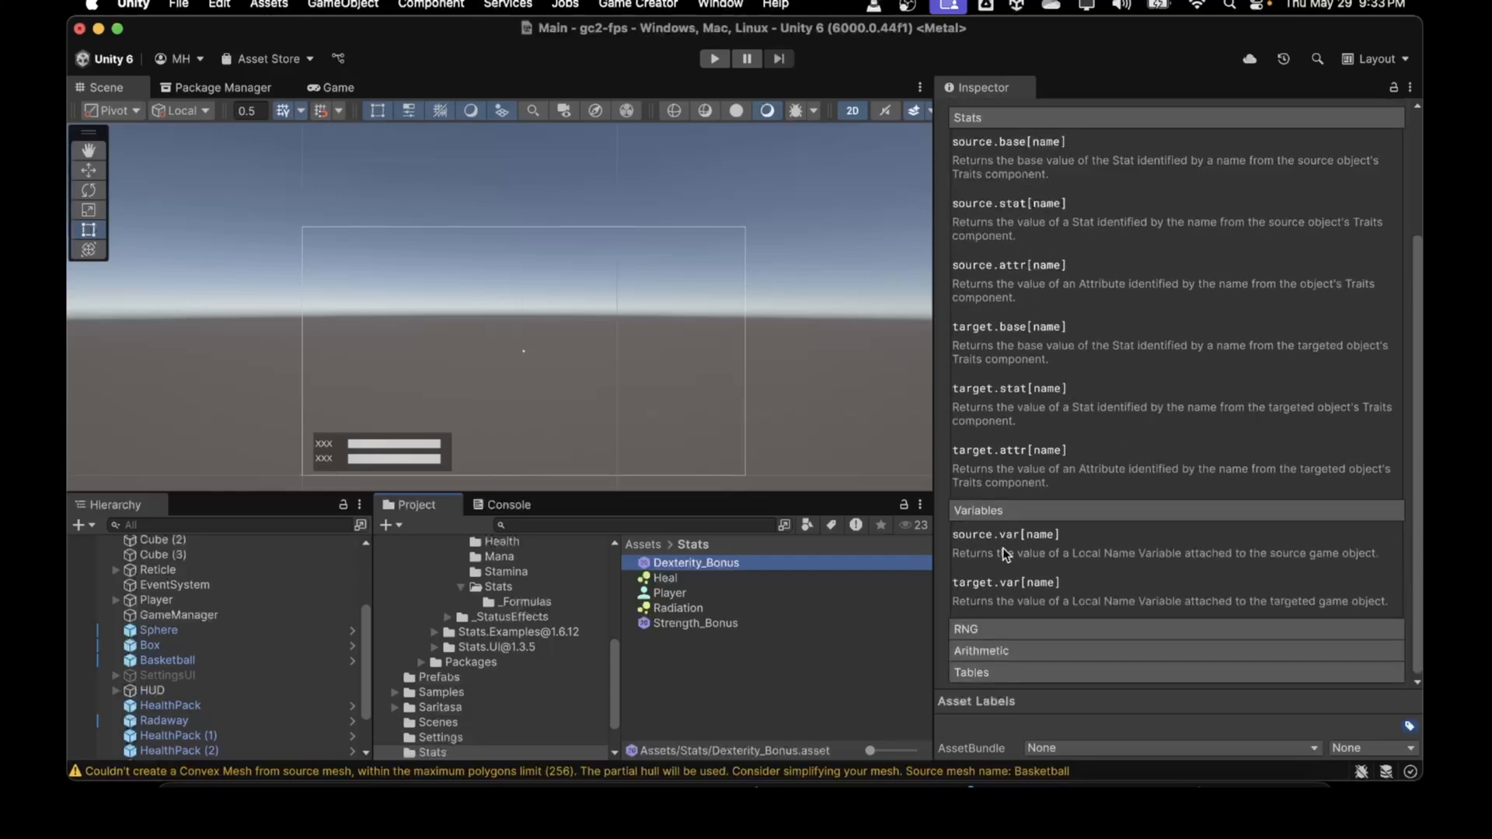
Inspect the SoldierBaseStats and BonusAllocation global variable assets in the Variables folder for their strength and dexterity variables
scroll(472, 721, "down", 2)
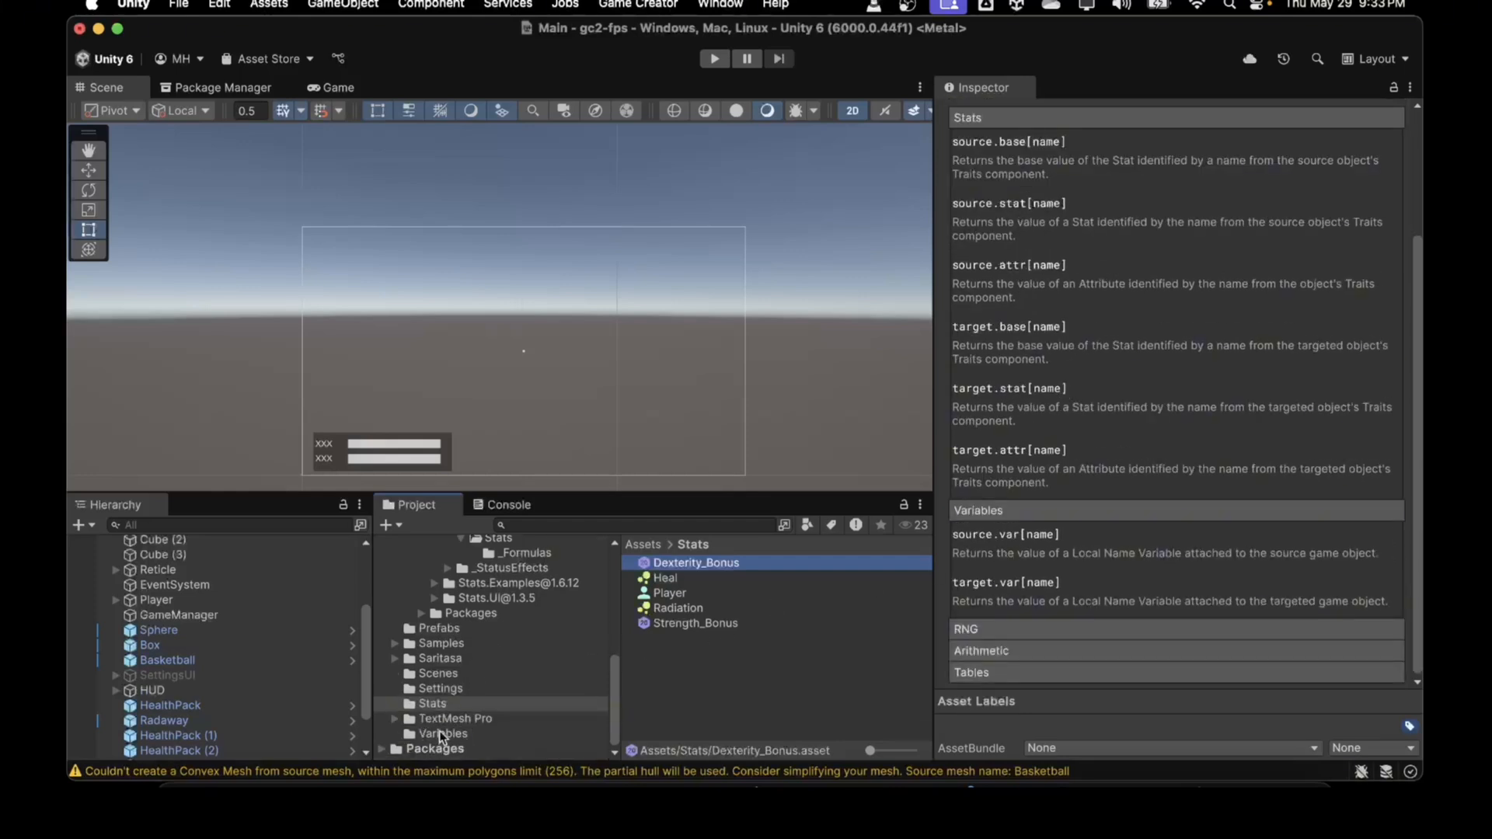
left_click(438, 731)
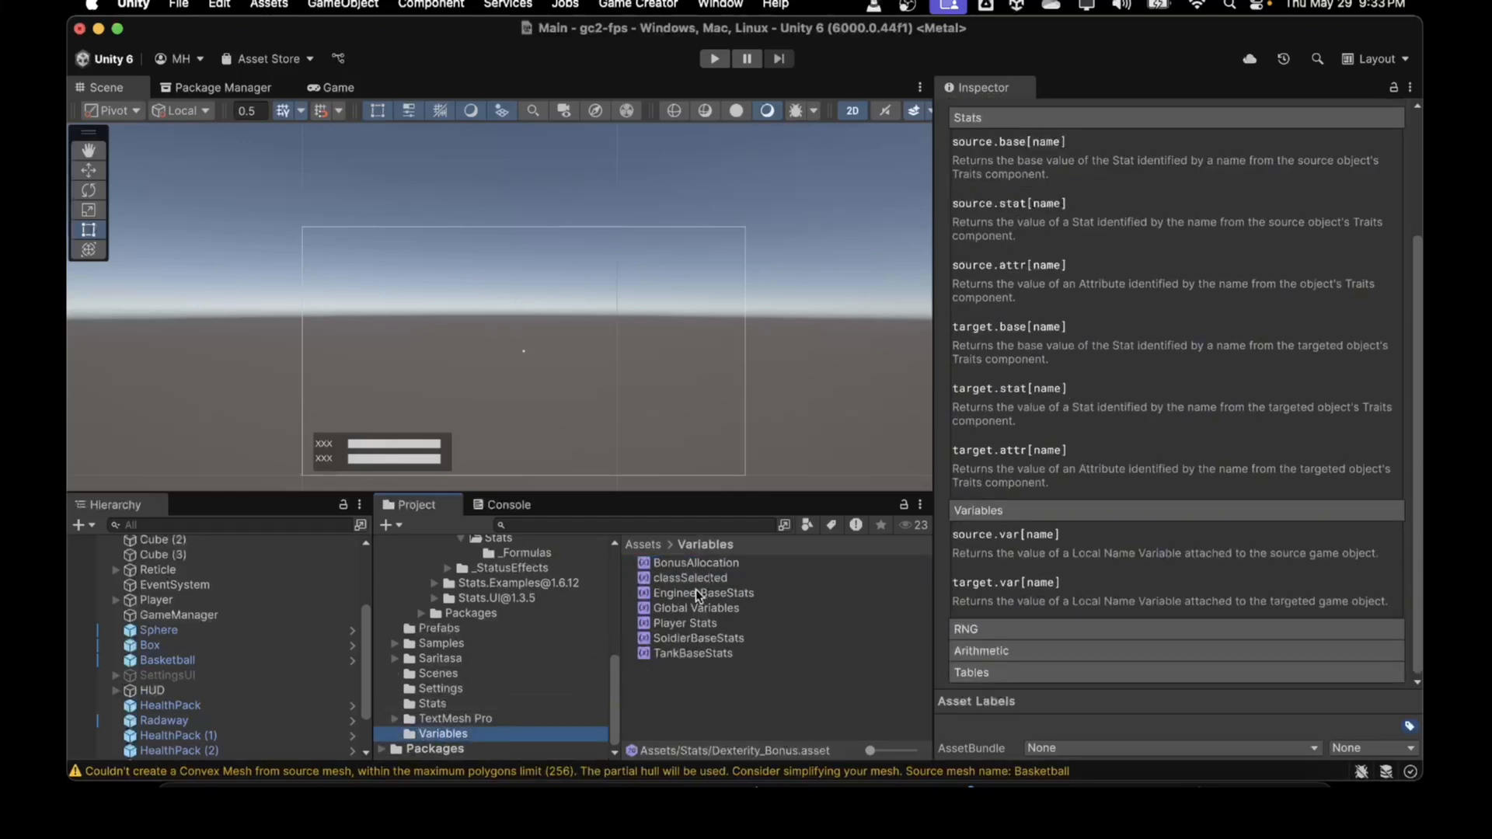
left_click(684, 635)
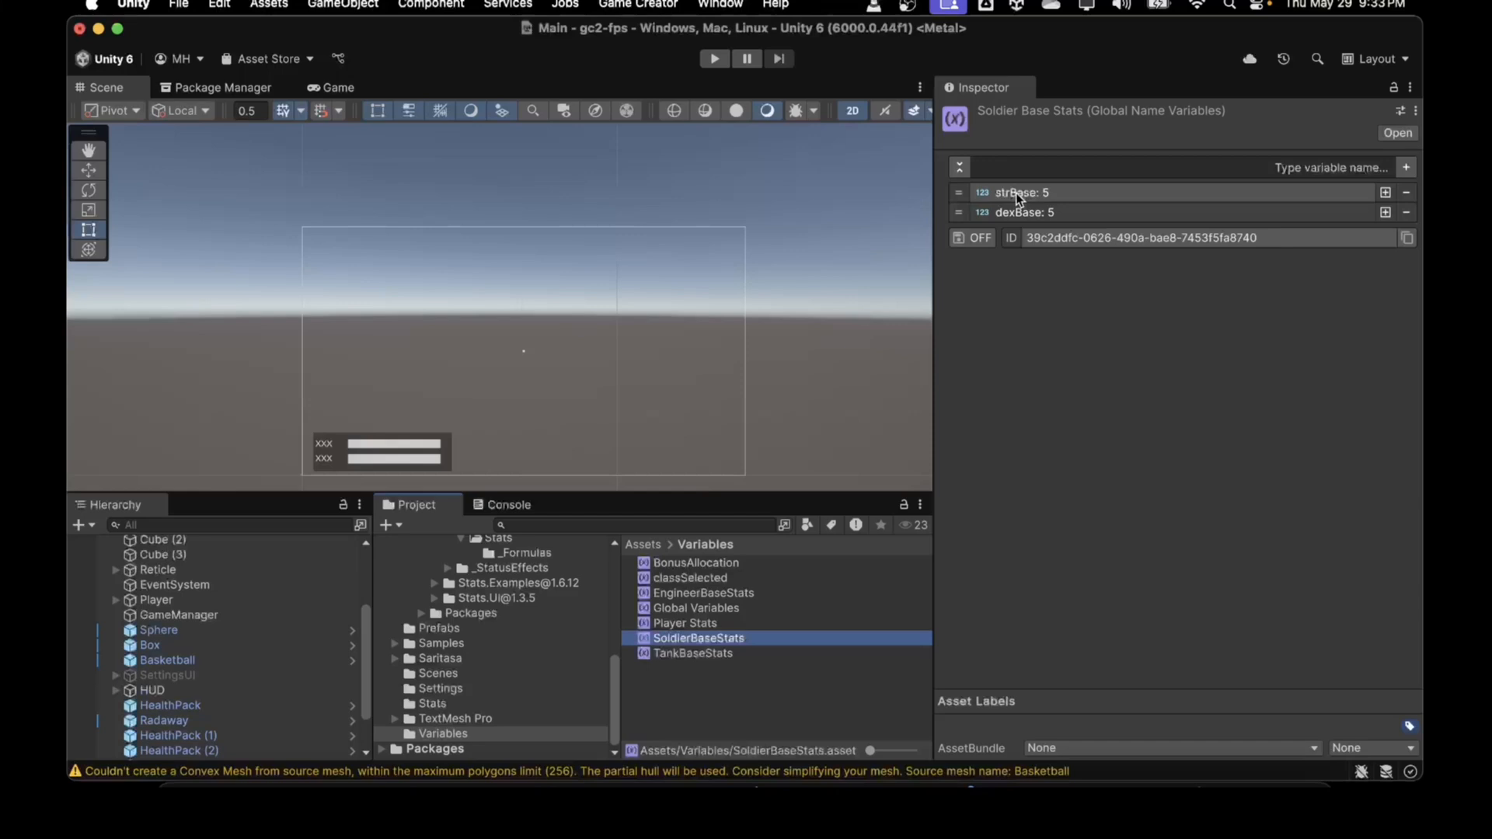
left_click(686, 561)
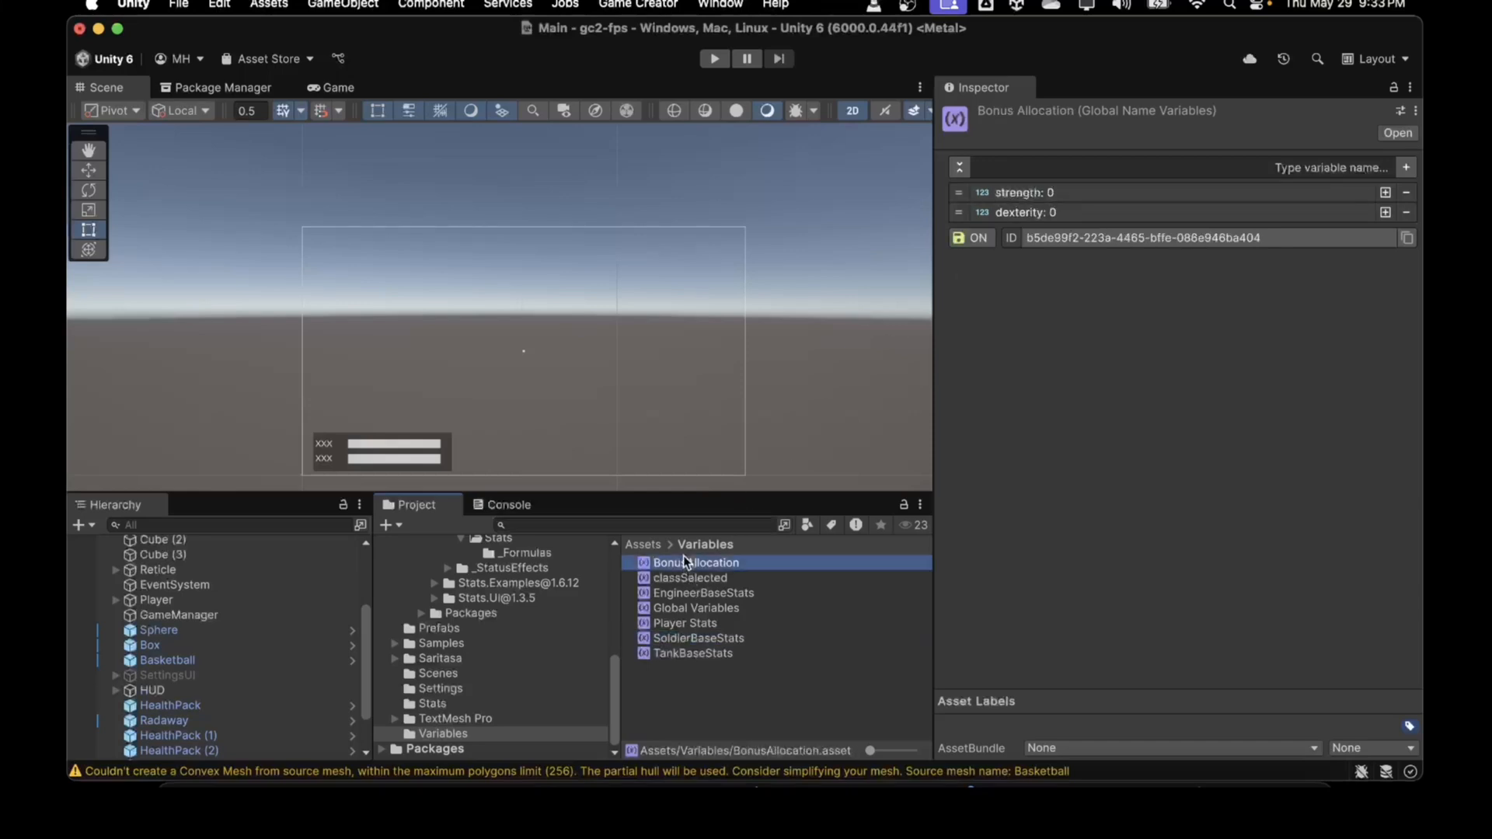
left_click(1015, 194)
left_click(1021, 197)
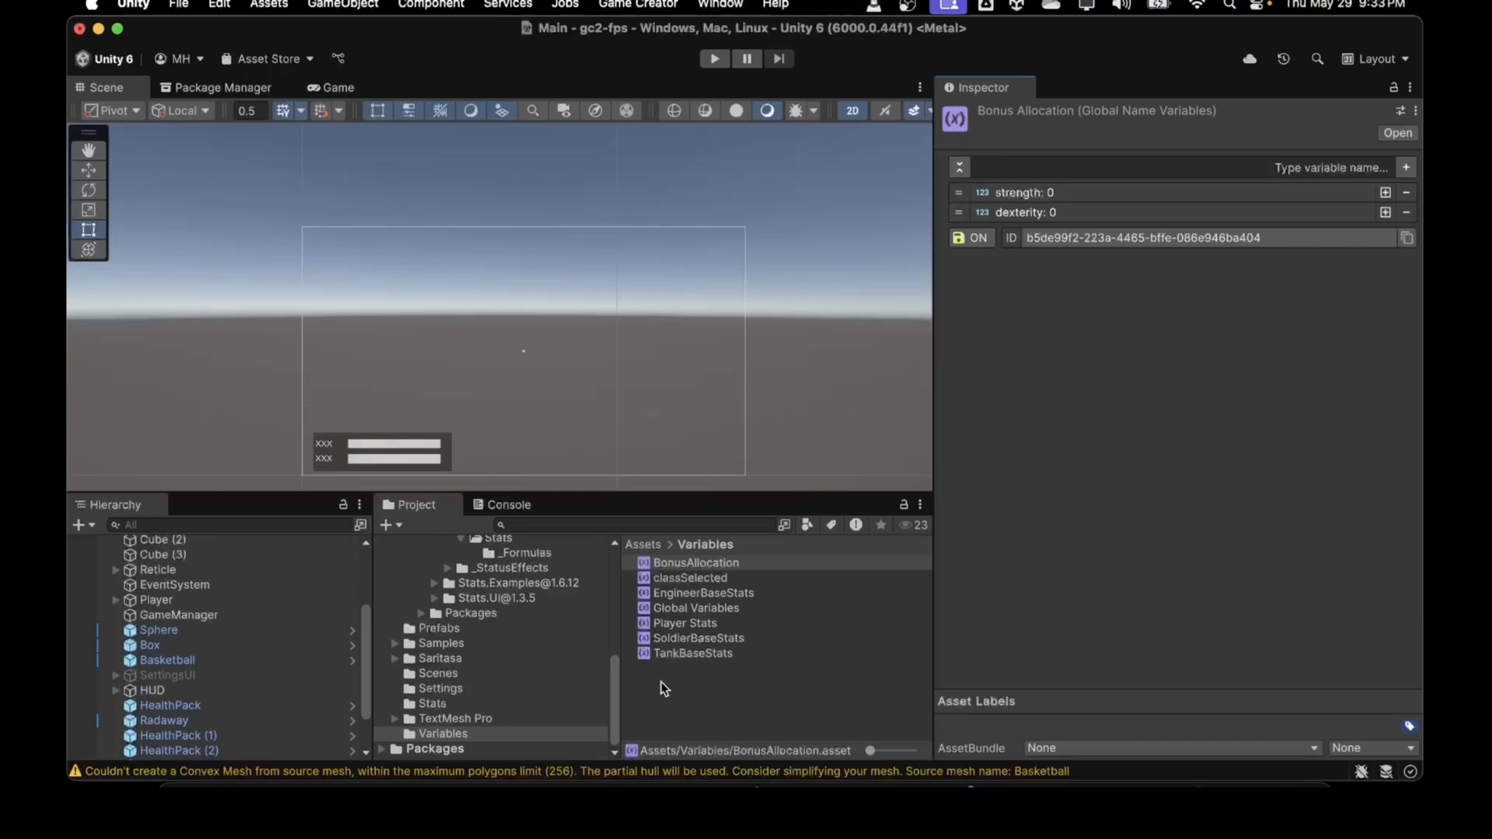
Check the Player object's Traits component for the override options of its Strength stat
left_click(184, 599)
scroll(1057, 645, "down", 2)
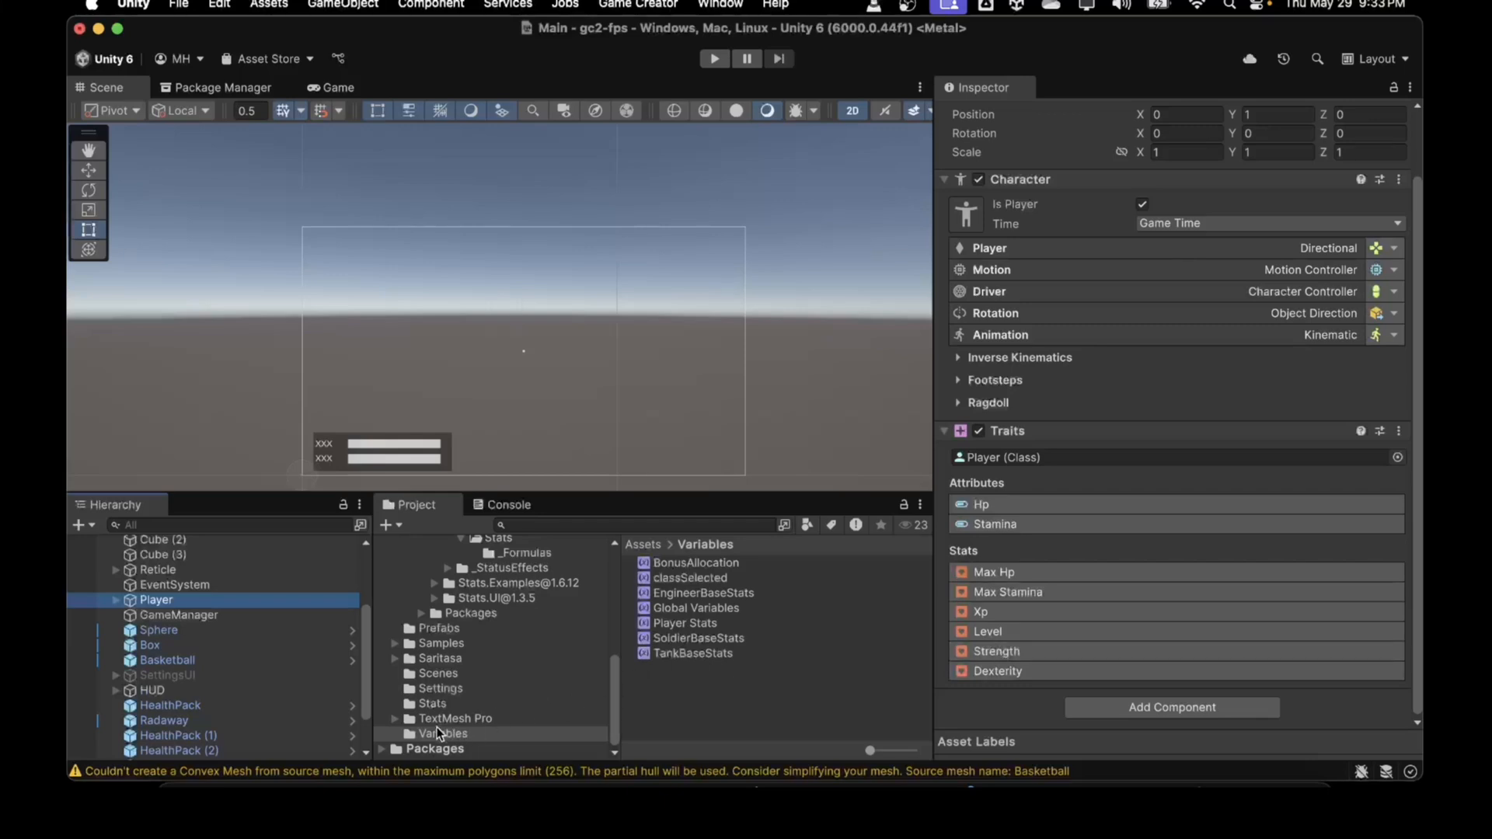
left_click(434, 704)
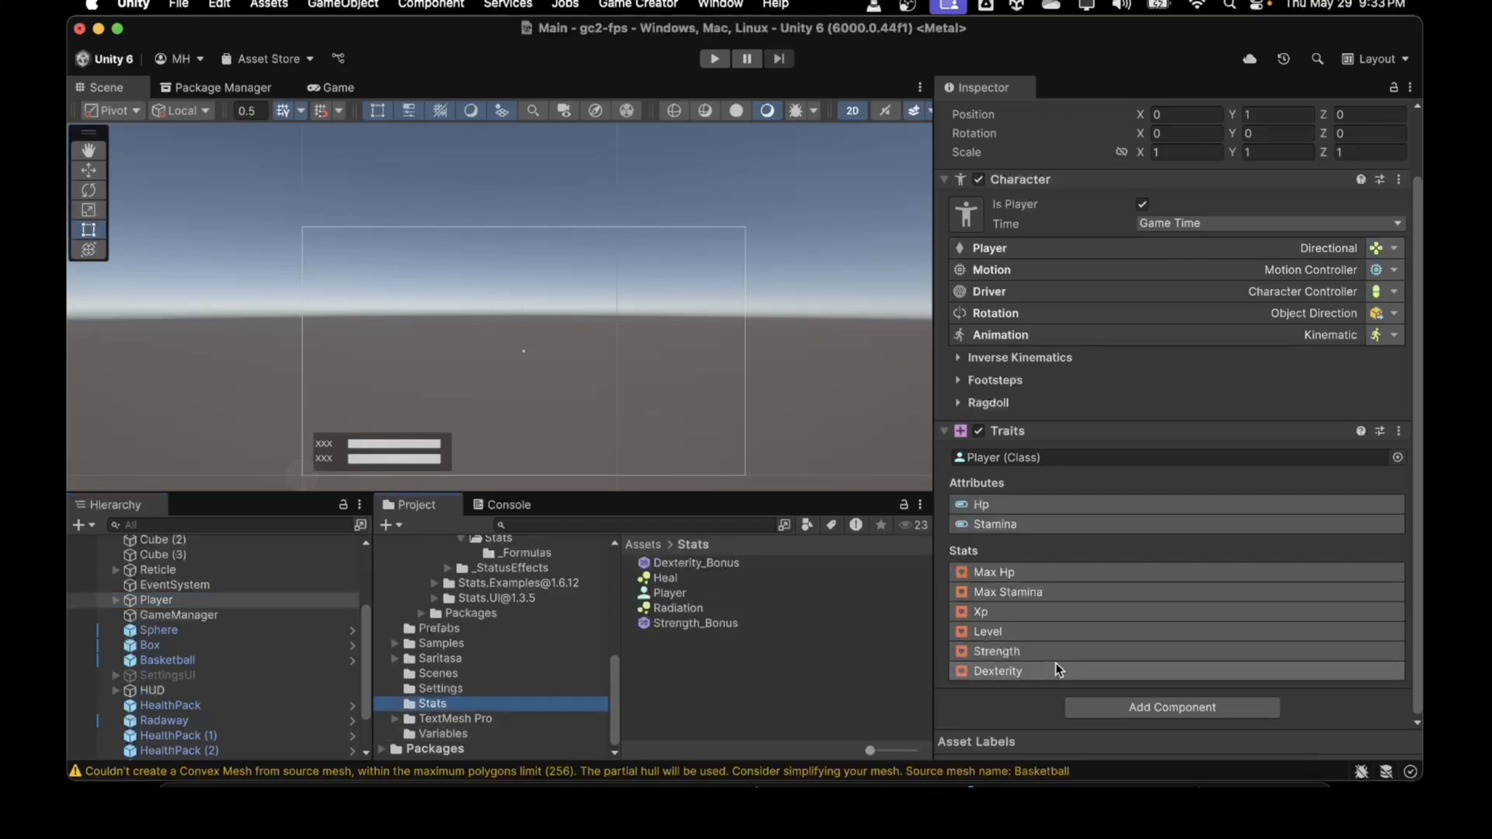
left_click(1019, 649)
scroll(1015, 650, "down", 1)
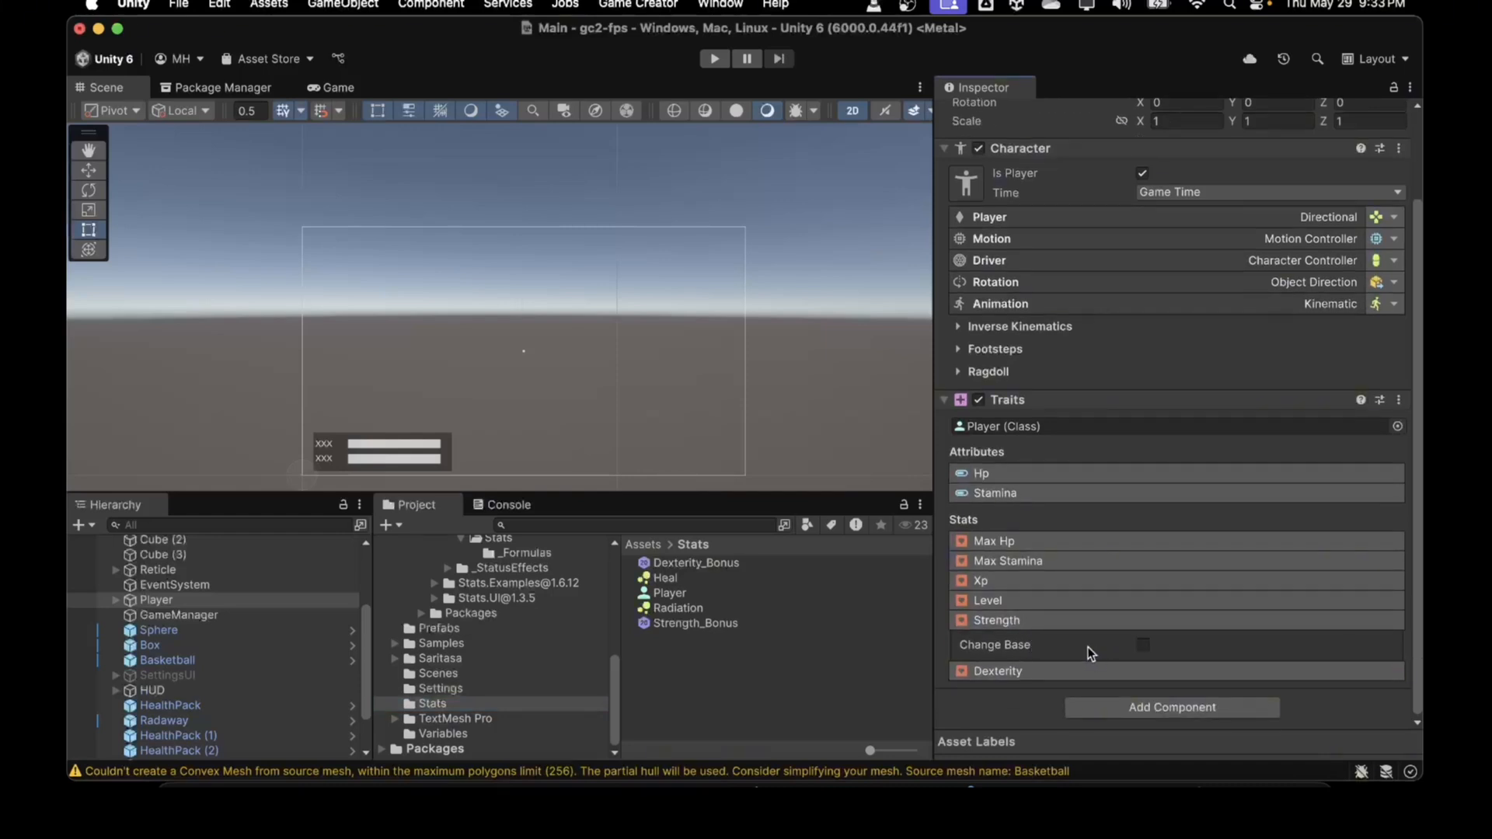
left_click(1018, 620)
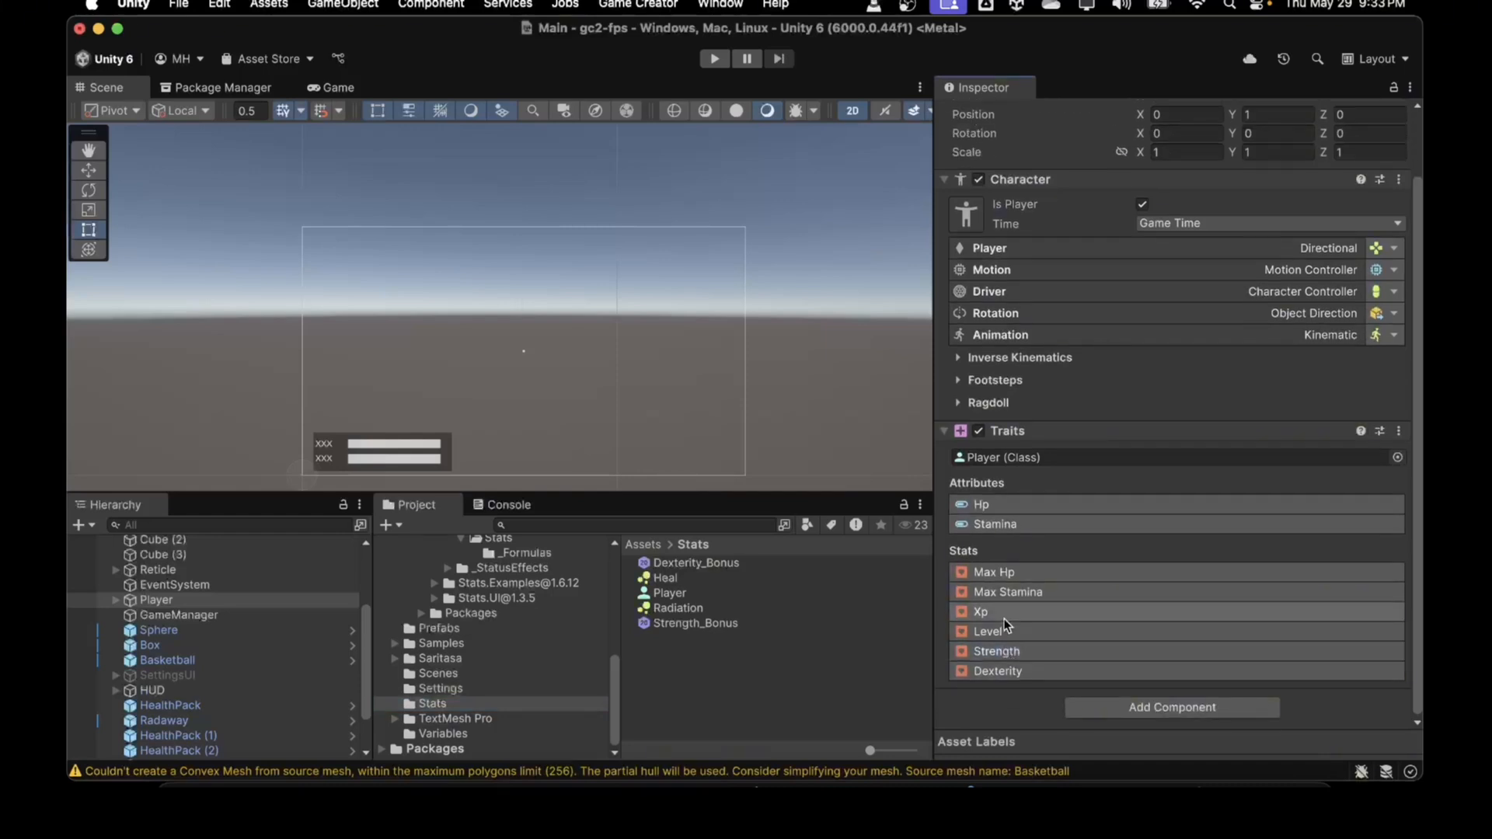
Override the formulas in the Player class asset, assigning Strength_Bonus to the Strength stat and Dexterity_Bonus to the Dexterity stat
left_click(1023, 459)
left_click(678, 592)
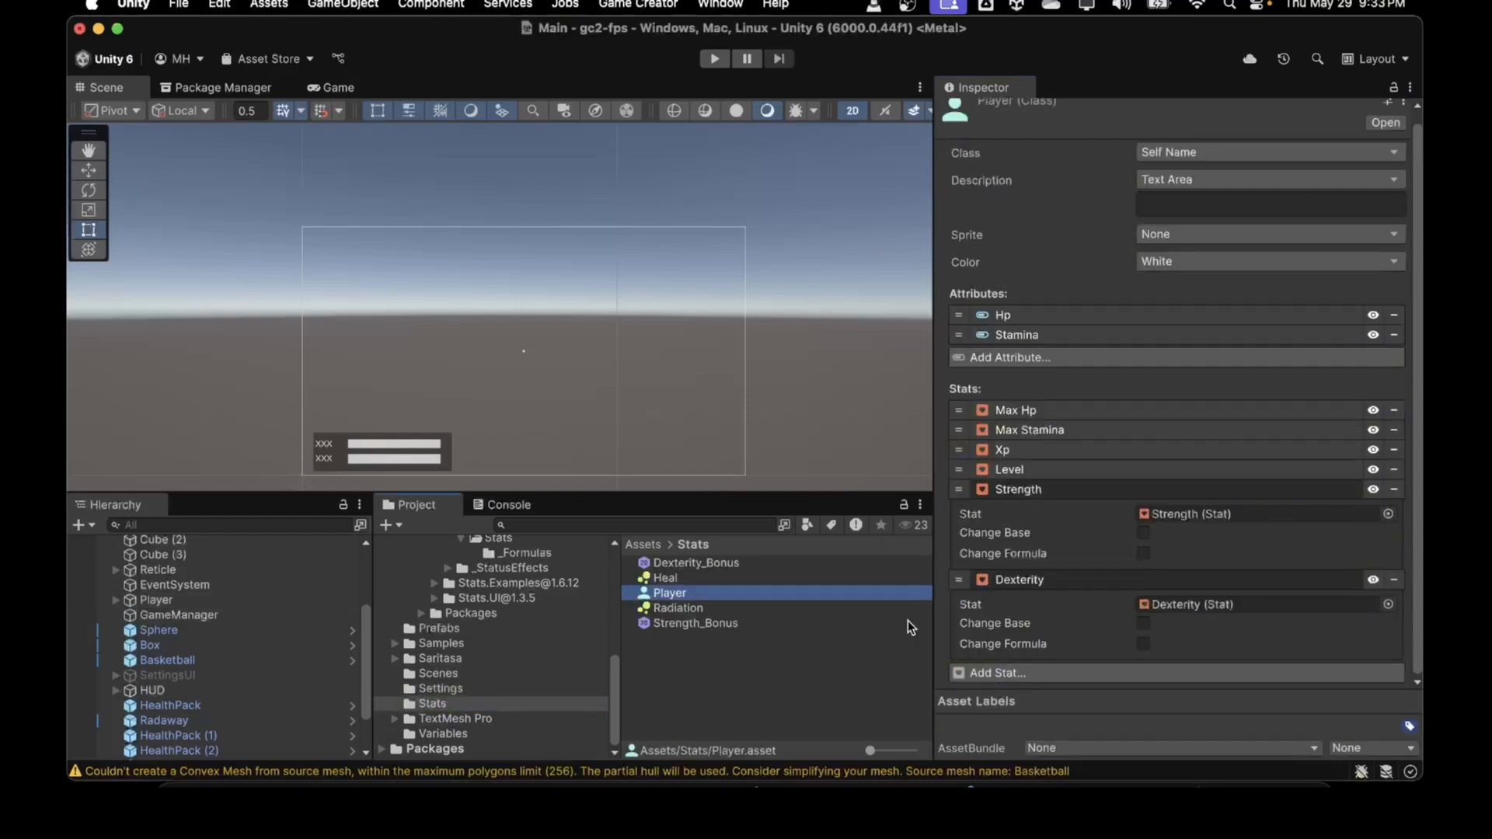
left_click(1144, 553)
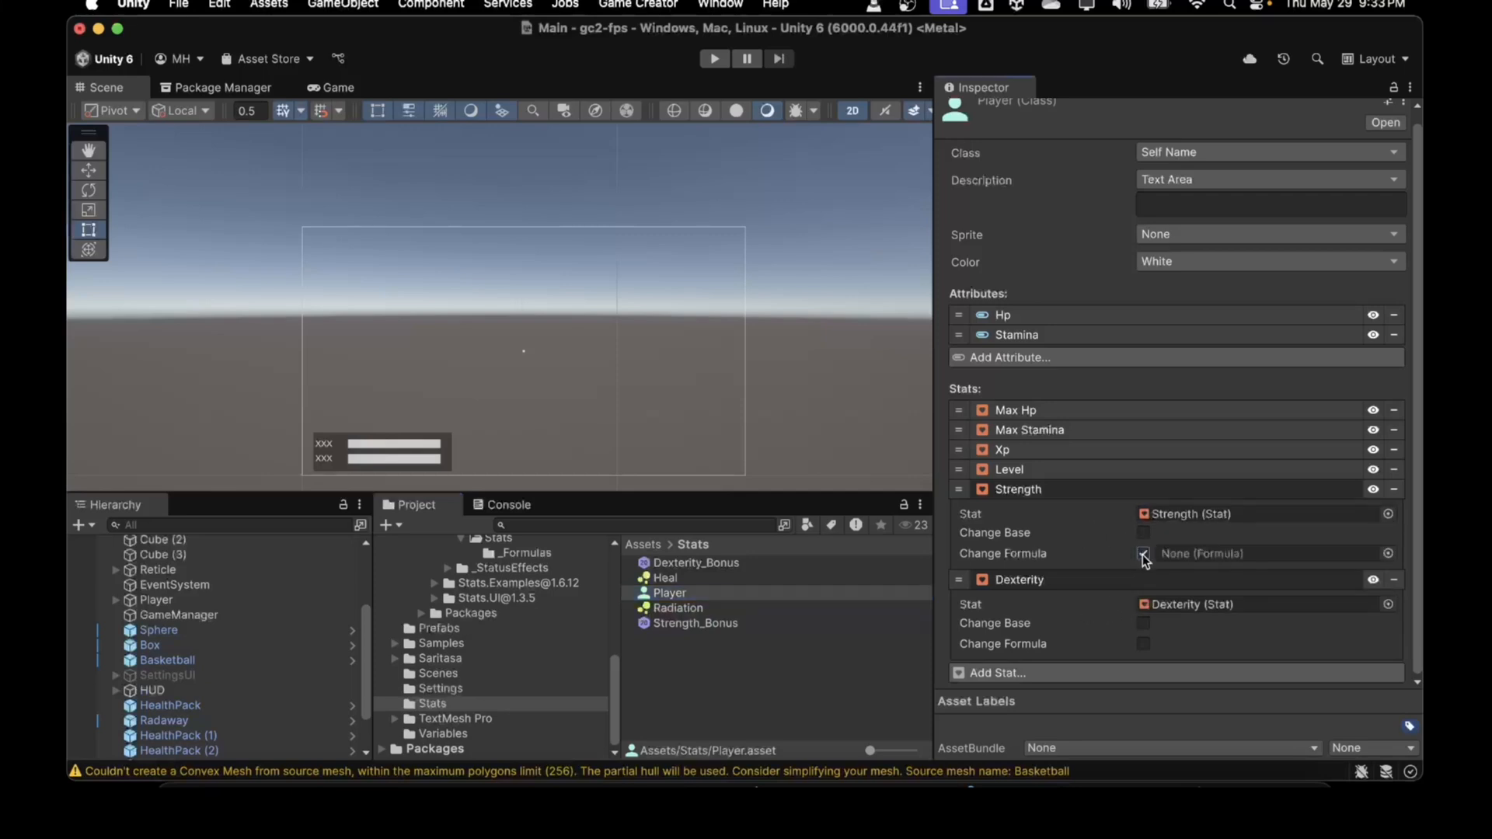
left_click(1143, 644)
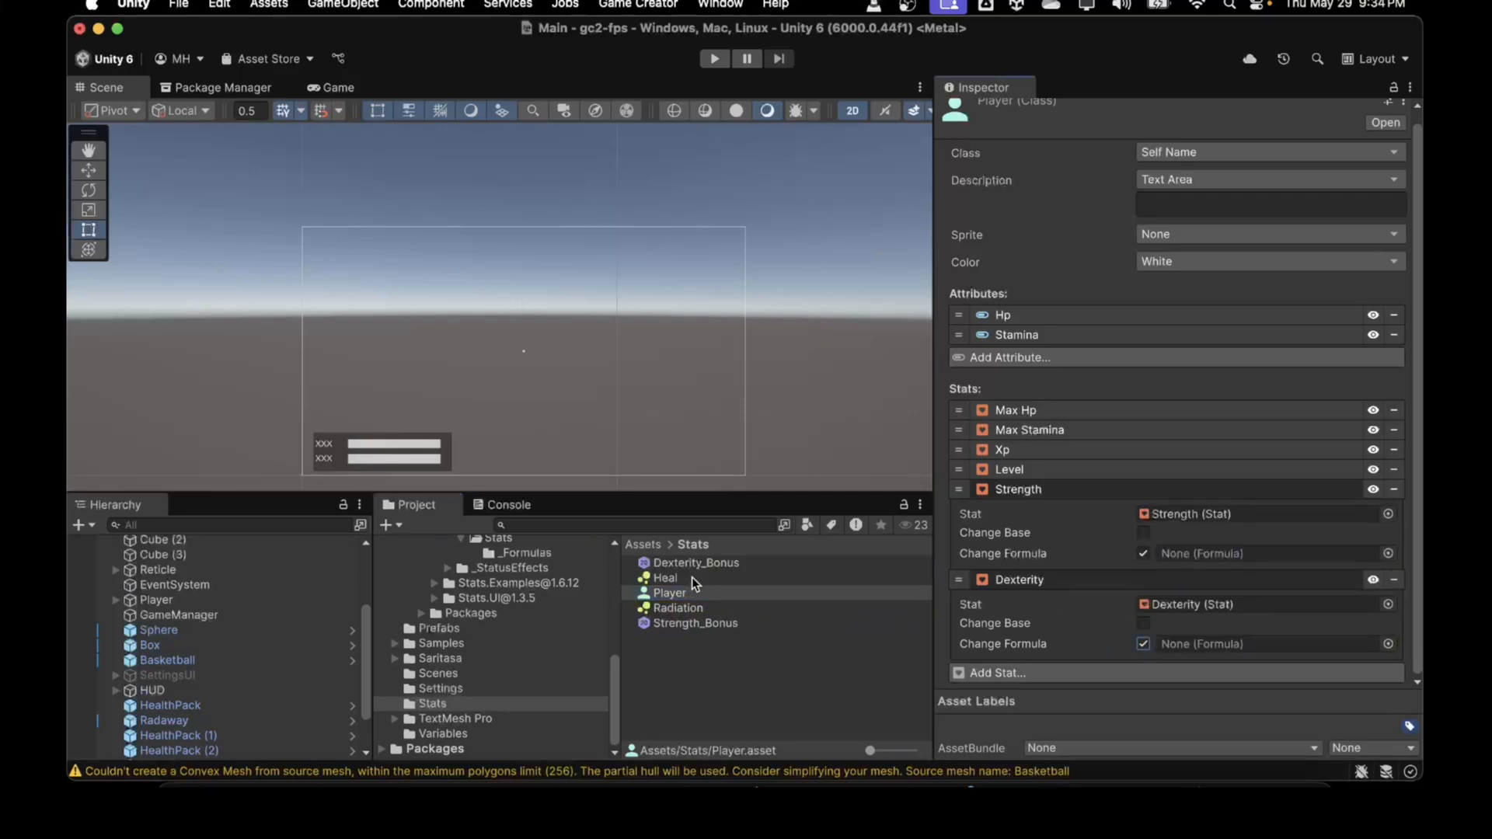
left_click_drag(696, 622, 1205, 552)
left_click_drag(701, 561, 1209, 642)
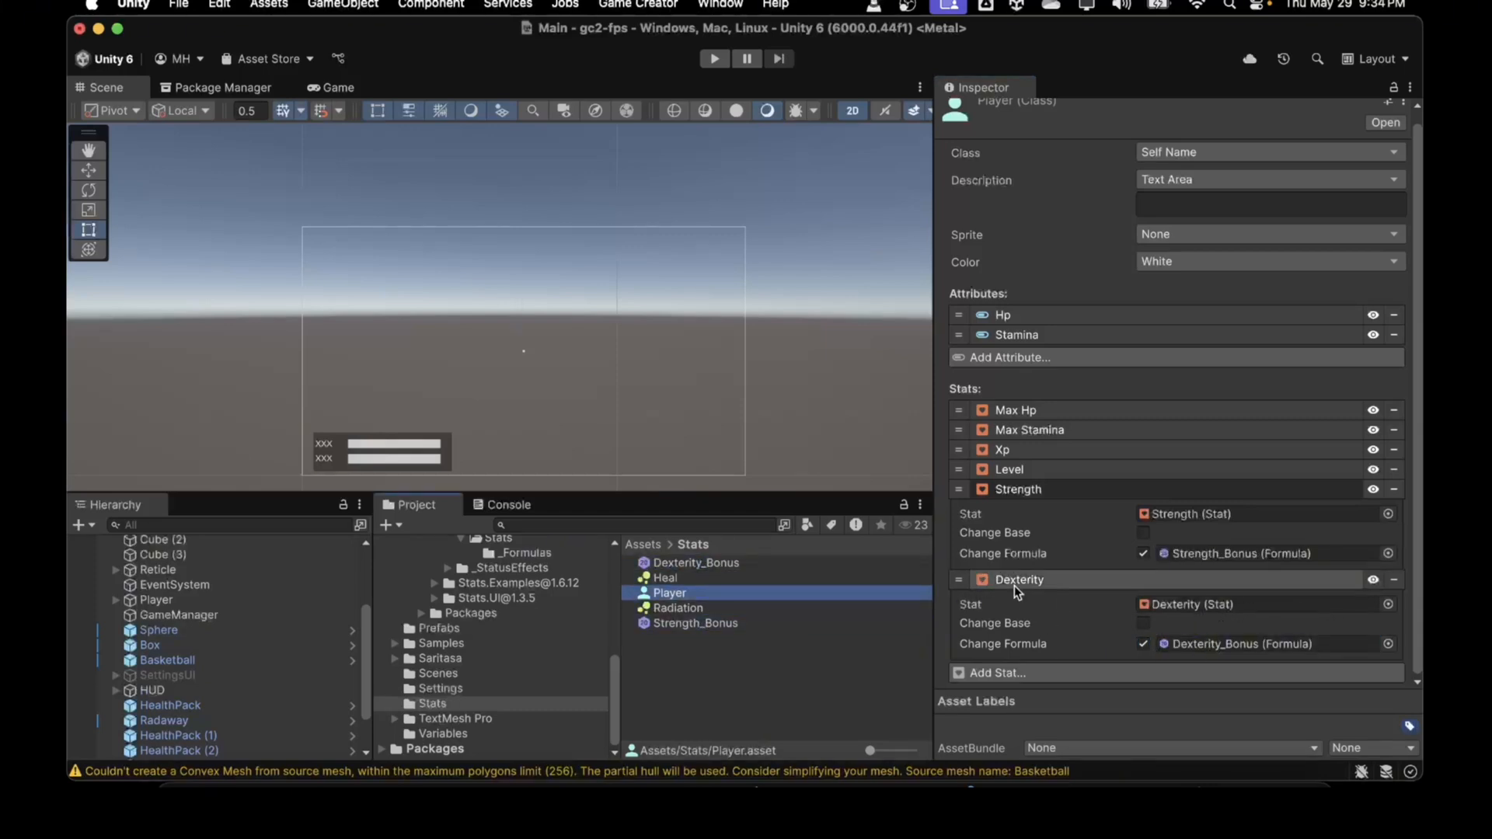
left_click(1009, 491)
left_click(1009, 491)
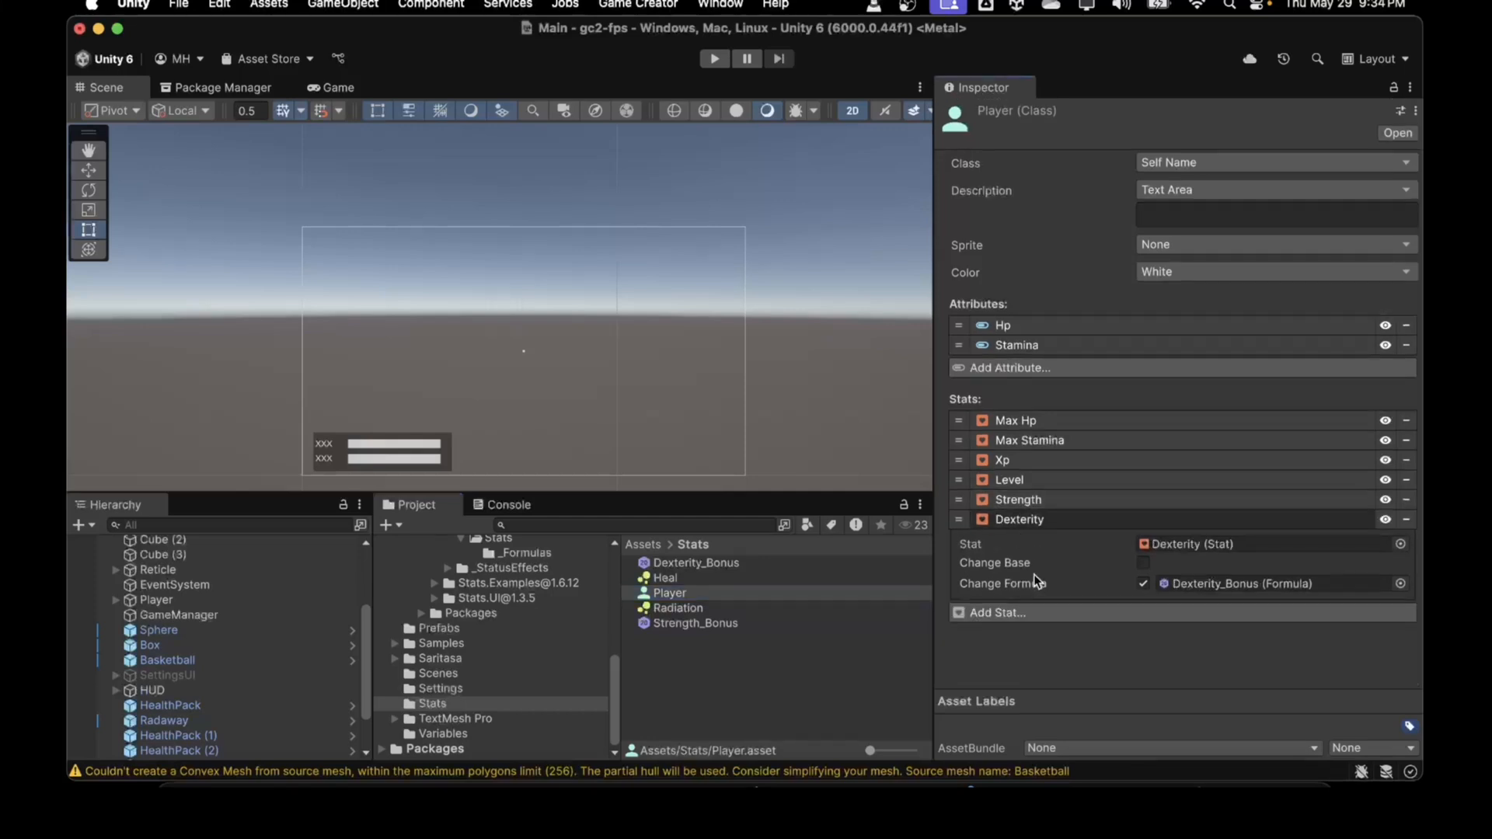
Examine the Strength_Bonus formula's help for the stat and variable expressions it supports
left_click(1024, 520)
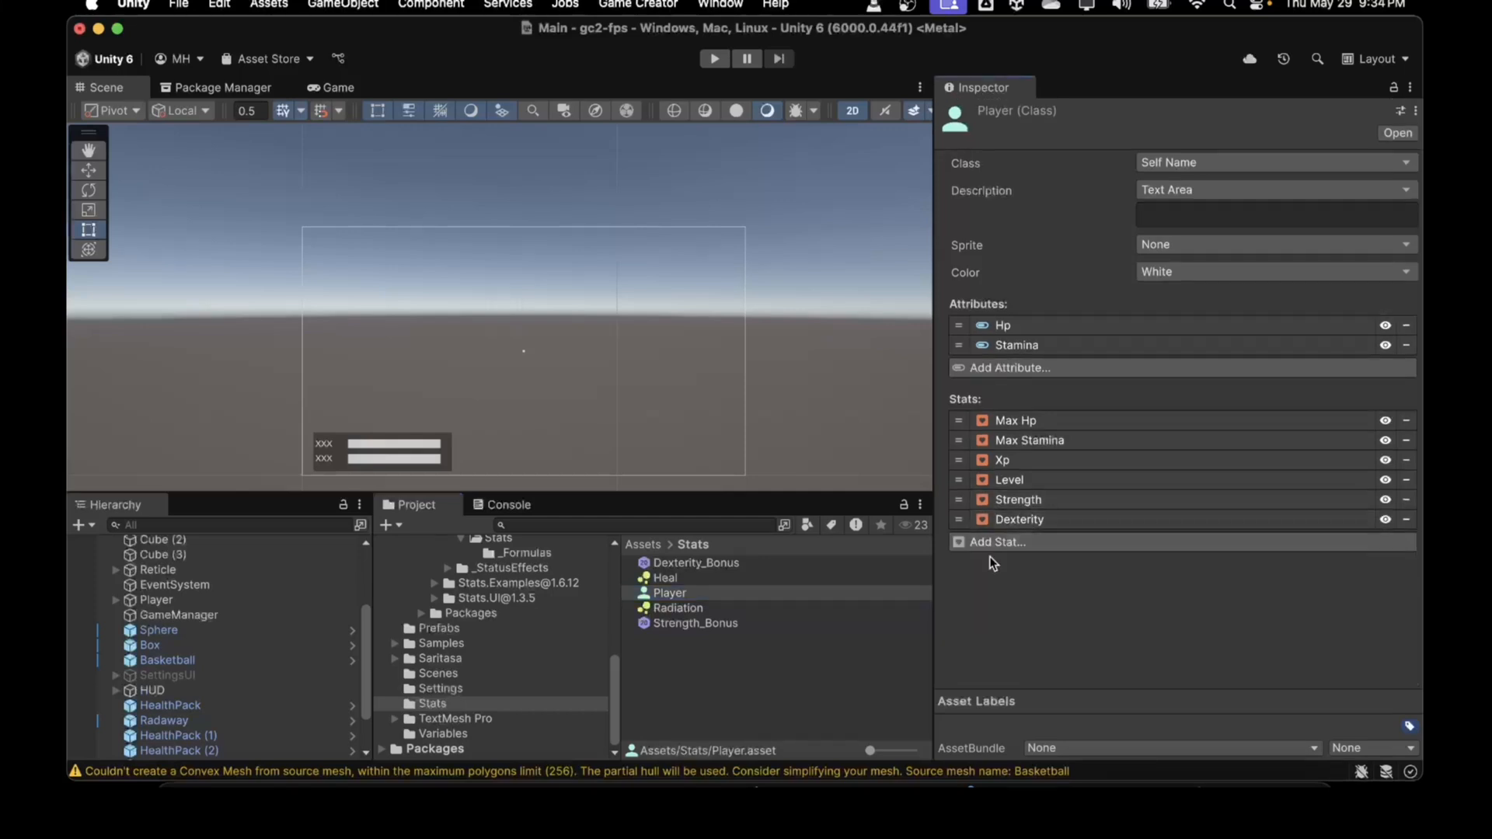
left_click(683, 621)
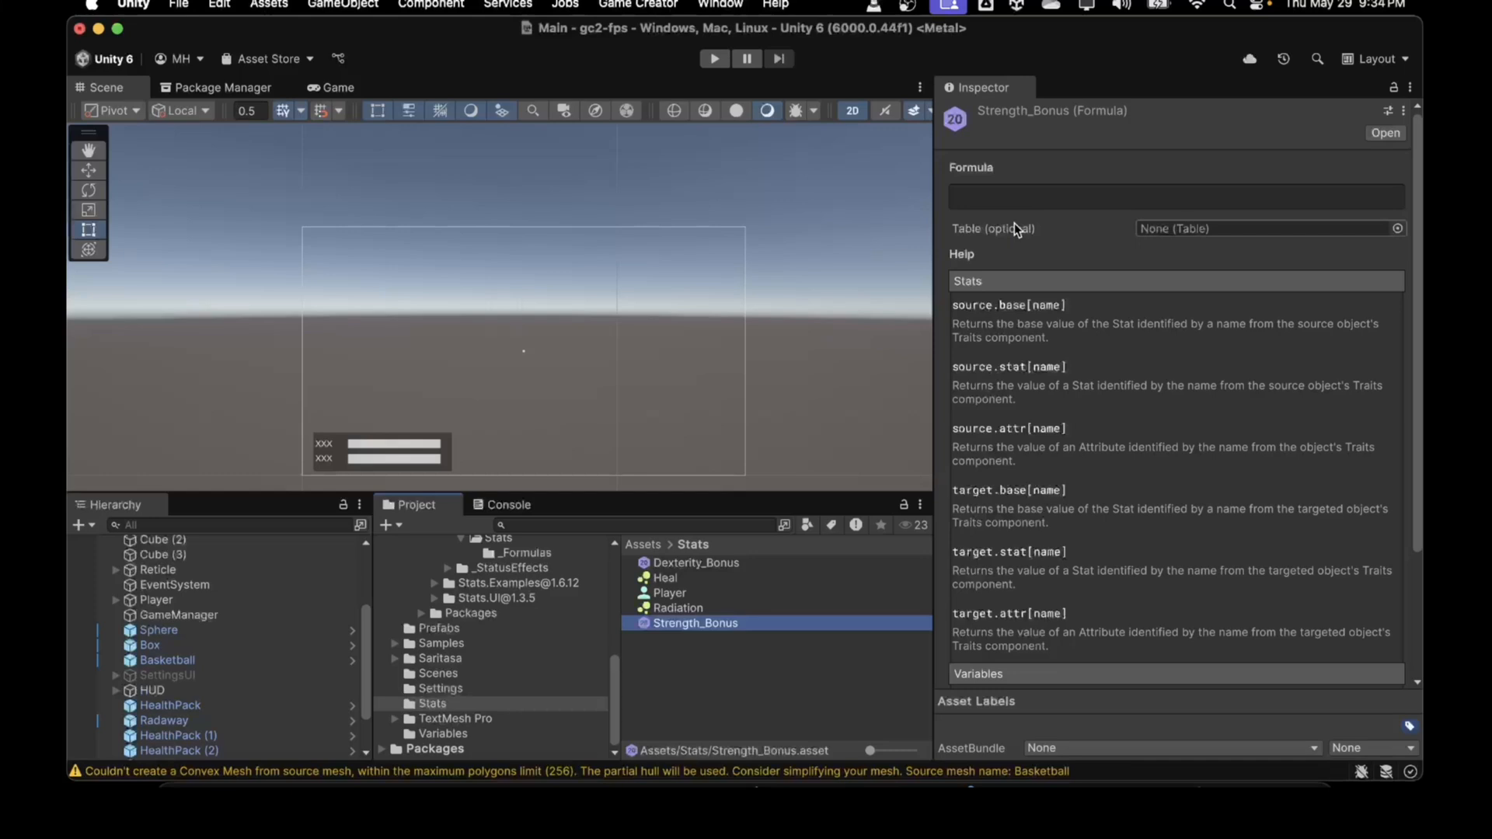
scroll(1010, 423, "down", 5)
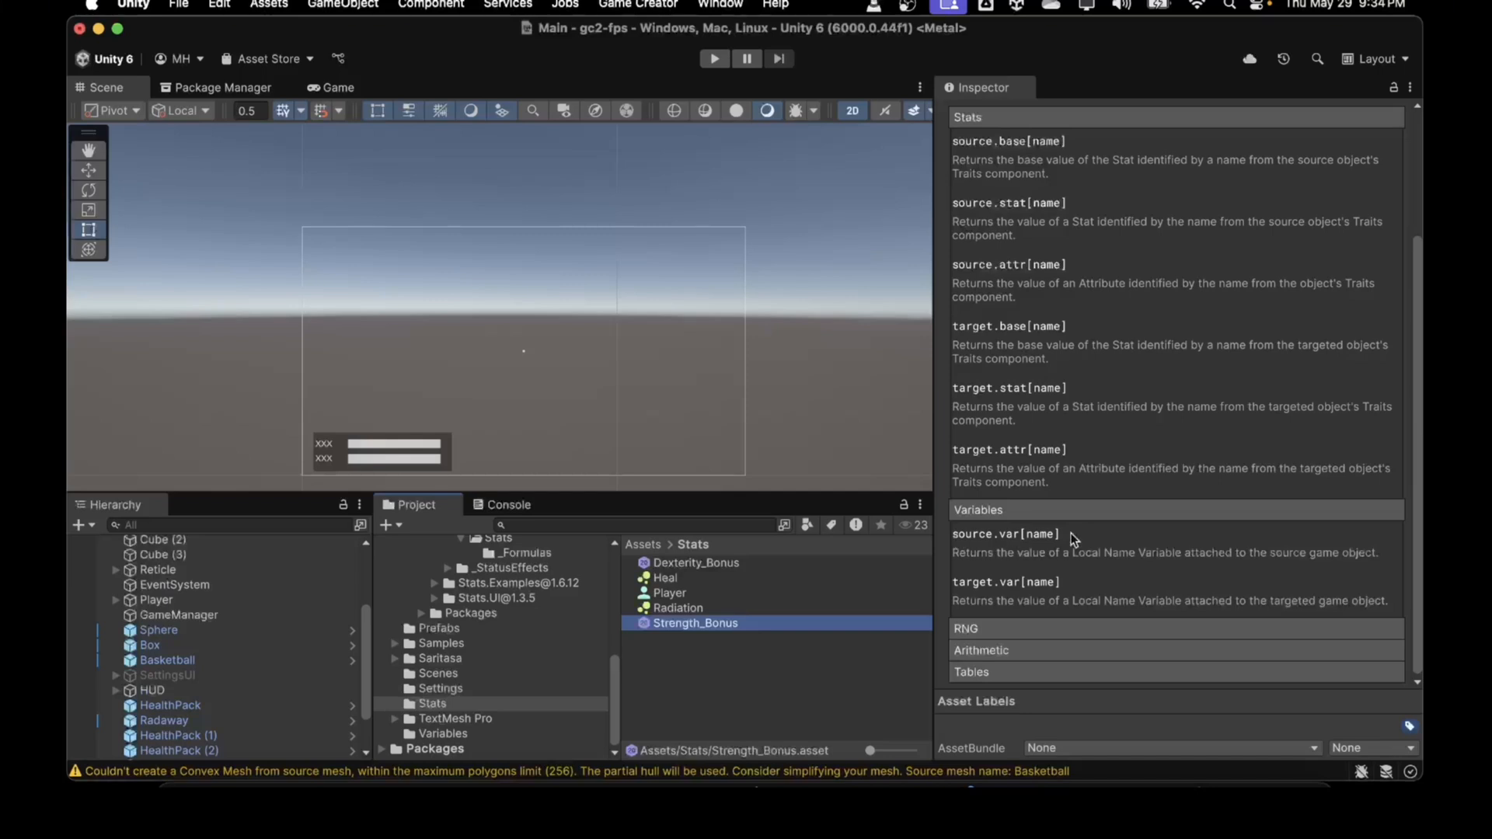
scroll(1072, 538, "up", 4)
scroll(1071, 539, "down", 4)
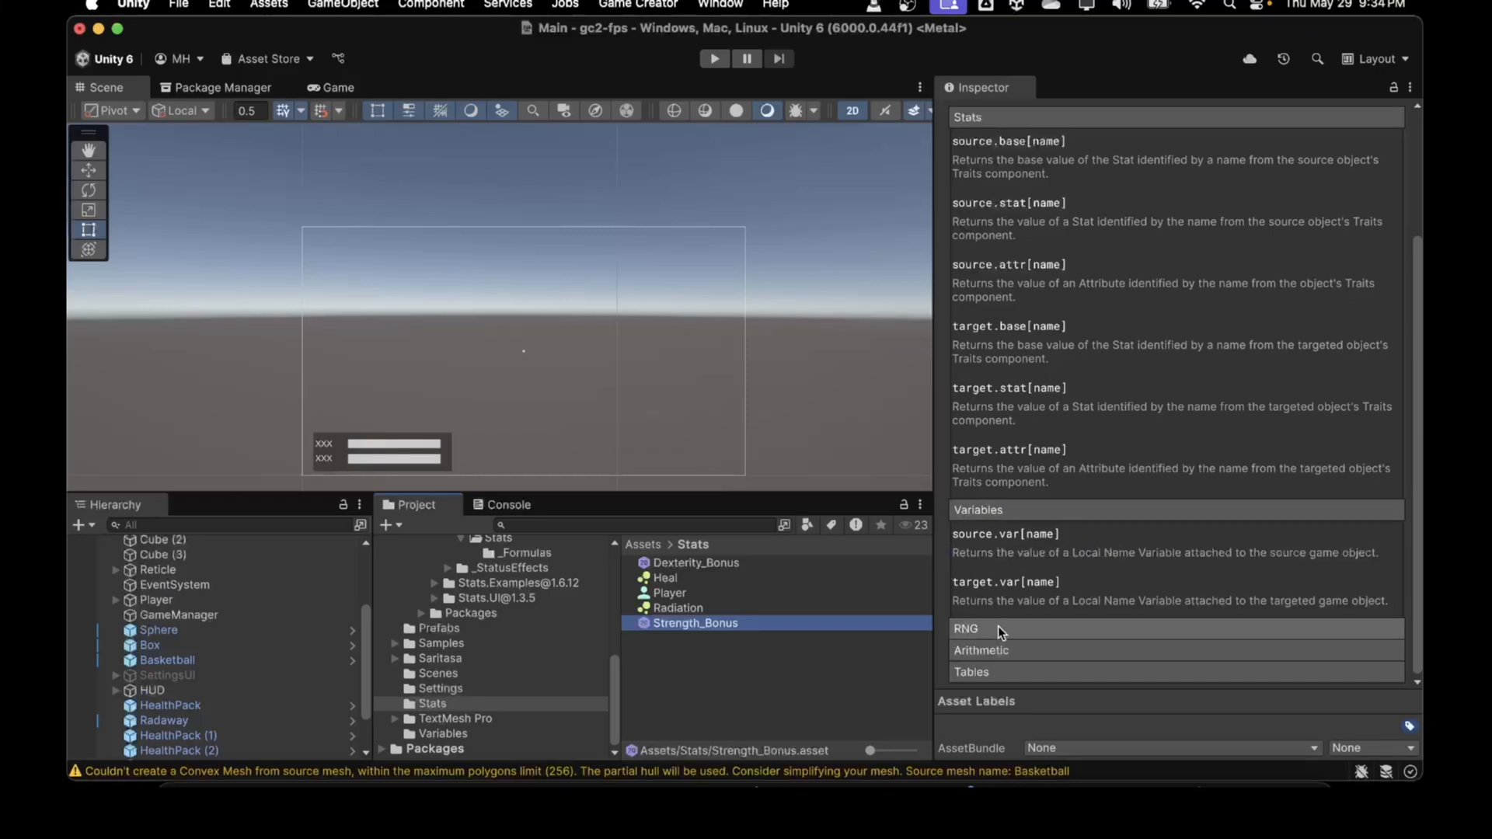
scroll(1047, 576, "up", 2)
scroll(1062, 492, "up", 4)
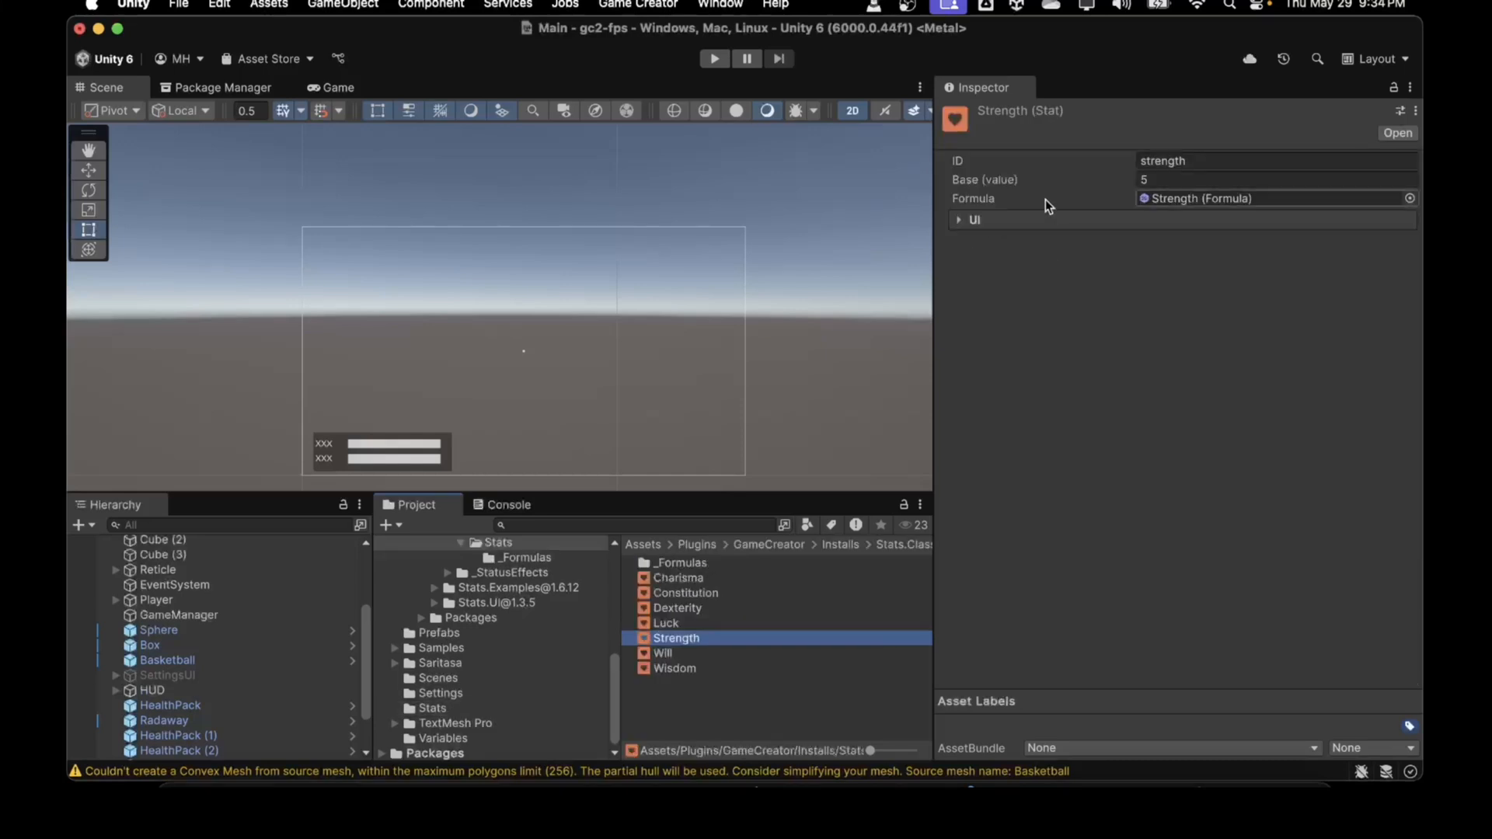
Copy the source.stat[level] term from the Strength formula used by Game Creator's installed Strength stat
left_click(1202, 198)
left_click(673, 624)
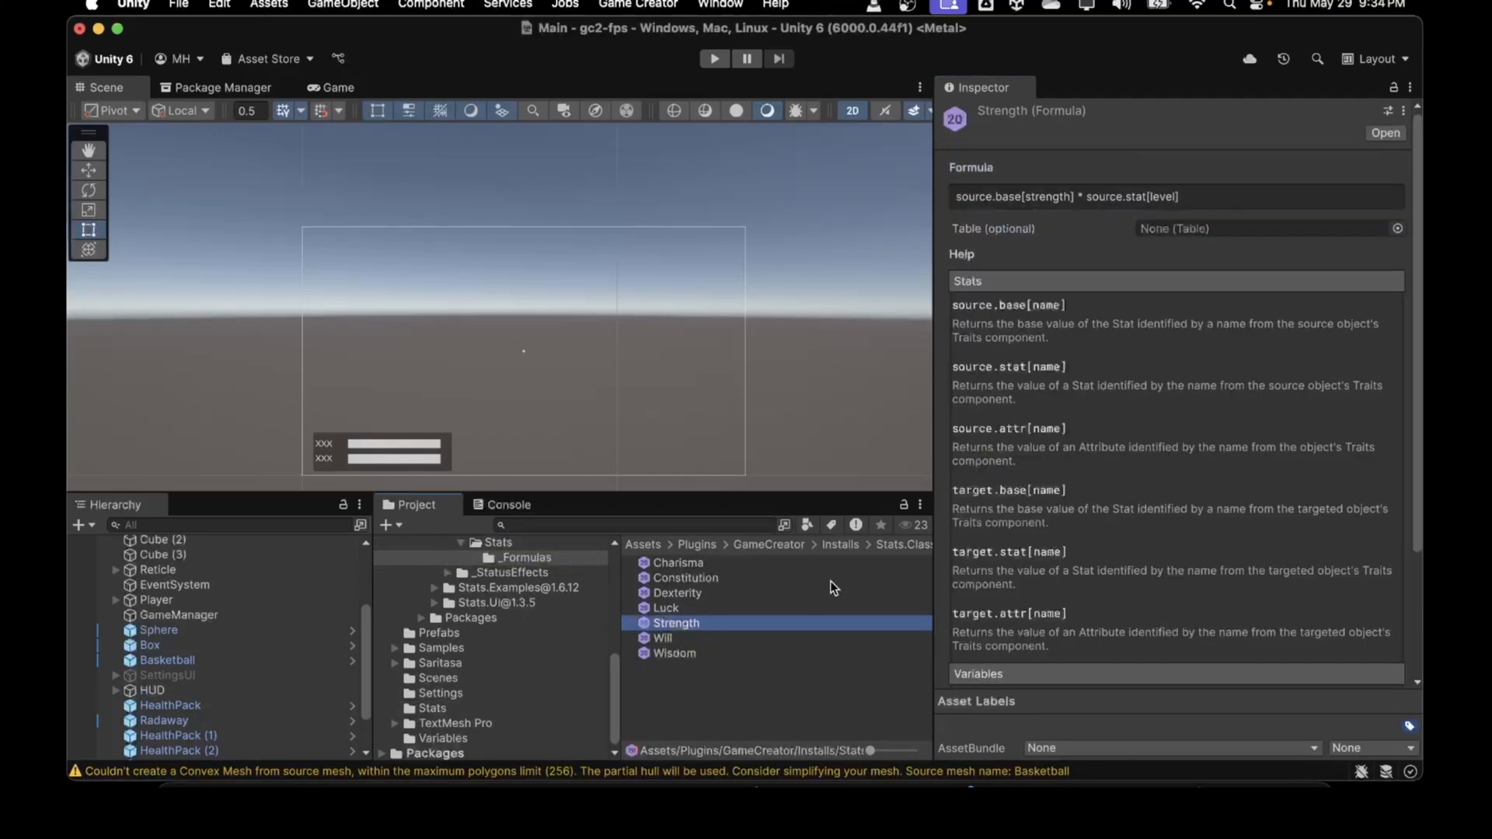
left_click(1087, 197)
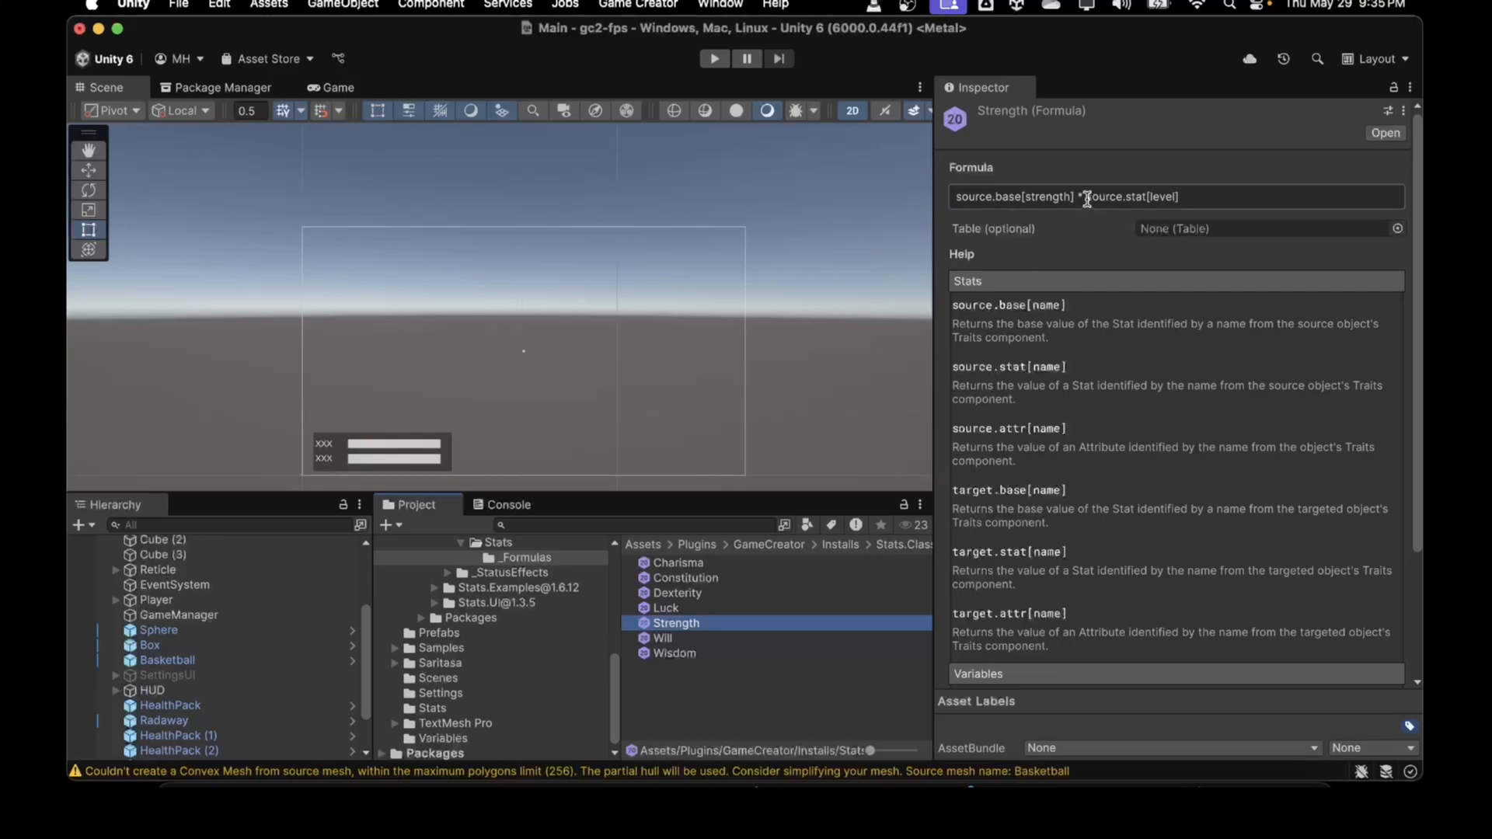
left_click_drag(1088, 197, 1207, 200)
key("super+c")
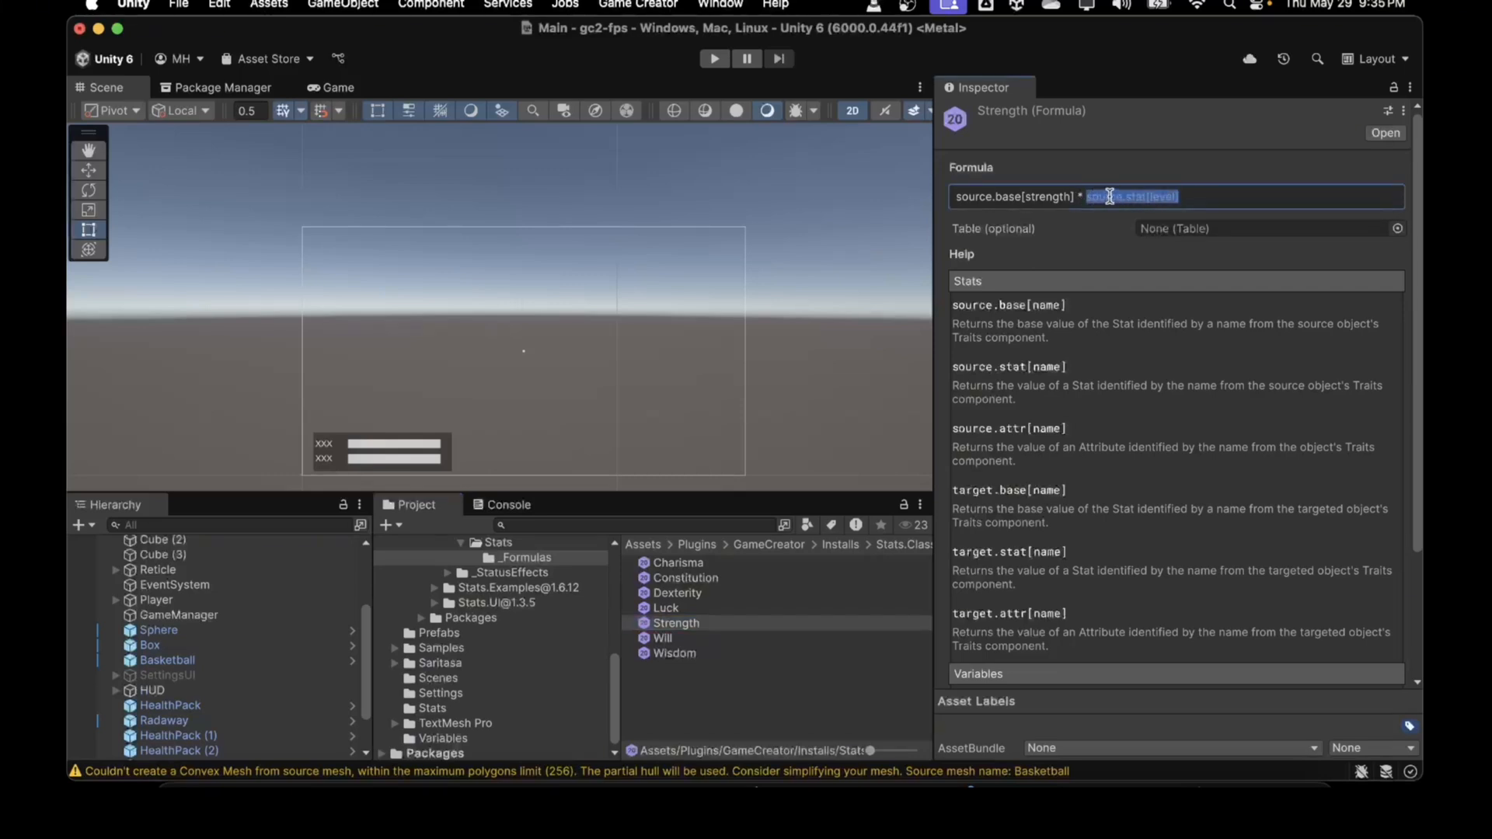
Paste source.stat[level] as the expression of both the Strength_Bonus and Dexterity_Bonus formulas in the Stats folder
left_click(439, 738)
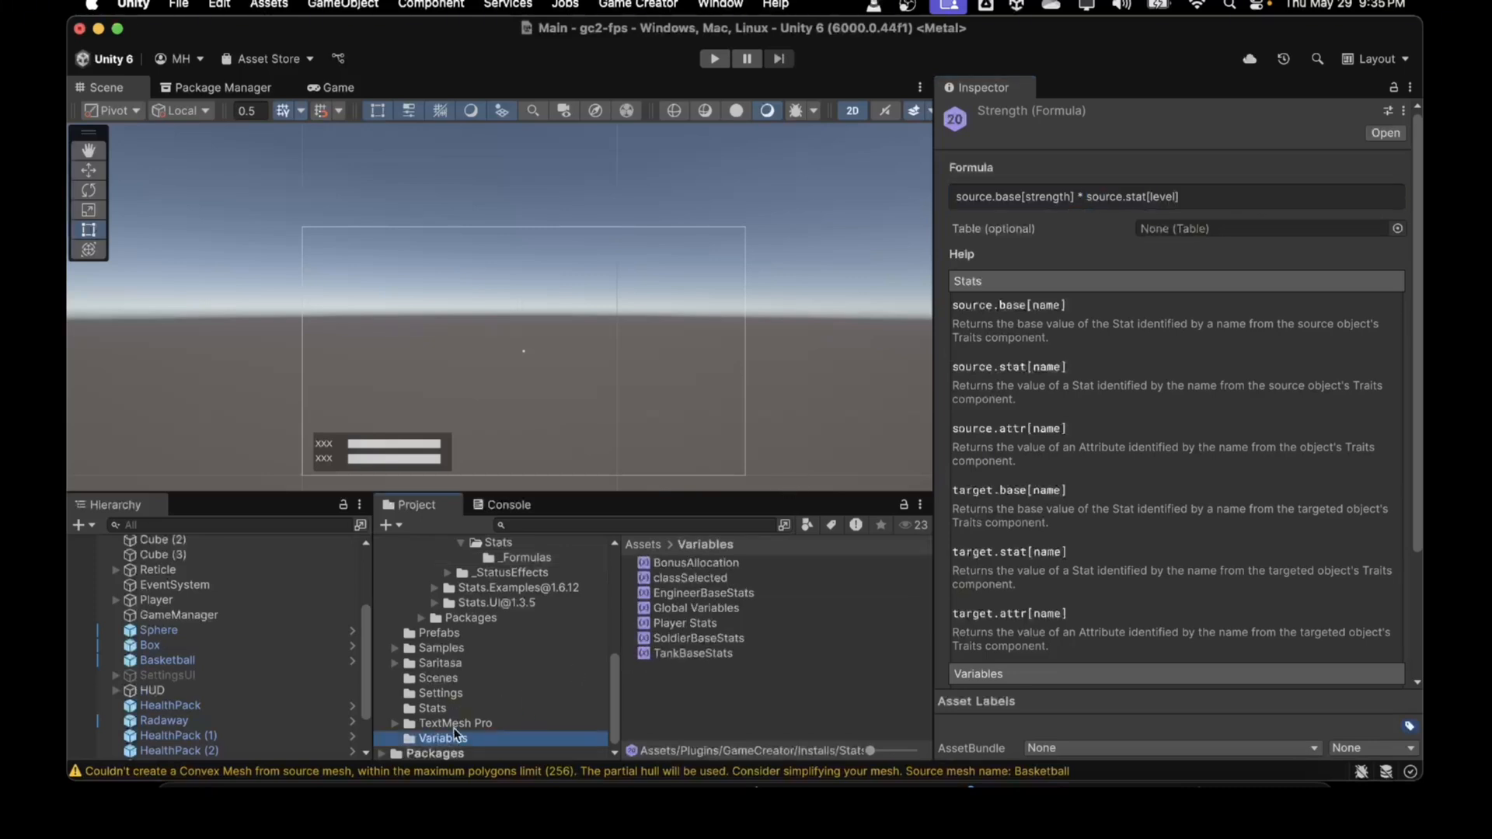
left_click(440, 707)
left_click(678, 625)
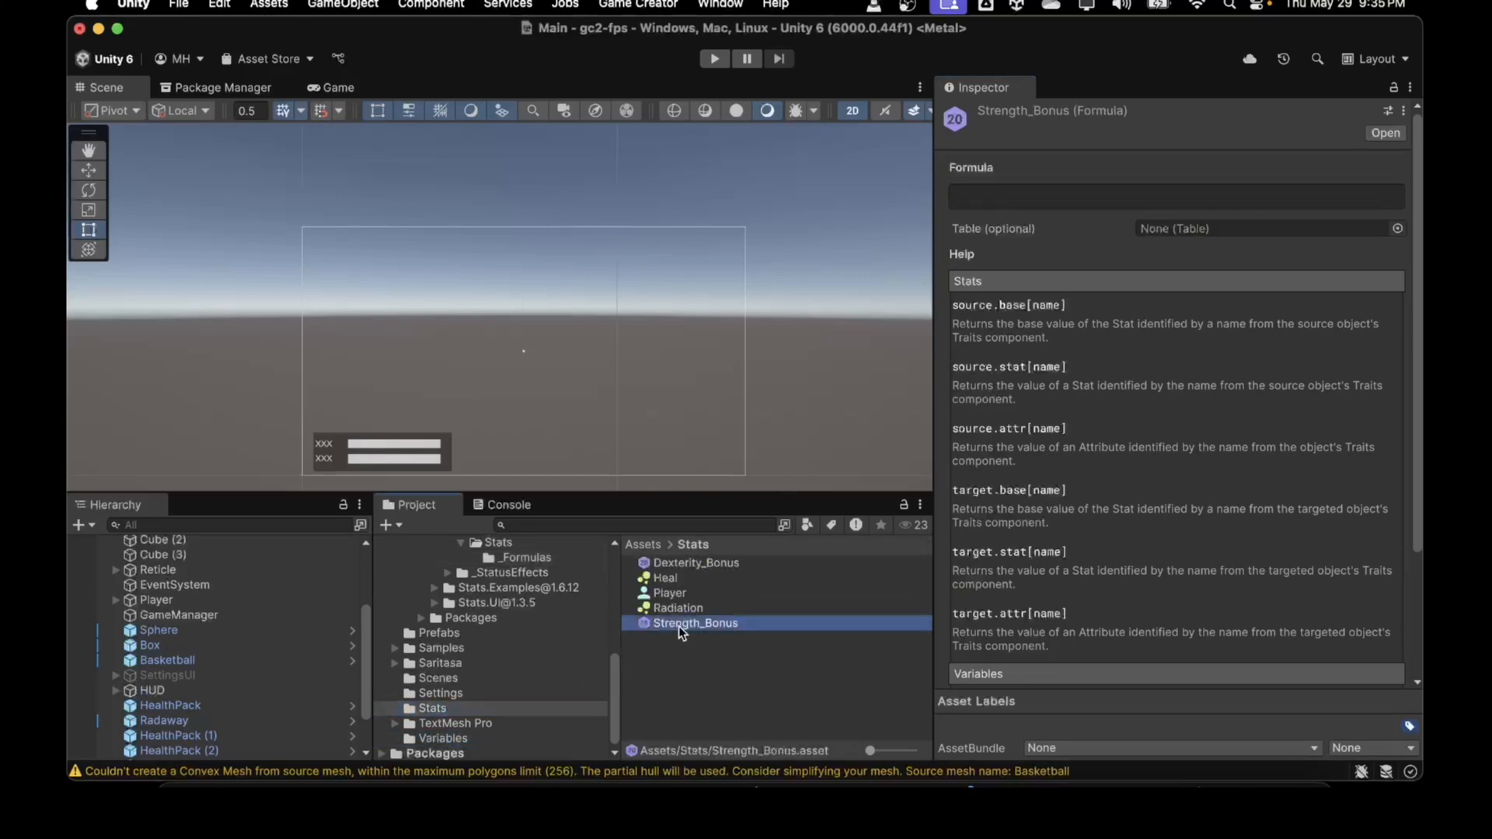
left_click(1049, 199)
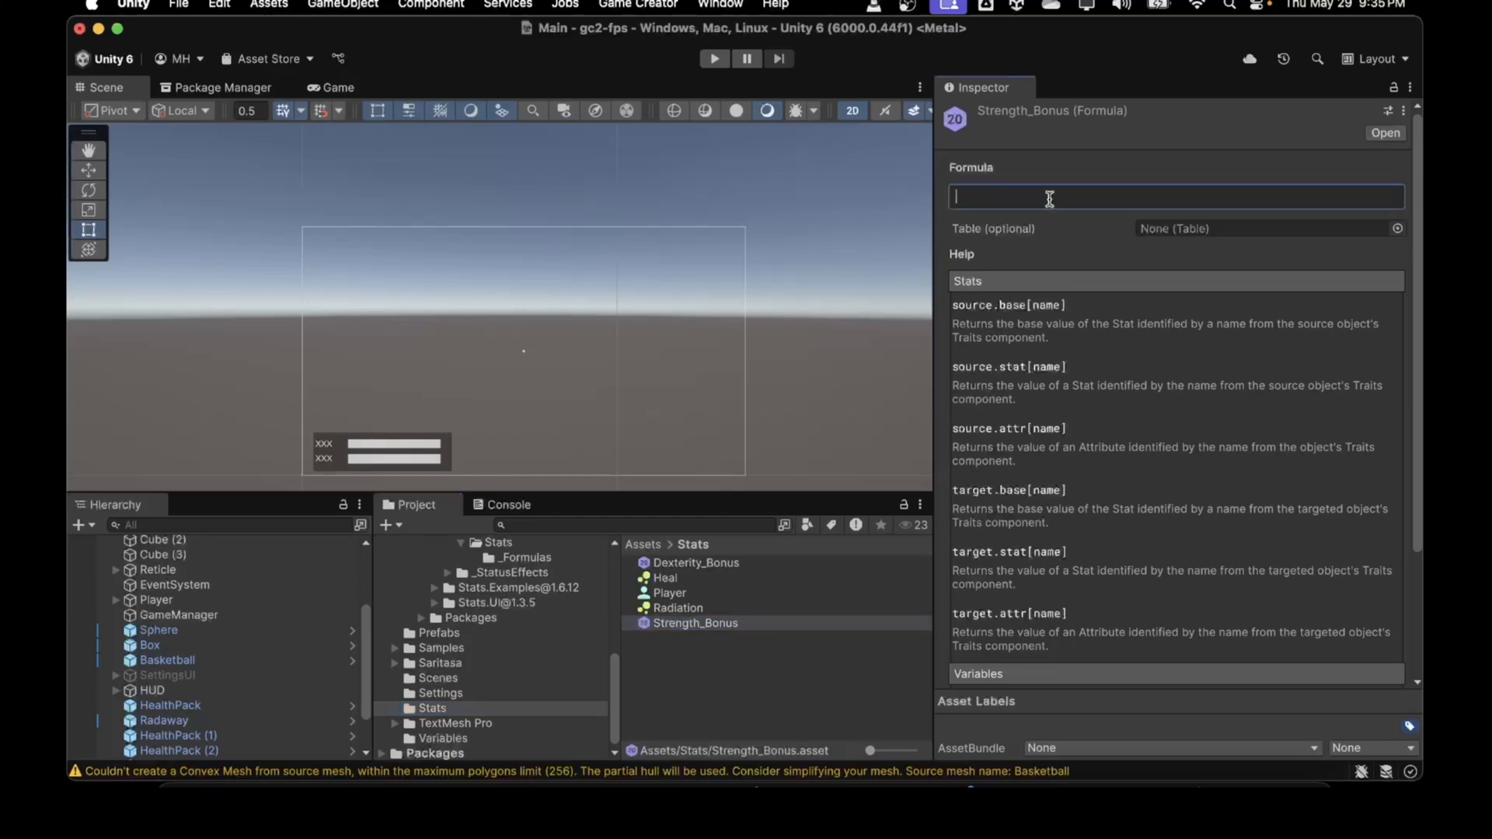
key("super+v")
left_click(673, 563)
left_click(1025, 199)
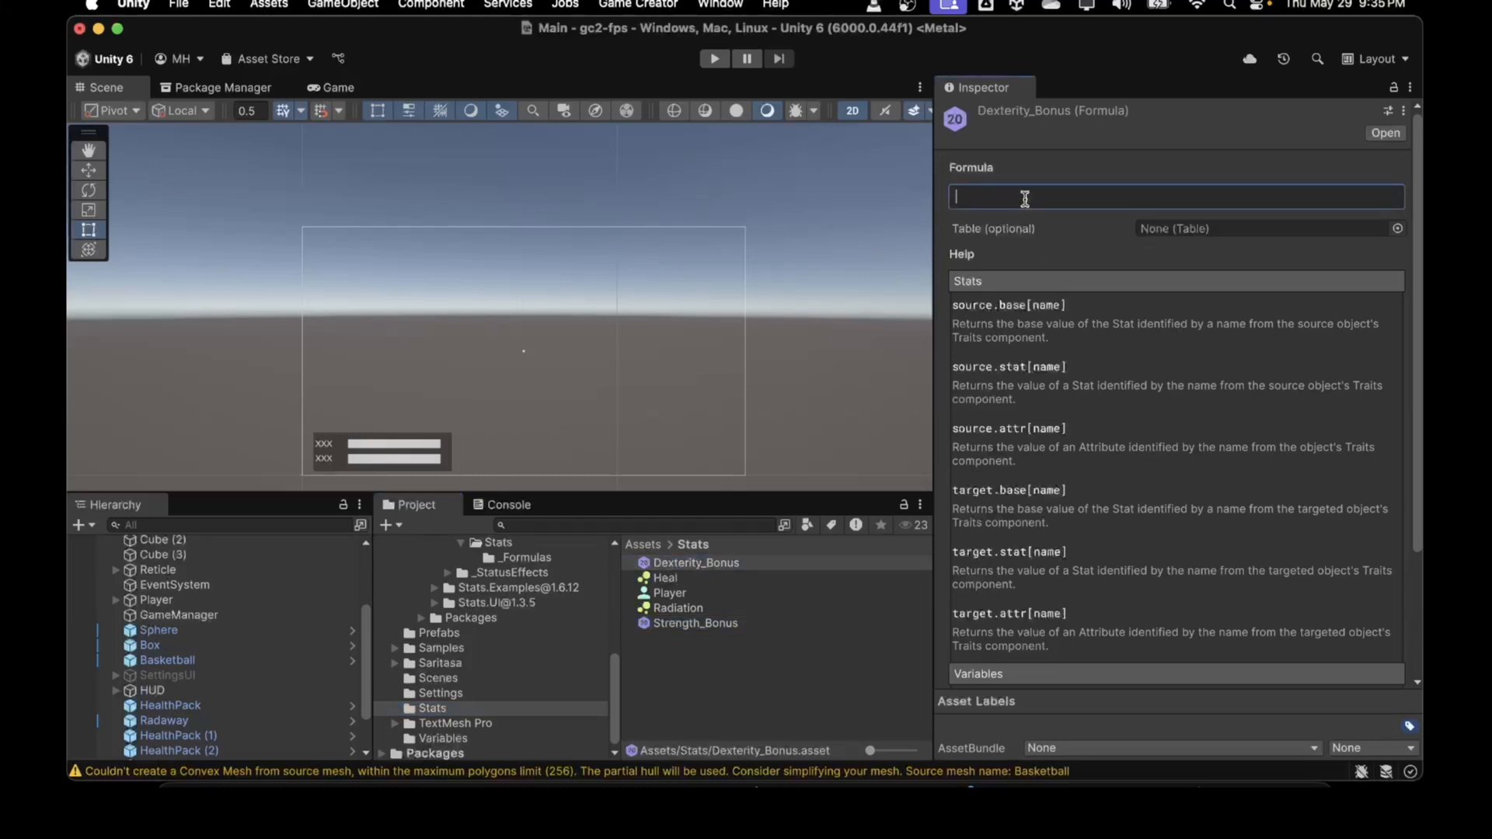
key("super+v")
left_click(677, 622)
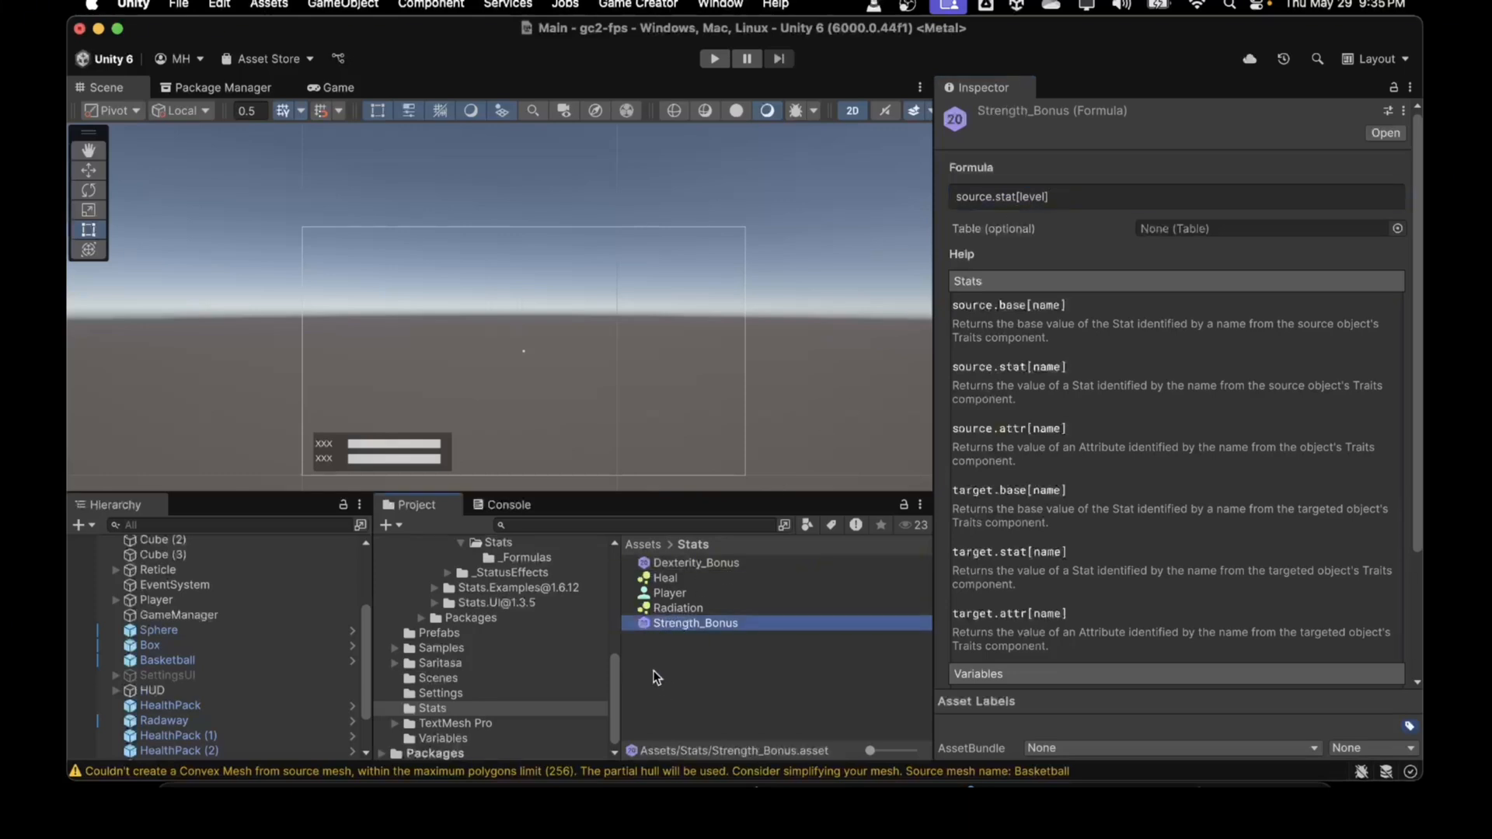
Add a Game Creator Local Name Variables component to the Player object
left_click(439, 739)
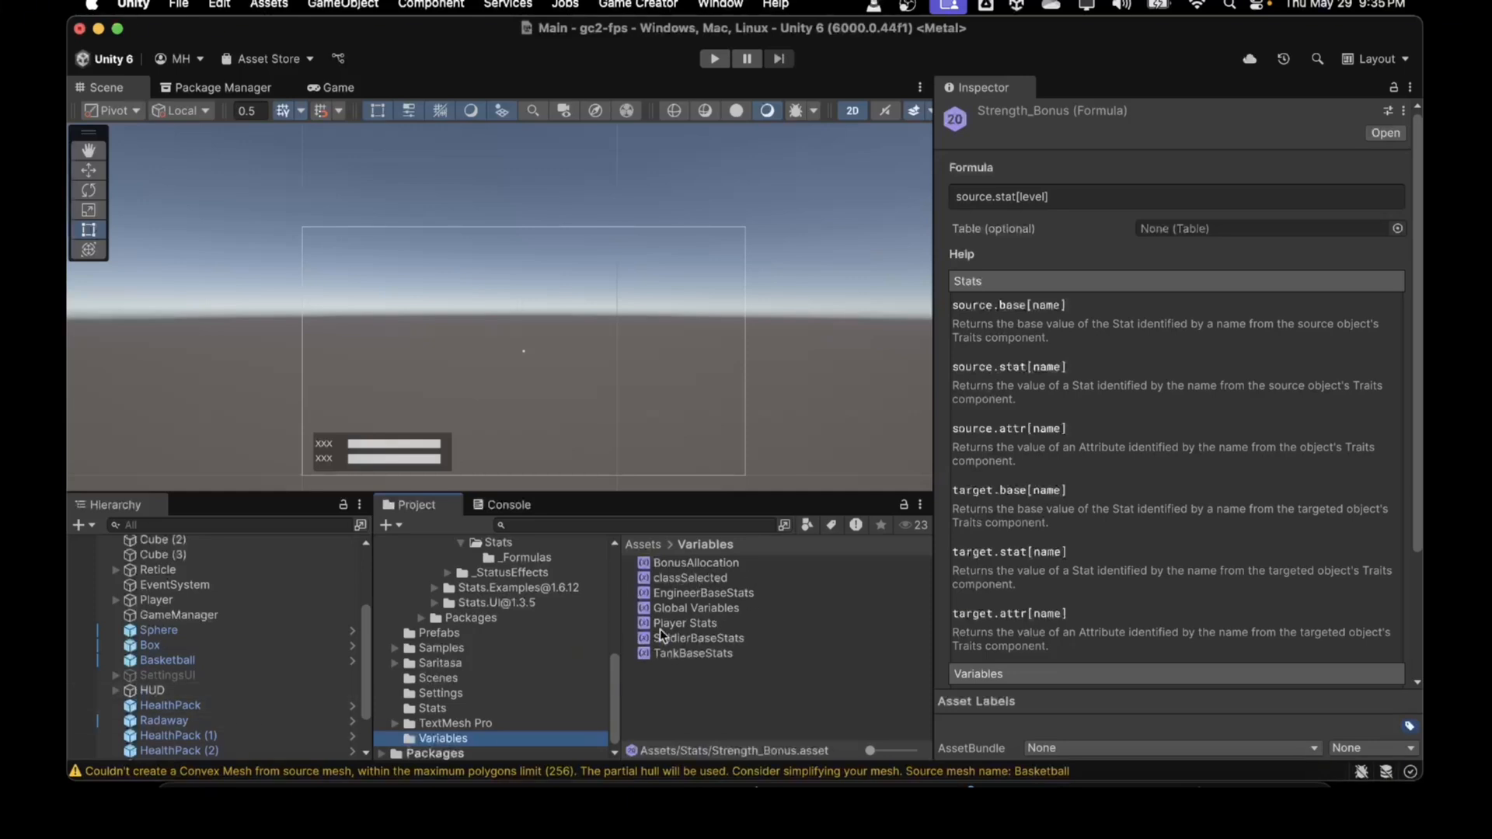
left_click(160, 600)
scroll(1026, 684, "down", 3)
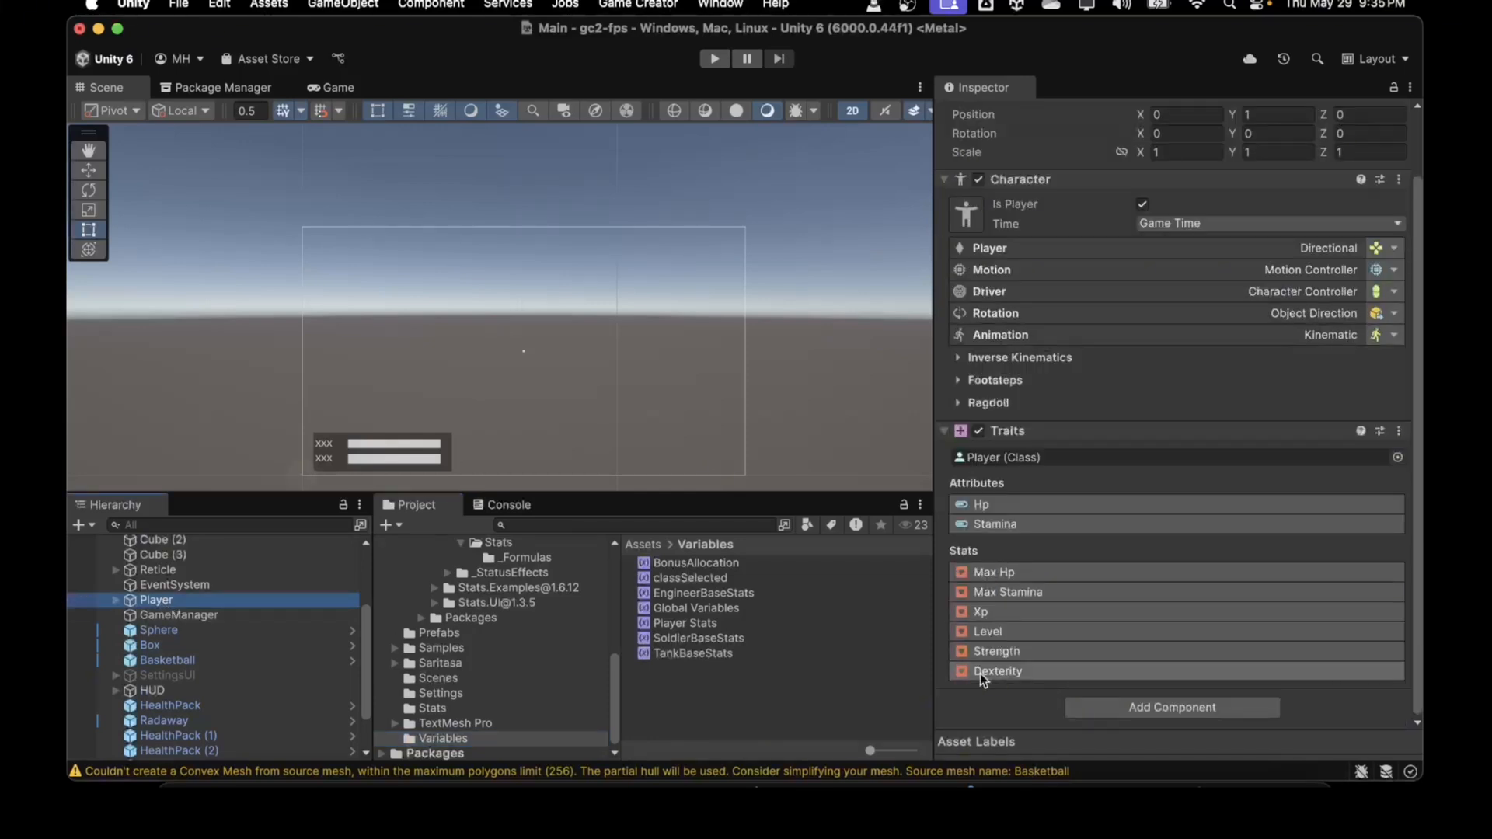
left_click(1103, 707)
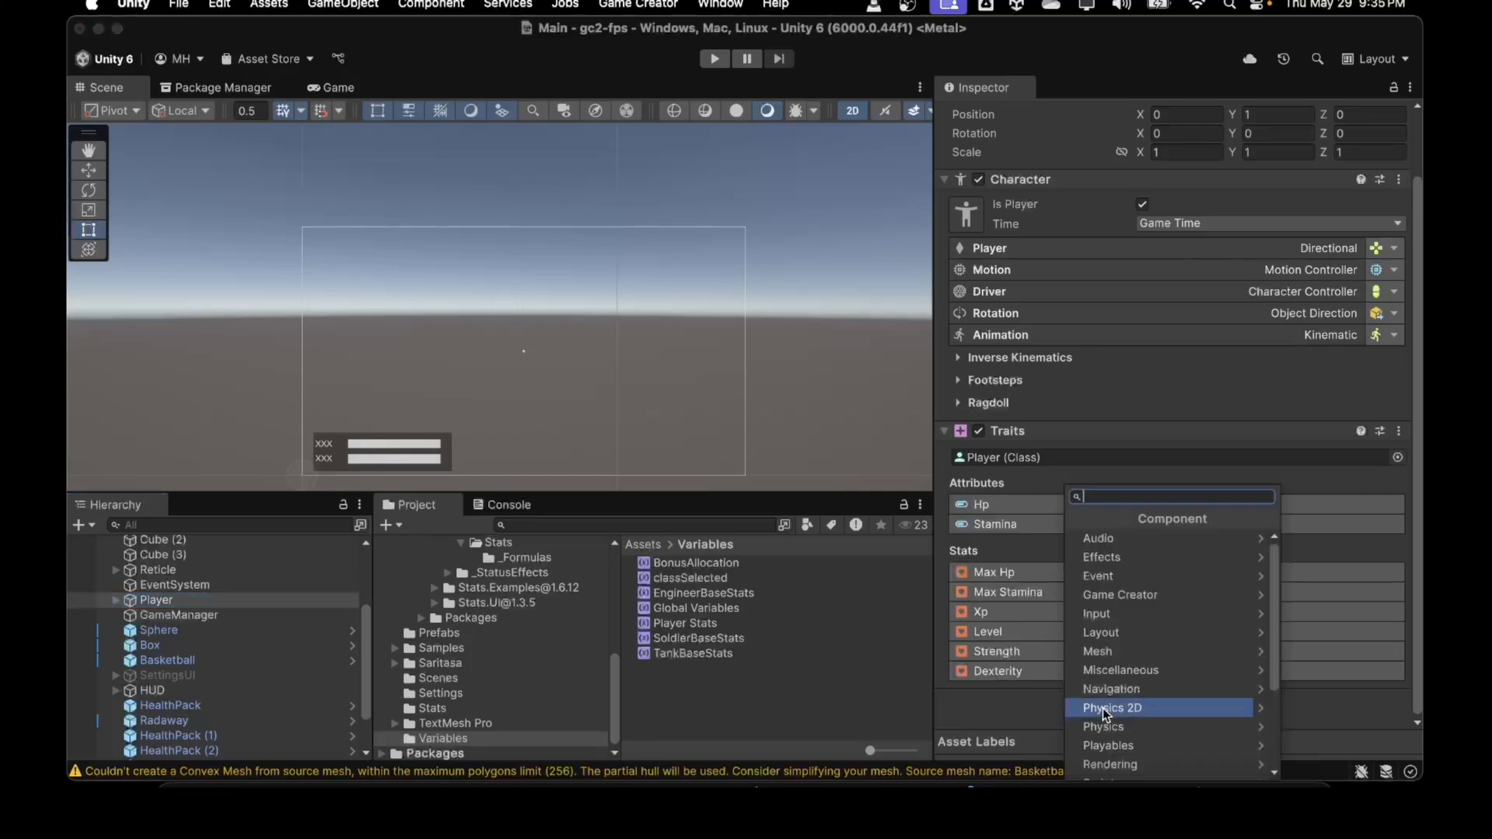
left_click(1104, 595)
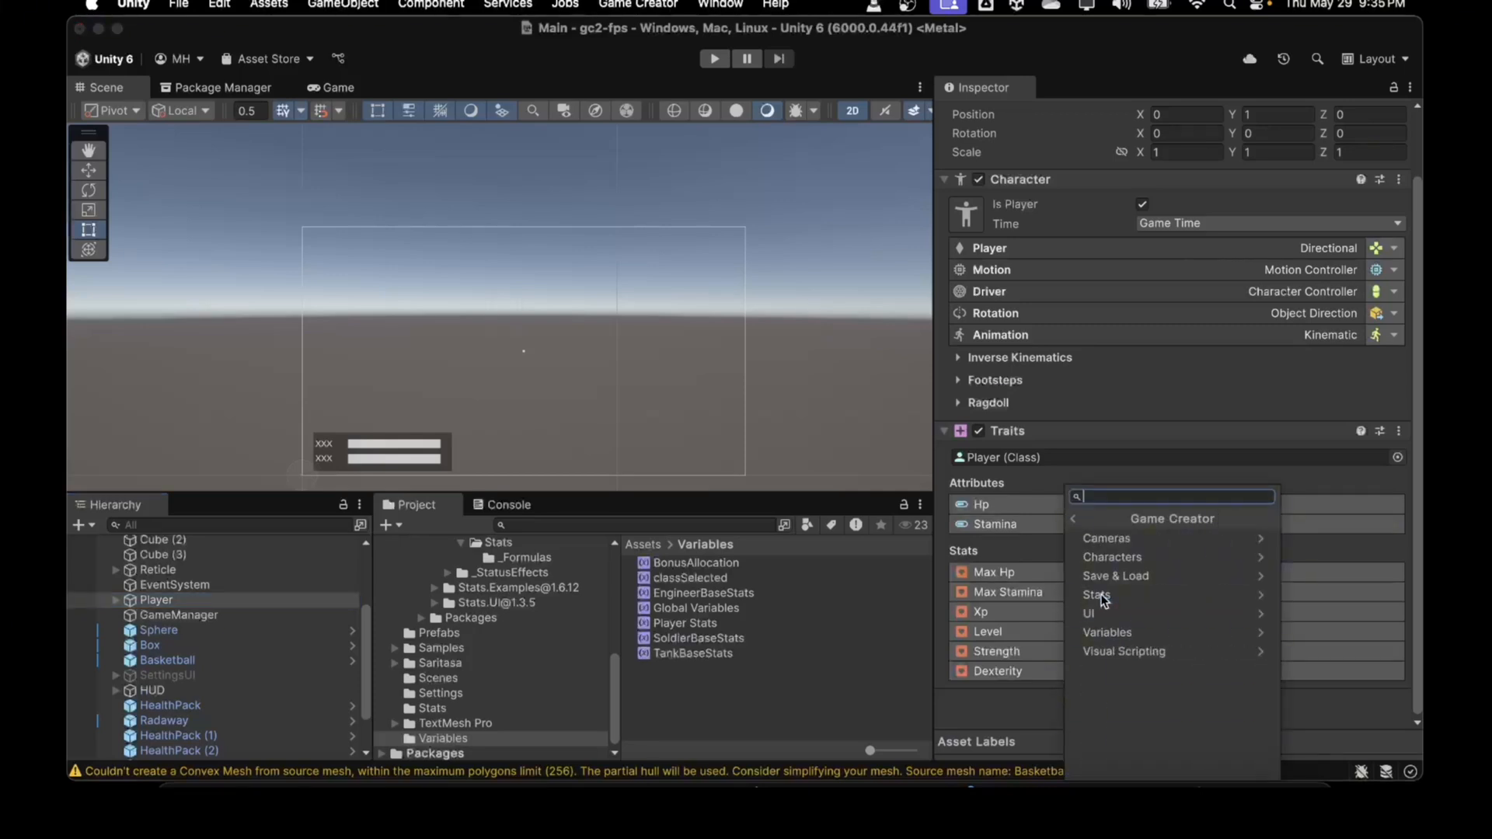
left_click(1109, 634)
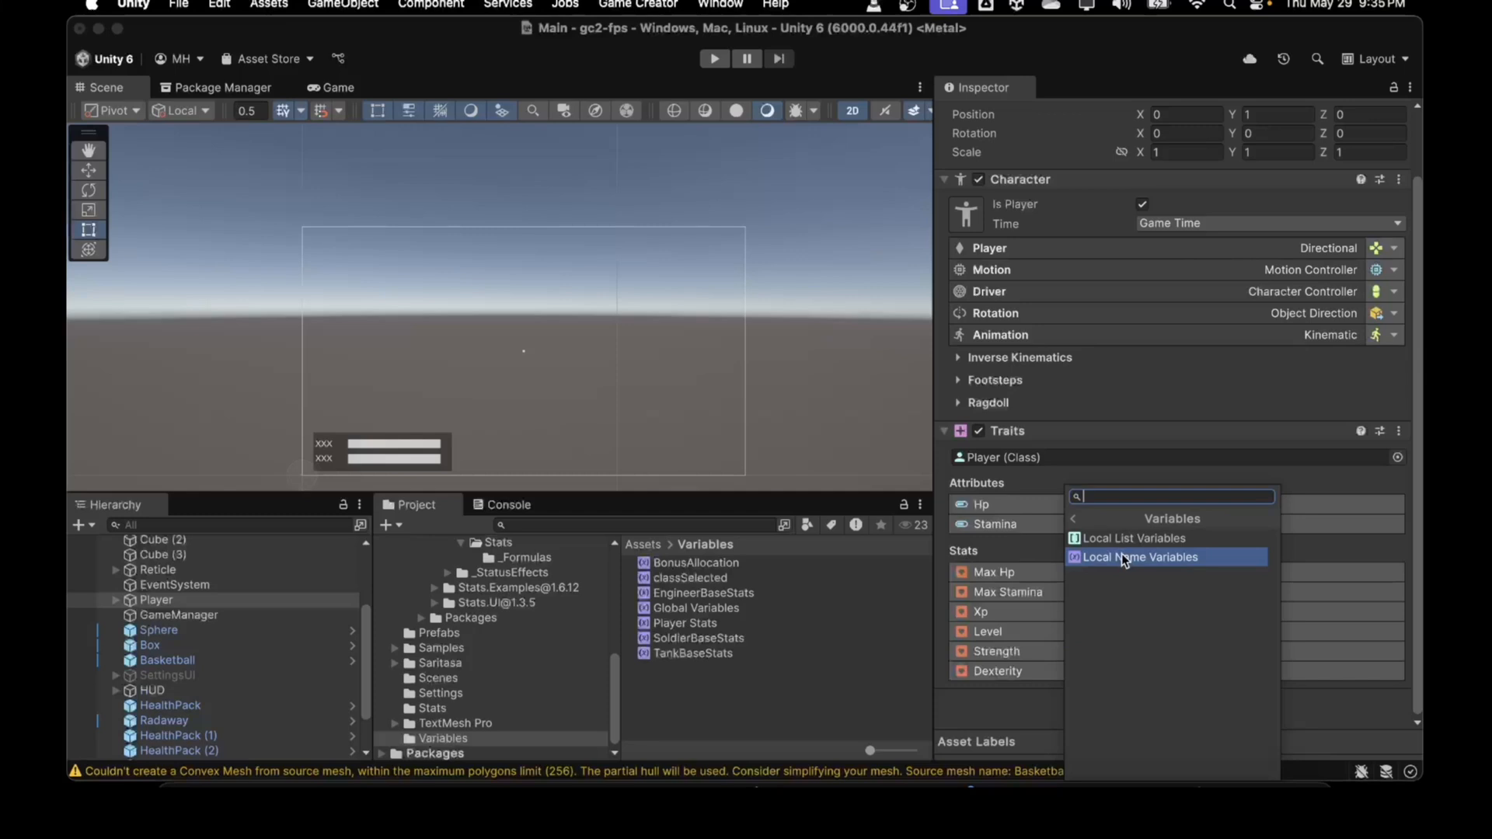
left_click(1121, 557)
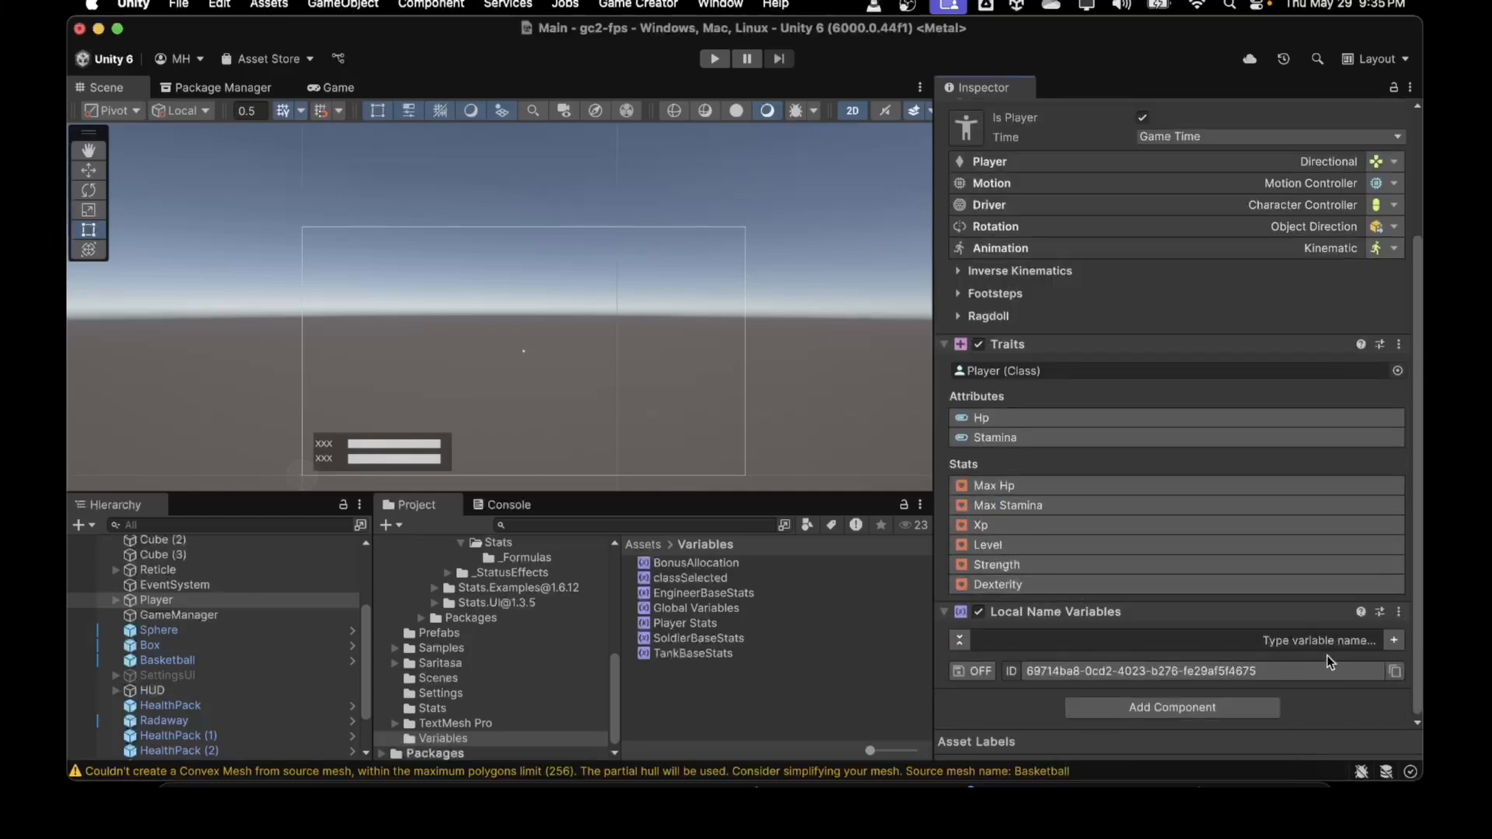
Add a local variable named strBase to the Player and set its value type to Number
left_click(1312, 639)
type("strBase")
left_click(1395, 639)
left_click(1191, 636)
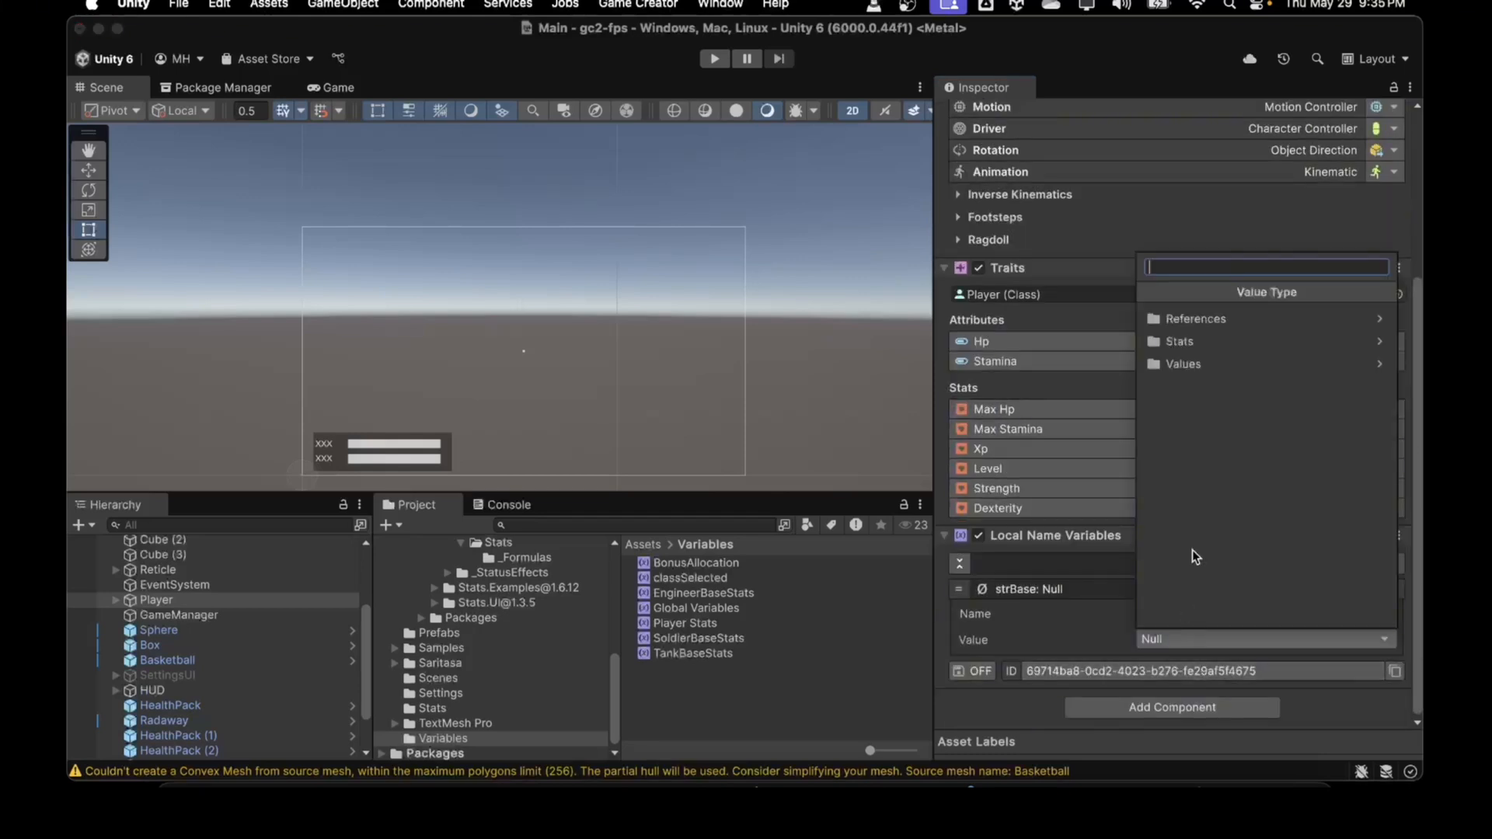
left_click(1188, 365)
left_click(1187, 386)
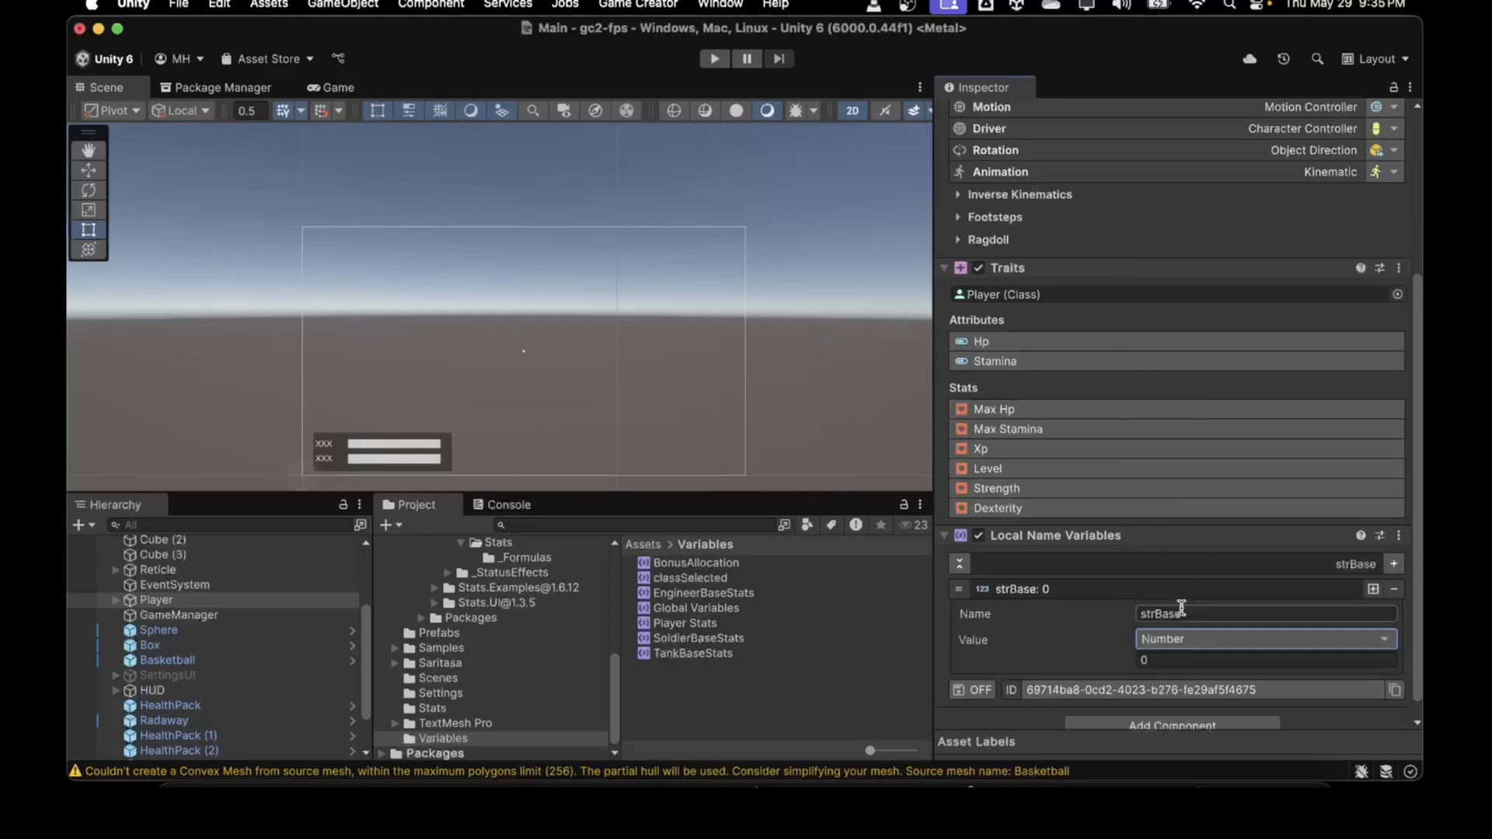
left_click(1201, 588)
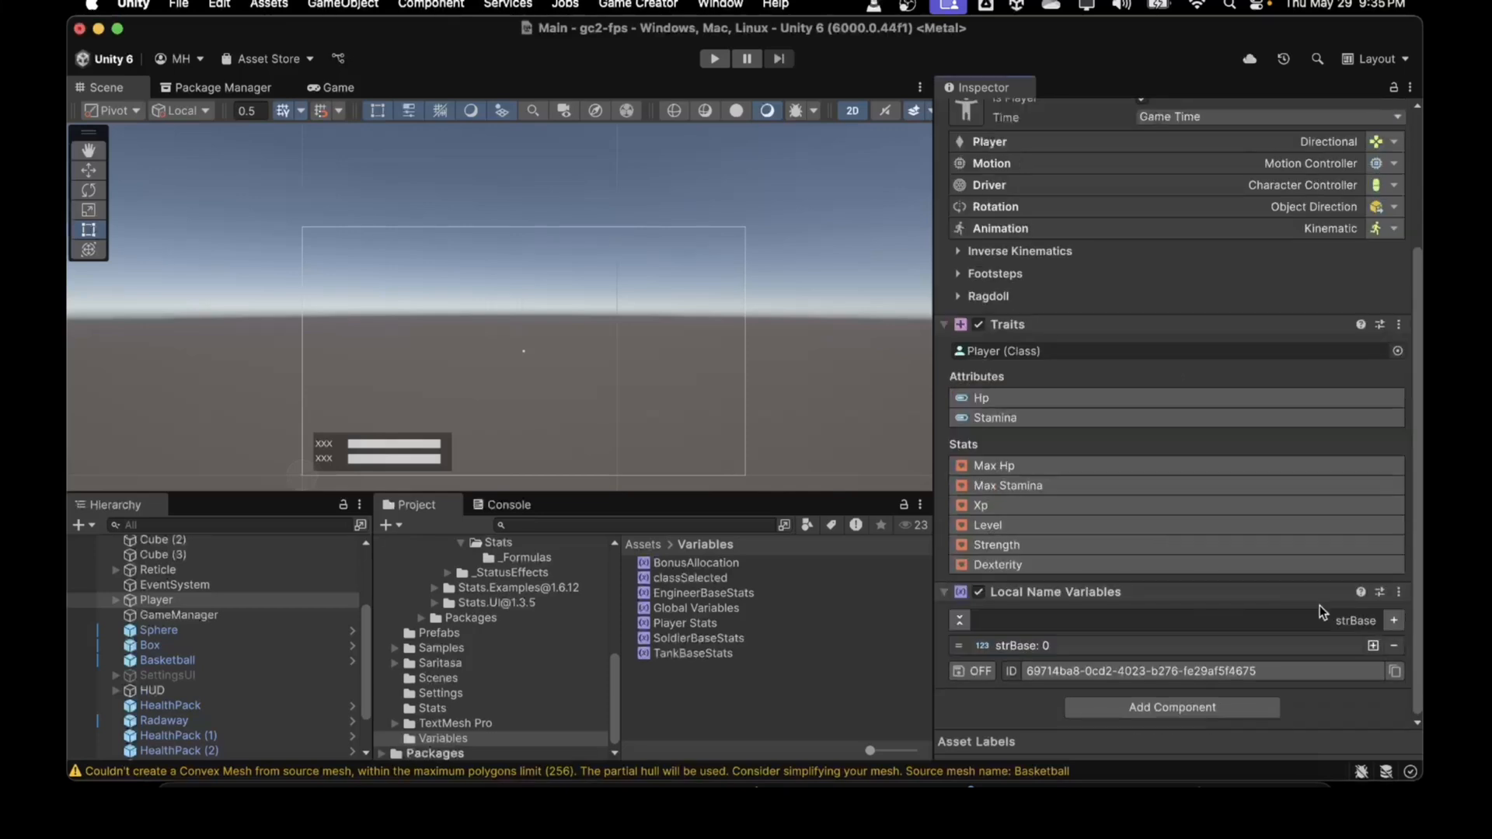
Duplicate the strBase variable three times in the Player's Local Name Variables
left_click(1373, 646)
left_click(1374, 666)
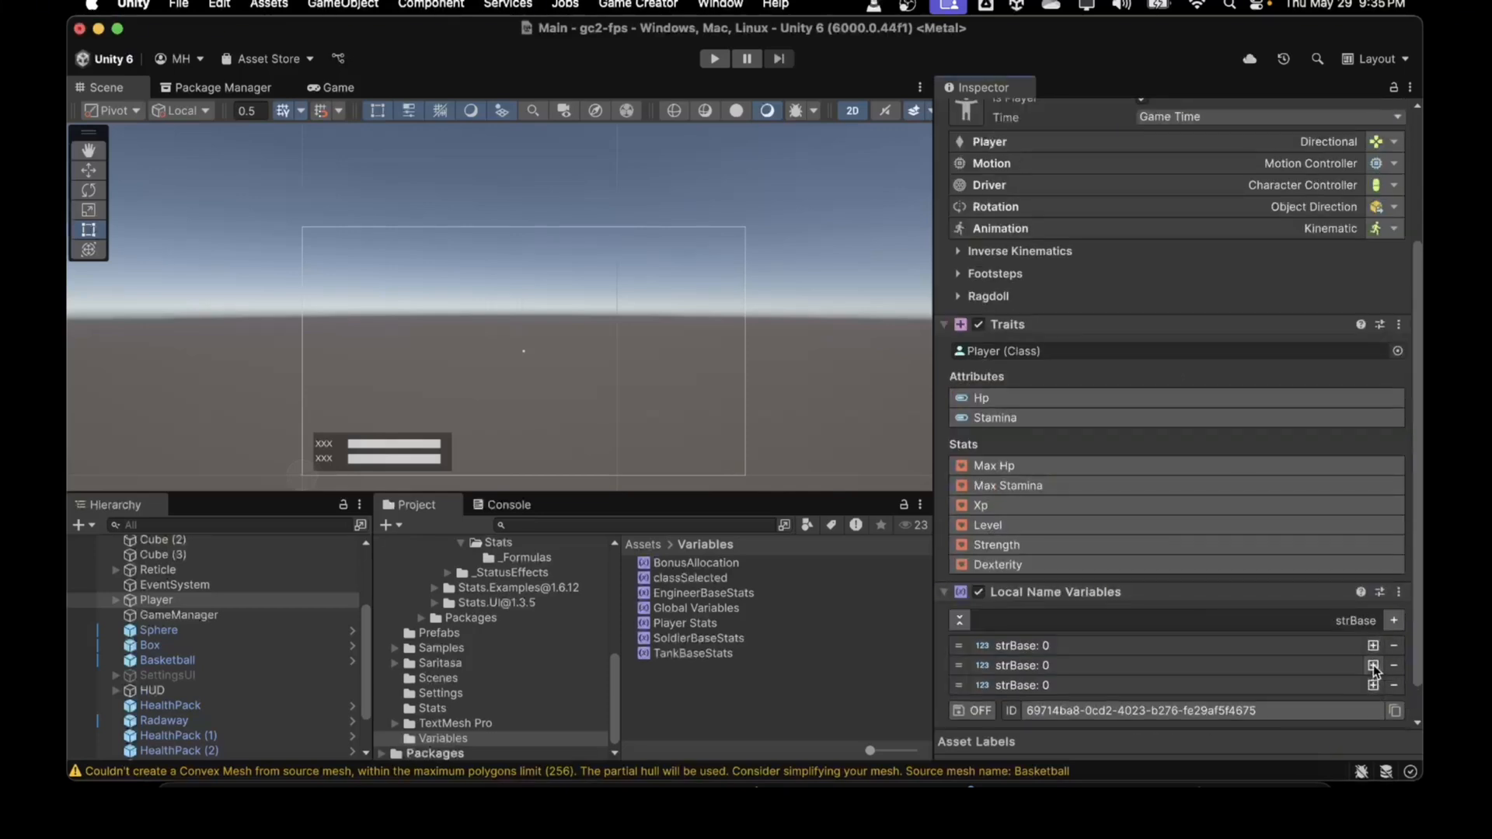
left_click(1373, 684)
scroll(1142, 619, "down", 2)
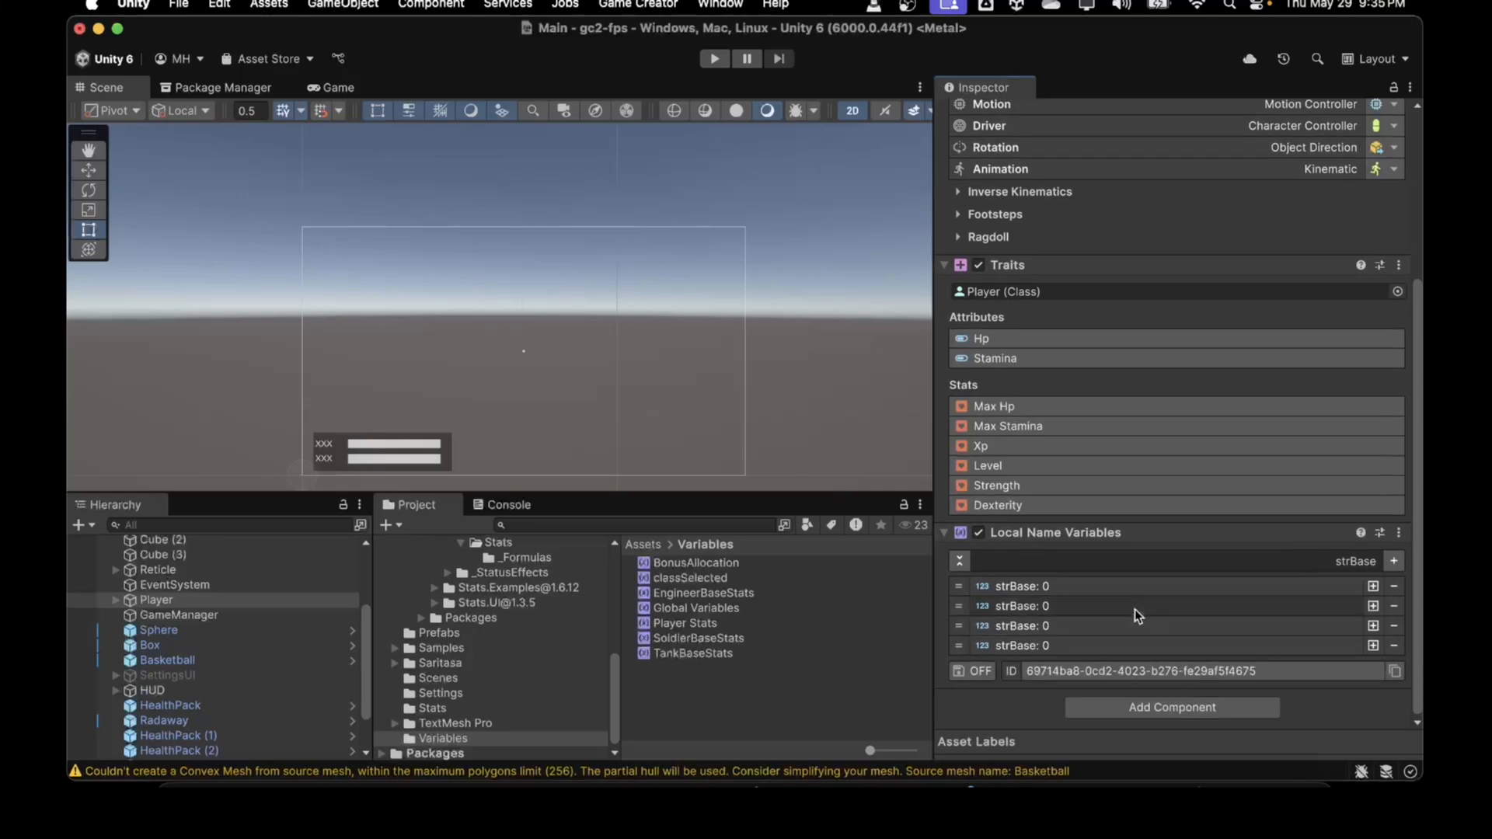
Rename the second local variable to dexBase and the third to strBonus
left_click(1134, 608)
left_click_drag(1158, 630, 1097, 632)
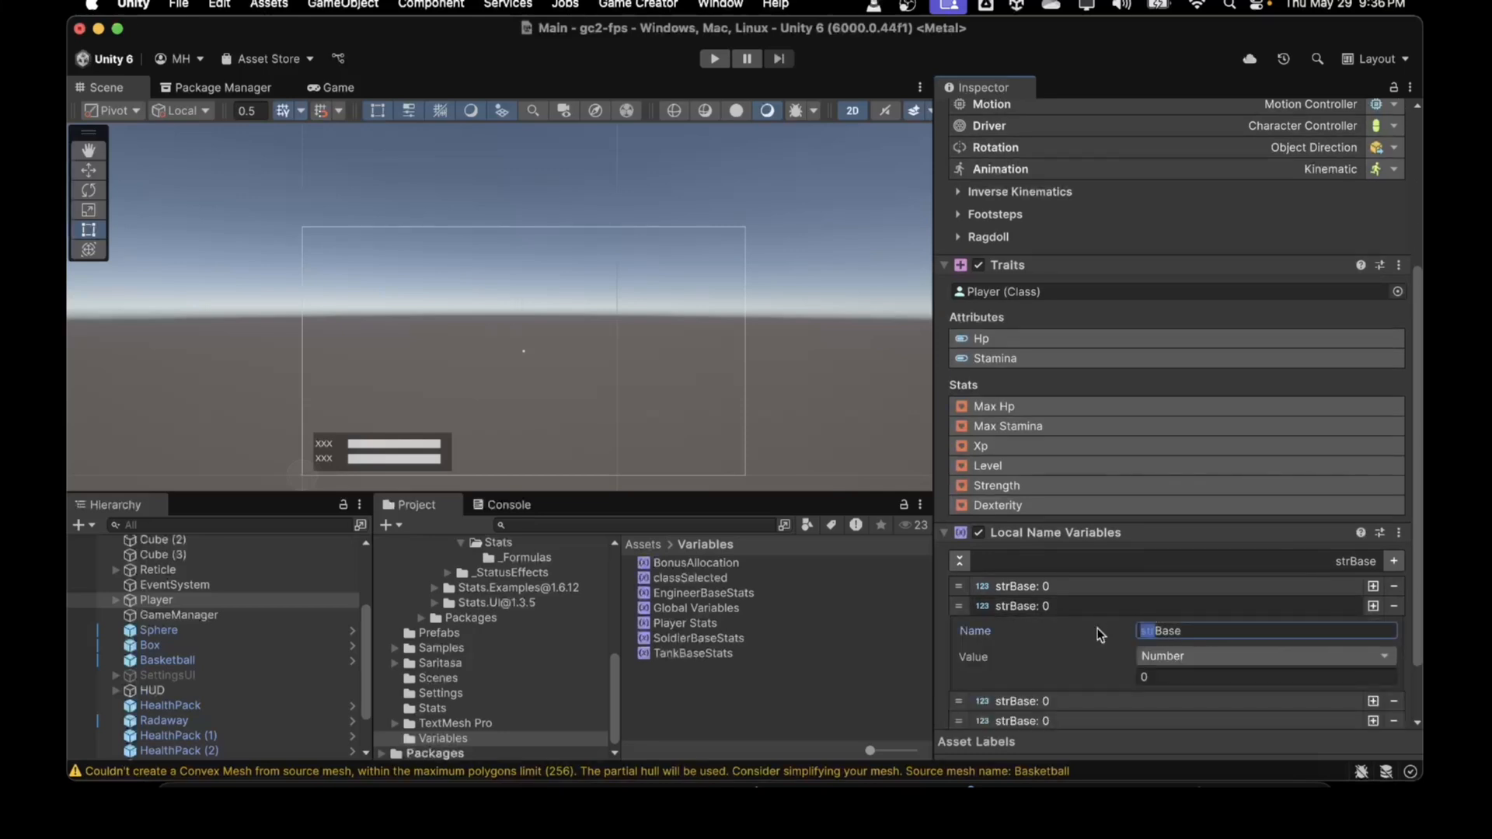
type("dex")
left_click(1127, 611)
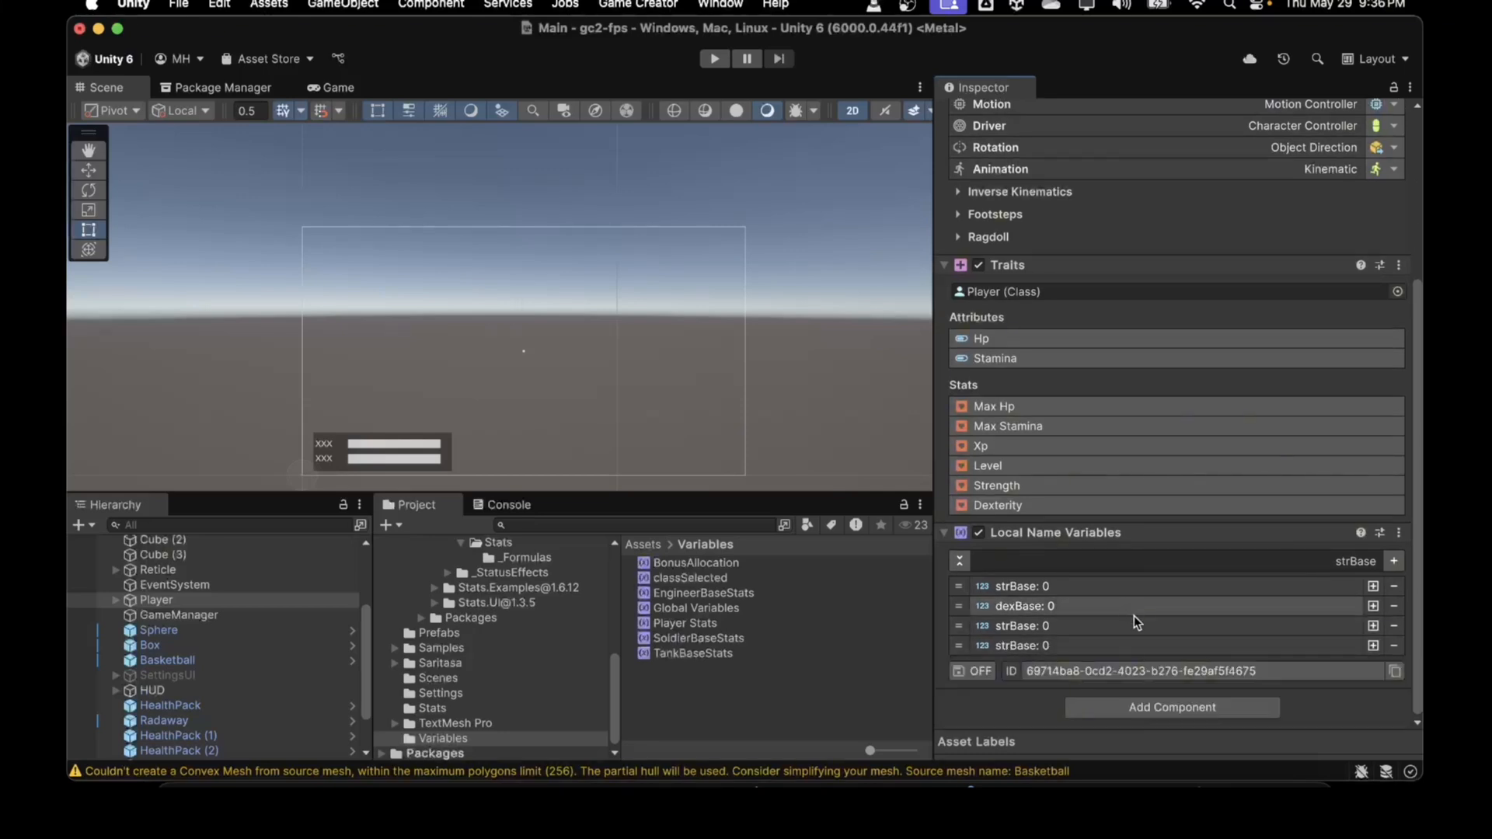
left_click(1133, 627)
left_click_drag(1163, 650, 1215, 648)
type("onus")
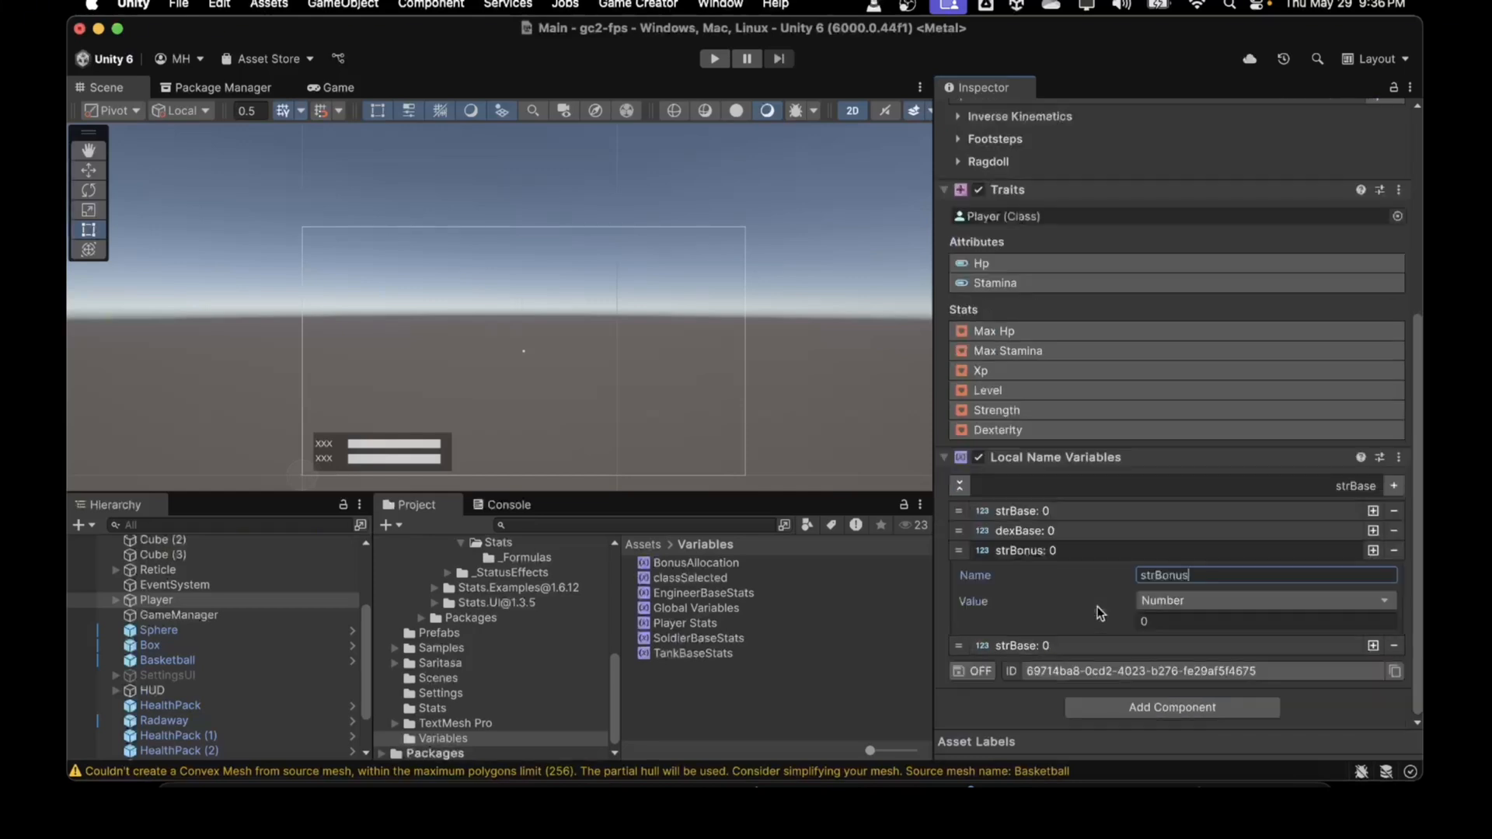
Rename the fourth local variable to dexBonus and collapse the expanded variable entries
scroll(1099, 646, "down", 2)
left_click(1099, 646)
left_click(1155, 666)
double_click(1169, 671)
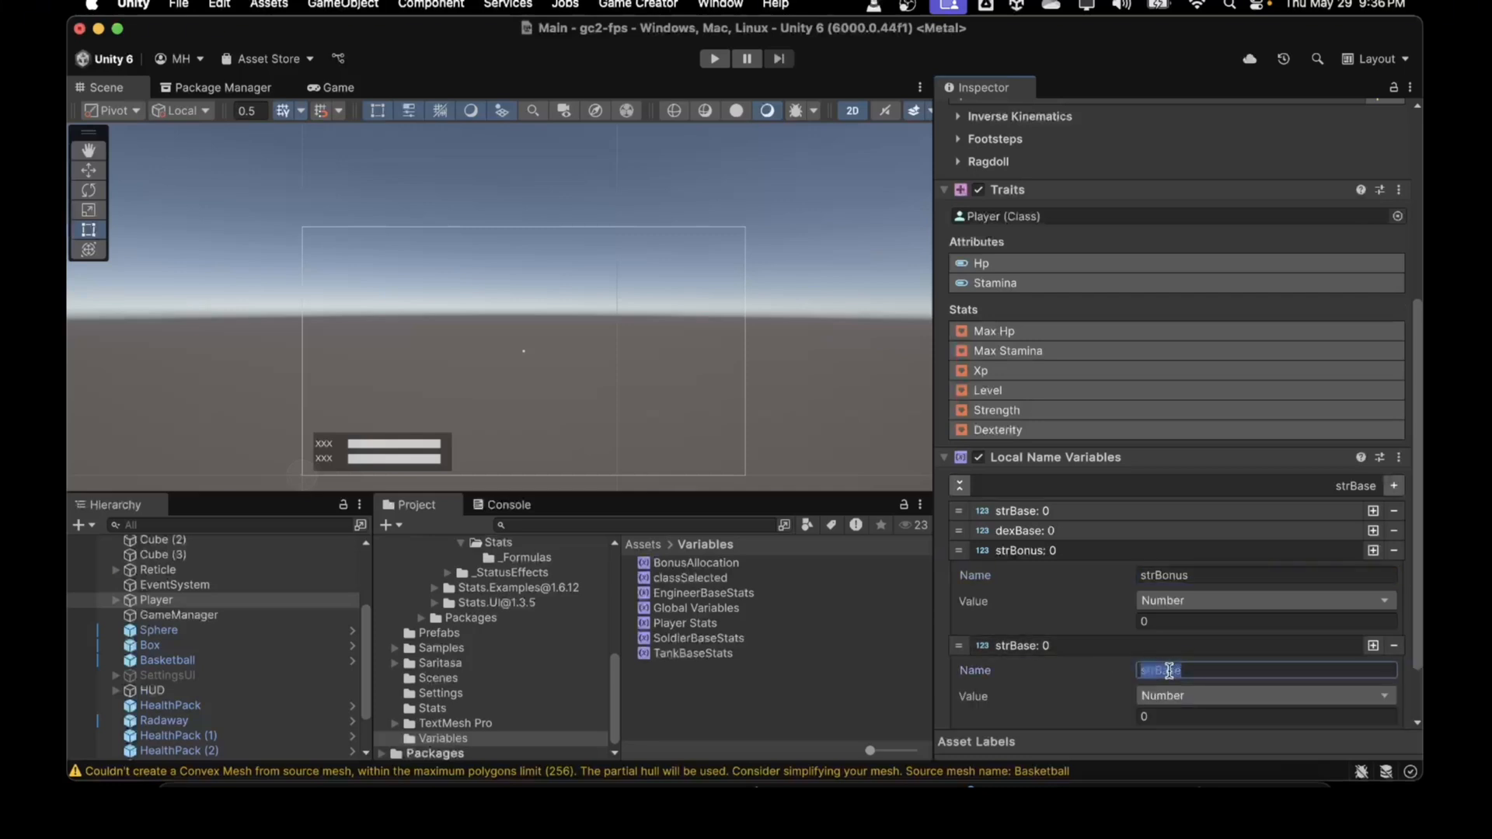
type("dexBonus")
left_click(1143, 648)
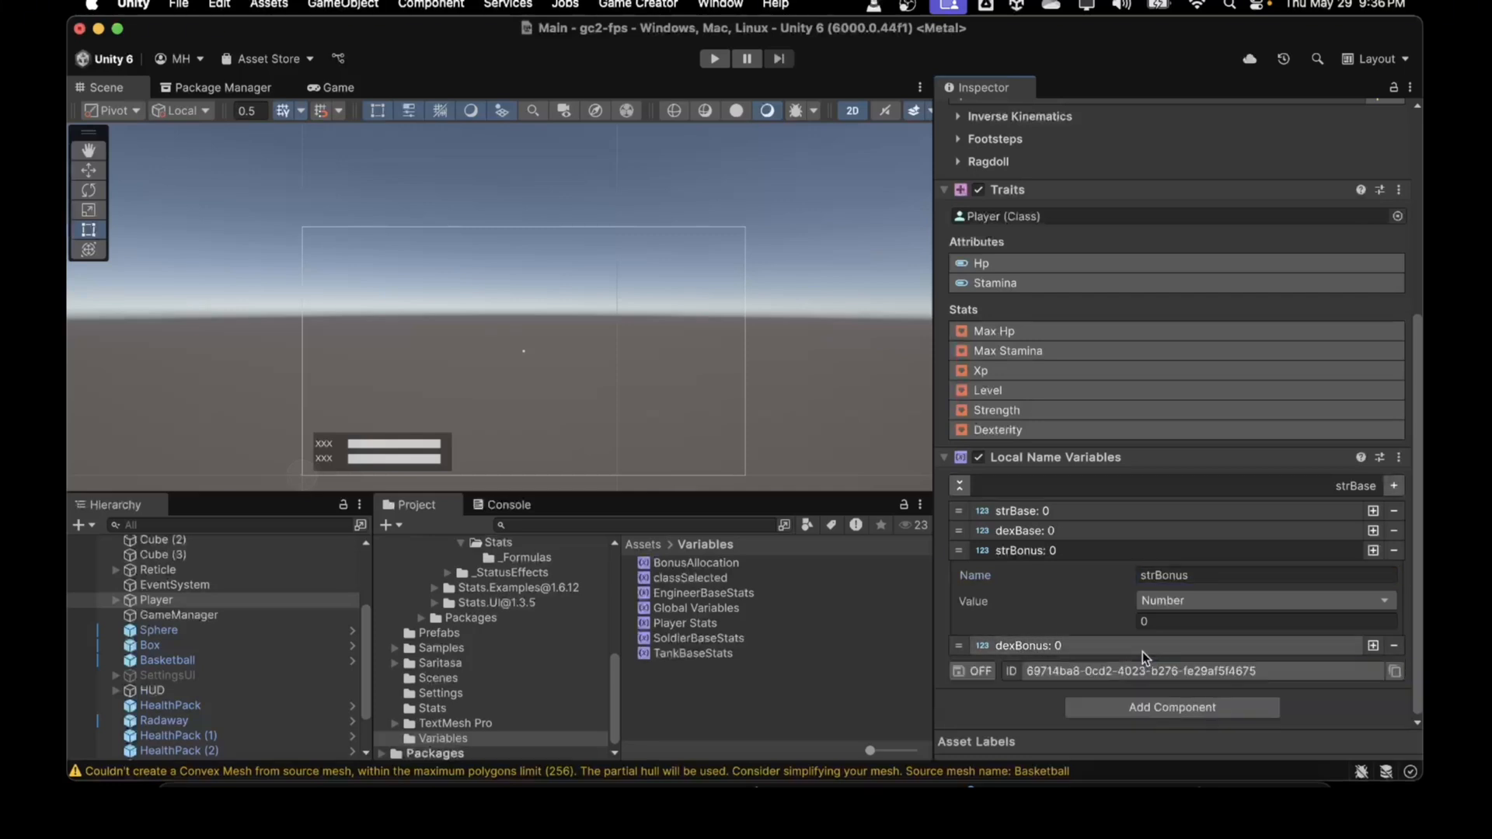
left_click(1062, 549)
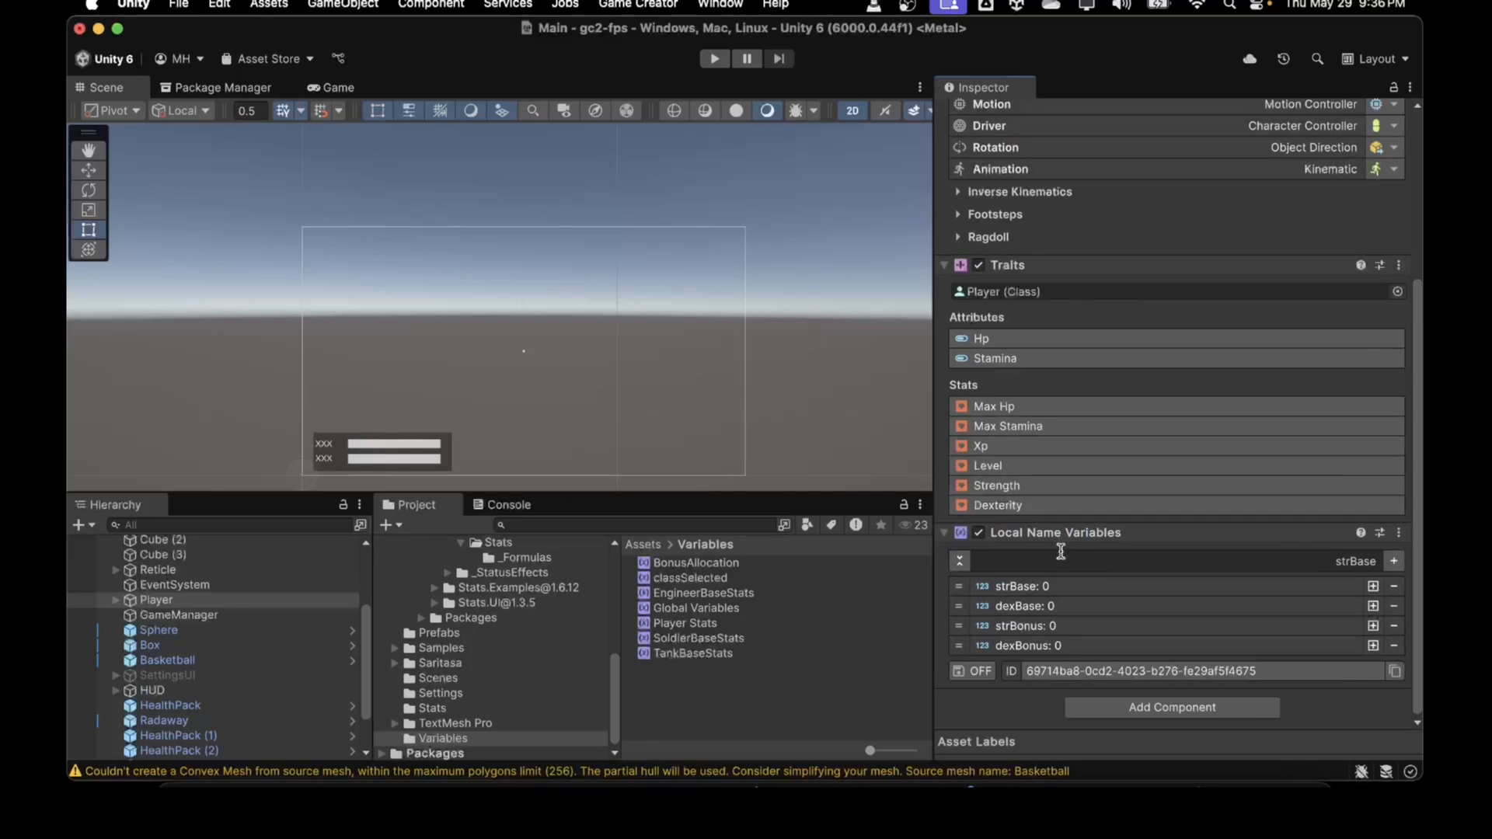
Set the Strength_Bonus formula in the Stats folder to source.var[strBase] + source.var[strBonus] + source.stat[level]
left_click(427, 707)
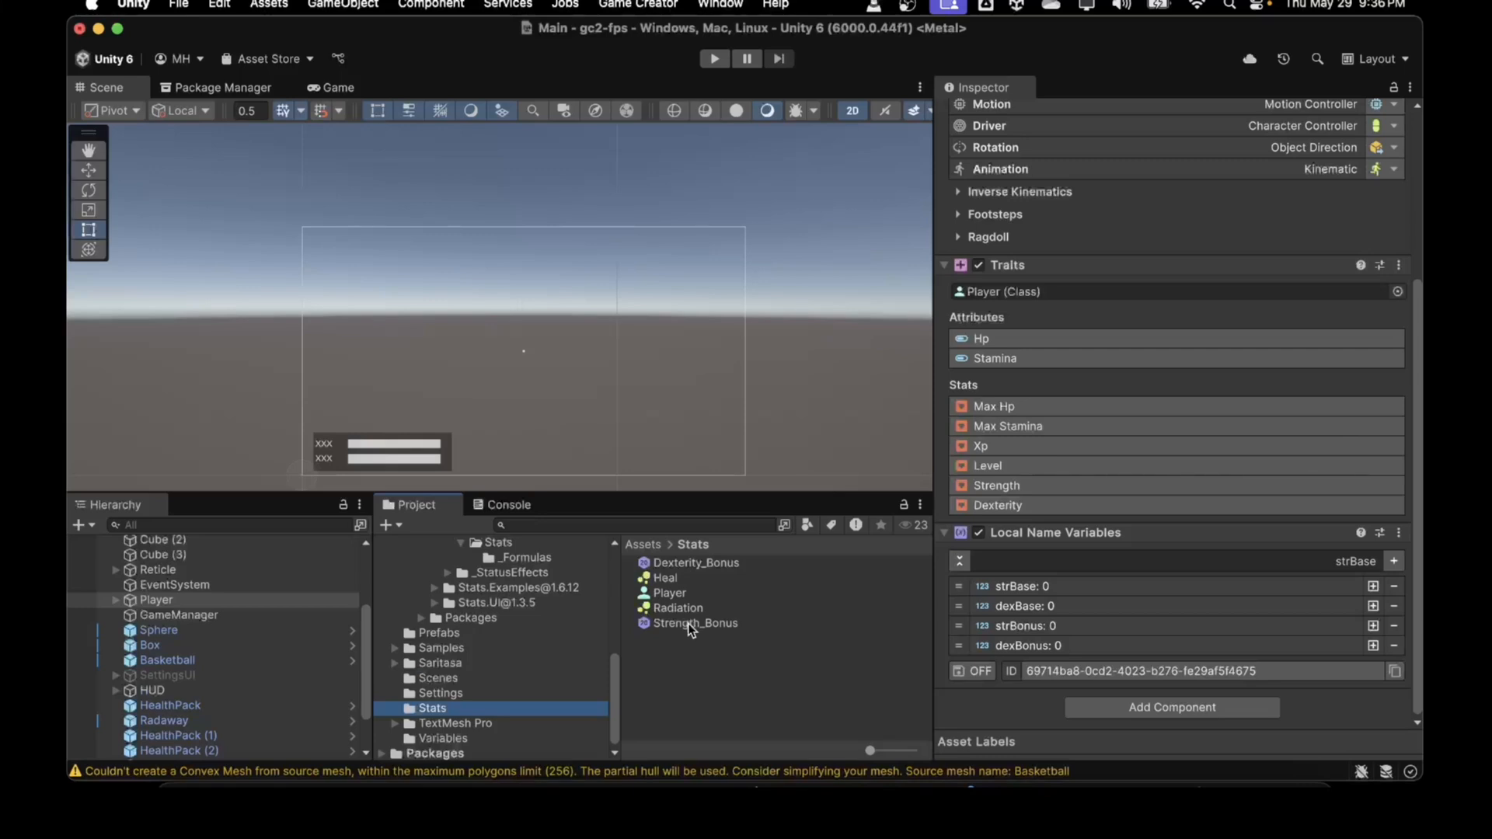
left_click(688, 624)
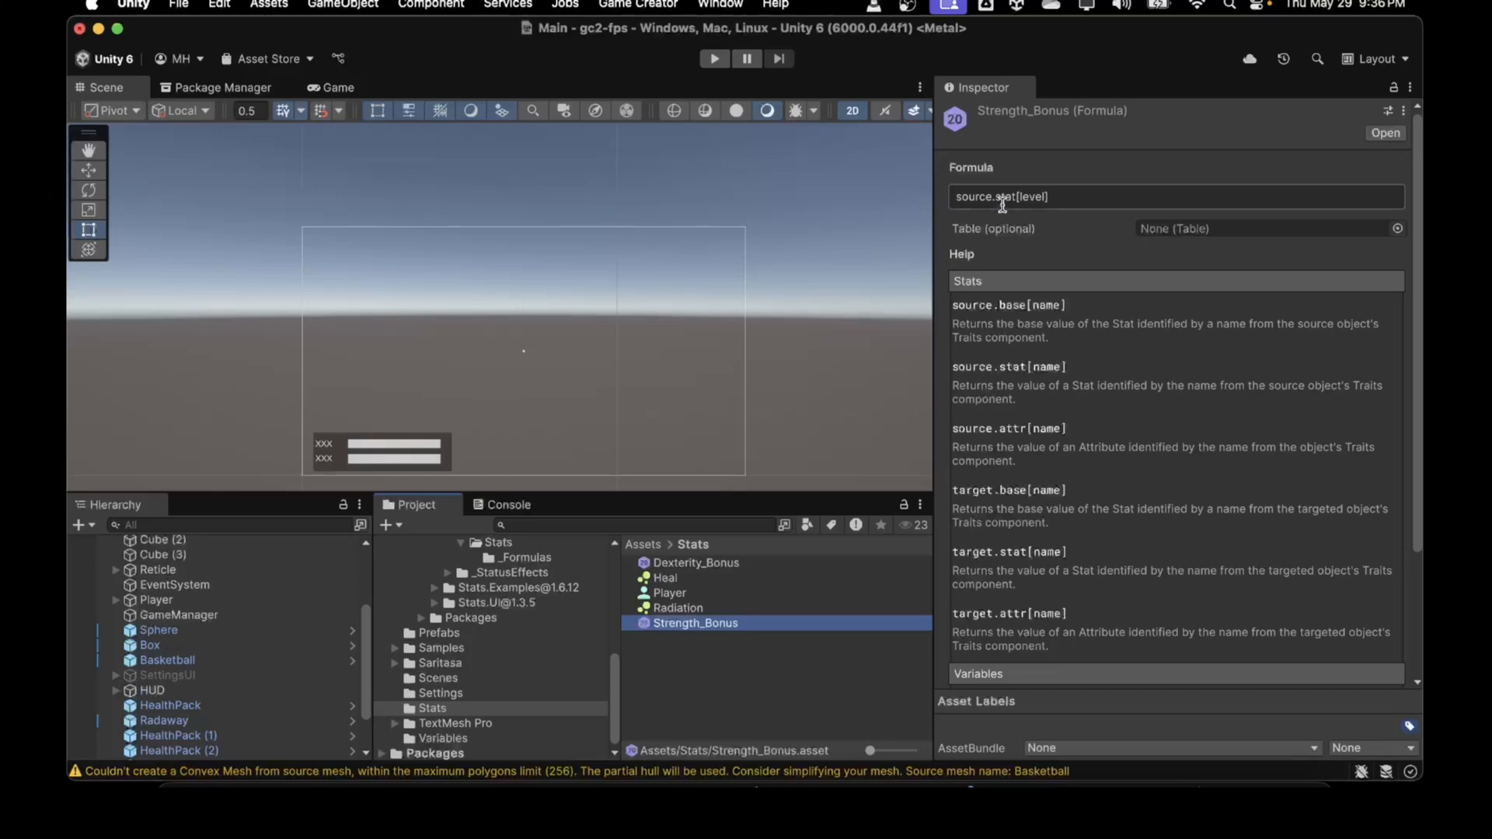
left_click(957, 196)
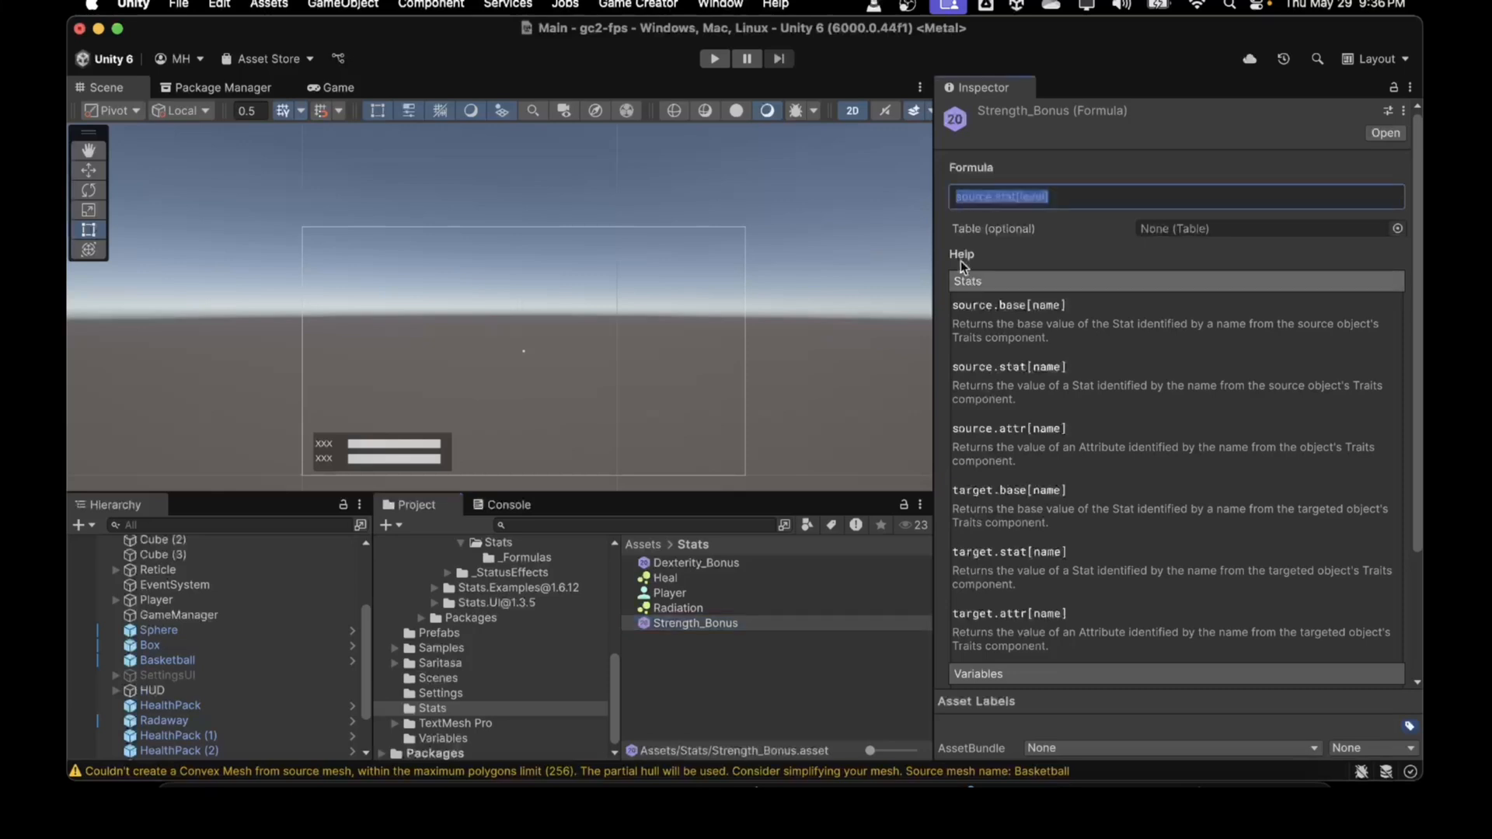
left_click(958, 197)
scroll(978, 547, "down", 2)
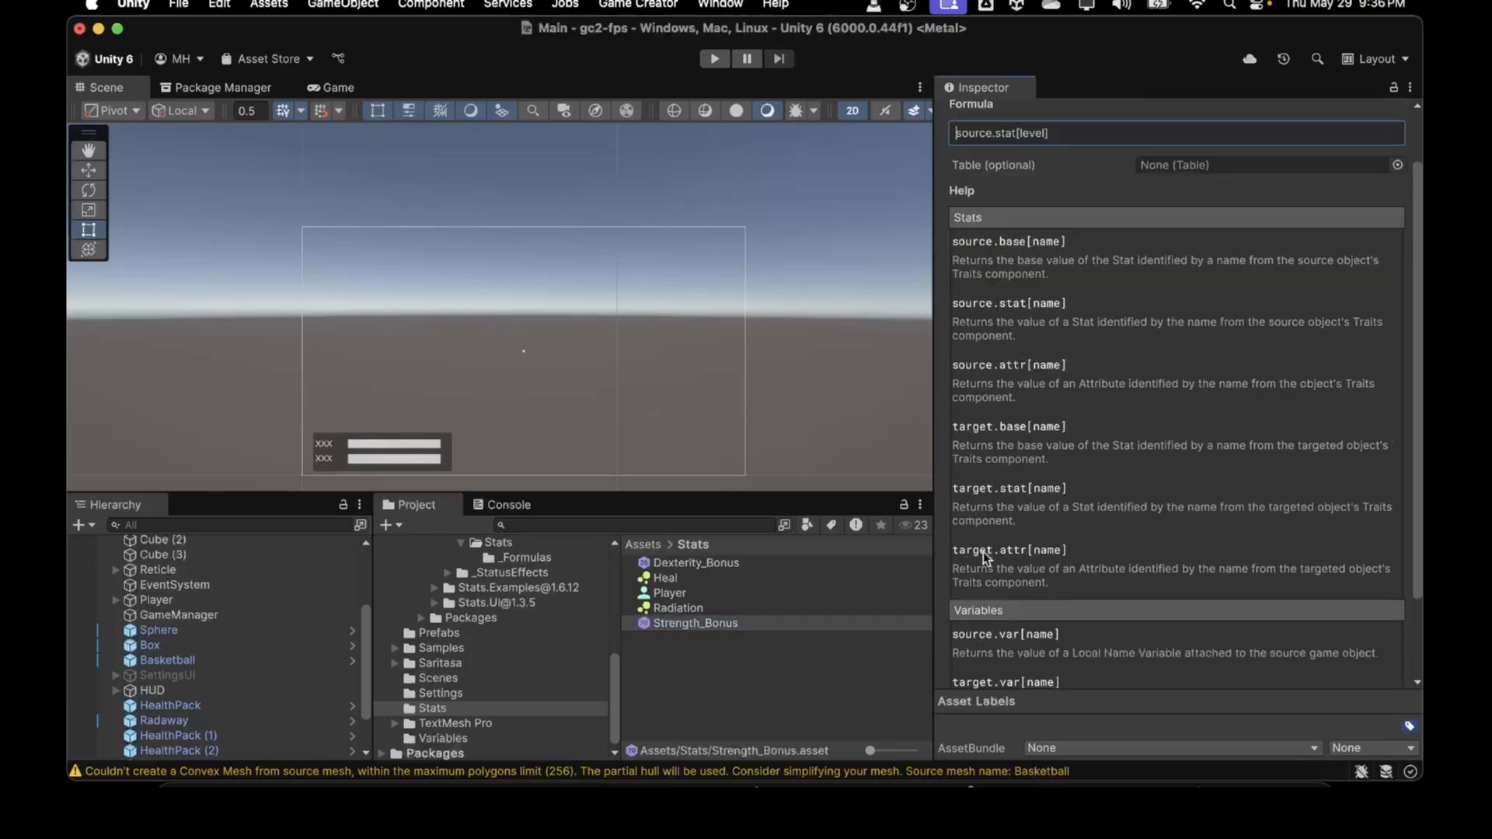
left_click(992, 213)
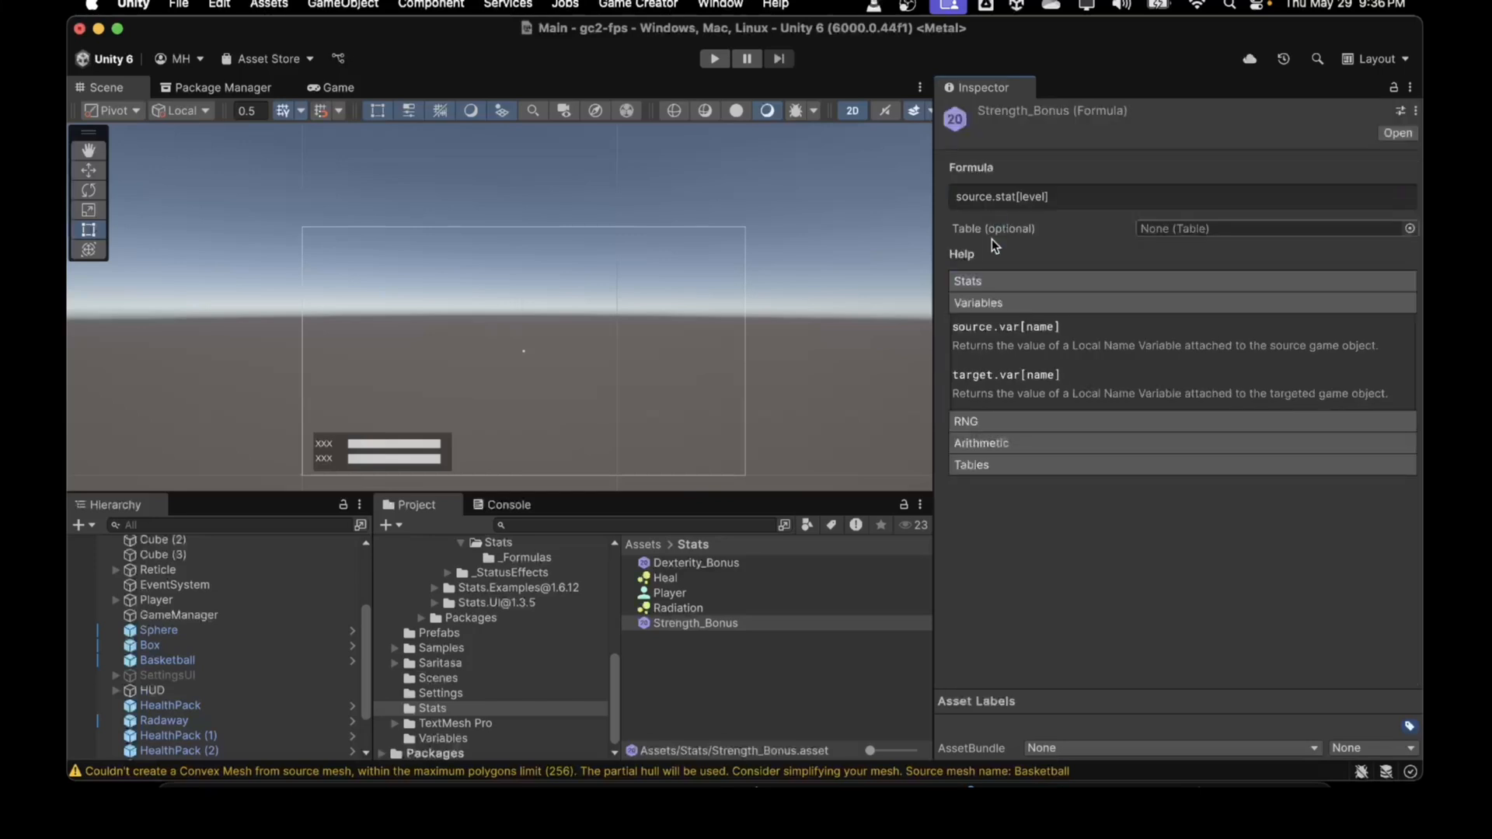
left_click(955, 194)
left_click(956, 198)
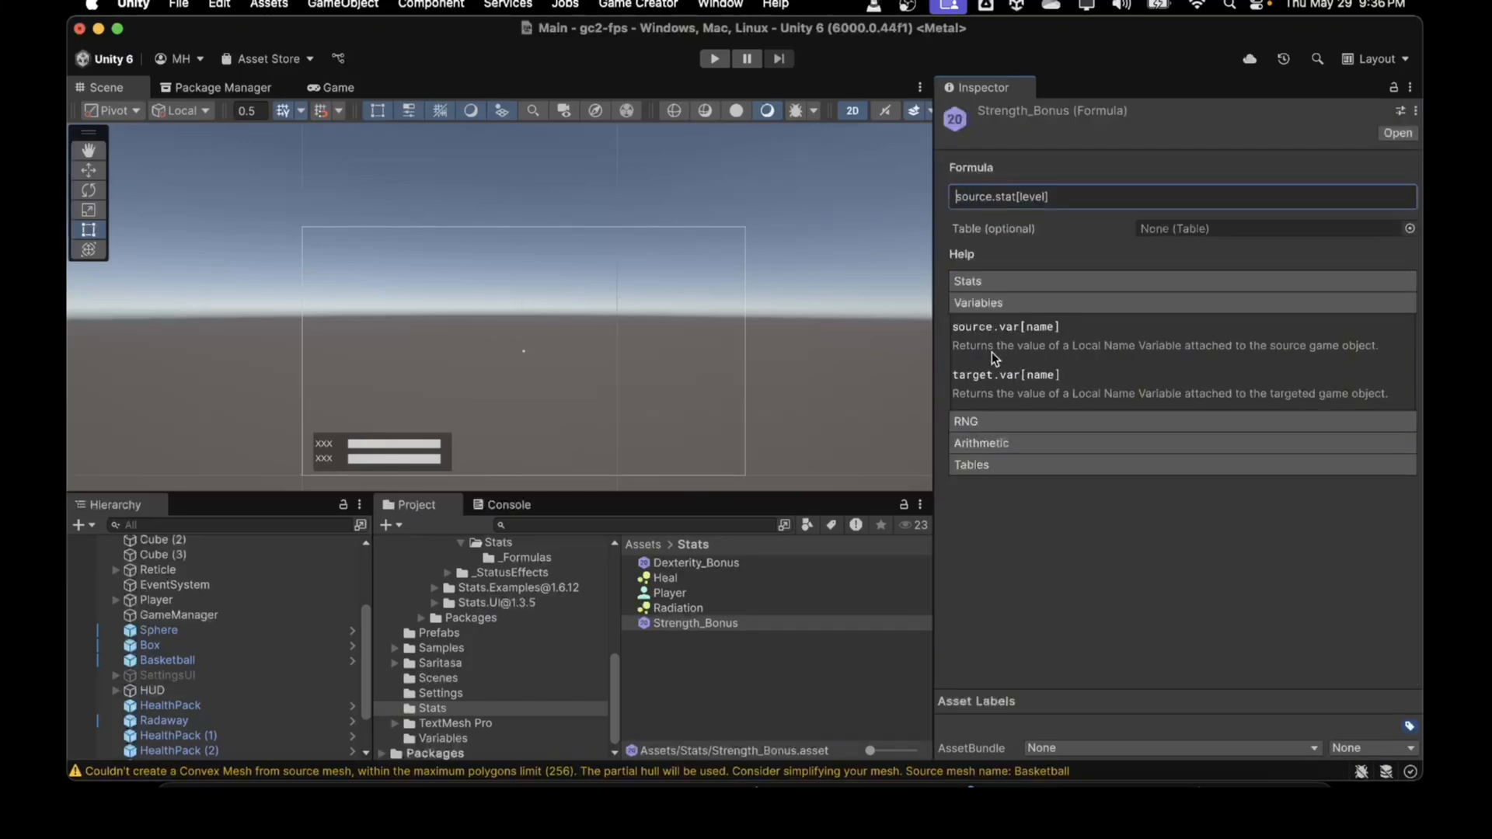
type("source.var[strBase] ")
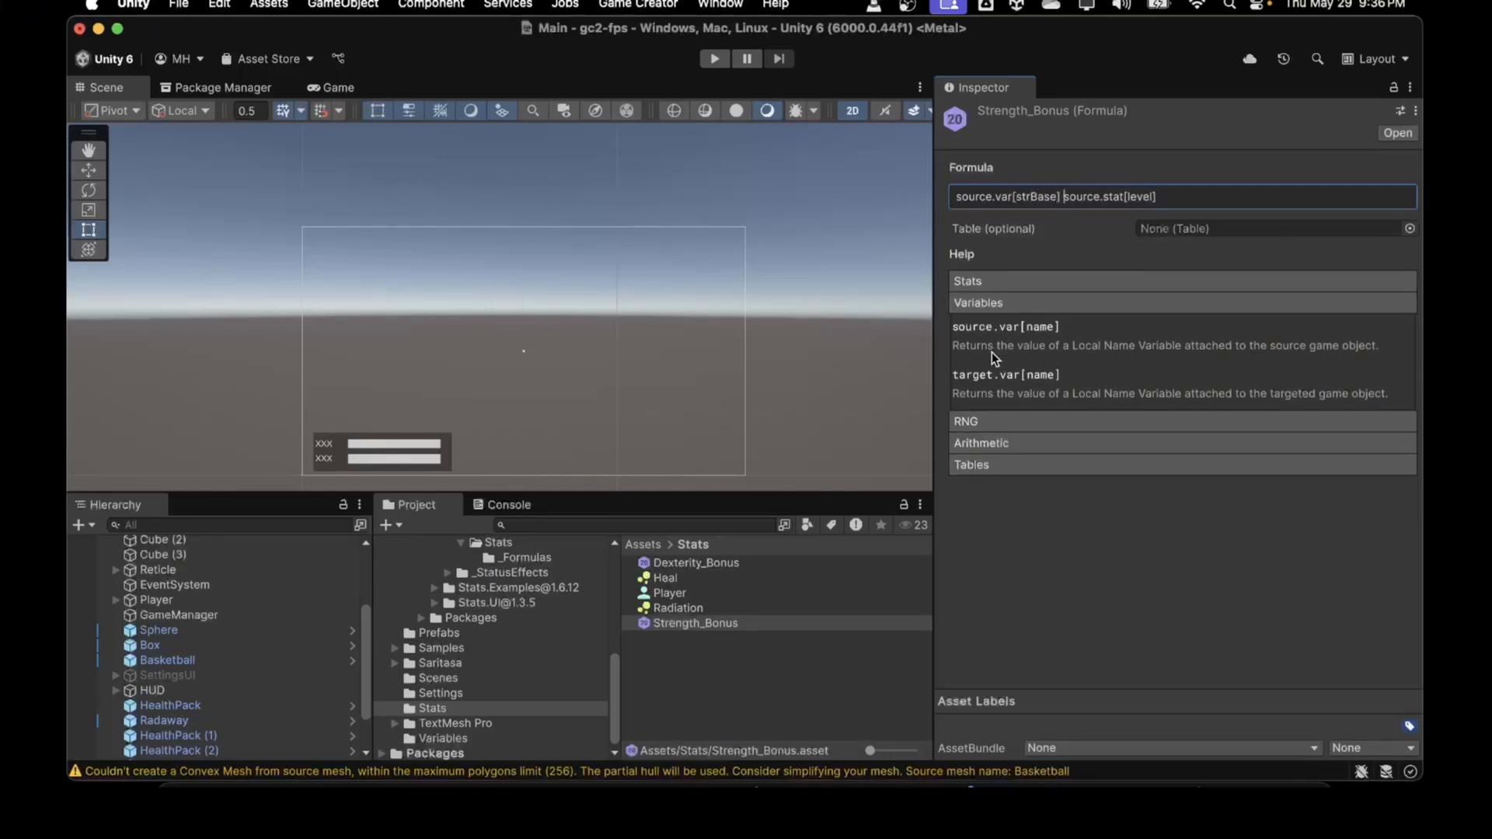
type("+ source.var[strBo")
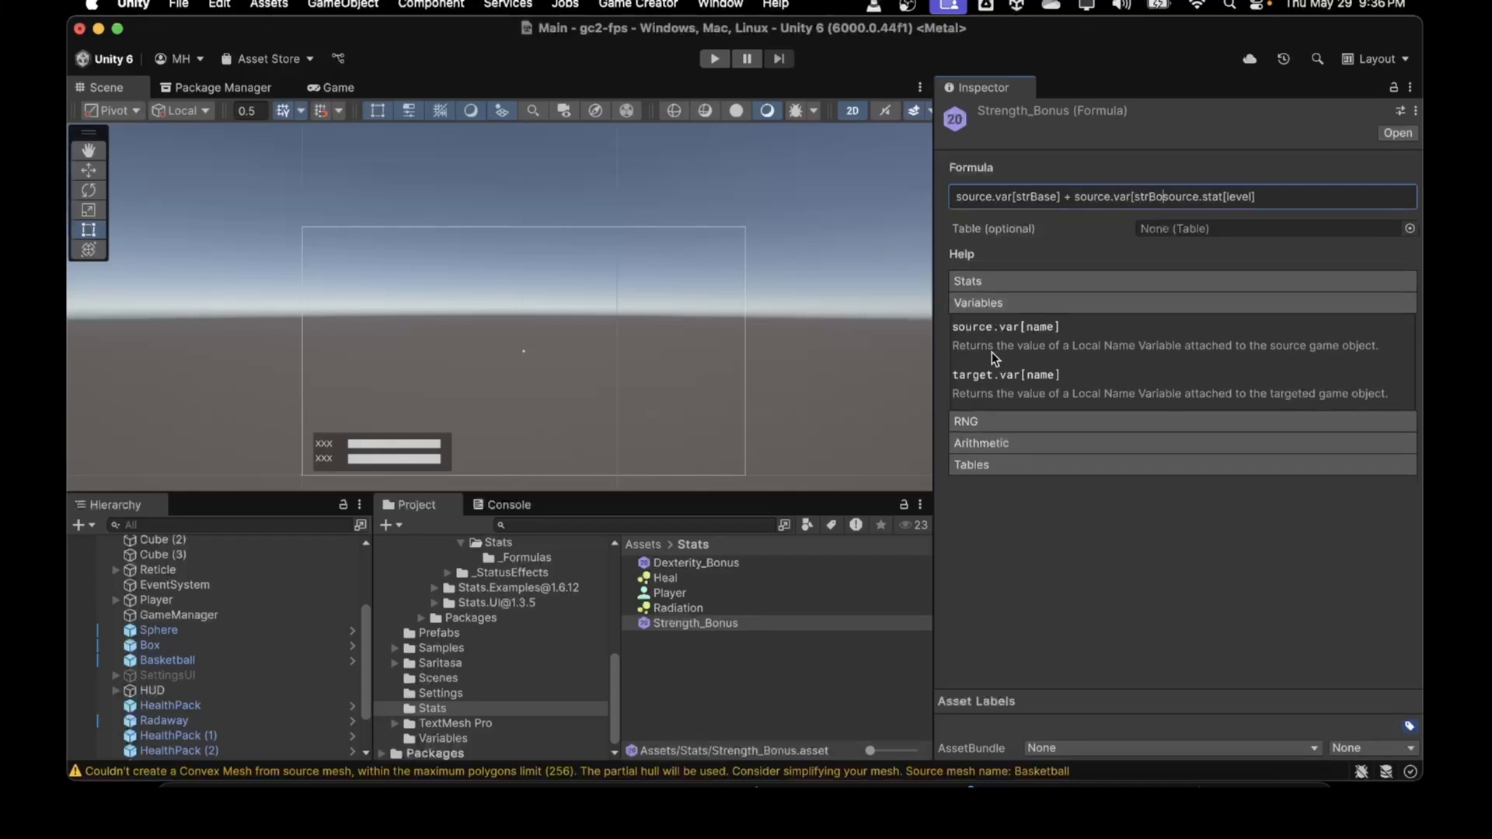
type("nus] +")
left_click_drag(1312, 199, 927, 185)
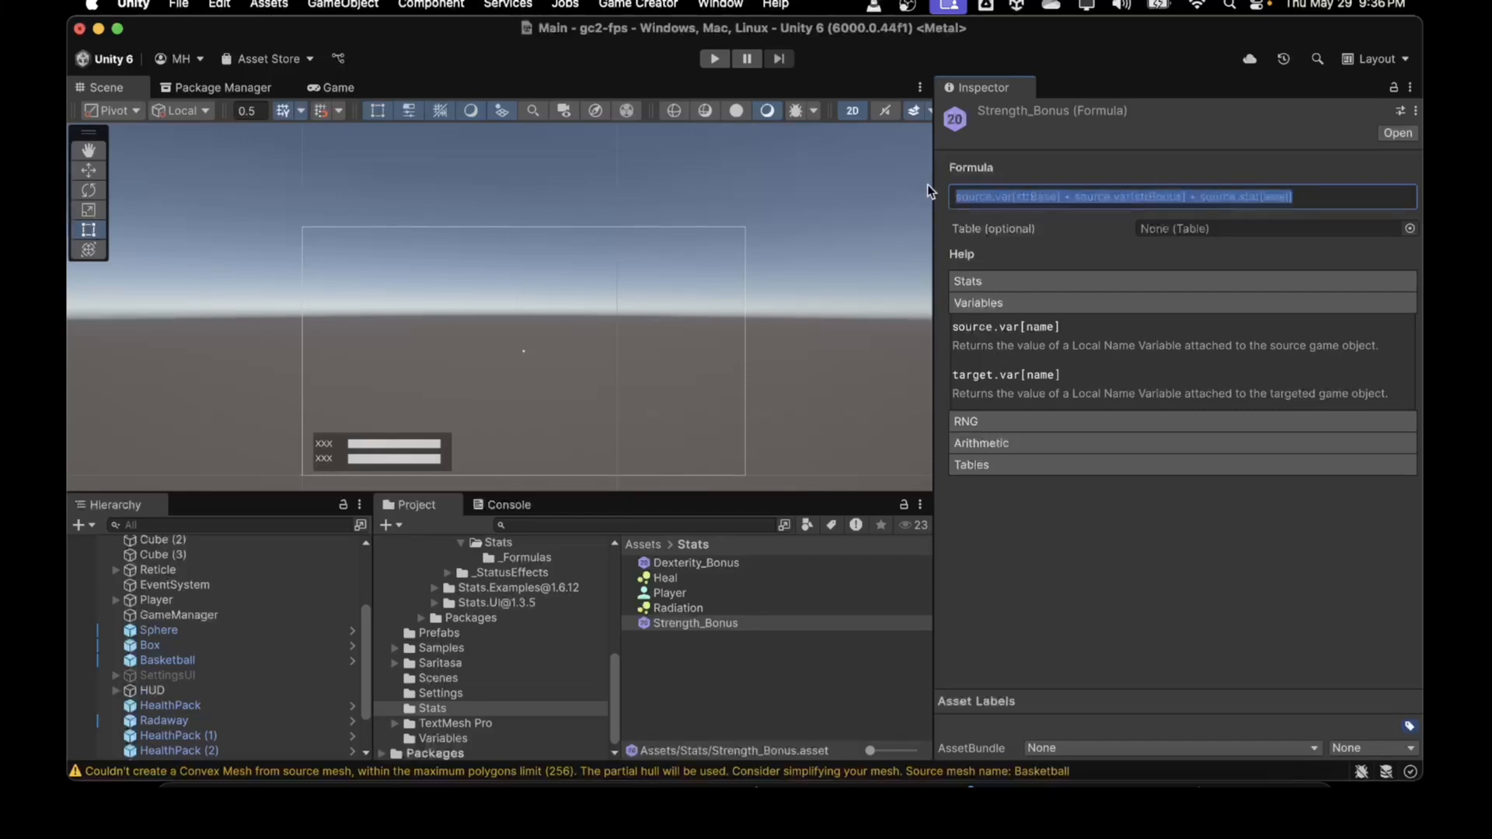
left_click(1063, 199)
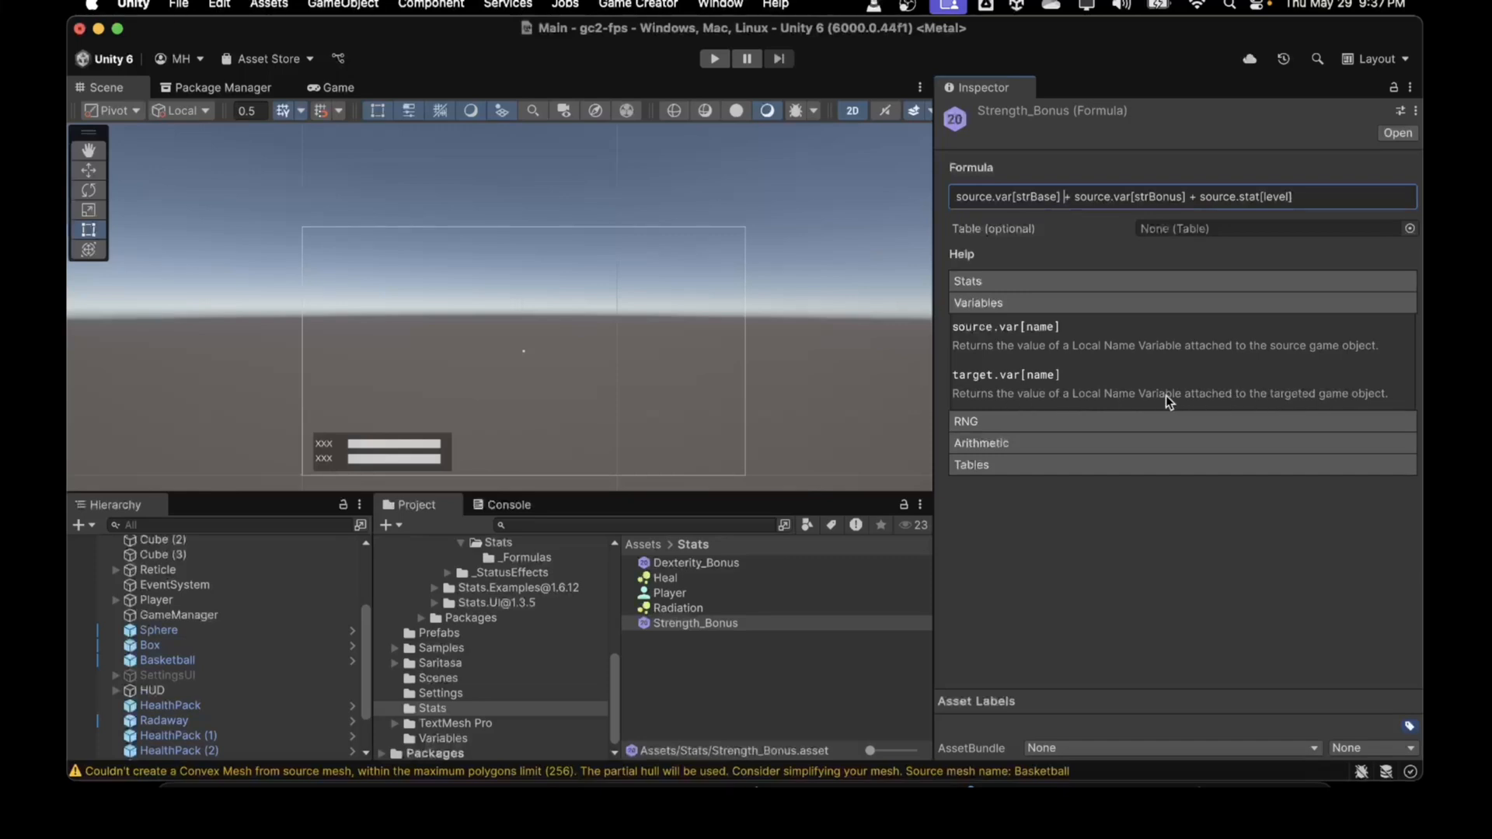
Copy the full Strength_Bonus formula and replace the Dexterity_Bonus formula with it
left_click(1317, 196)
left_click_drag(1320, 197, 948, 199)
key("super+c")
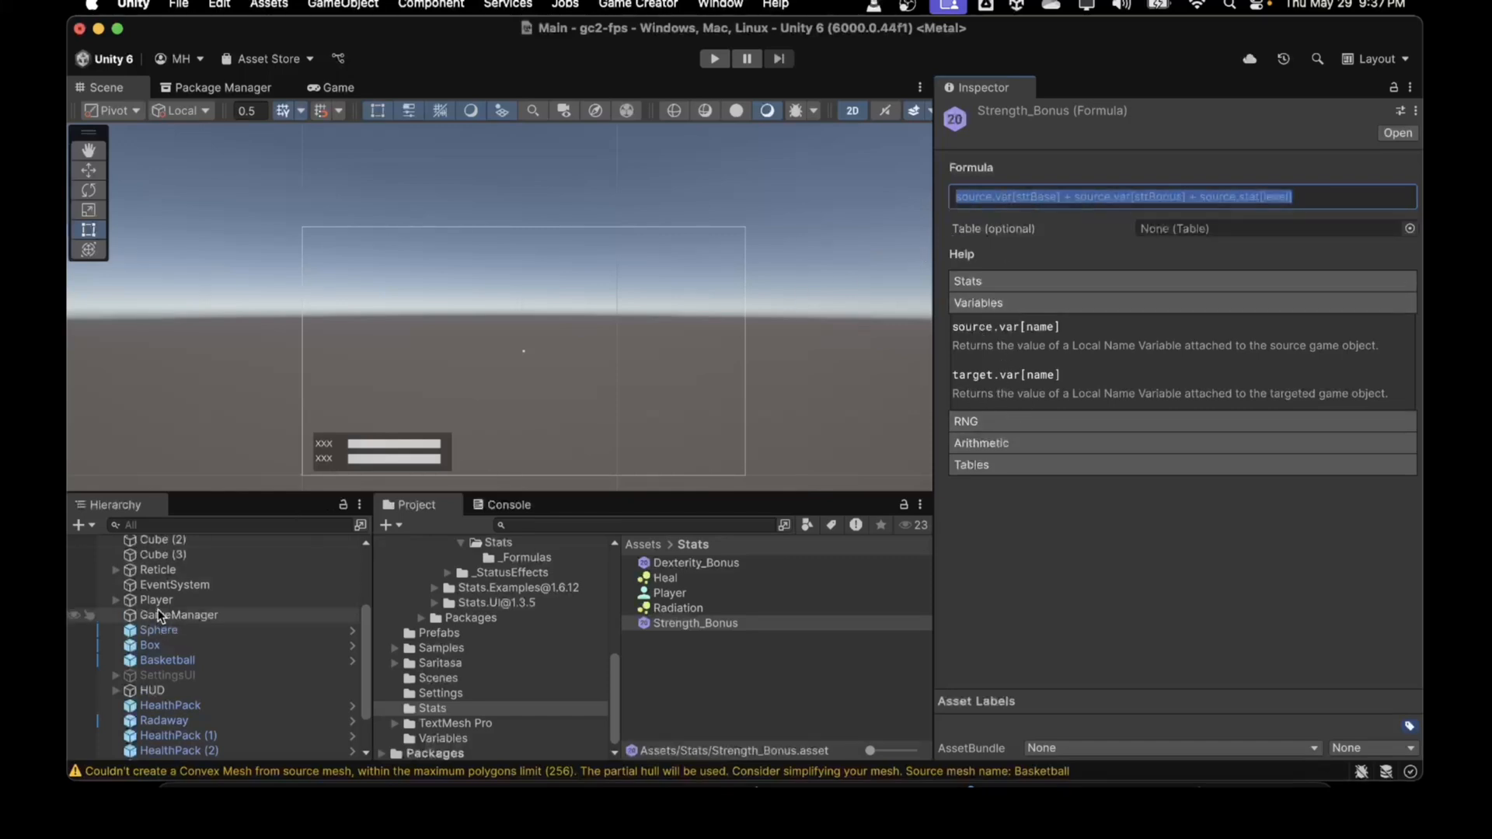
left_click(695, 561)
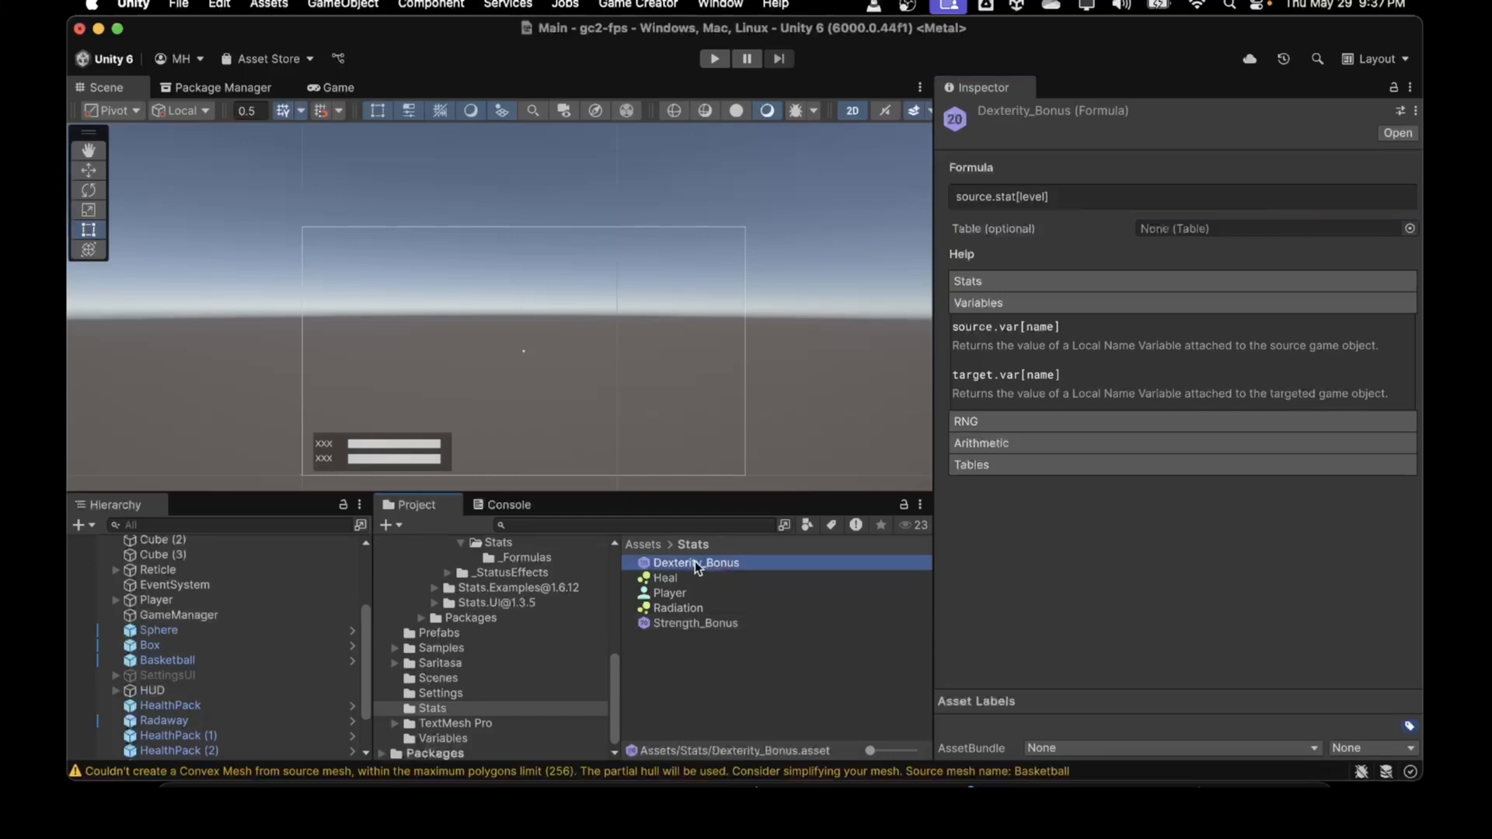
left_click(1082, 194)
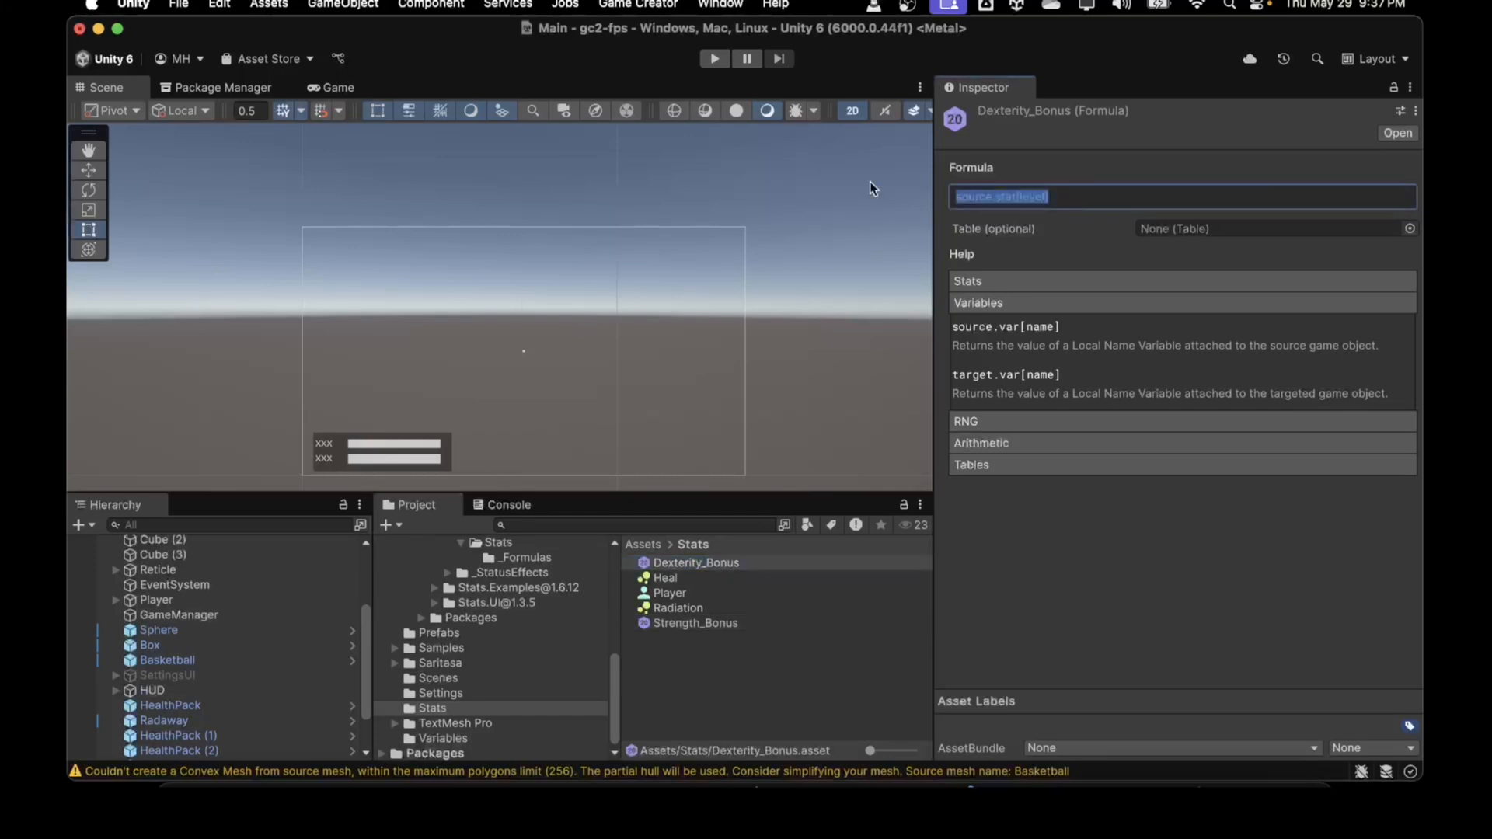
key("super+v")
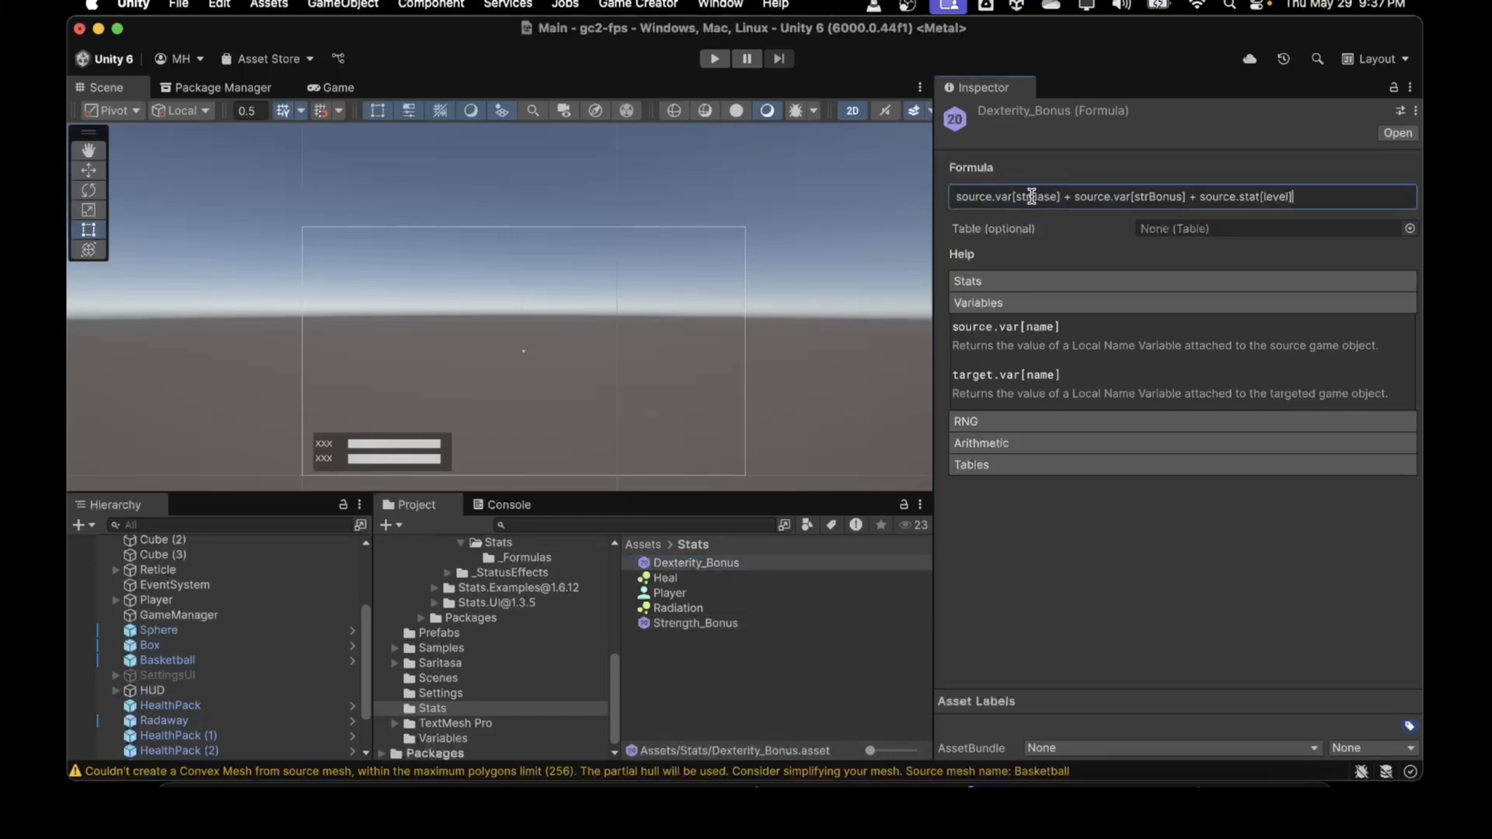
Change the variable names in the Dexterity_Bonus formula to dexBase and dexBonus
left_click(1032, 196)
key("BackSpace")
key("BackSpace")
key("BackSpace")
type("dex")
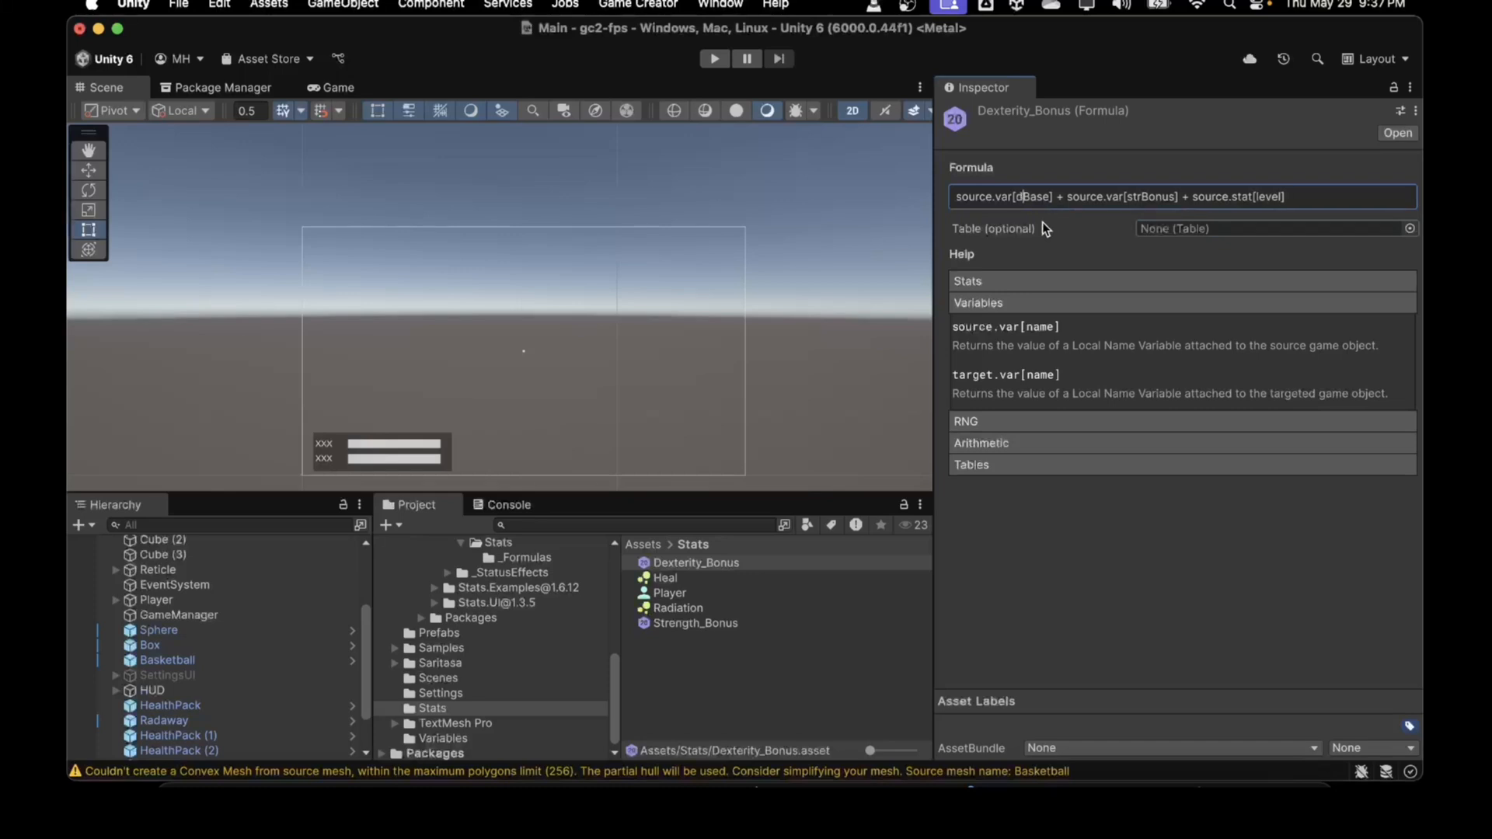
left_click(1151, 197)
key("BackSpace")
key("BackSpace")
key("BackSpace")
type("dex")
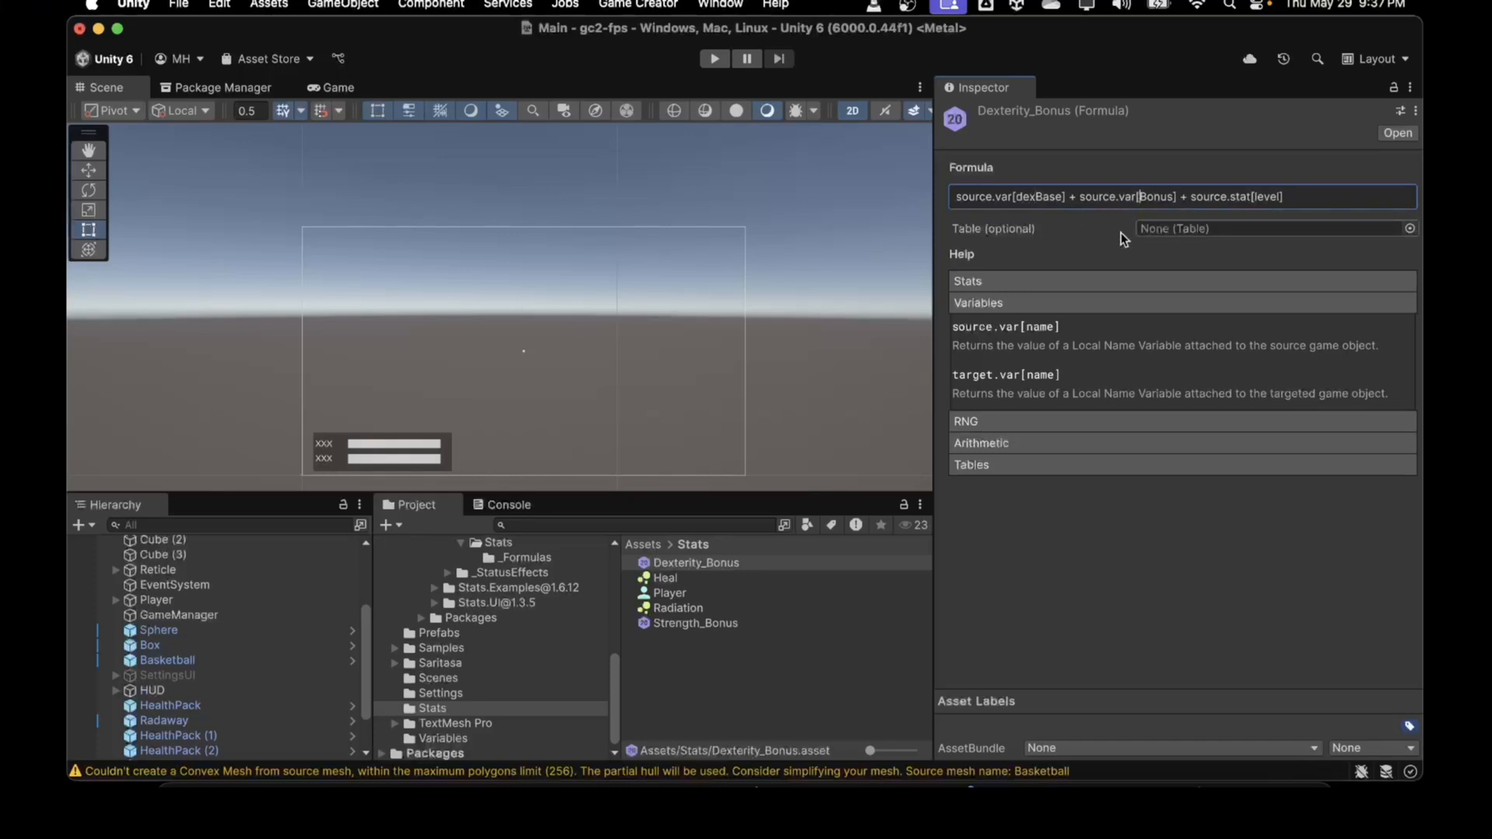
left_click(1313, 196)
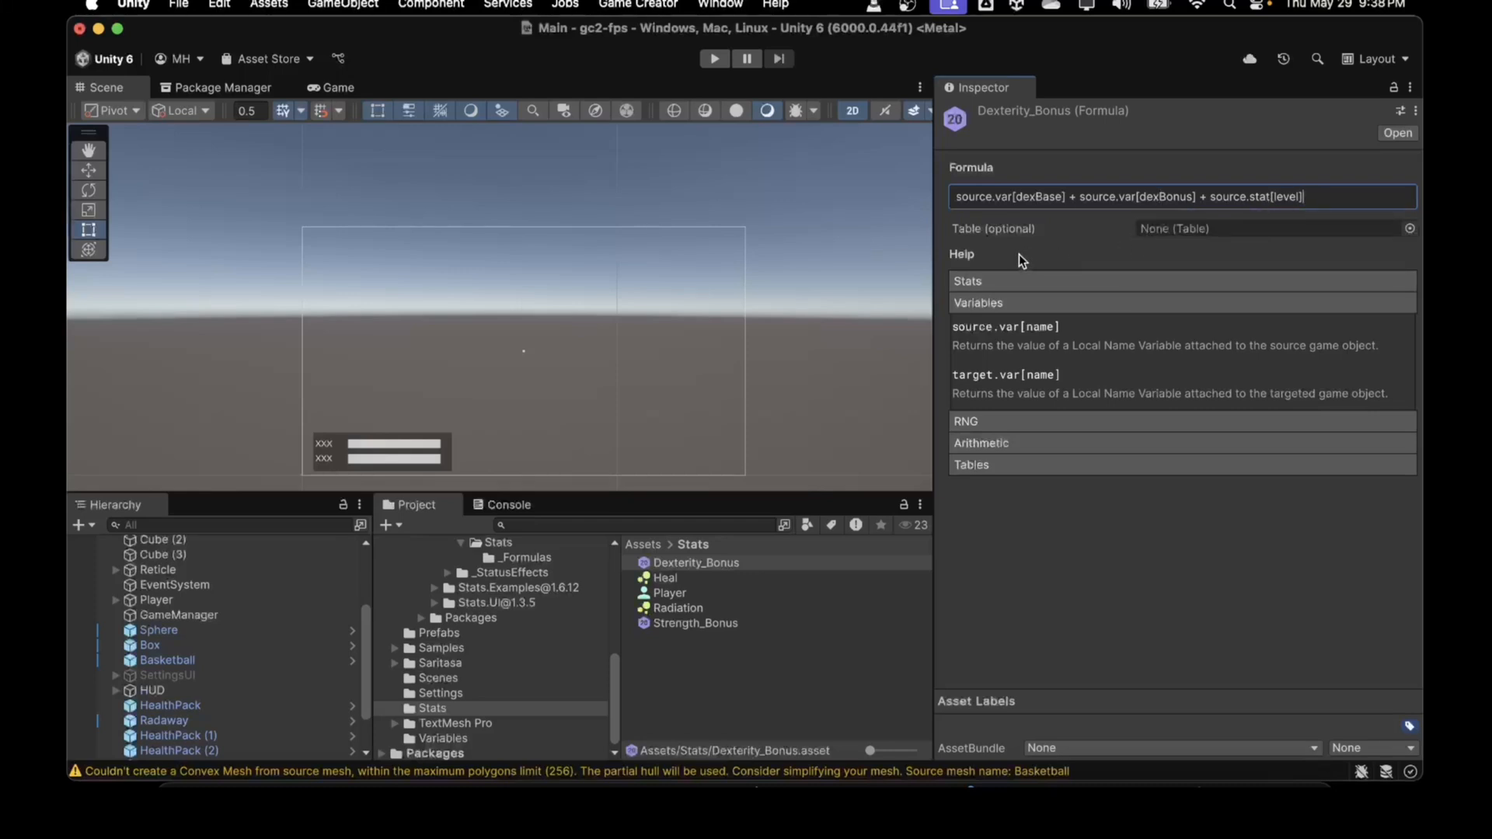
Review the Strength_Bonus formula, the Player class's Strength and Dexterity stats, and the Player object's local name variables
left_click(694, 626)
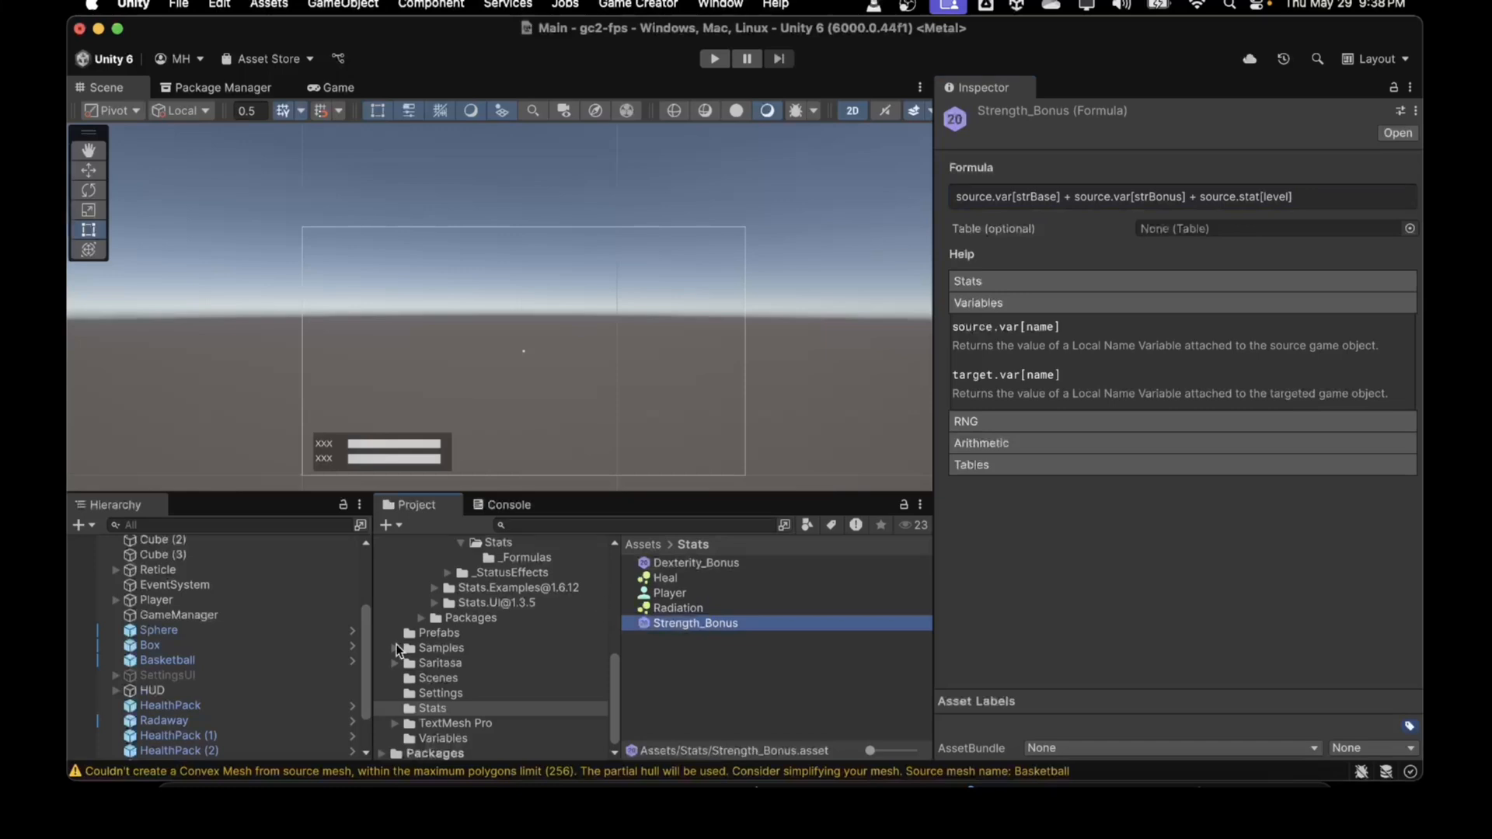
left_click(670, 594)
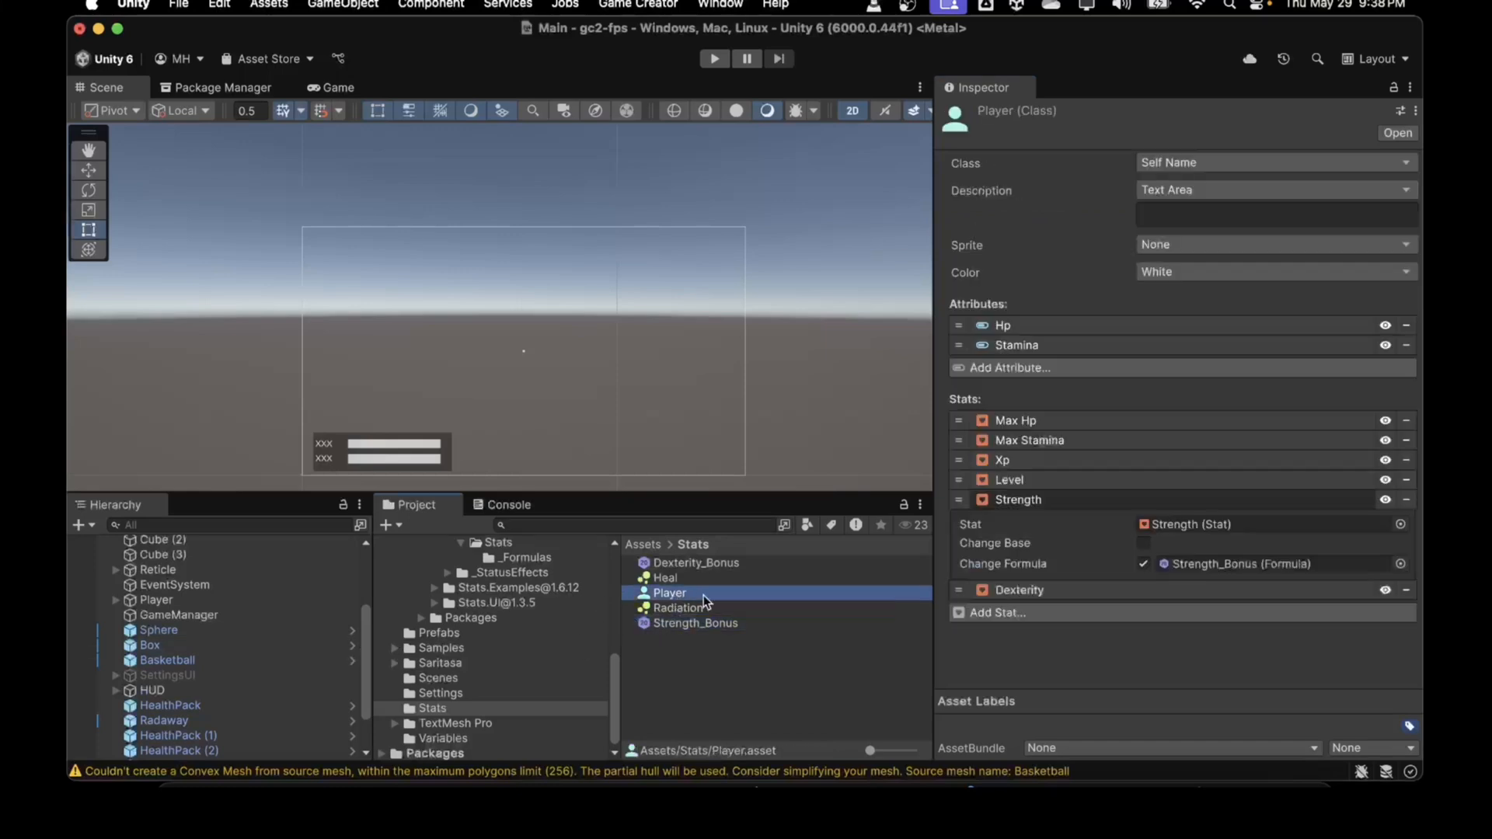
left_click(1051, 500)
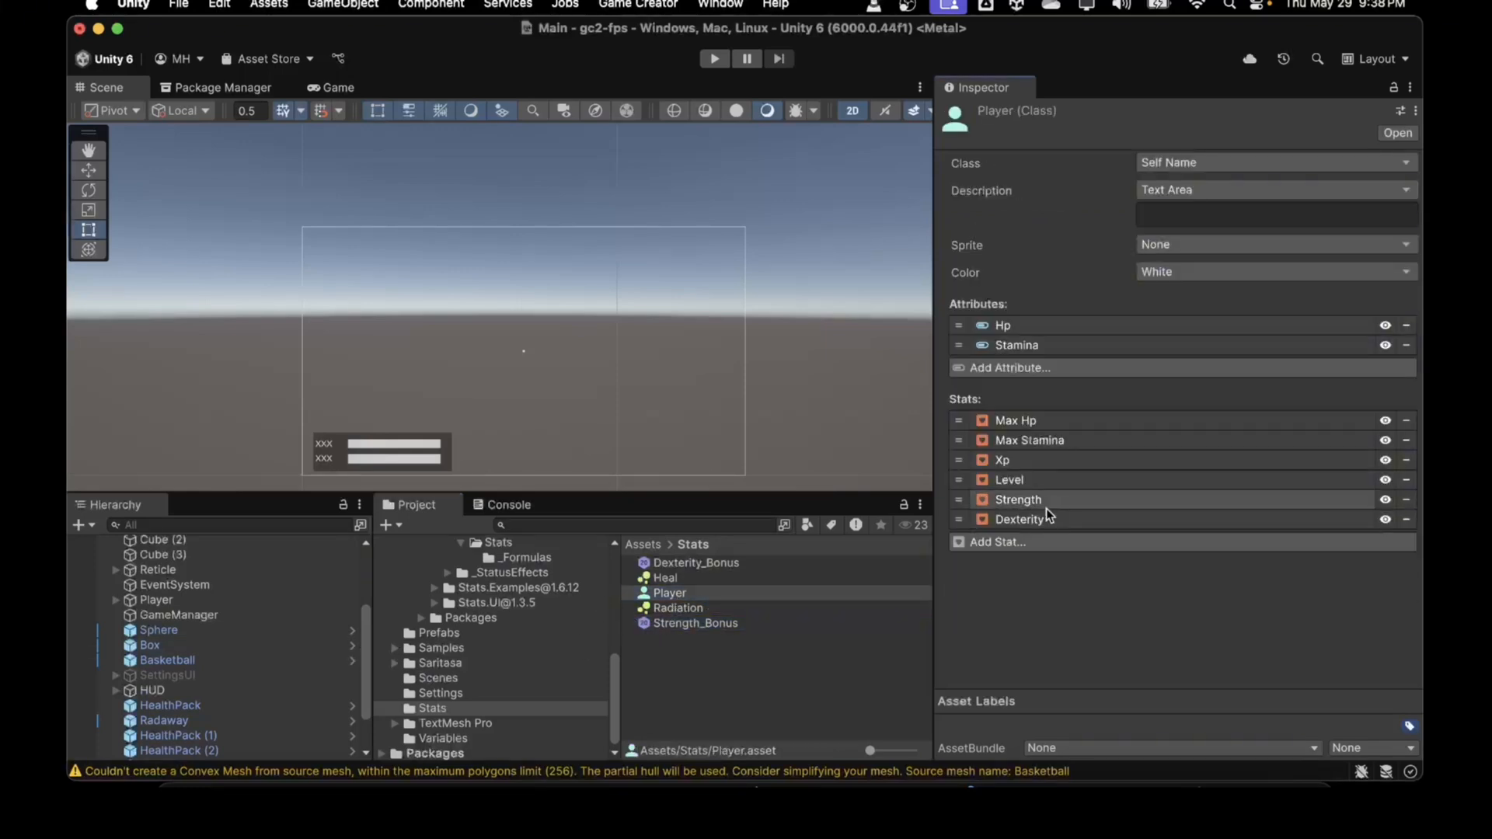
left_click(1041, 521)
left_click(1063, 520)
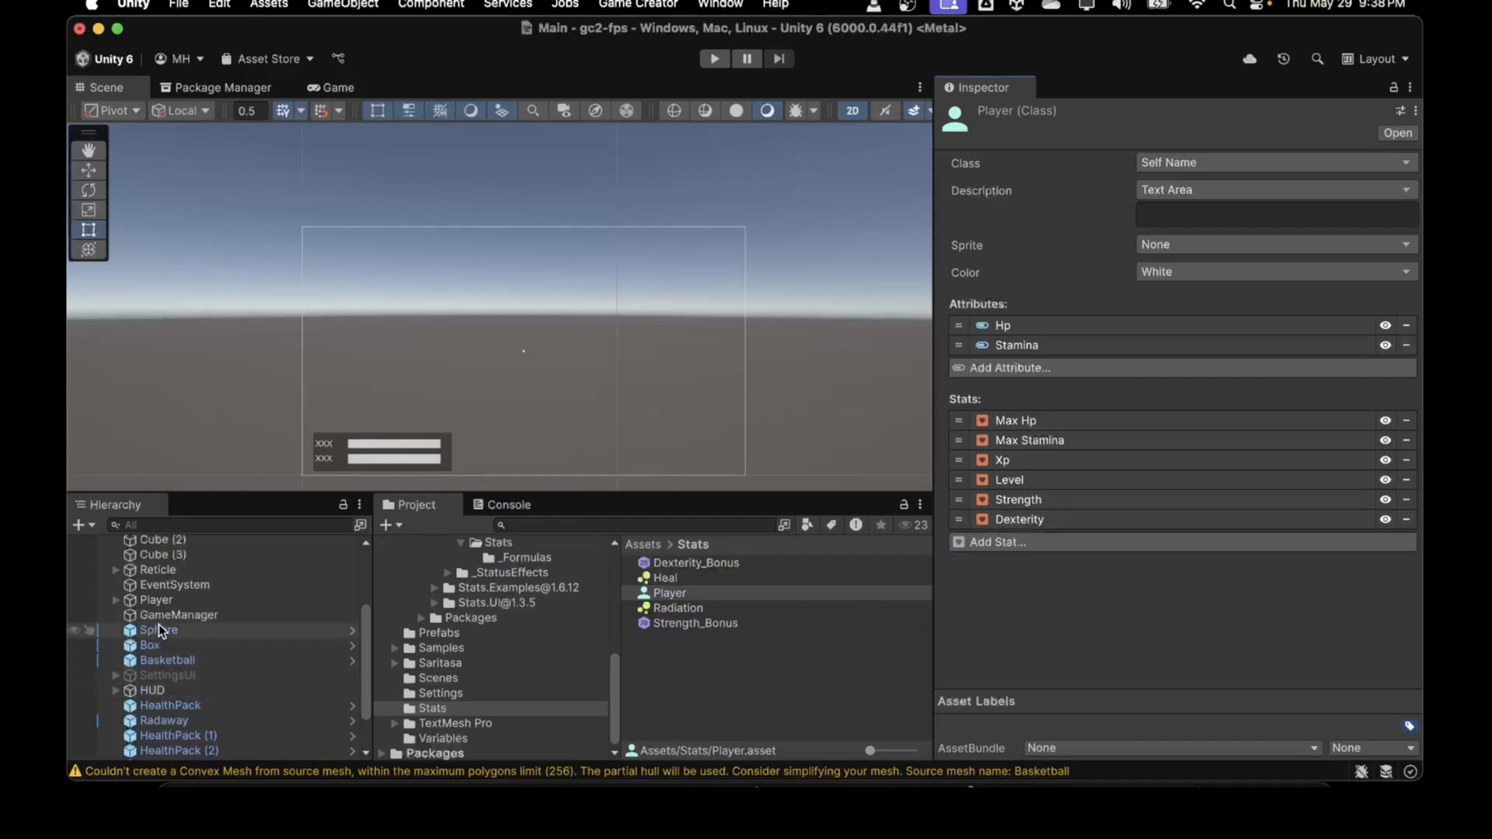
left_click(158, 600)
scroll(1037, 682, "down", 4)
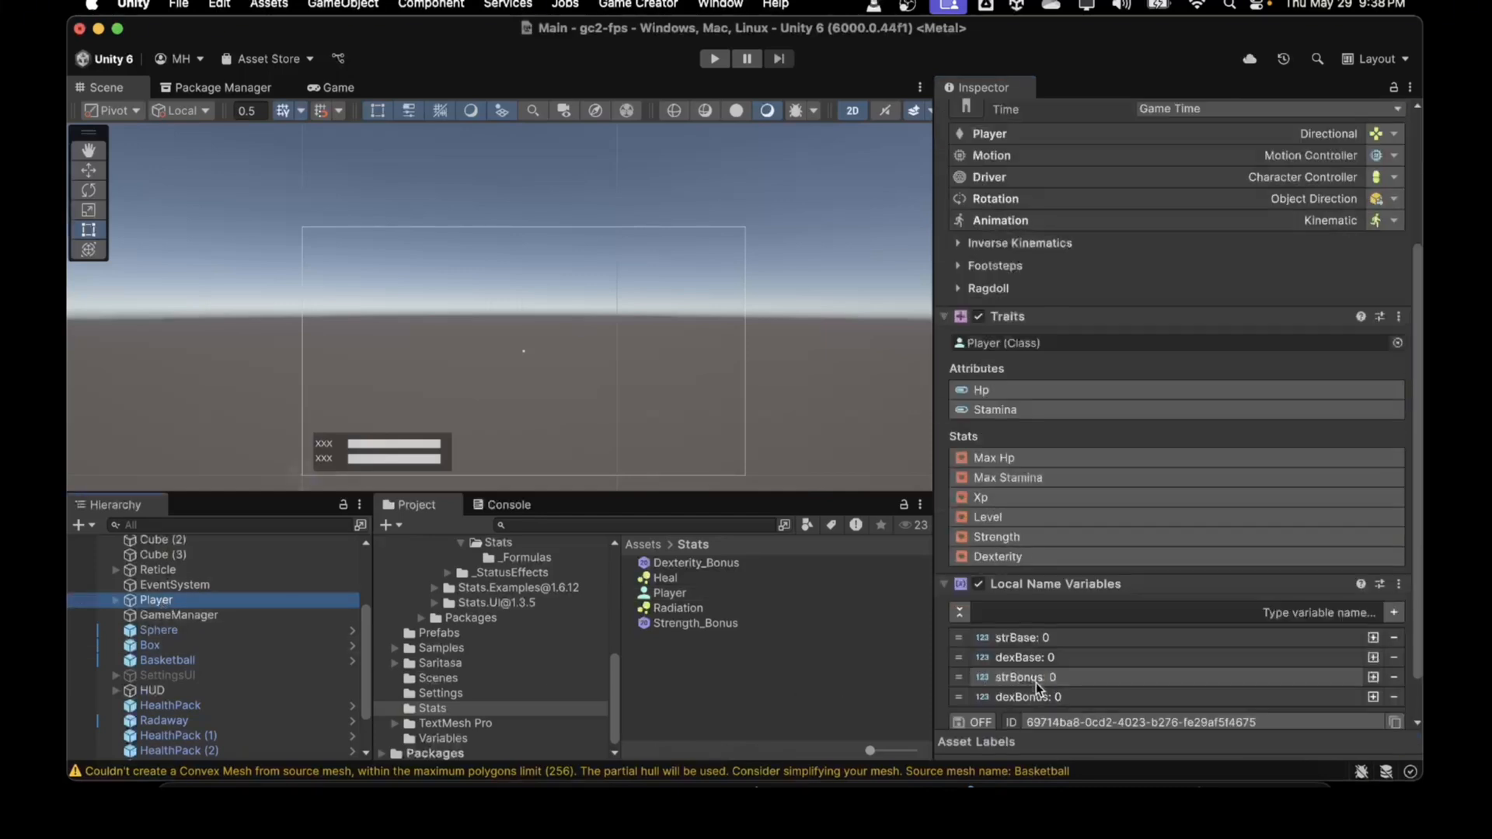
scroll(1037, 682, "down", 2)
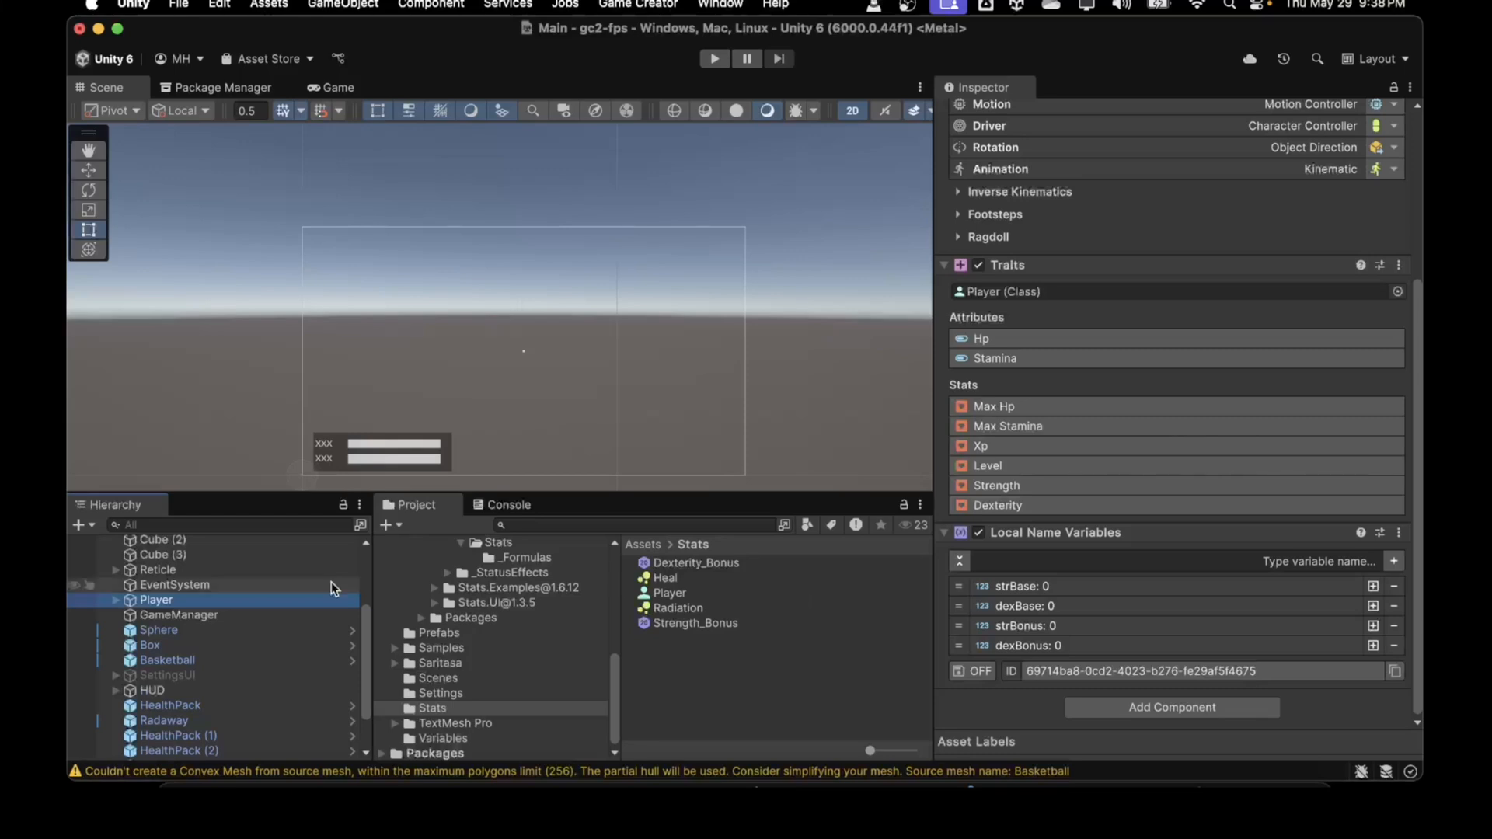
Create an empty child object under the Player and name it StatBonuses
left_click(115, 600)
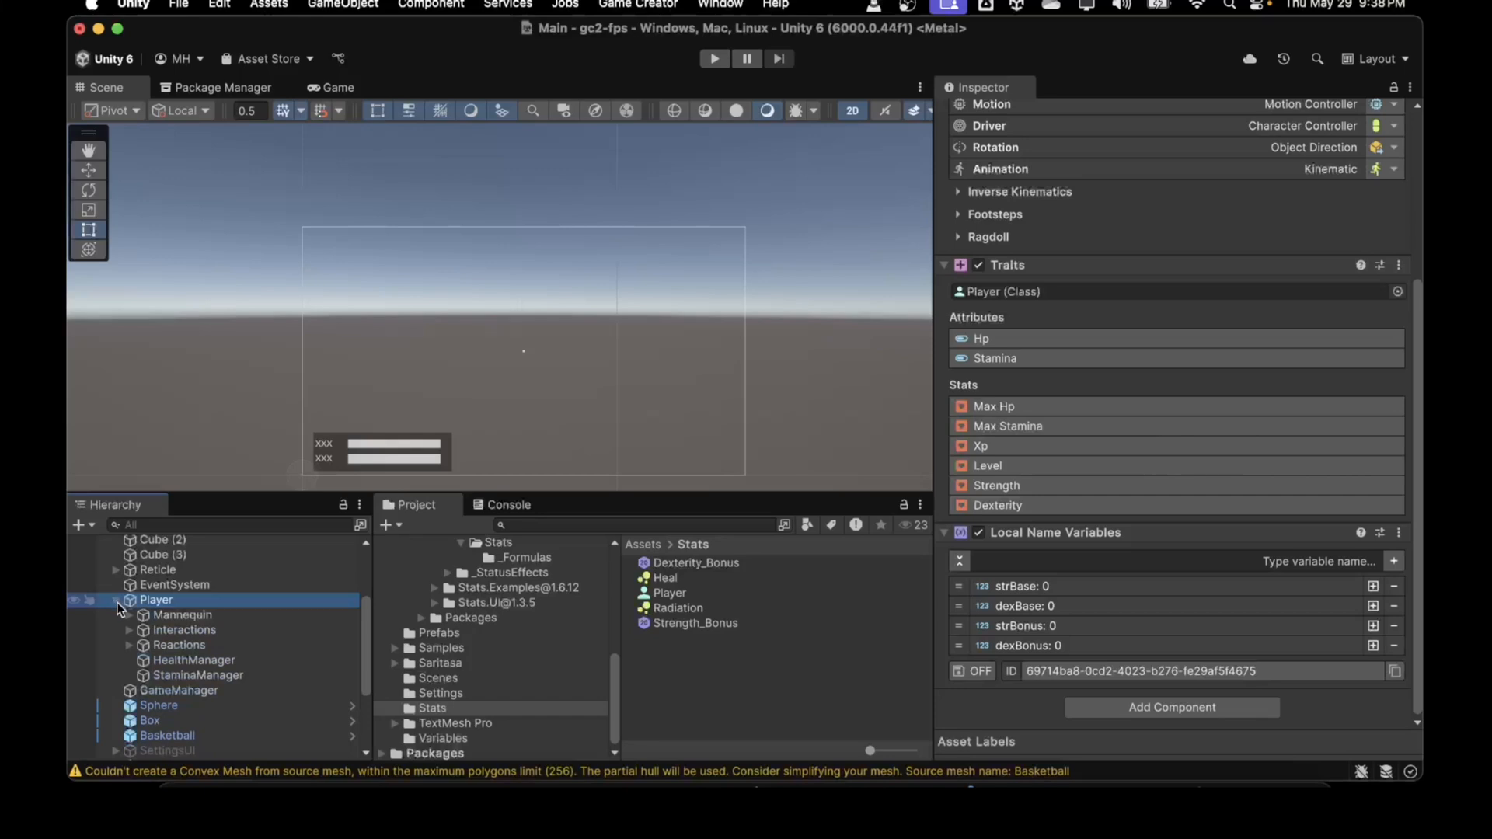
scroll(119, 603, "down", 3)
scroll(132, 600, "up", 2)
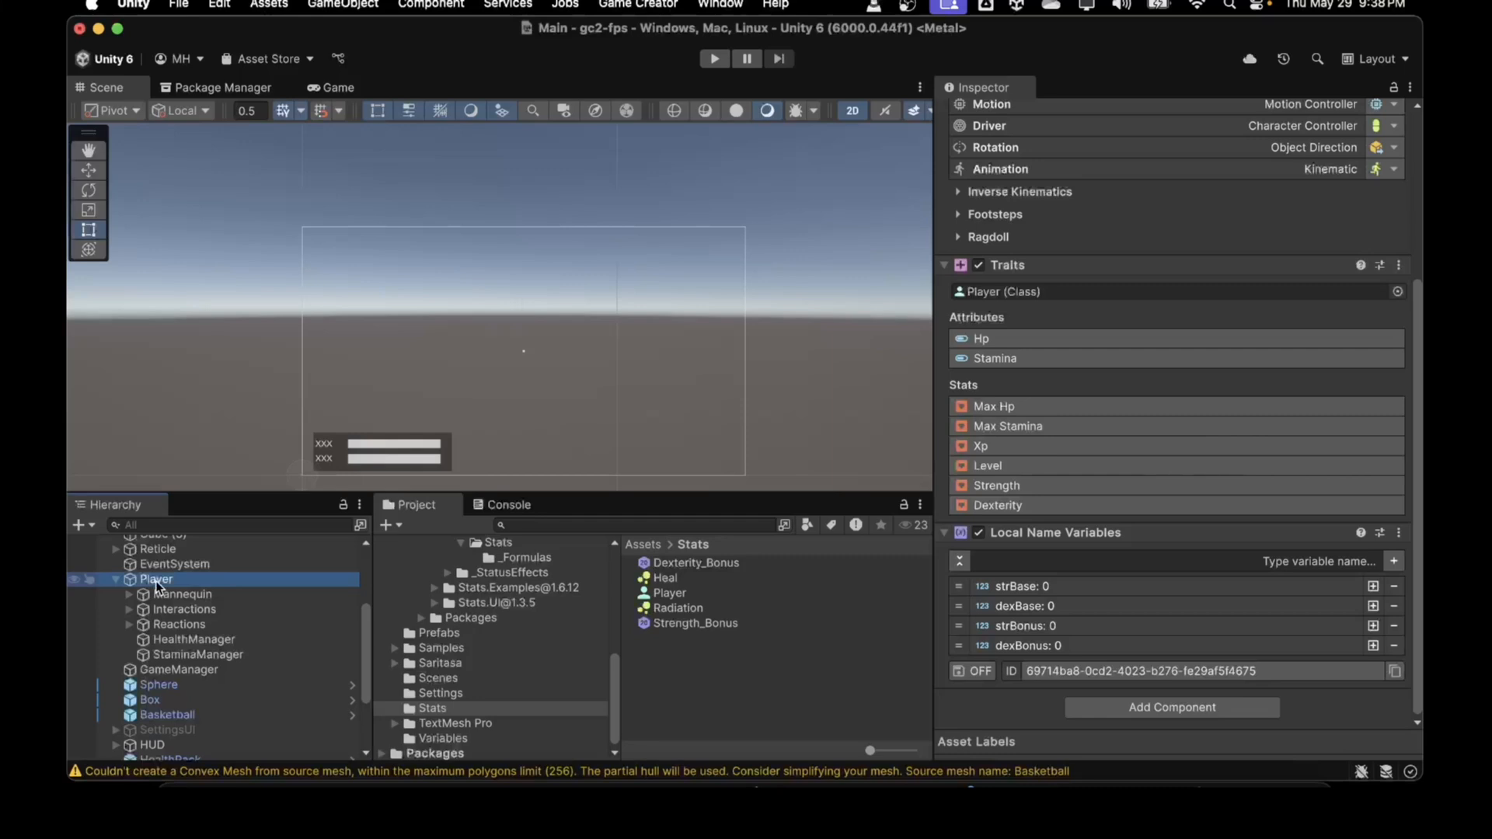
right_click(156, 580)
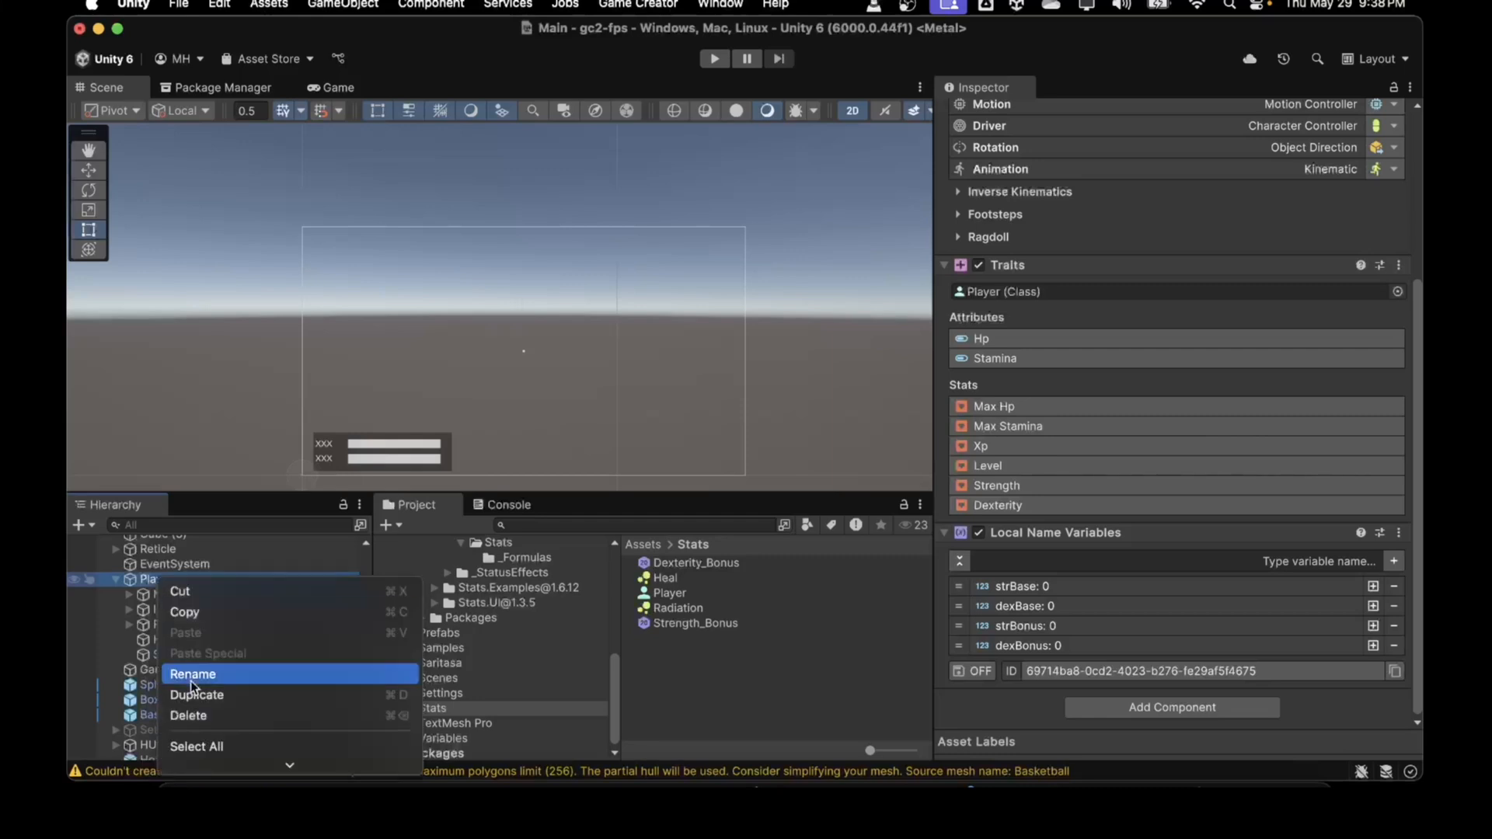
scroll(189, 681, "down", 2)
scroll(189, 681, "down", 6)
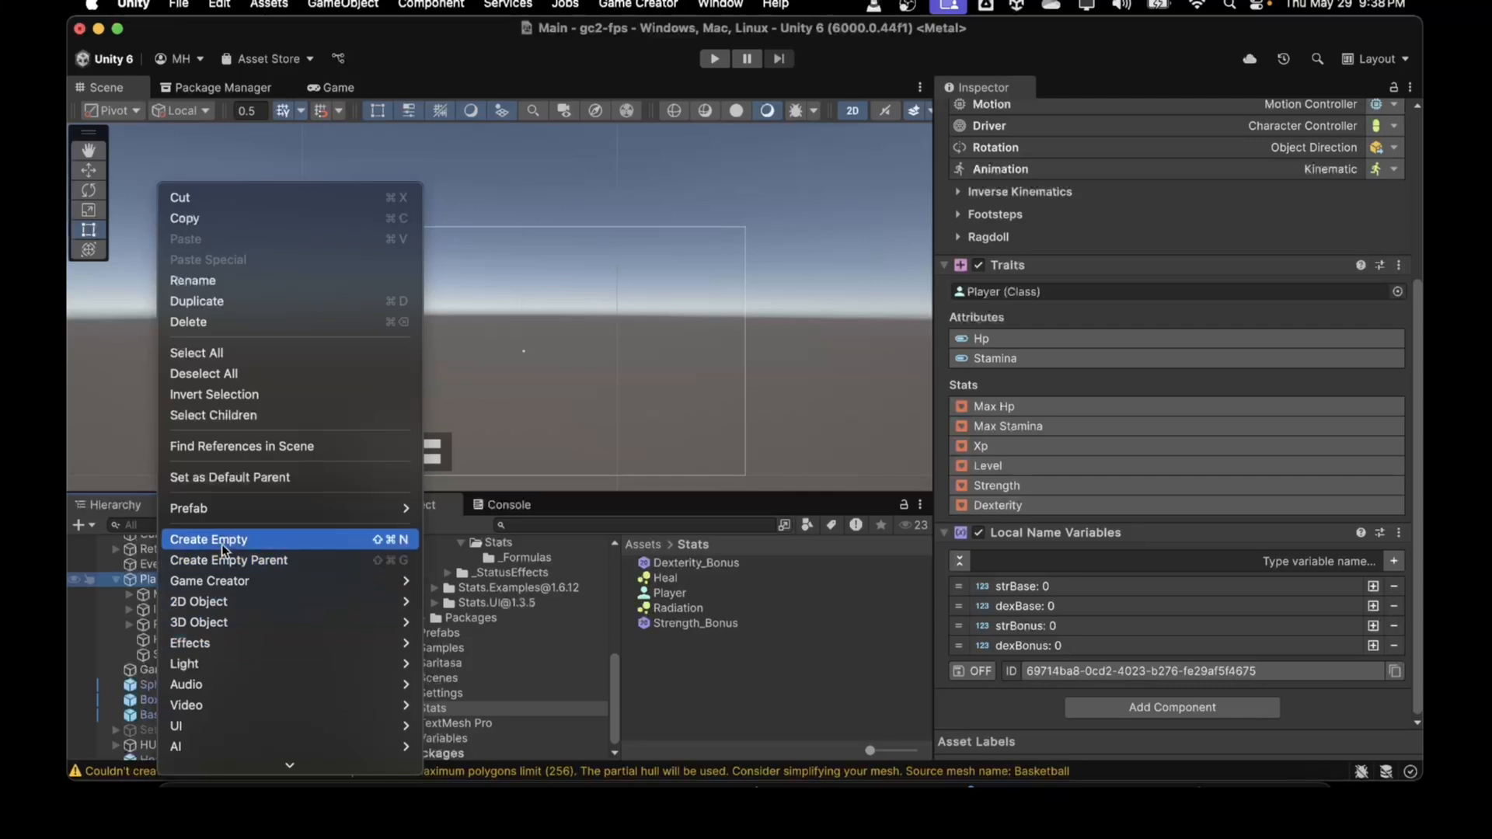
left_click(221, 544)
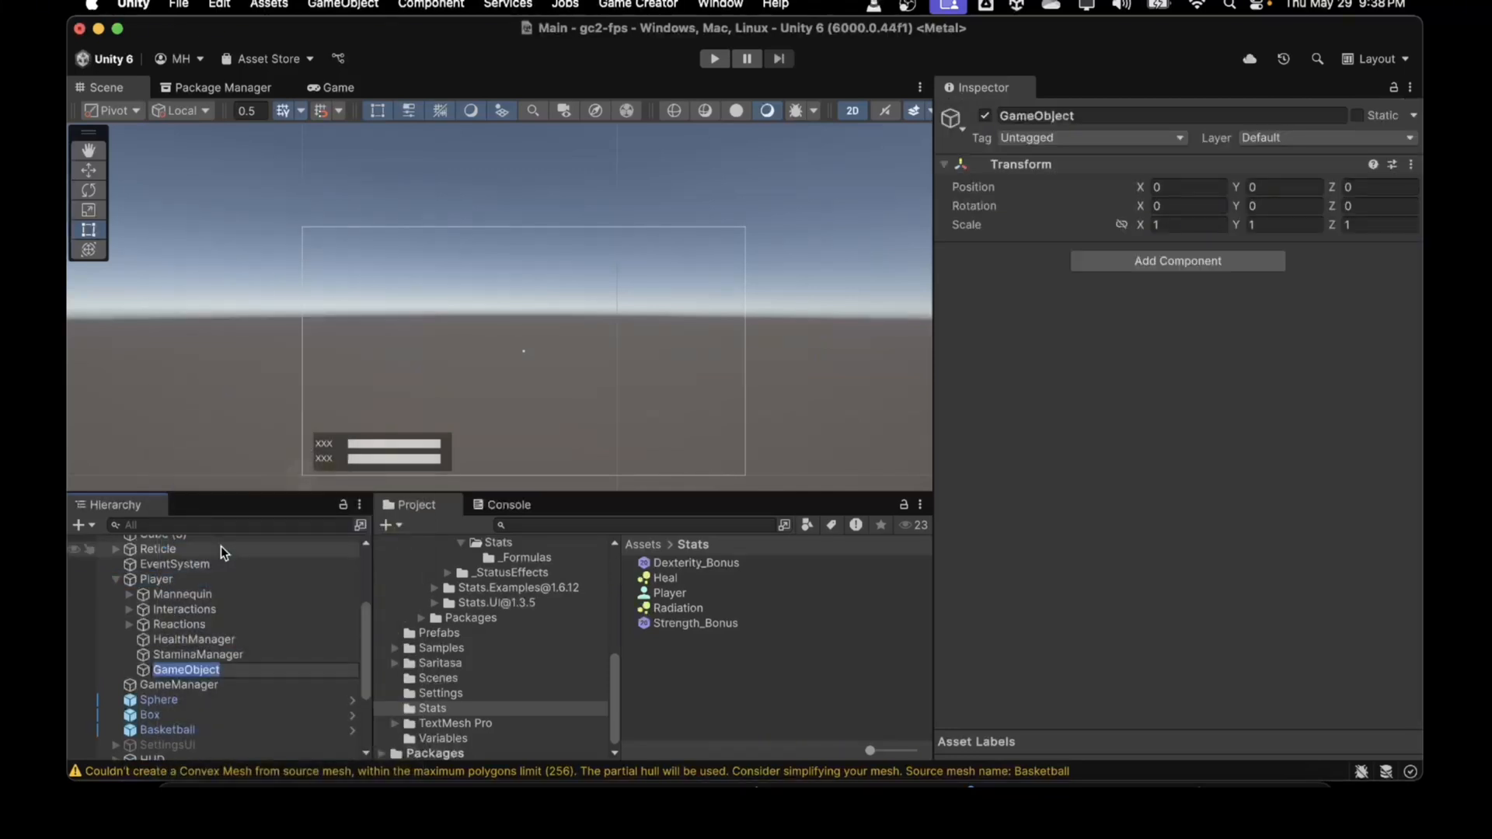
type("StatBonuses")
key("Return")
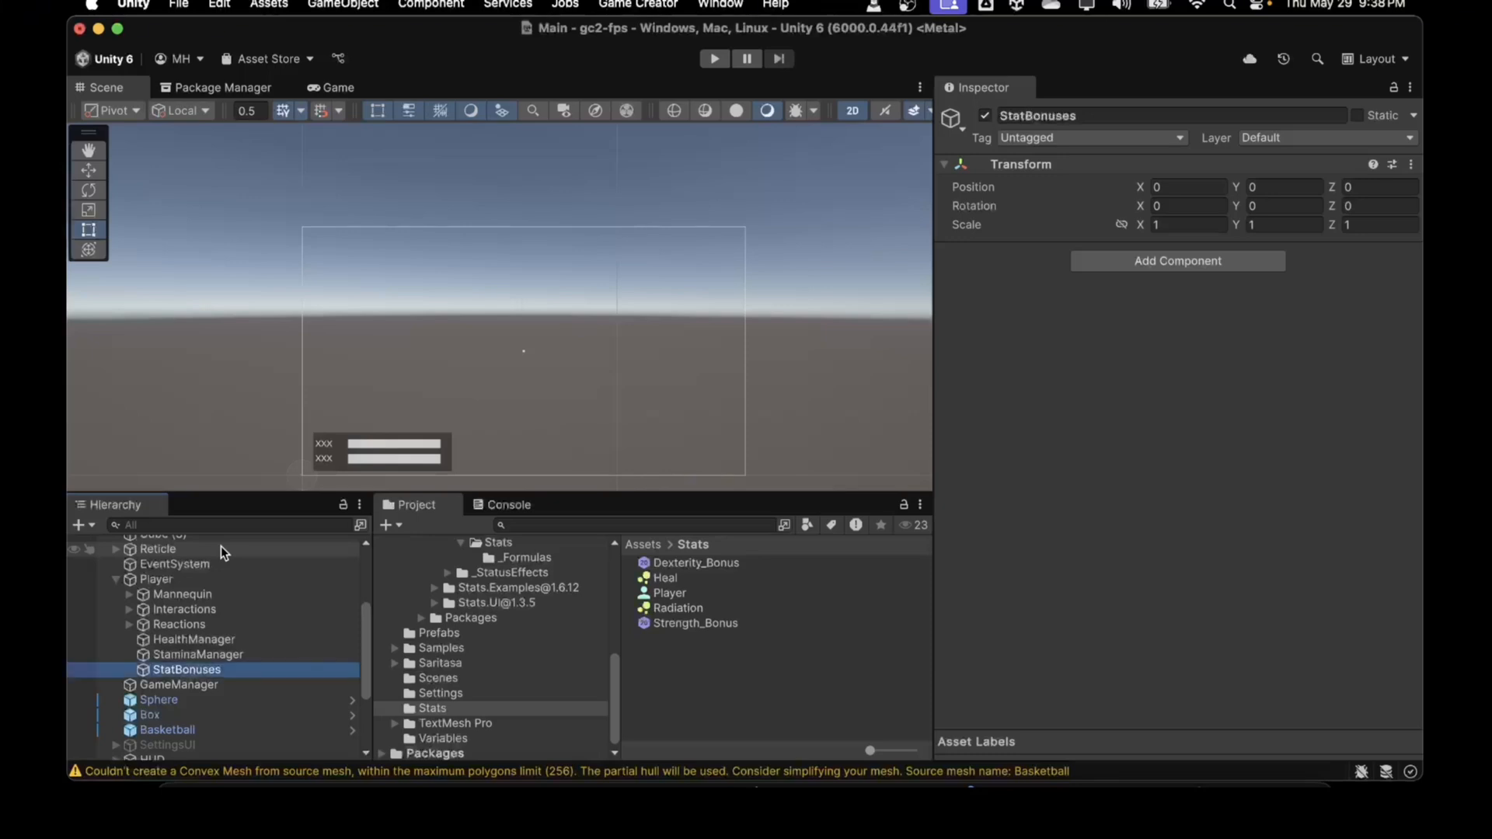
Add a Trigger component to the StatBonuses object
left_click(1162, 259)
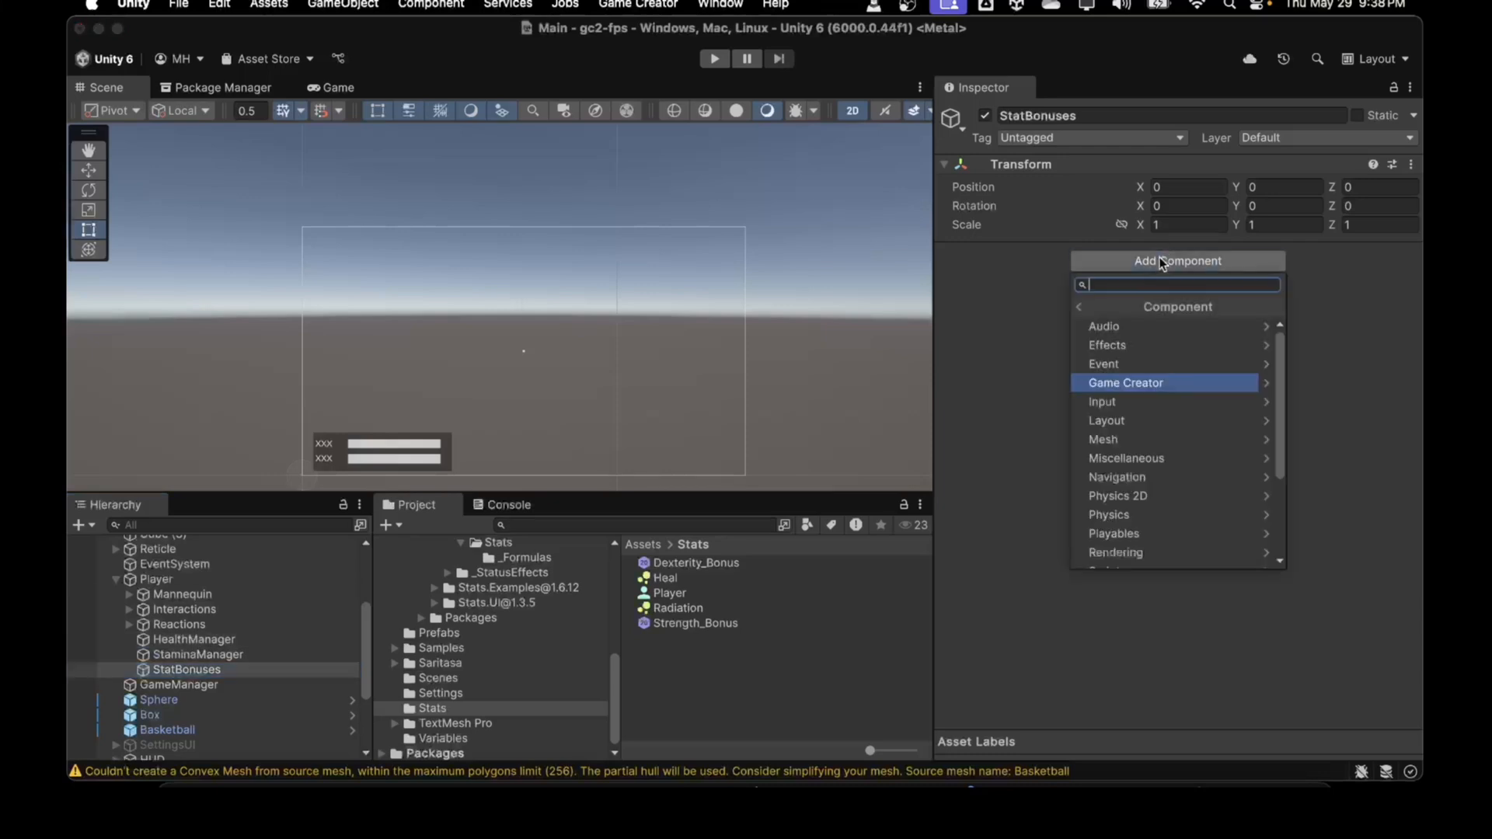
type("tr")
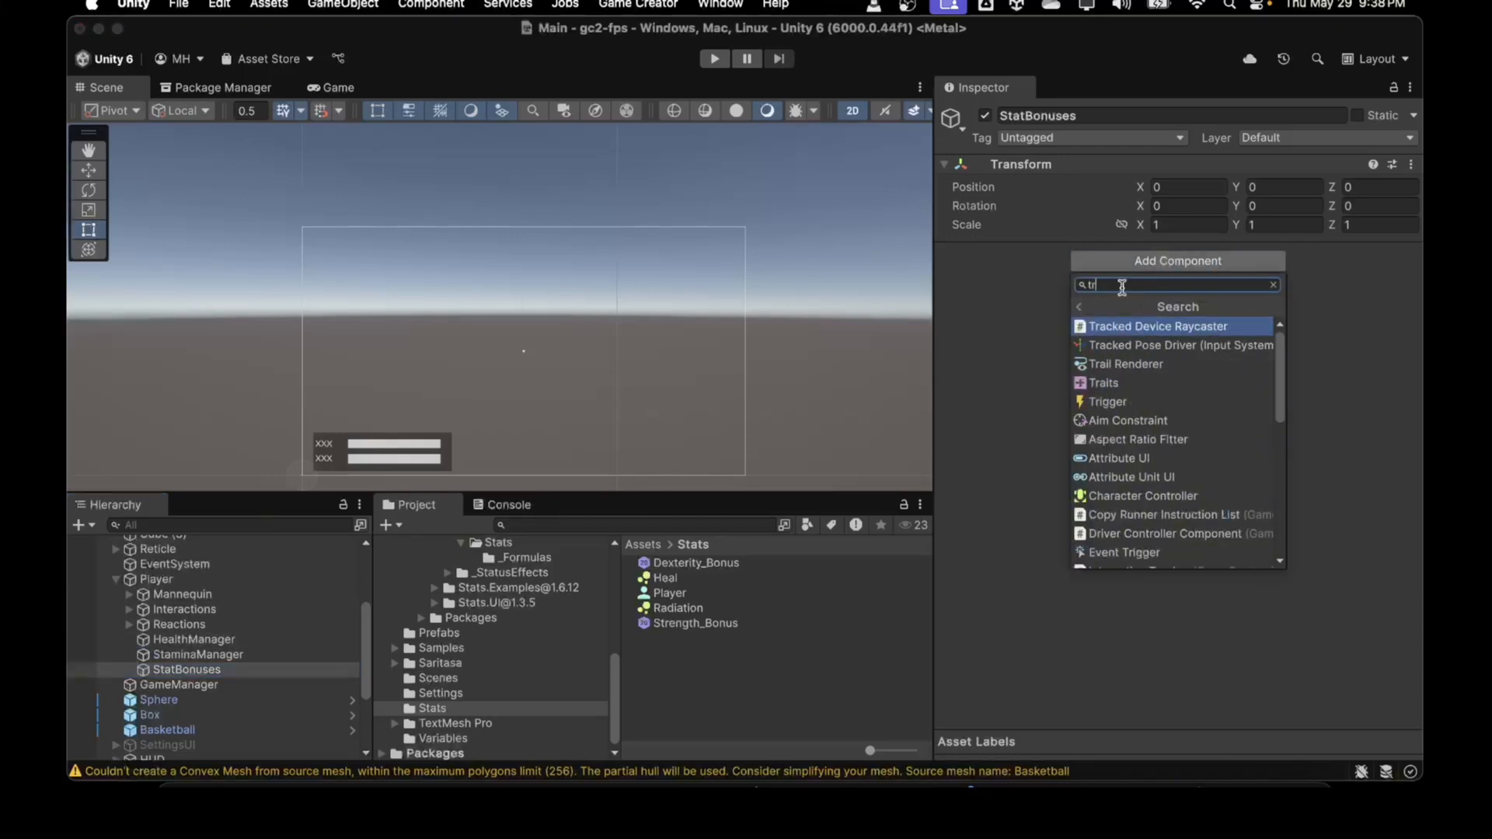
left_click(1113, 400)
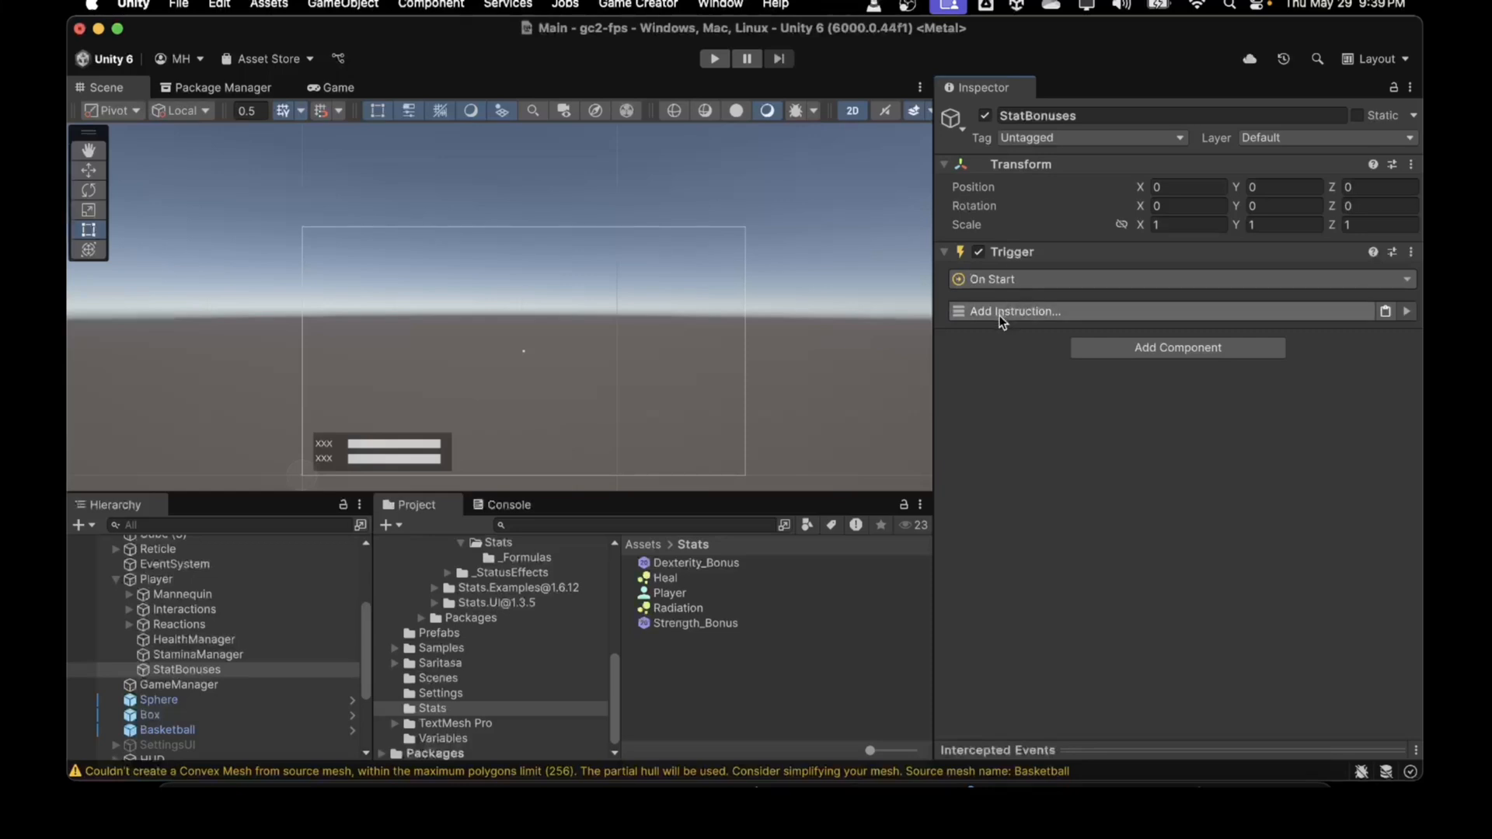
Open the project's Variables folder and examine the variables in the BonusAllocation asset
scroll(204, 724, "down", 3)
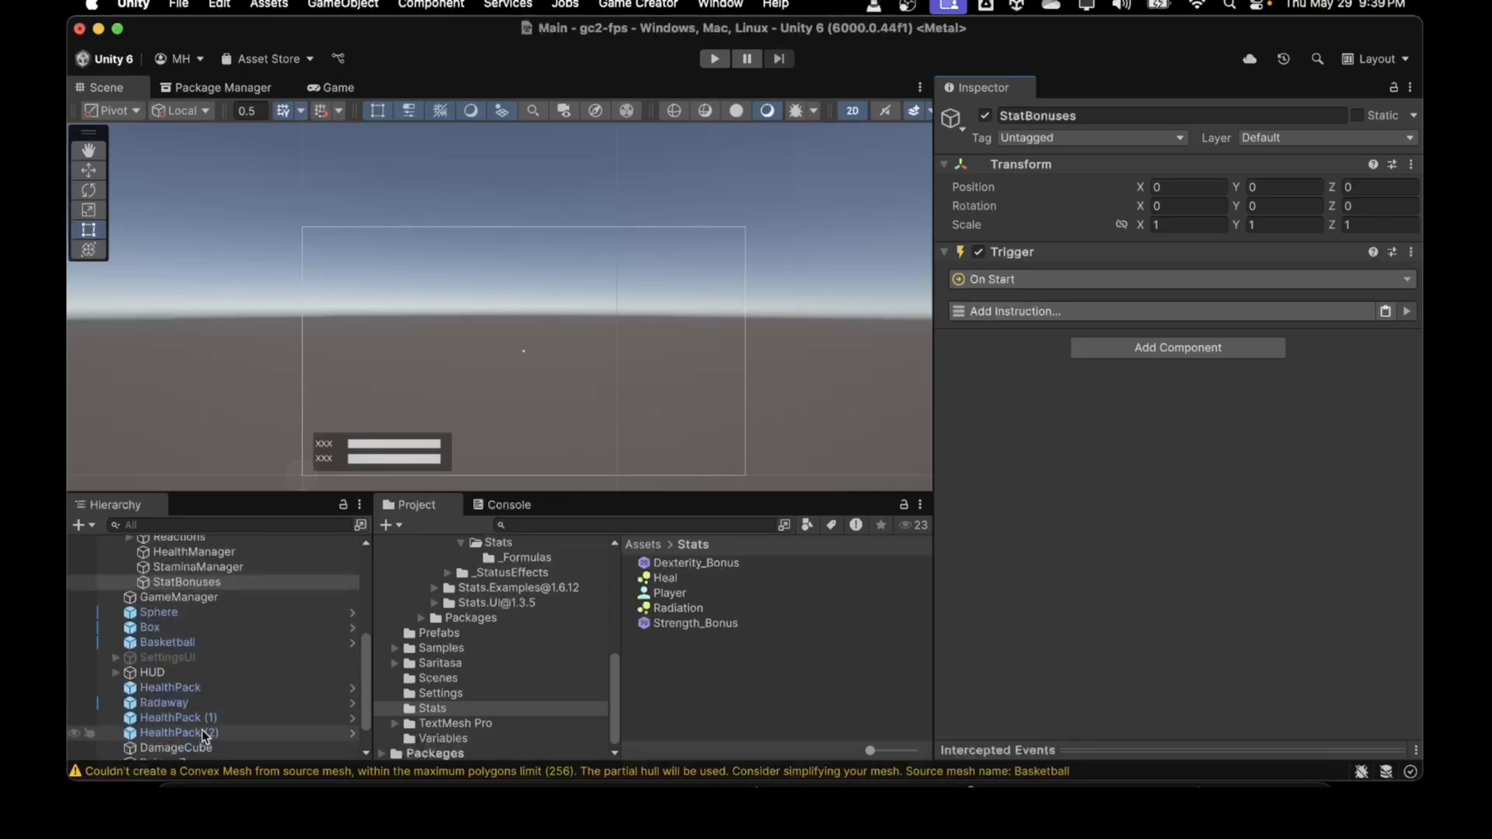
scroll(452, 720, "down", 1)
left_click(446, 736)
scroll(514, 707, "up", 1)
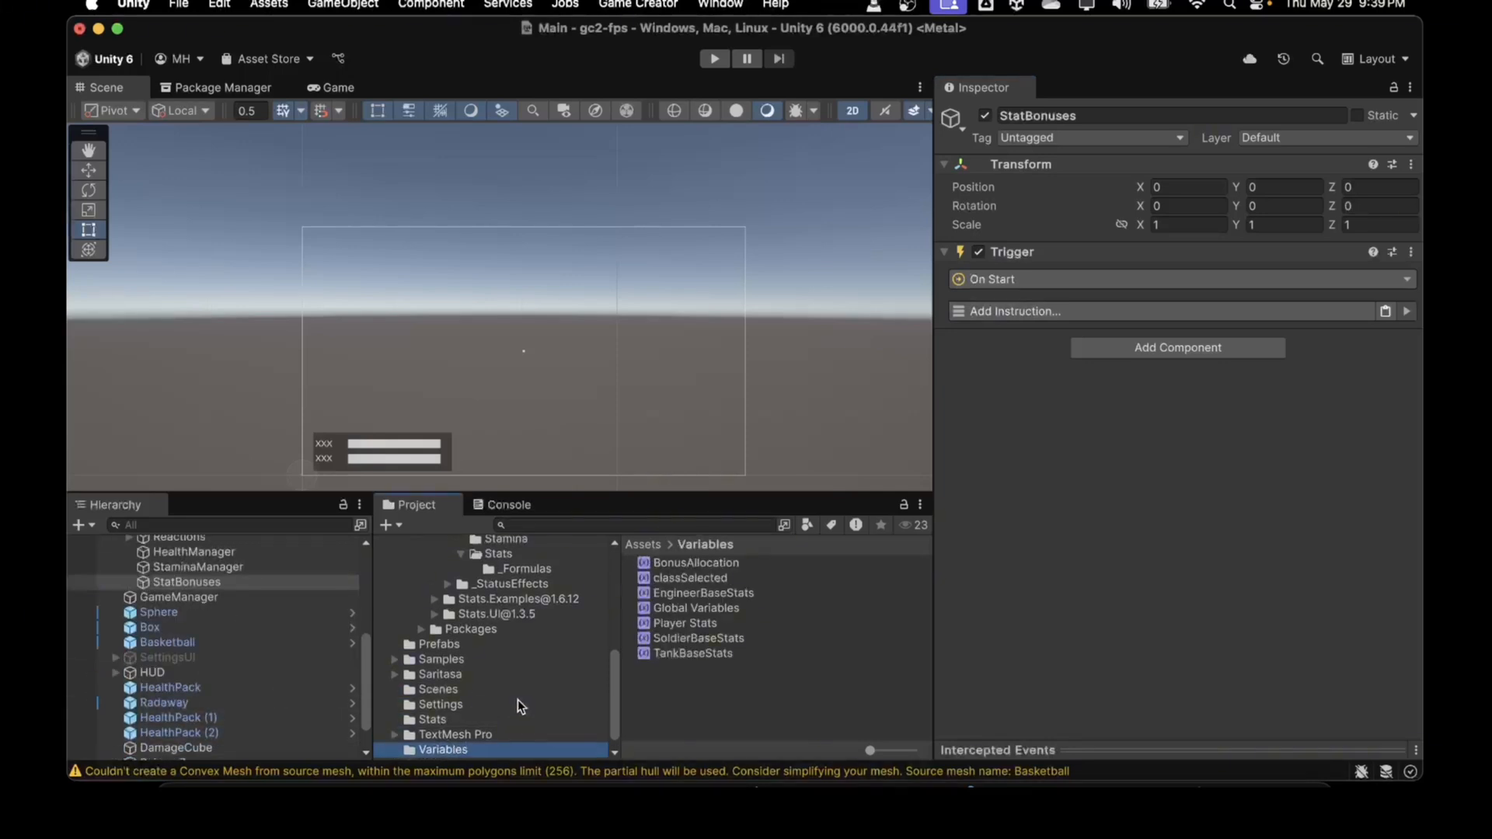
scroll(230, 634, "up", 2)
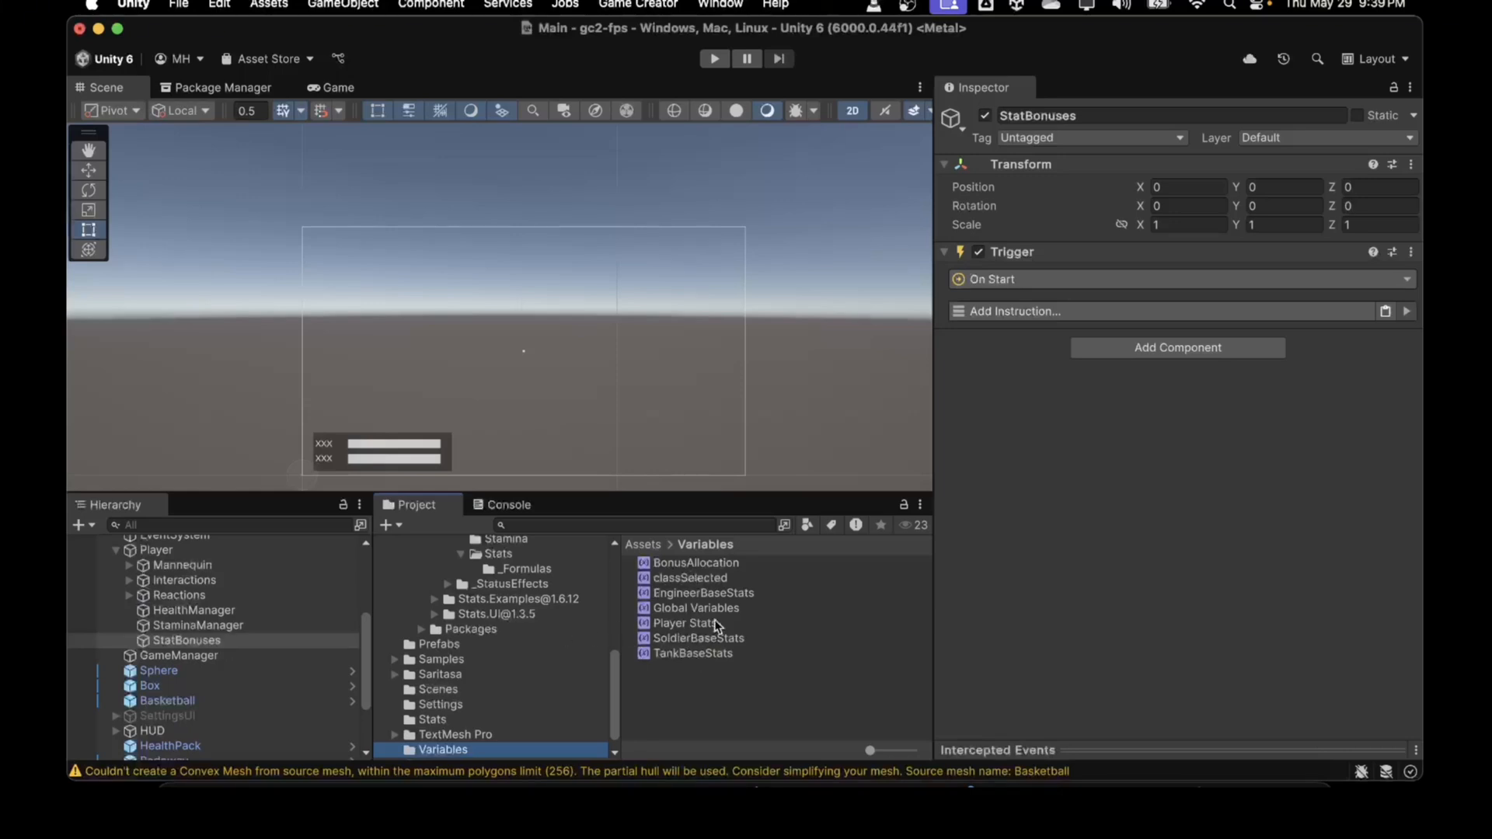
left_click(681, 563)
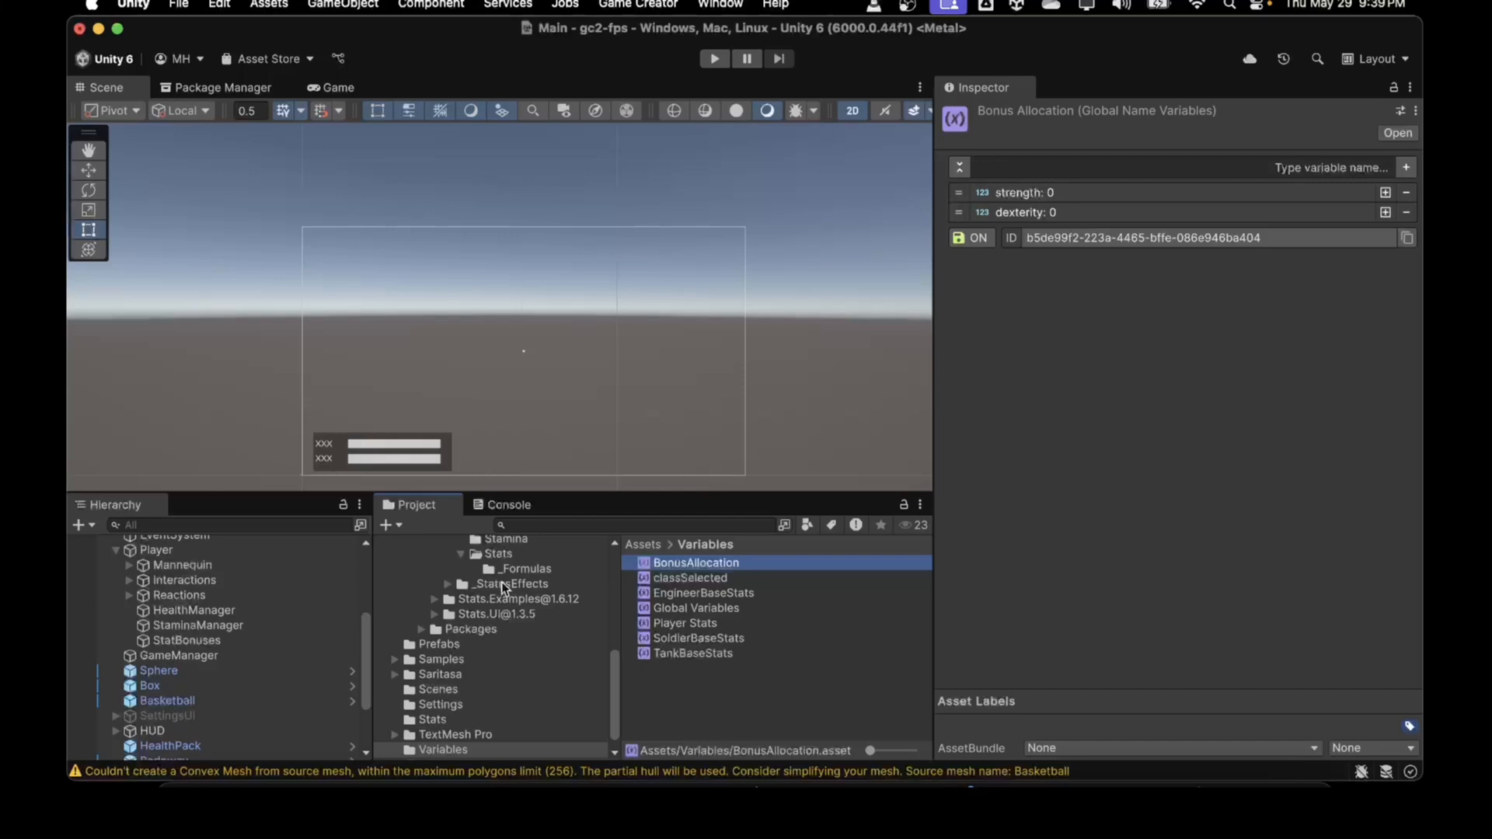
Add a Set Number instruction to the StatBonuses object's On Start trigger
left_click(192, 640)
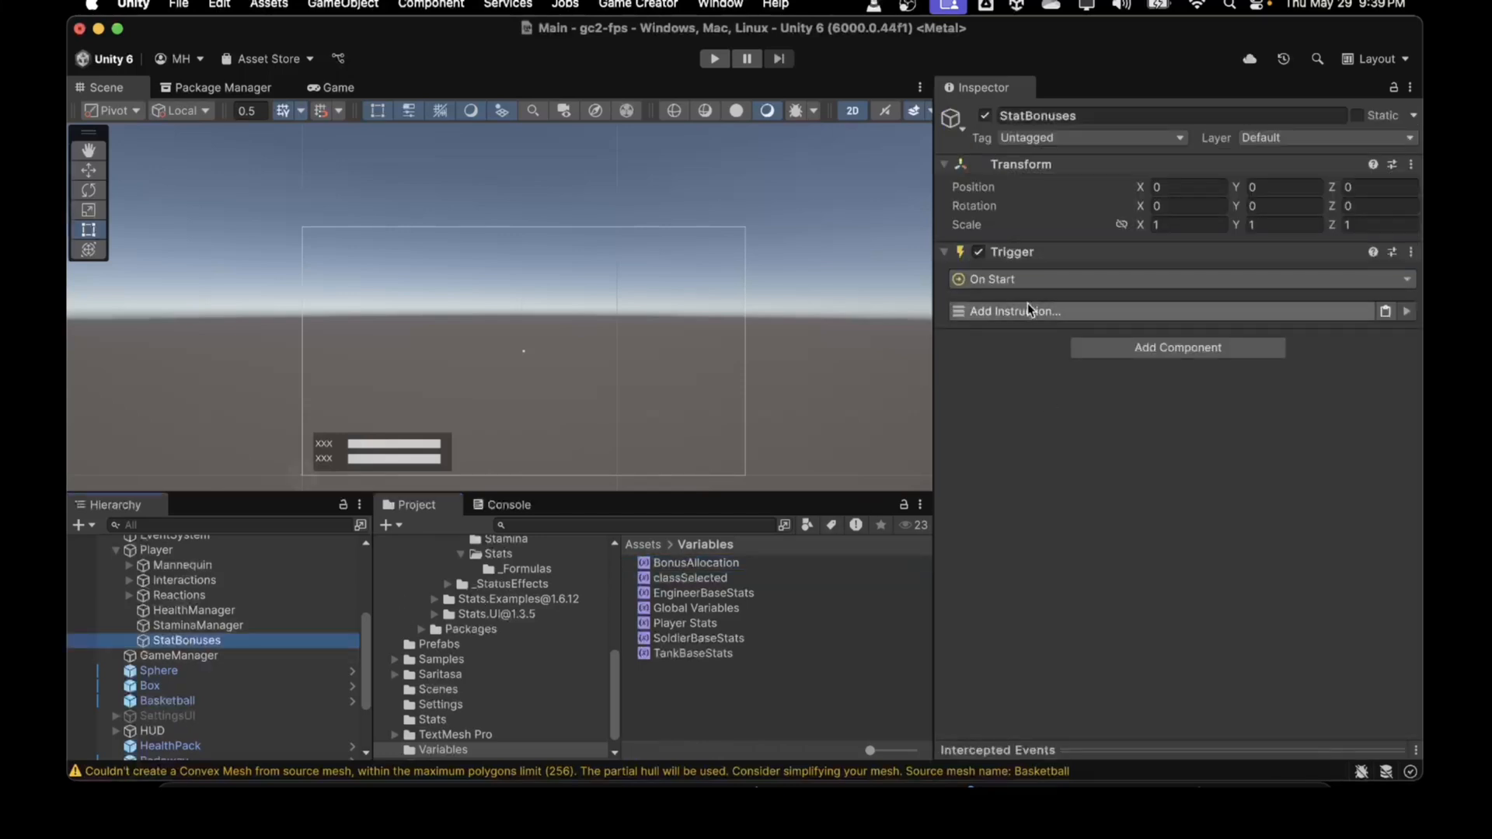
left_click(1023, 309)
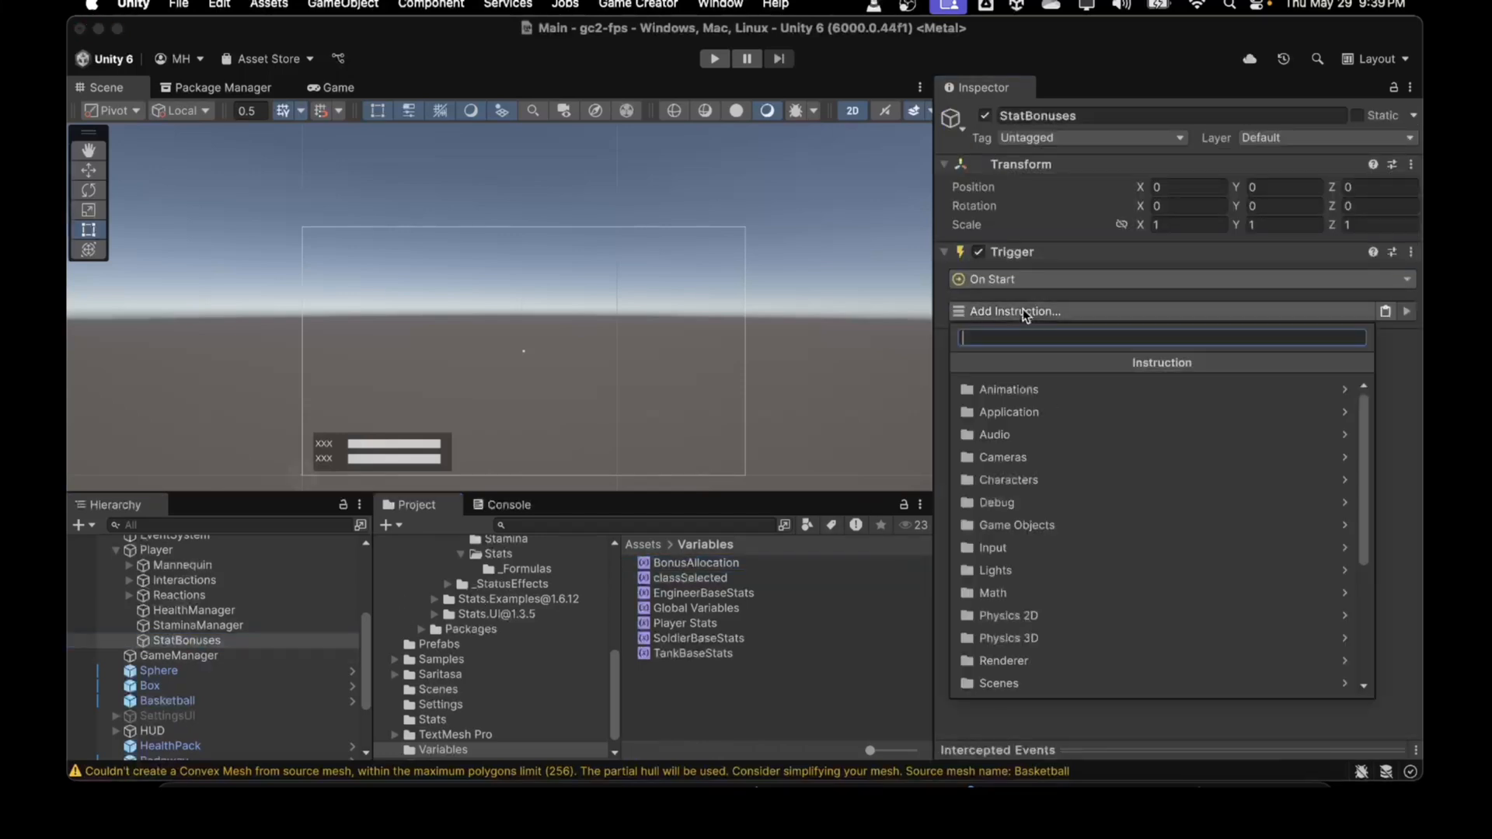
type("set num")
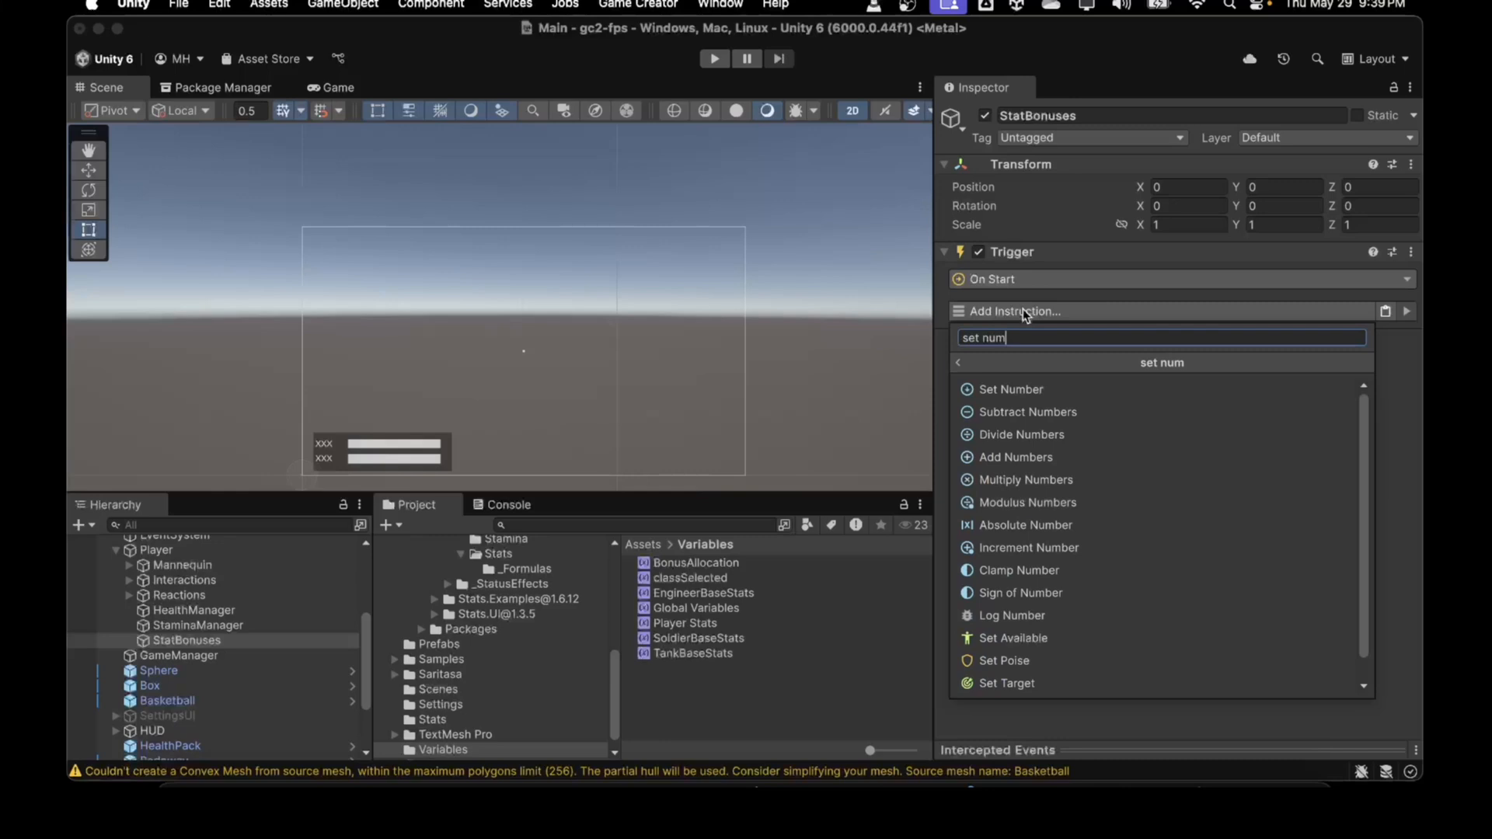
left_click(1010, 392)
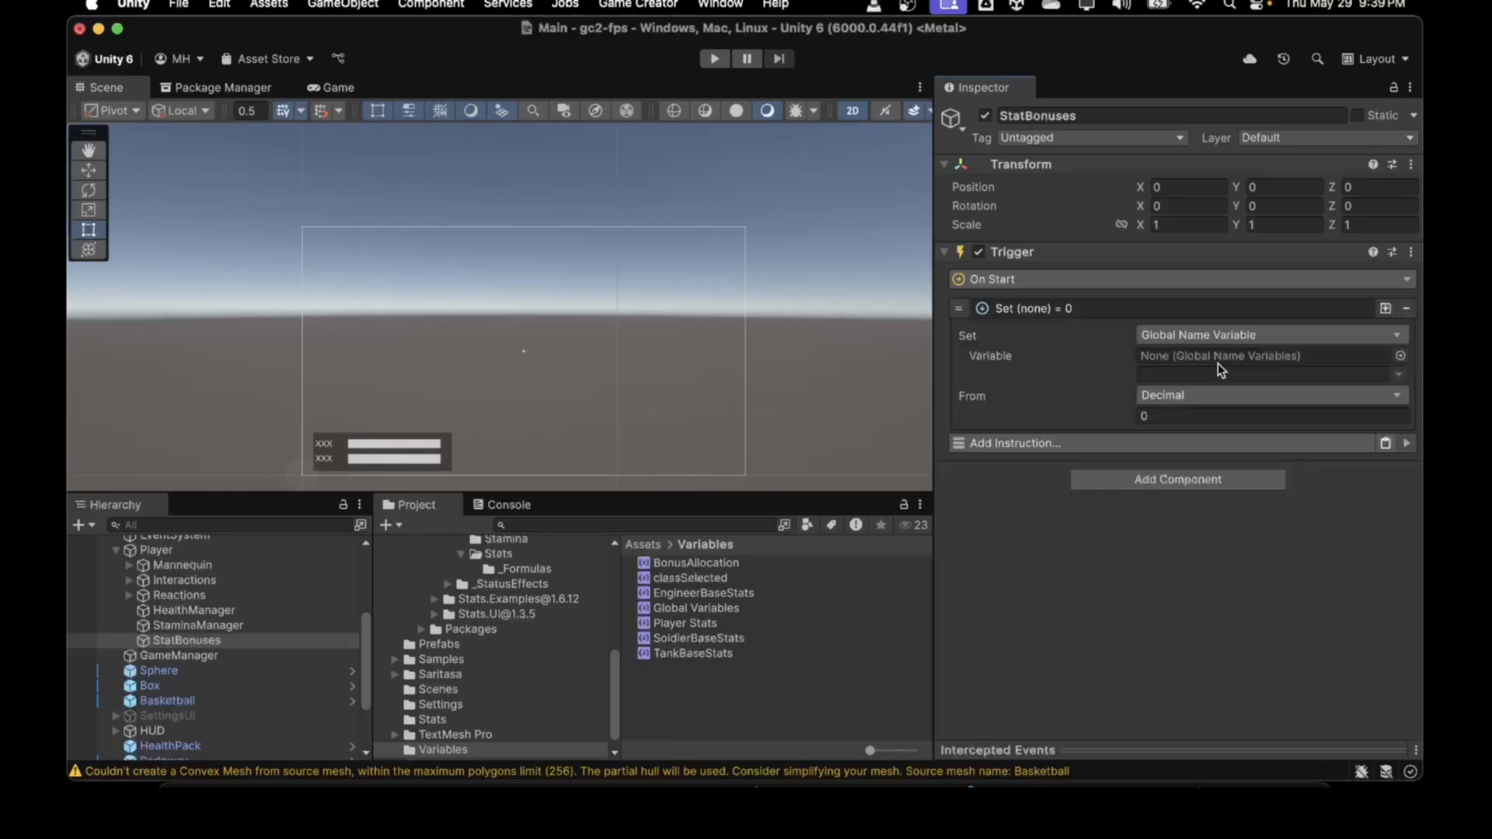
Make the Set Number instruction write to the Player object's local name variable strBonus
left_click(1183, 334)
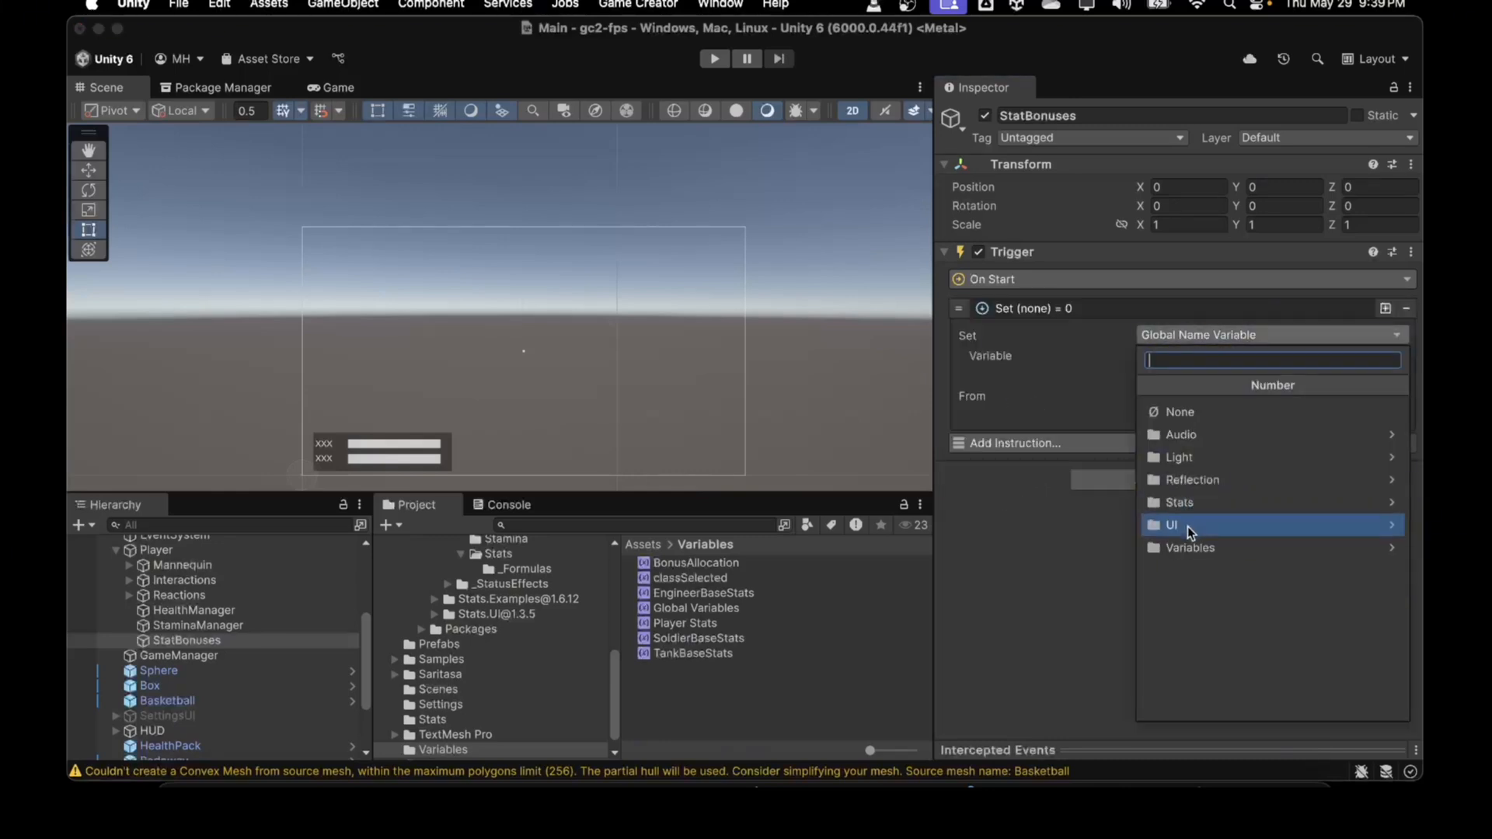
left_click(1192, 548)
left_click(1211, 482)
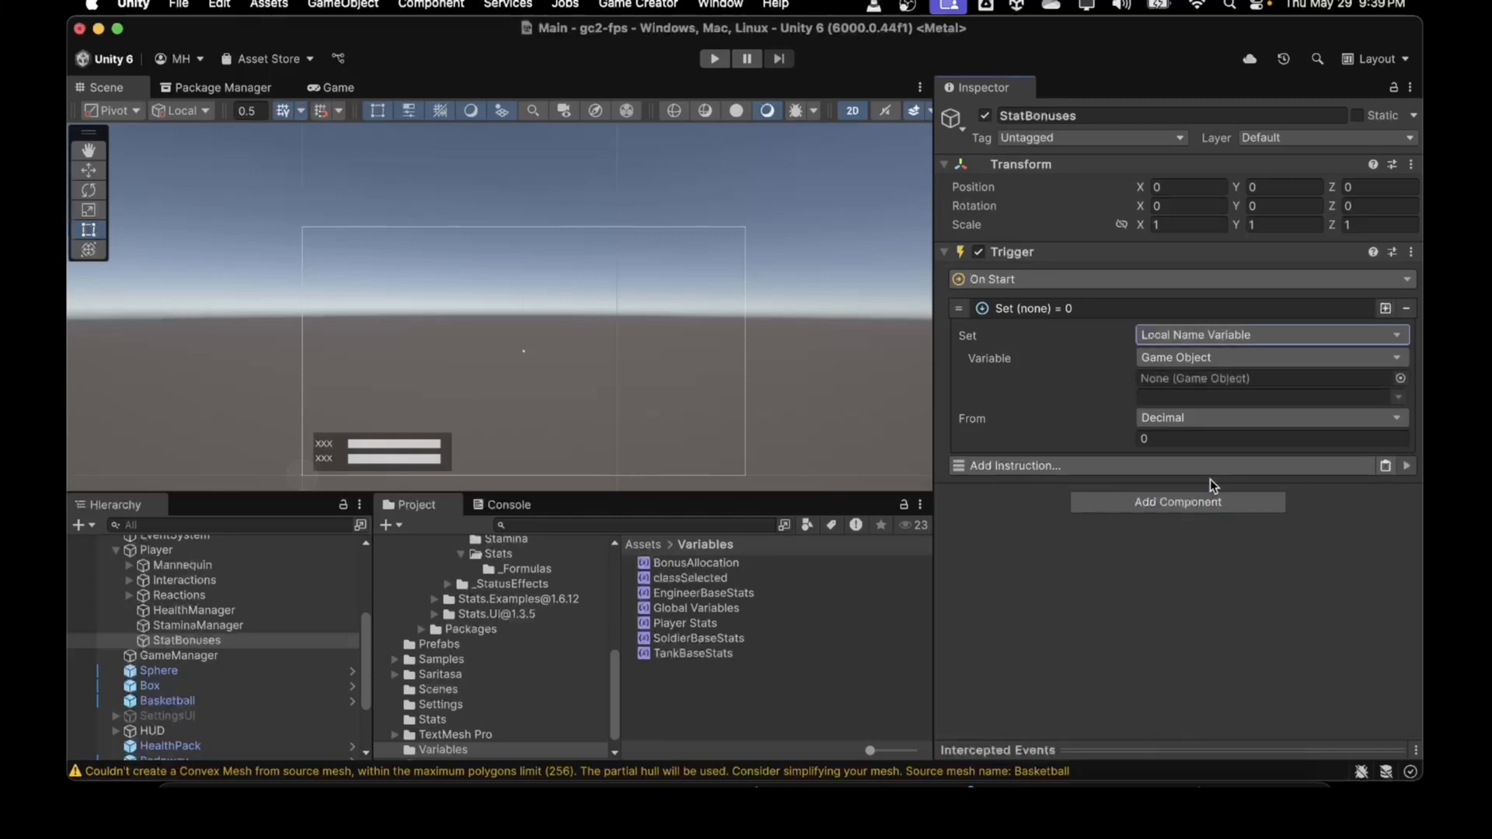
left_click_drag(163, 552, 1248, 380)
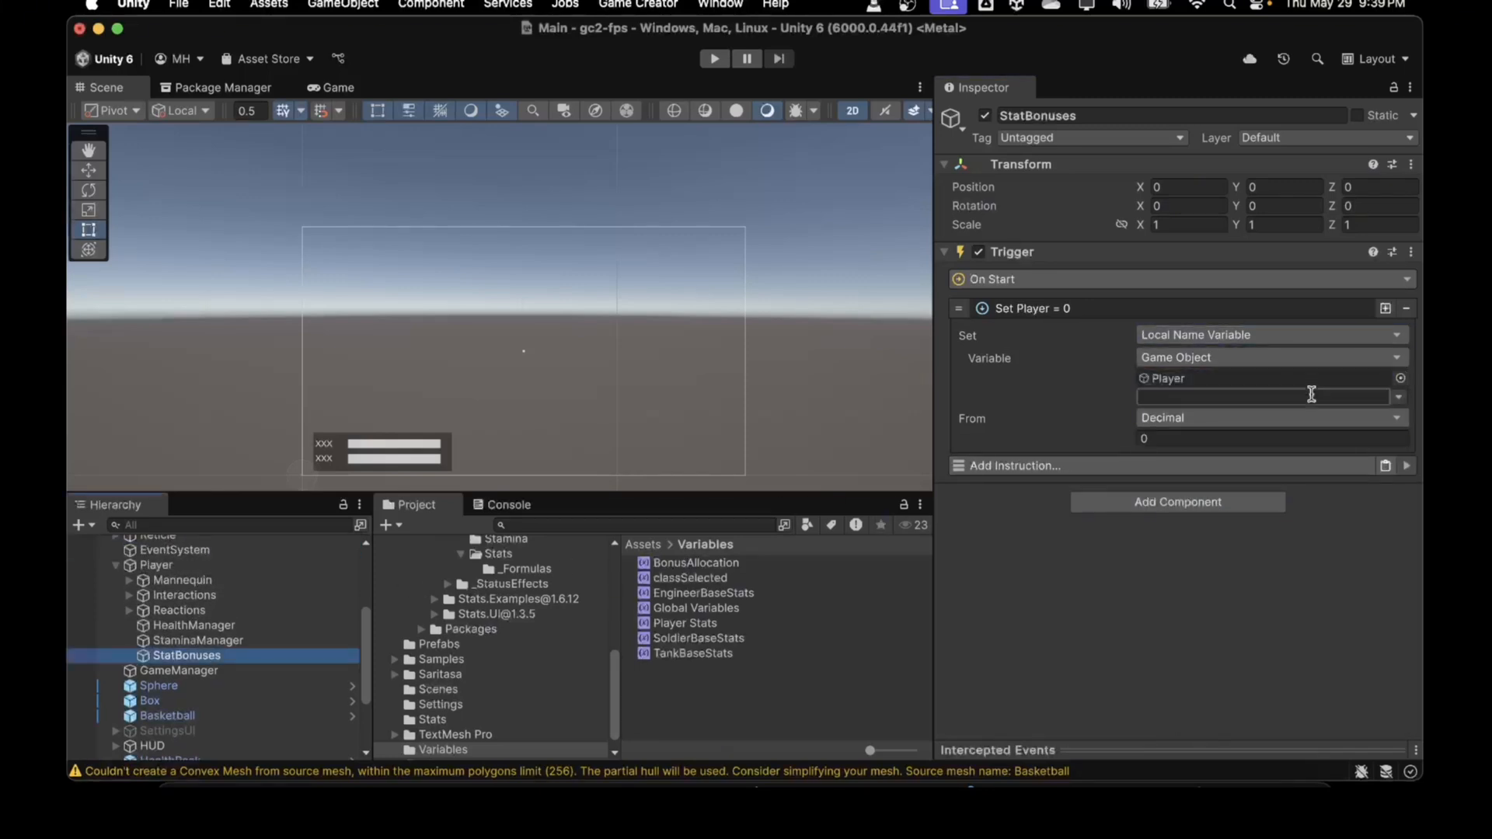
left_click(1399, 398)
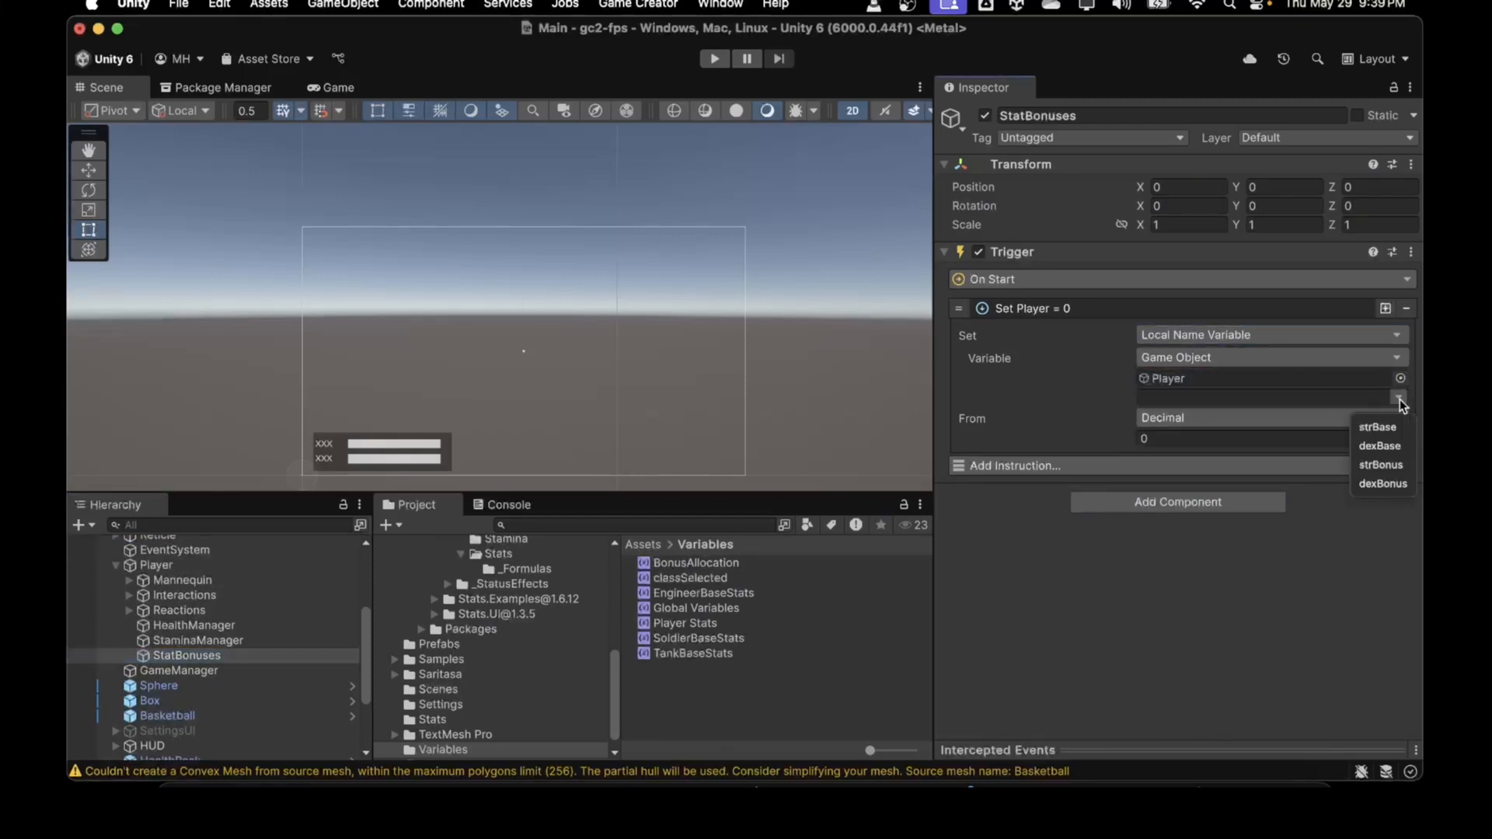
left_click(1383, 464)
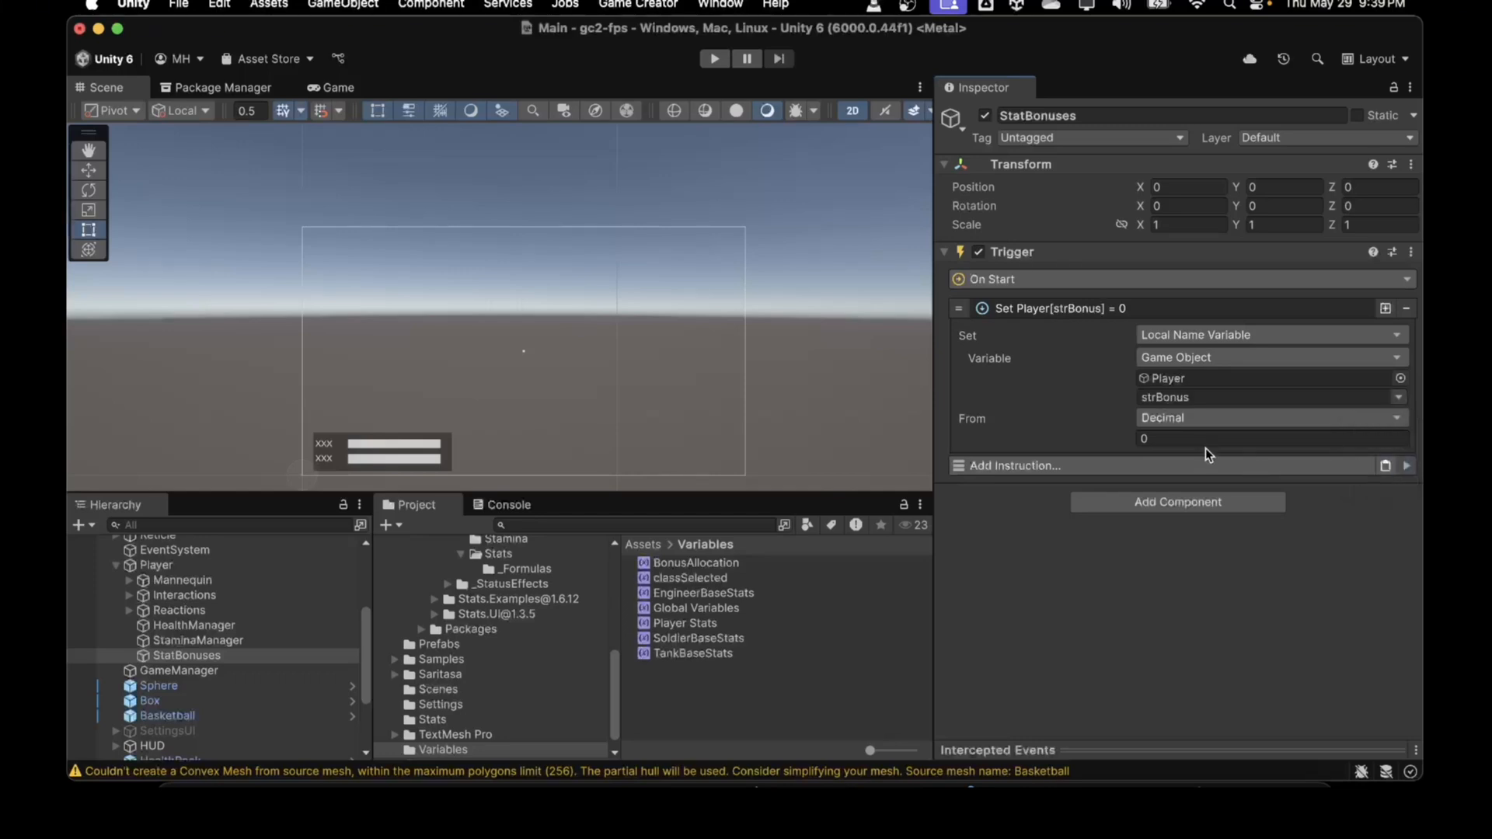
Take the strBonus instruction's source value from the global name variable strength in BonusAllocation
left_click(1163, 417)
scroll(1164, 400, "down", 3)
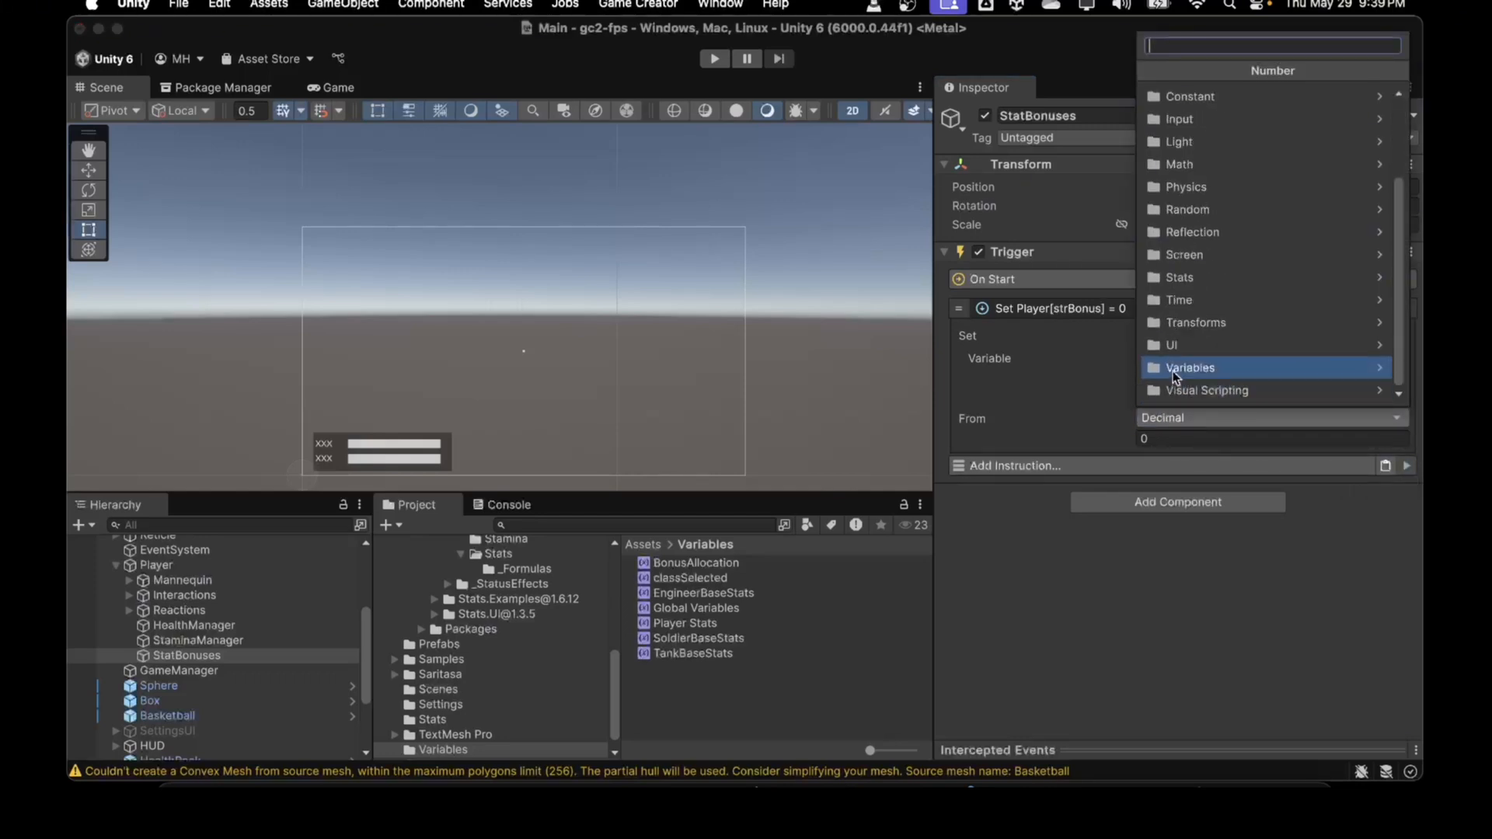
left_click(1173, 371)
left_click(1192, 163)
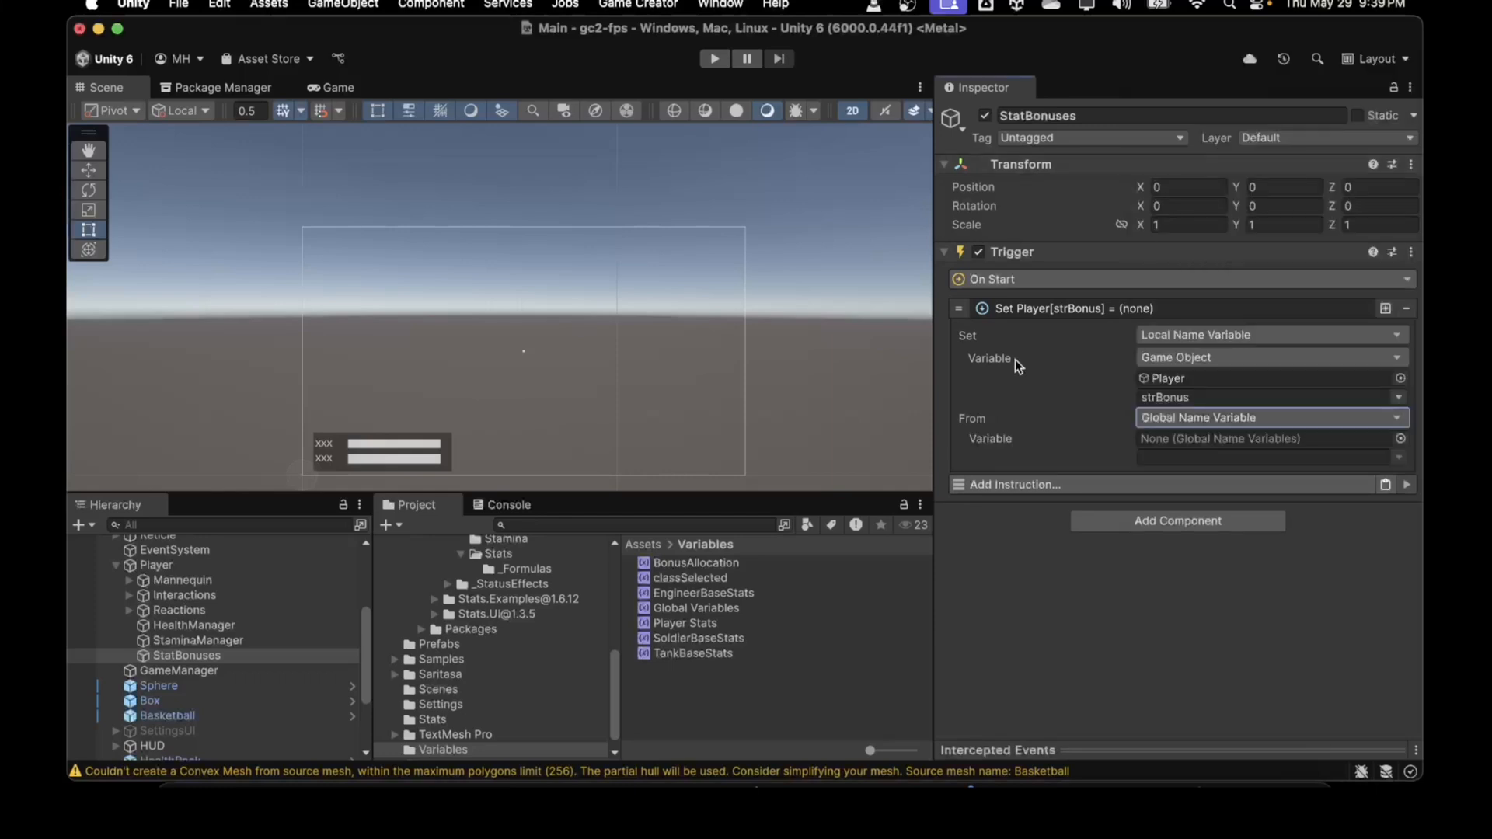
left_click_drag(690, 571, 1169, 438)
left_click(1400, 458)
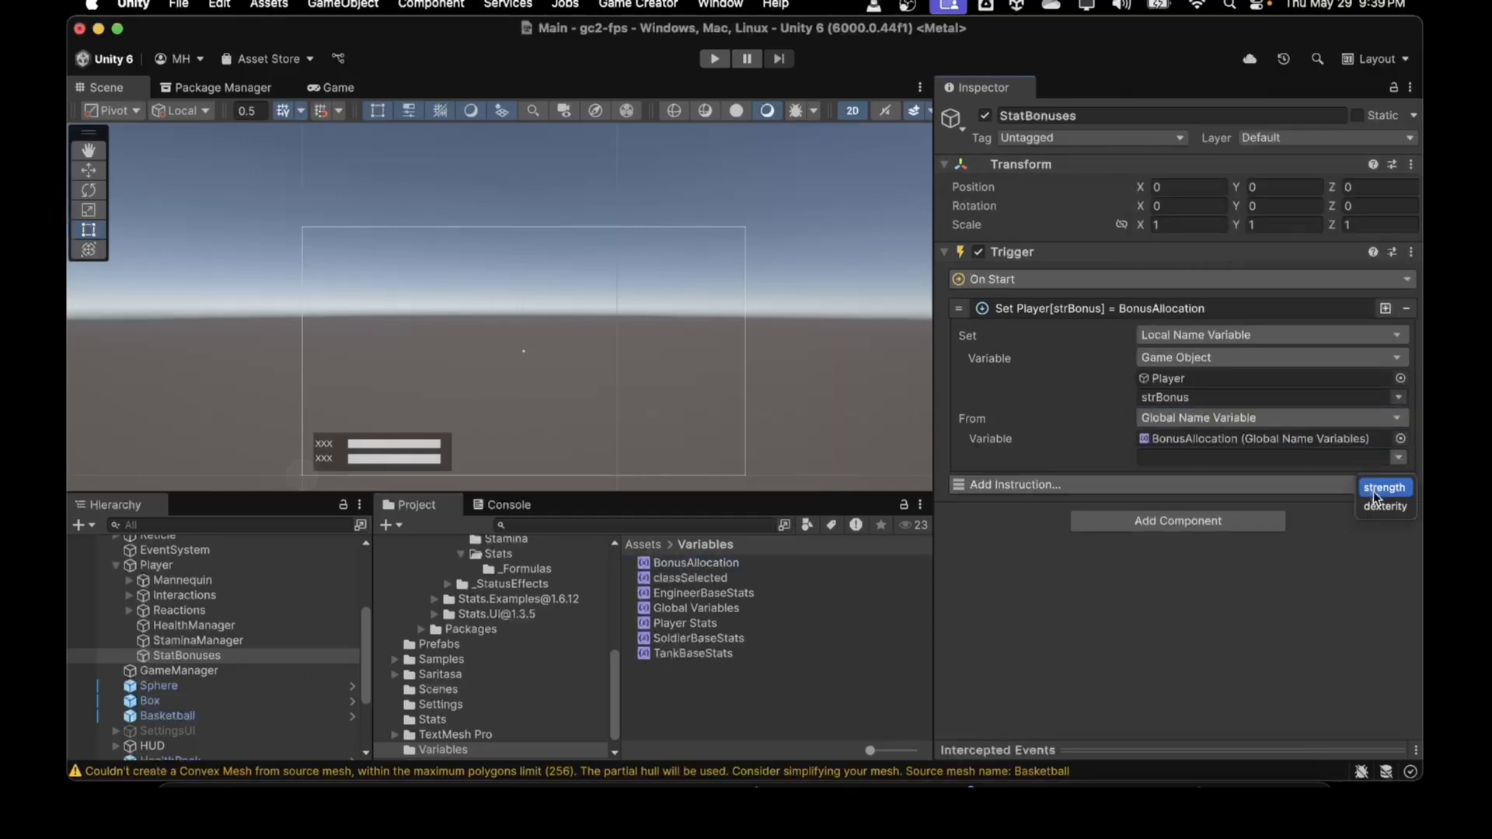
left_click(1374, 487)
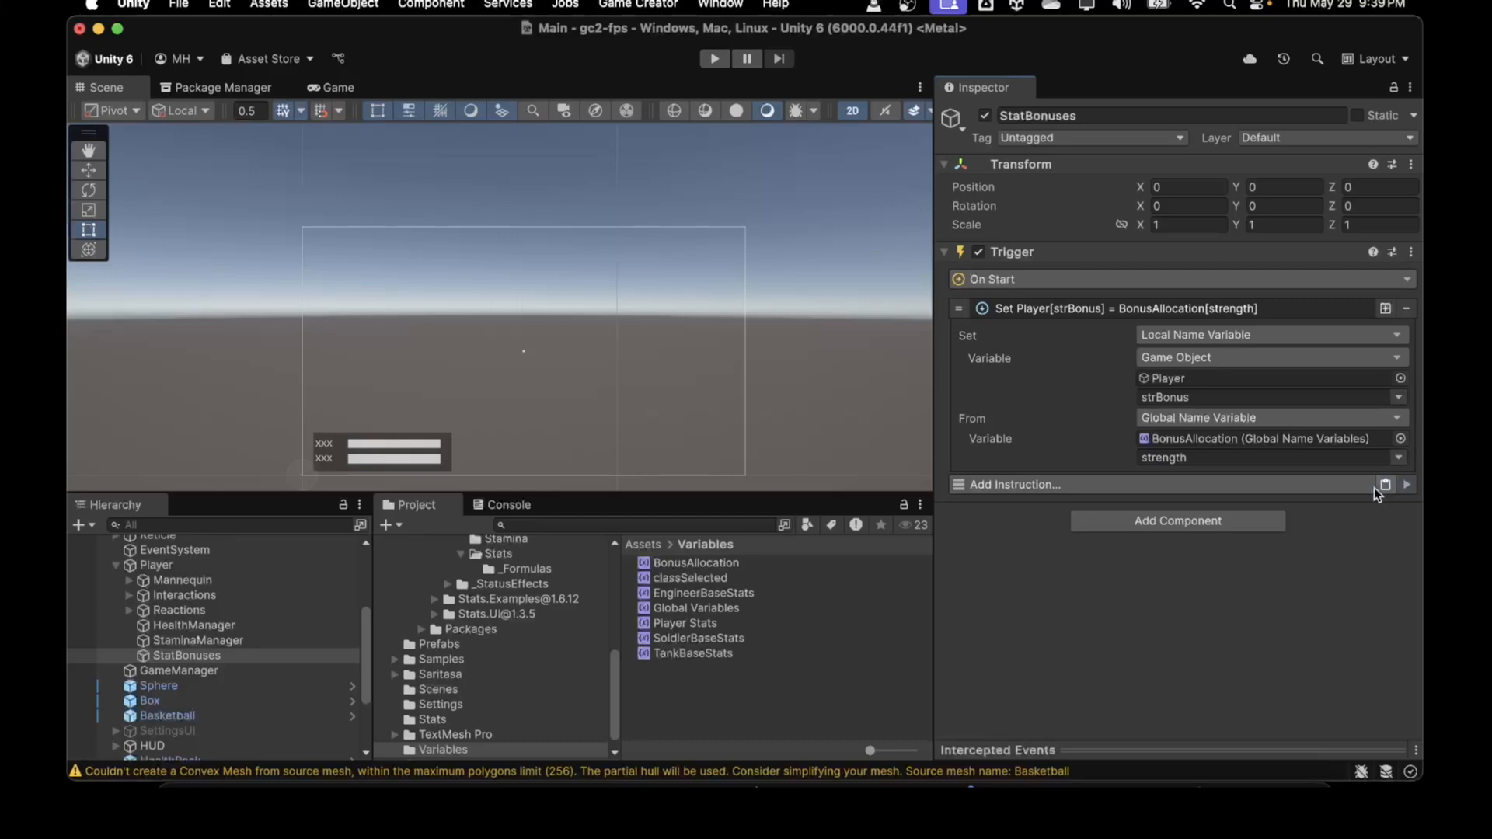
left_click(1050, 313)
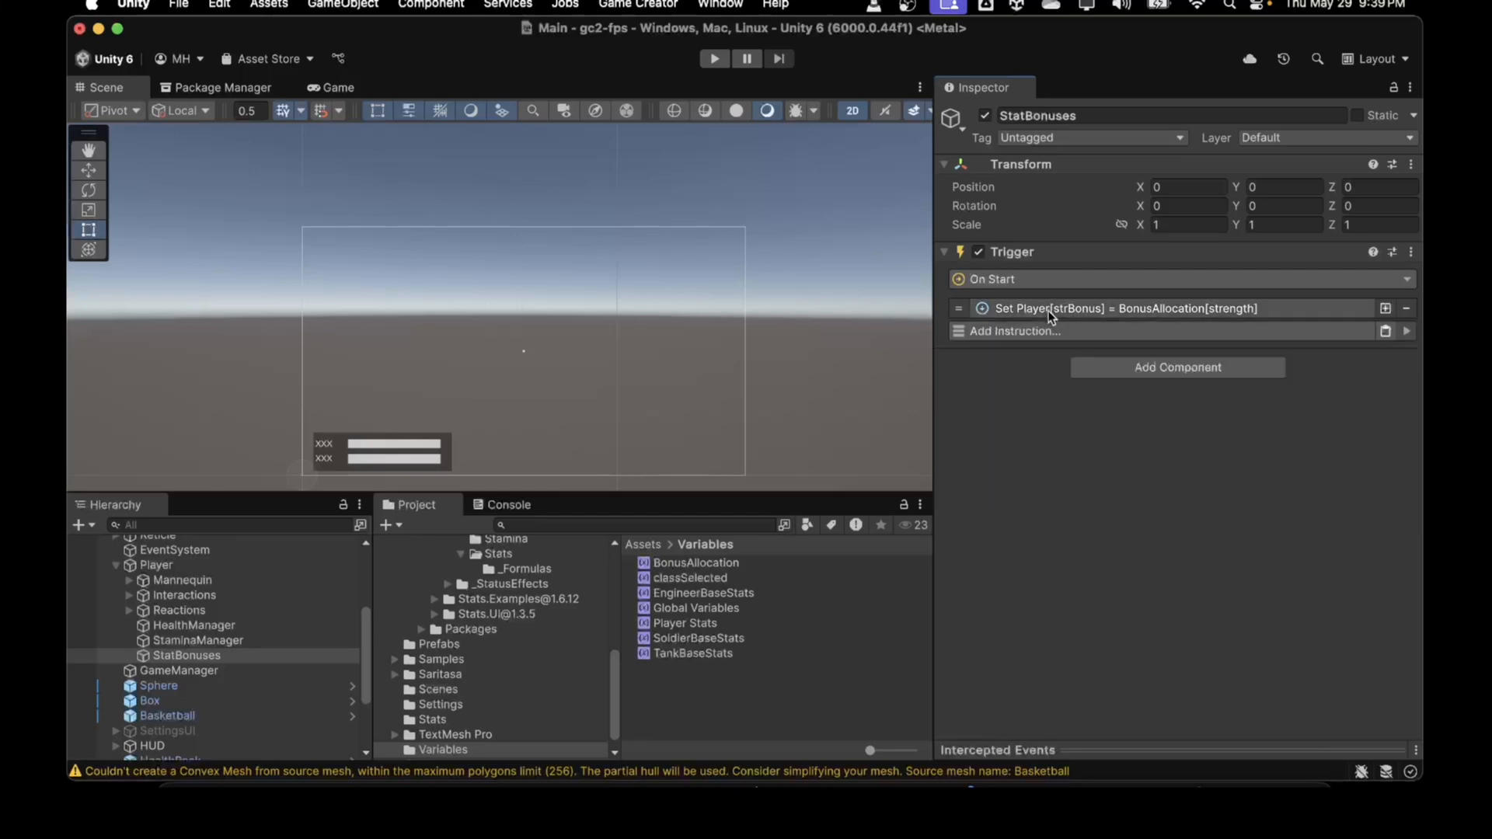
Duplicate the strBonus instruction and make the copy set the Player's dexBonus from BonusAllocation's dexterity
left_click(1386, 311)
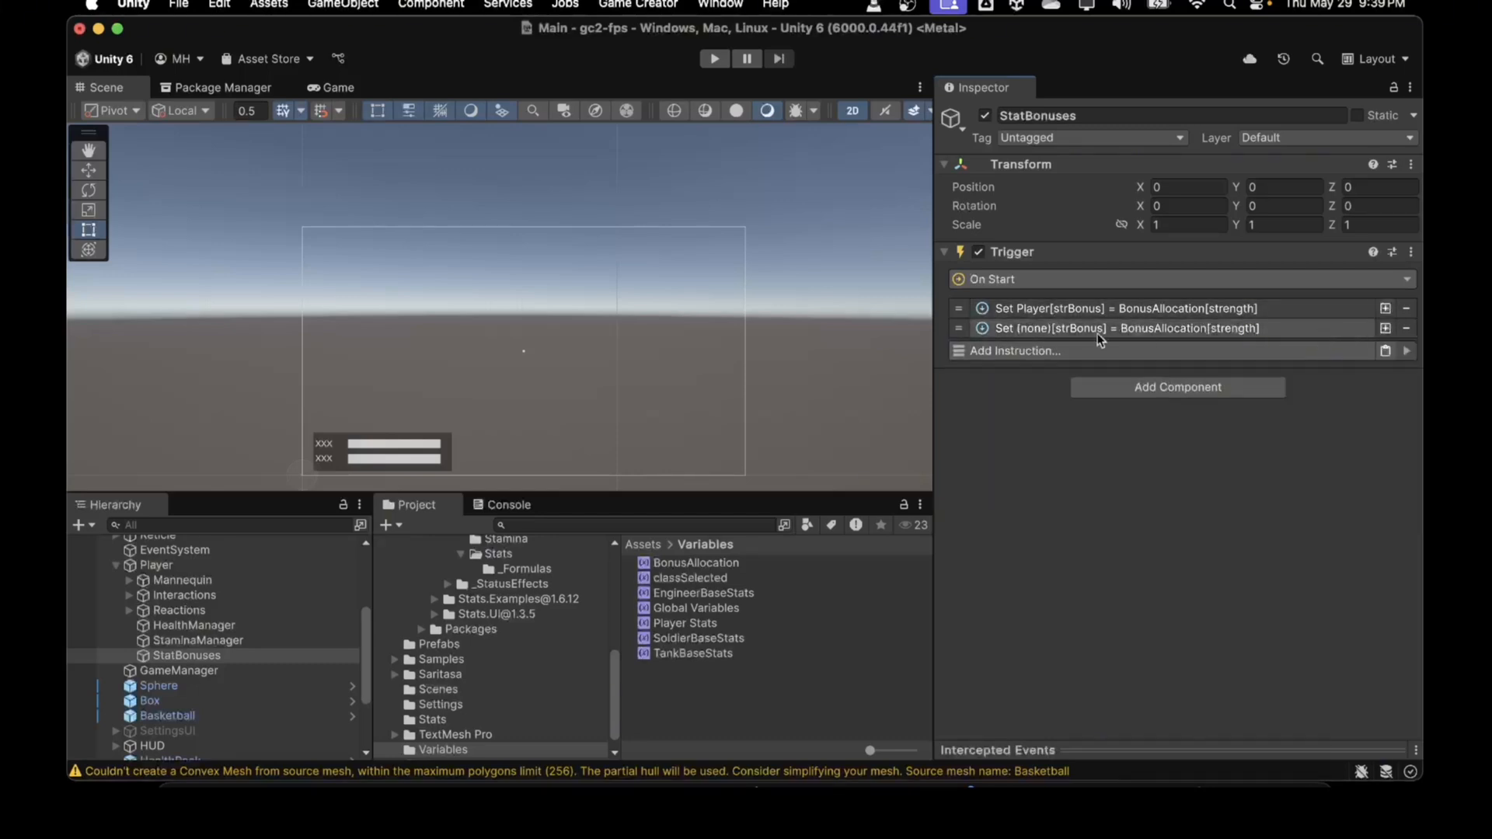
left_click(1039, 328)
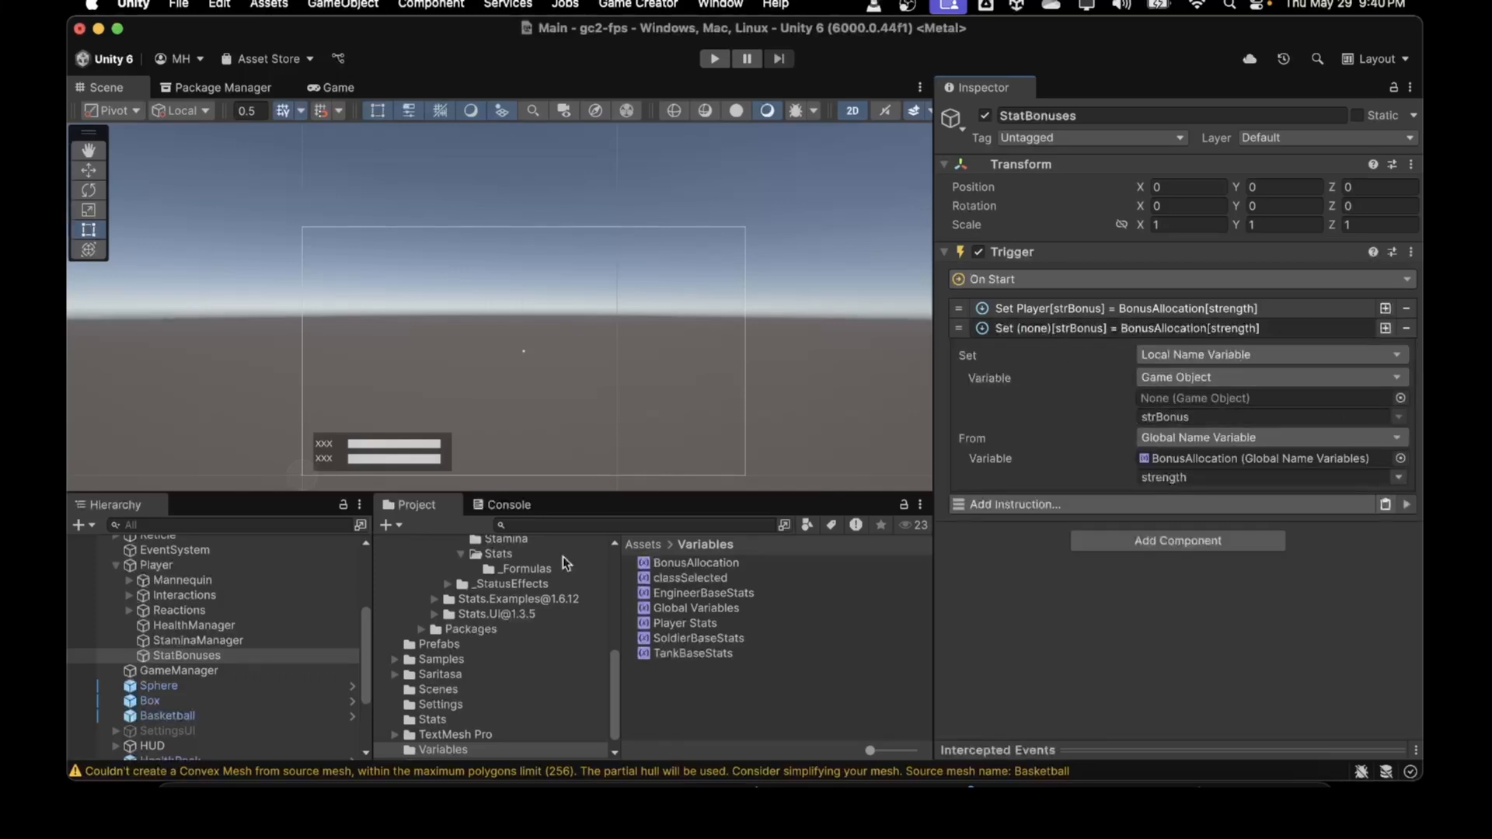
left_click_drag(156, 565, 1148, 405)
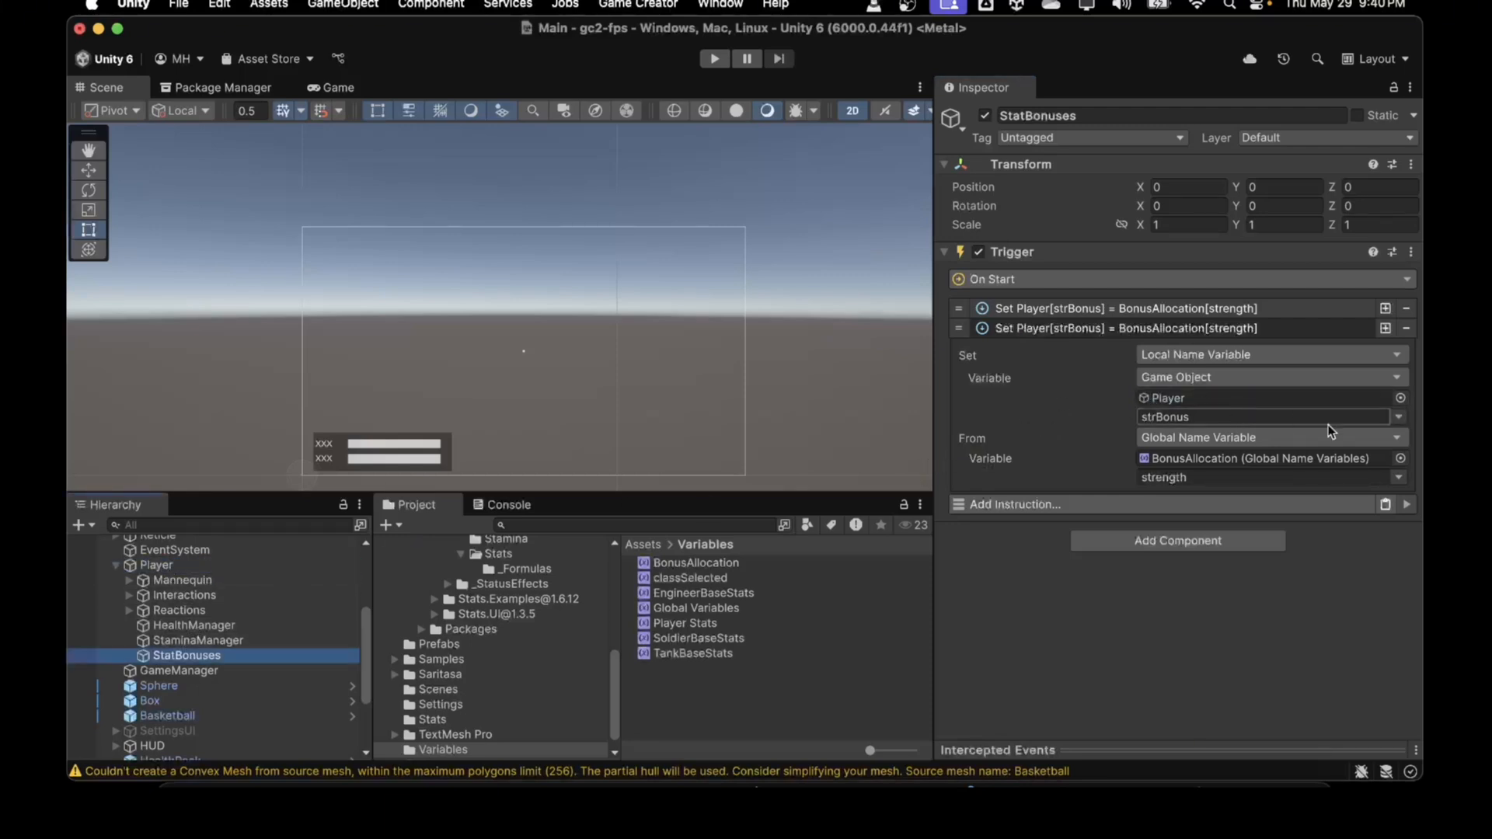
left_click(1397, 416)
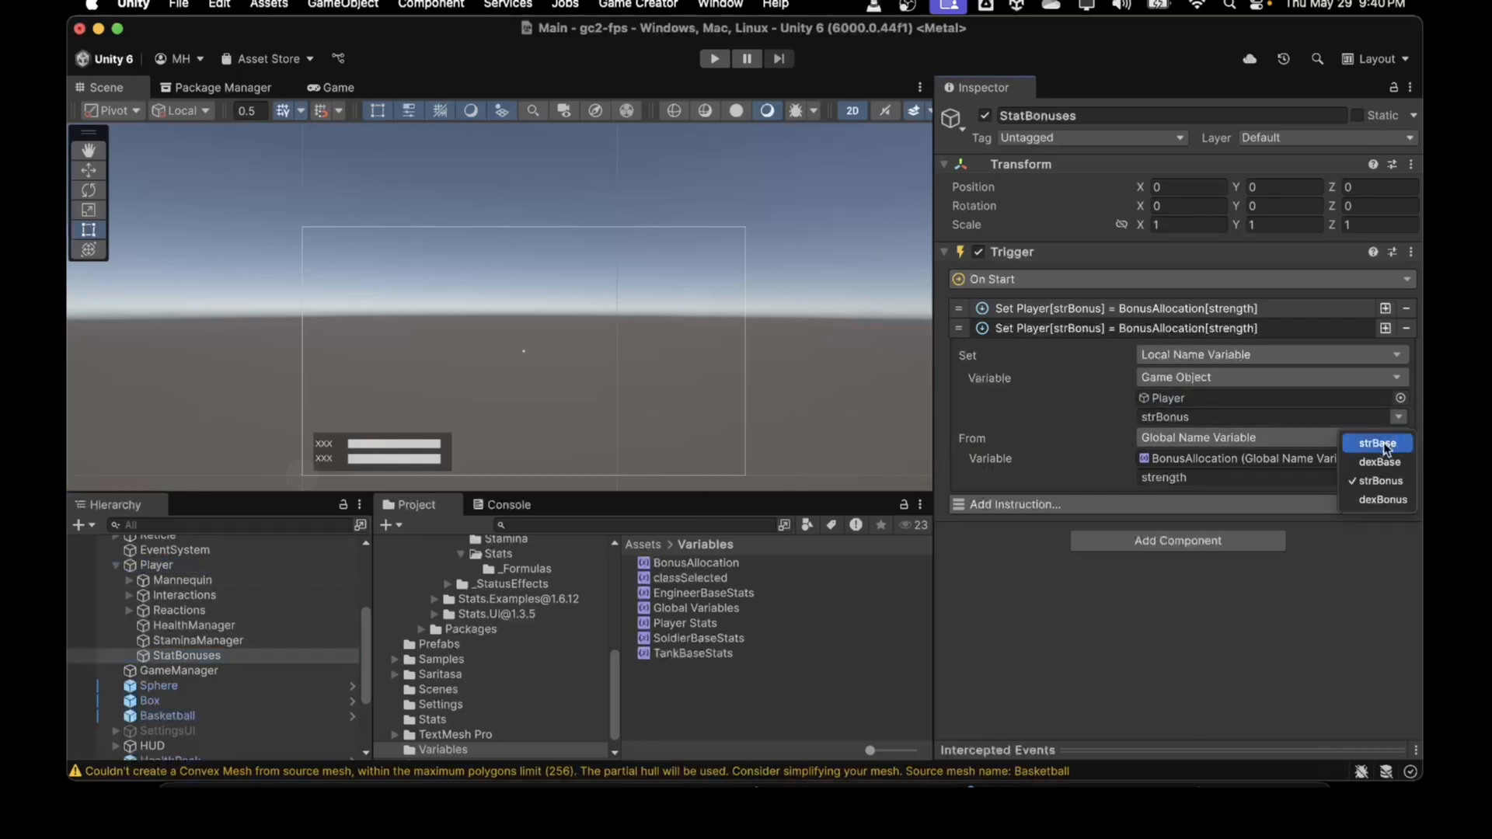
left_click(1381, 500)
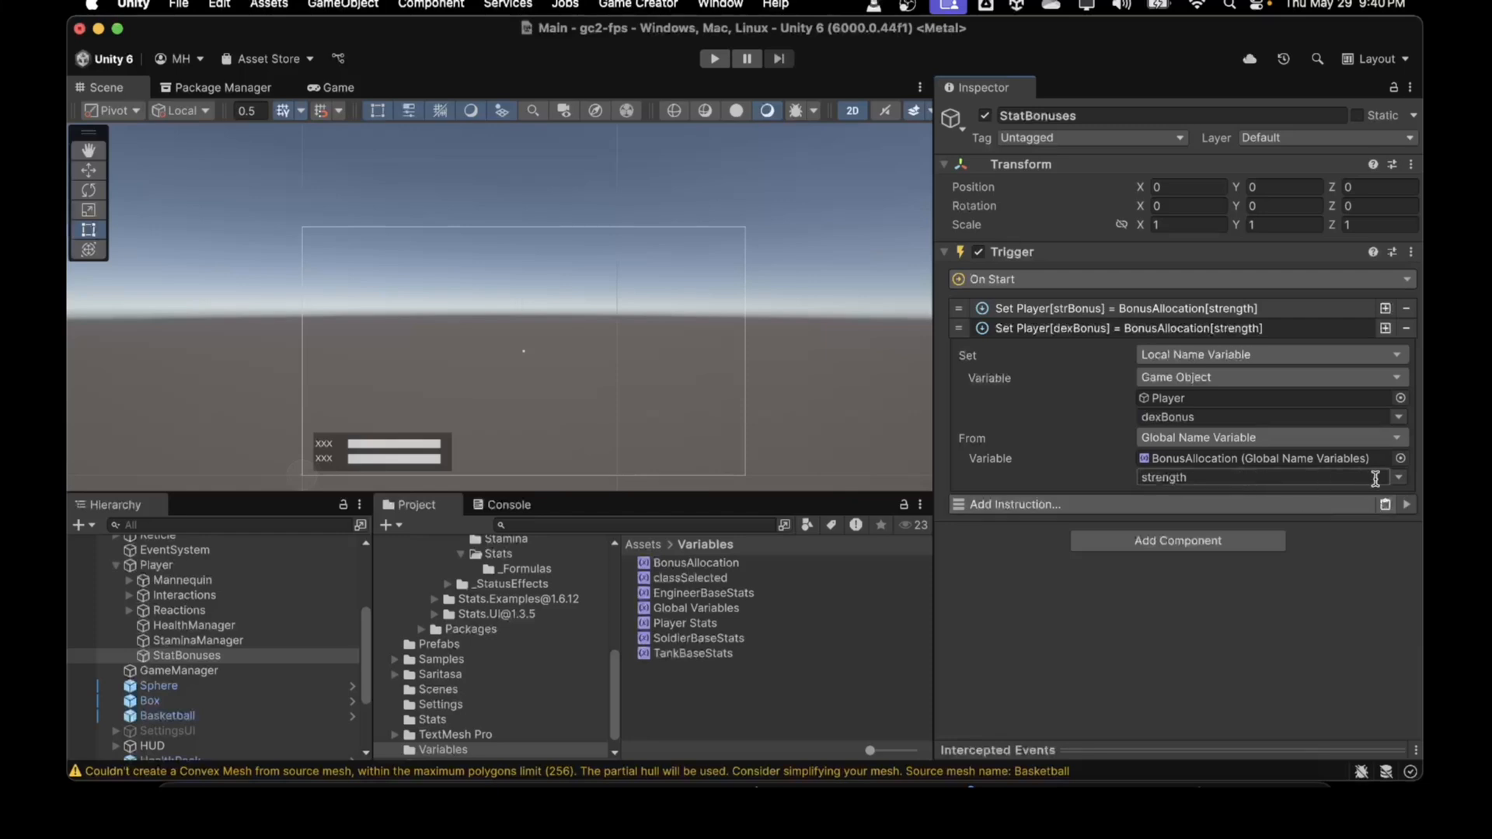
left_click(1398, 477)
left_click(1365, 525)
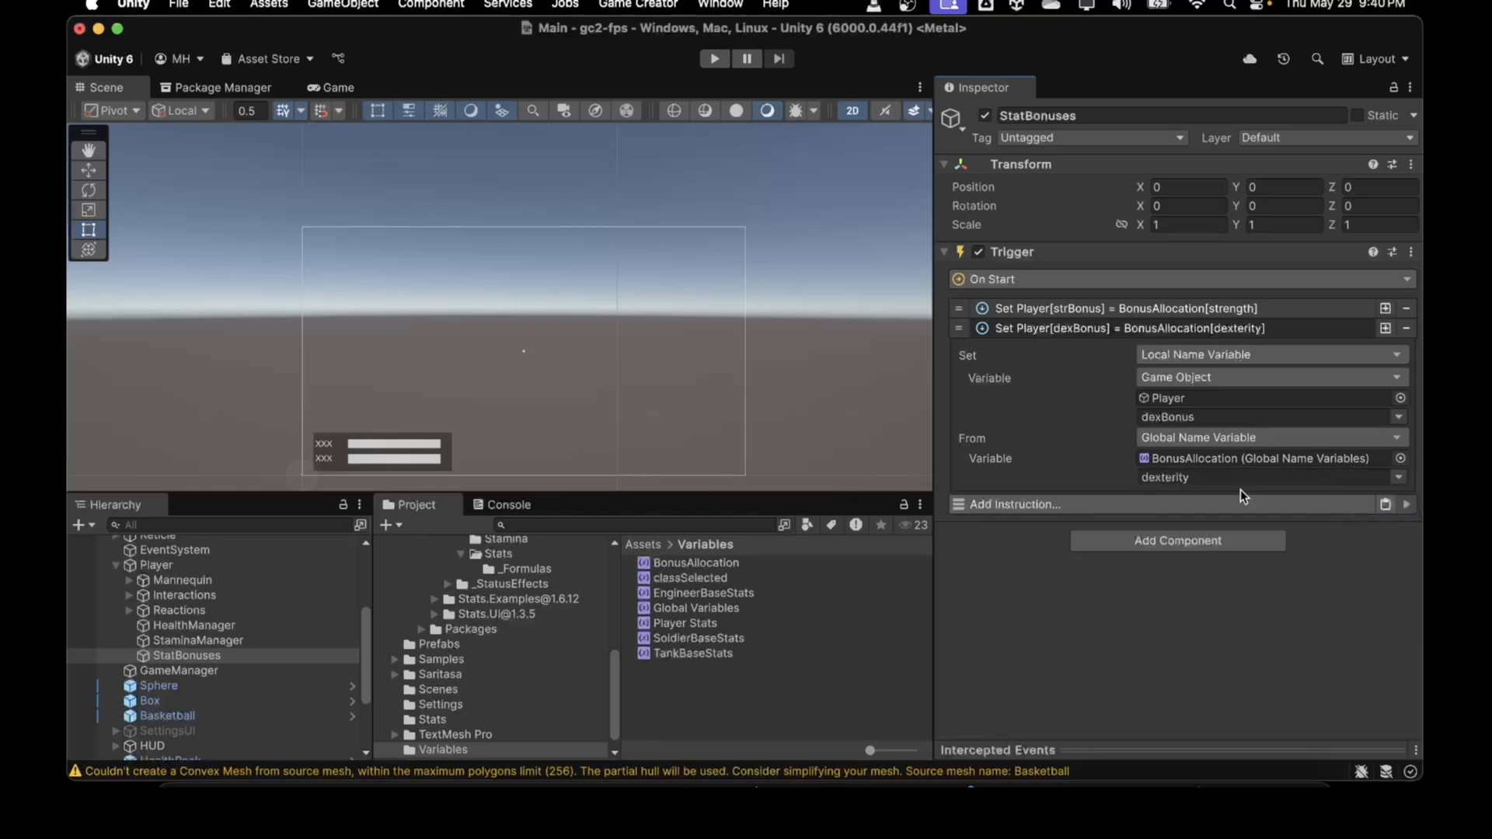
left_click(1062, 329)
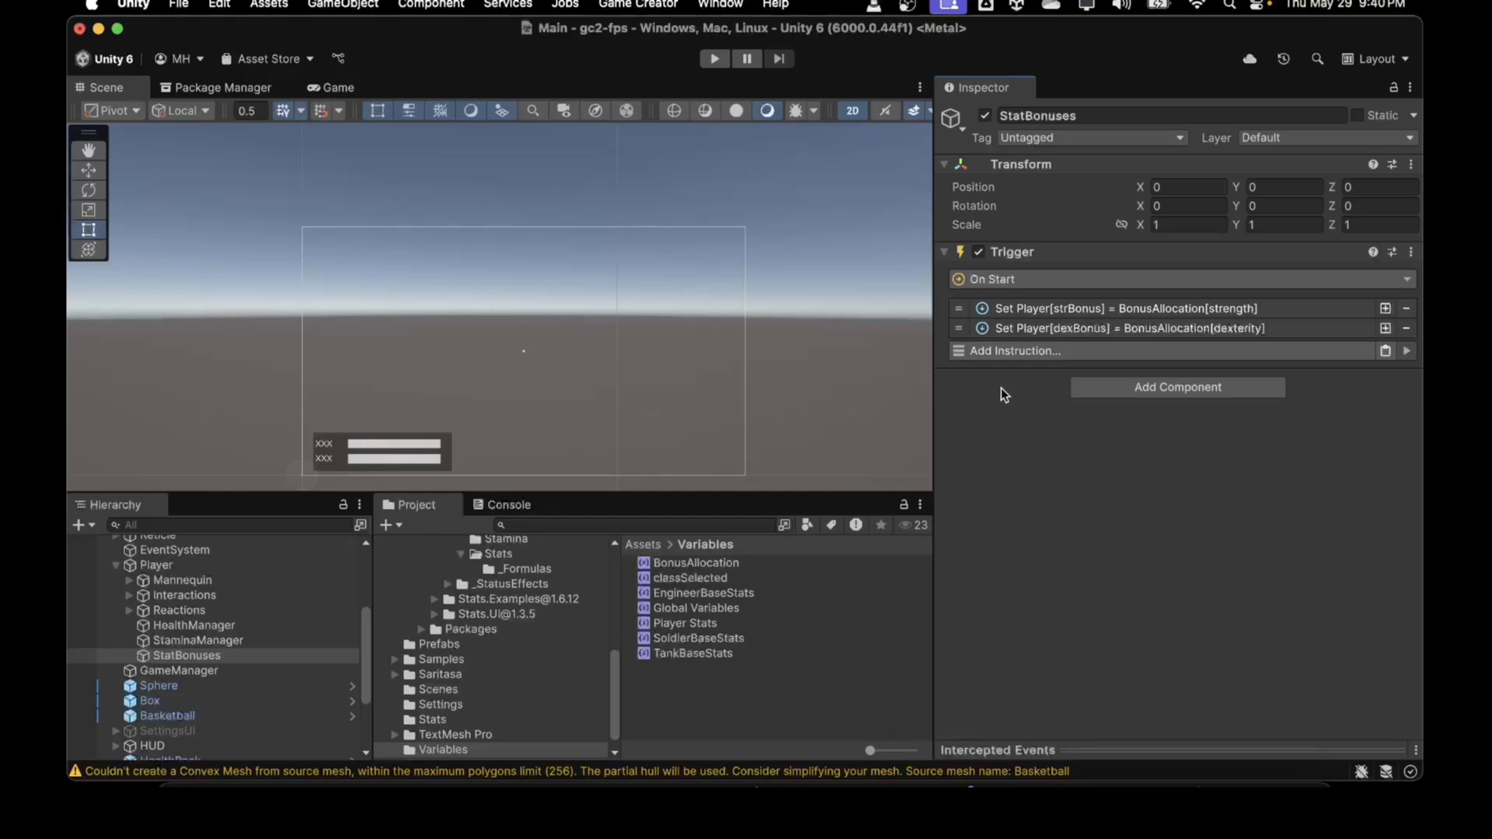
Check the classSelected global variables asset and add a Conditions component to the StatBonuses object
left_click(690, 581)
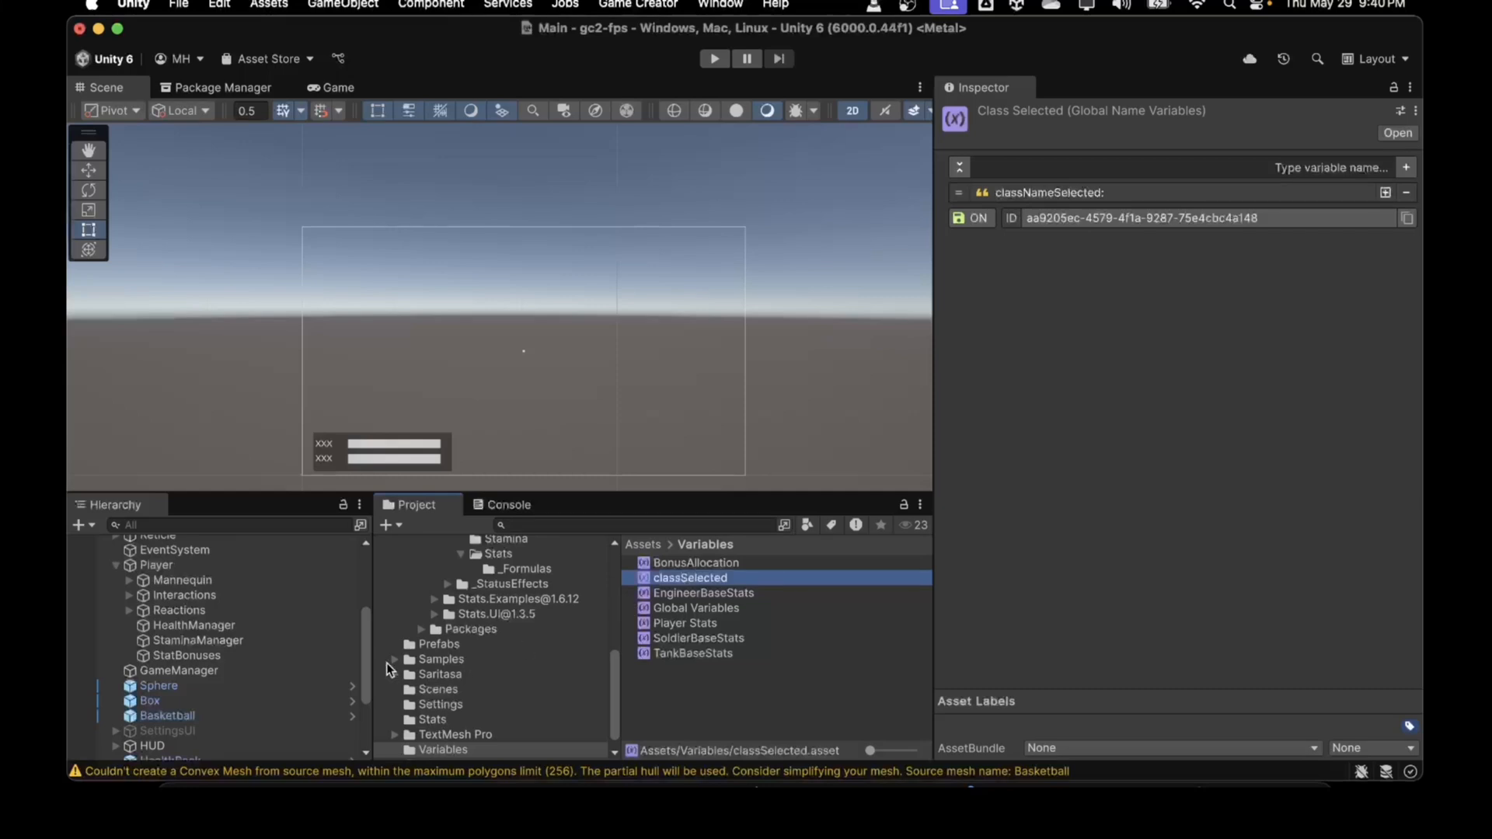
left_click(180, 656)
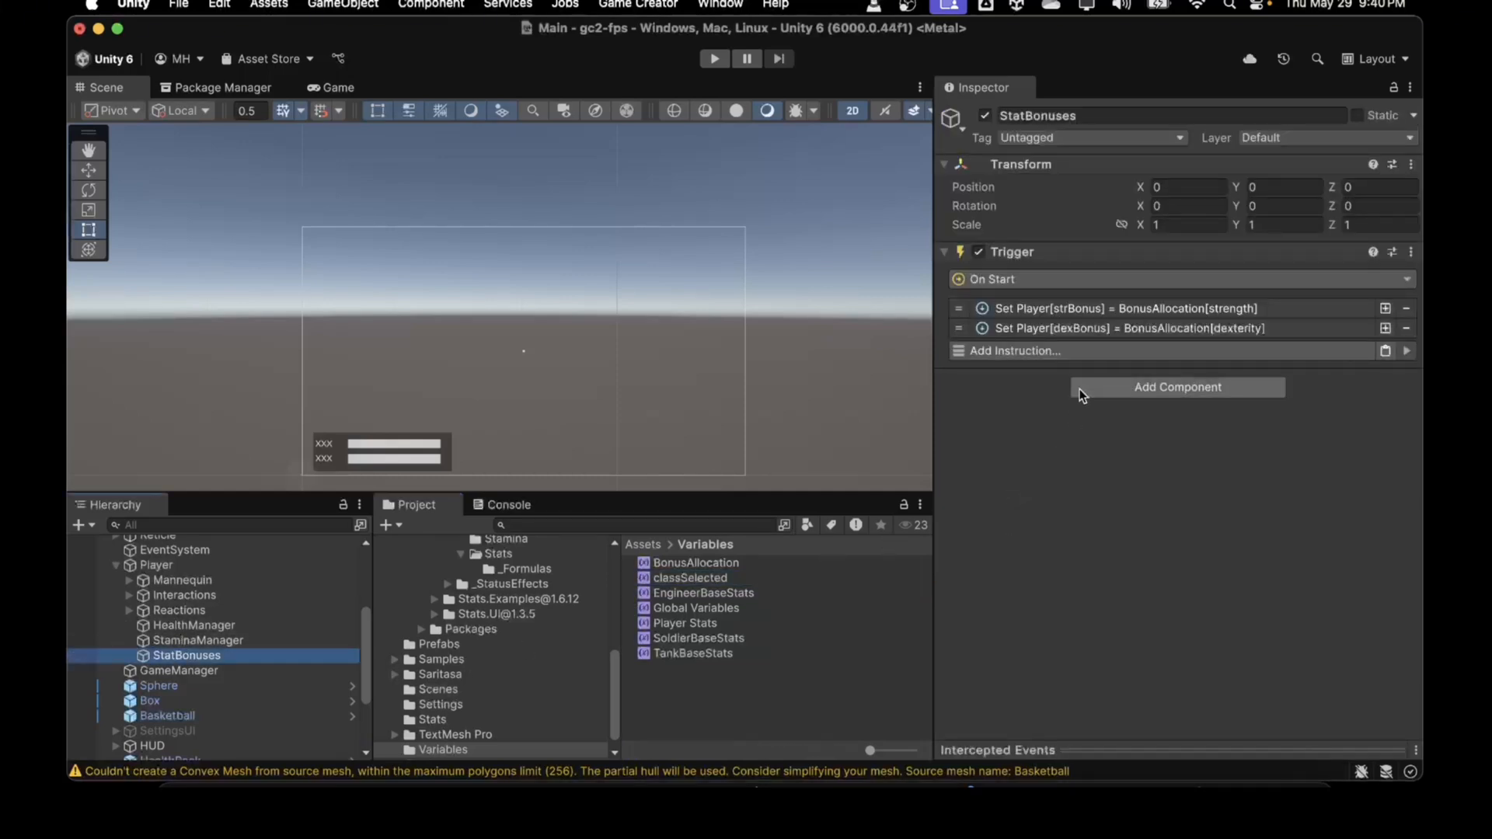
left_click(1099, 387)
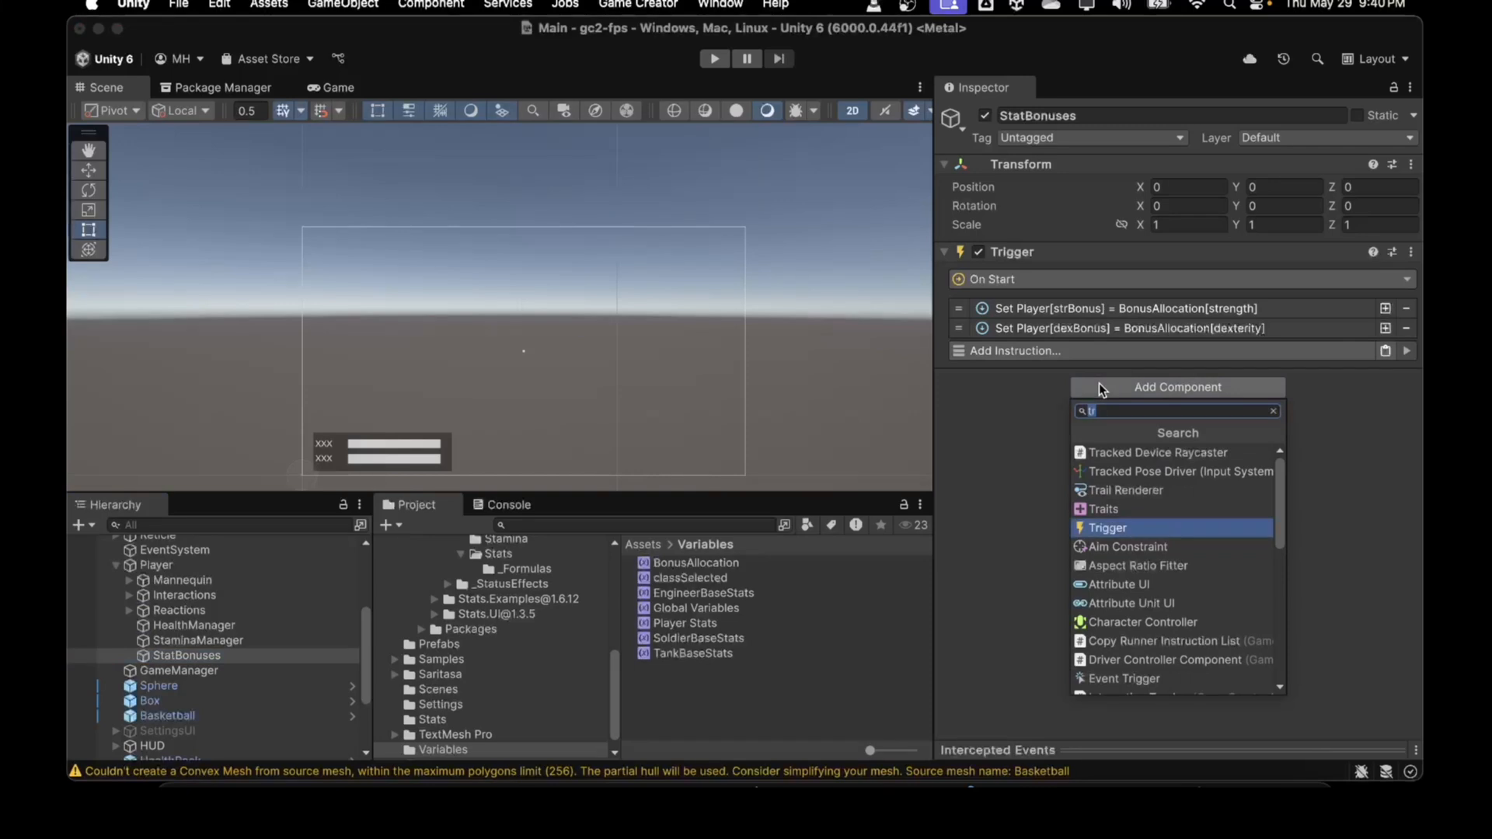
type("cond")
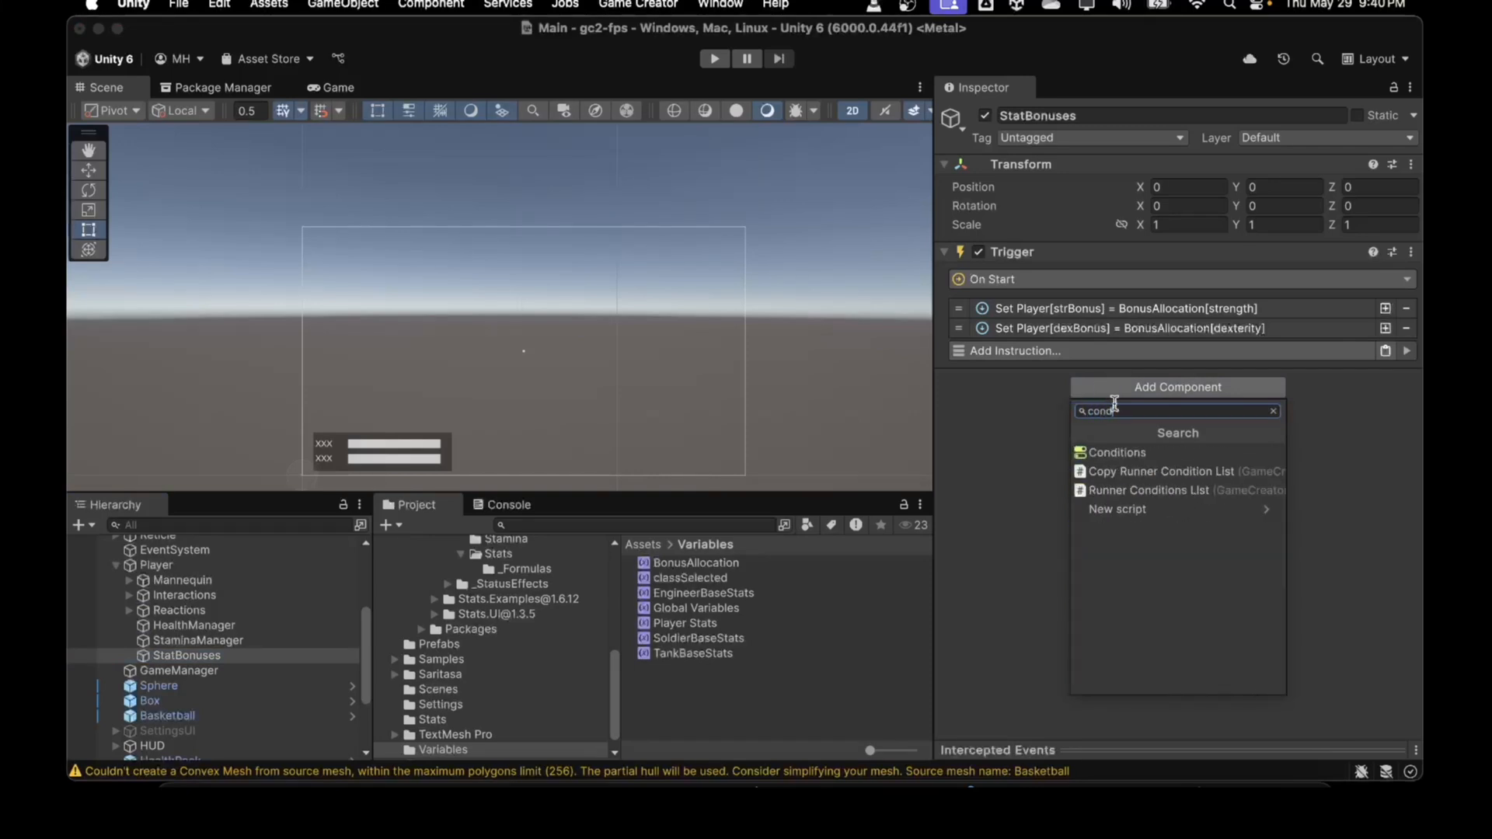
left_click(1116, 451)
Add a Run Conditions instruction to the trigger that runs the Conditions component on StatBonuses
left_click(1008, 353)
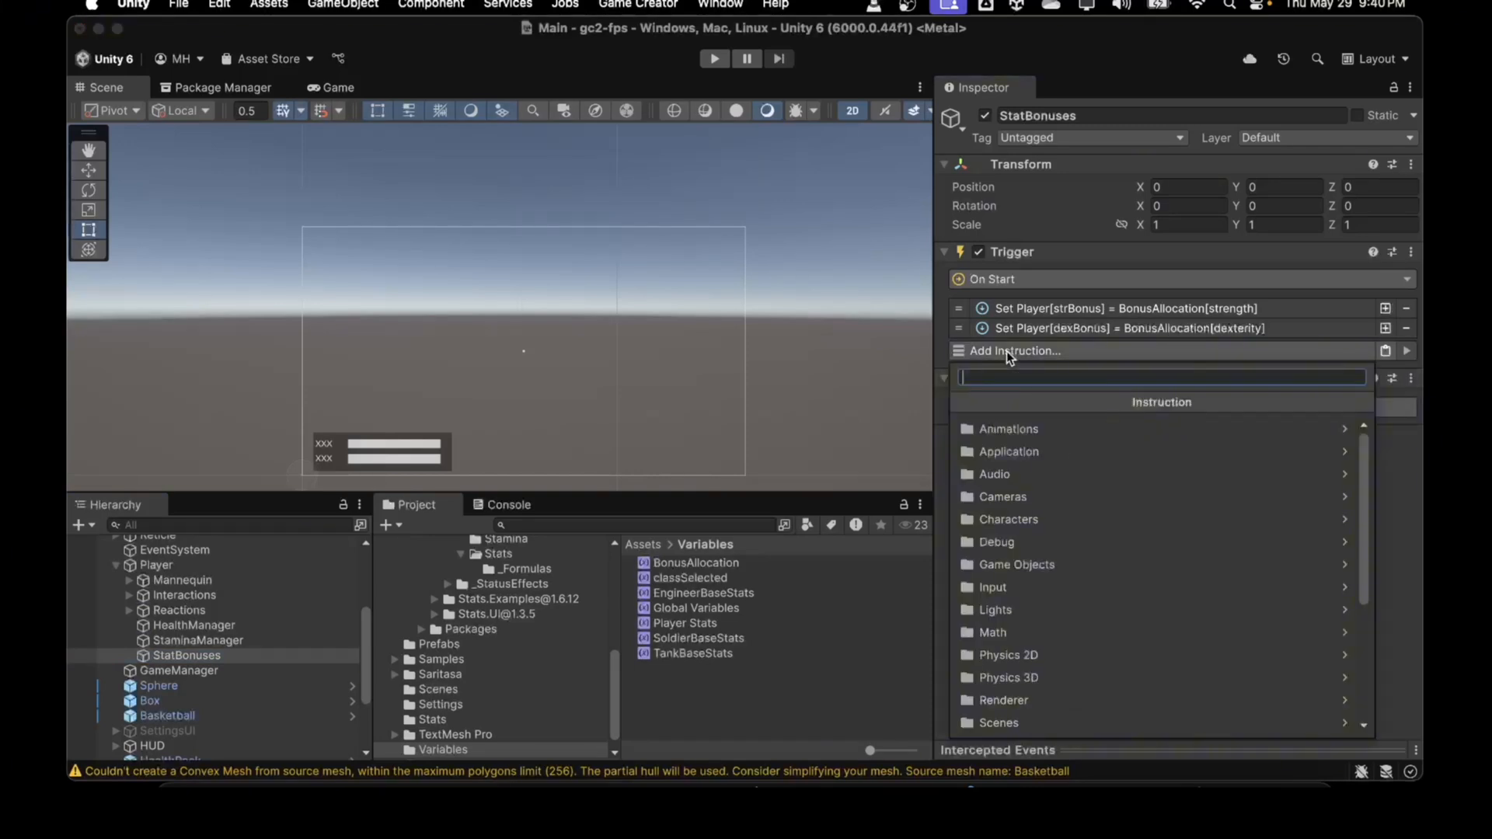
type("run")
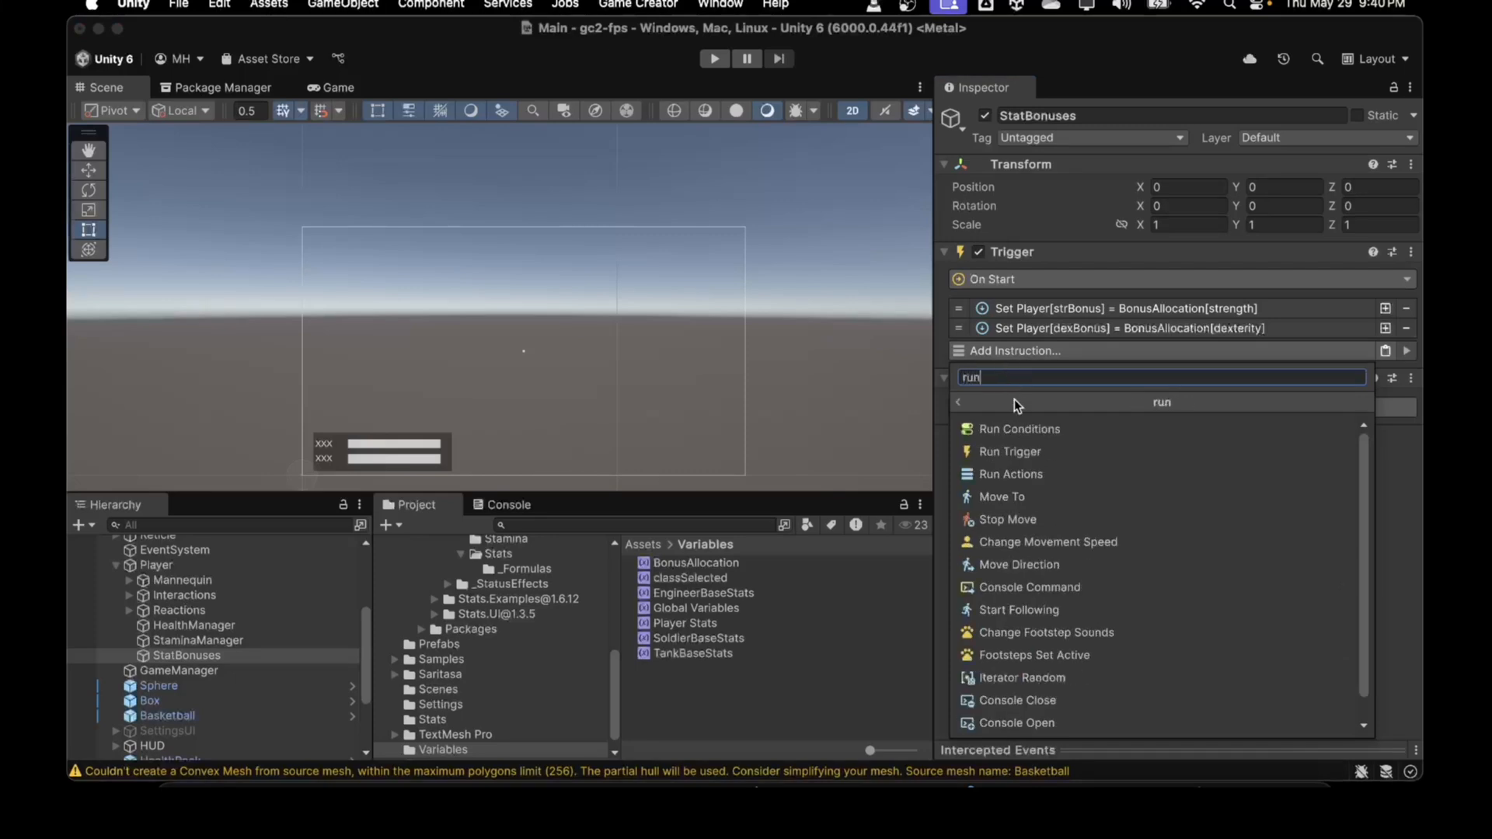
left_click(1025, 427)
left_click_drag(1004, 464, 1244, 394)
left_click(1051, 348)
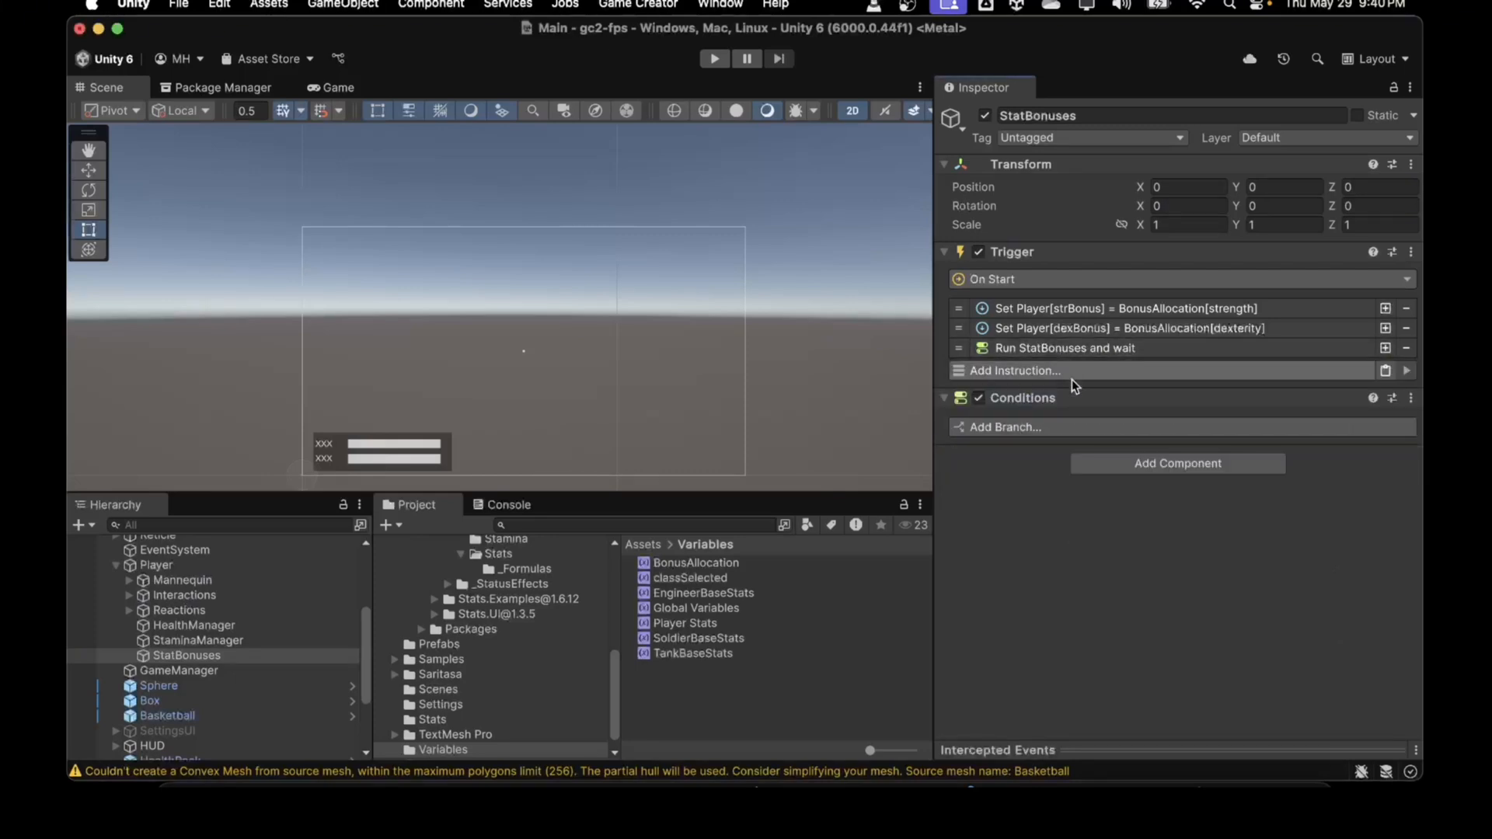
Add a branch to the Conditions component on StatBonuses and give it a Text Equals condition
left_click(1033, 426)
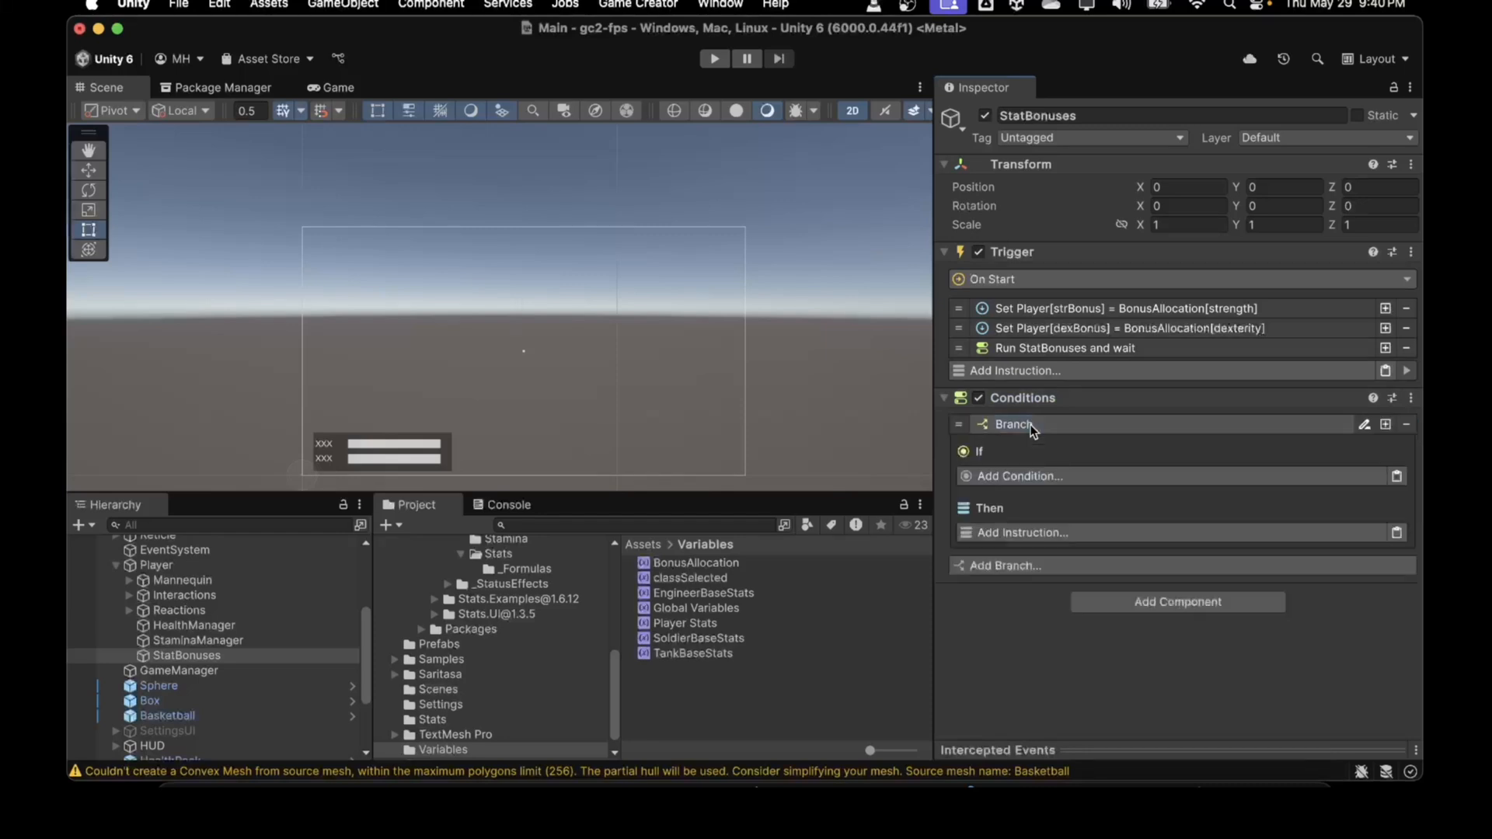
left_click(1016, 477)
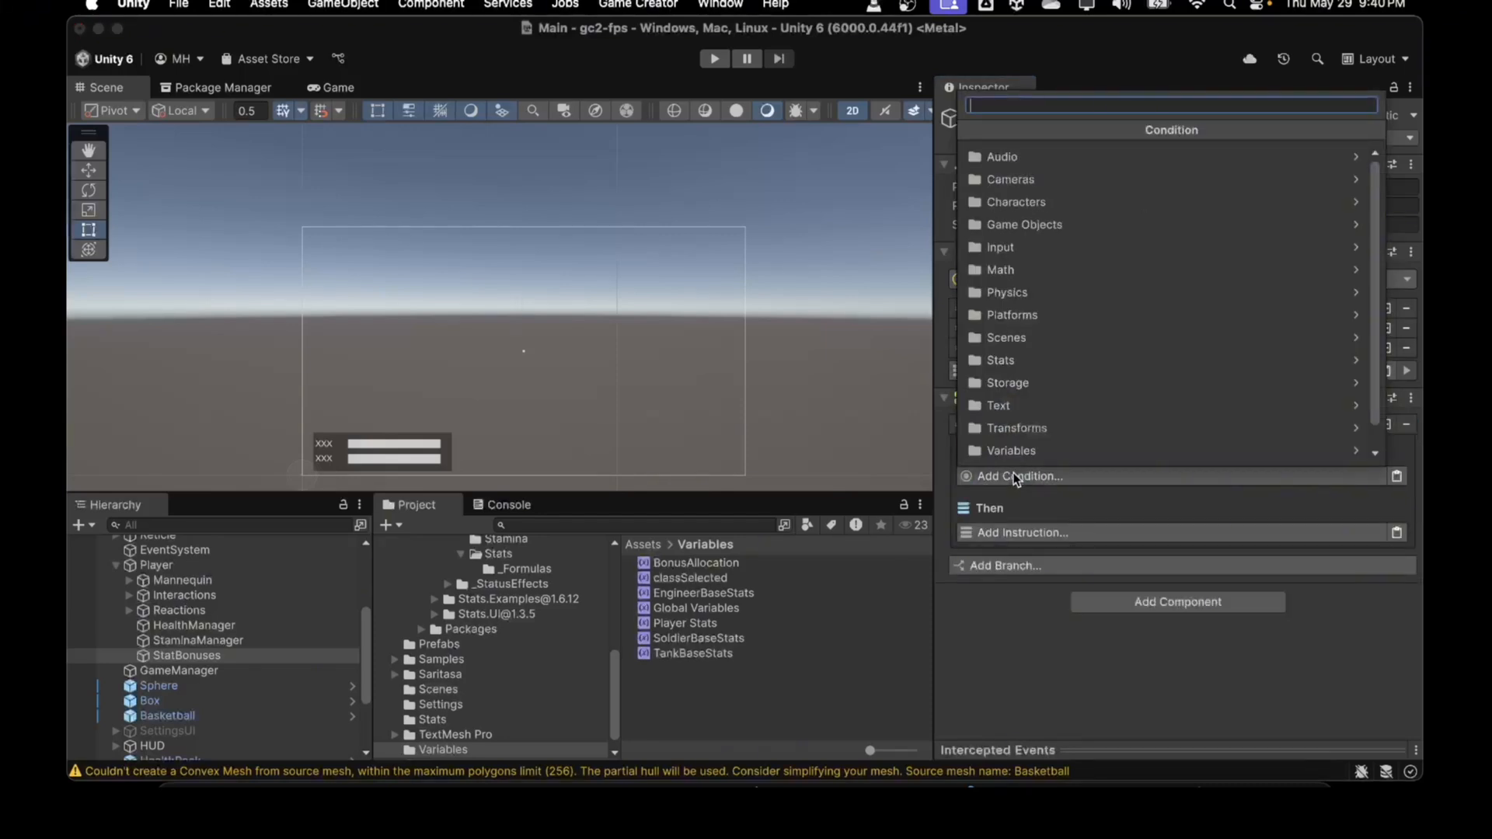
type("co")
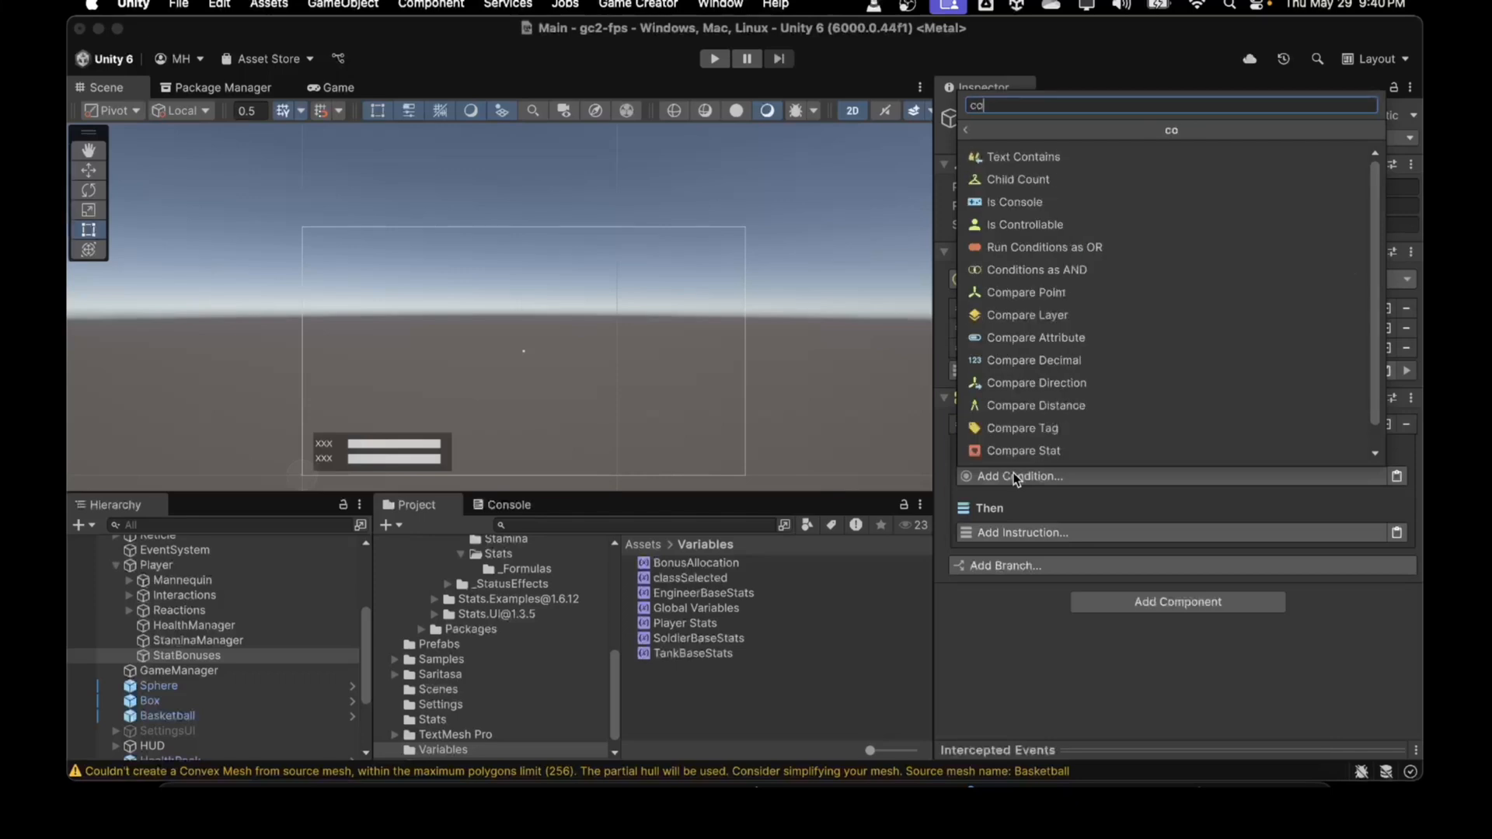
type("mpare text")
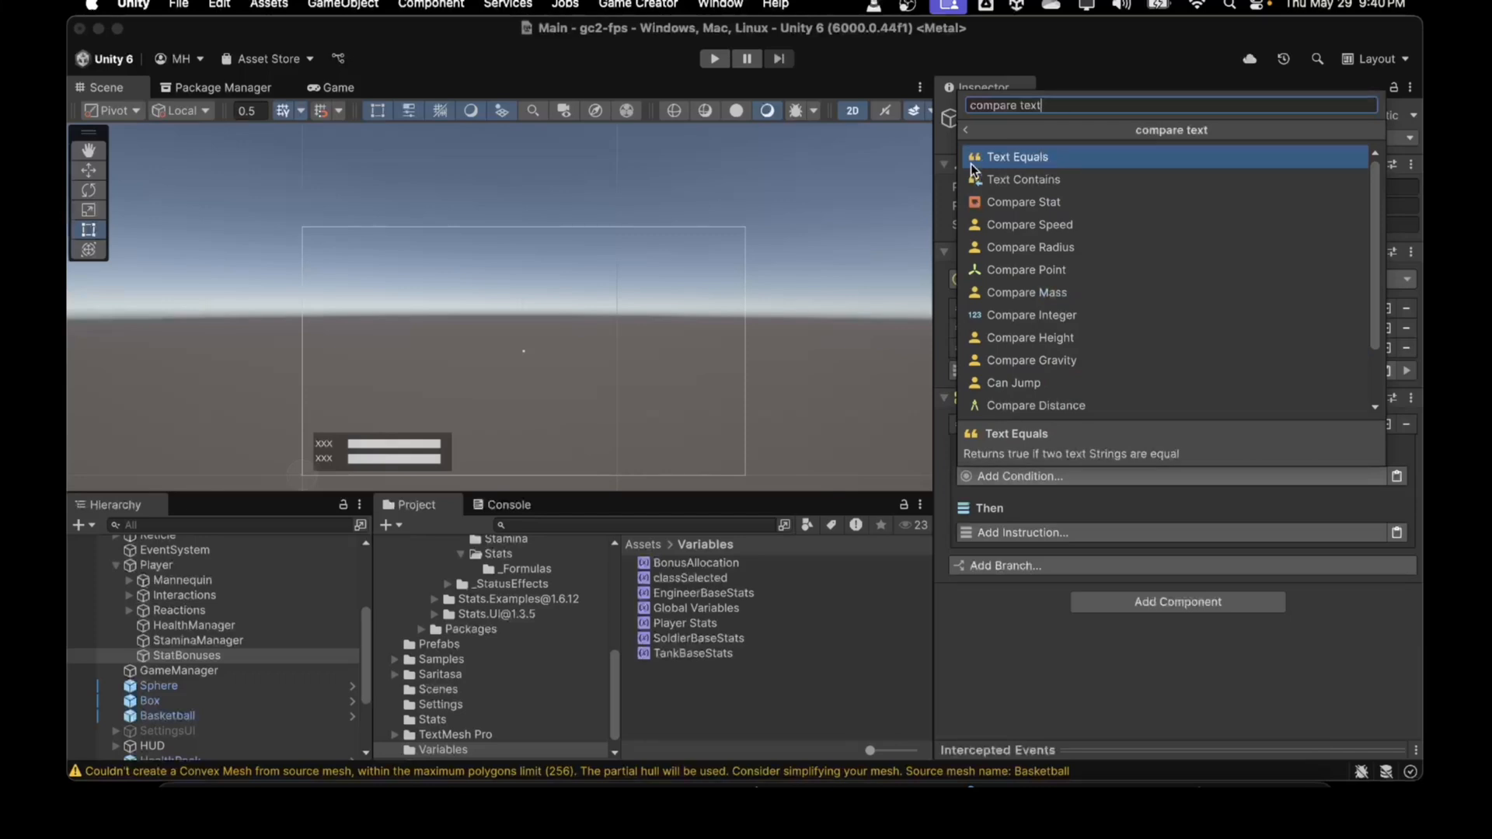
left_click(1027, 158)
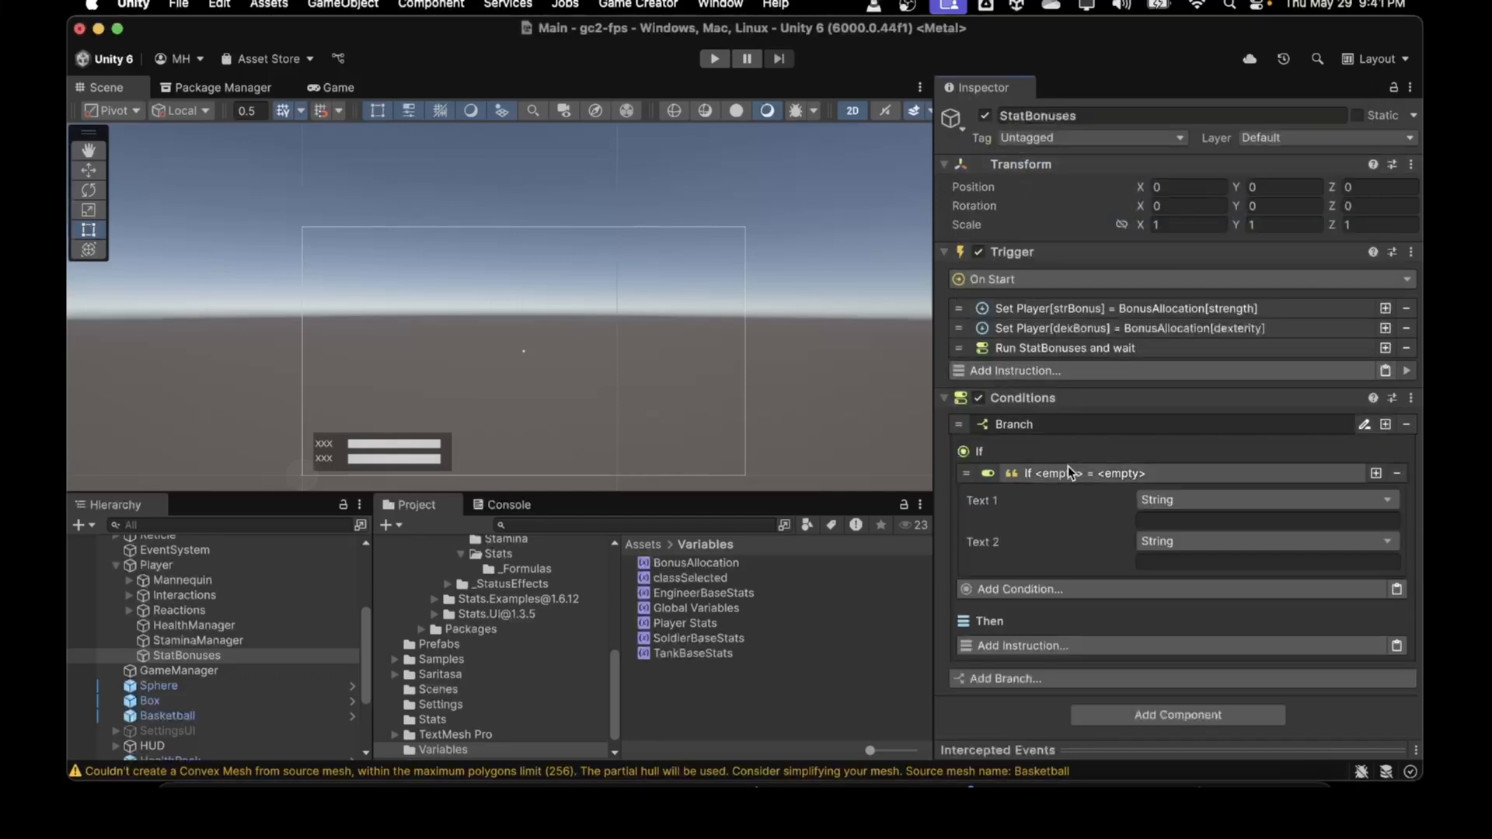
Make the condition compare the global name variable classNameSelected in classSelected with the string Soldier
left_click(1159, 502)
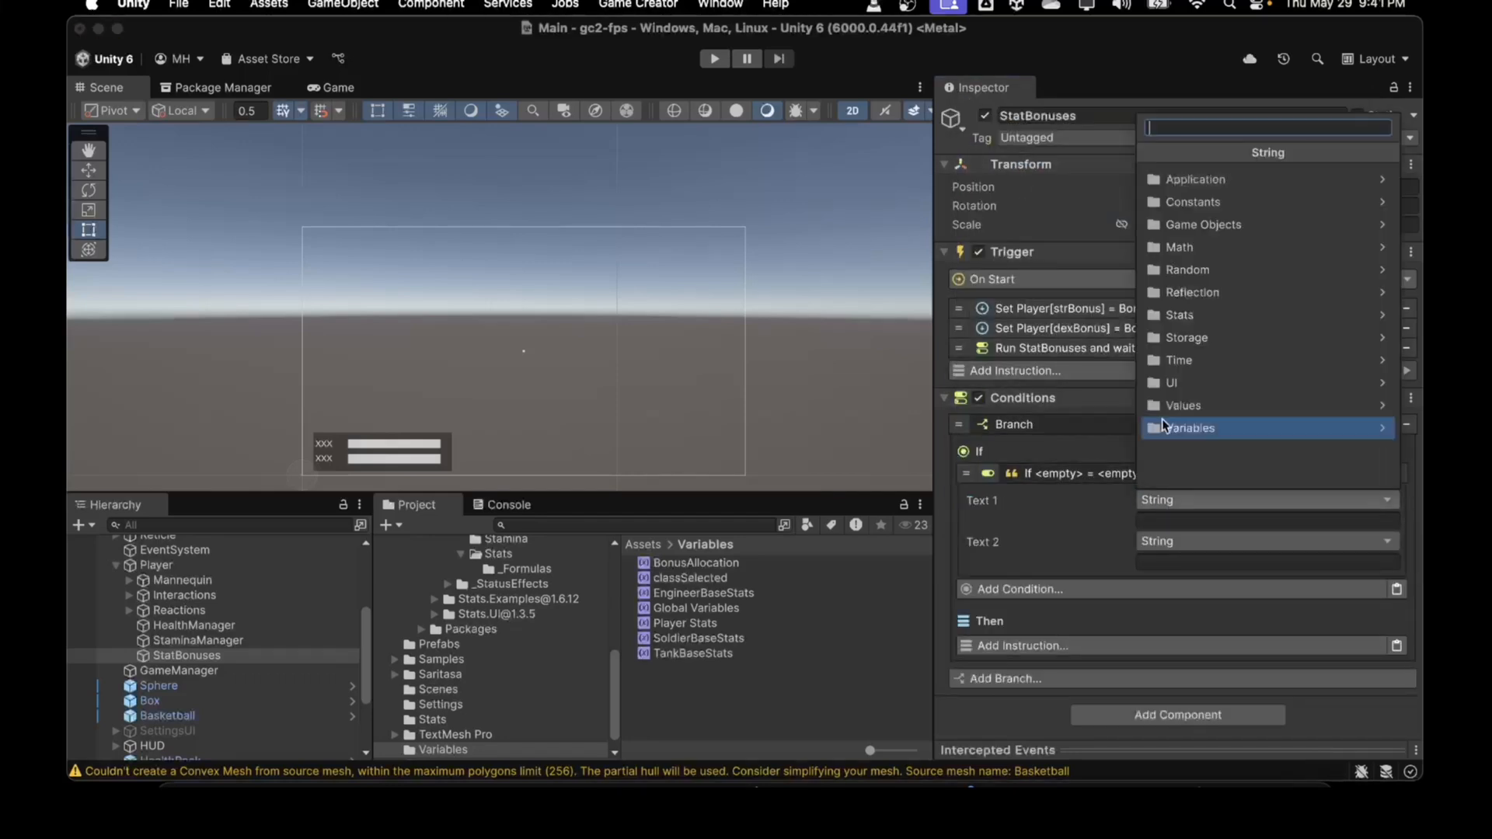
left_click(1163, 420)
left_click(1182, 203)
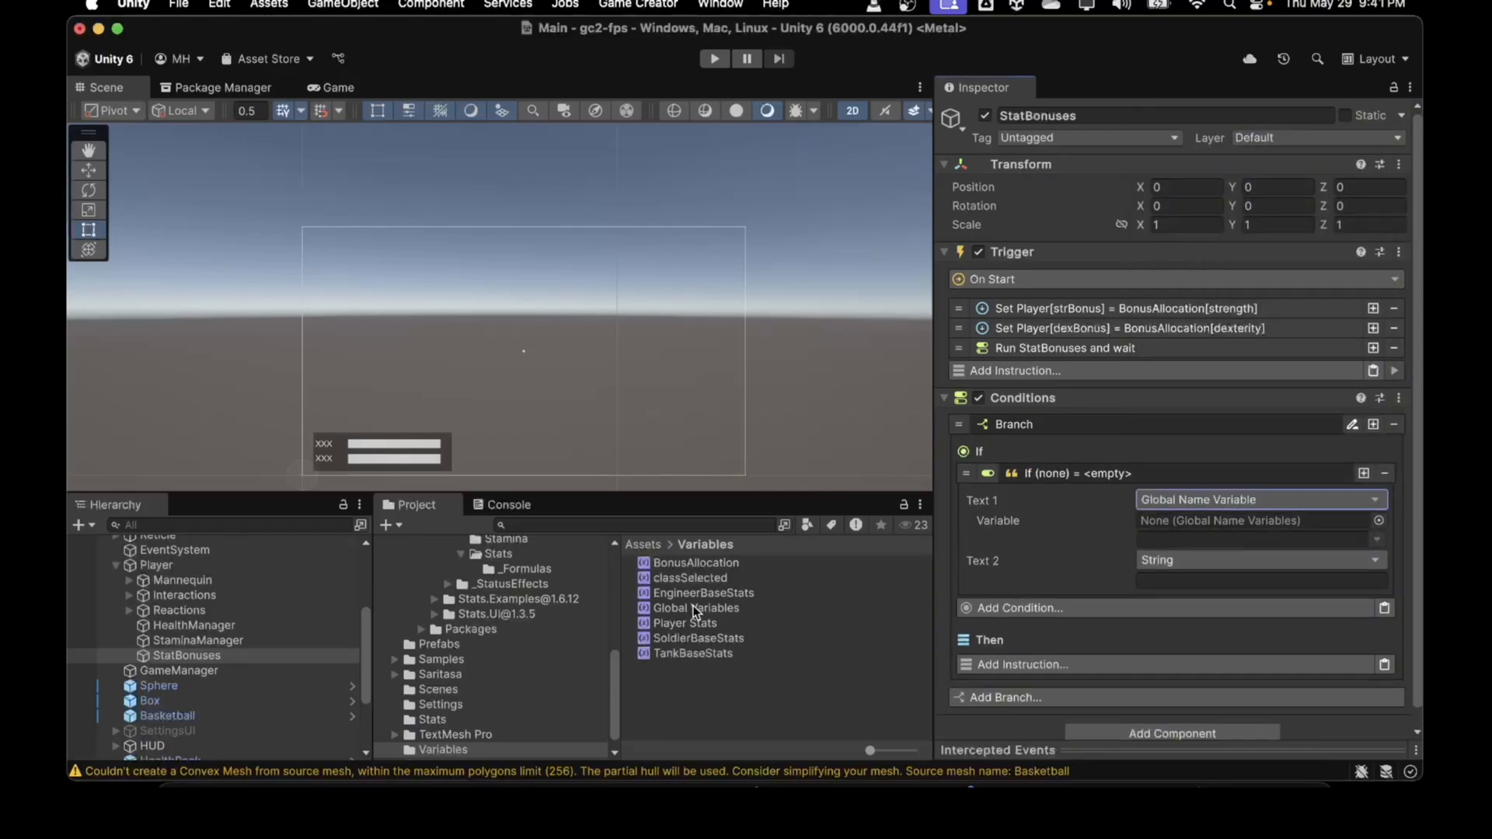
left_click_drag(692, 580, 1204, 520)
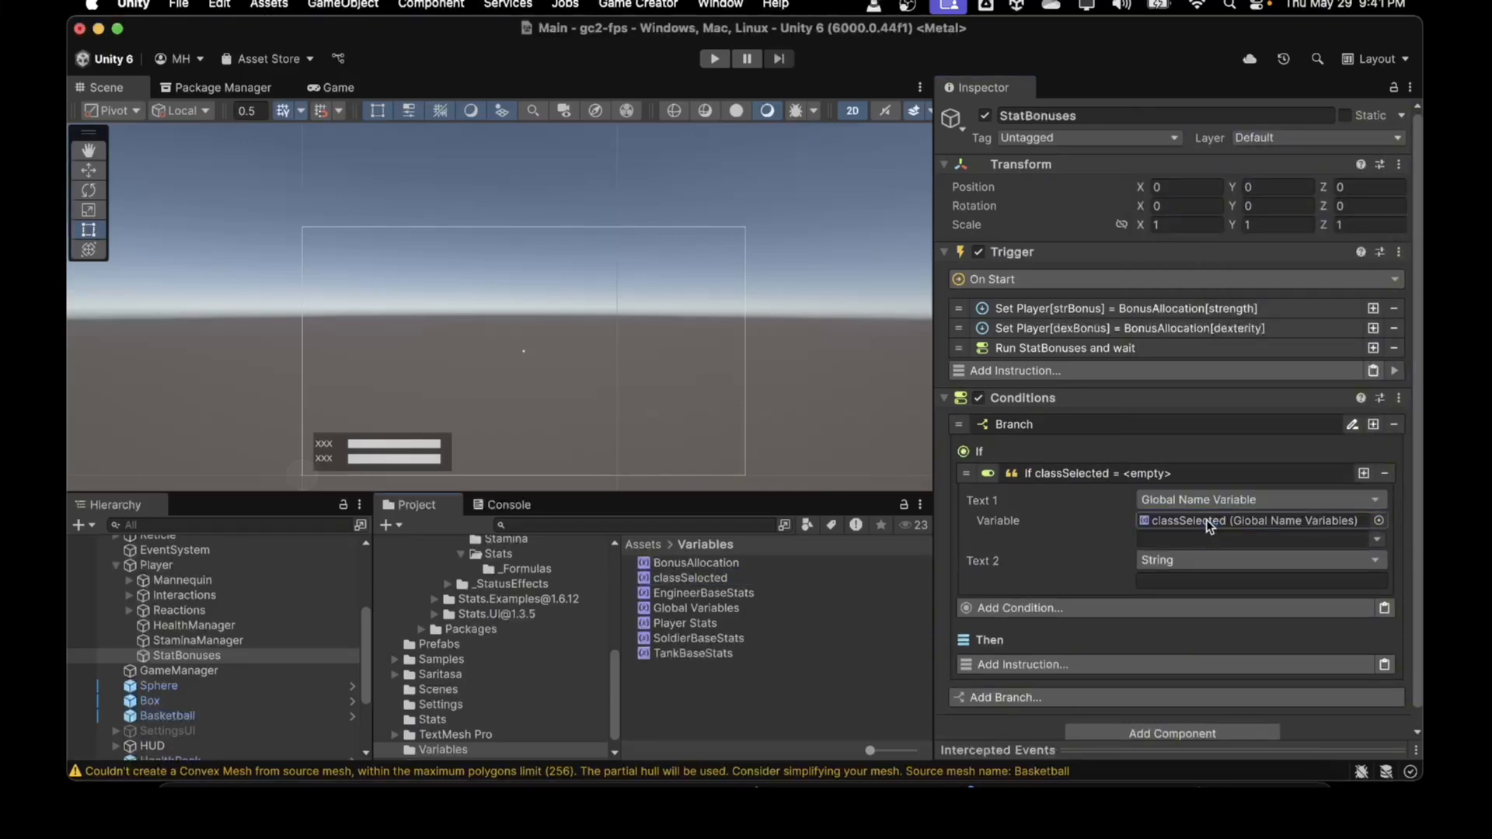
left_click(1377, 541)
left_click(1321, 566)
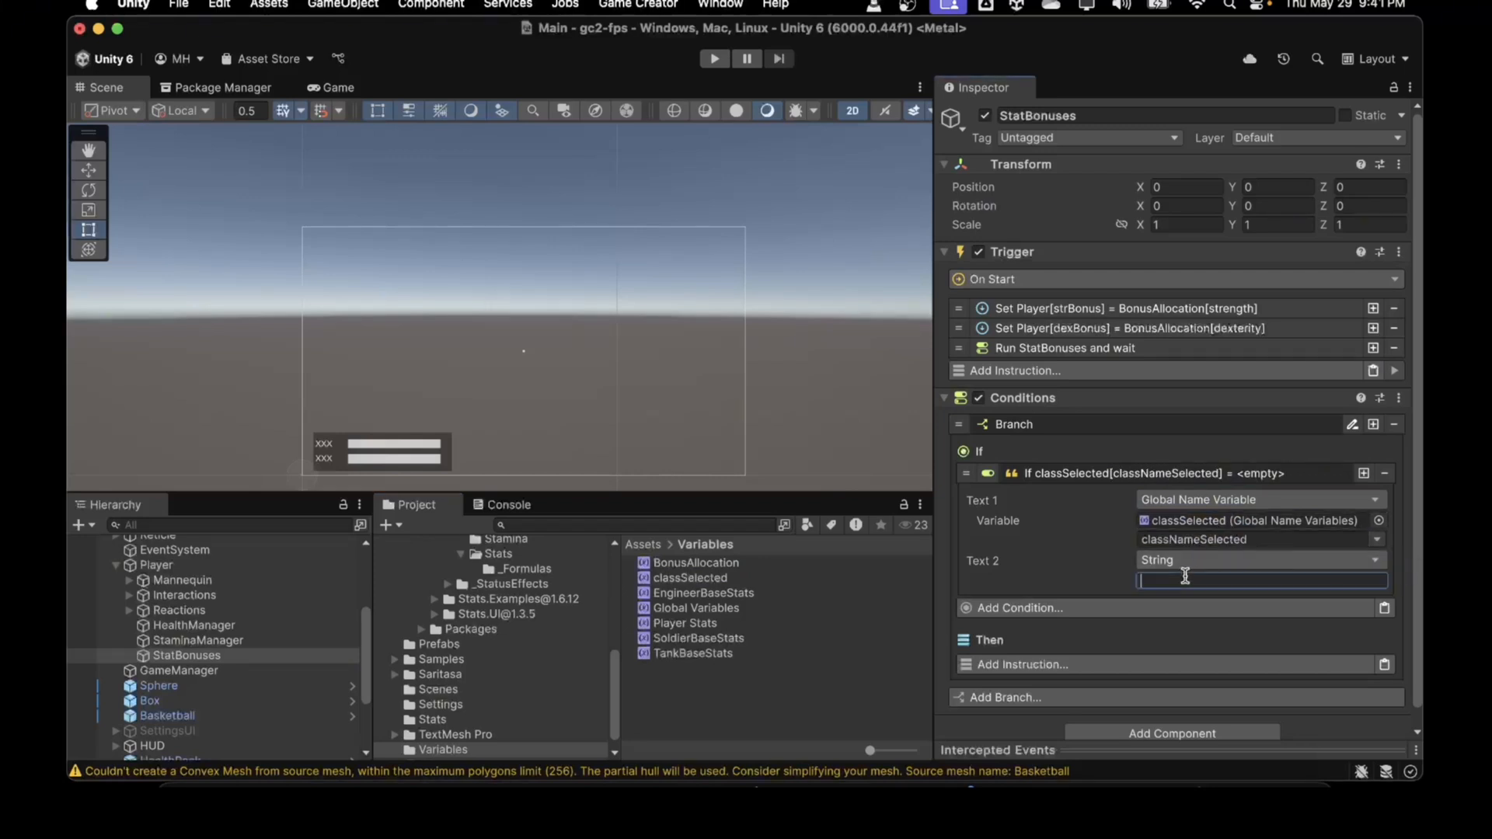
type("Soldier")
left_click(1042, 474)
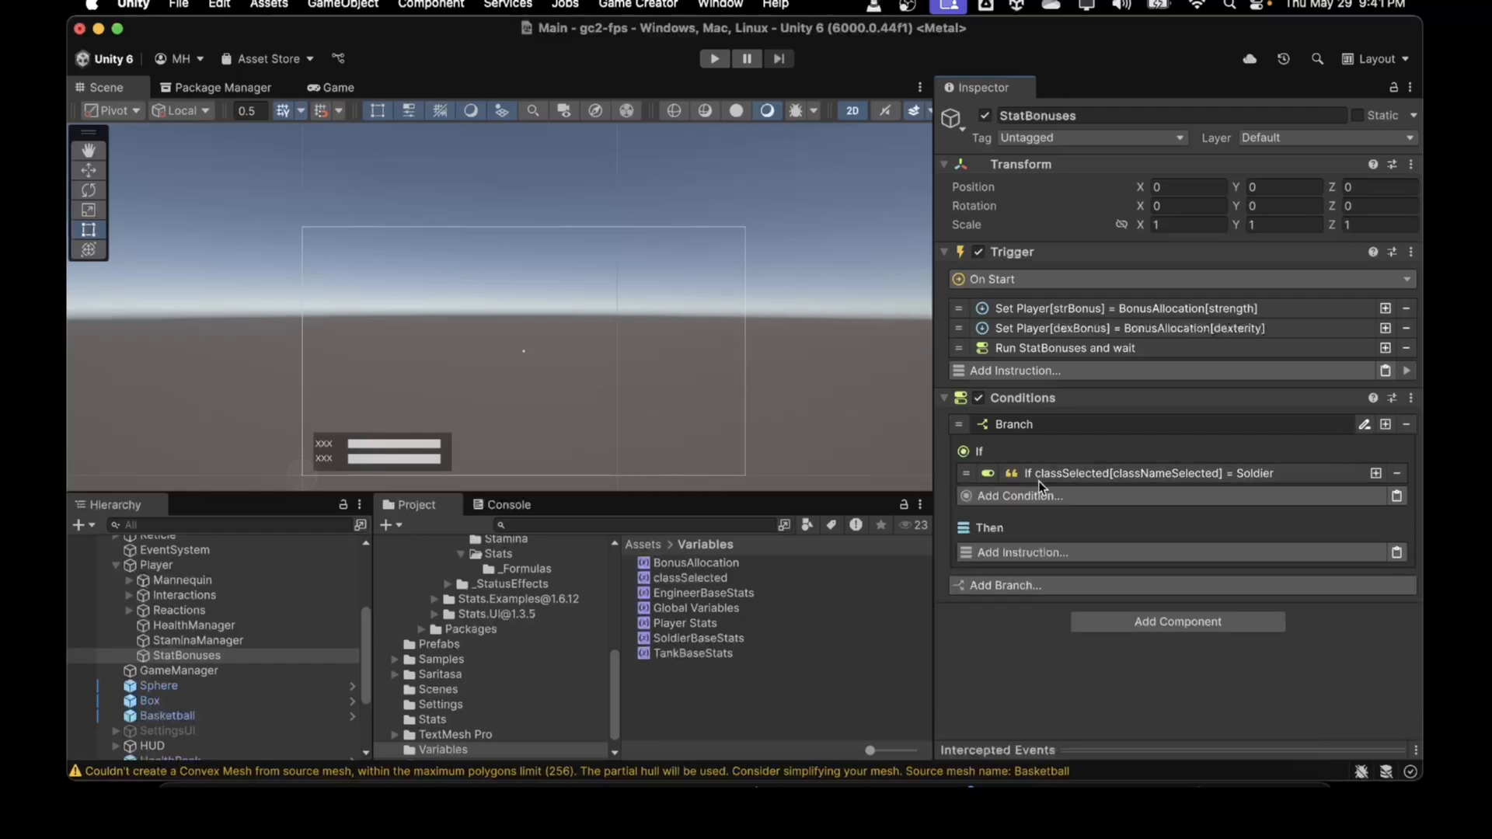
Add a Set Number instruction to the Soldier branch that targets the Player's local name variable strBase
left_click(1015, 549)
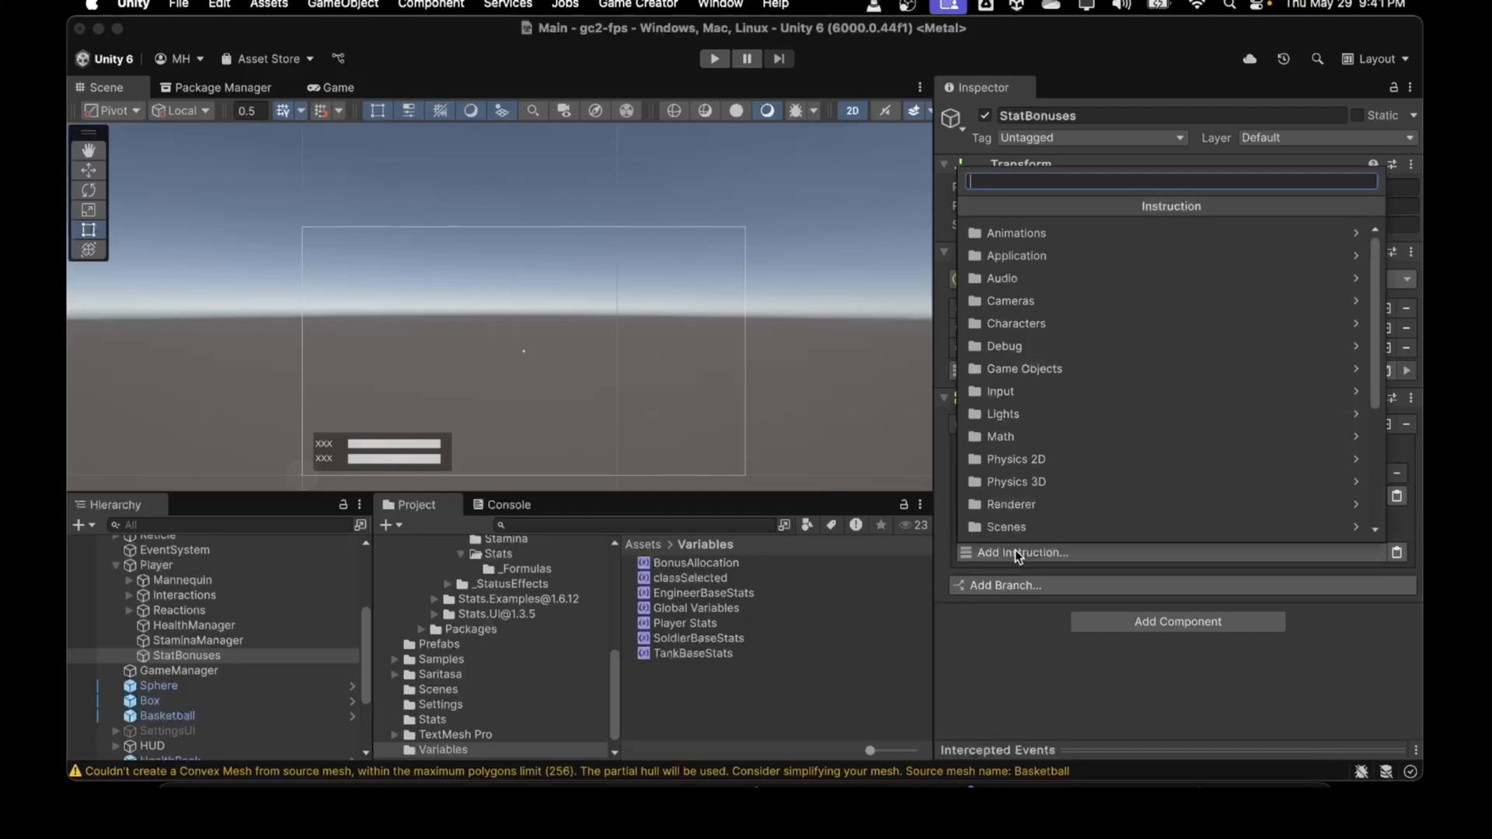
type("setnum")
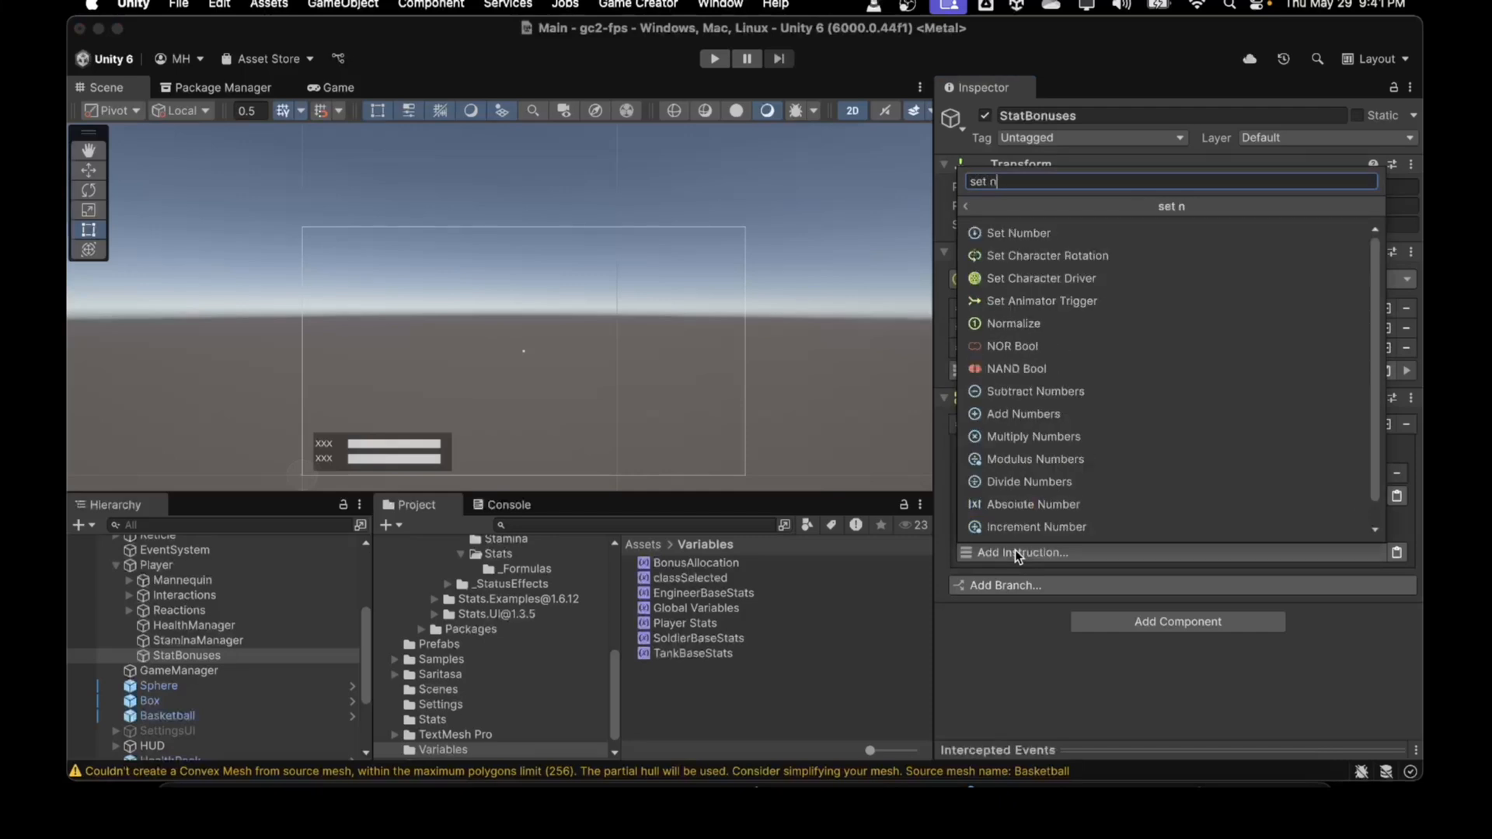
left_click(1056, 233)
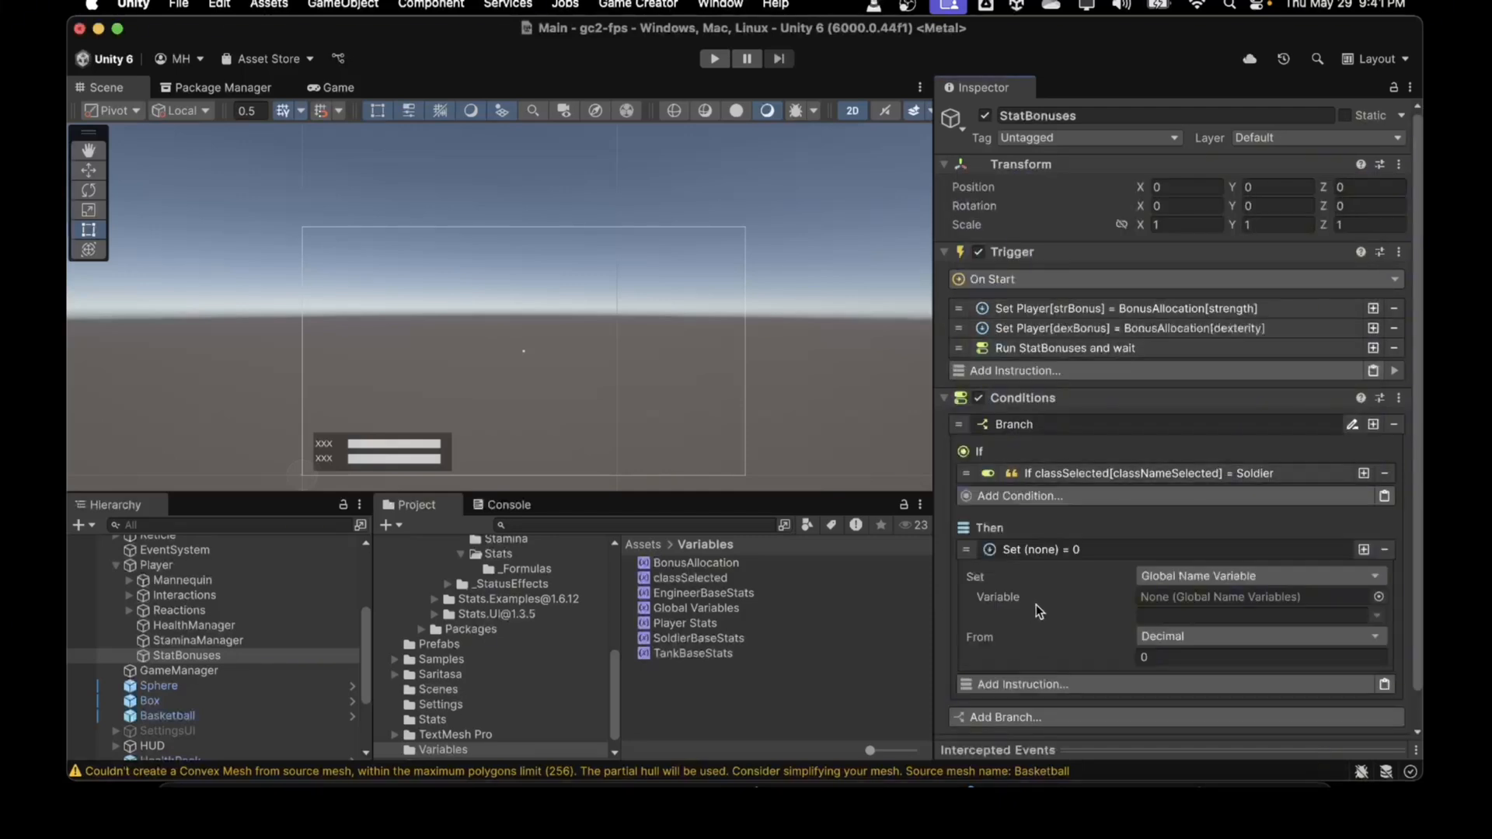
scroll(1051, 585, "down", 2)
left_click(1177, 537)
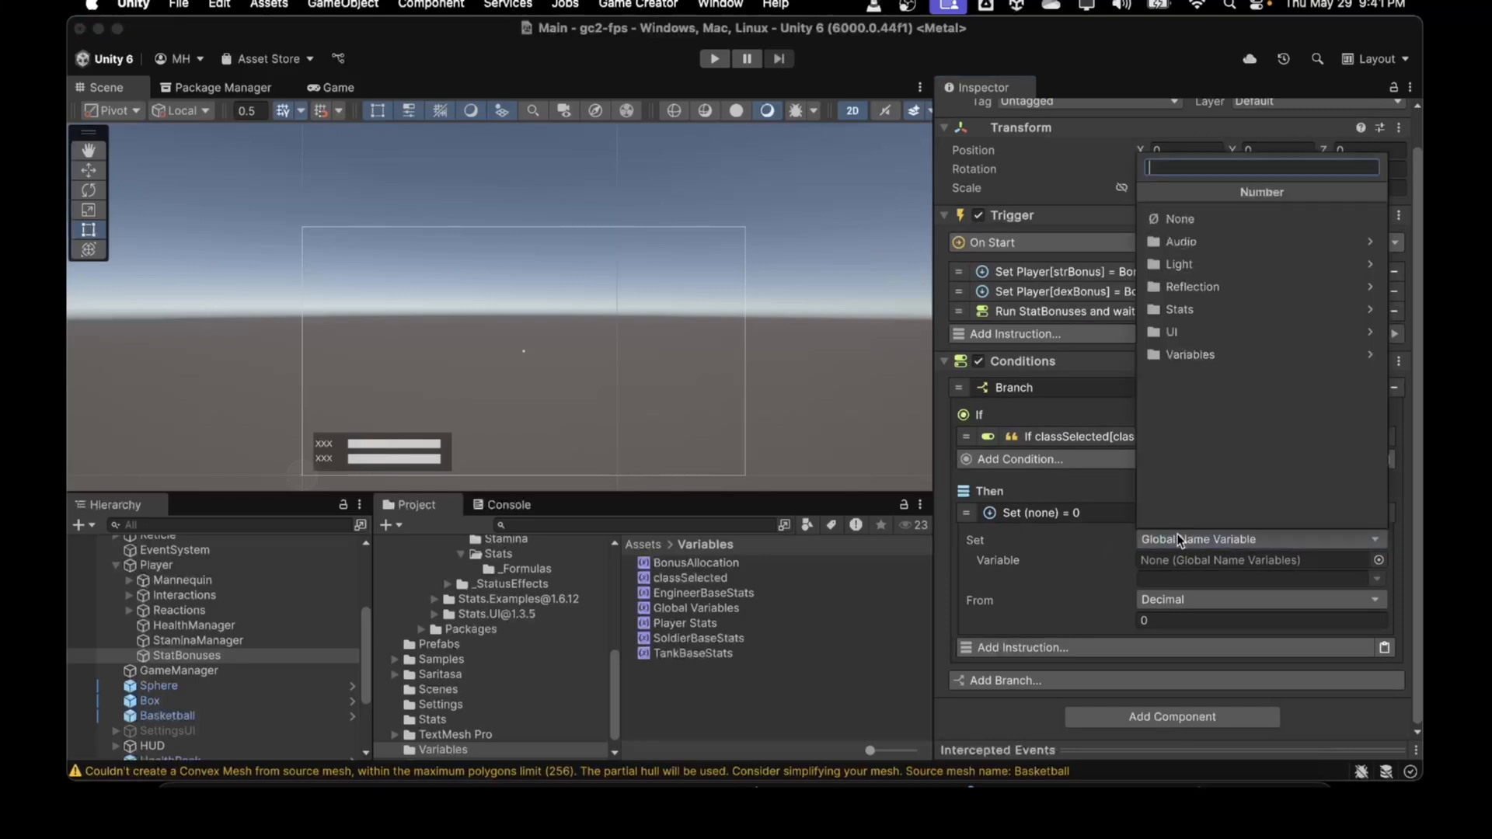
left_click(1178, 361)
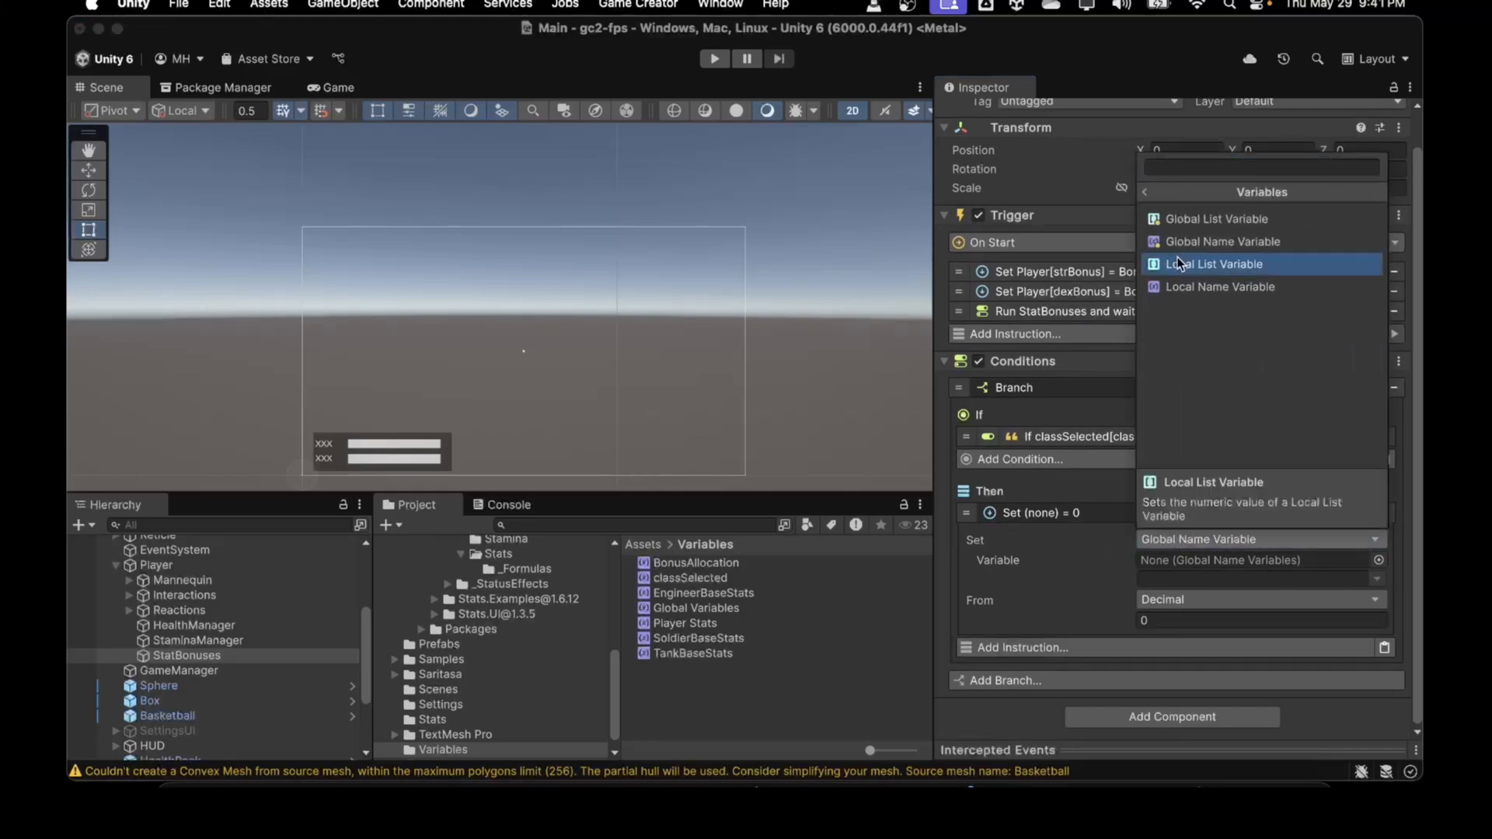
left_click(1181, 287)
scroll(429, 590, "up", 2)
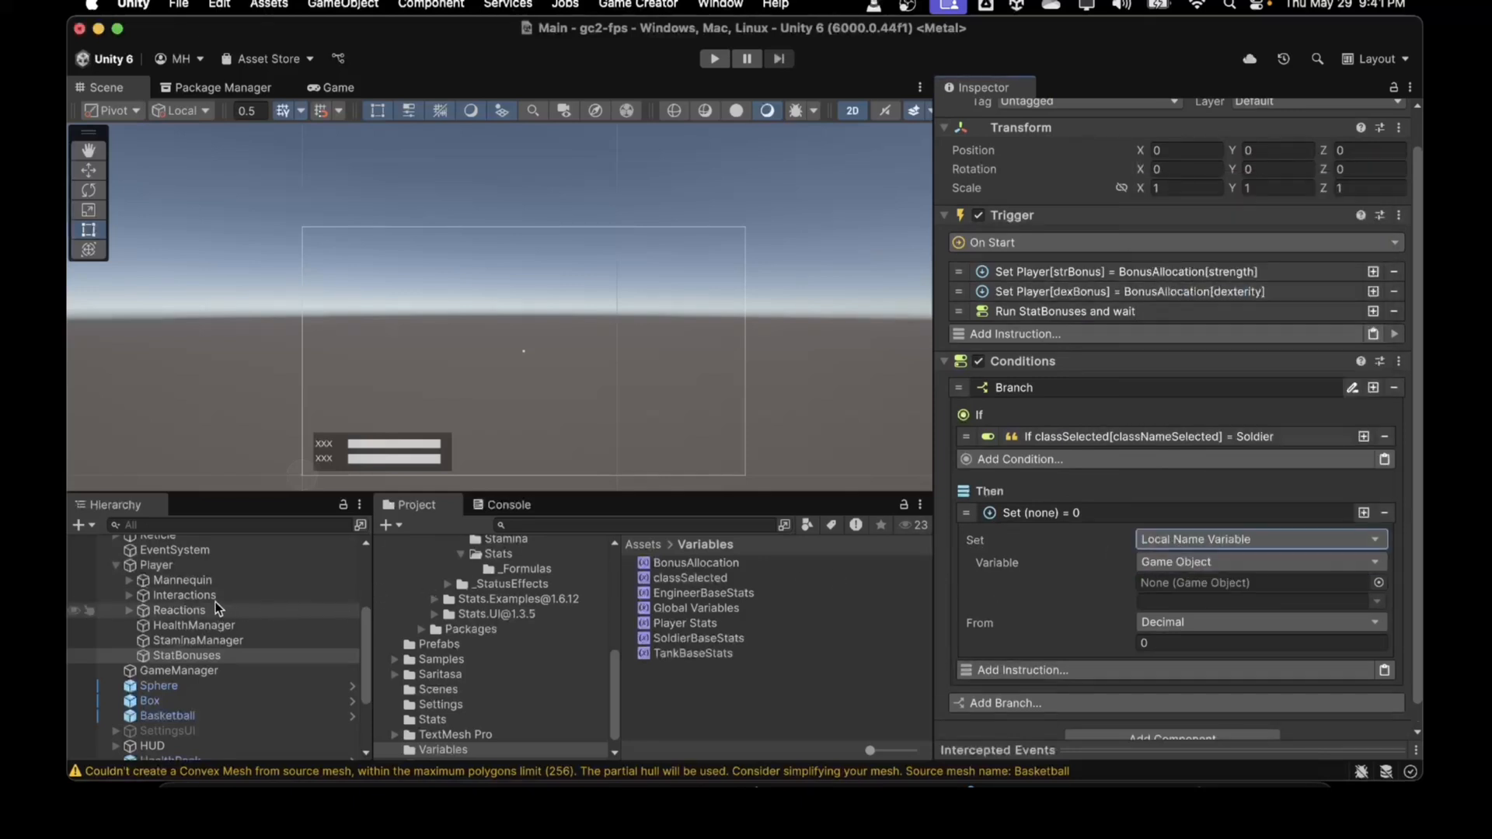
left_click_drag(156, 565, 1152, 585)
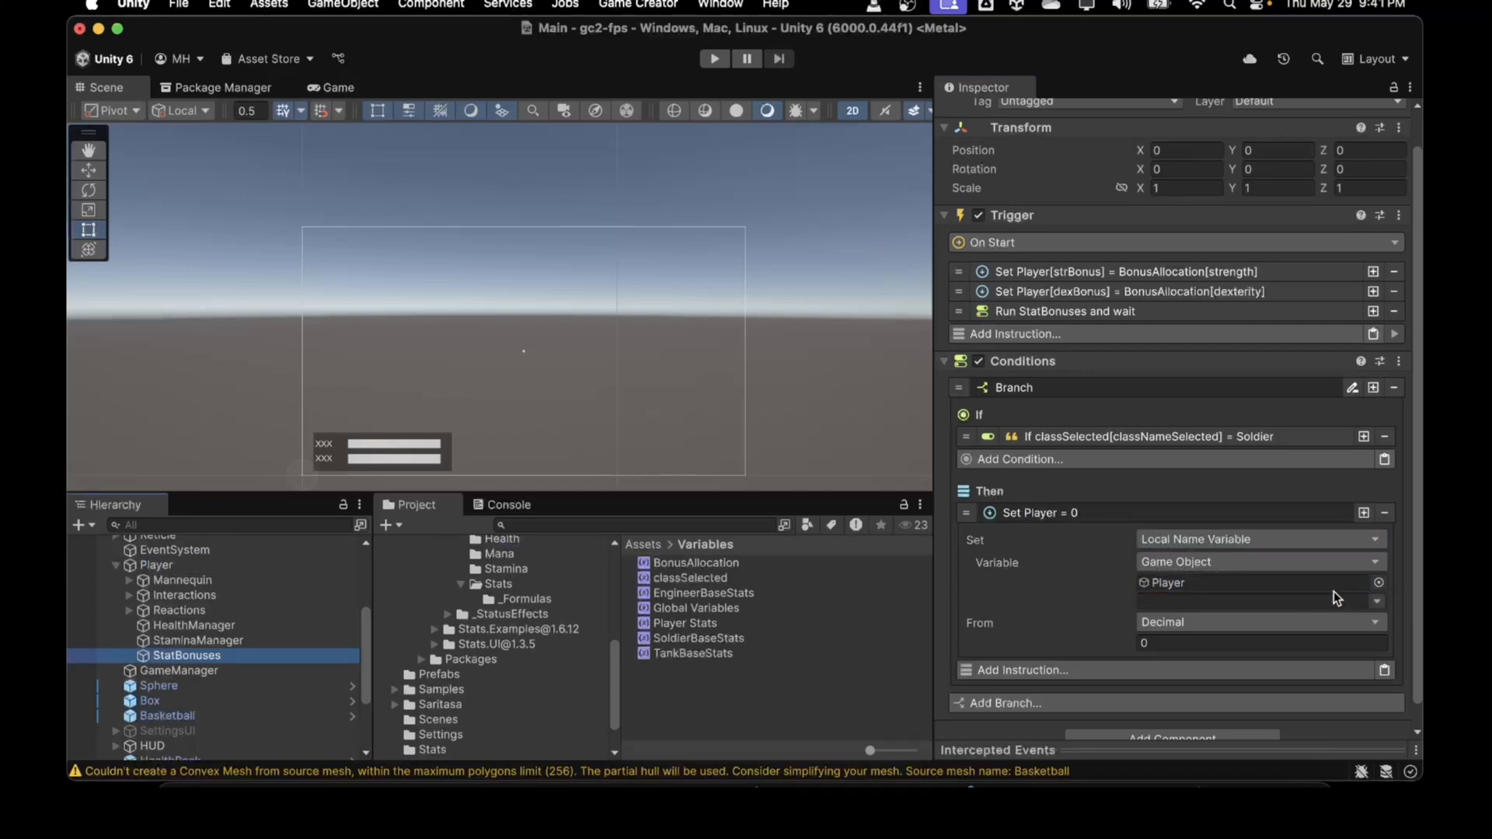
left_click(1377, 603)
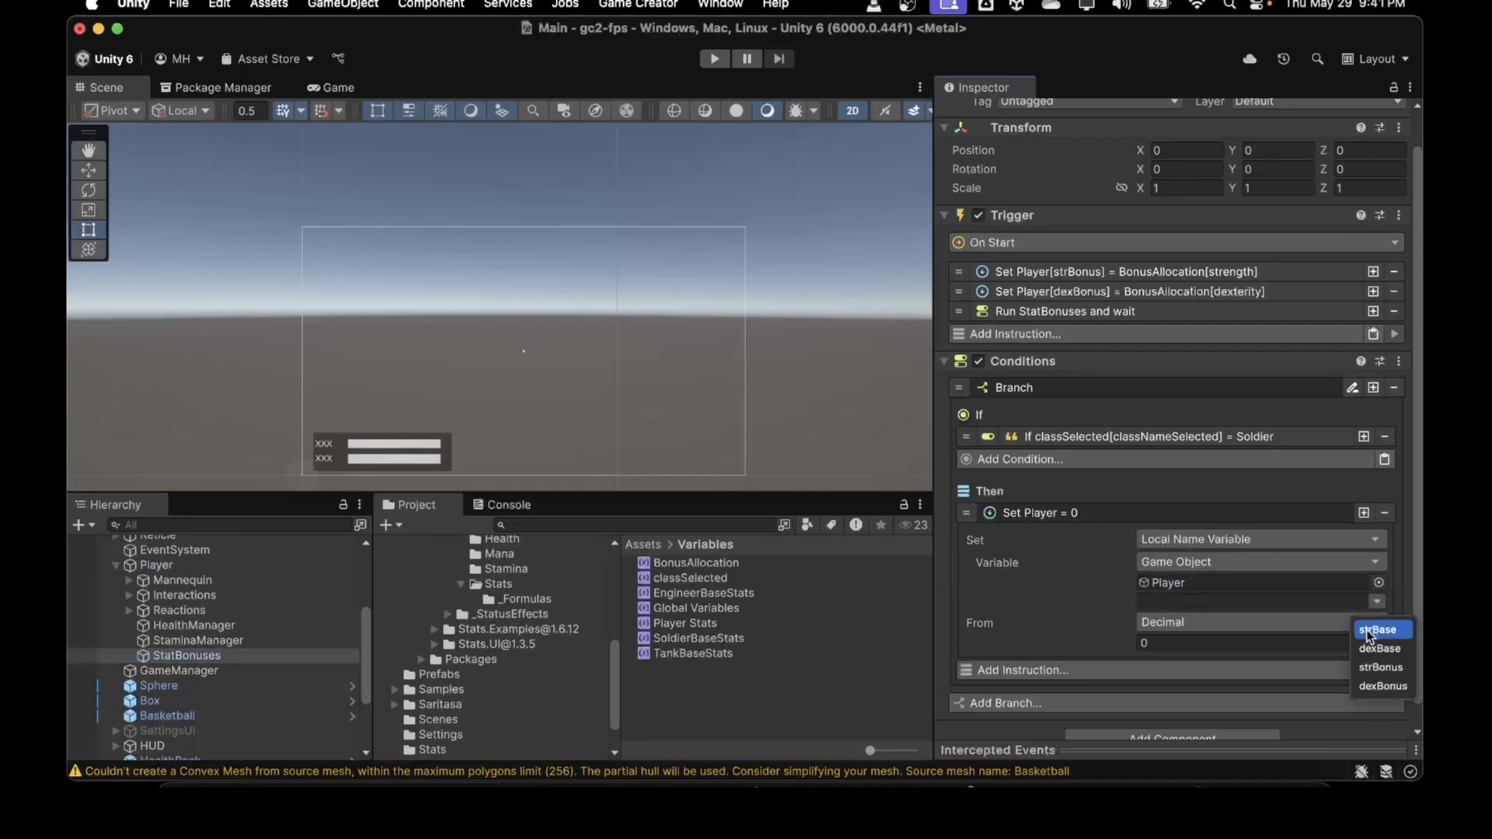
left_click(1367, 630)
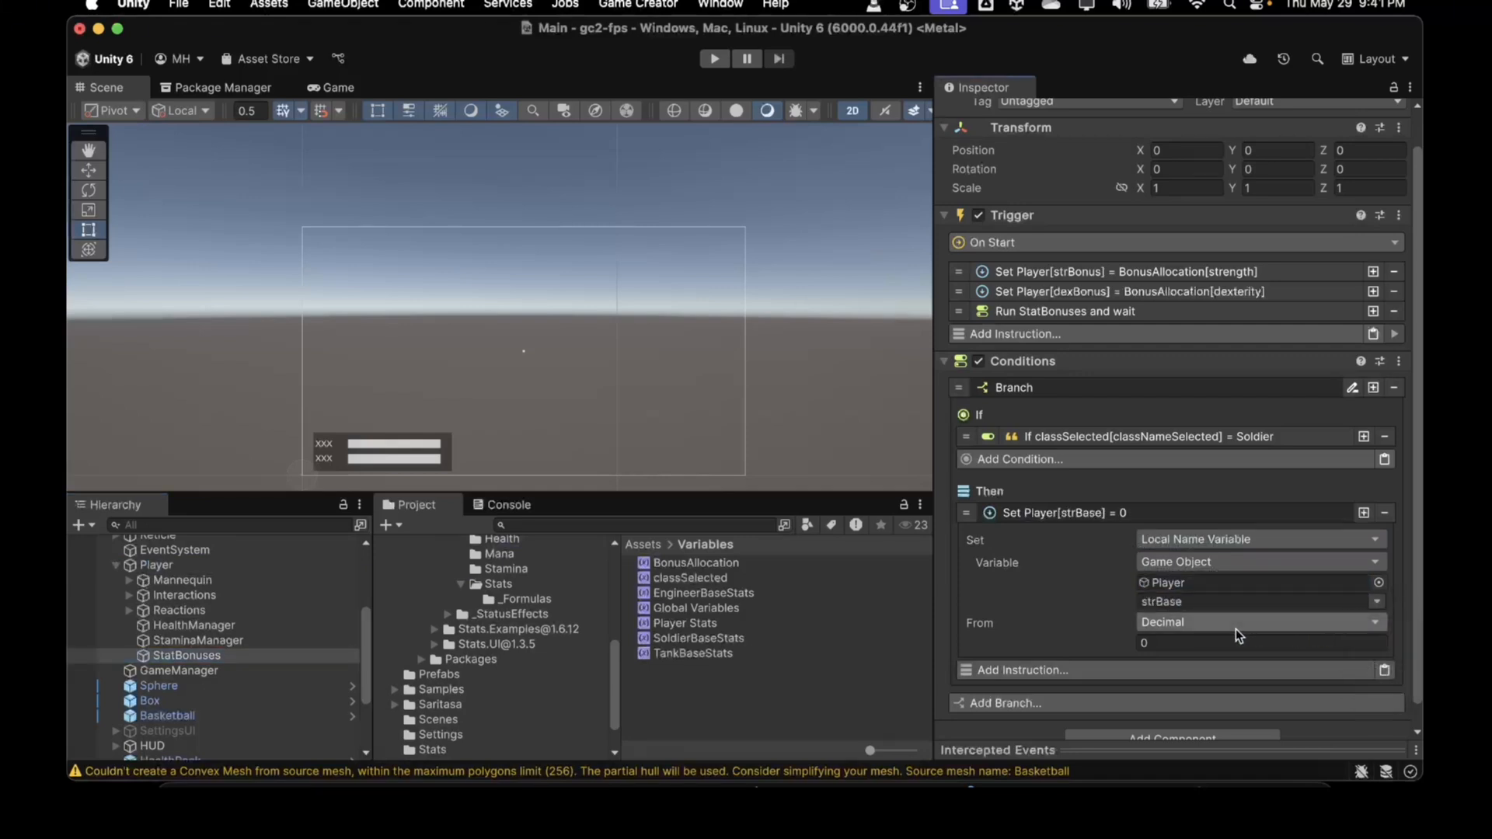
Take the strBase instruction's source value from the global name variable strBase in SoldierBaseStats
left_click(1183, 623)
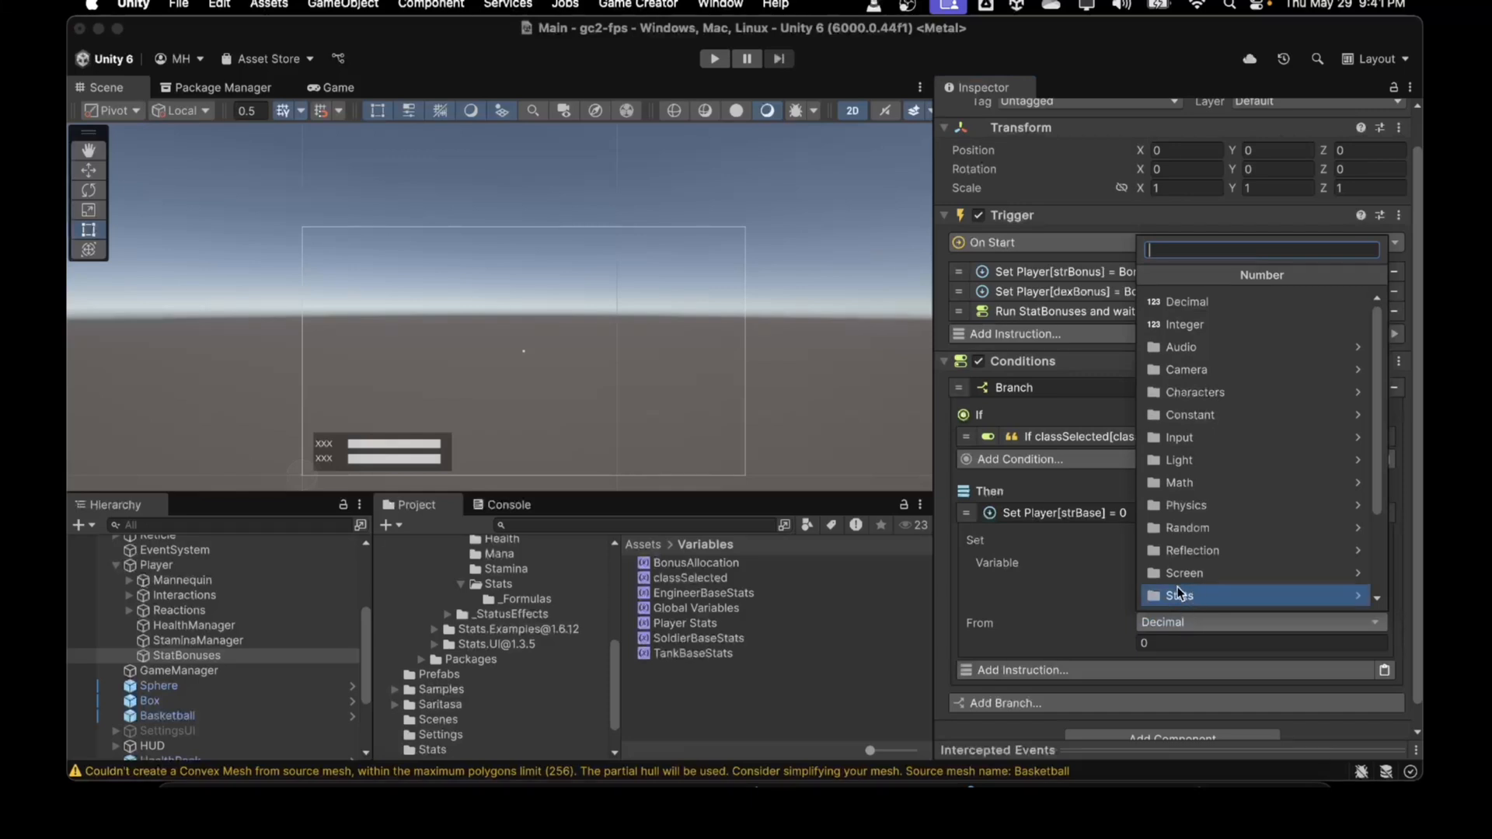
scroll(1178, 588, "down", 3)
left_click(1177, 586)
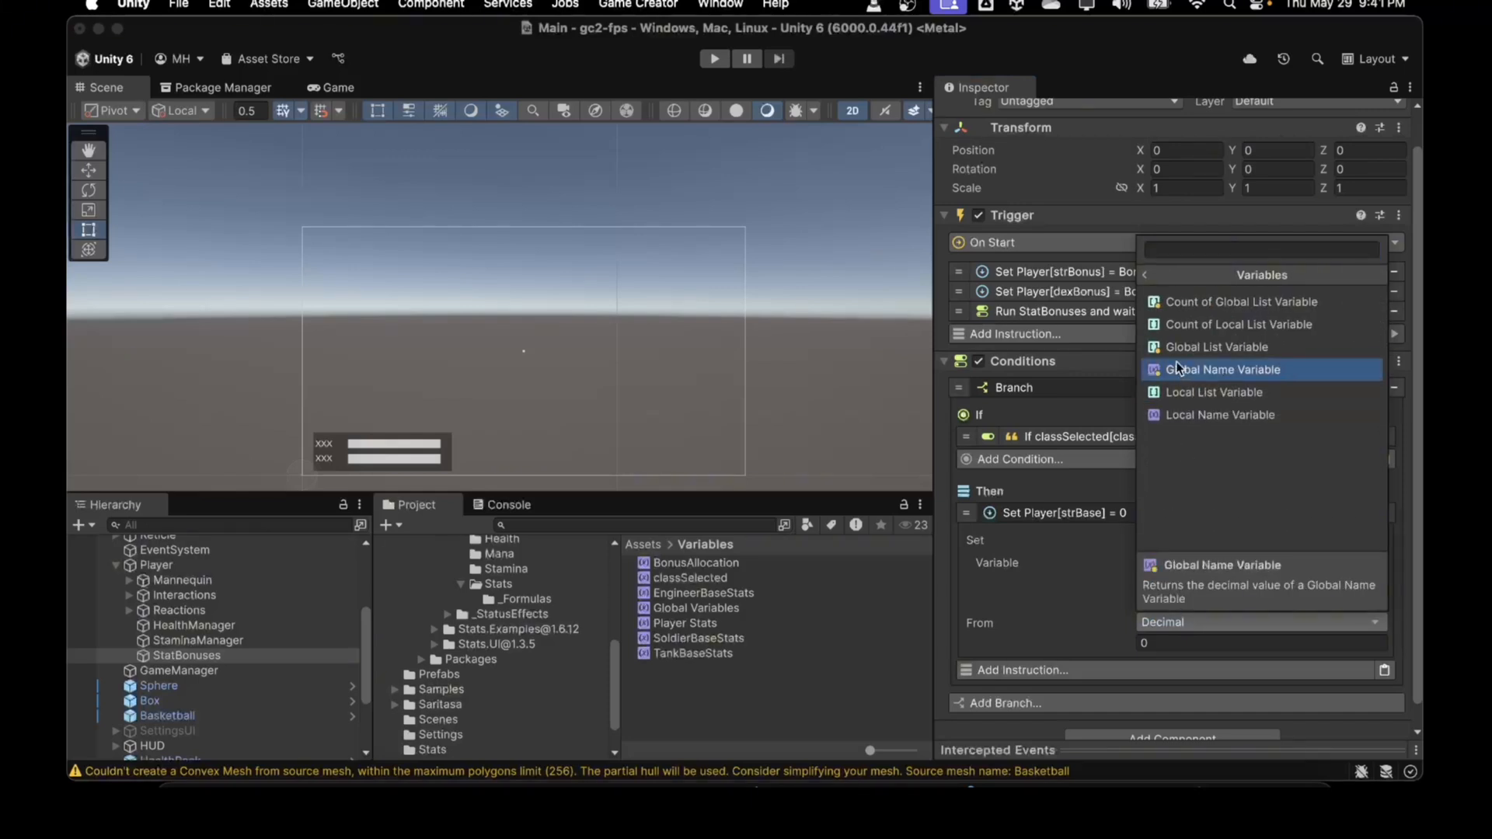
left_click(1177, 367)
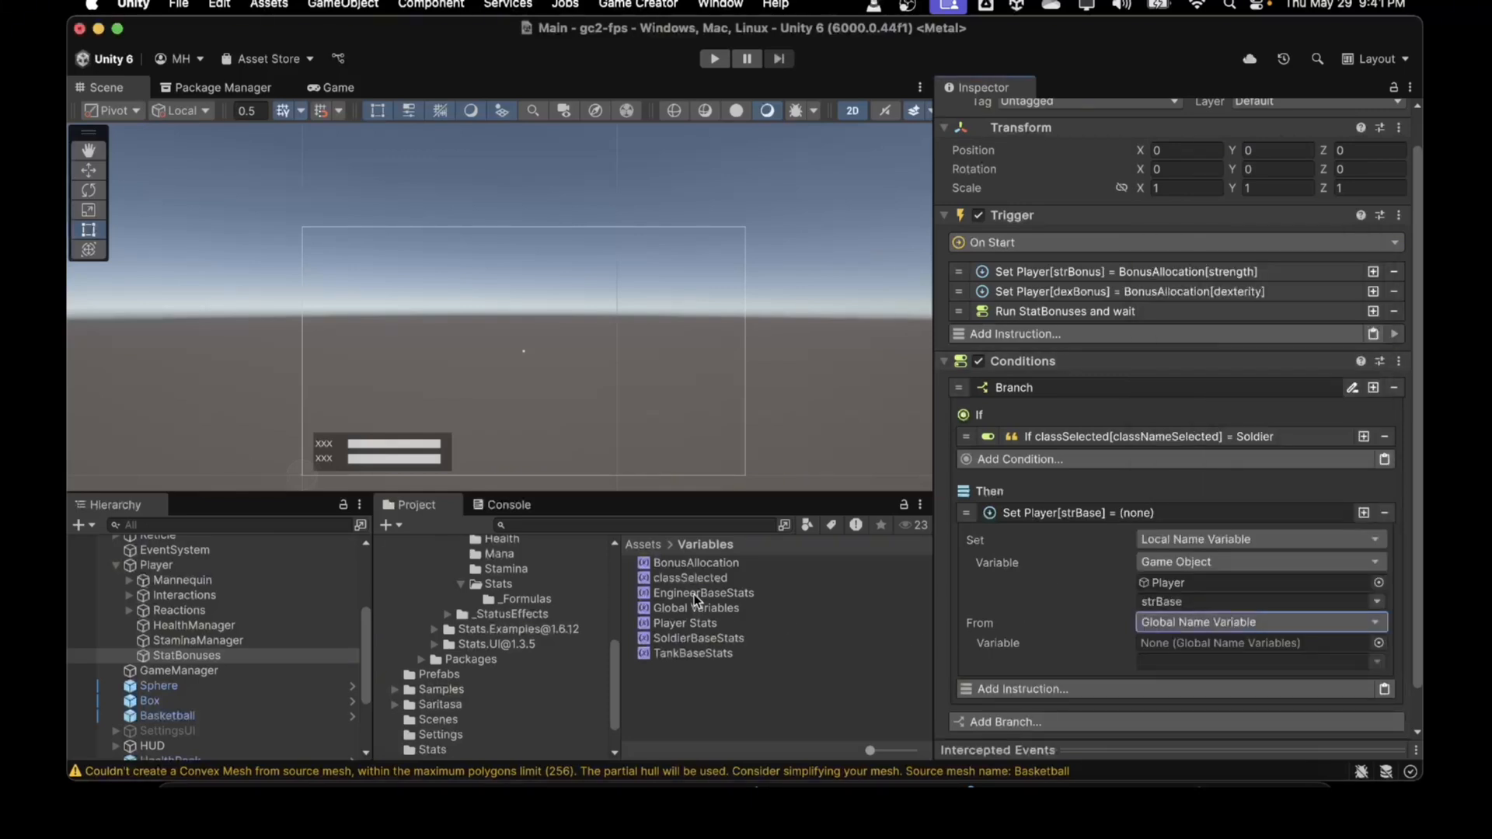
left_click_drag(687, 637, 1201, 642)
left_click(1377, 661)
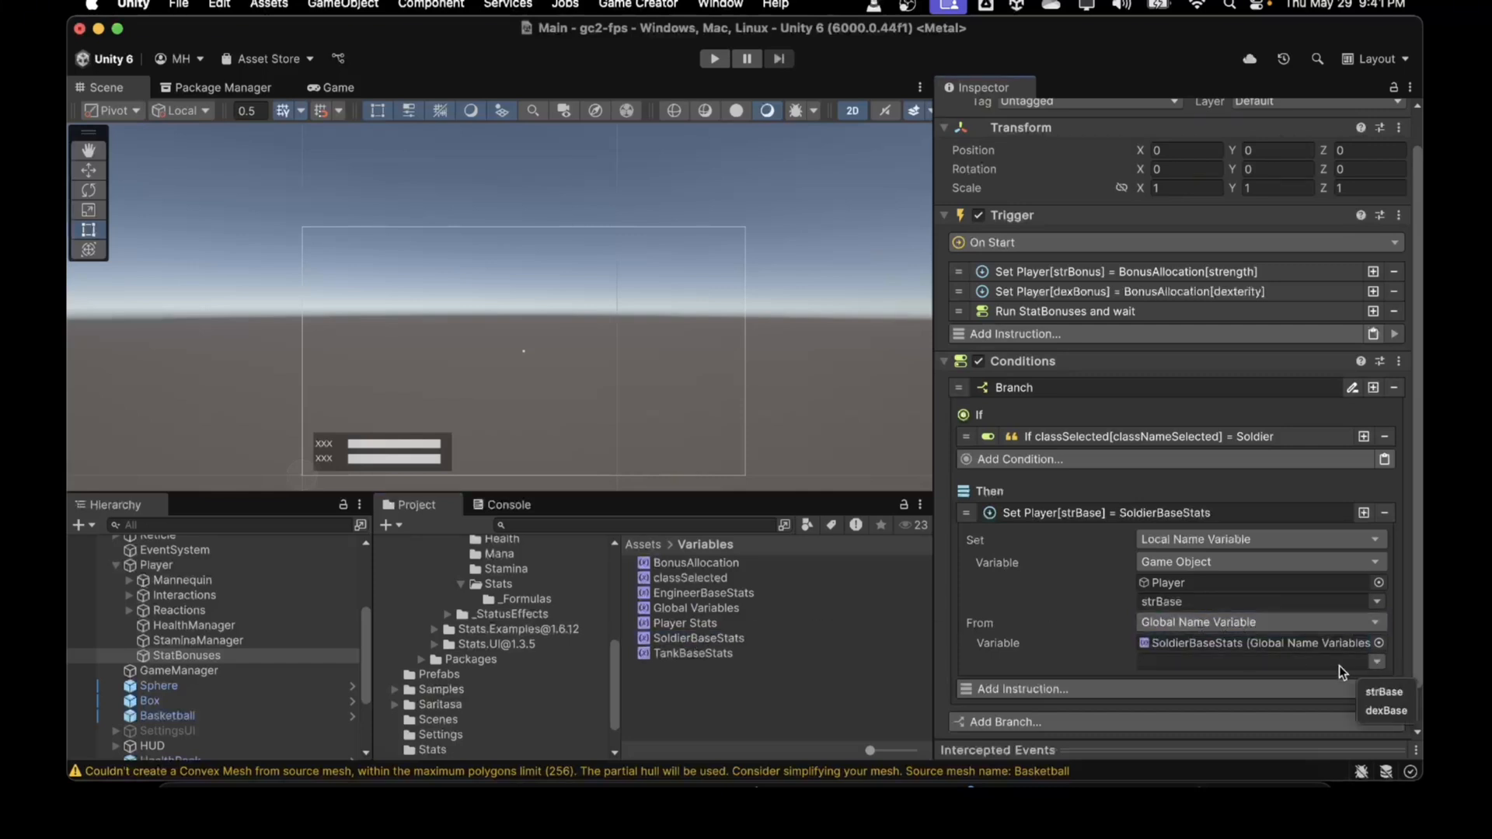
left_click(1371, 693)
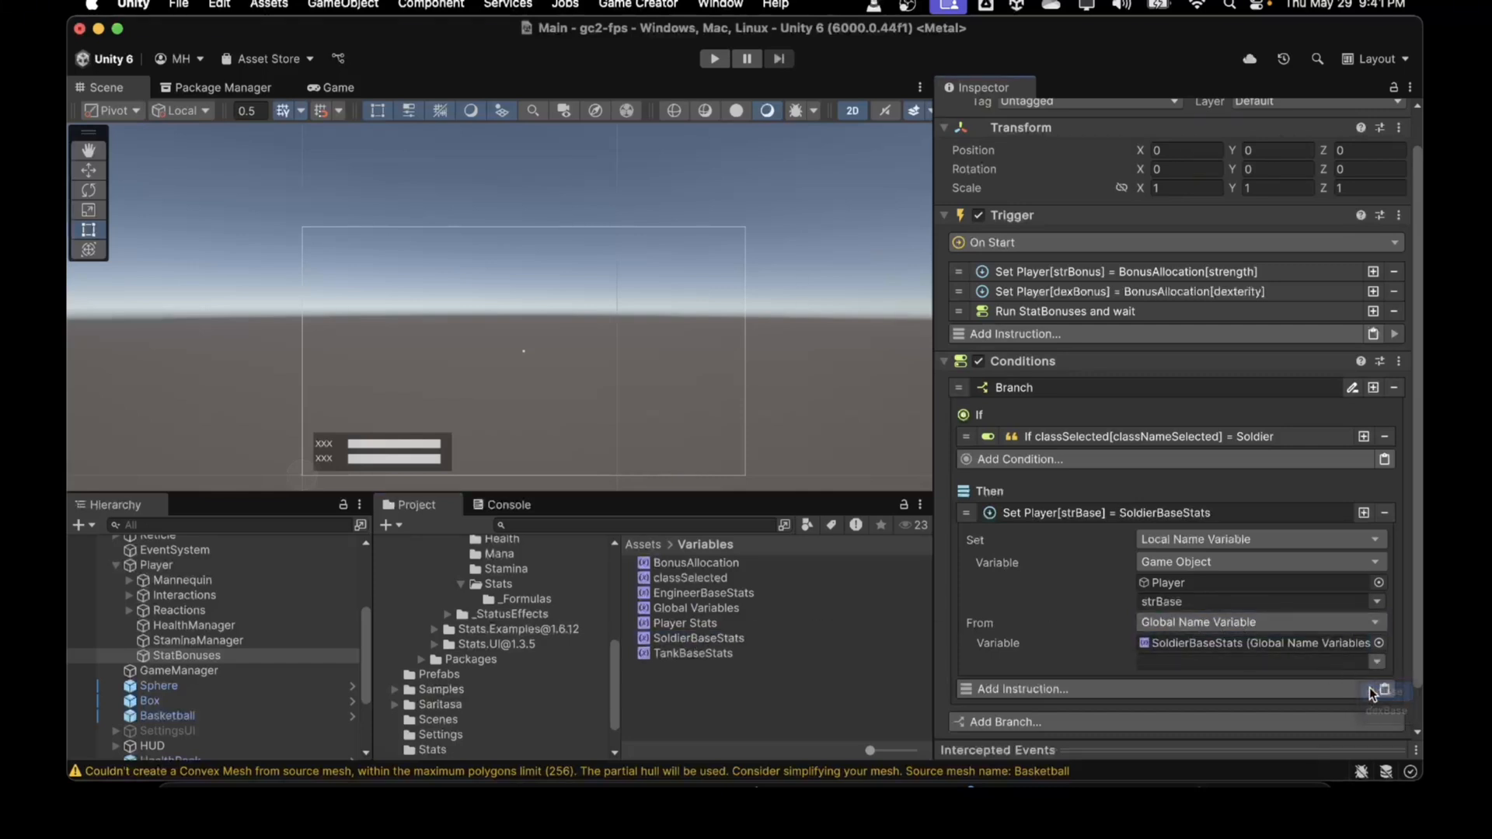
left_click(1108, 515)
Duplicate the strBase instruction and make the copy set the Player's dexBase from SoldierBaseStats' dexBase
left_click(1375, 550)
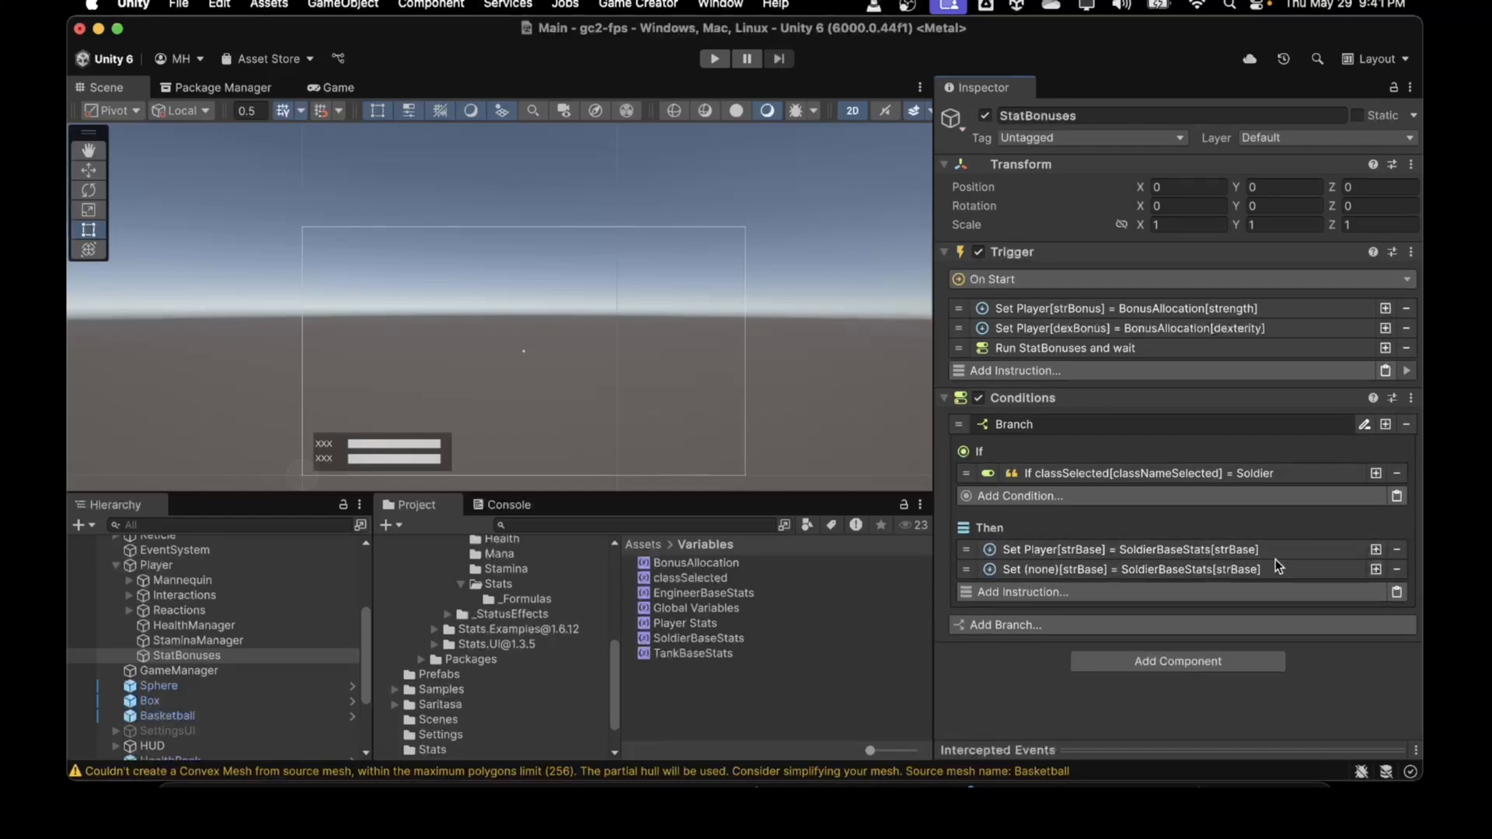
left_click(1112, 566)
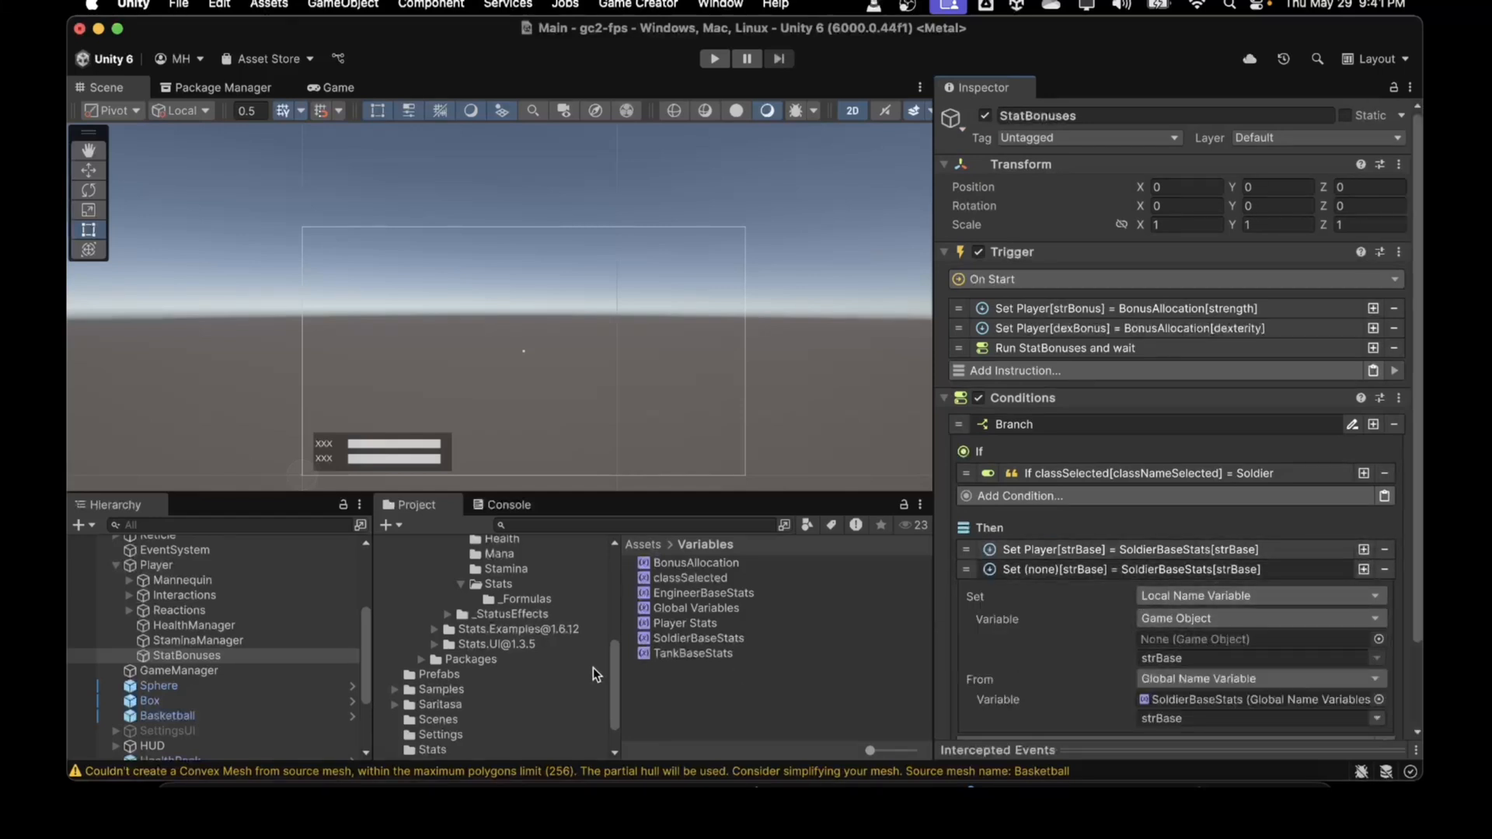
left_click_drag(156, 565, 1179, 640)
left_click(1376, 659)
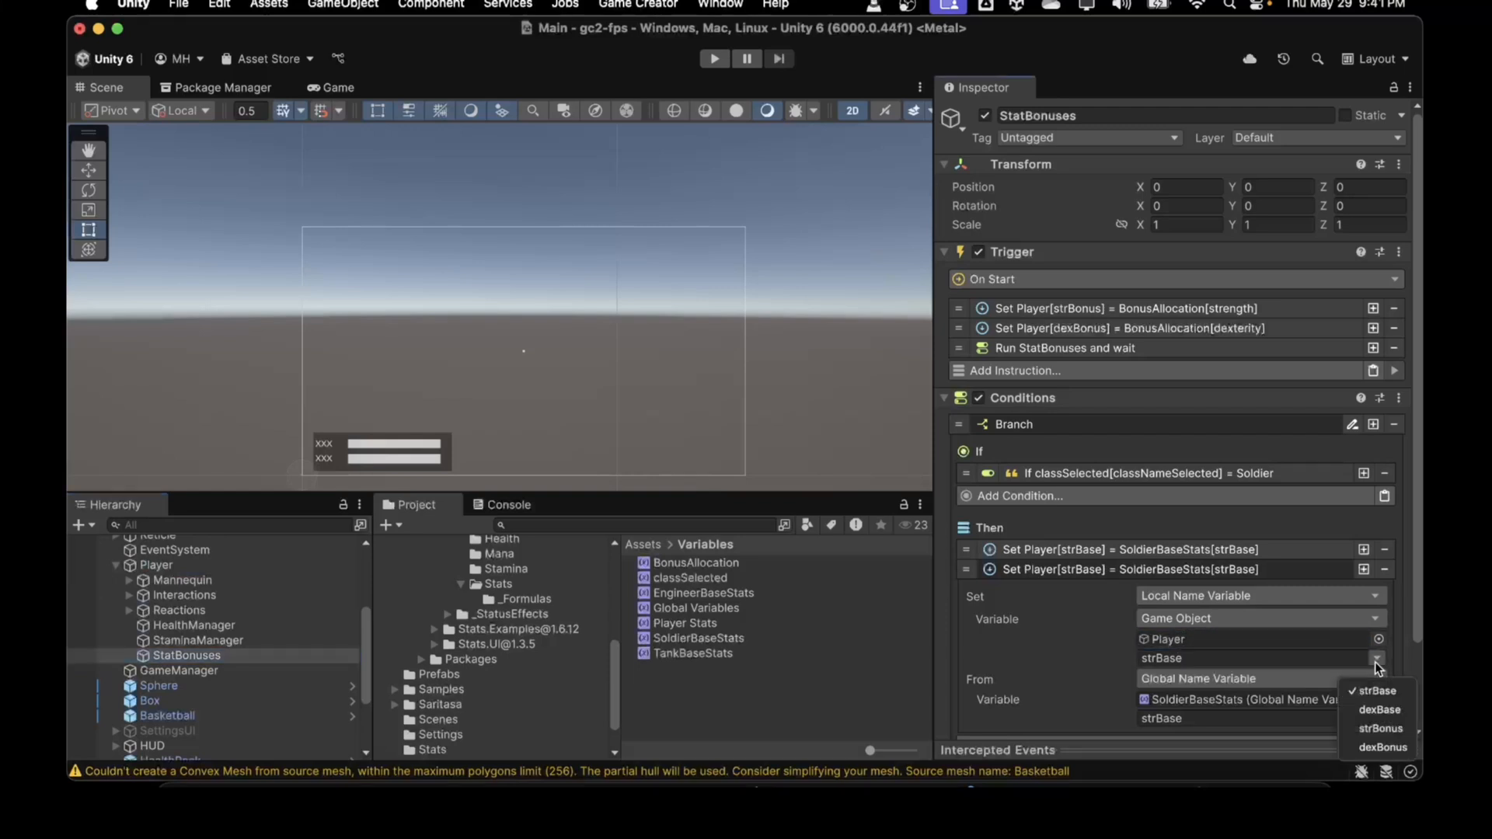
left_click(1369, 707)
scroll(1361, 703, "down", 1)
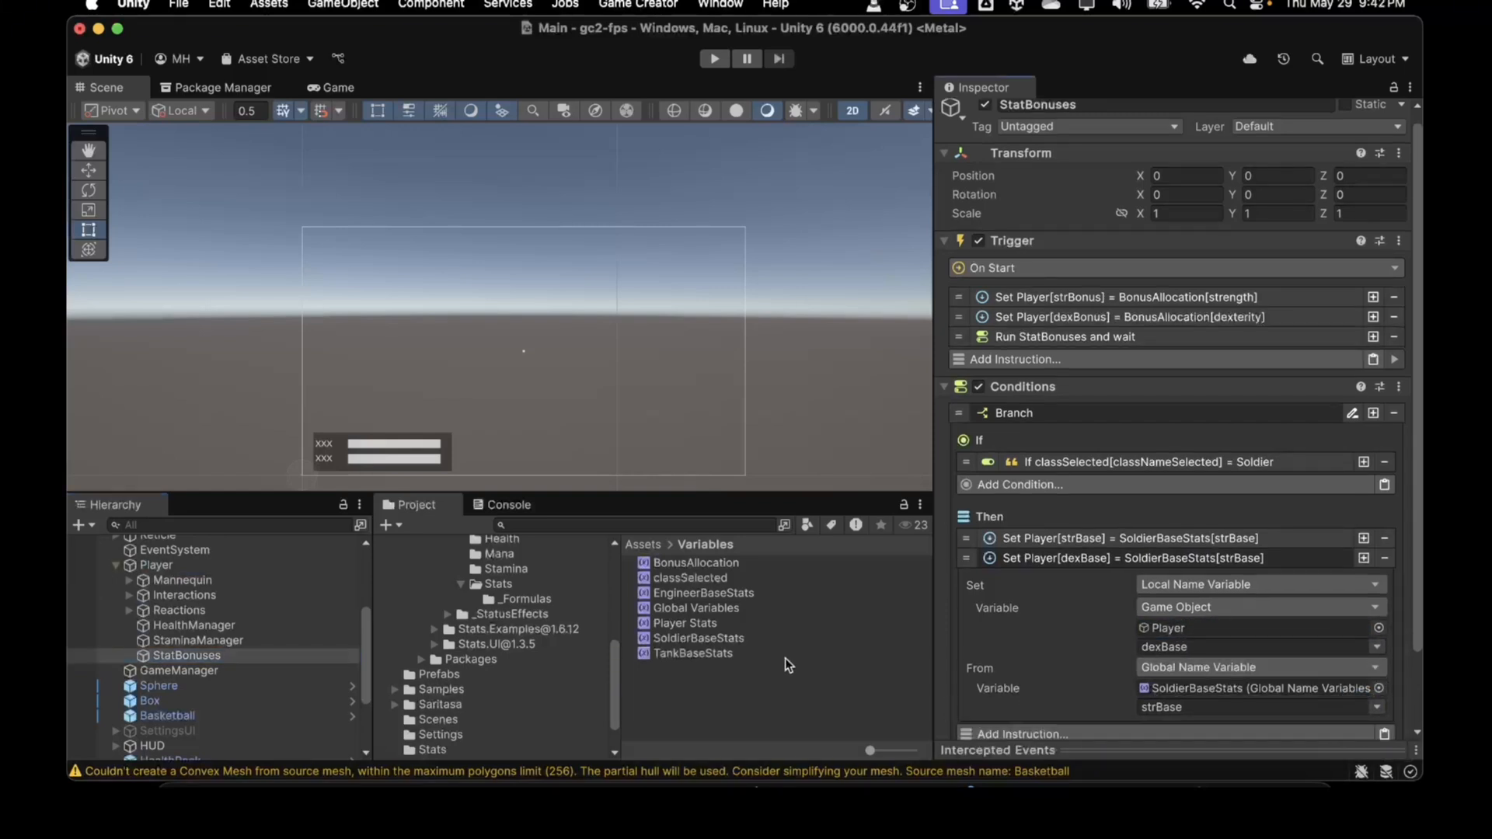
left_click(1379, 706)
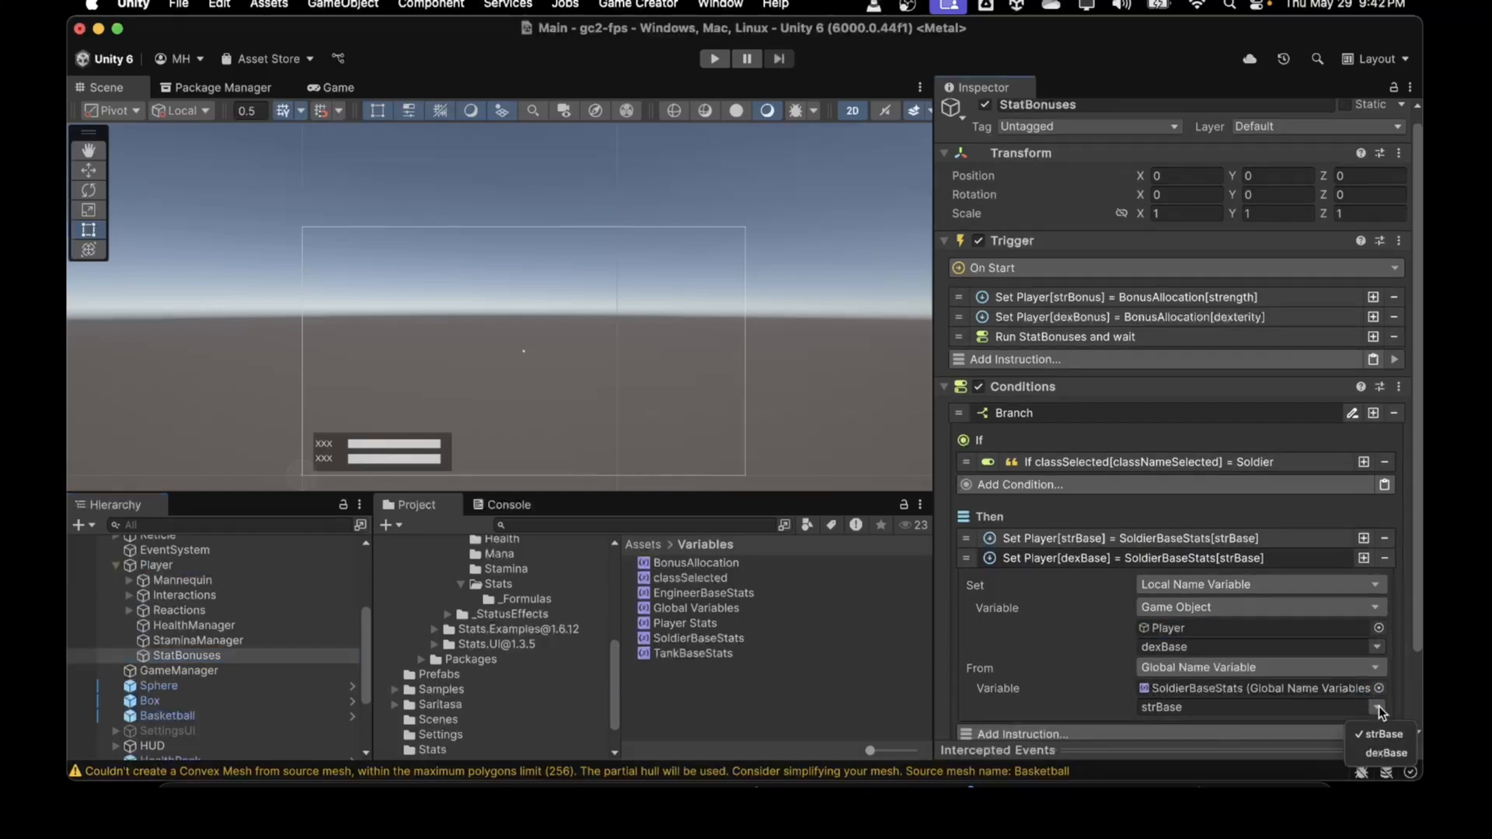
left_click(1378, 753)
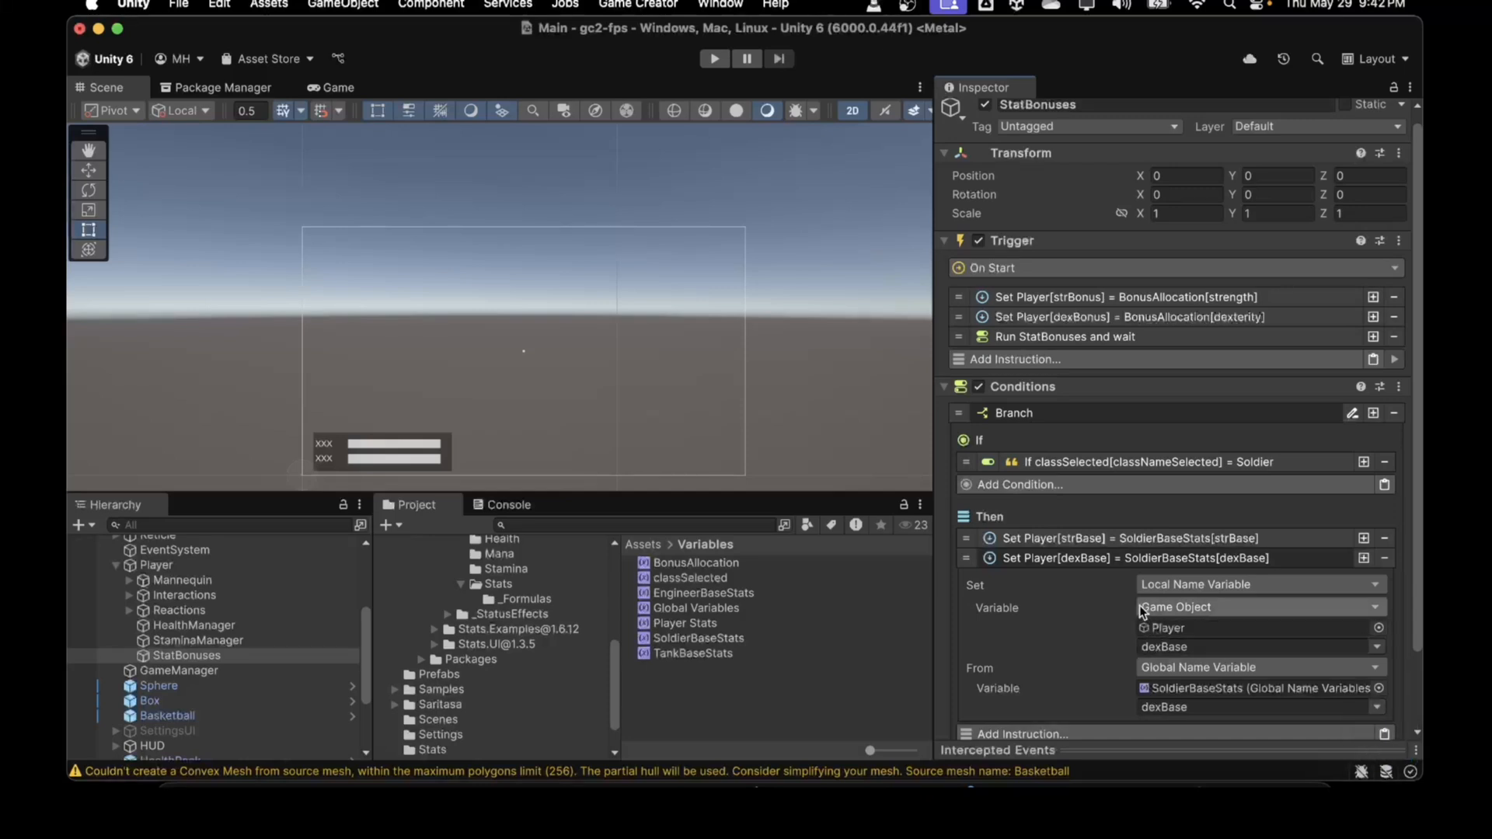
left_click(1089, 562)
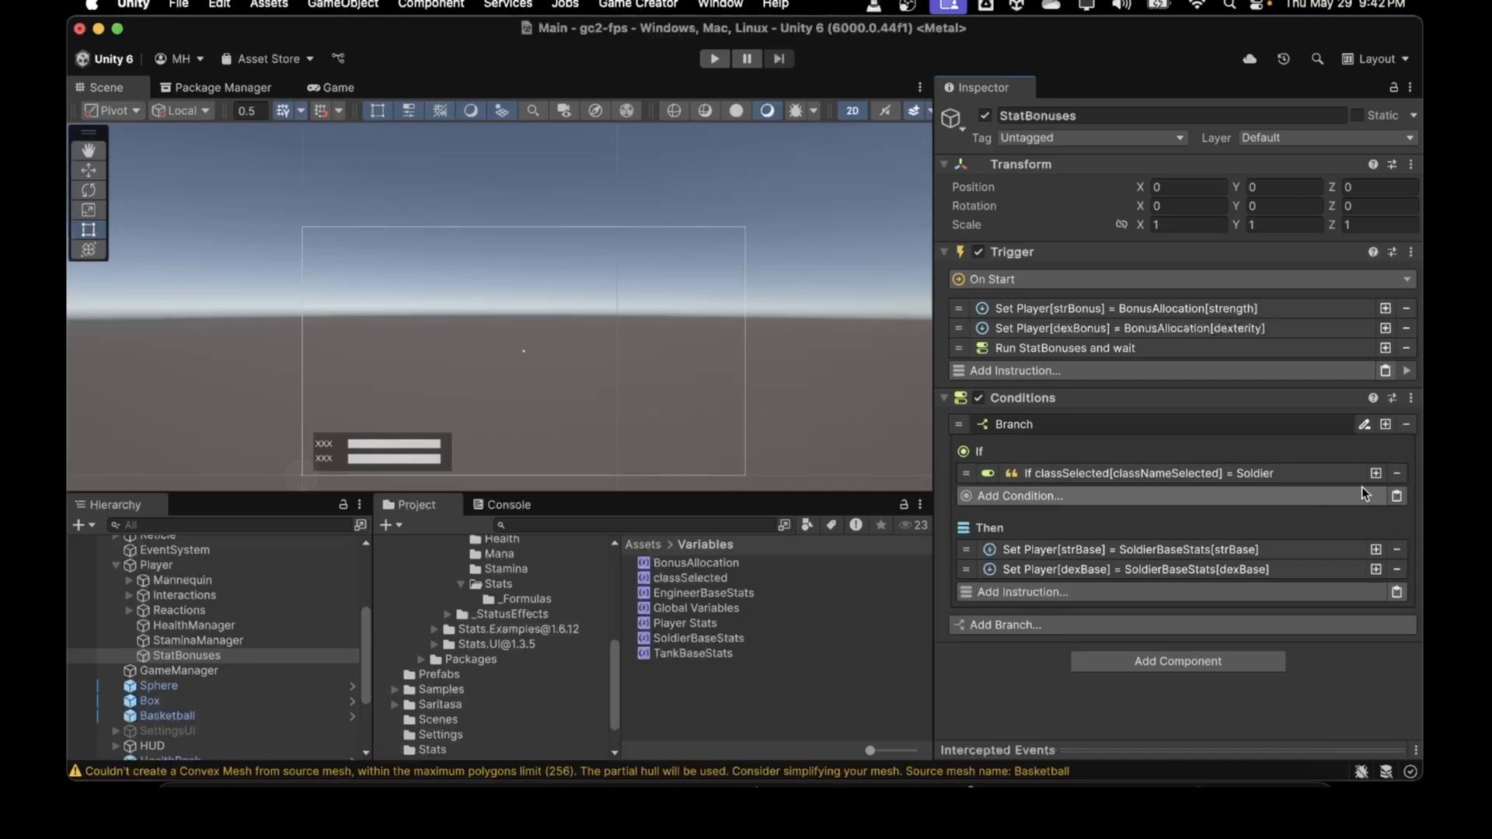
Add a second branch containing a copy of the Soldier condition and open the copy's comparison text for editing
right_click(1187, 470)
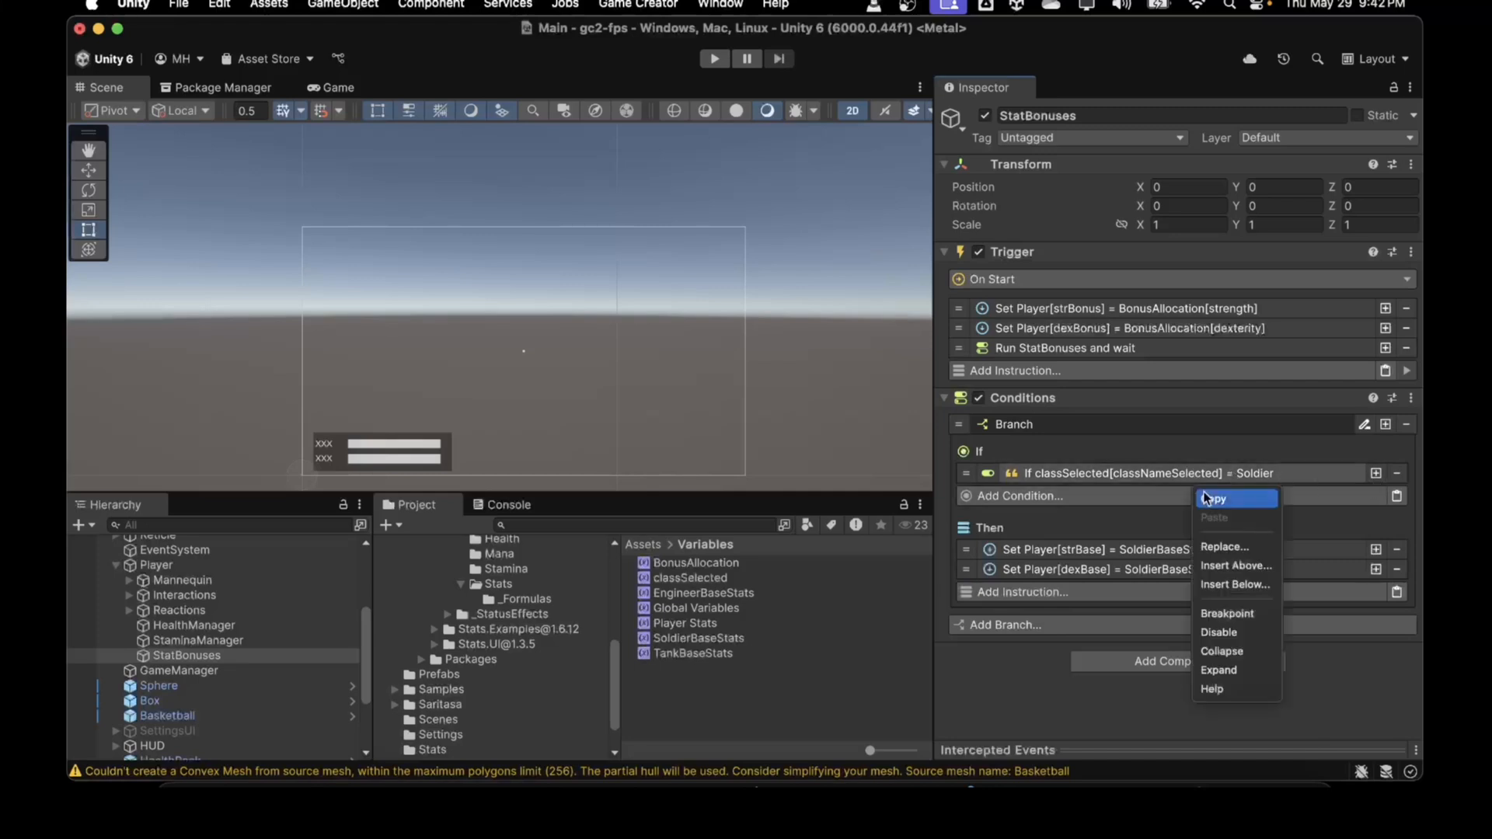
left_click(1206, 497)
left_click(995, 625)
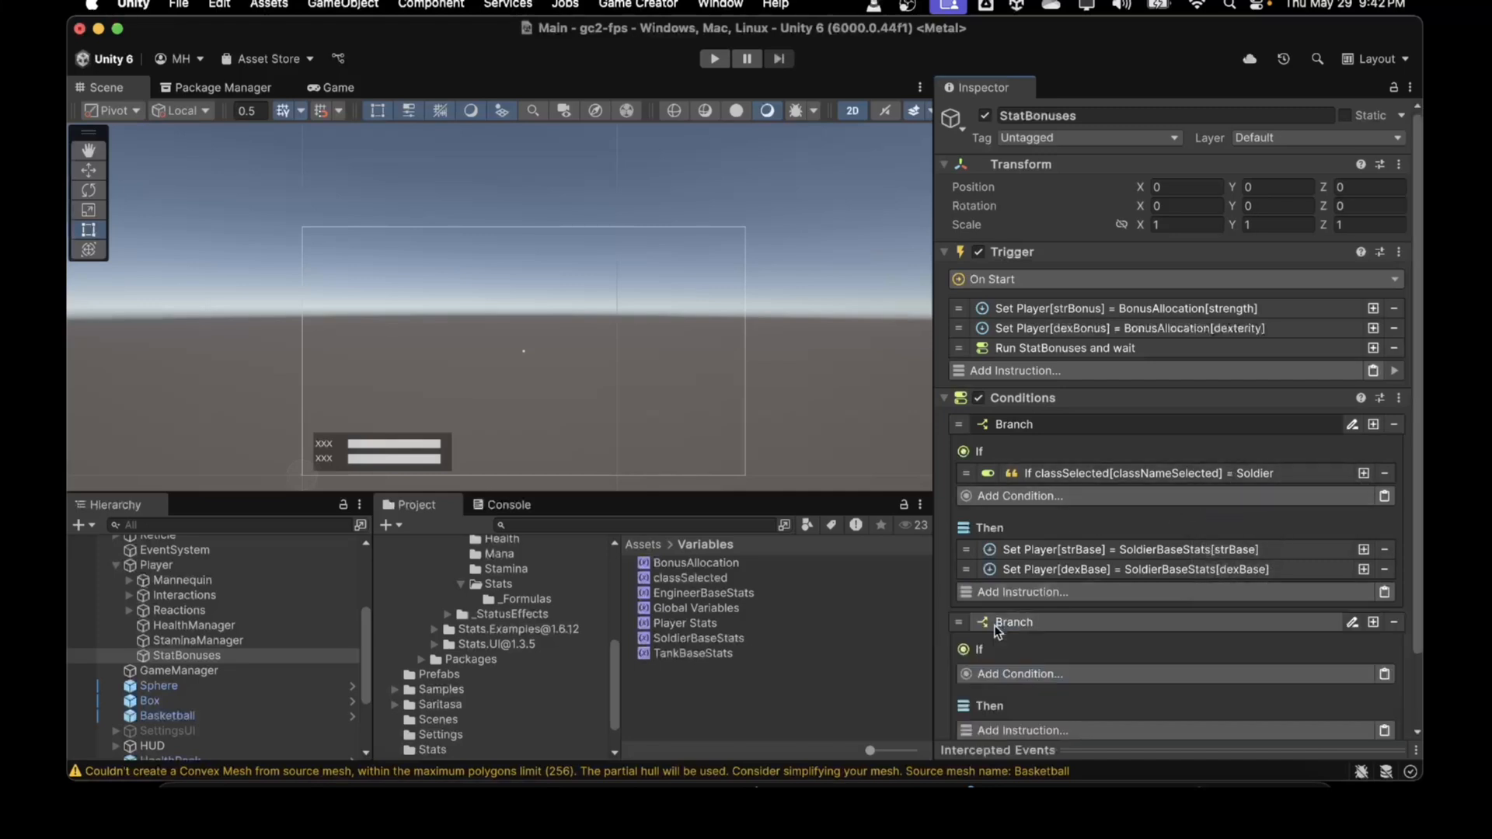
scroll(994, 614, "down", 3)
left_click(1384, 592)
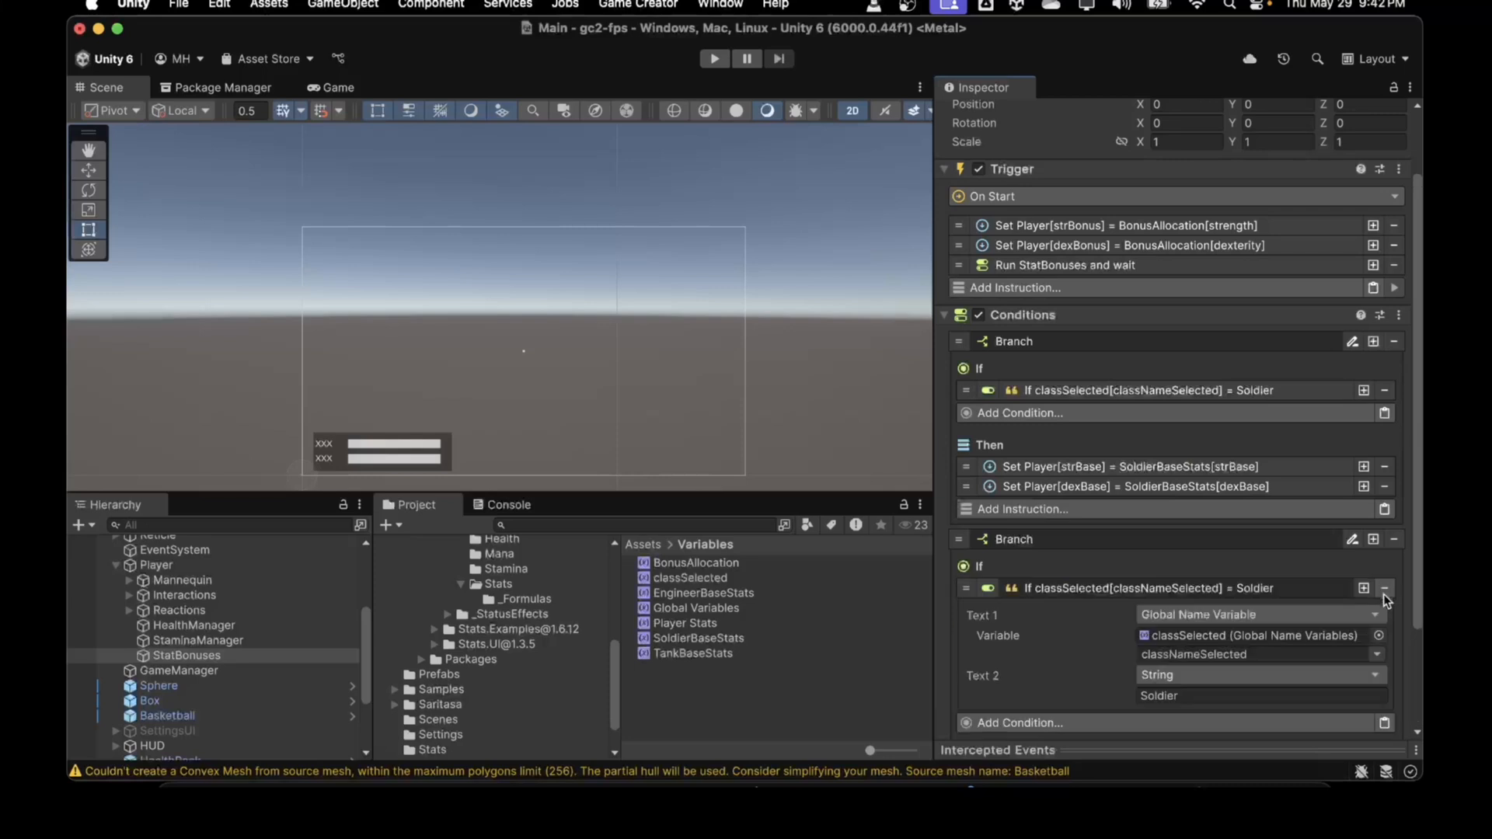
left_click(1177, 695)
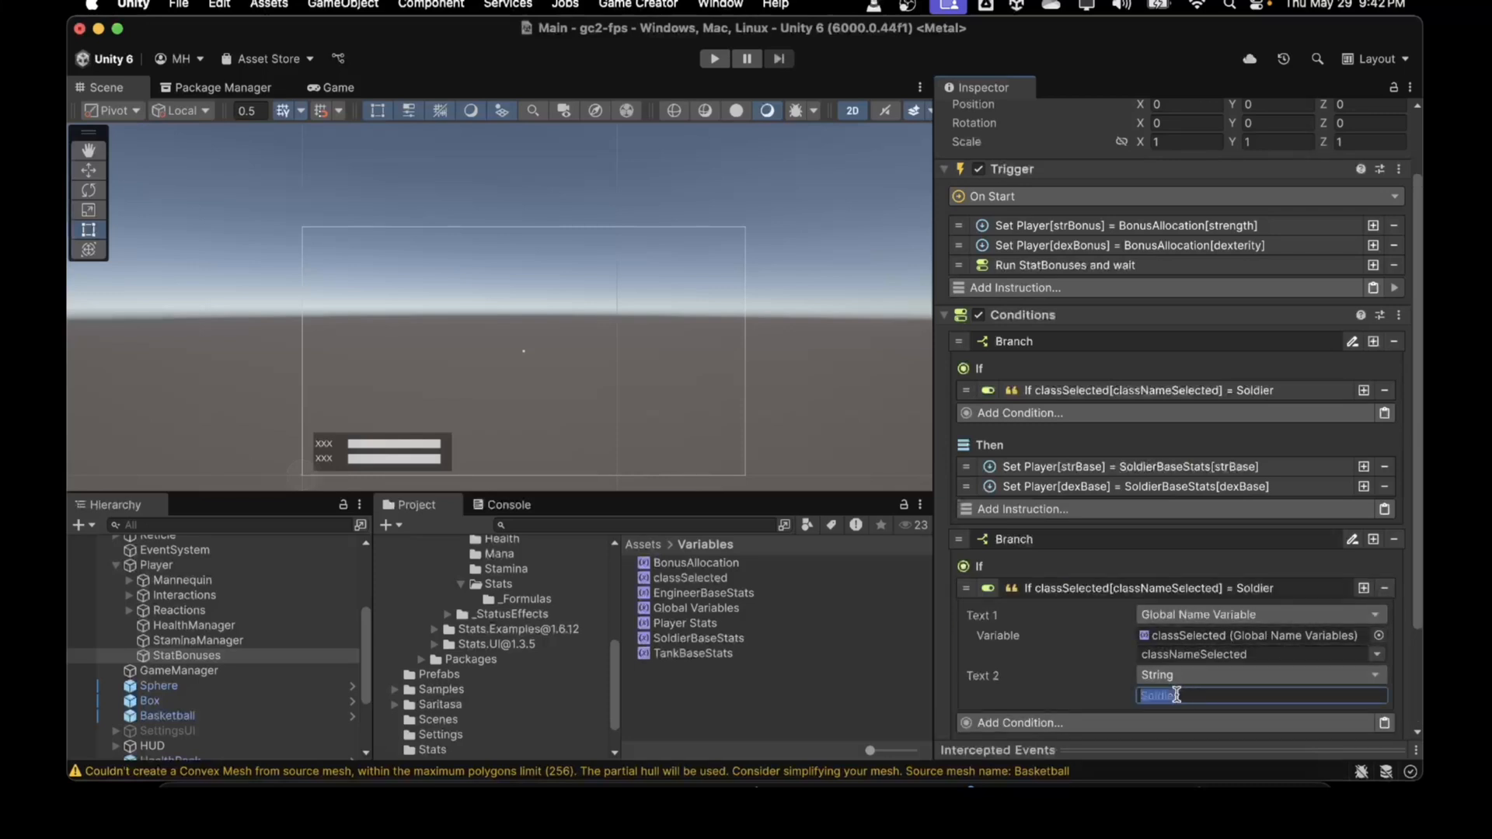
Set the second branch's condition to compare classNameSelected with the string "Tank"
type("Tank")
left_click(1081, 576)
left_click(1082, 589)
scroll(1081, 589, "down", 1)
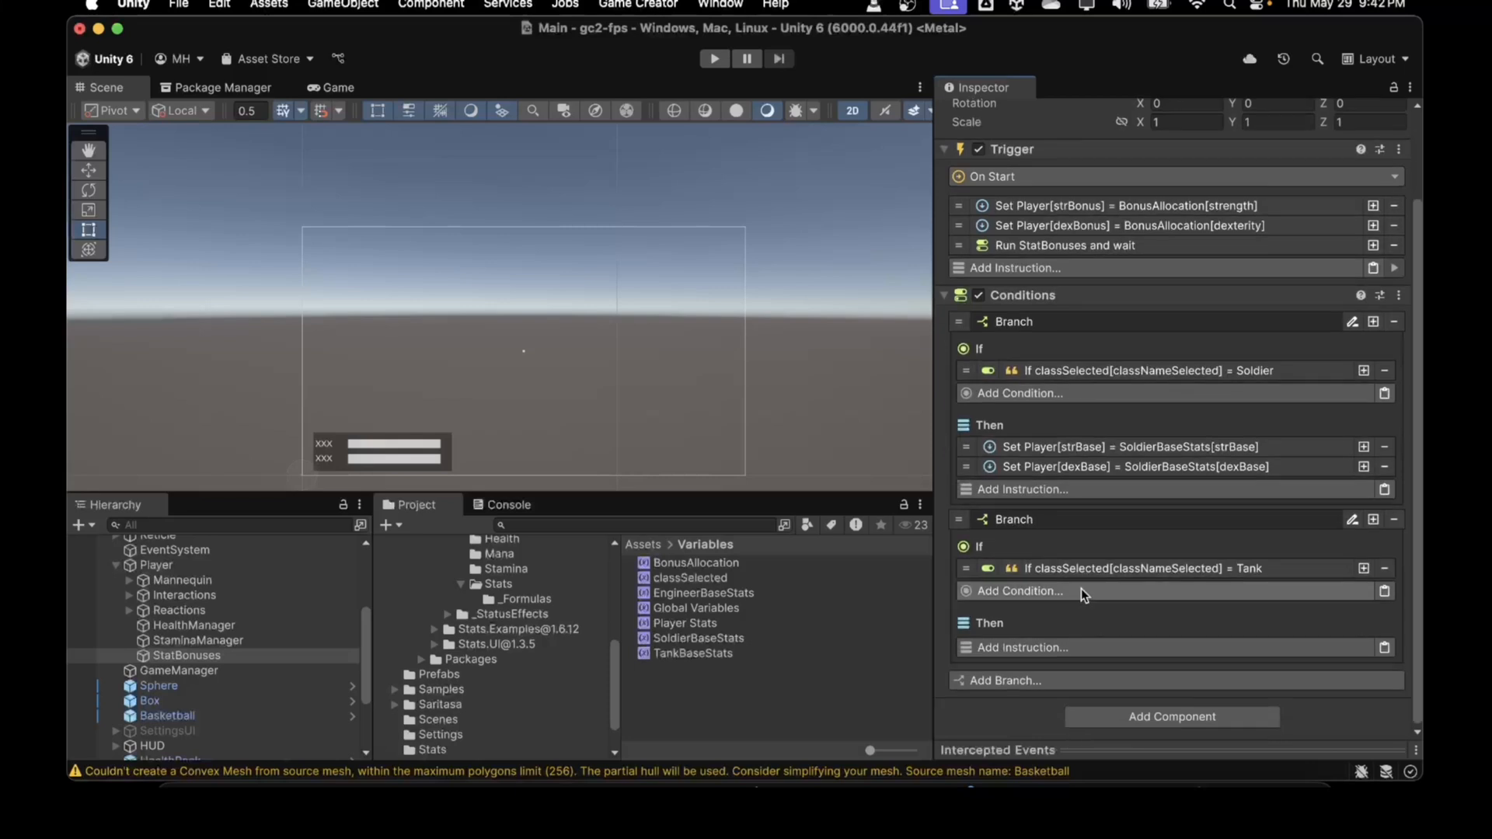
Copy the Soldier branch's strBase instruction into the Tank branch, with Player as its target object and TankBaseStats as its source
right_click(1062, 467)
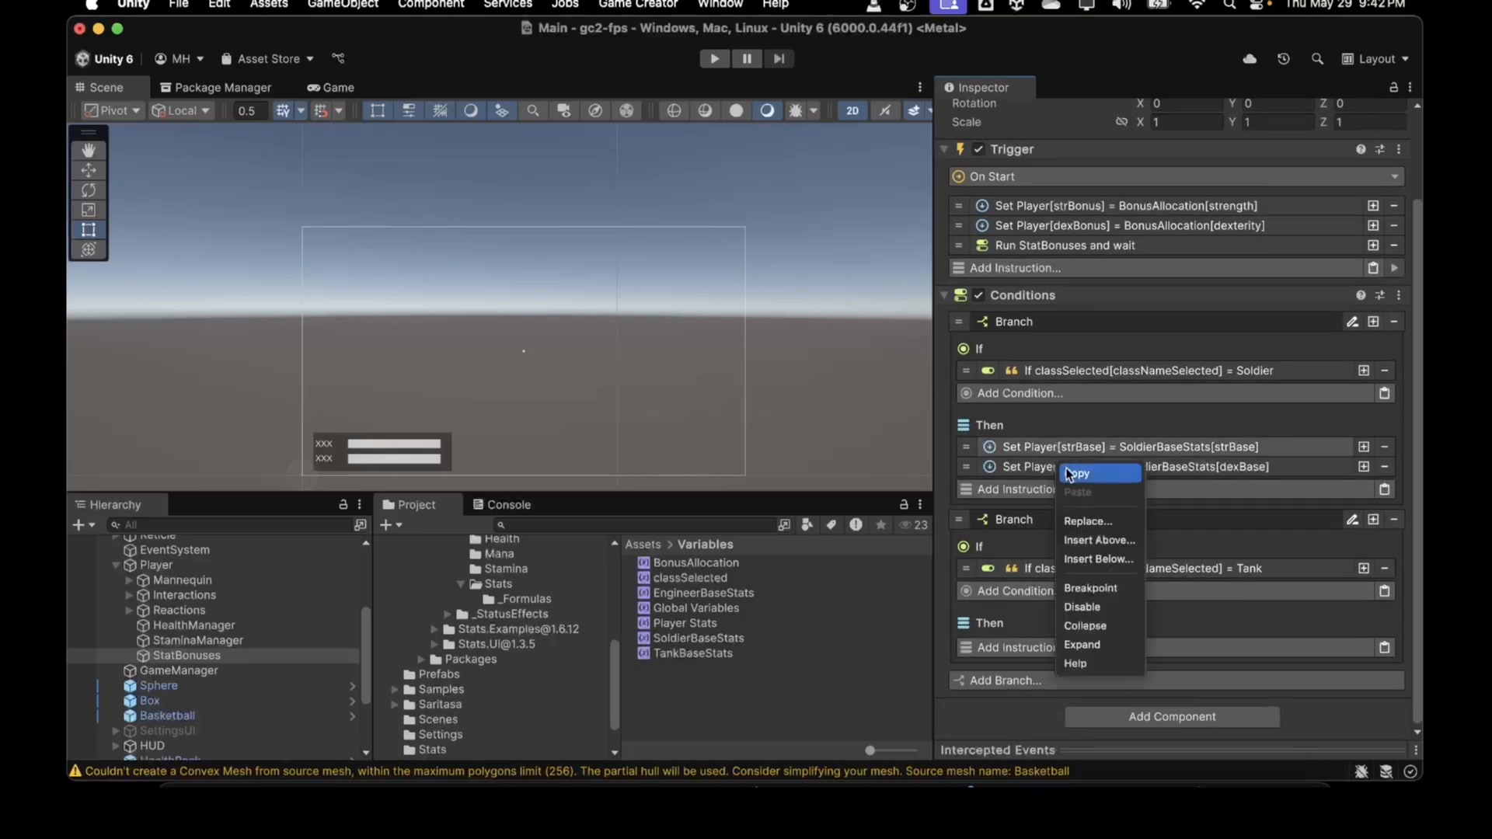
left_click(1096, 470)
left_click(1384, 648)
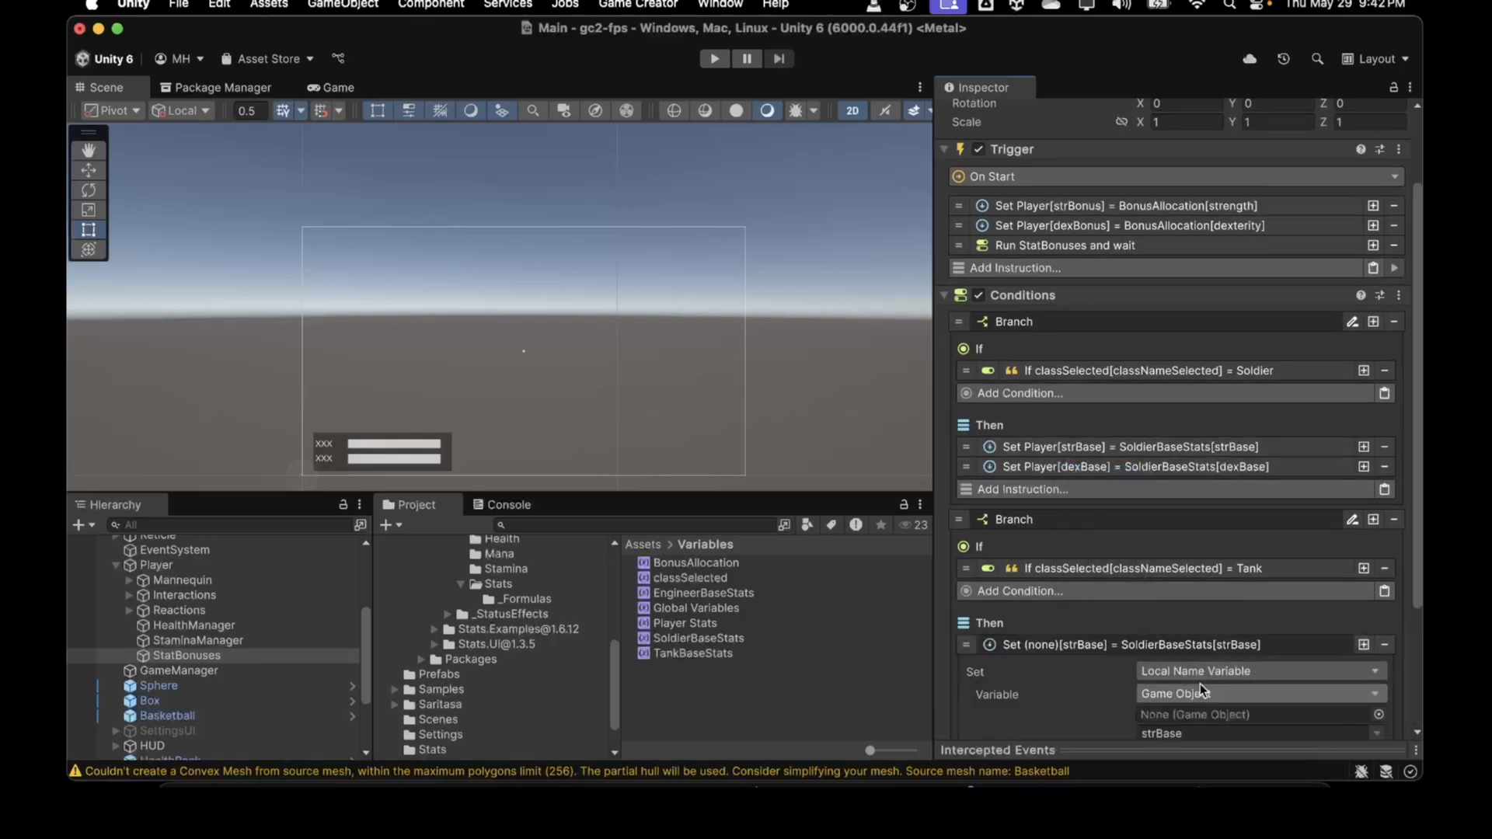
scroll(1196, 684, "down", 3)
left_click_drag(156, 565, 1148, 544)
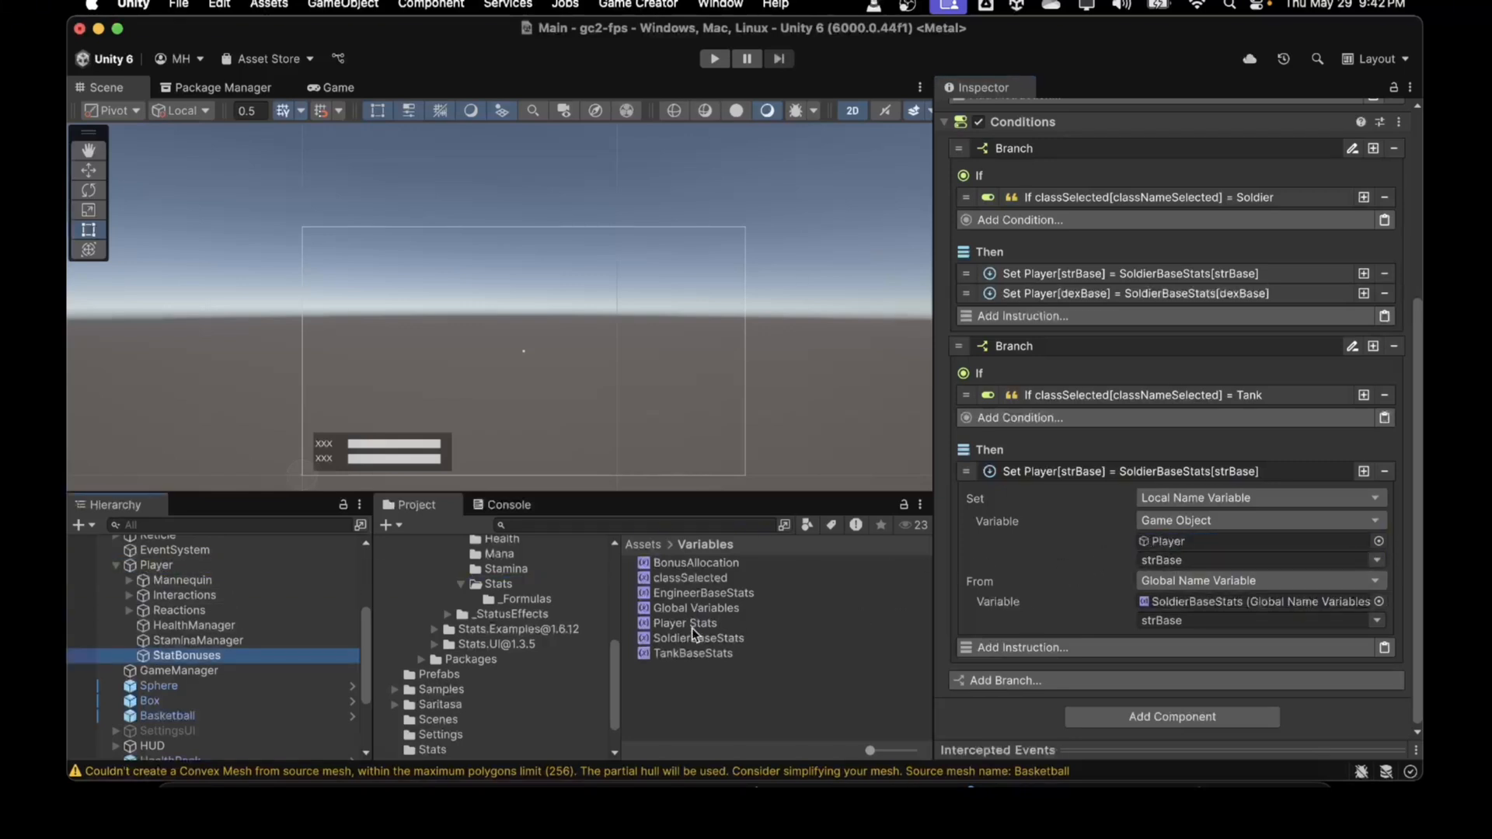
left_click_drag(692, 653, 1195, 604)
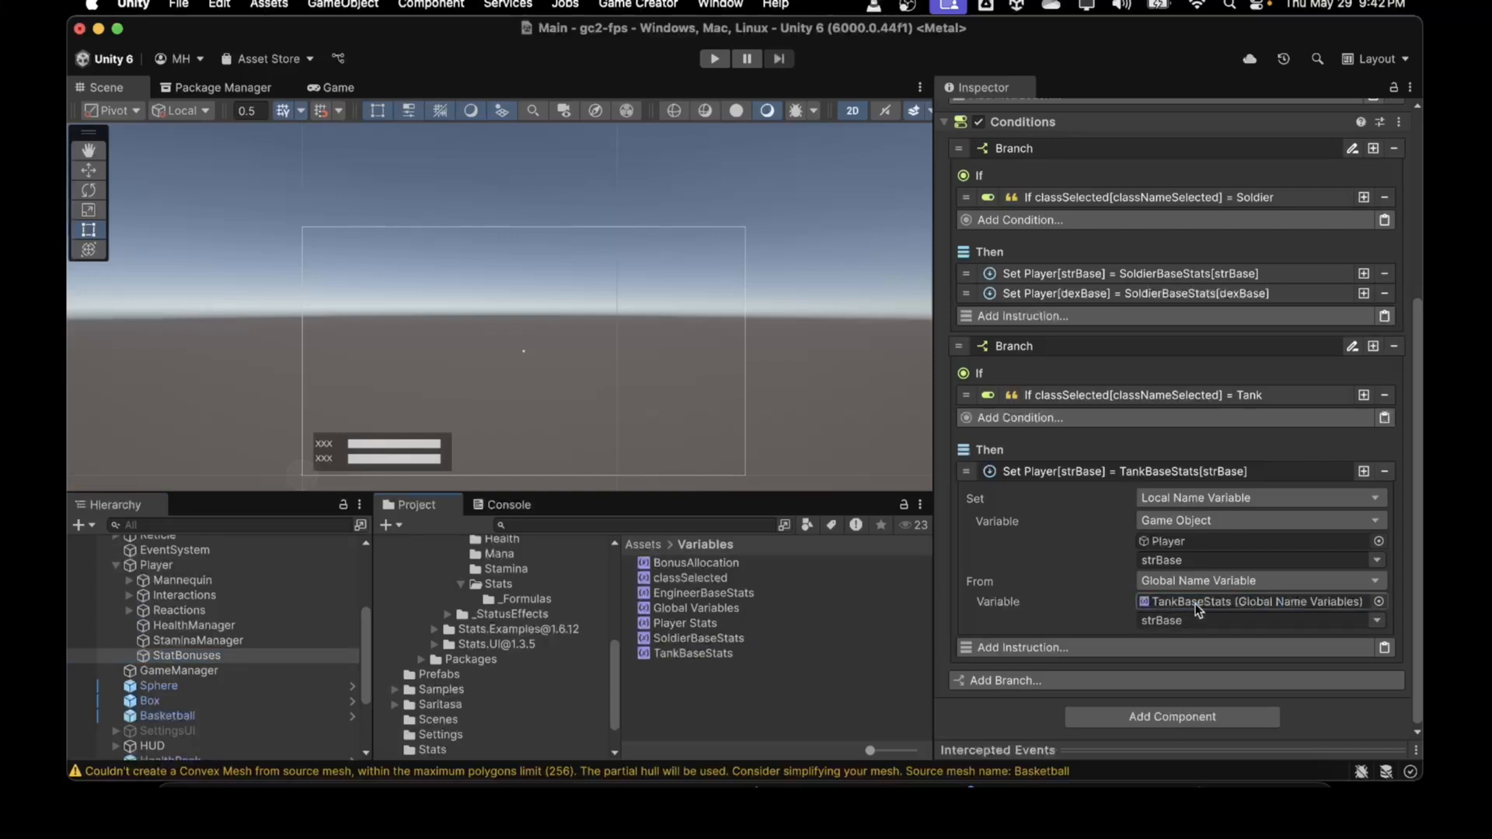
Copy the dexBase instruction into the Tank branch, assign Player and TankBaseStats to it, and collapse both Tank instructions
right_click(1102, 296)
left_click(1127, 325)
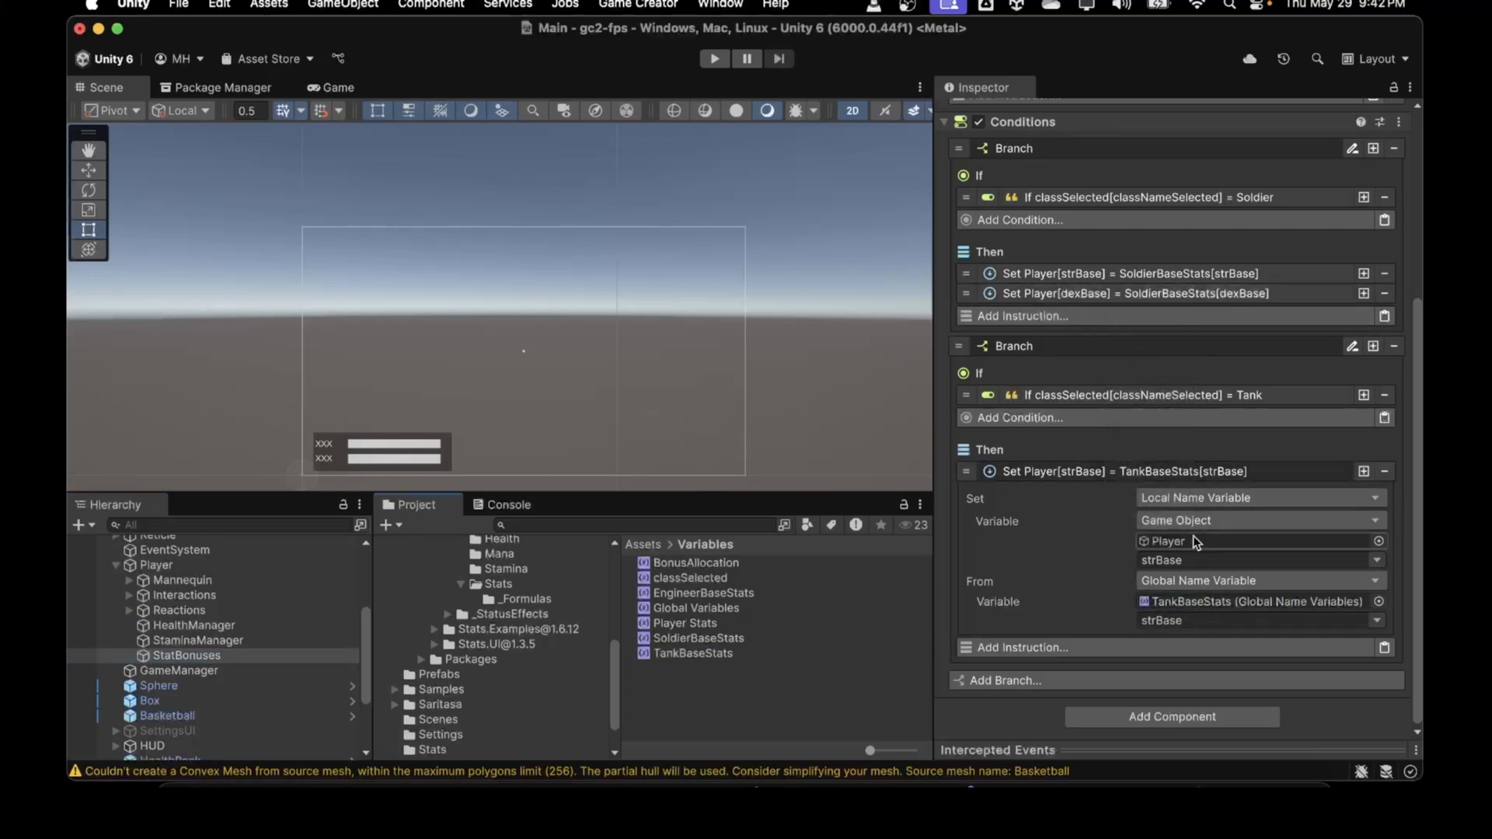
left_click(1385, 649)
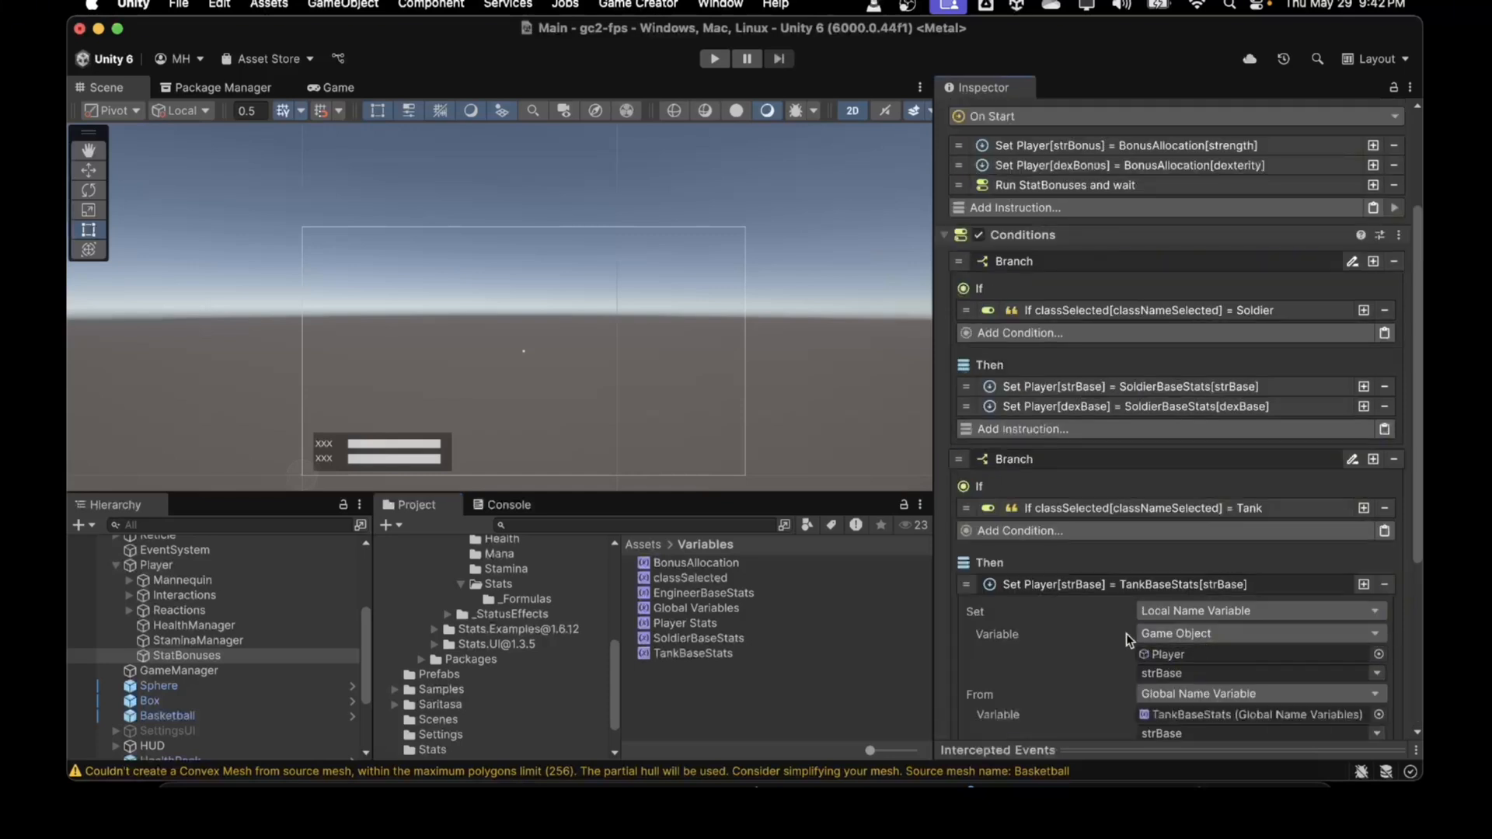
scroll(1126, 633, "down", 5)
left_click_drag(171, 655, 1281, 568)
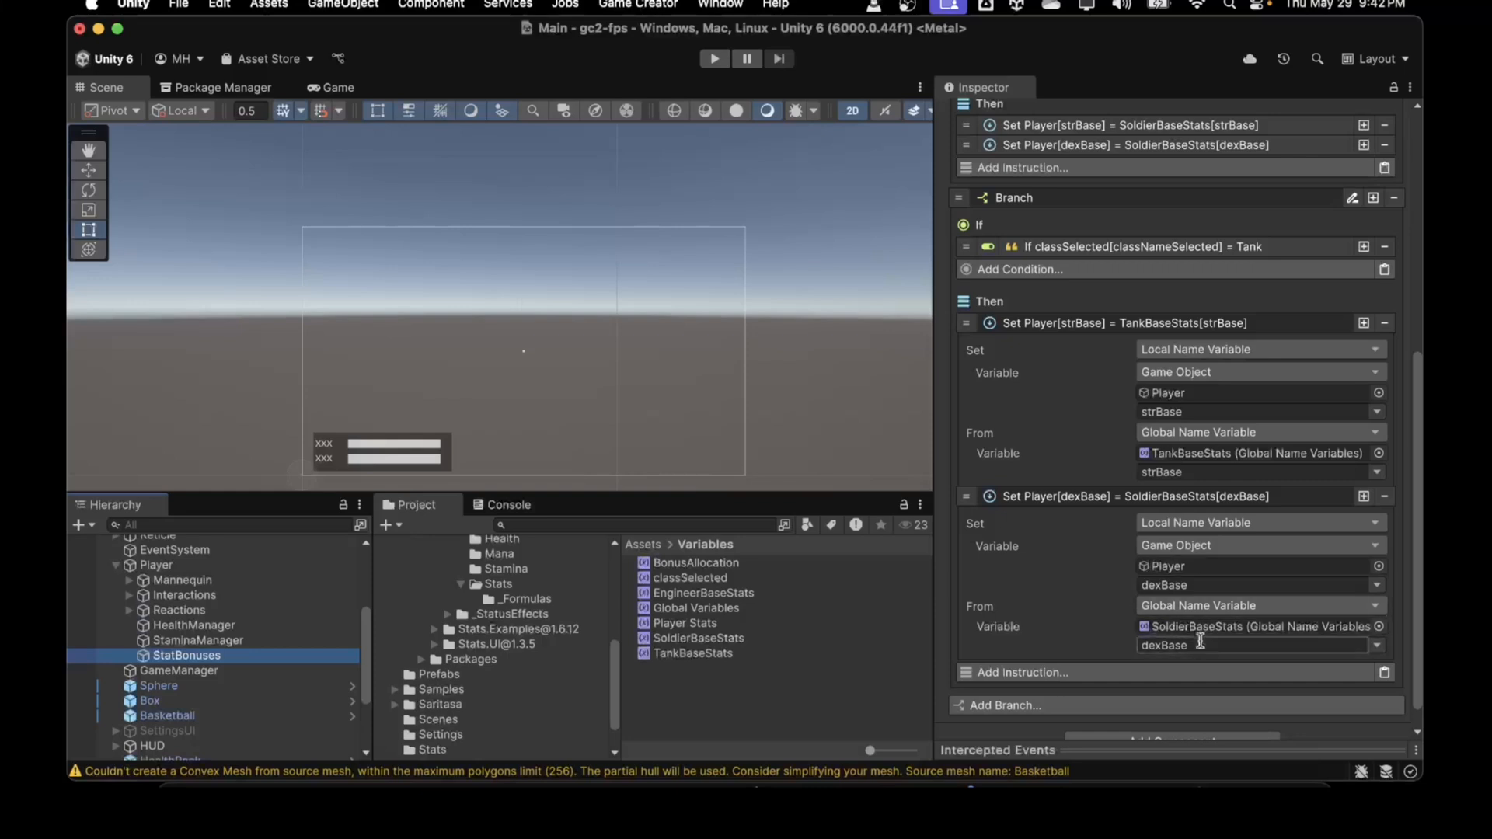
left_click_drag(707, 652, 1183, 627)
left_click(1104, 497)
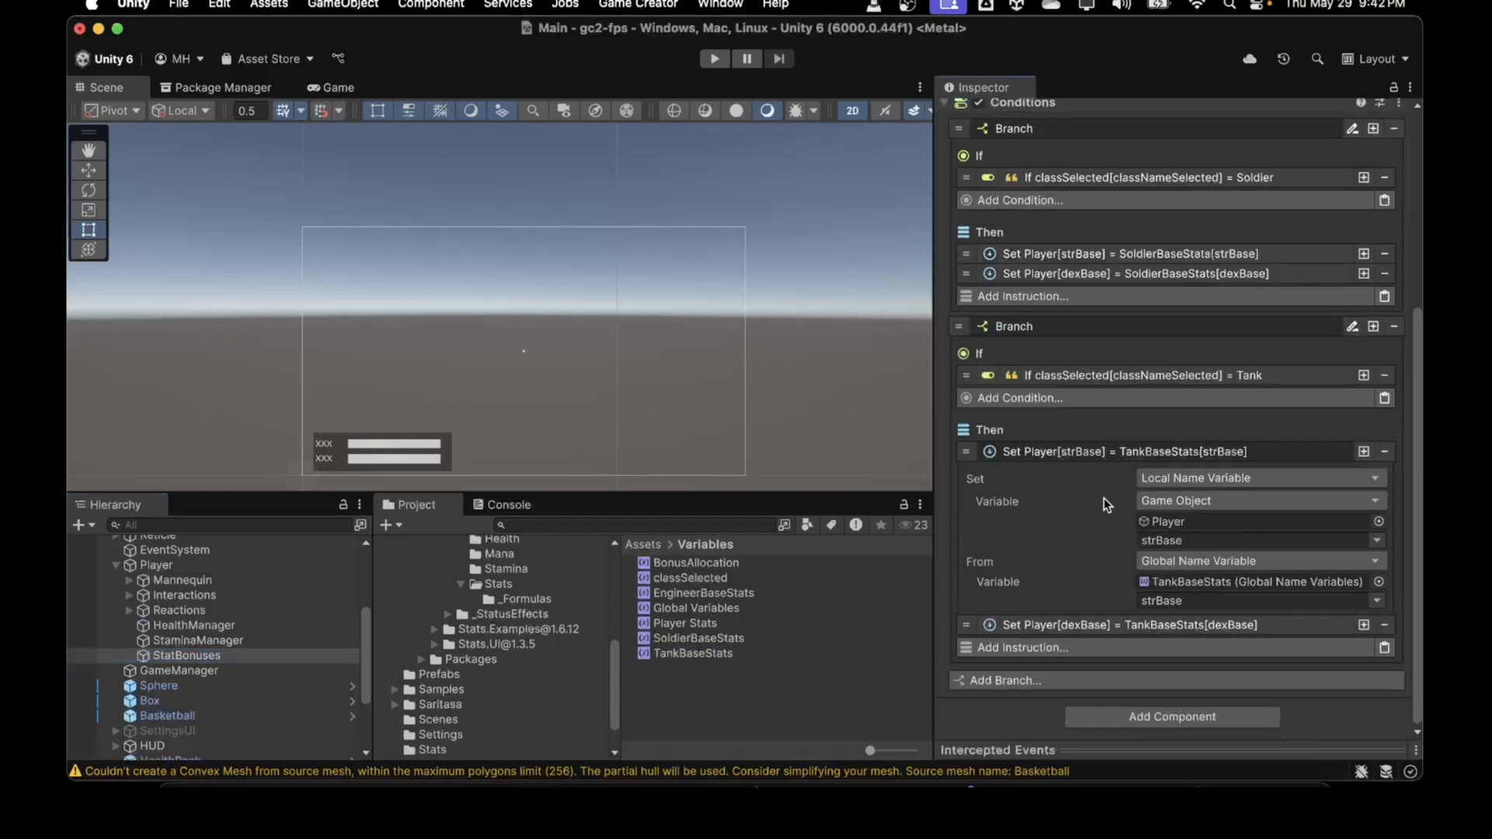
left_click(1091, 450)
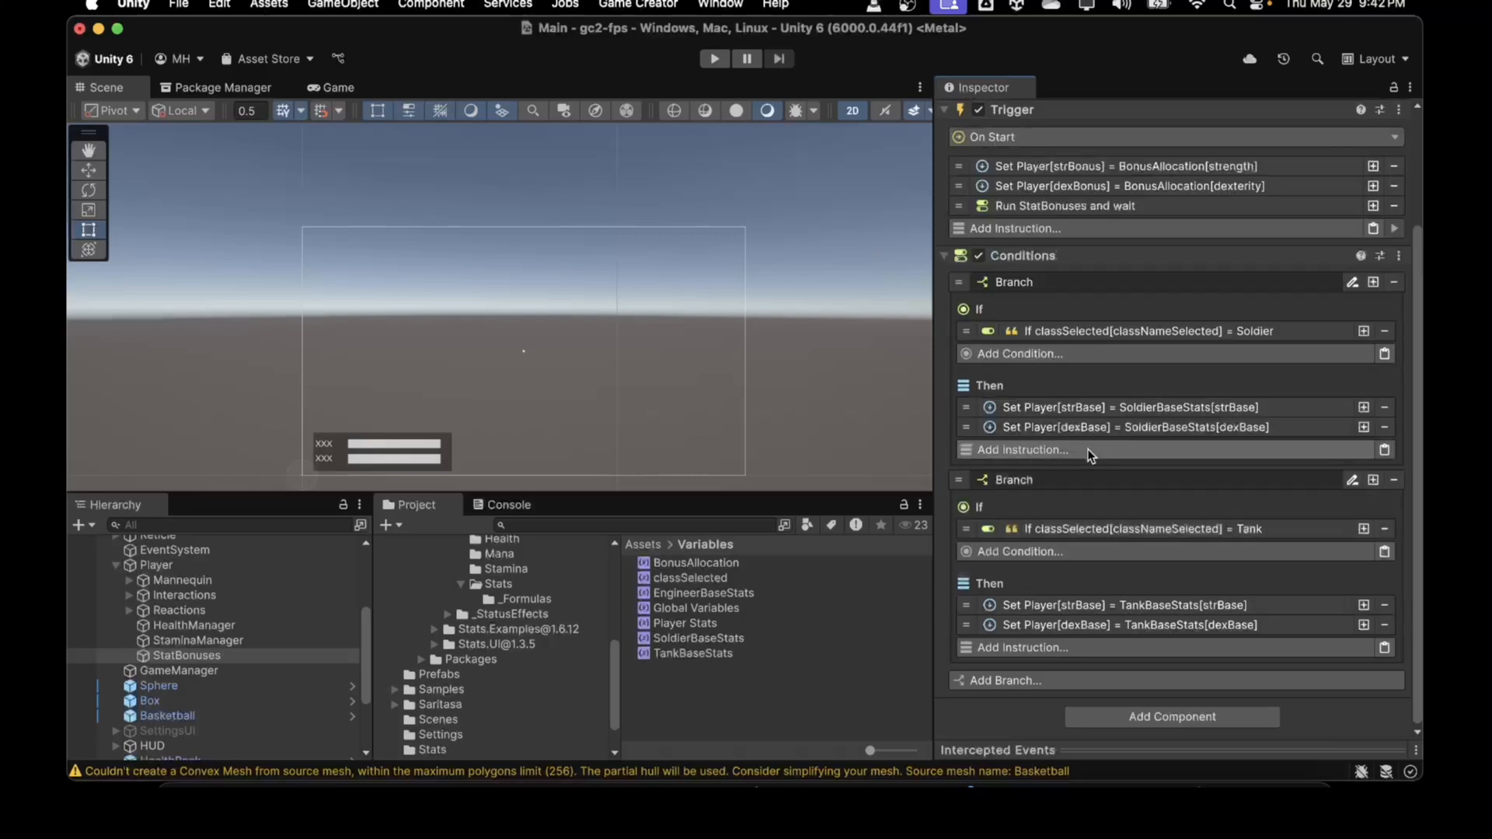
Add a third branch to the Conditions component and paste a copy of the Tank condition into it
right_click(1083, 539)
left_click(1096, 559)
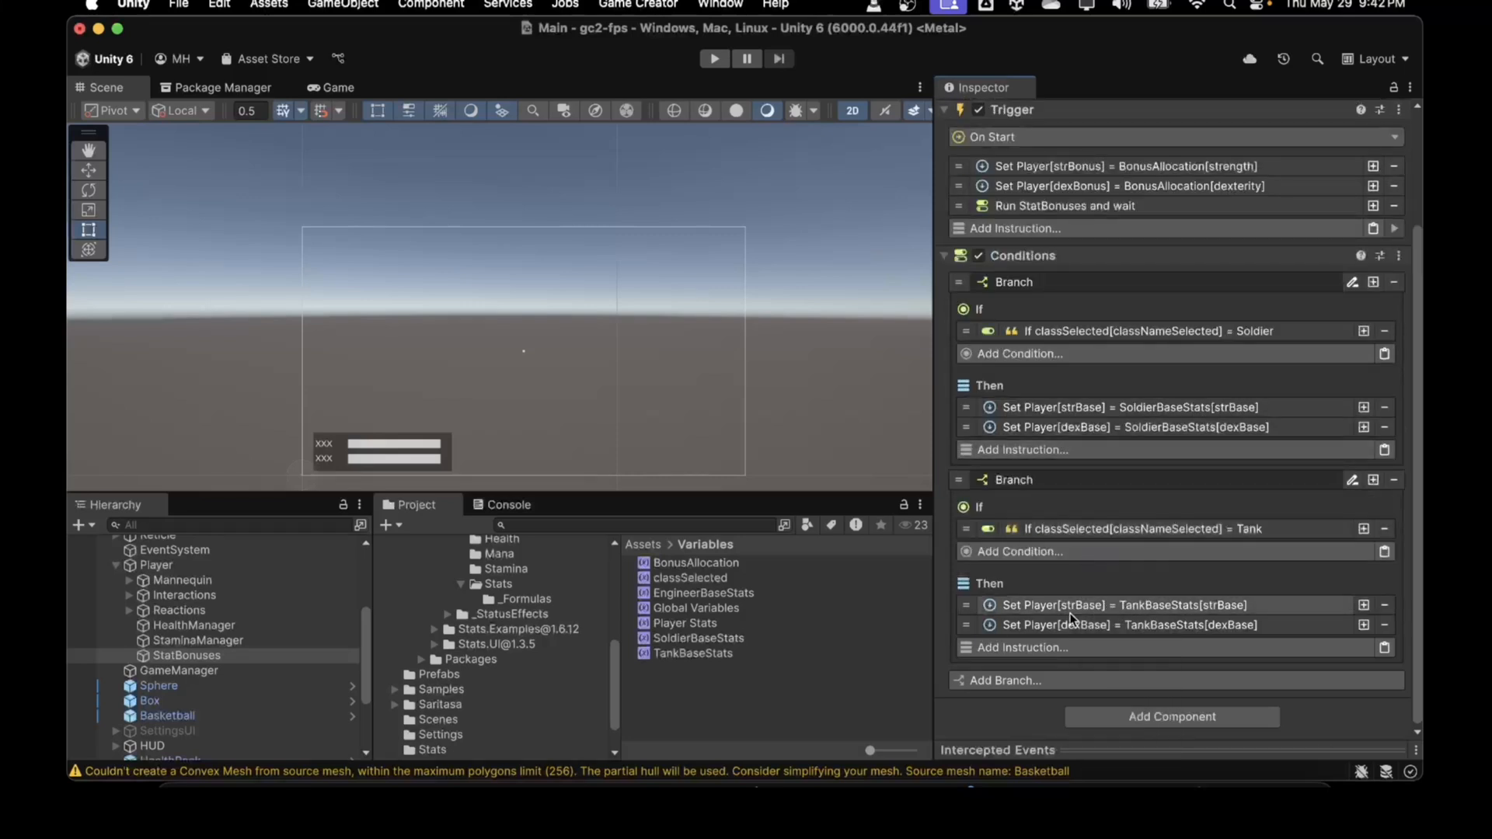
left_click(1032, 682)
scroll(1042, 662, "down", 5)
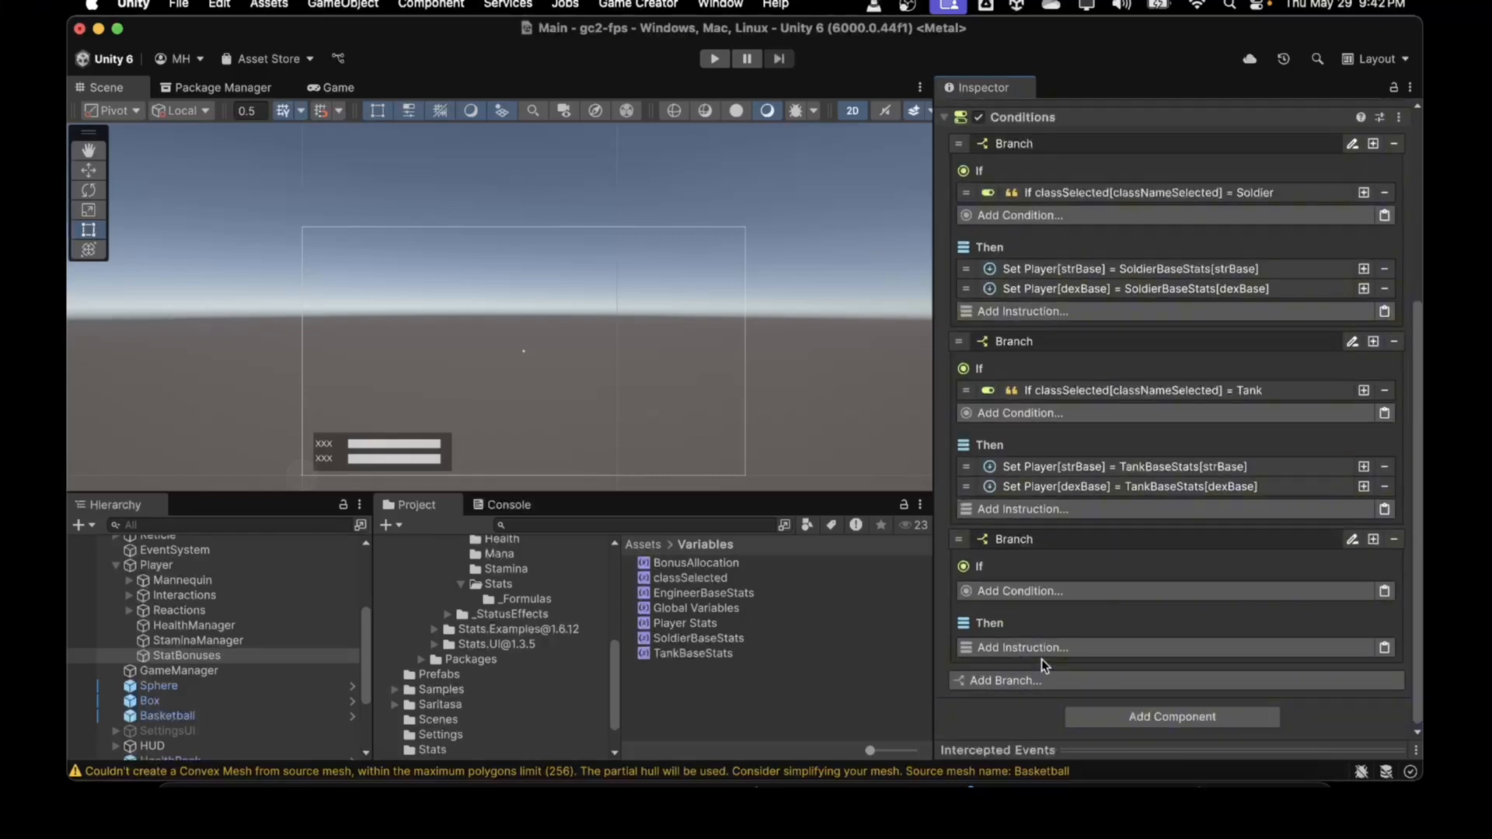
left_click(1384, 591)
Change the third branch's condition to compare classNameSelected with the string "Engineer"
left_click(1228, 589)
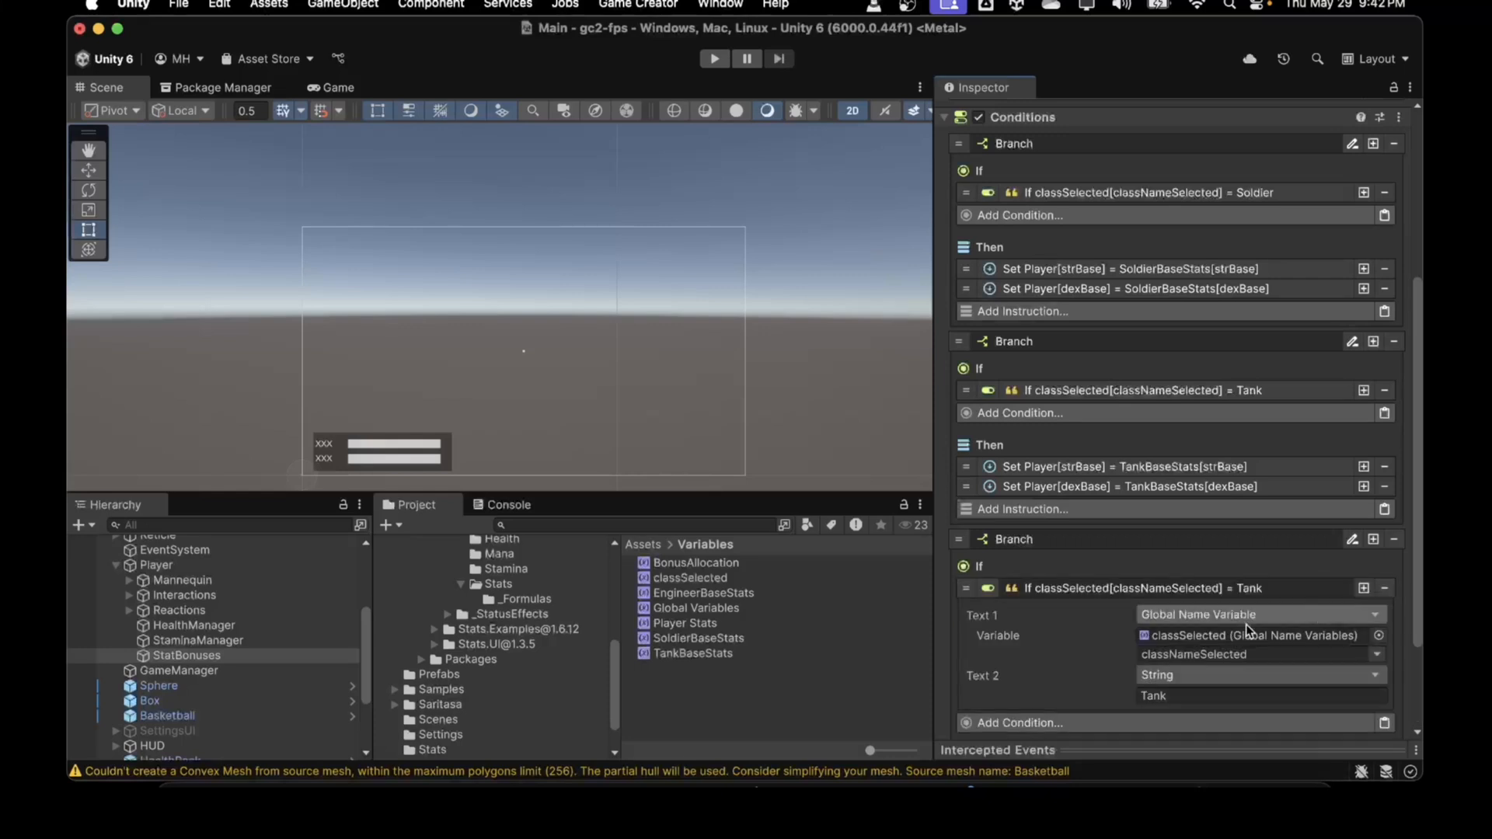
left_click(1172, 696)
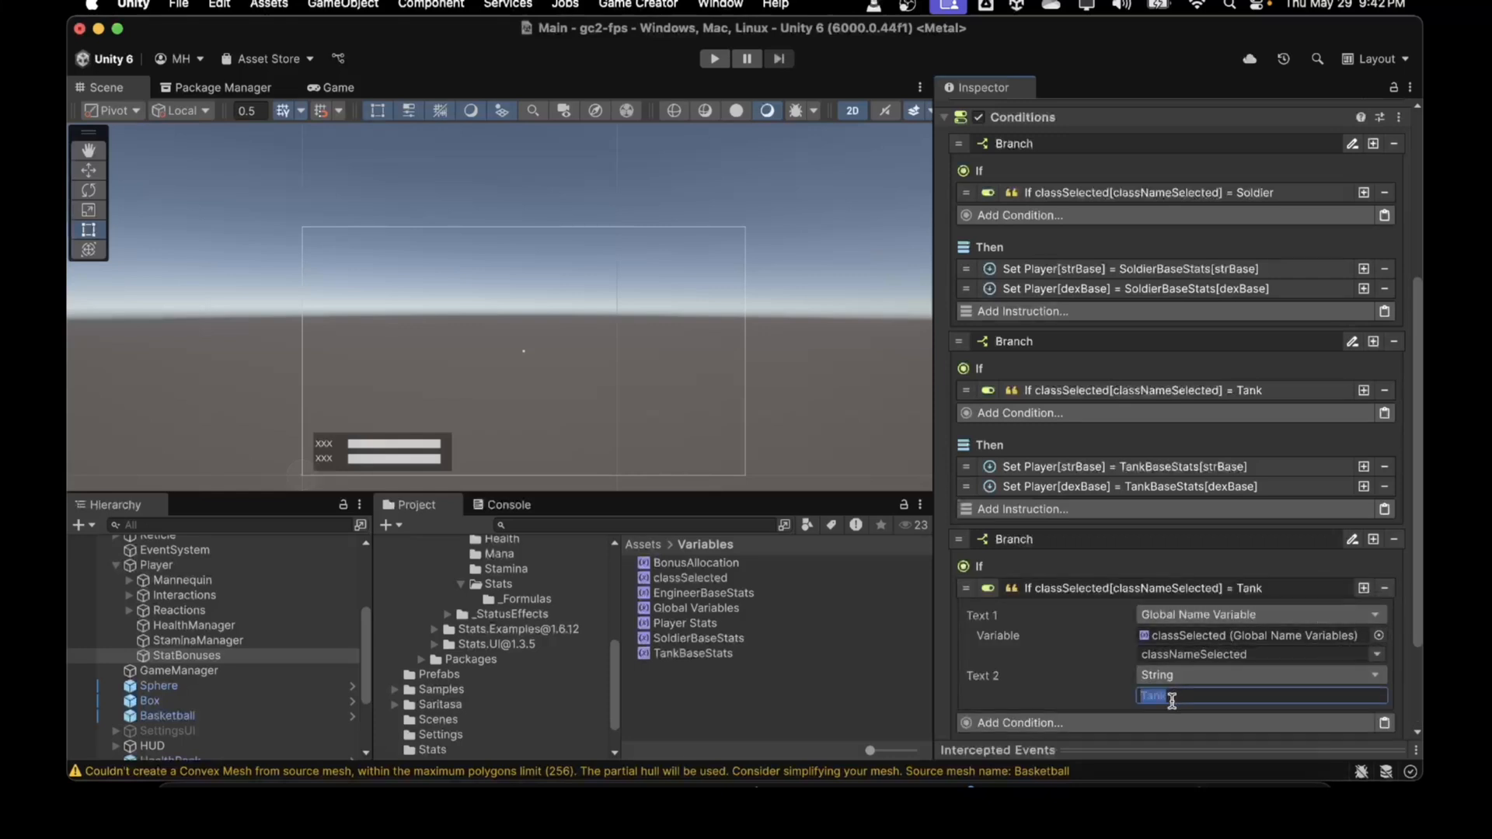
type("engi")
key("BackSpace")
key("BackSpace")
key("BackSpace")
key("BackSpace")
type("Engineer")
left_click(1089, 589)
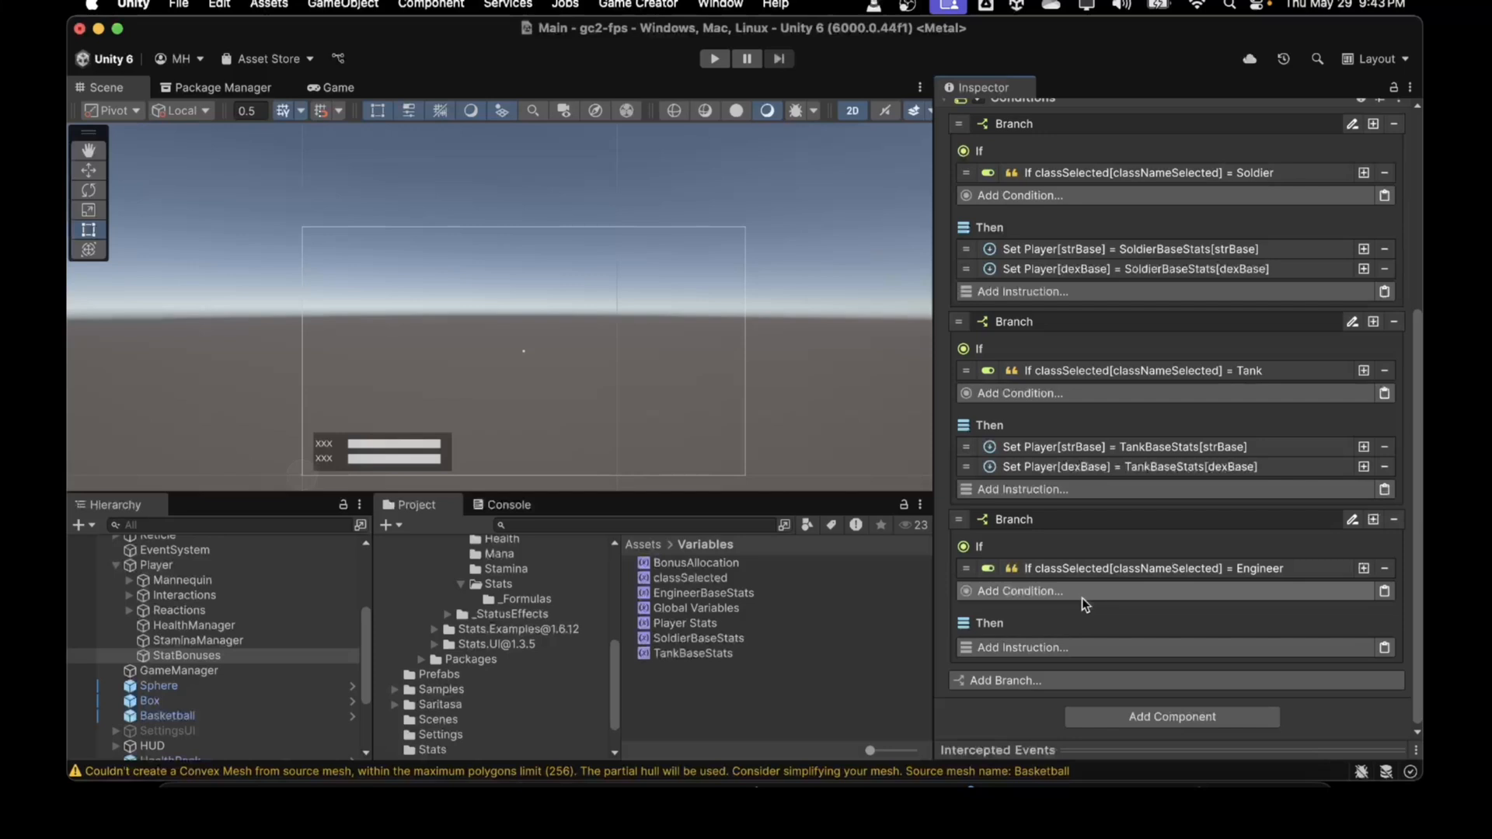
Copy the Tank branch's strBase instruction into the Engineer branch, with Player as its target object and EngineerBaseStats as its source
right_click(1082, 449)
left_click(1107, 475)
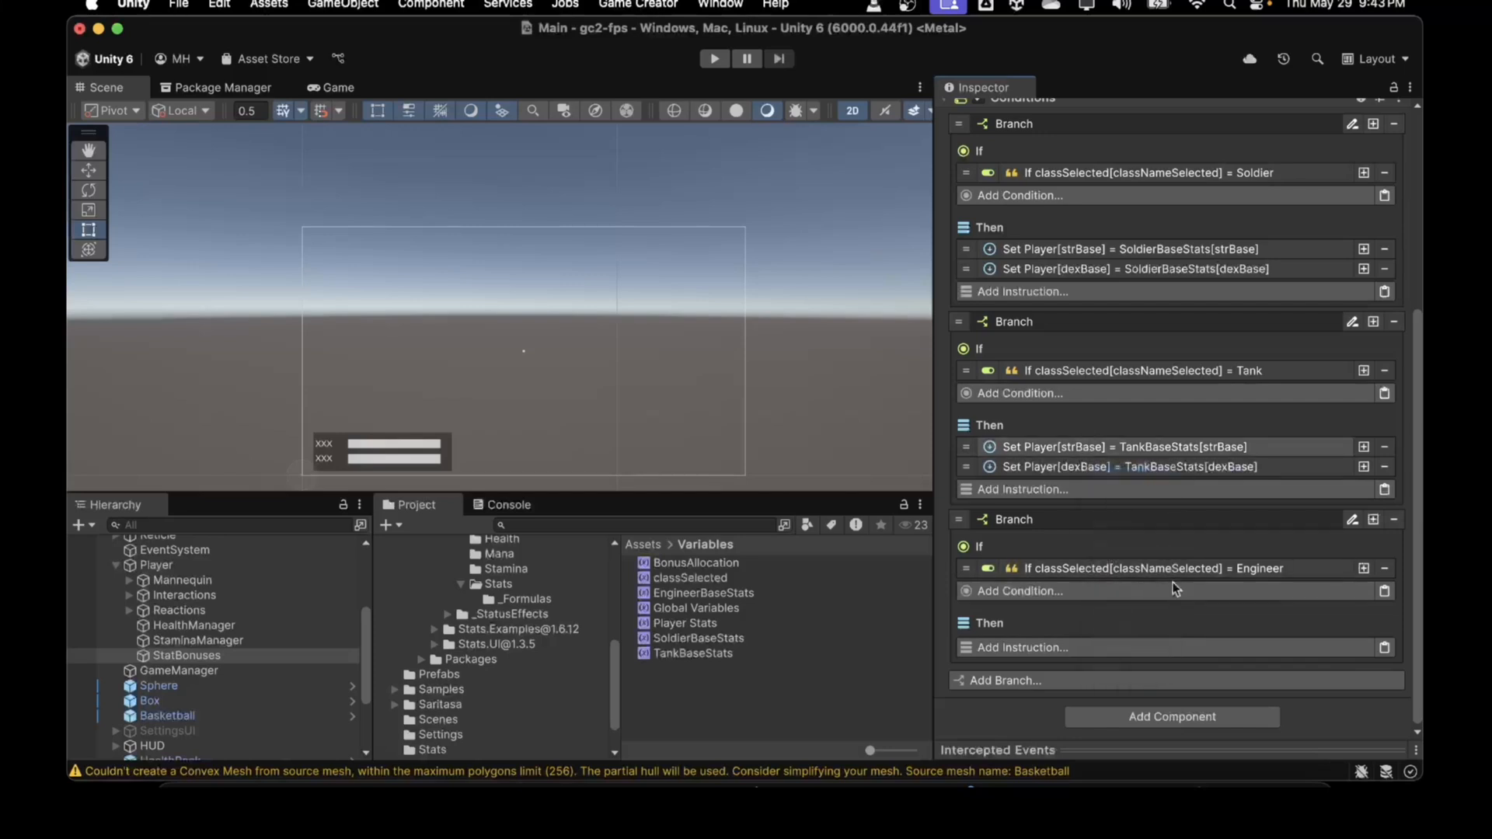
left_click(1384, 647)
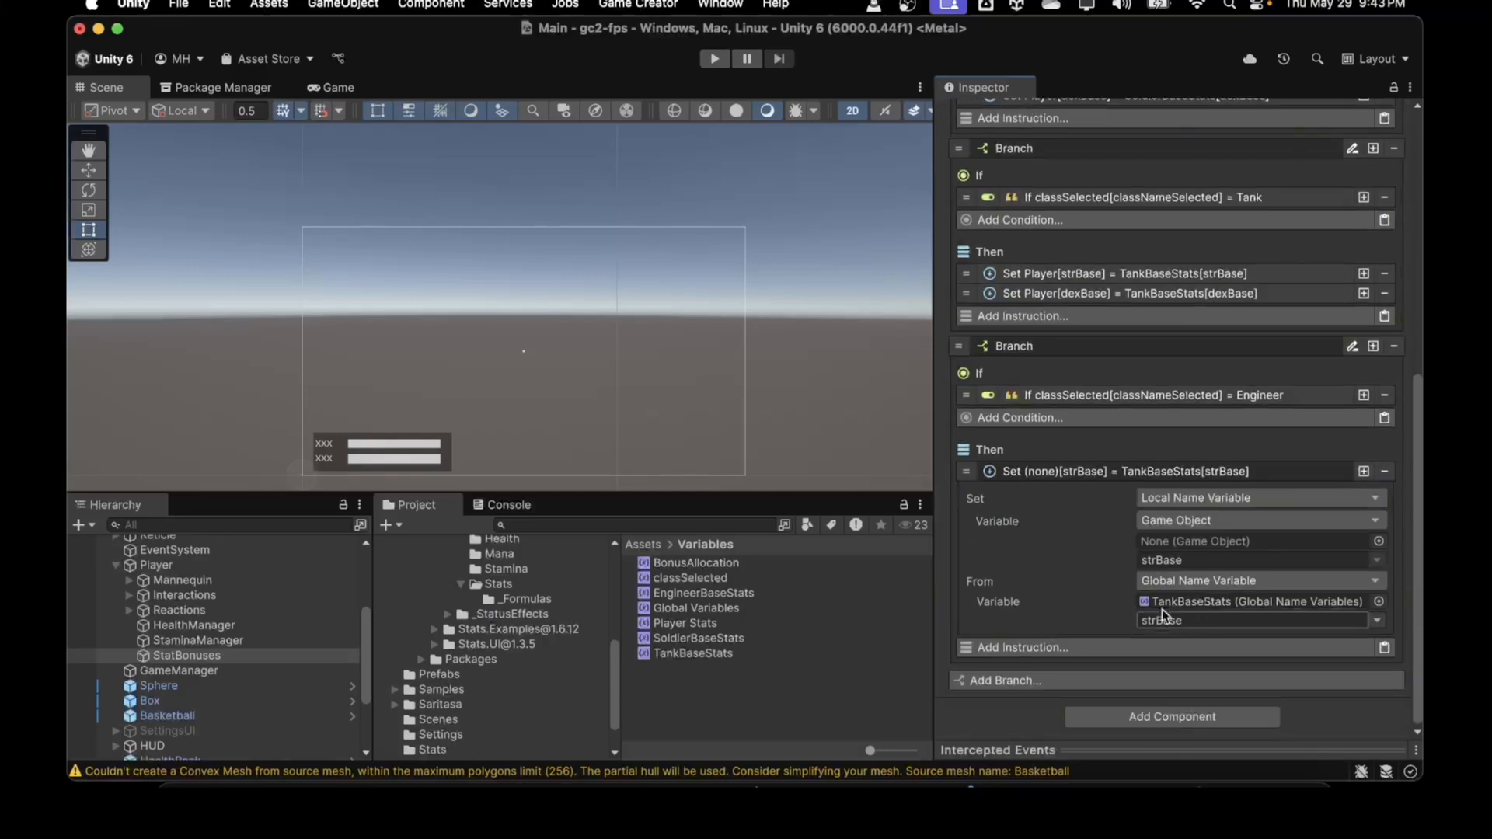
left_click_drag(187, 655, 1155, 543)
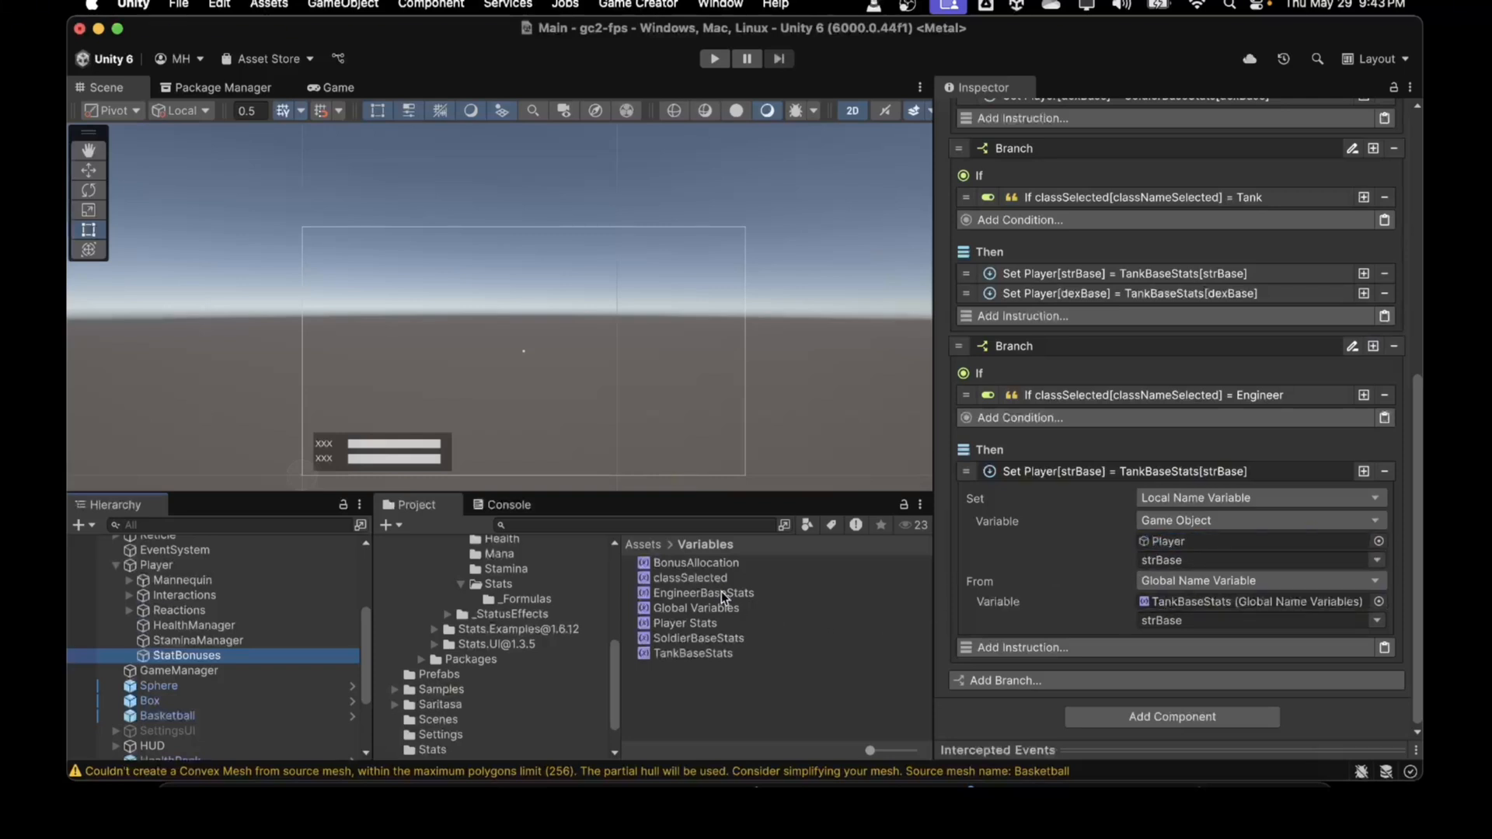
left_click_drag(721, 591, 1164, 594)
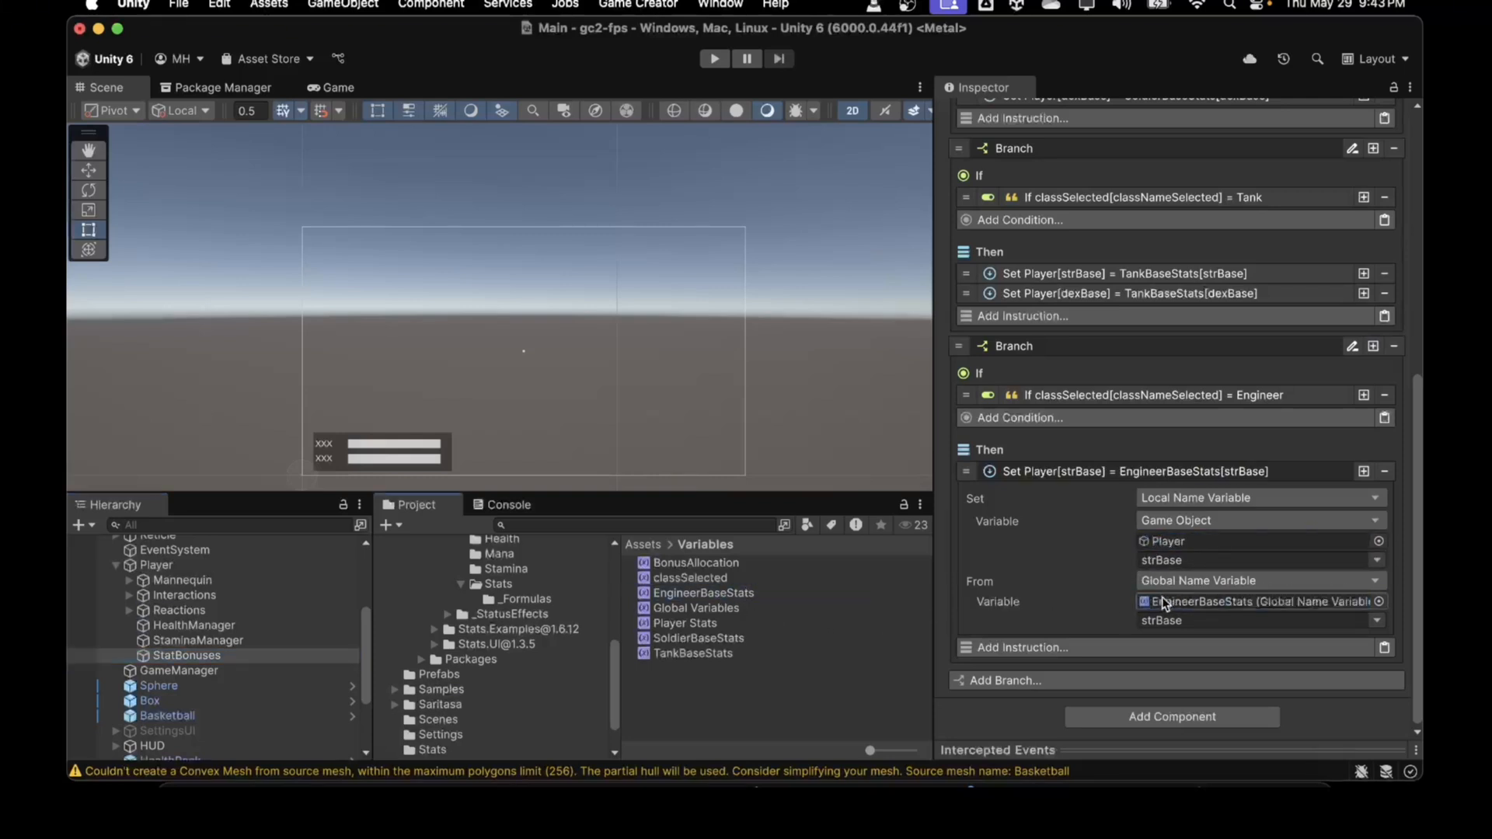
Copy the dexBase instruction into the Engineer branch, assign Player and EngineerBaseStats to it, and collapse both Engineer instructions
right_click(1074, 300)
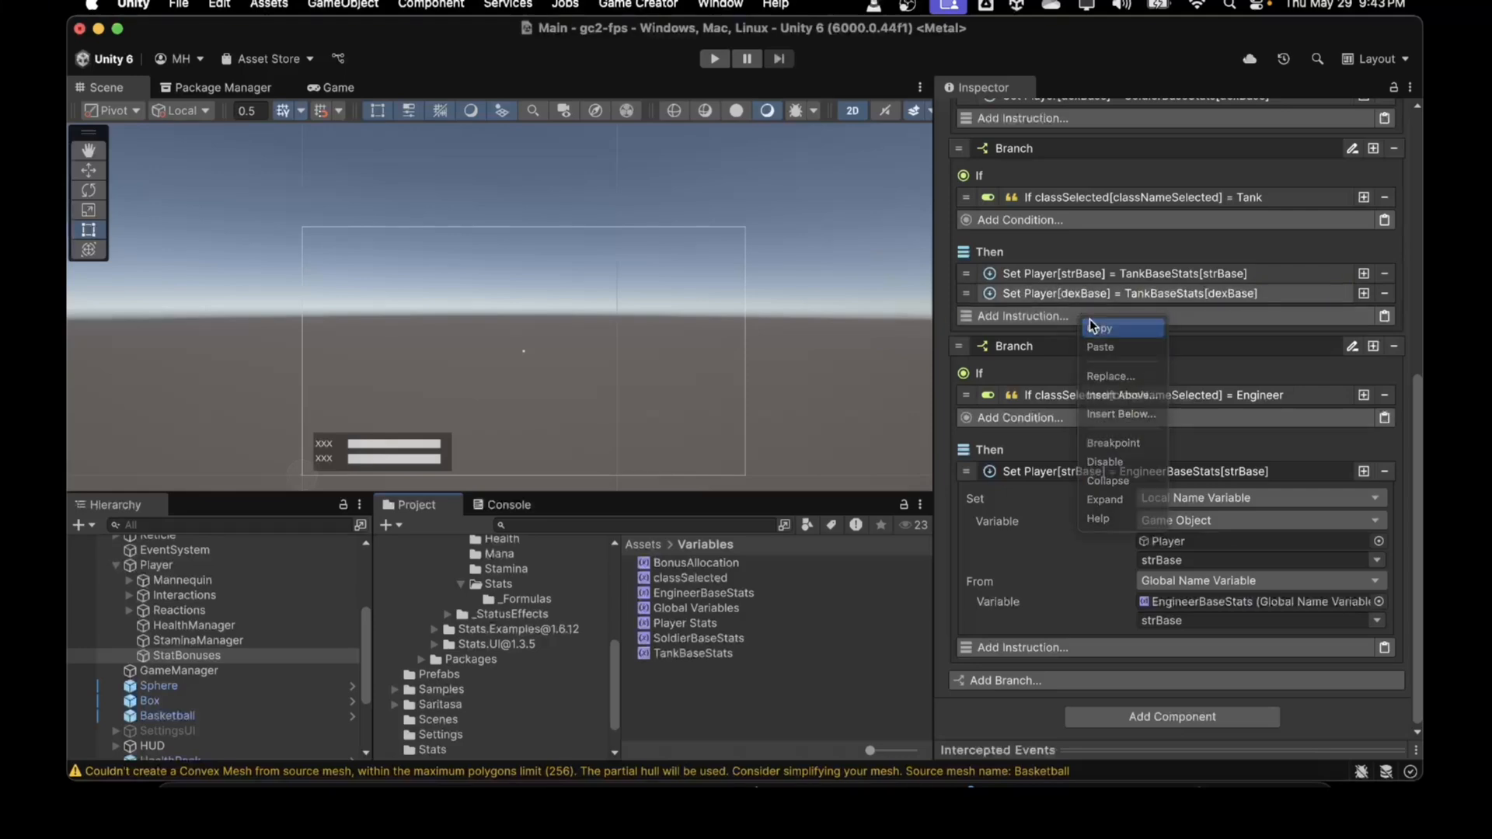
left_click(1091, 325)
left_click(1384, 648)
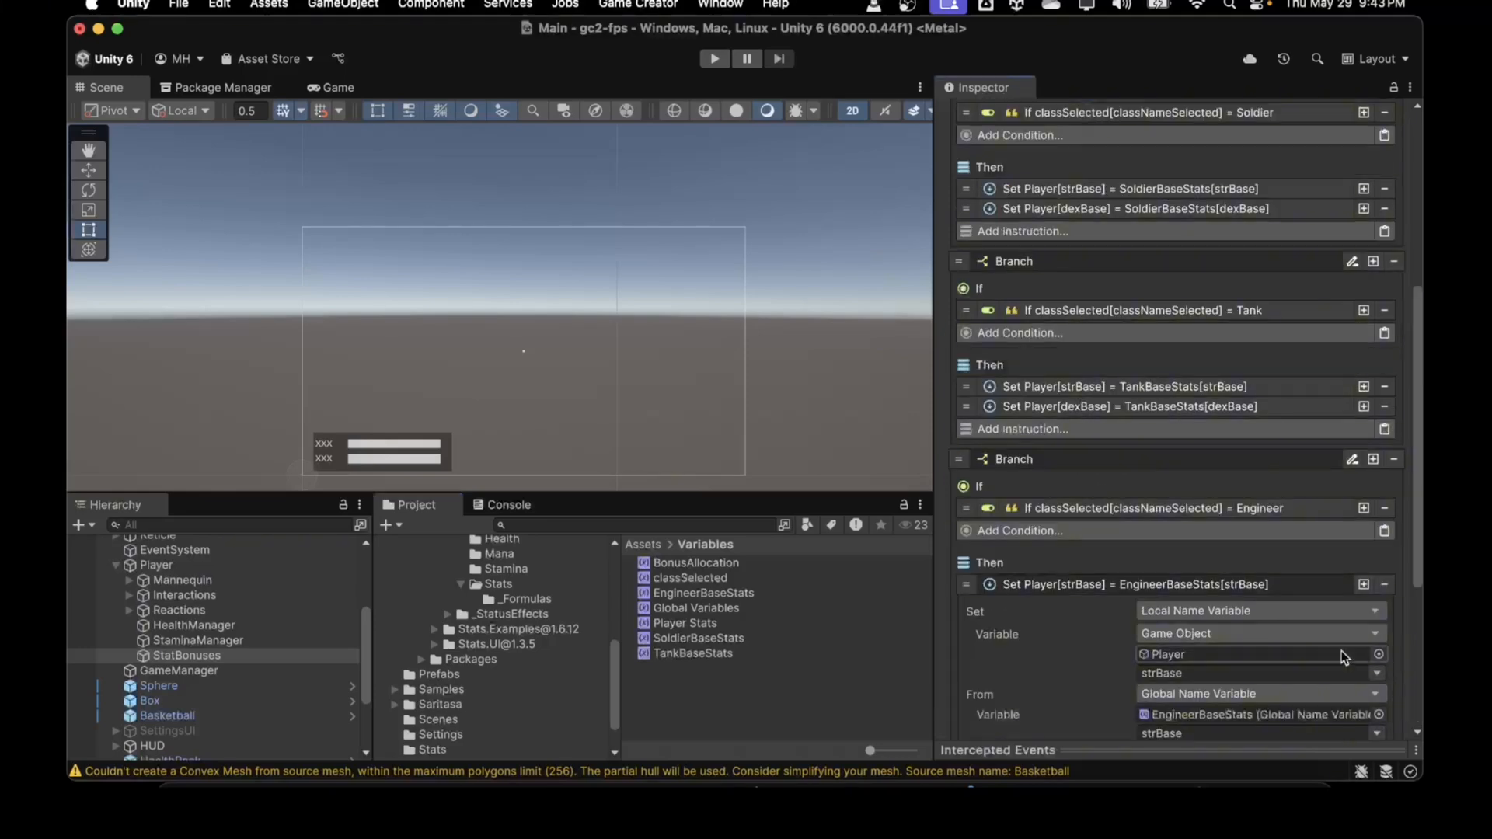
scroll(1057, 581, "down", 4)
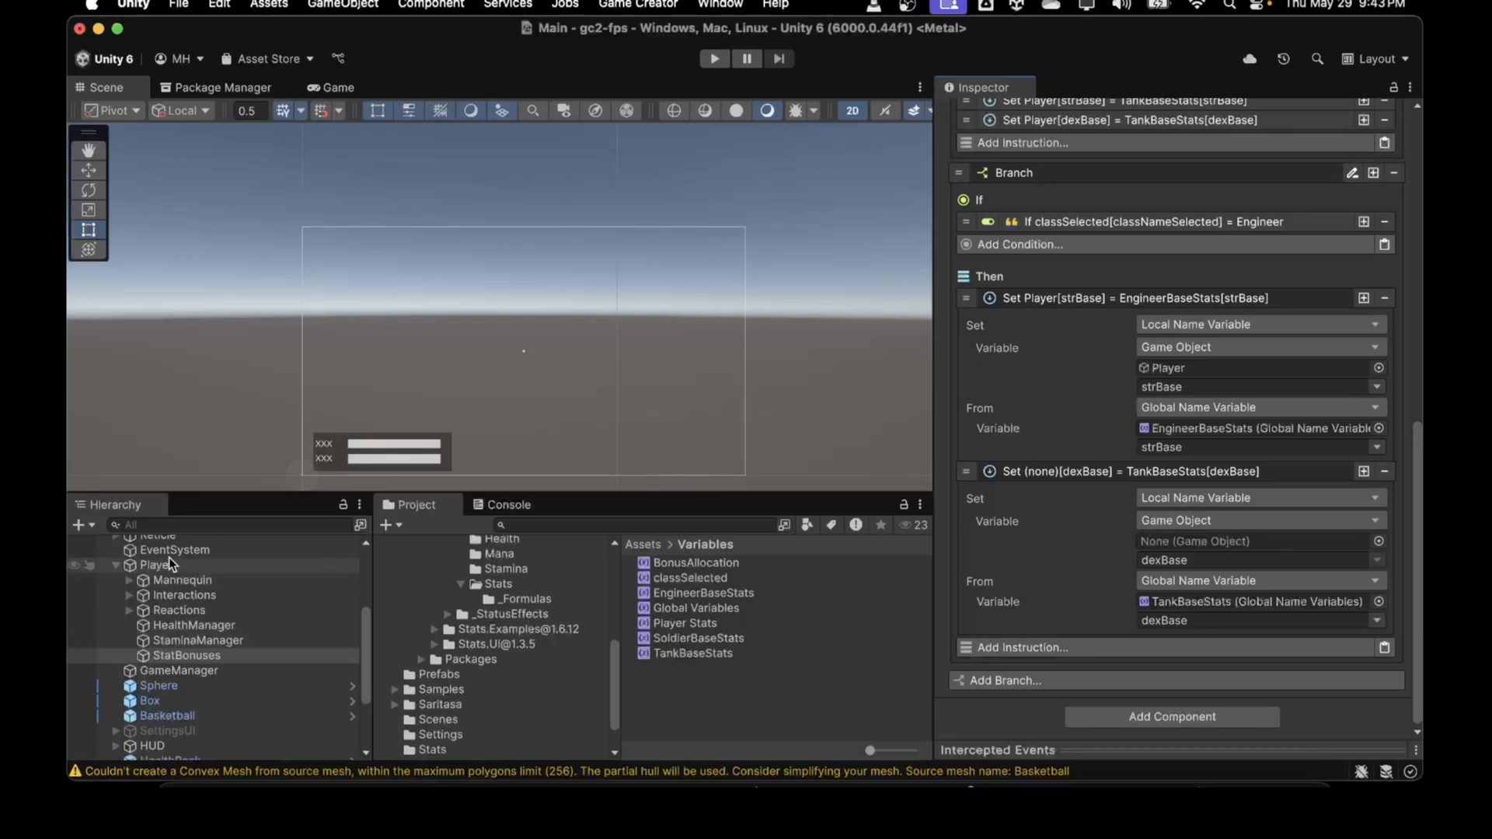
left_click_drag(187, 655, 1186, 541)
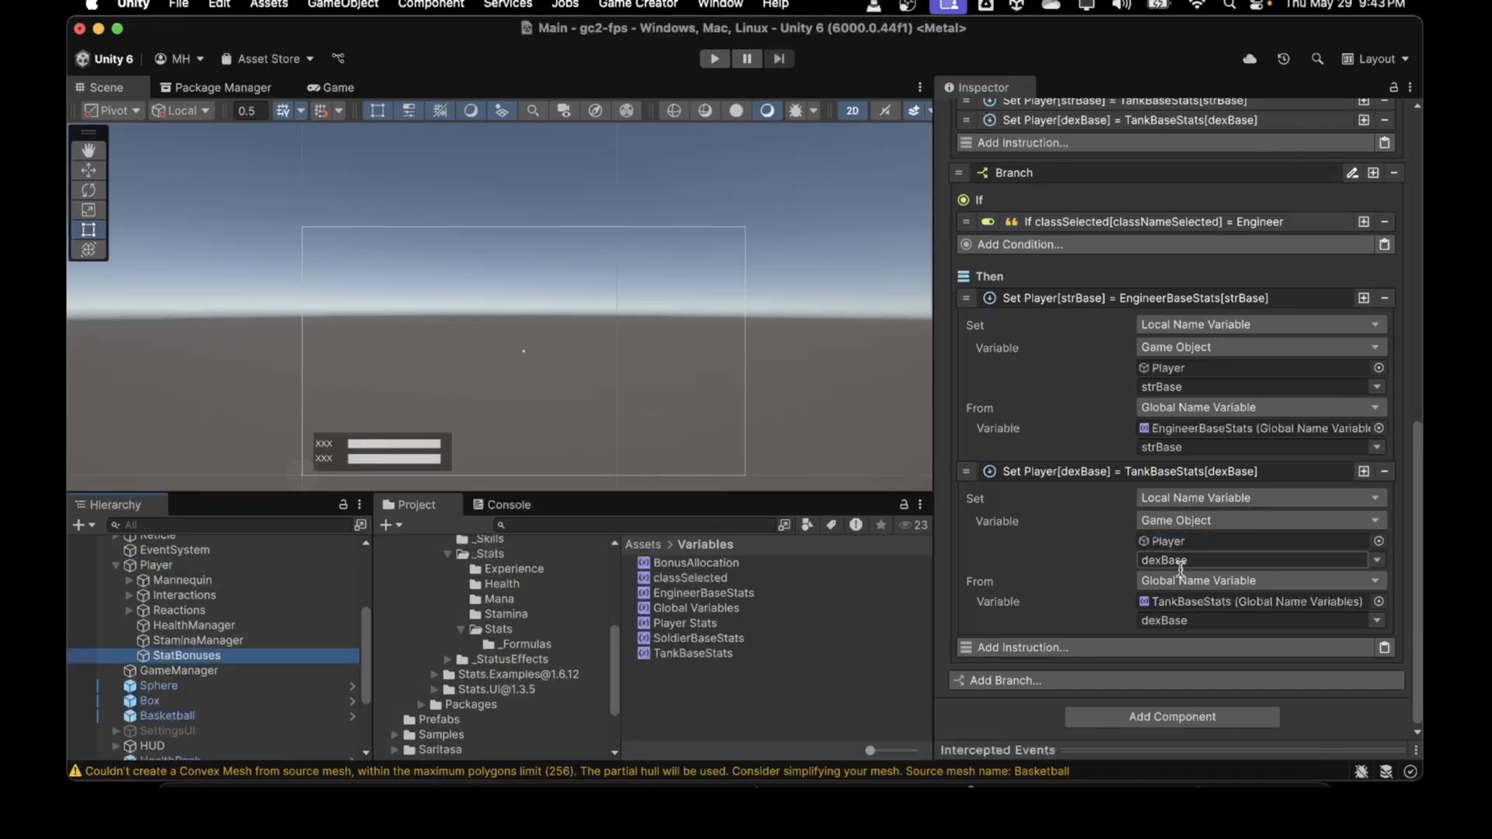
left_click(735, 594)
left_click_drag(736, 596, 1169, 605)
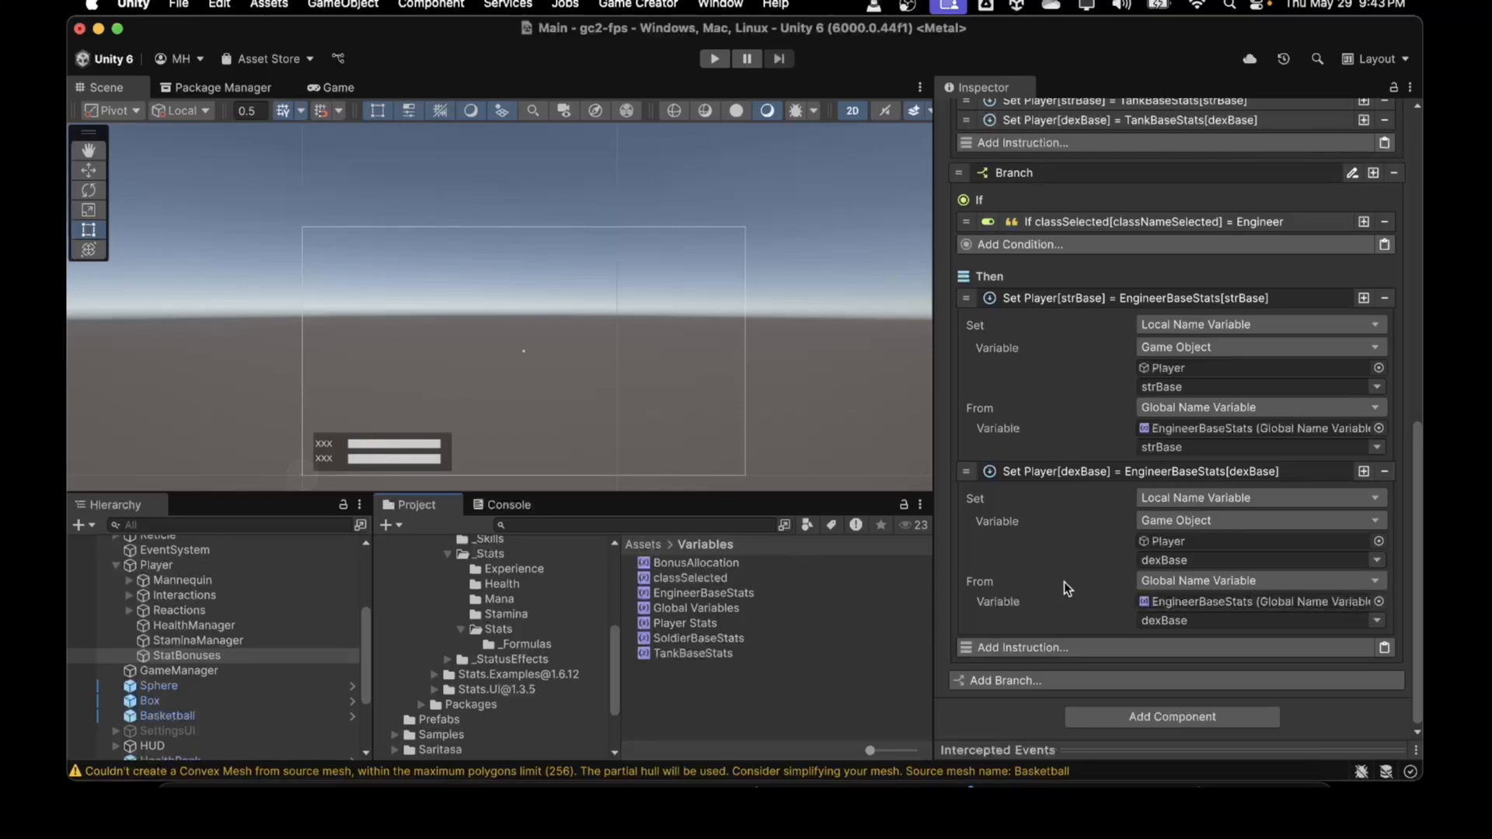
left_click(1102, 471)
left_click(1100, 452)
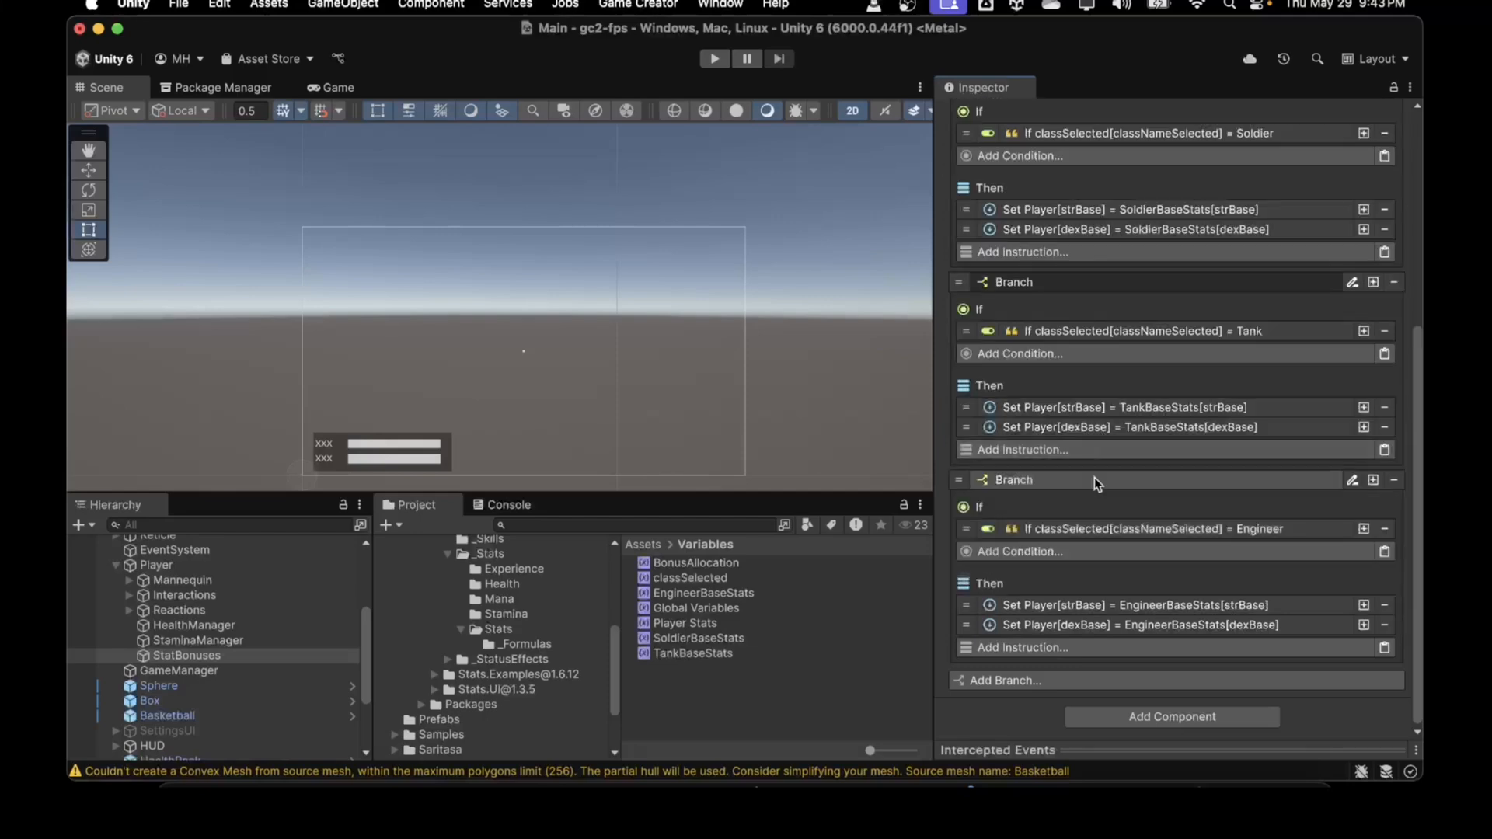
Review the variables stored in the EngineerBaseStats, SoldierBaseStats, TankBaseStats and BonusAllocation assets
scroll(1095, 504, "up", 5)
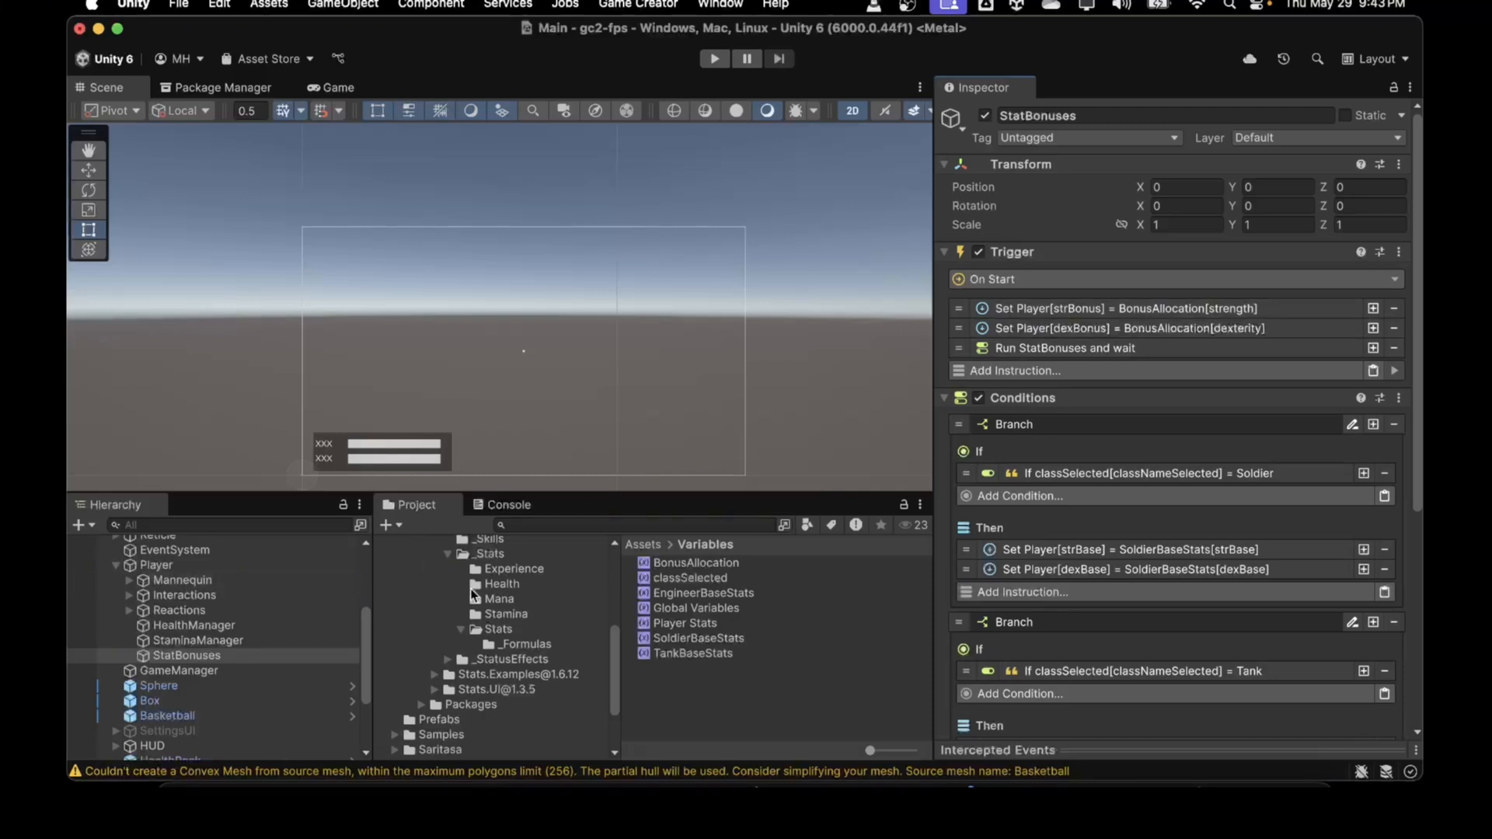
left_click(672, 595)
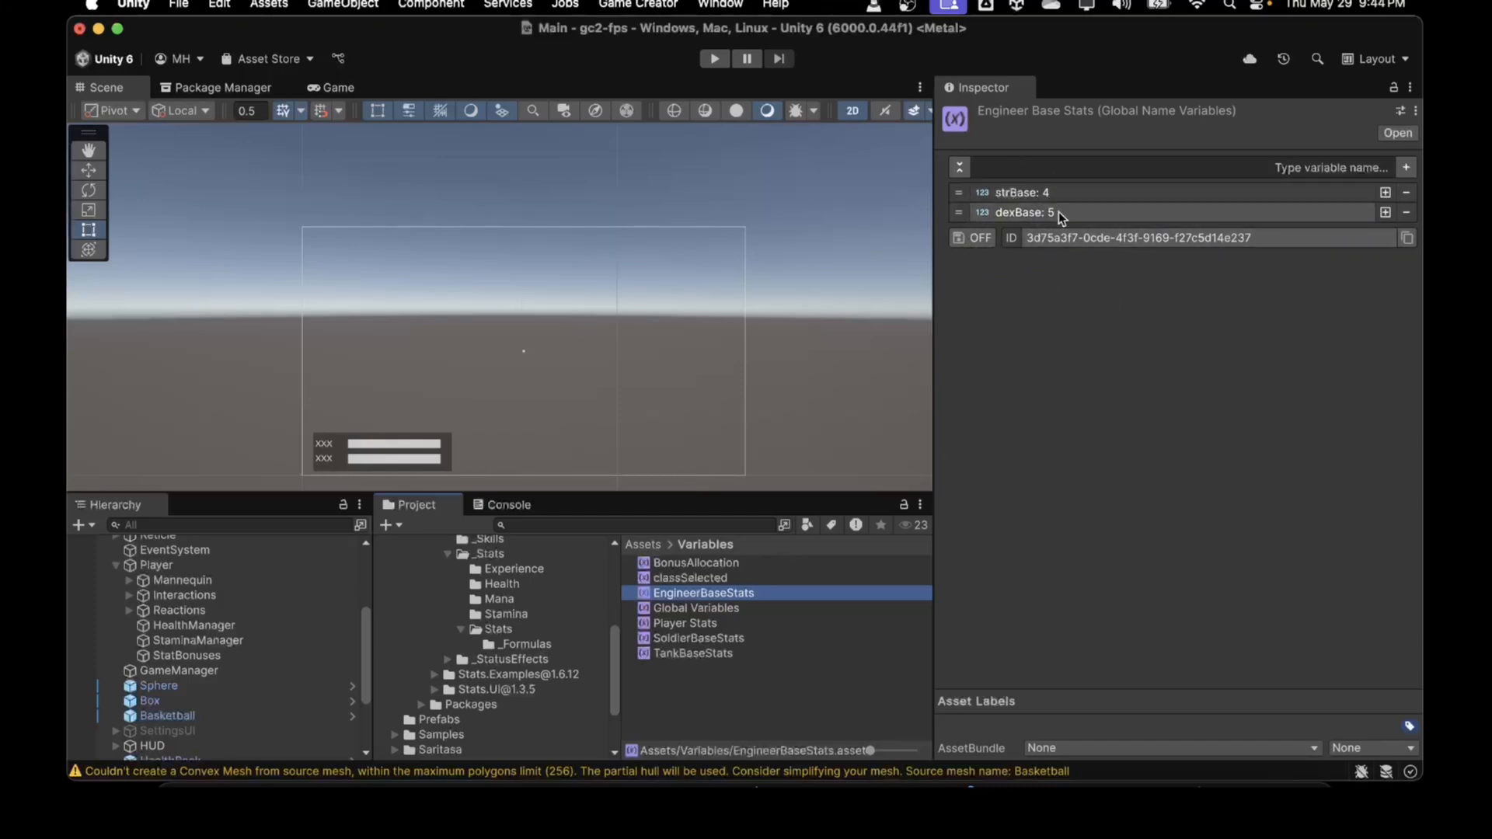
left_click(698, 639)
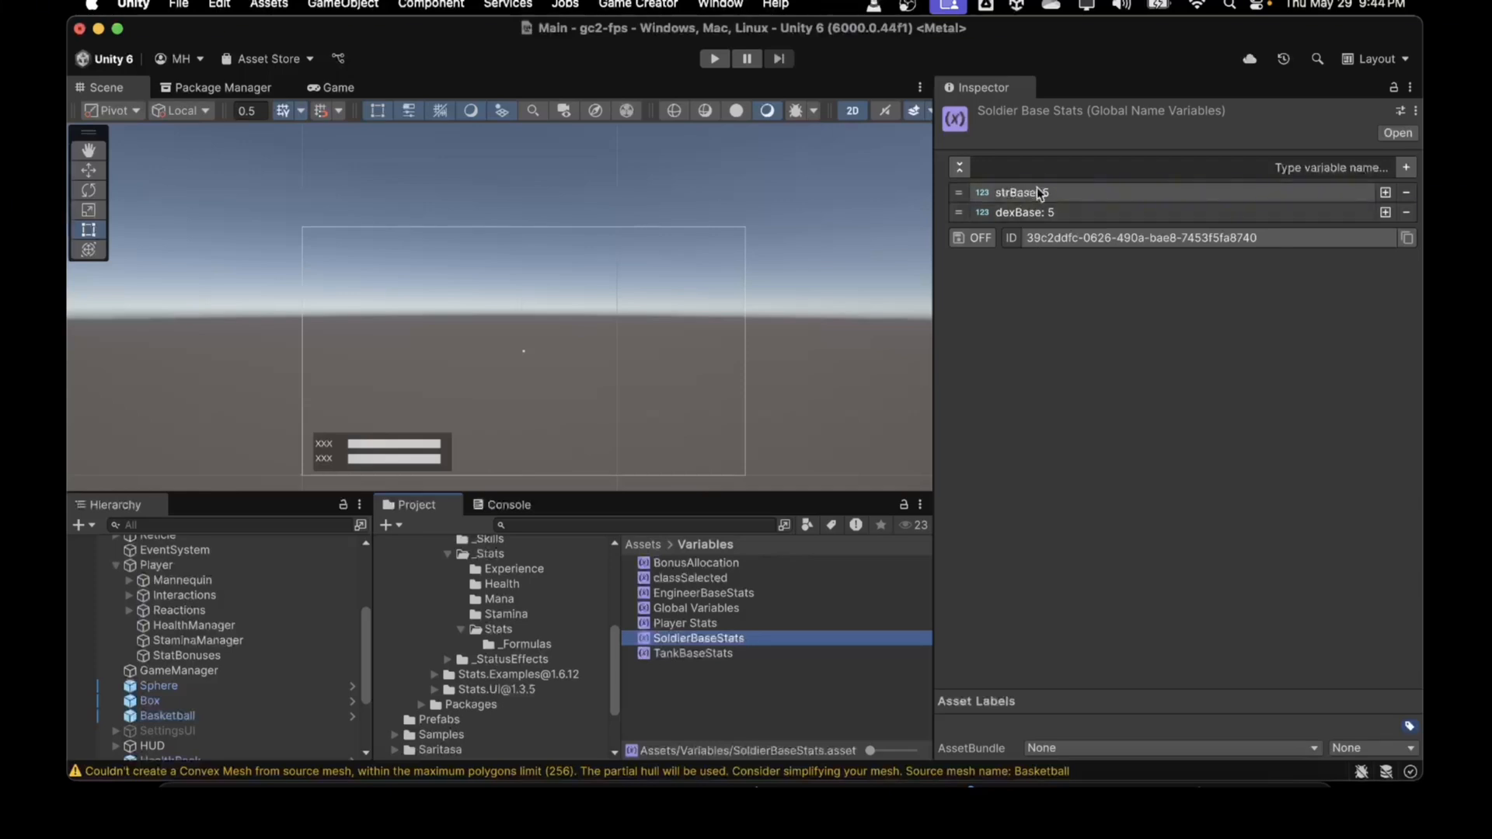
left_click(688, 653)
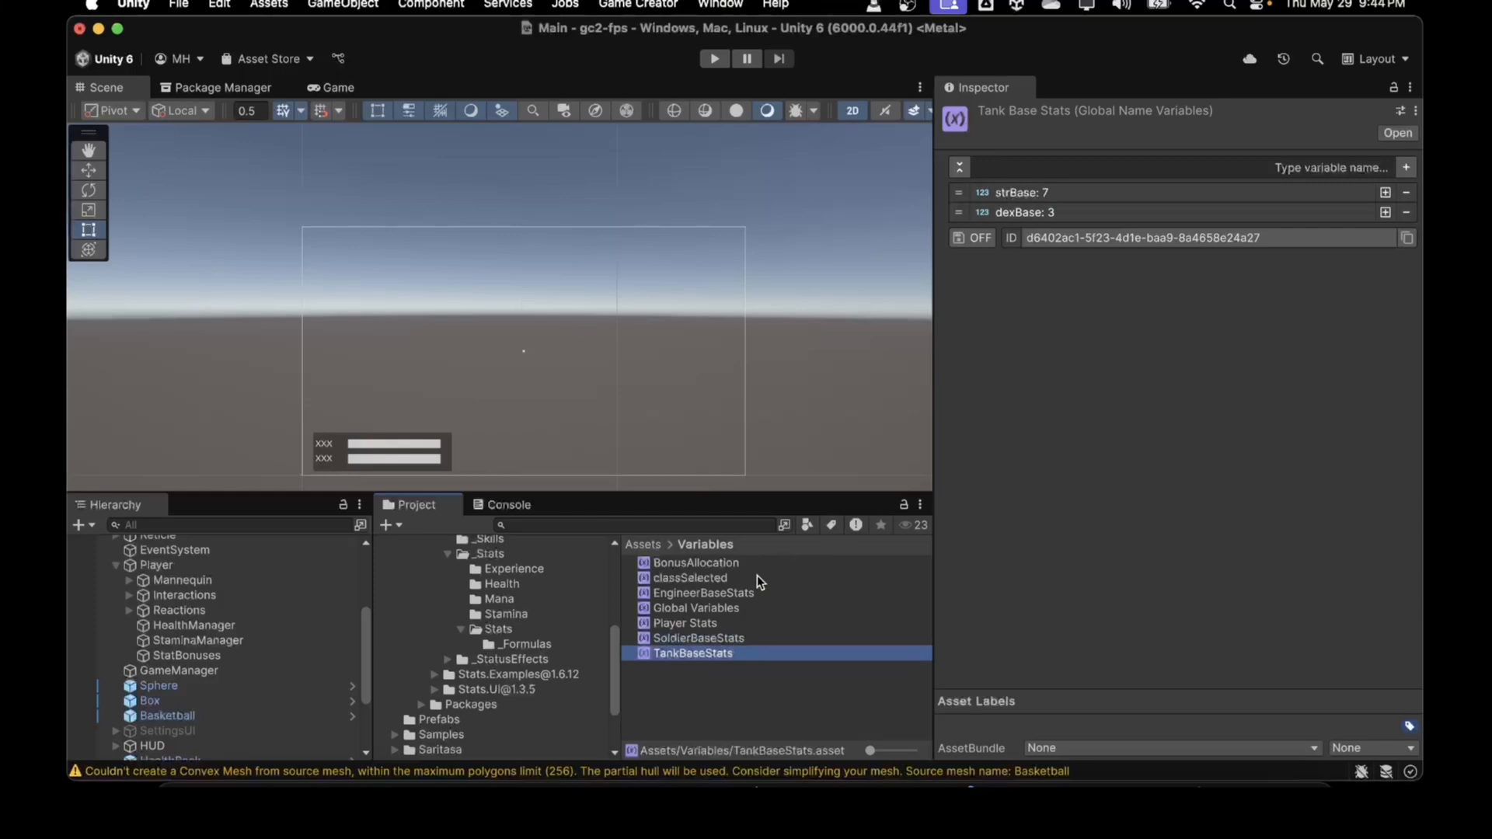
left_click(680, 566)
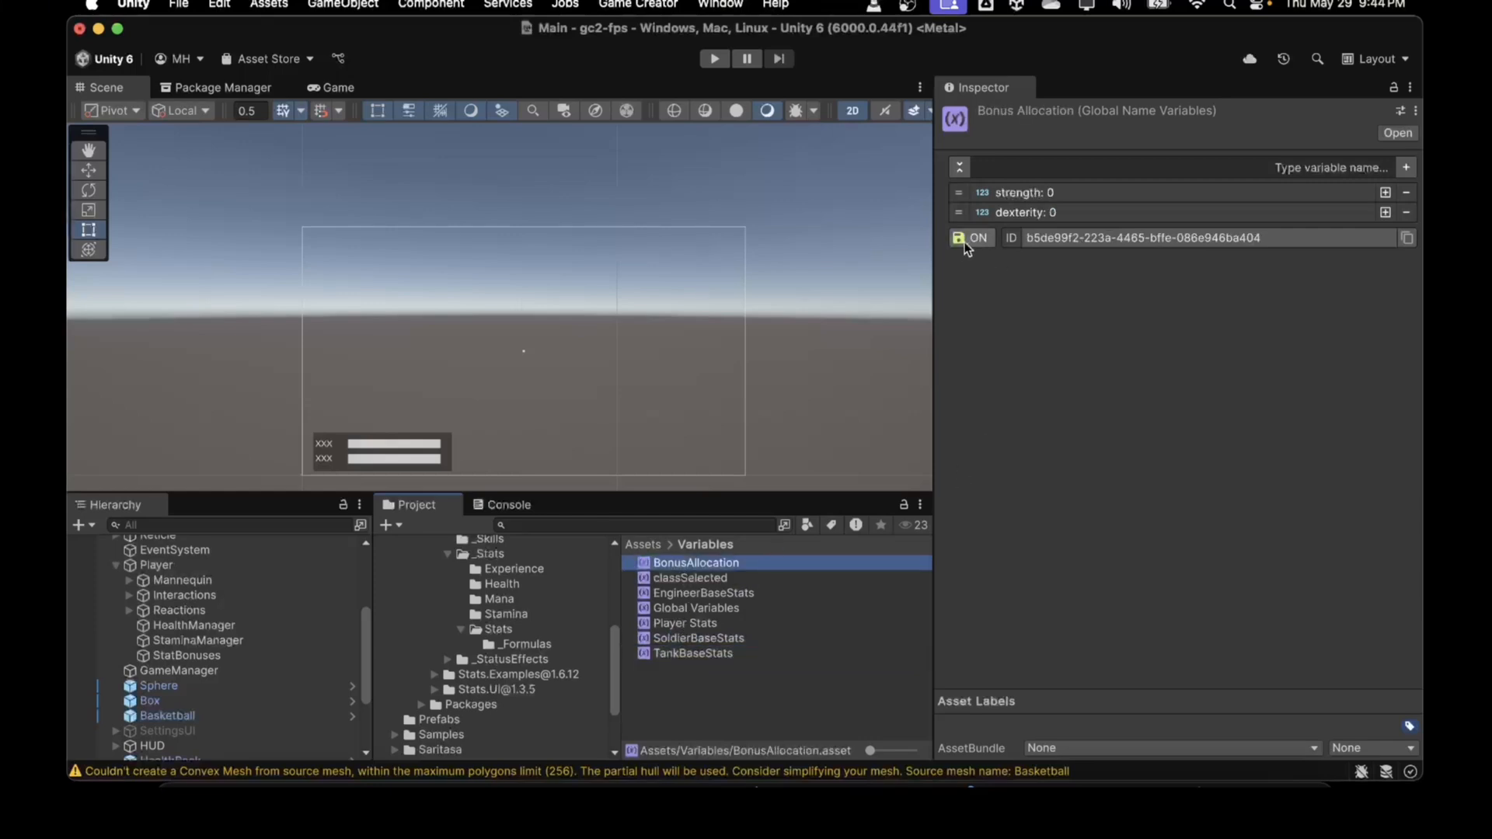
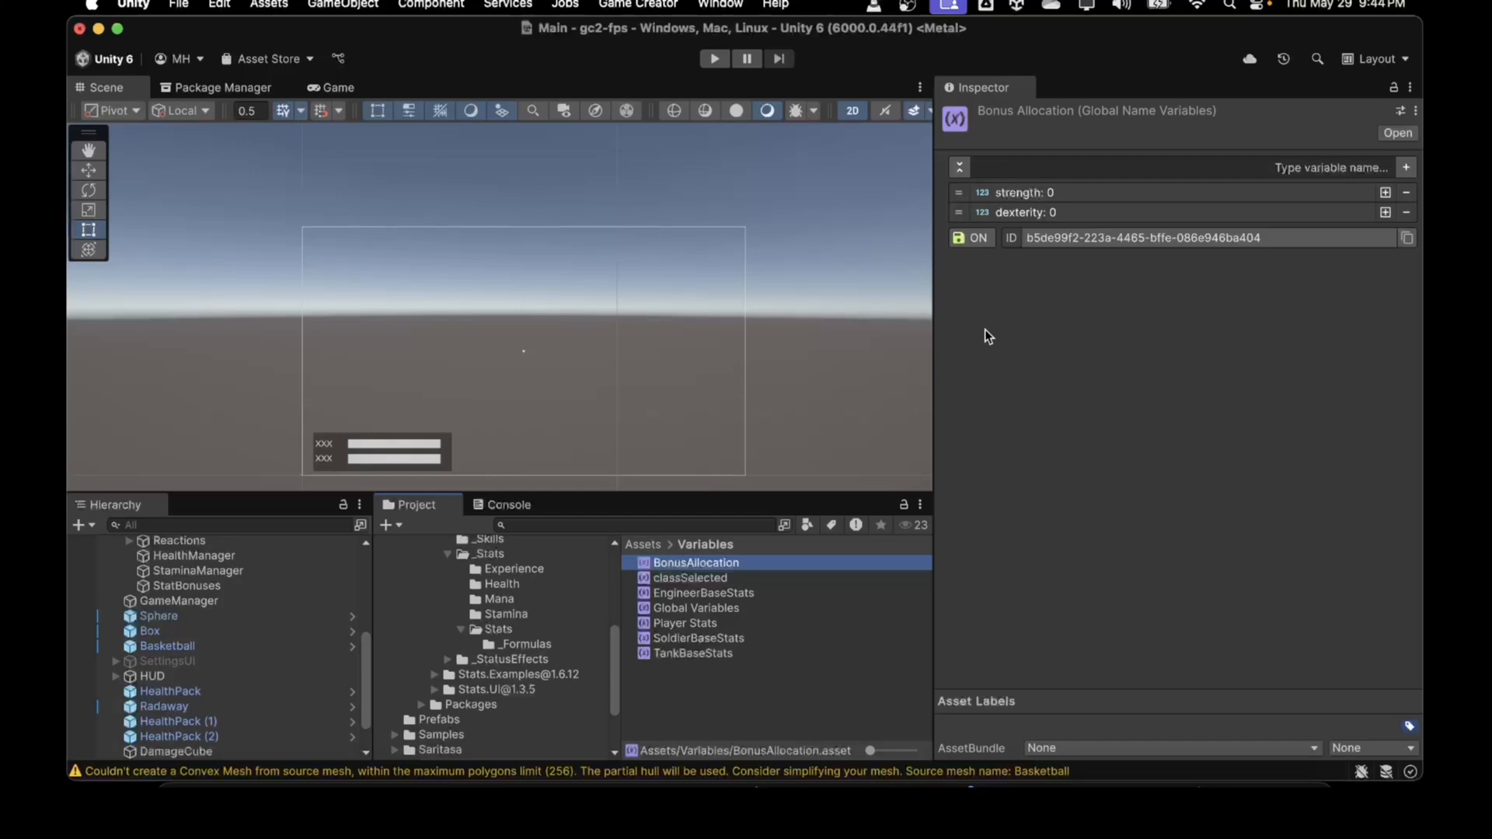
scroll(178, 637, "up", 3)
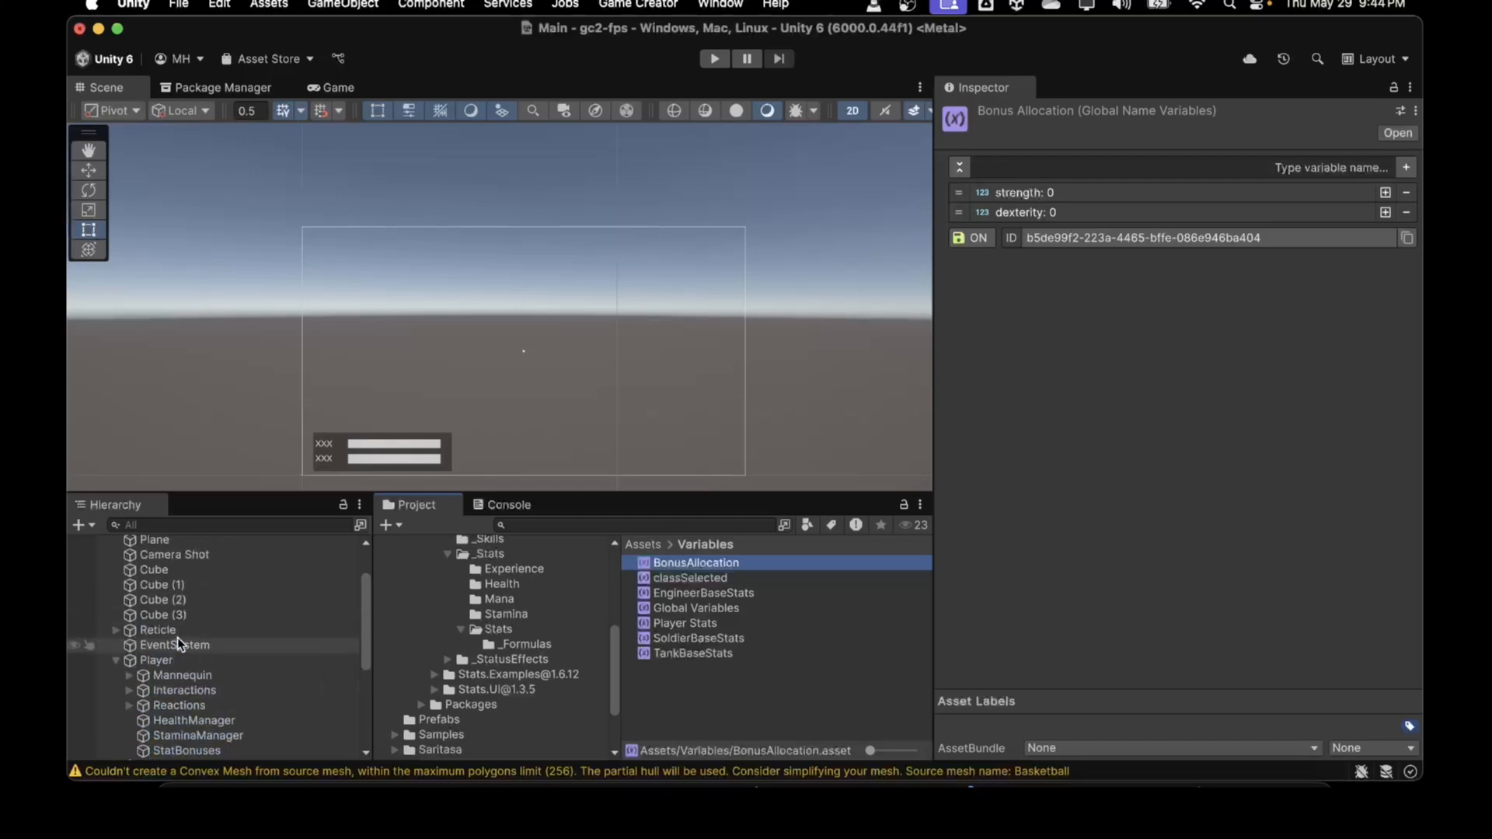
scroll(177, 637, "down", 4)
scroll(180, 635, "down", 2)
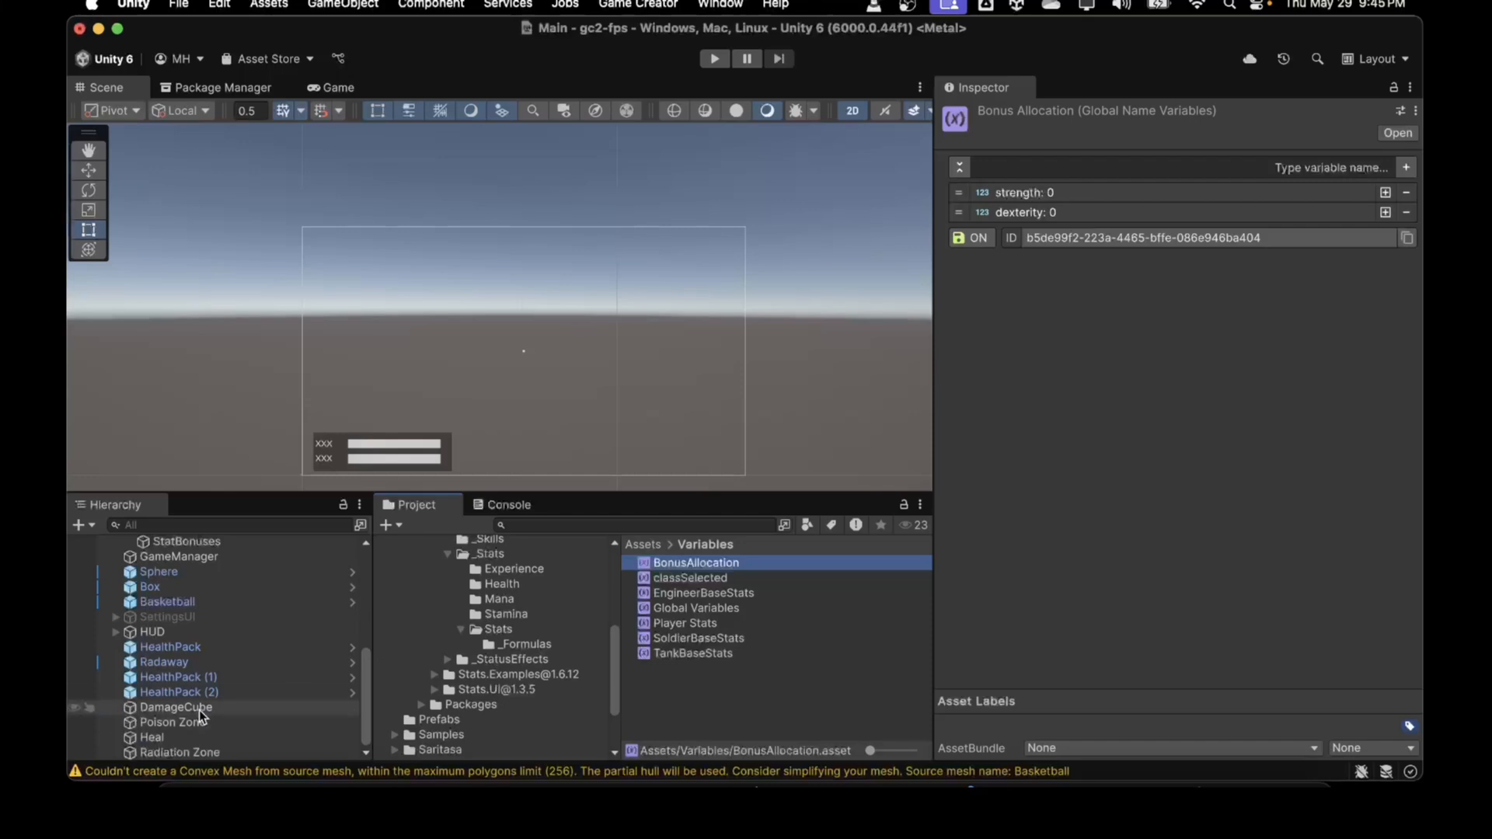
scroll(199, 684, "up", 2)
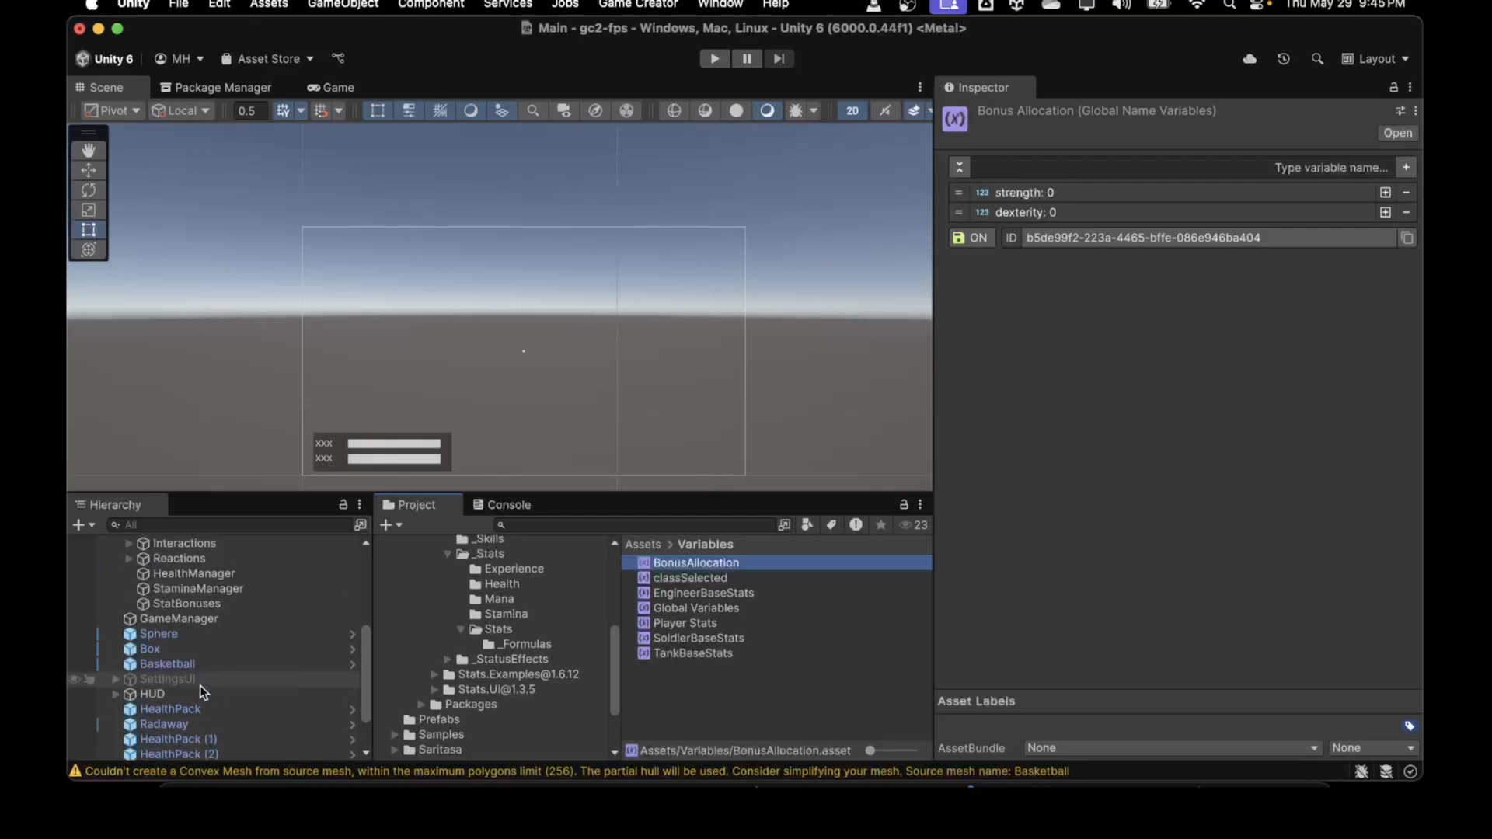
scroll(200, 685, "up", 3)
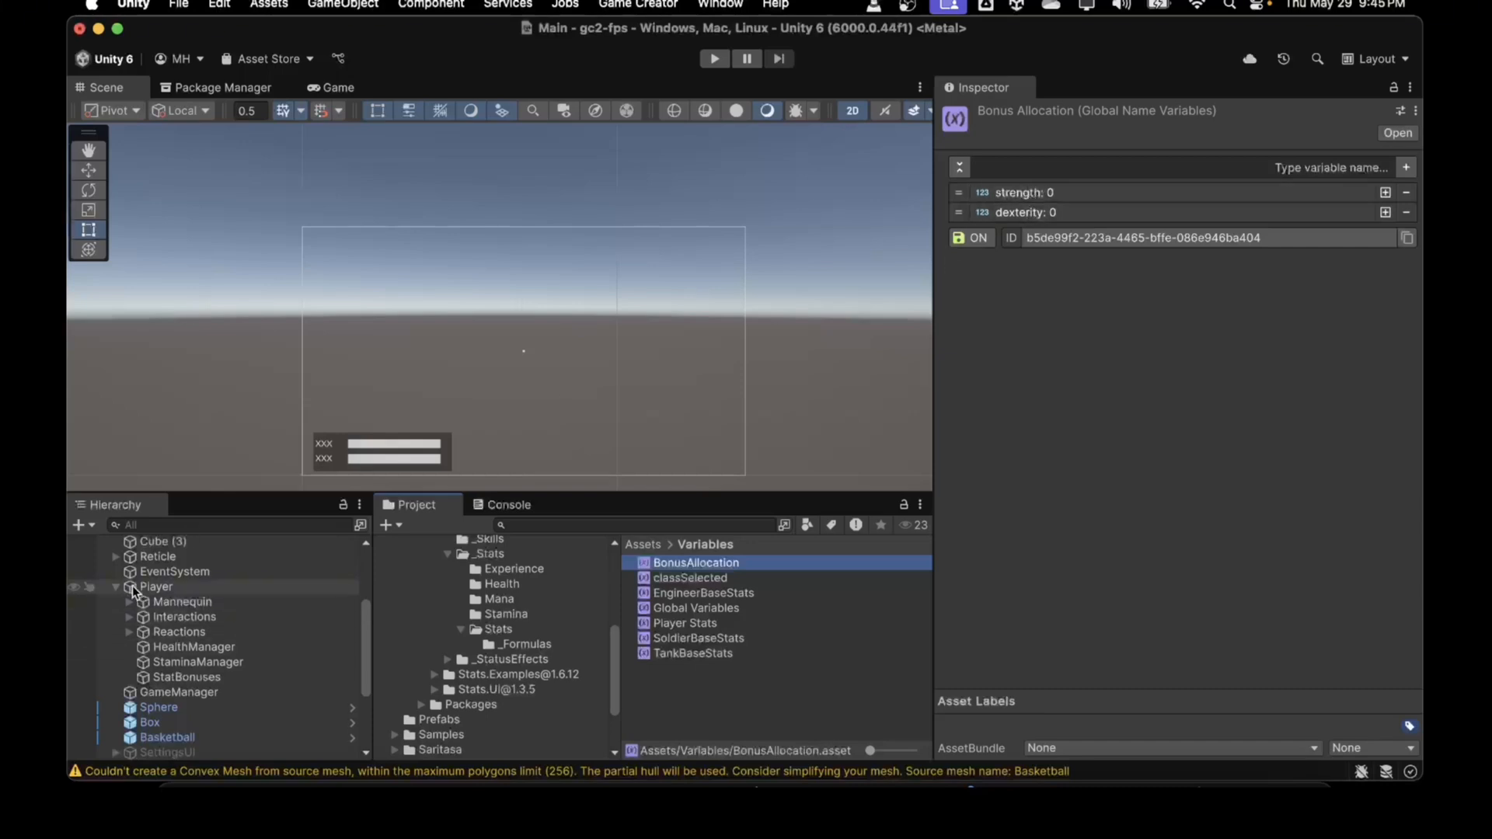
Review the BonusAllocation variables alongside StatBonuses' On Start instructions and its Soldier, Tank and Engineer branches
left_click(171, 677)
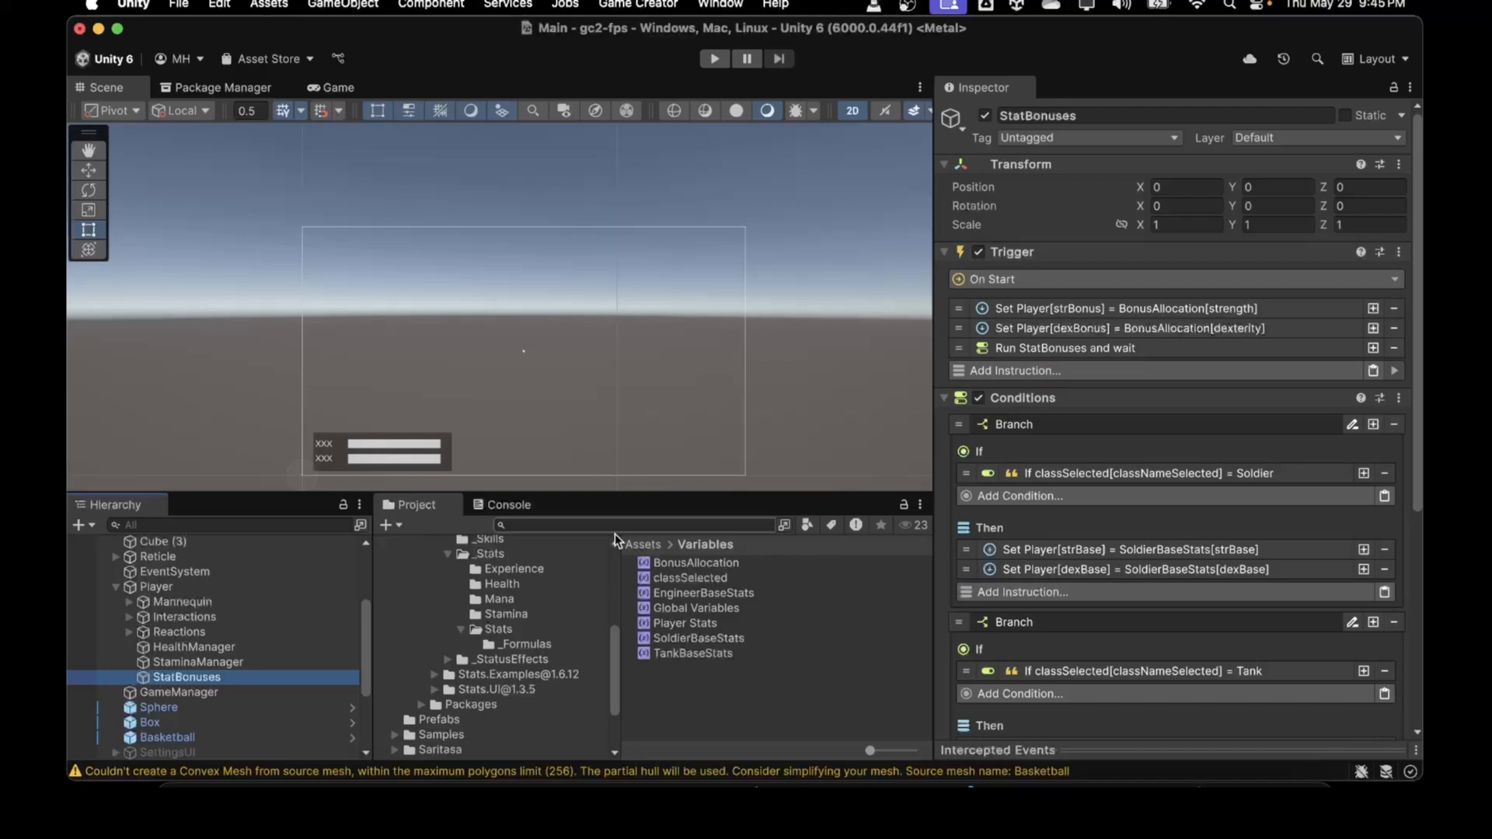
left_click(695, 564)
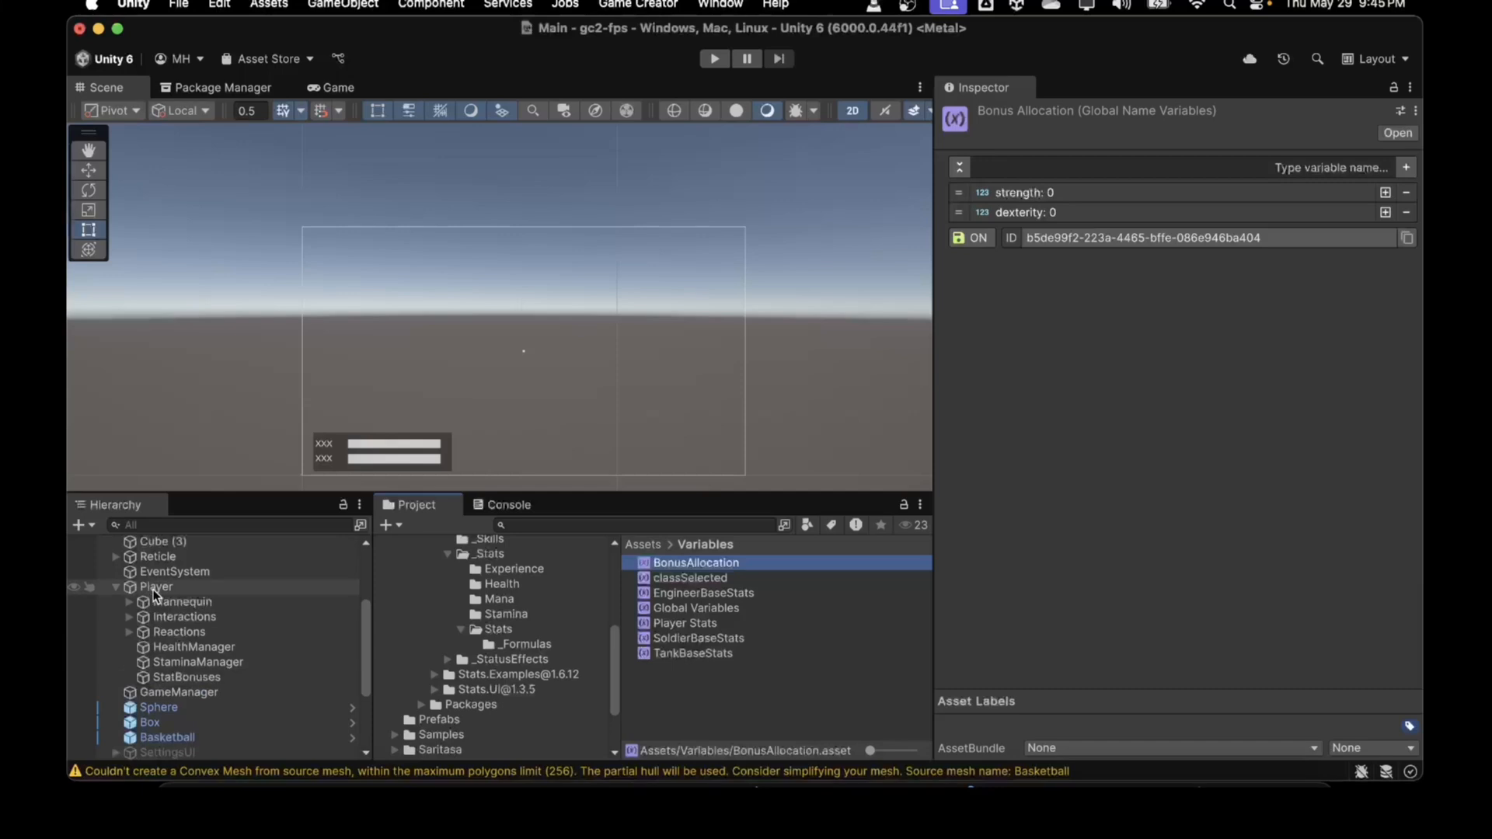
left_click(168, 675)
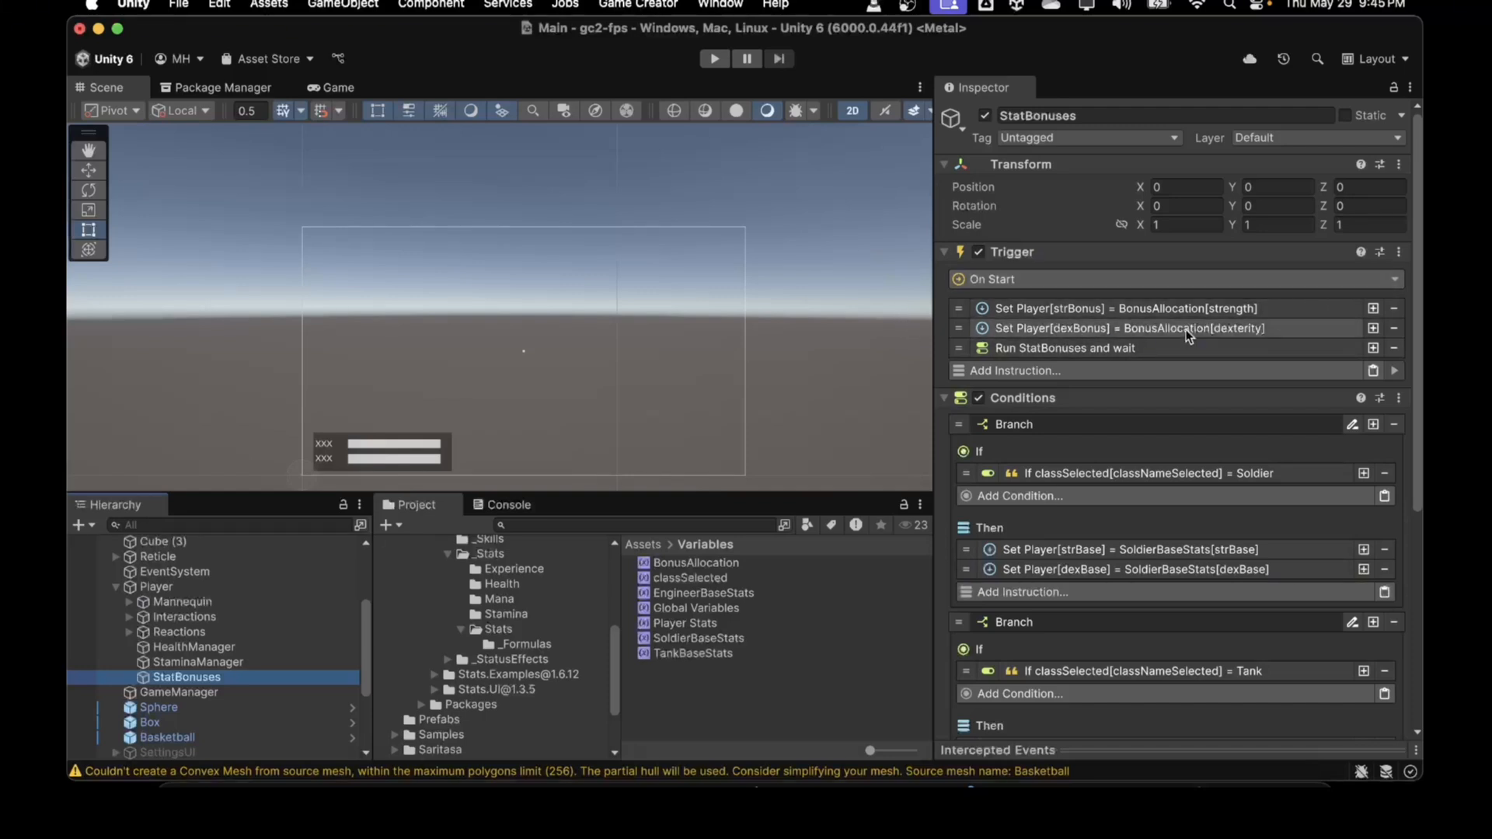
left_click(1171, 310)
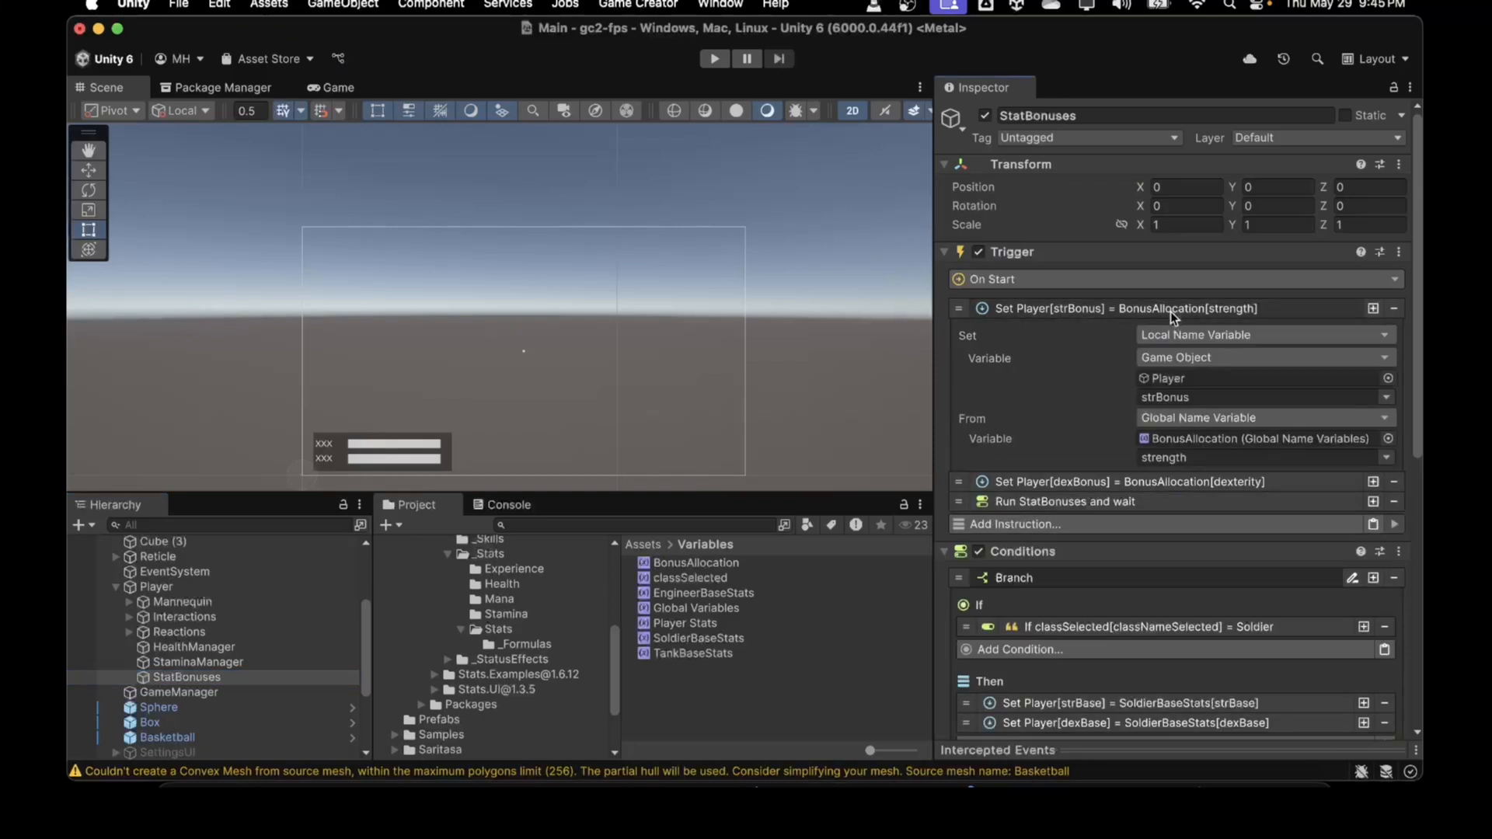
left_click(1170, 308)
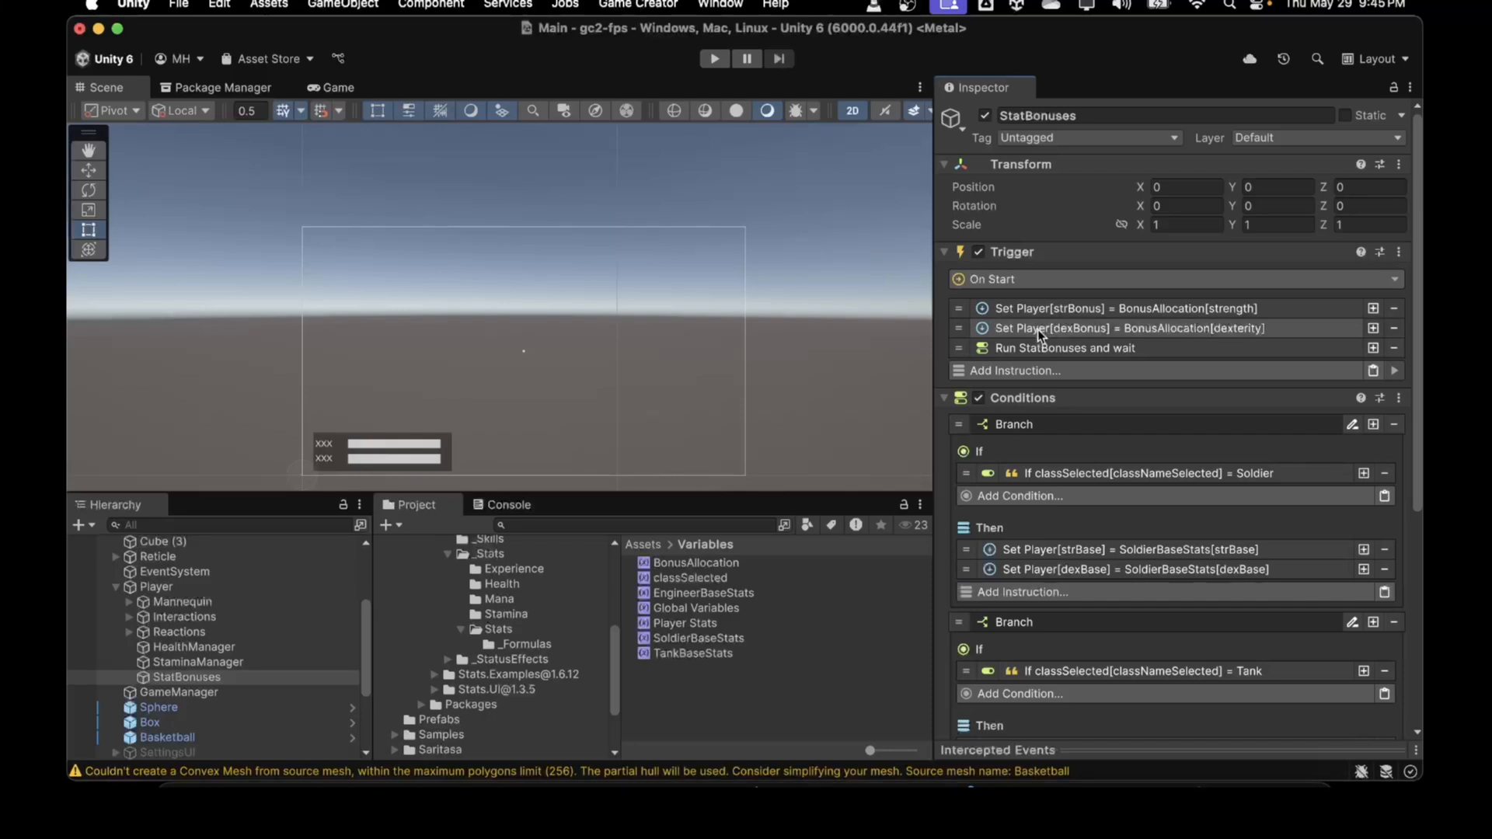
scroll(1038, 329, "down", 2)
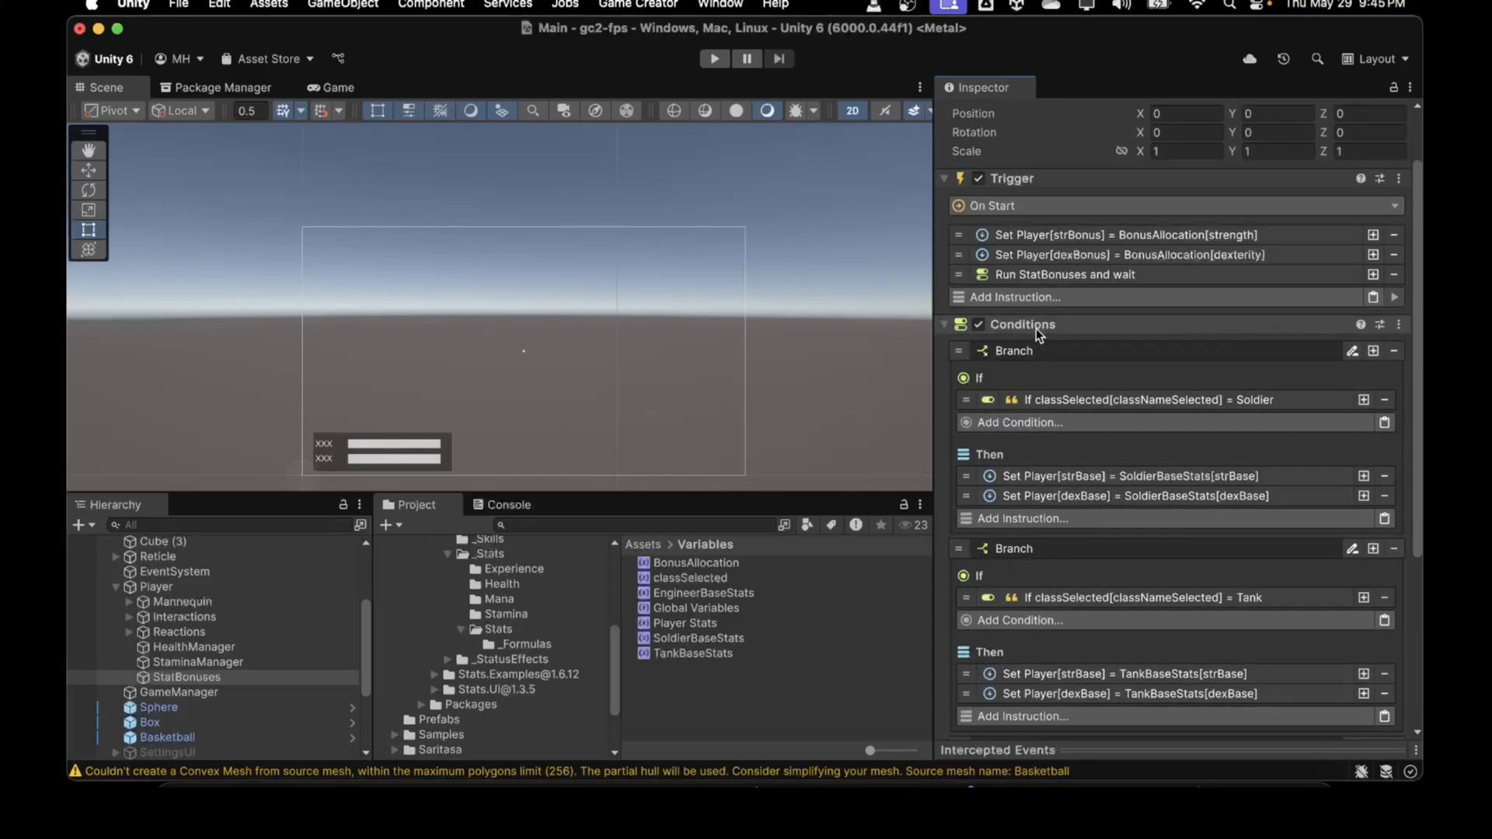
scroll(1036, 329, "down", 7)
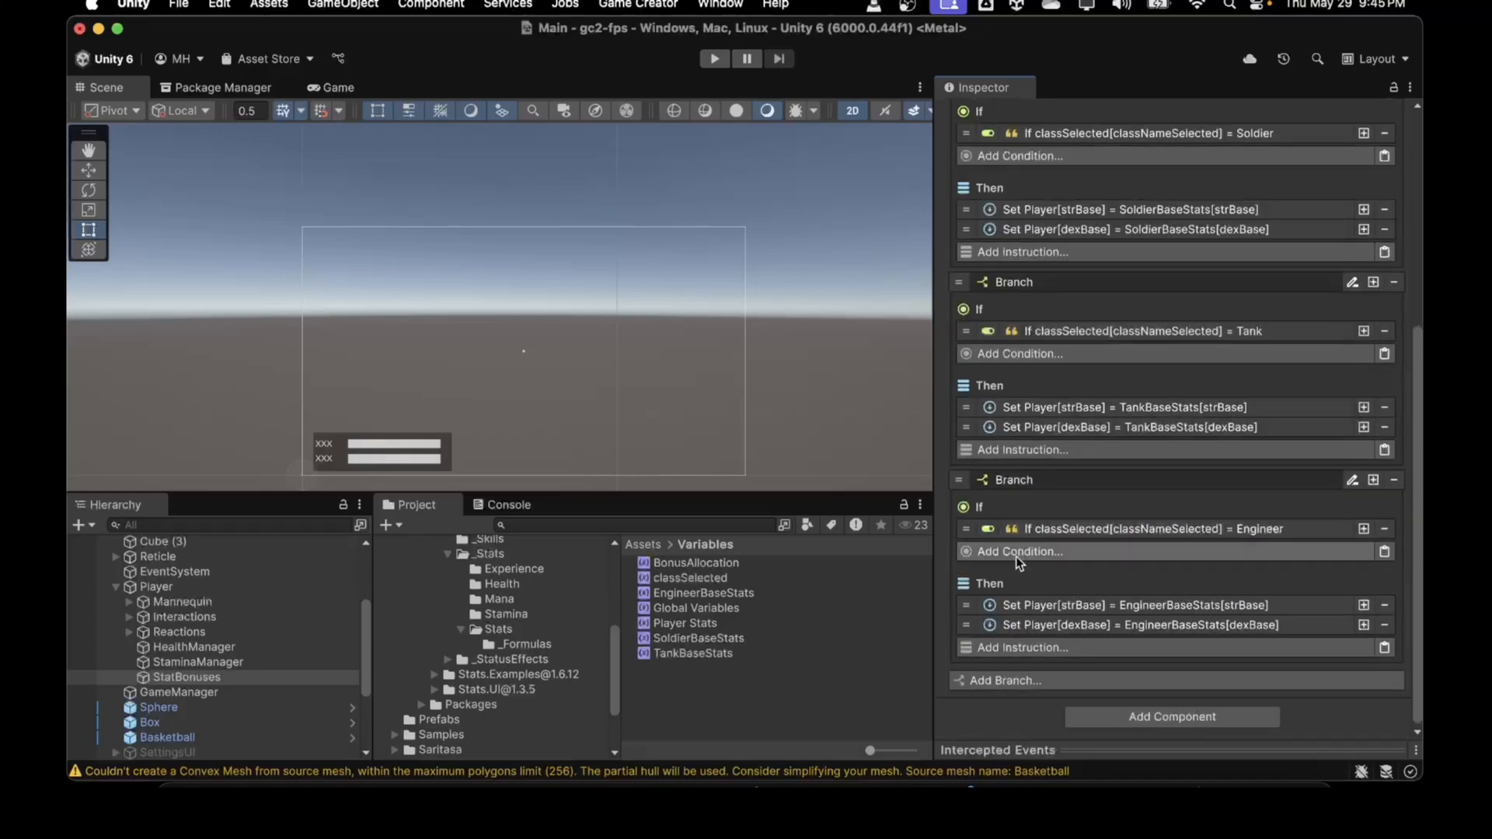
scroll(1015, 557, "up", 5)
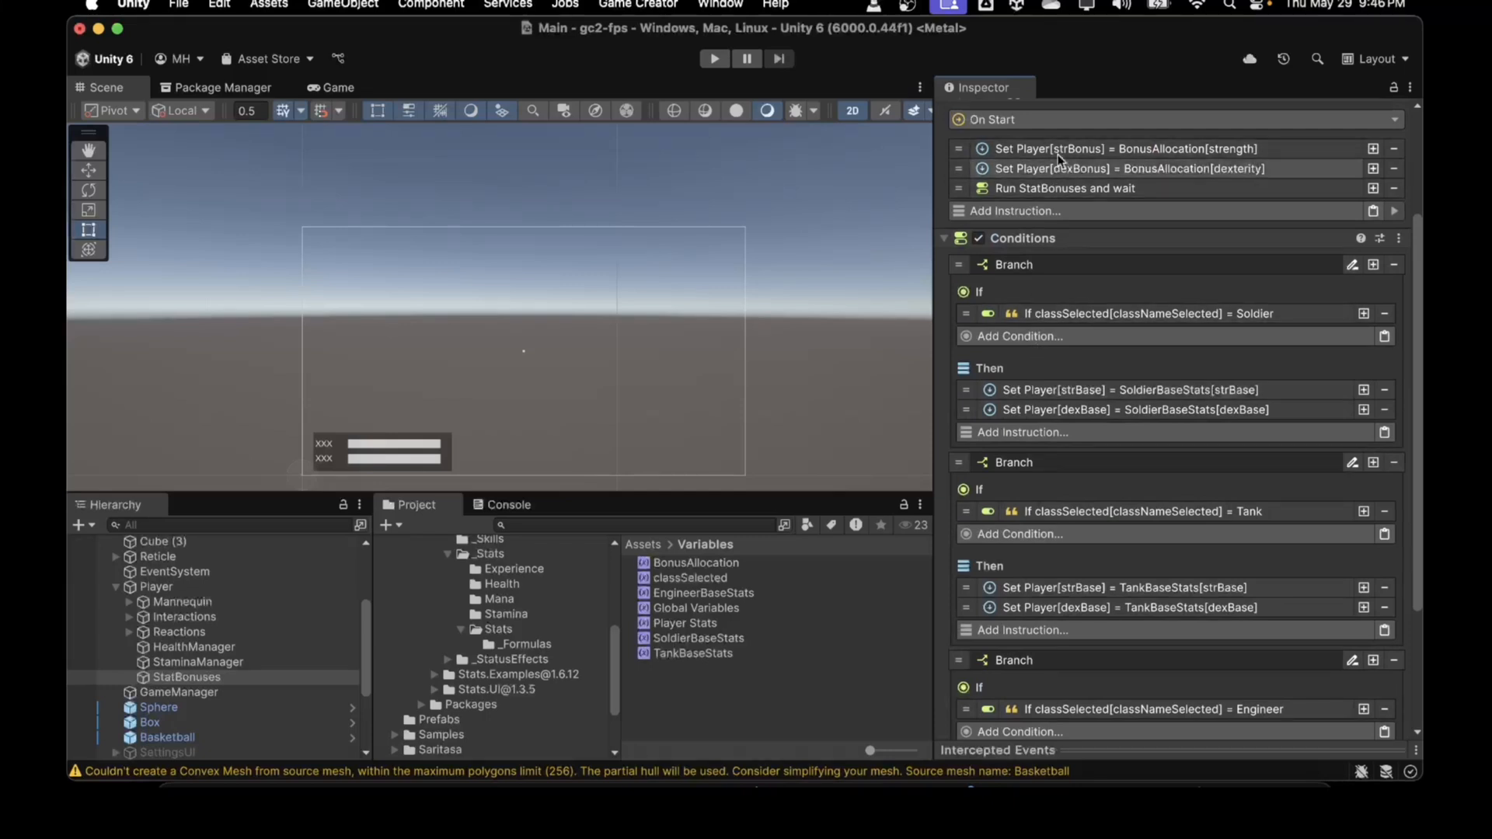
scroll(1067, 375, "down", 5)
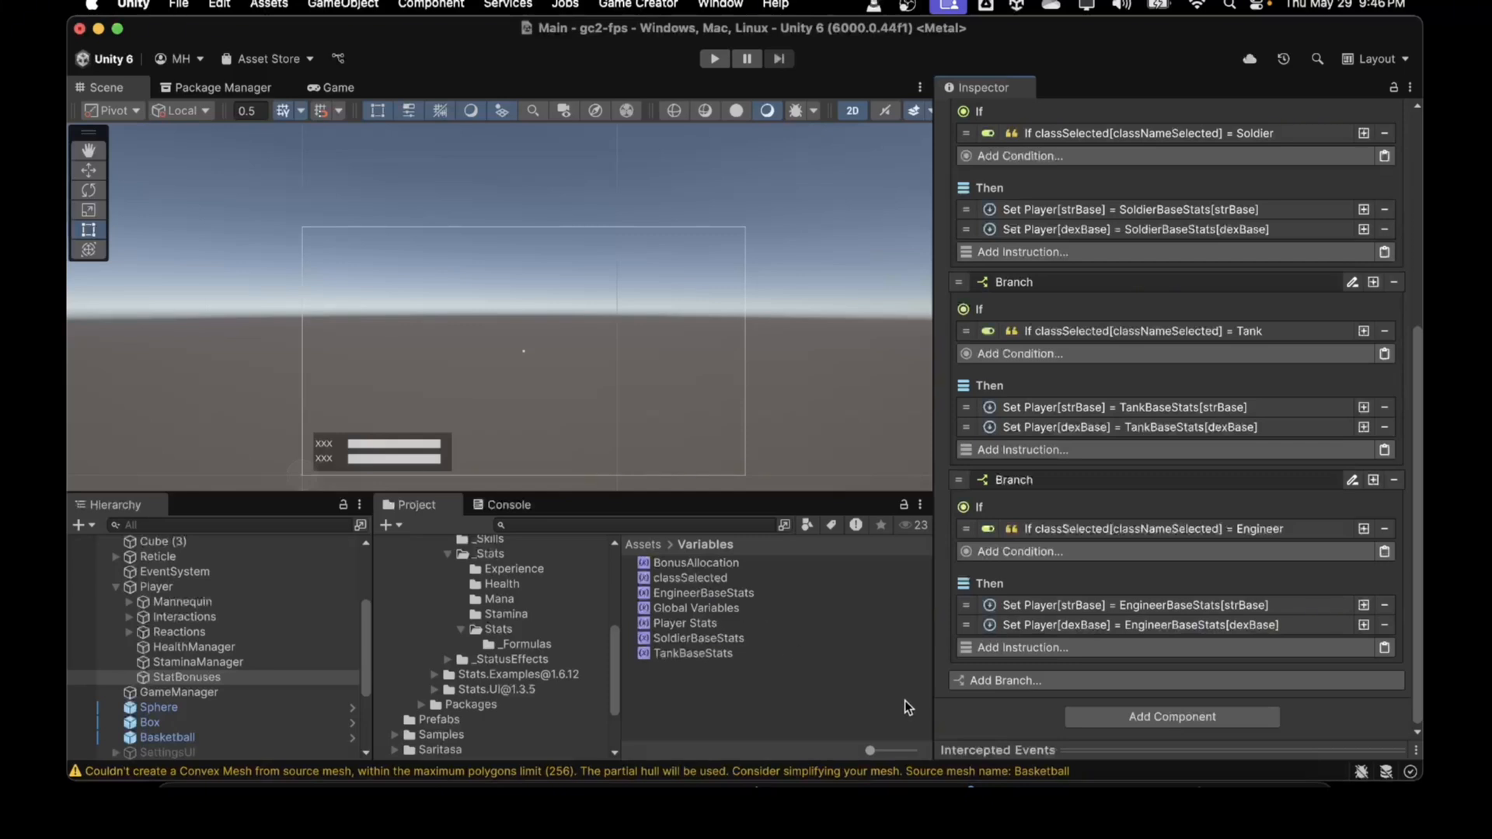
Add a second Trigger component to the StatBonuses object
left_click(1108, 716)
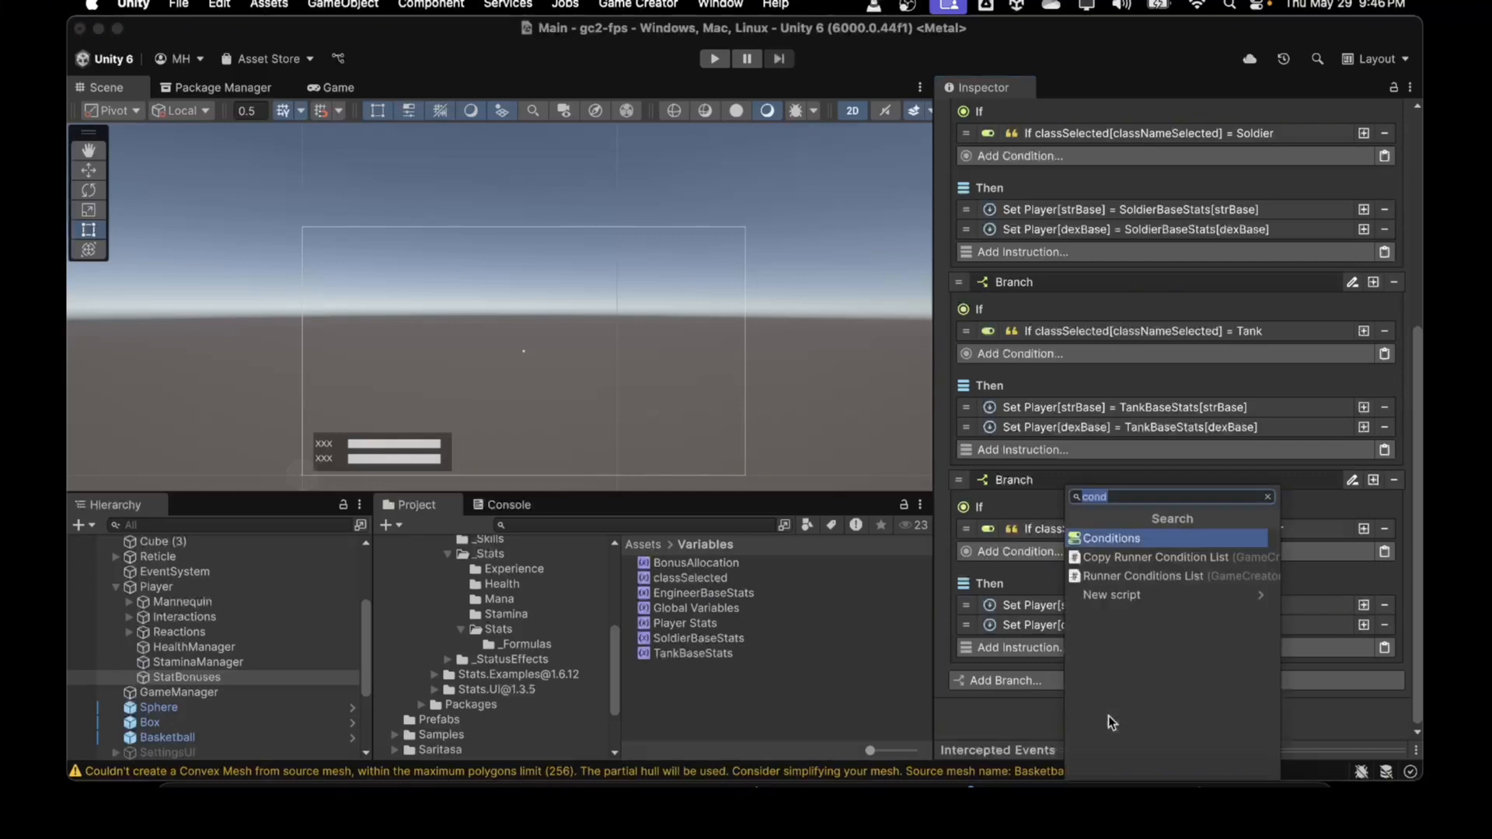
type("tr")
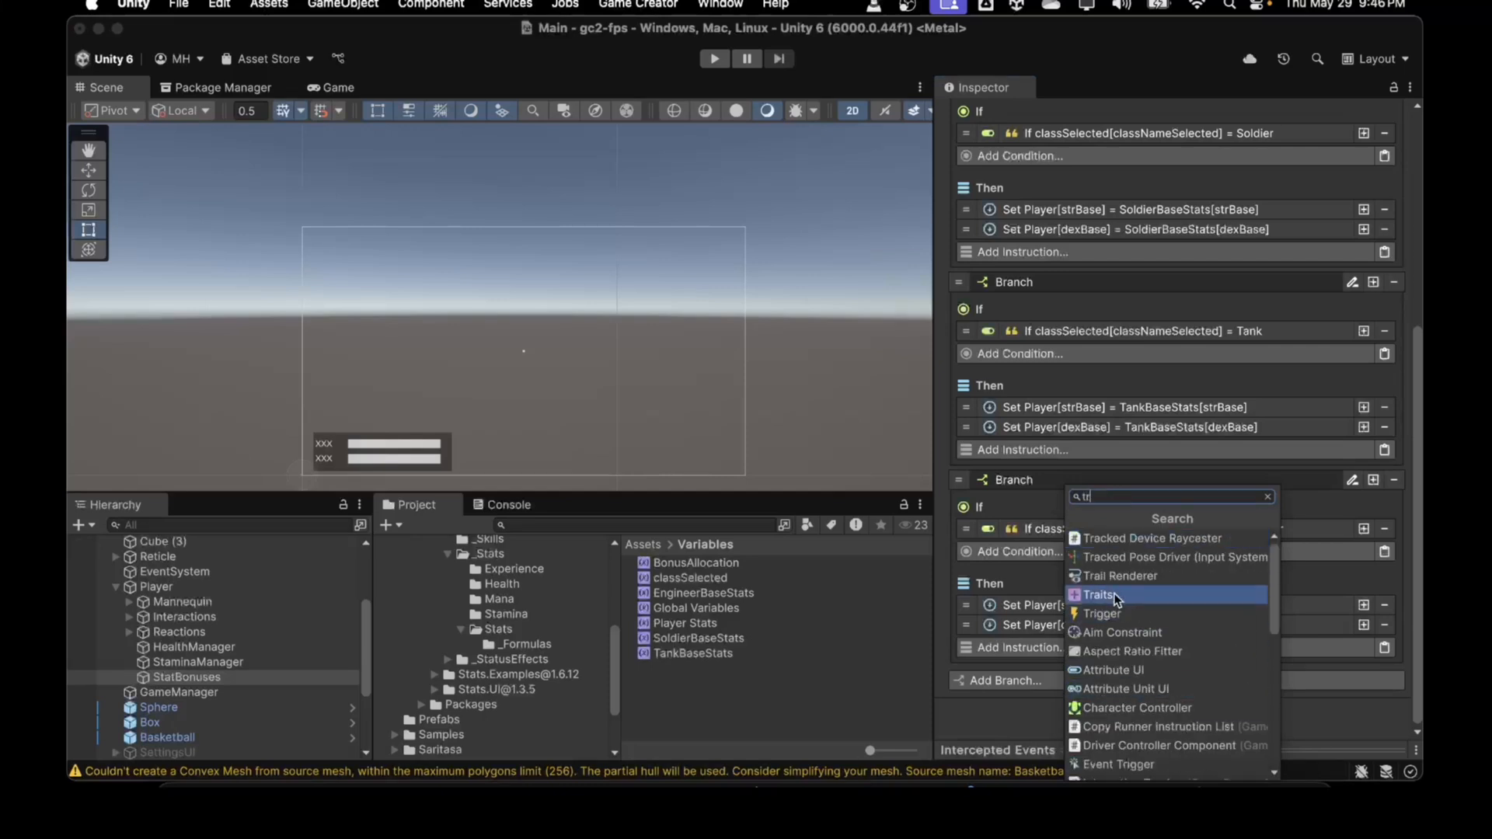
left_click(1102, 614)
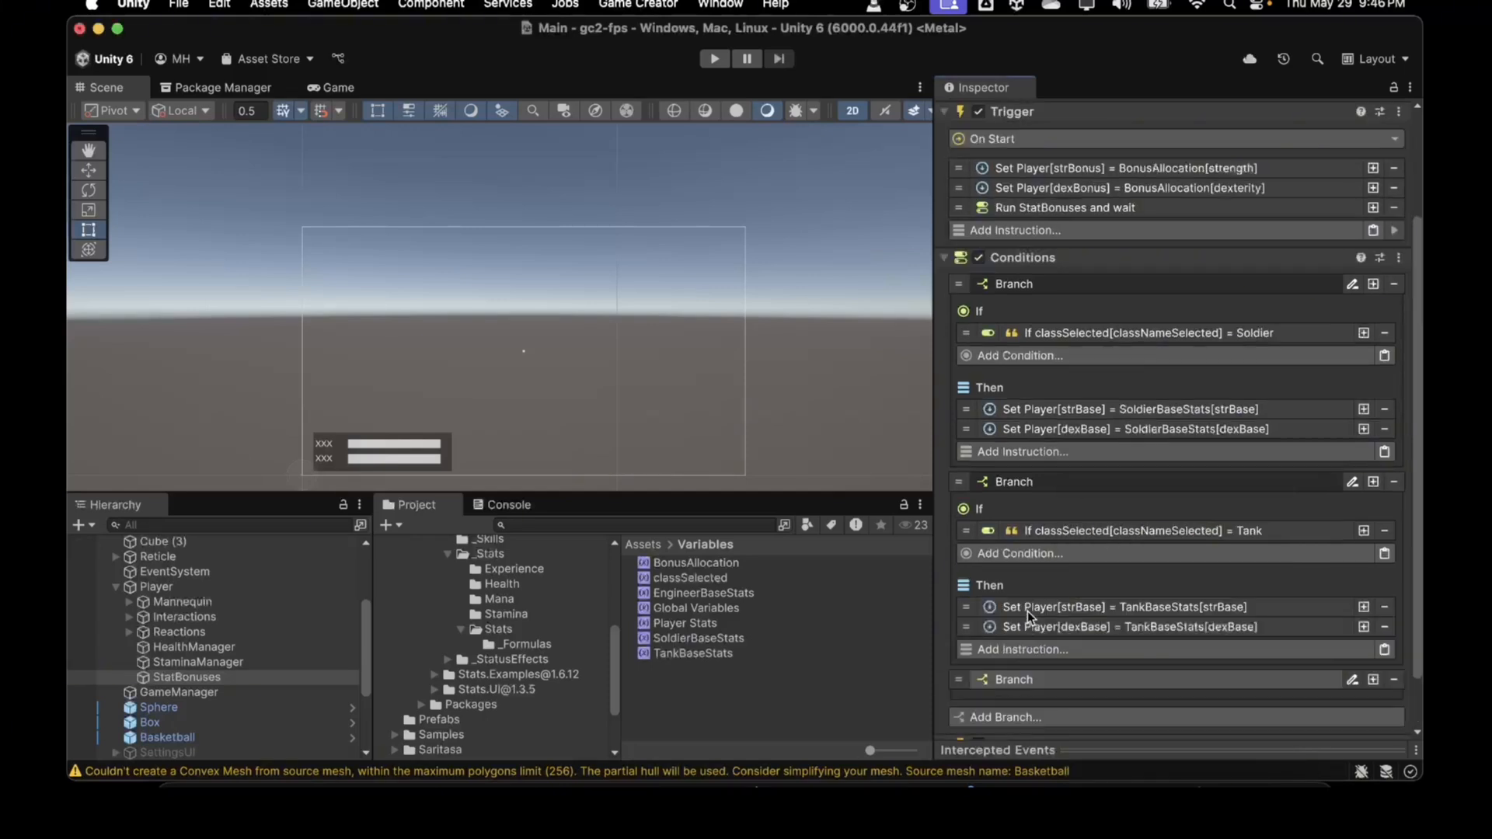
Set the new trigger's event to the Storage event On Load, keeping its timing at After Loading
scroll(1049, 676, "down", 5)
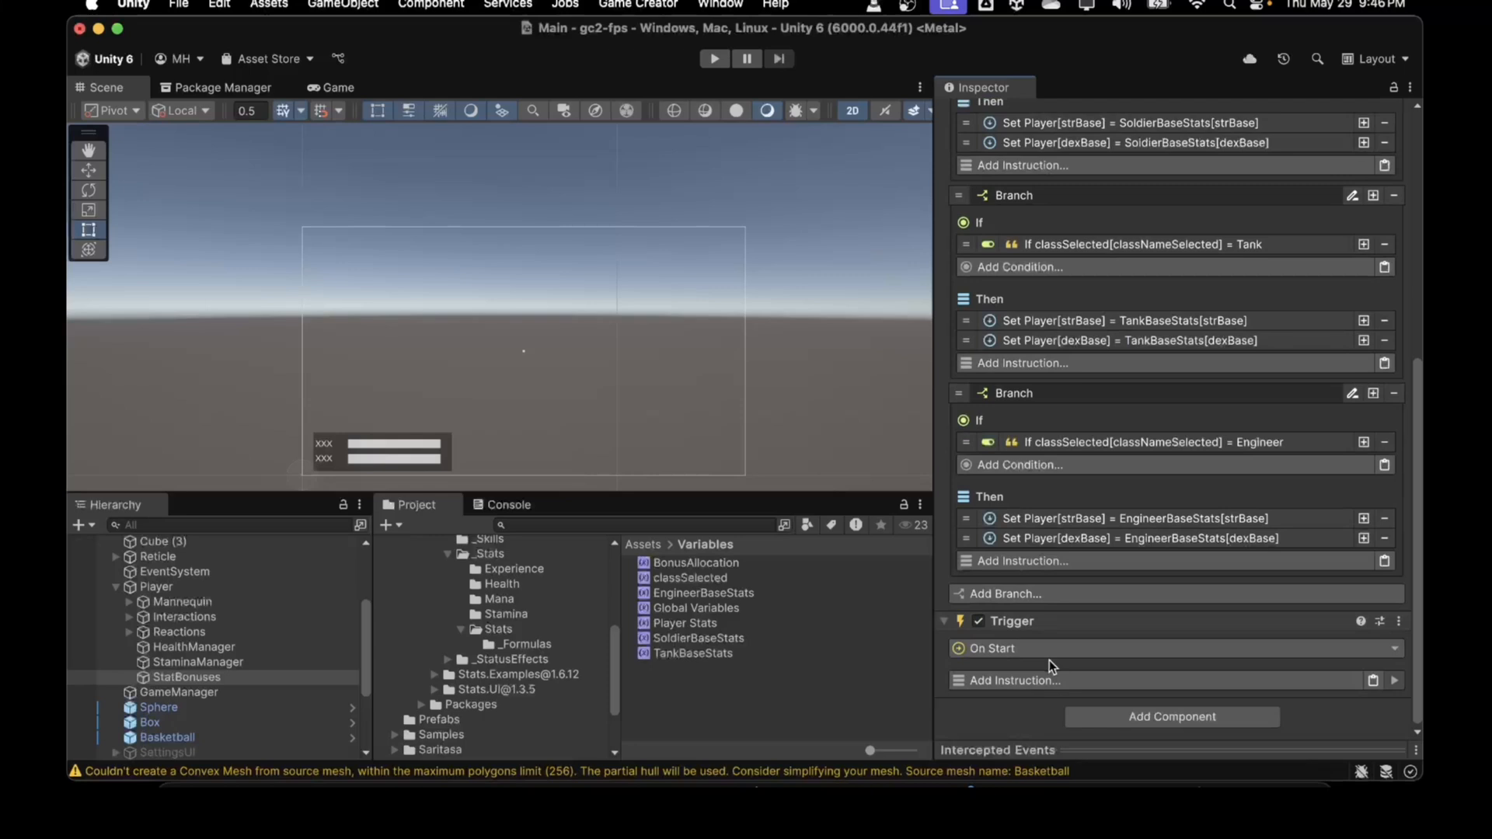
left_click(1024, 646)
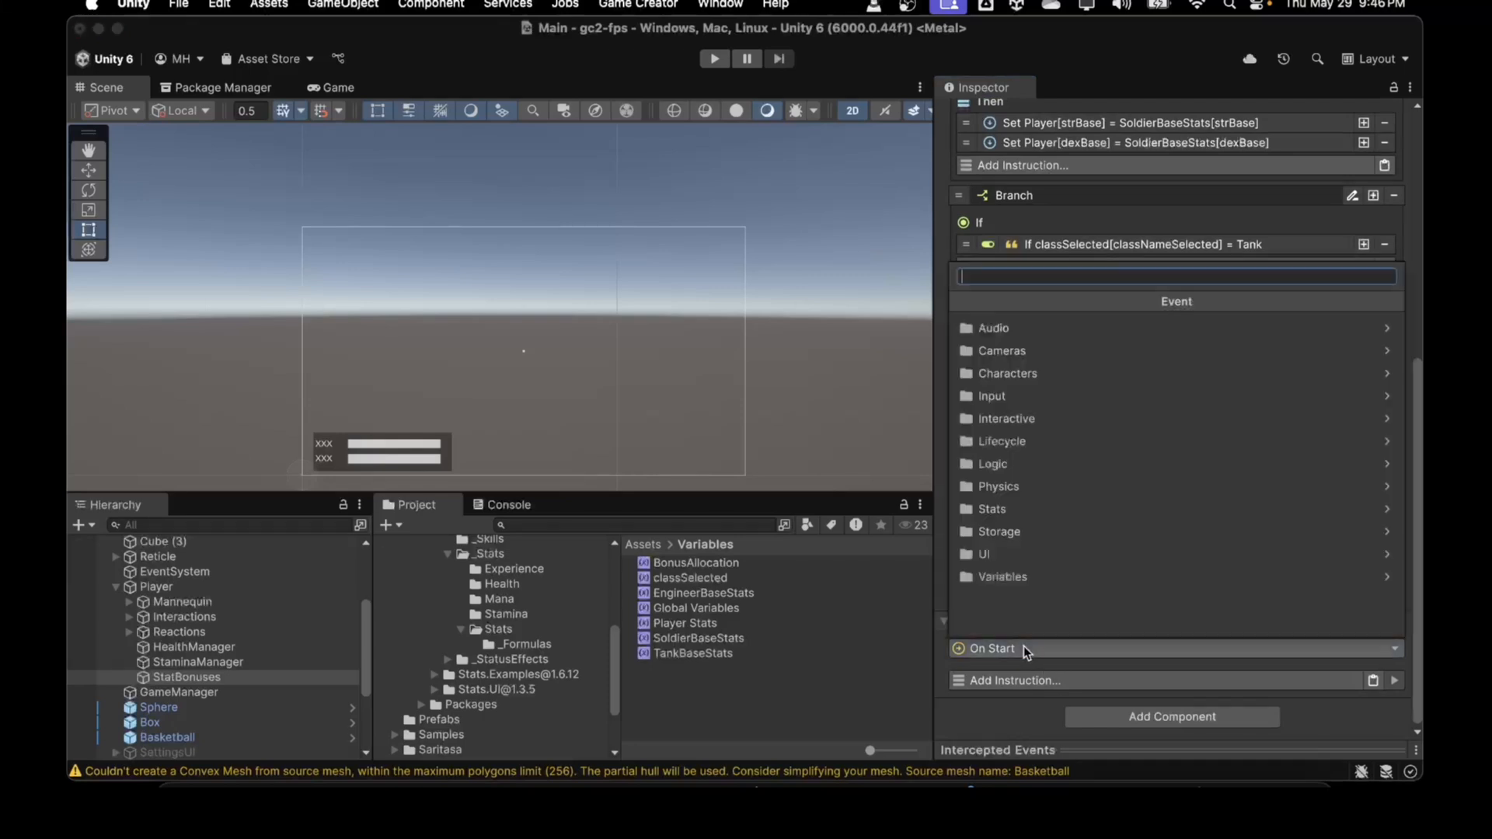
left_click(1005, 533)
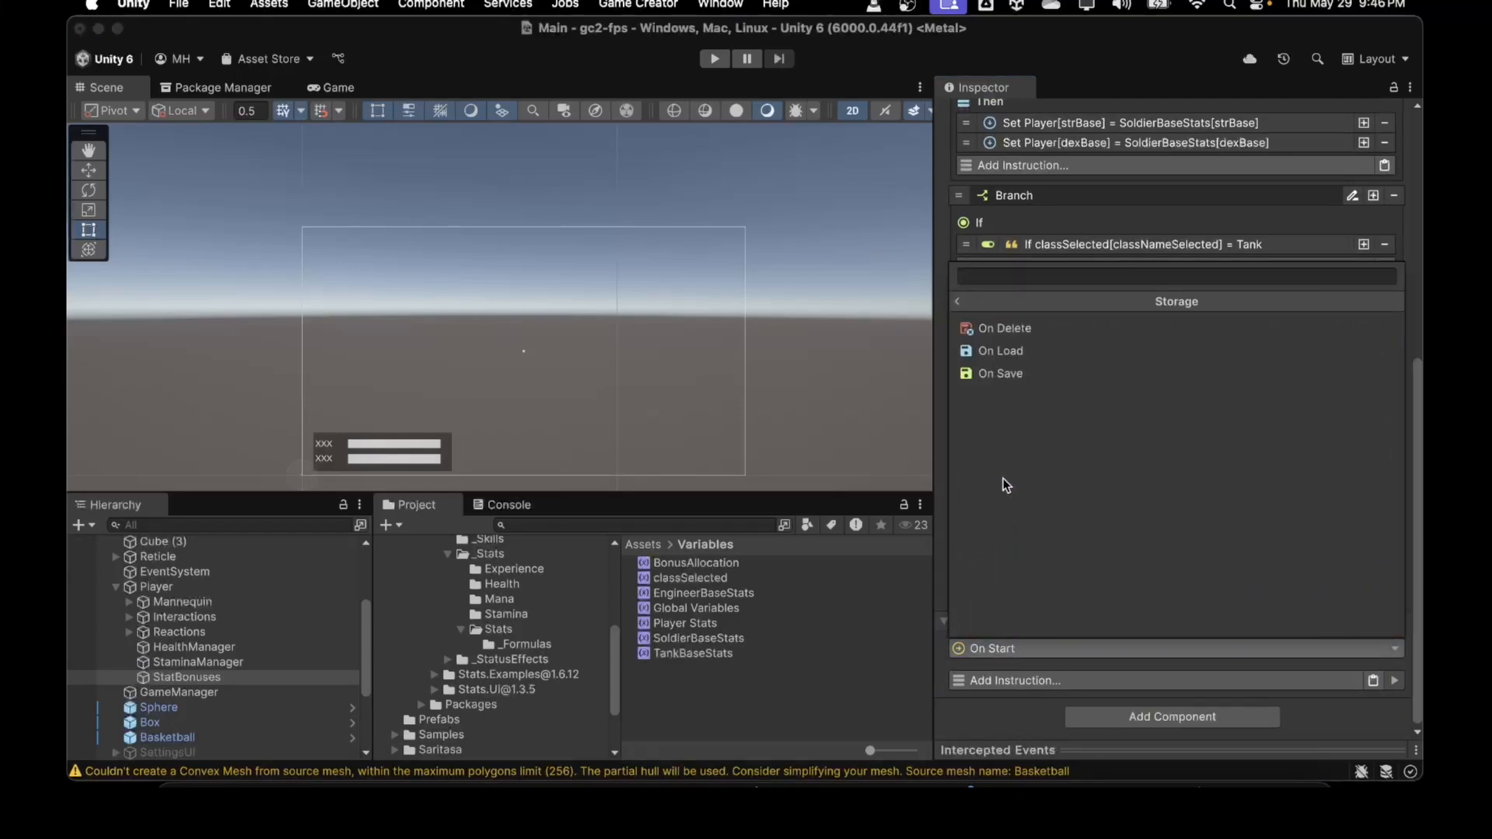
left_click(992, 355)
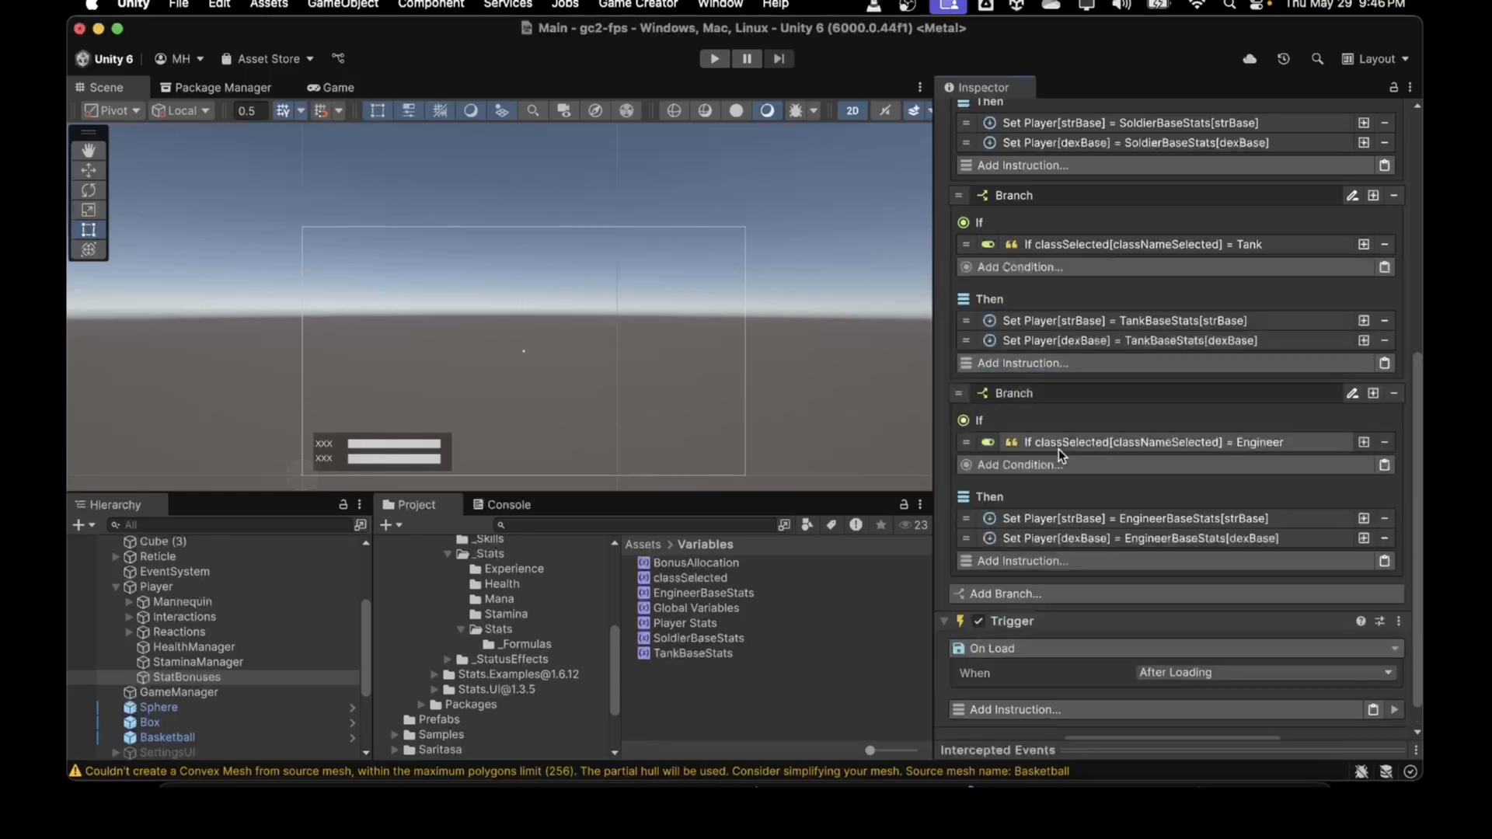
scroll(1065, 455, "down", 1)
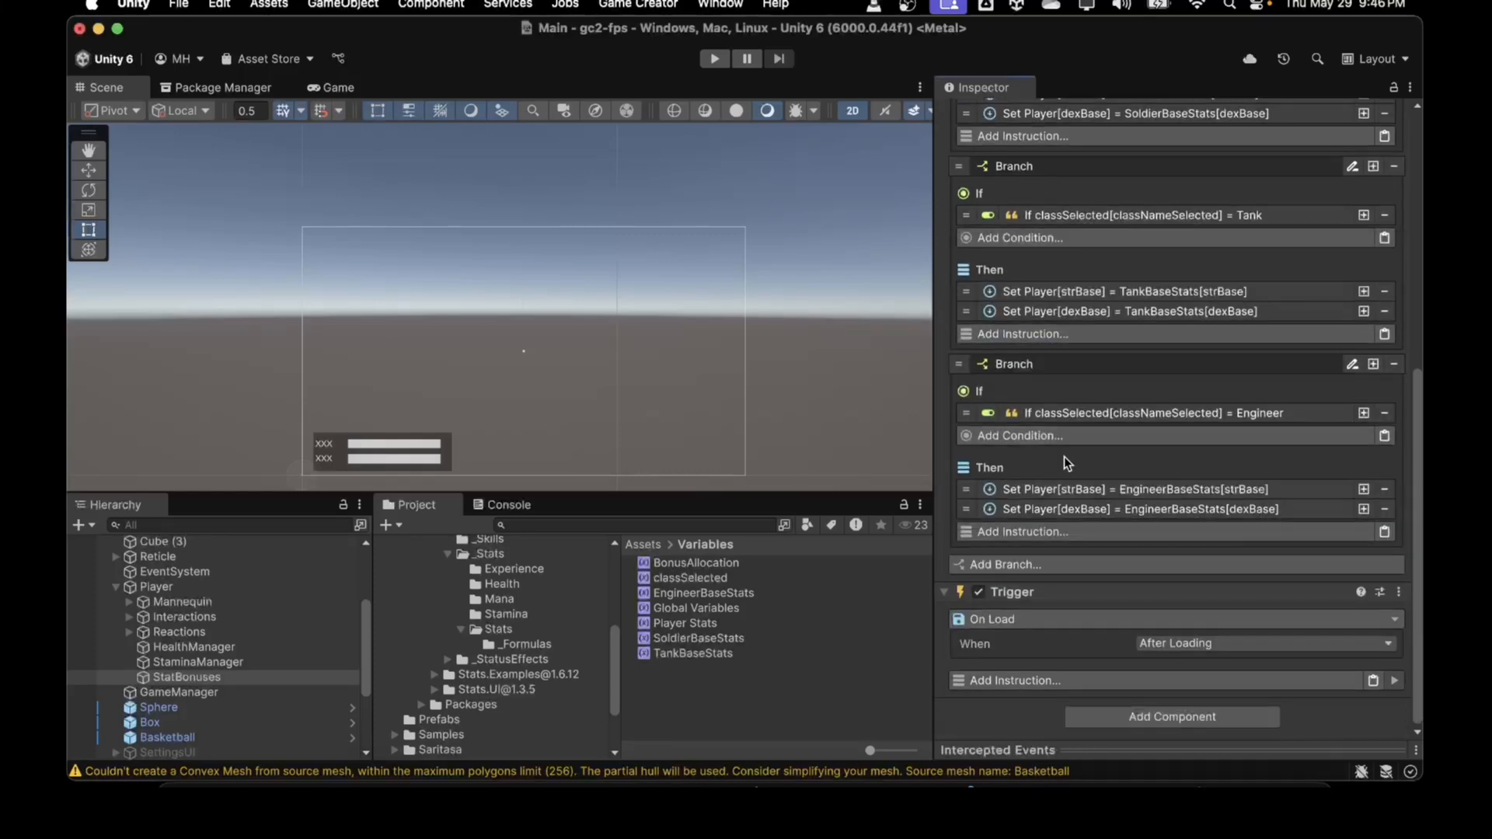
left_click(1167, 645)
left_click(1085, 642)
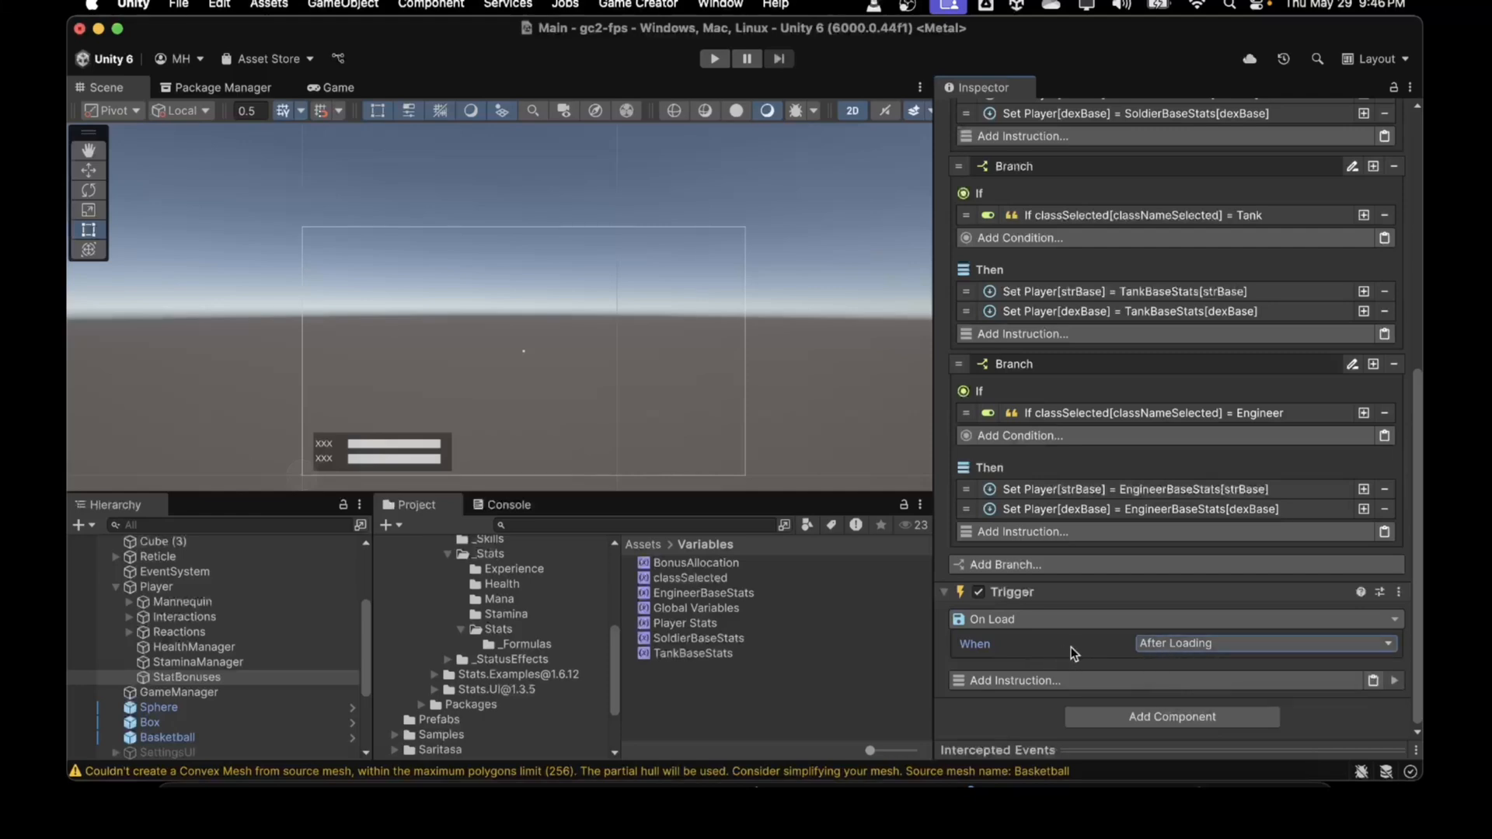
Copy the On Start trigger's strBonus instruction into the On Load trigger
scroll(1064, 645, "up", 10)
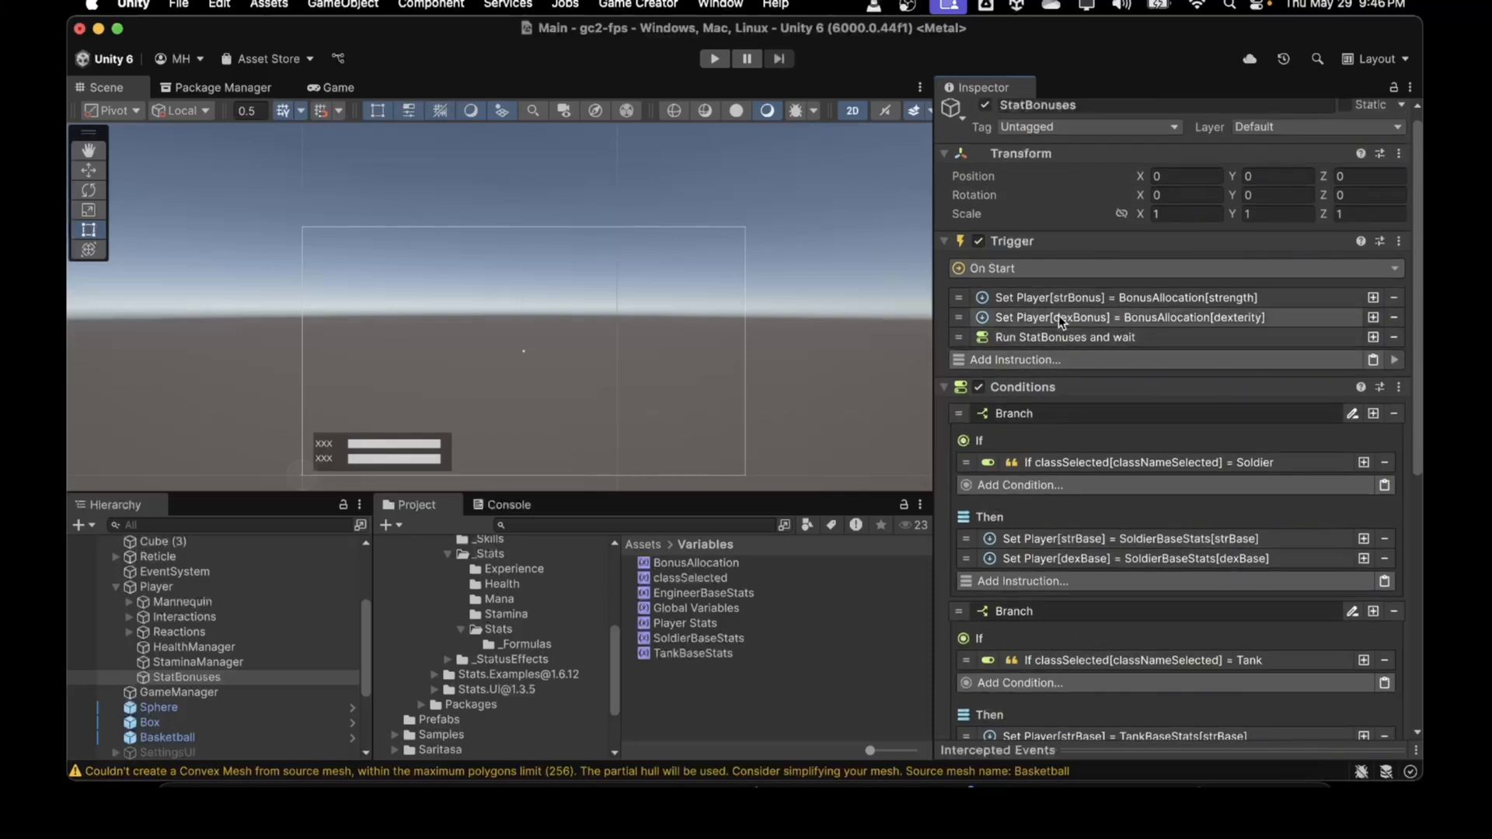
right_click(1055, 300)
left_click(1069, 328)
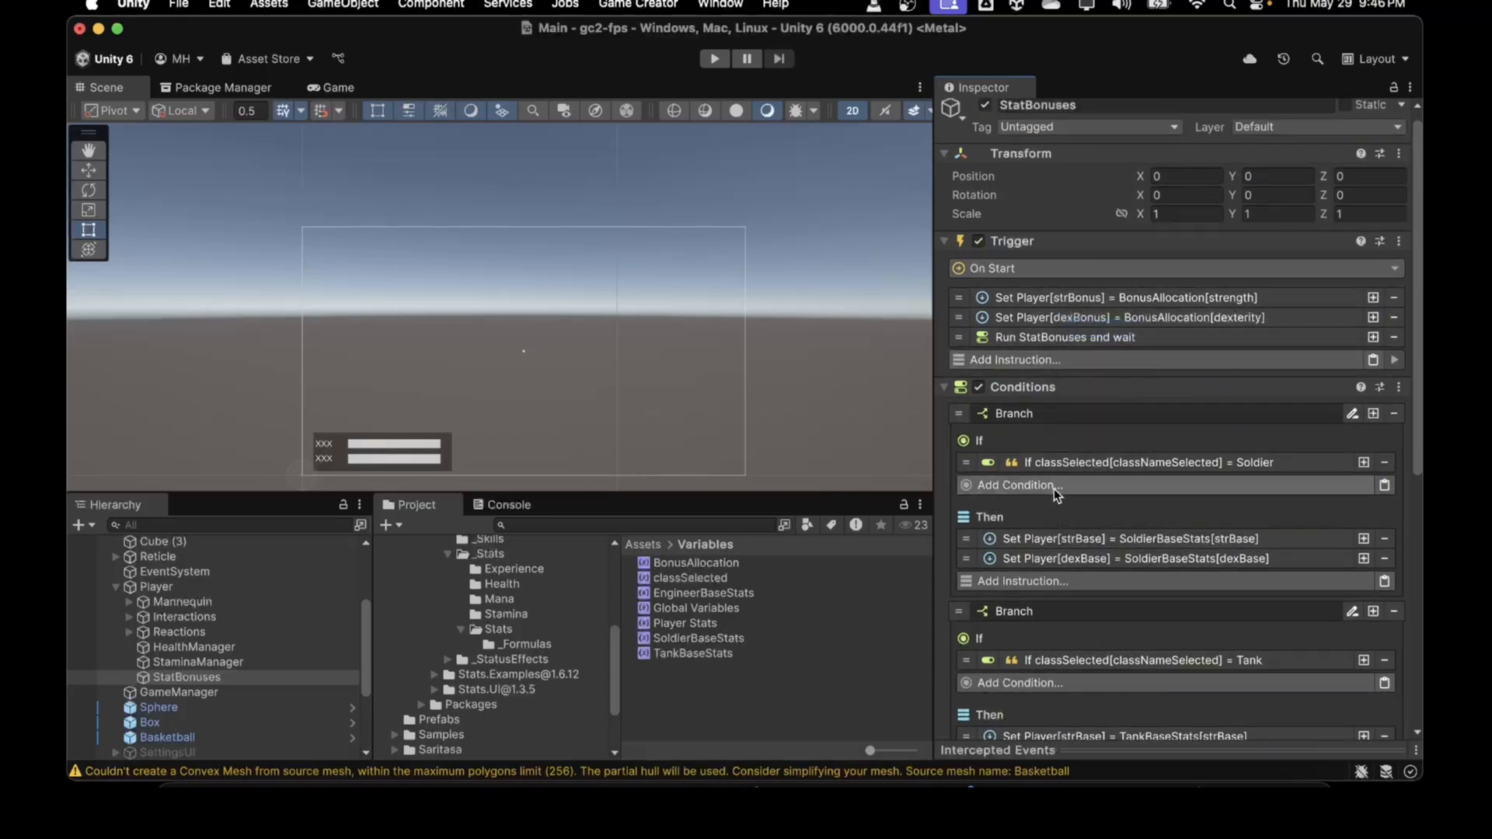
scroll(1052, 494, "down", 10)
scroll(1051, 496, "down", 2)
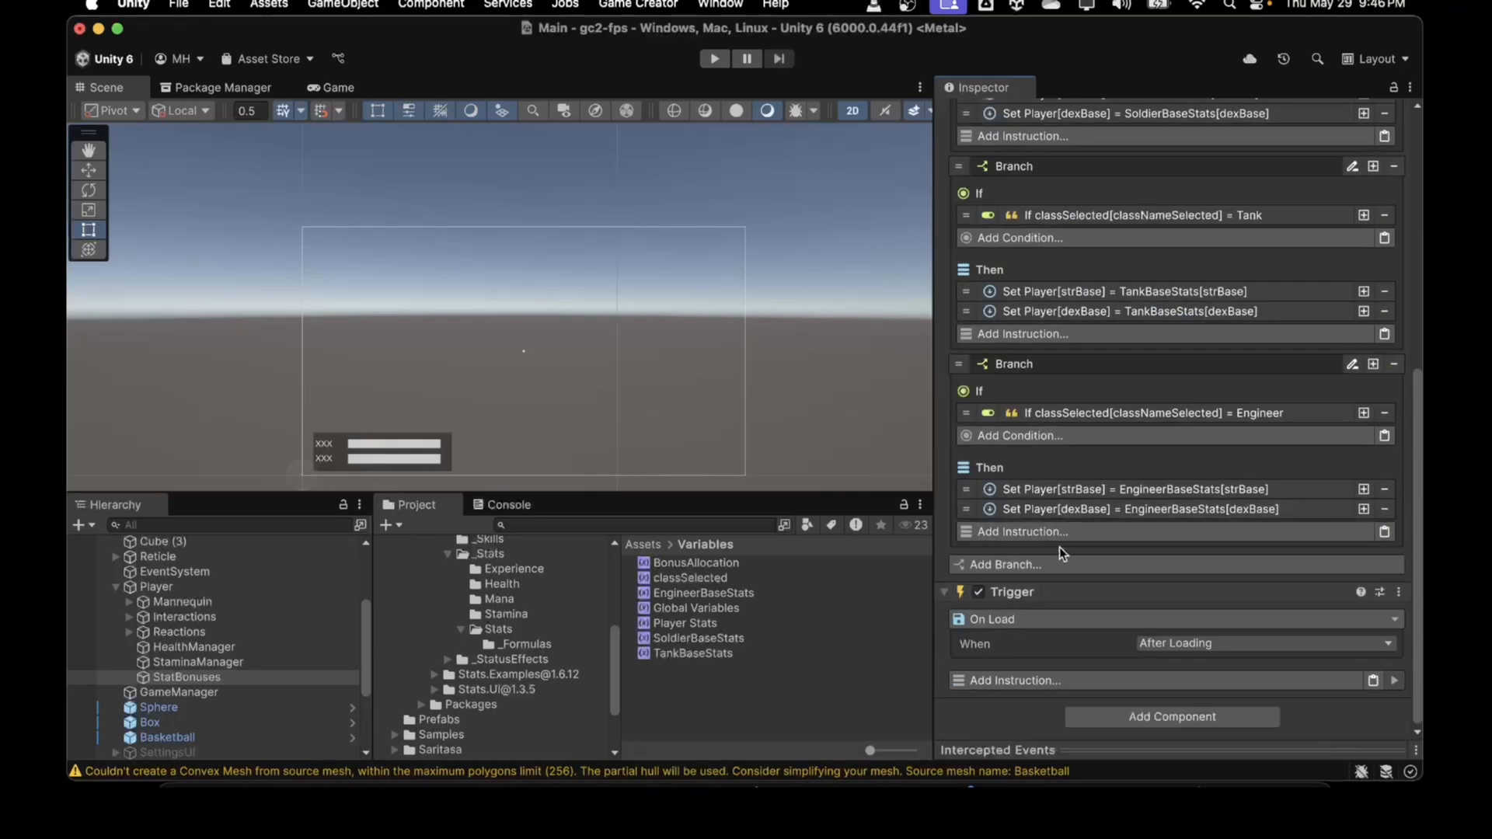
left_click(1373, 681)
left_click(1220, 678)
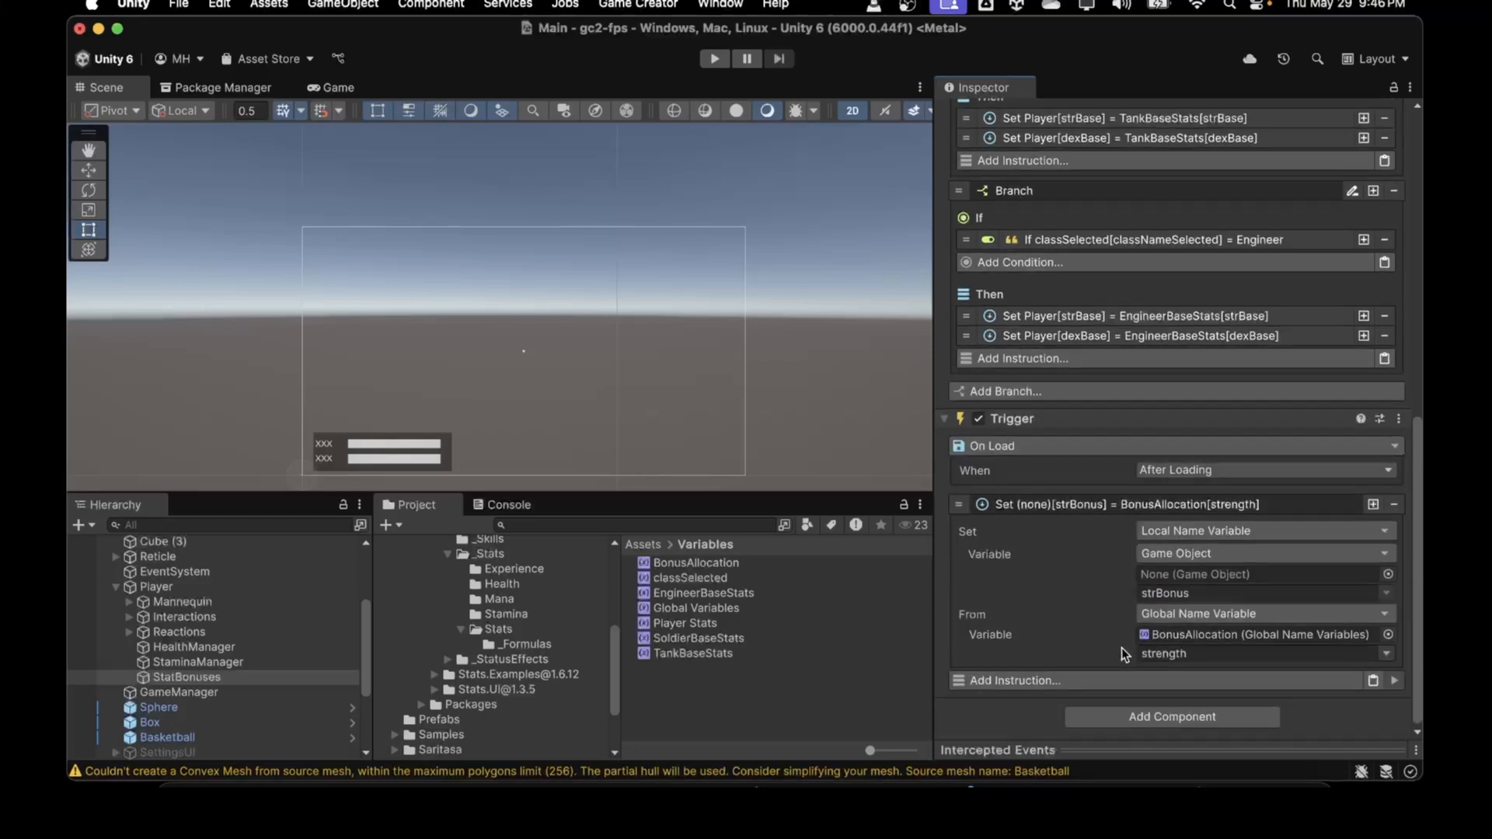
Assign Player as the target object of the On Load trigger's strBonus instruction
left_click(154, 576)
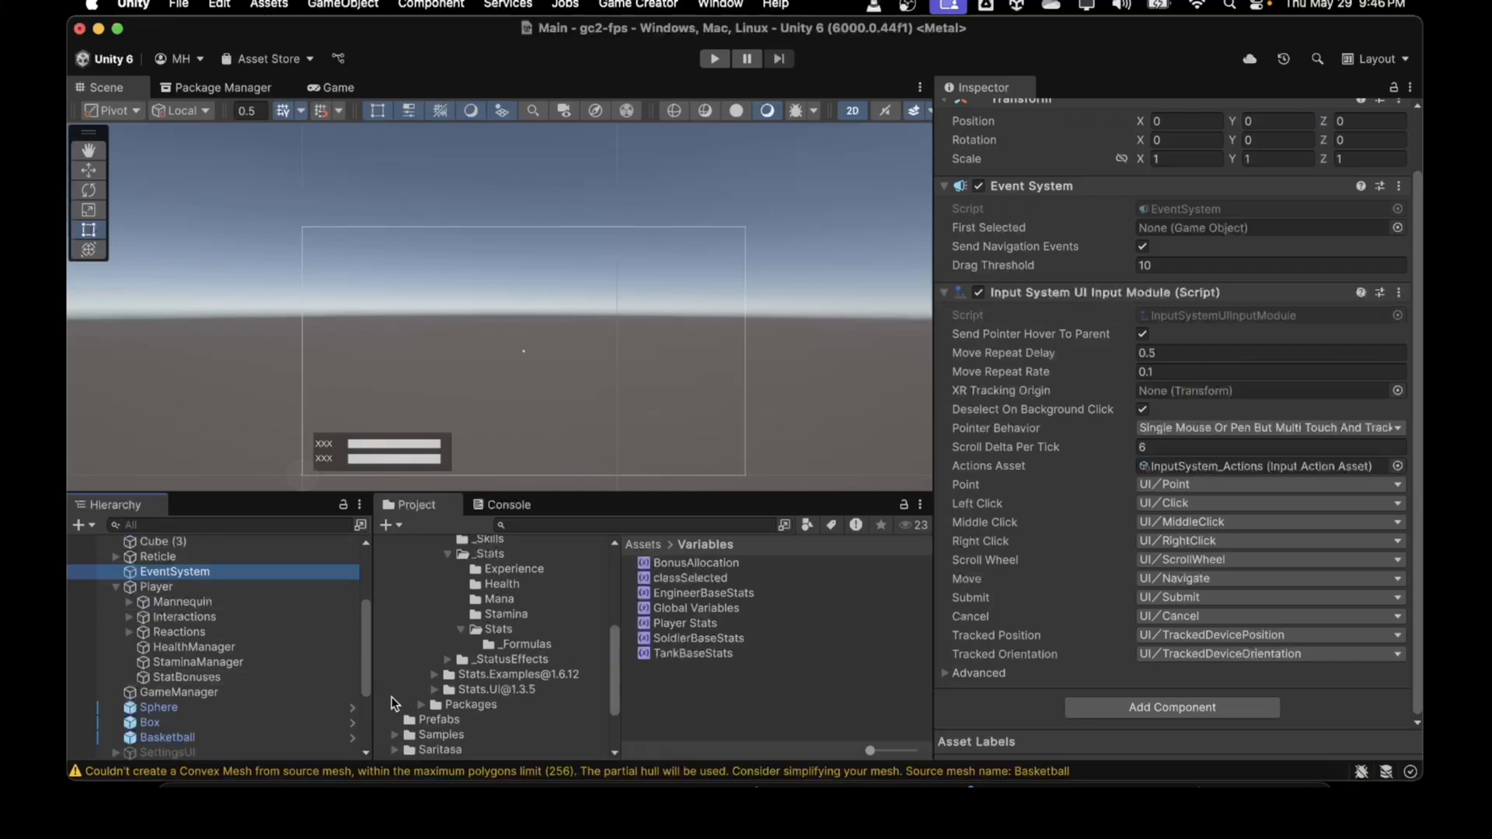
left_click(167, 676)
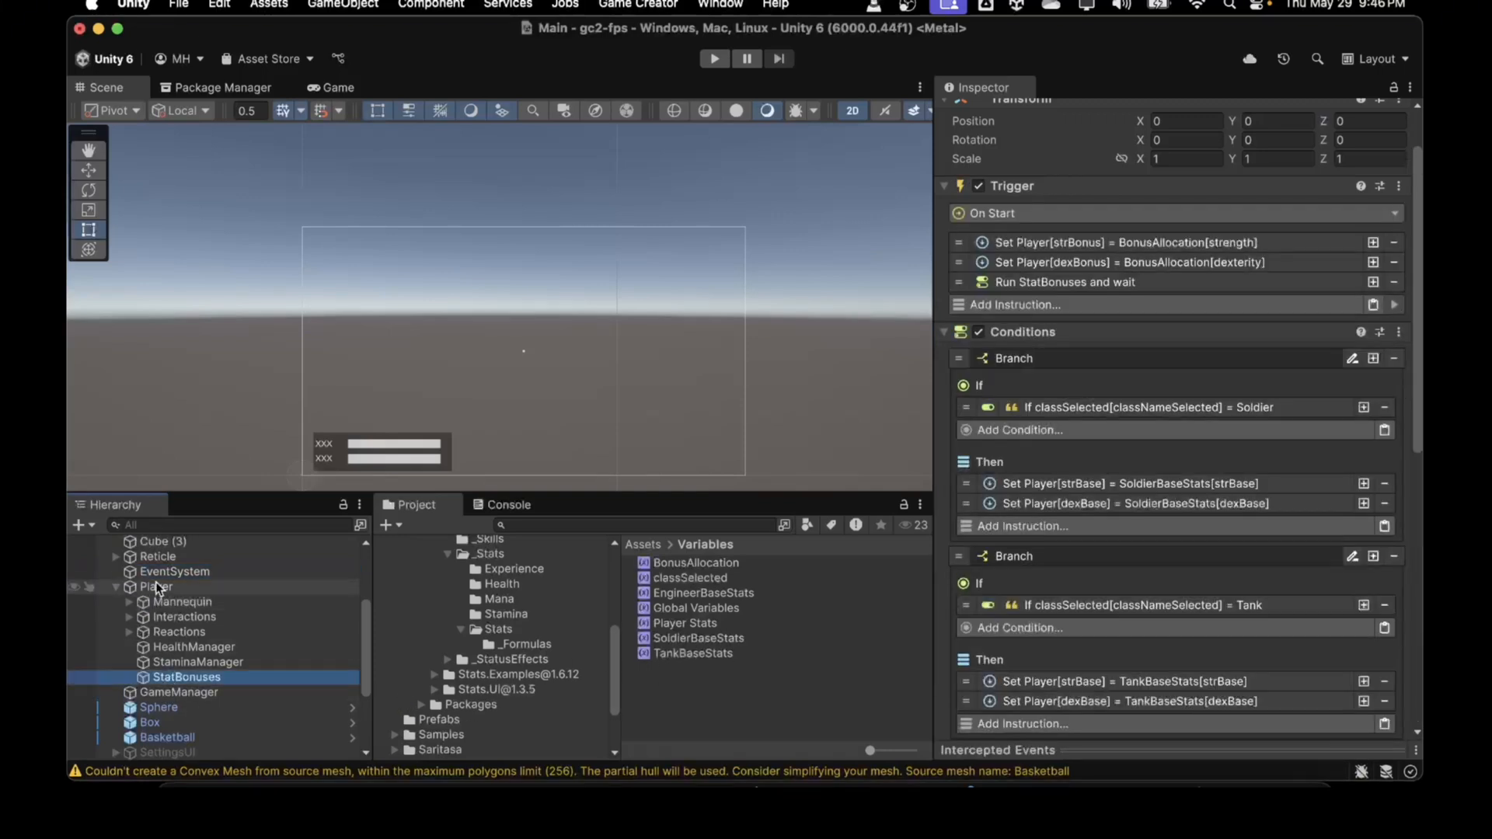
scroll(1029, 638, "down", 10)
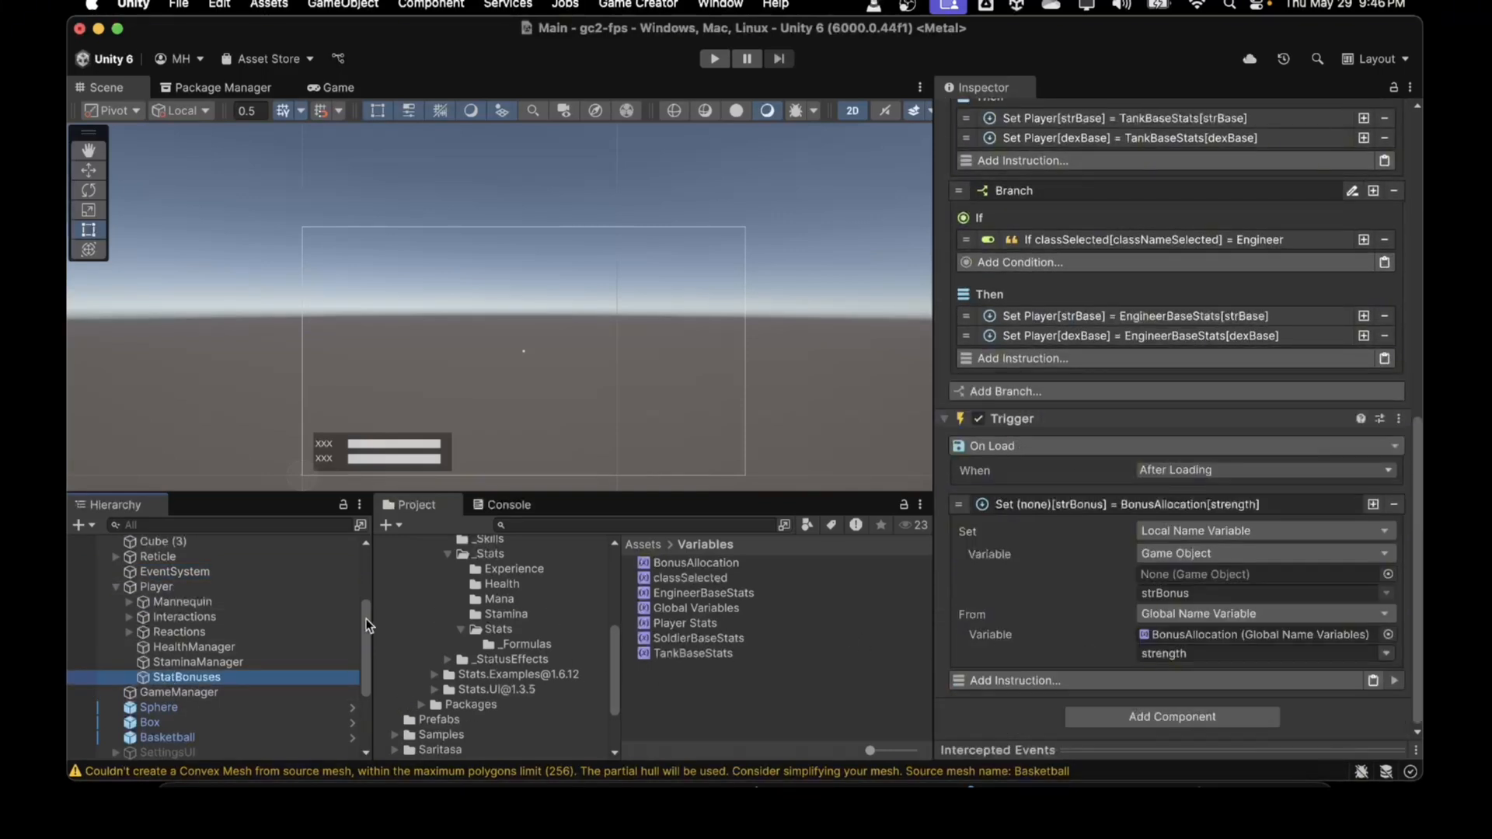
left_click_drag(166, 587, 1175, 574)
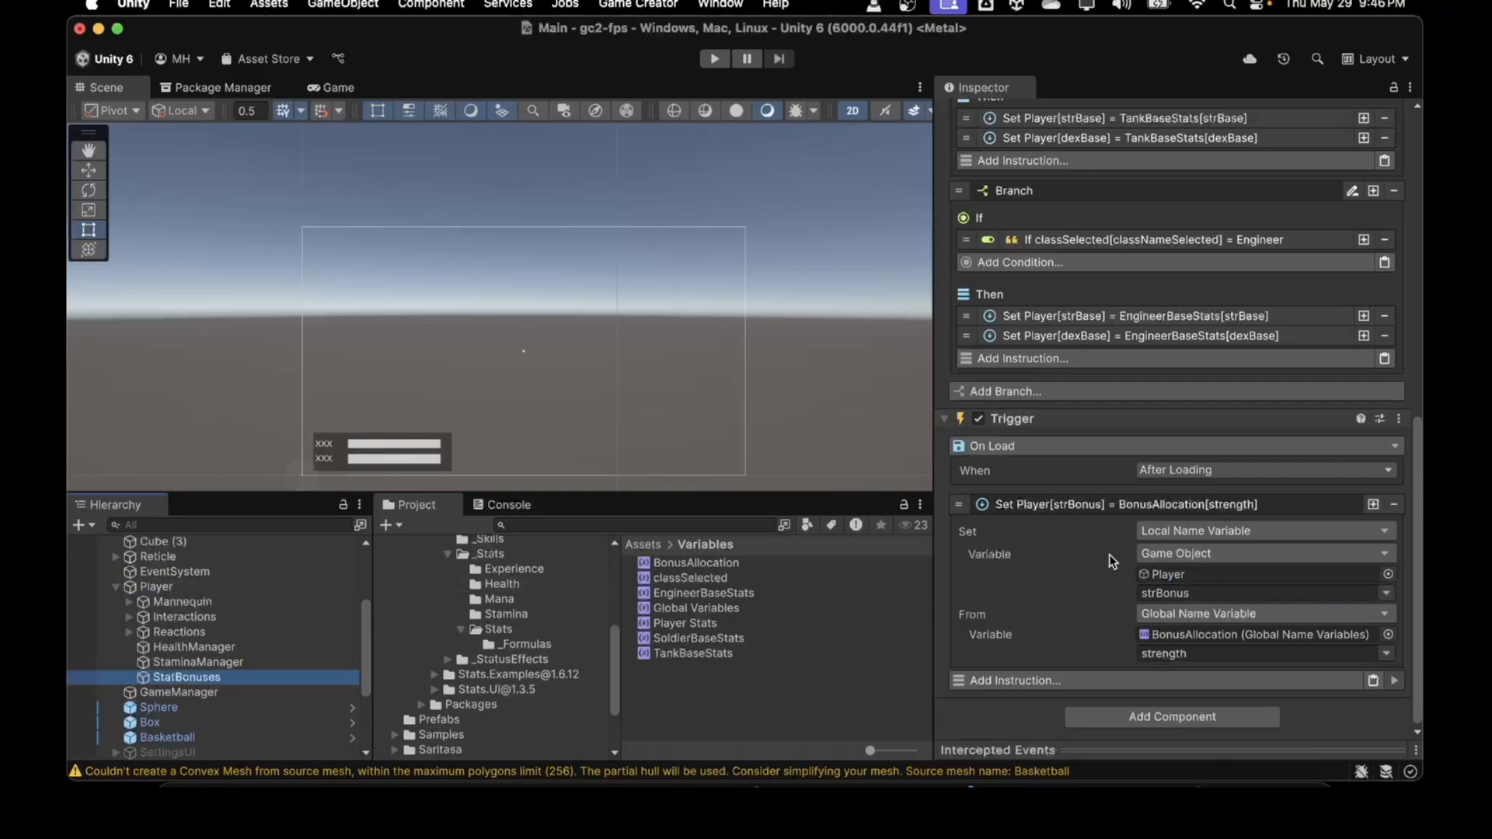
Copy the On Start trigger's dexBonus instruction into the On Load trigger, below the strBonus instruction
scroll(1088, 504, "up", 10)
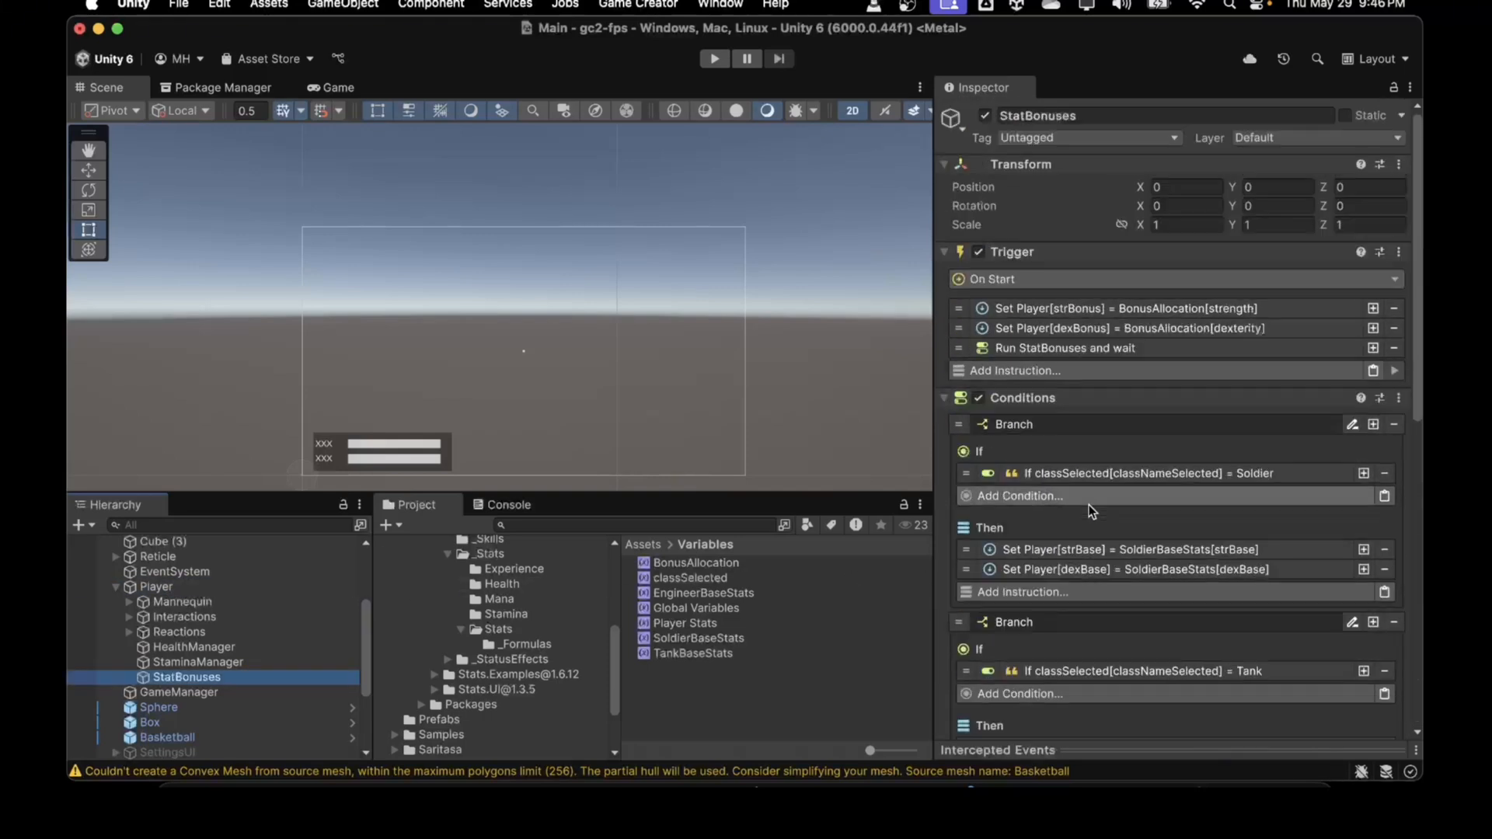
right_click(1089, 334)
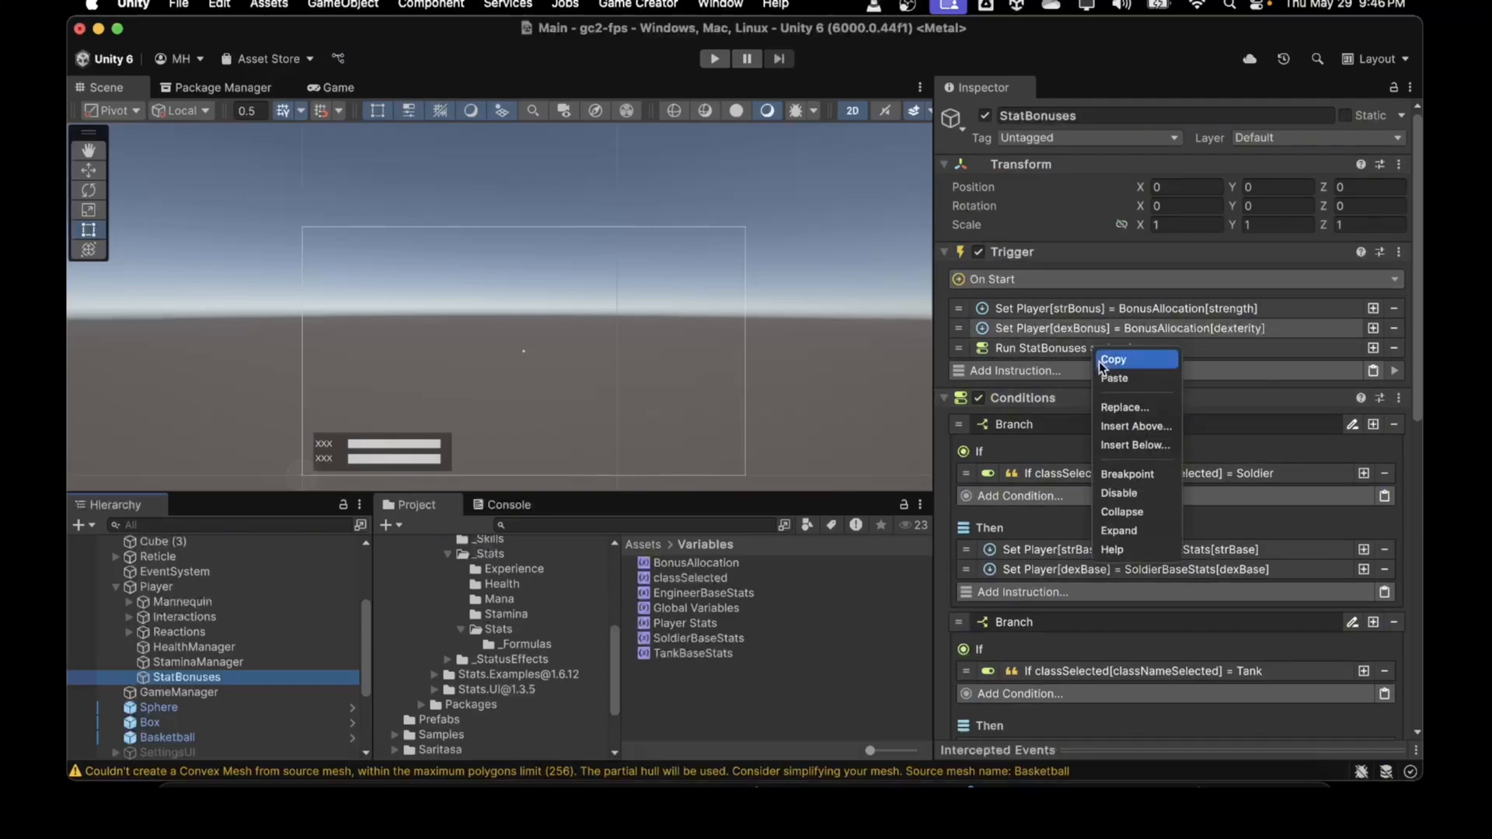
left_click(1099, 361)
scroll(1077, 513, "down", 5)
scroll(1079, 521, "down", 10)
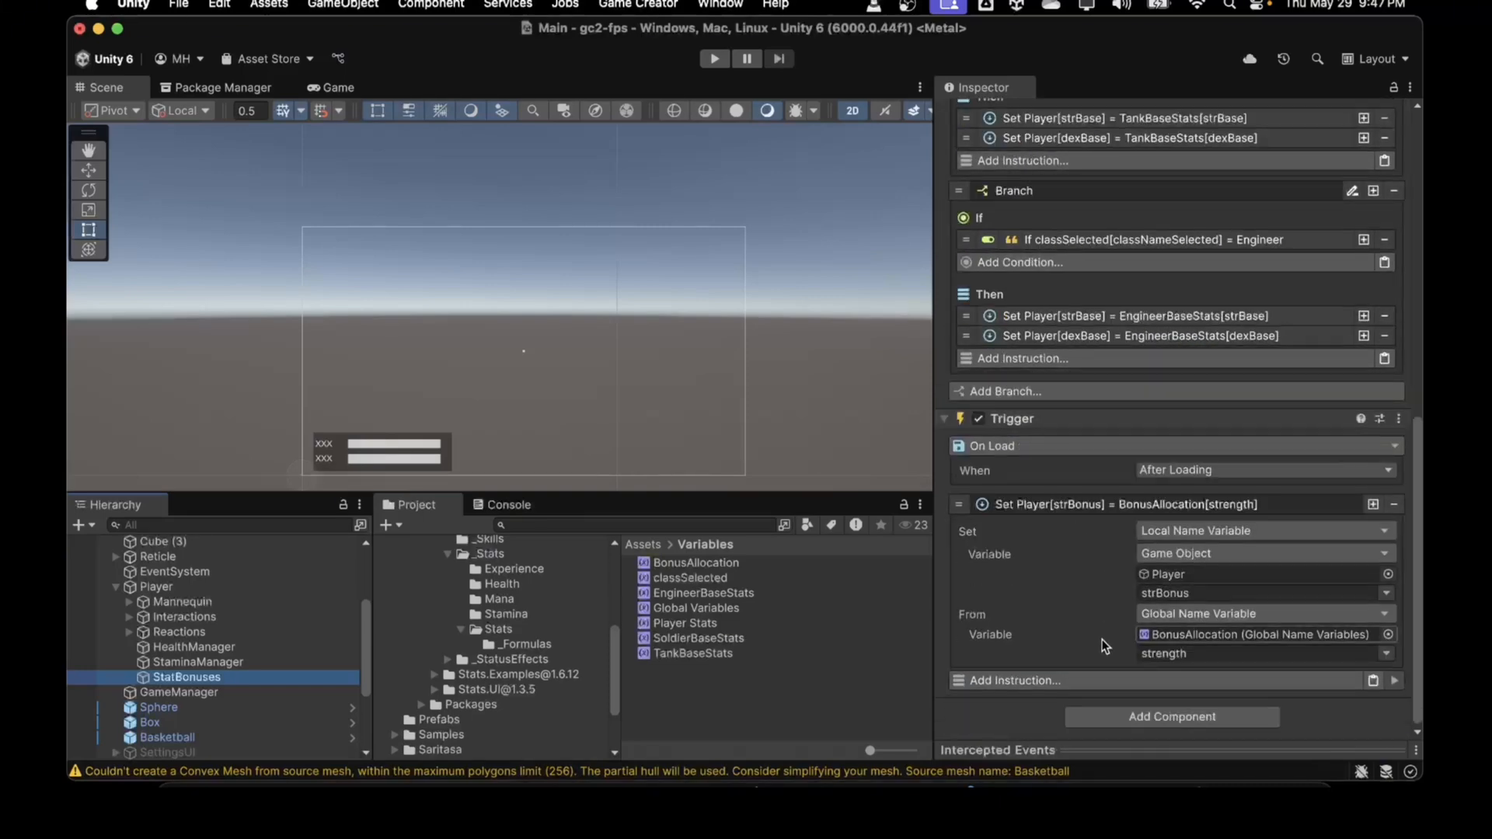
left_click(1372, 682)
scroll(1119, 606, "down", 5)
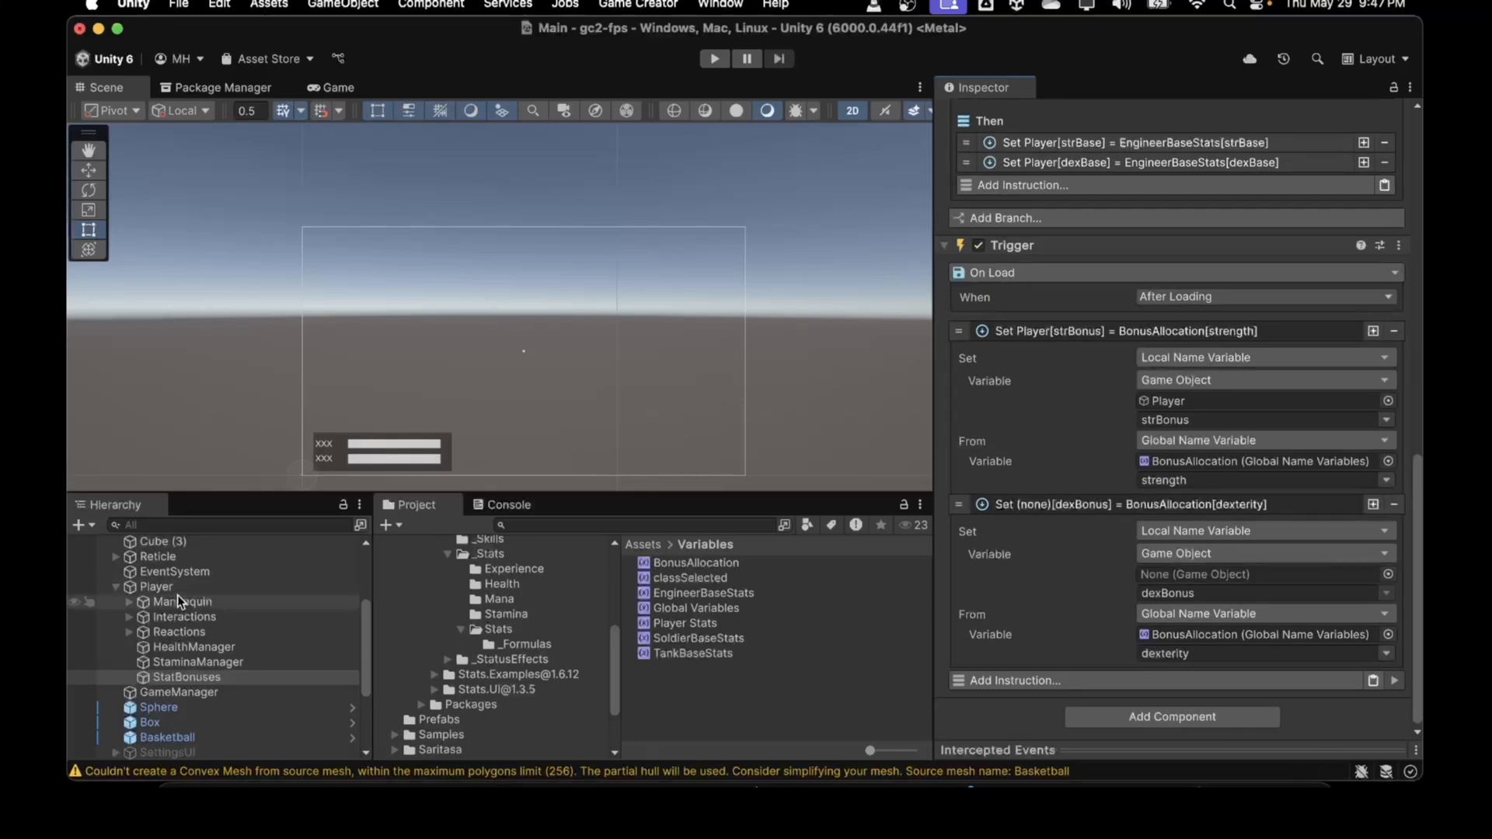
Assign Player as the target object of the On Load dexBonus instruction and collapse both On Load instructions
left_click_drag(163, 589, 1168, 573)
left_click(1054, 505)
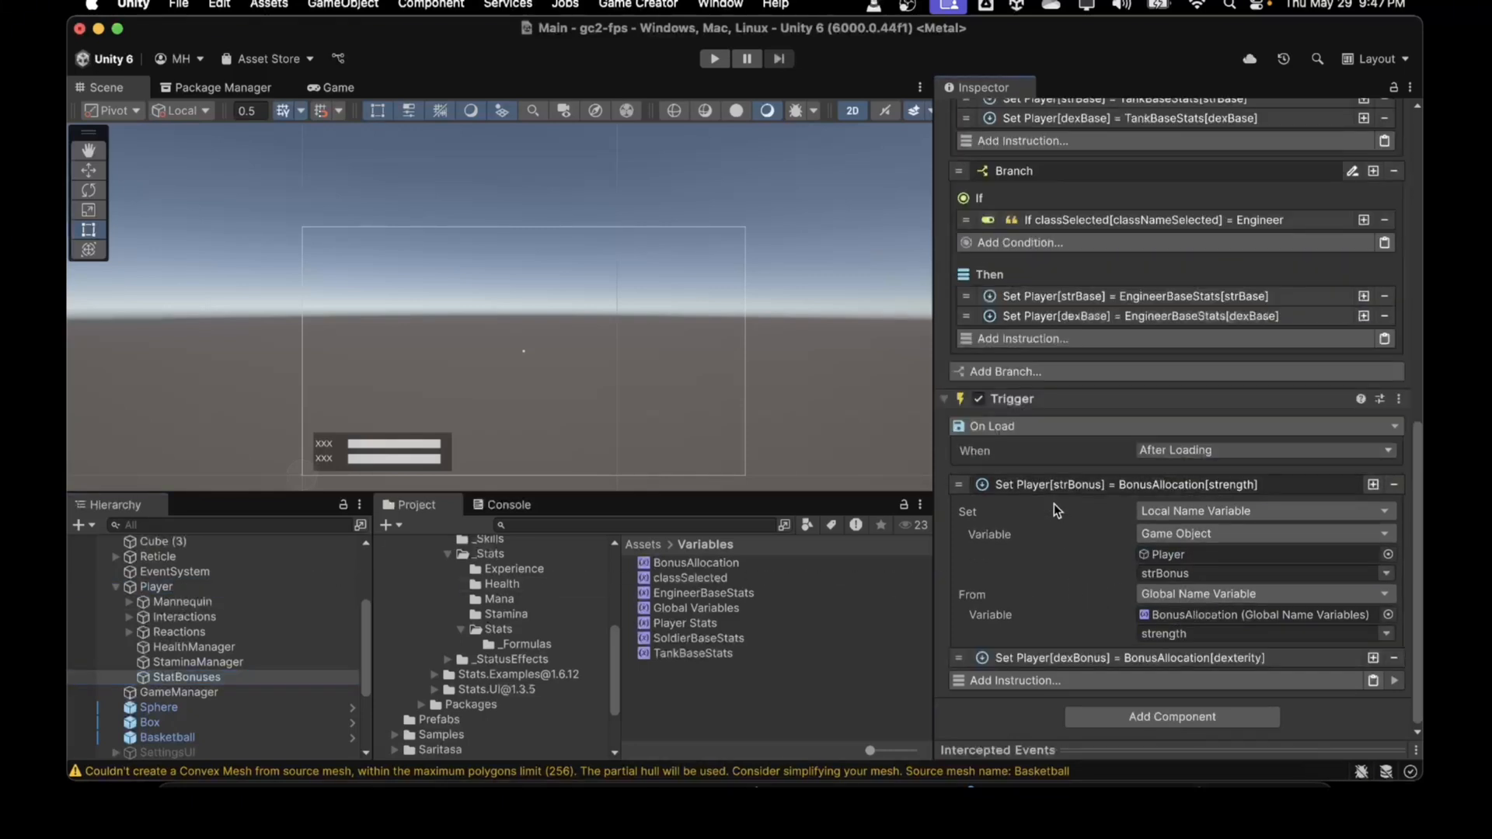
left_click(1056, 482)
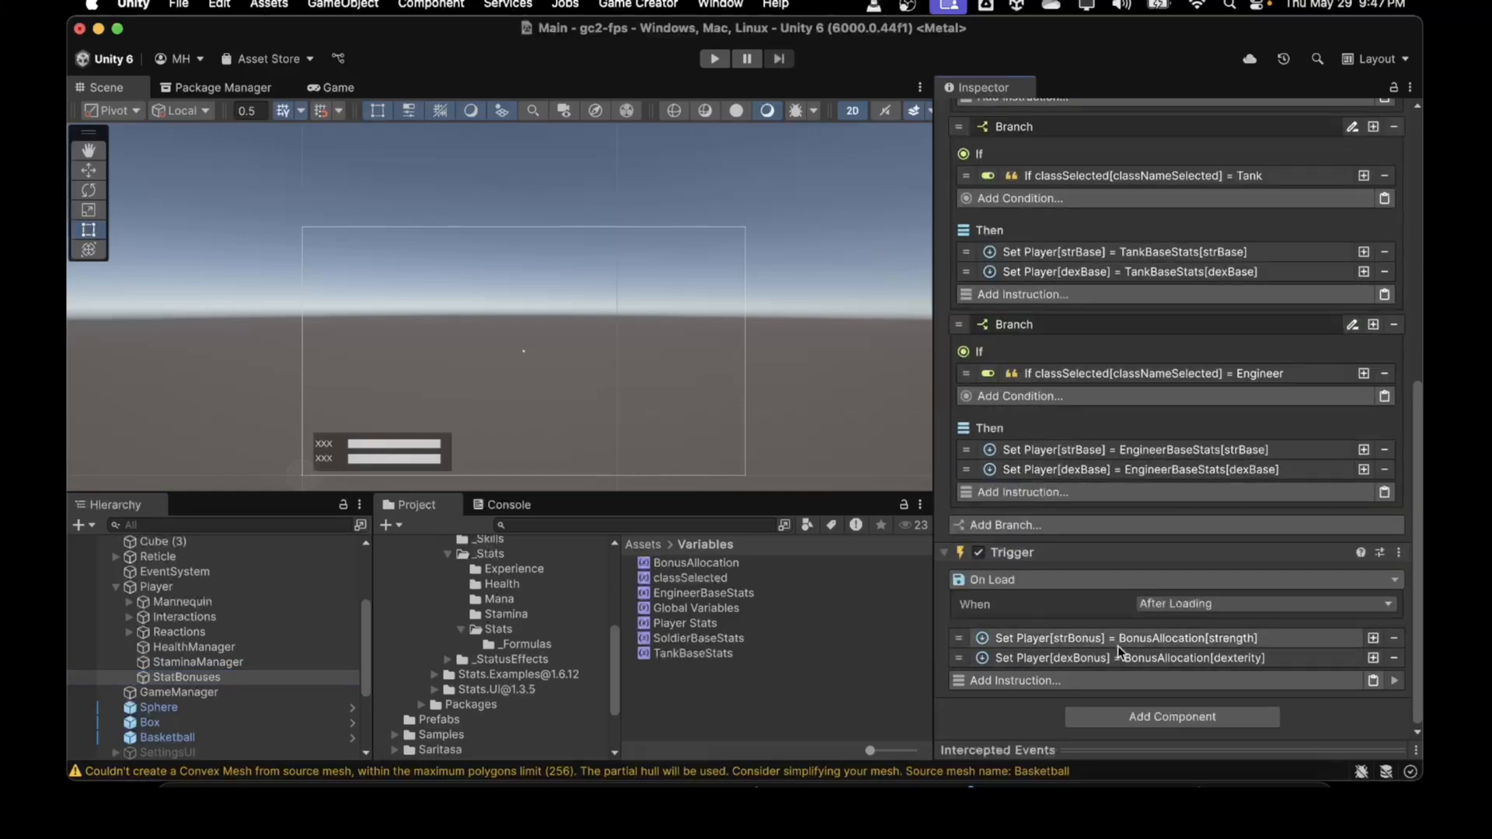
Review the Dexterity_Bonus formula in the Stats folder and the StatBonuses object's On Start, class condition and On Load instructions
scroll(1096, 544, "up", 10)
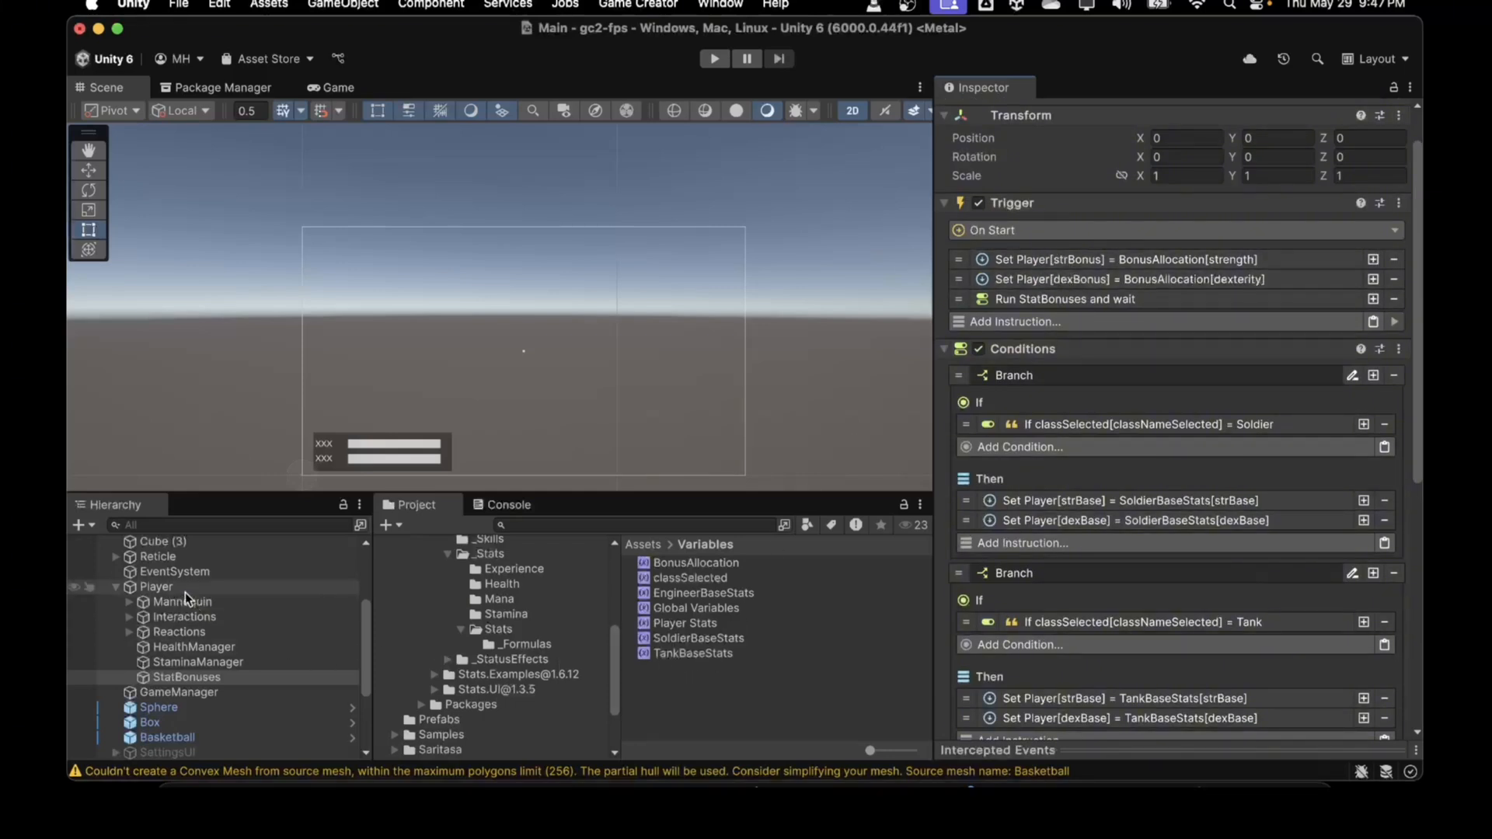
scroll(474, 645, "down", 3)
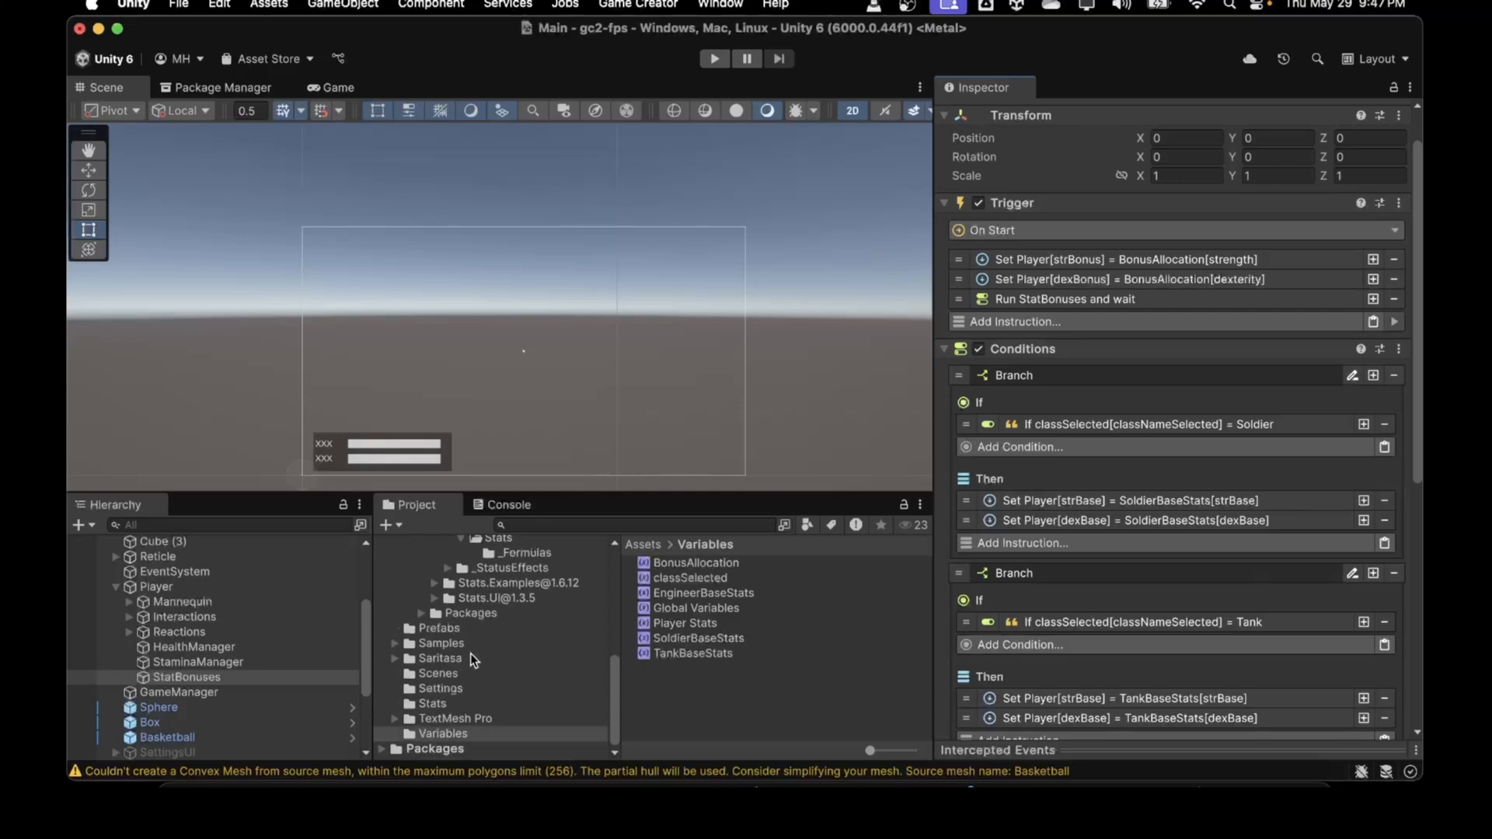
left_click(432, 702)
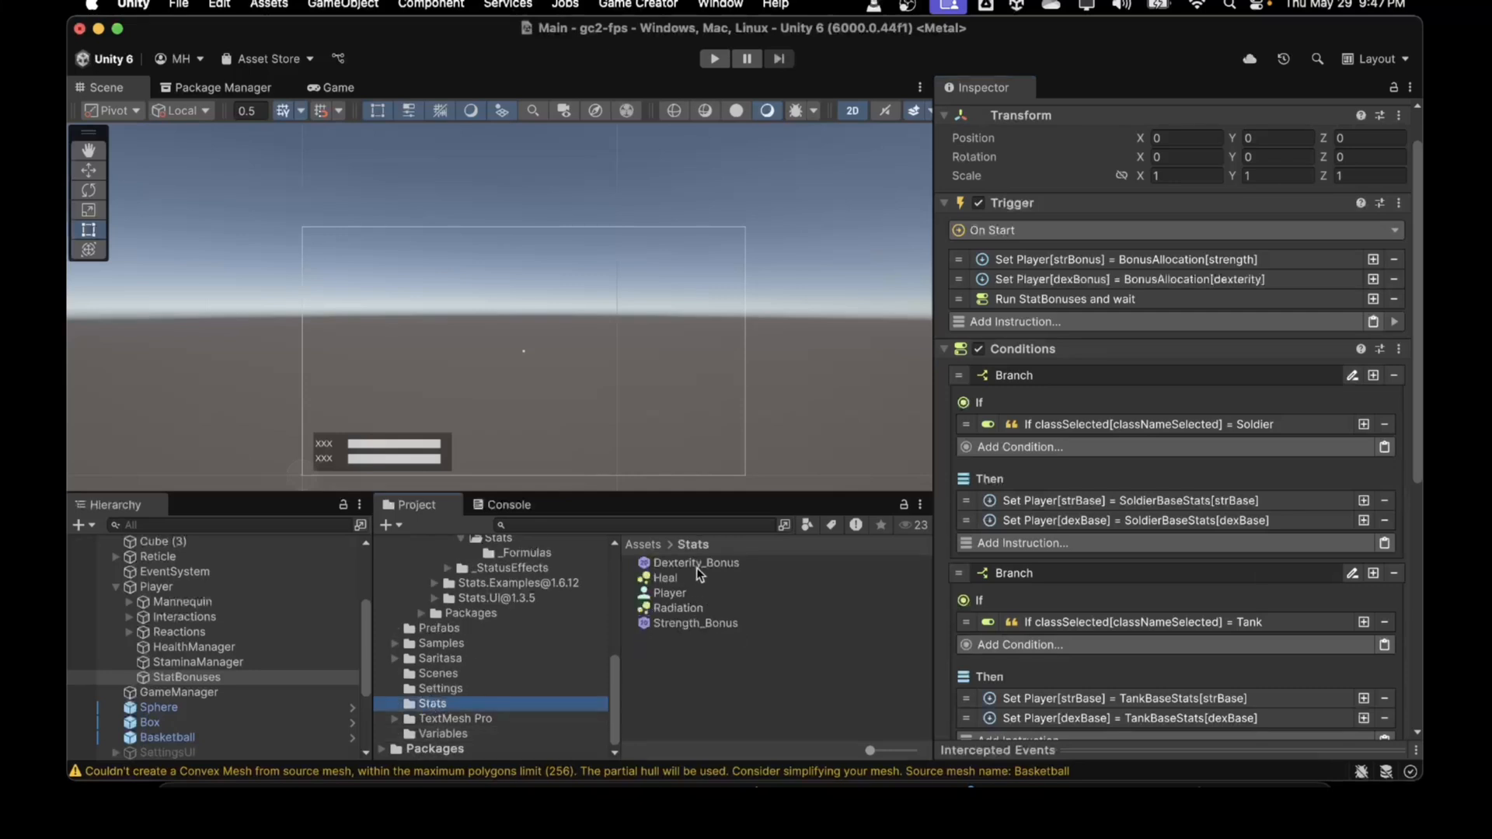
left_click(696, 566)
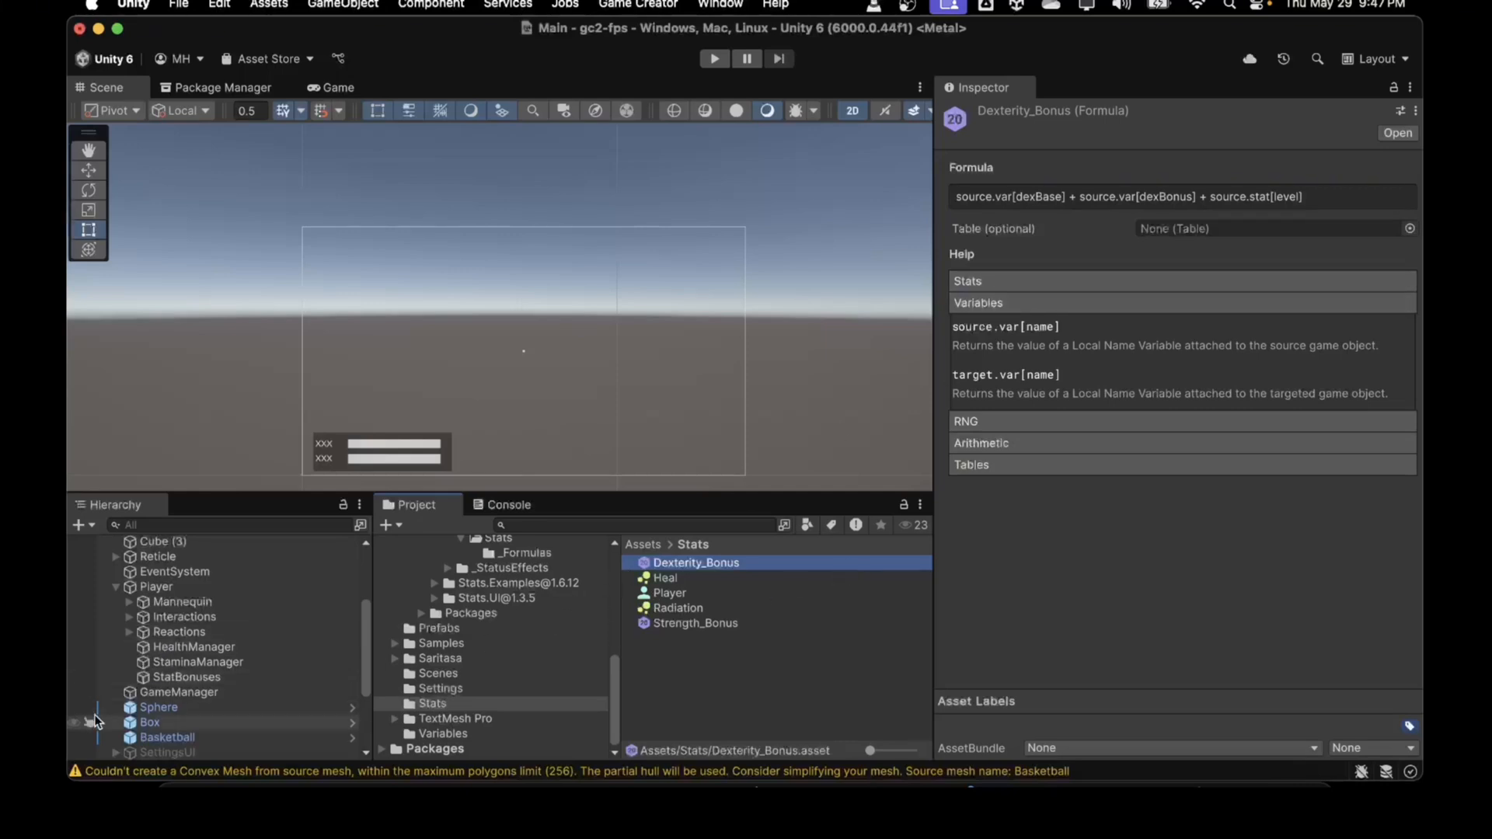
scroll(192, 673, "down", 3)
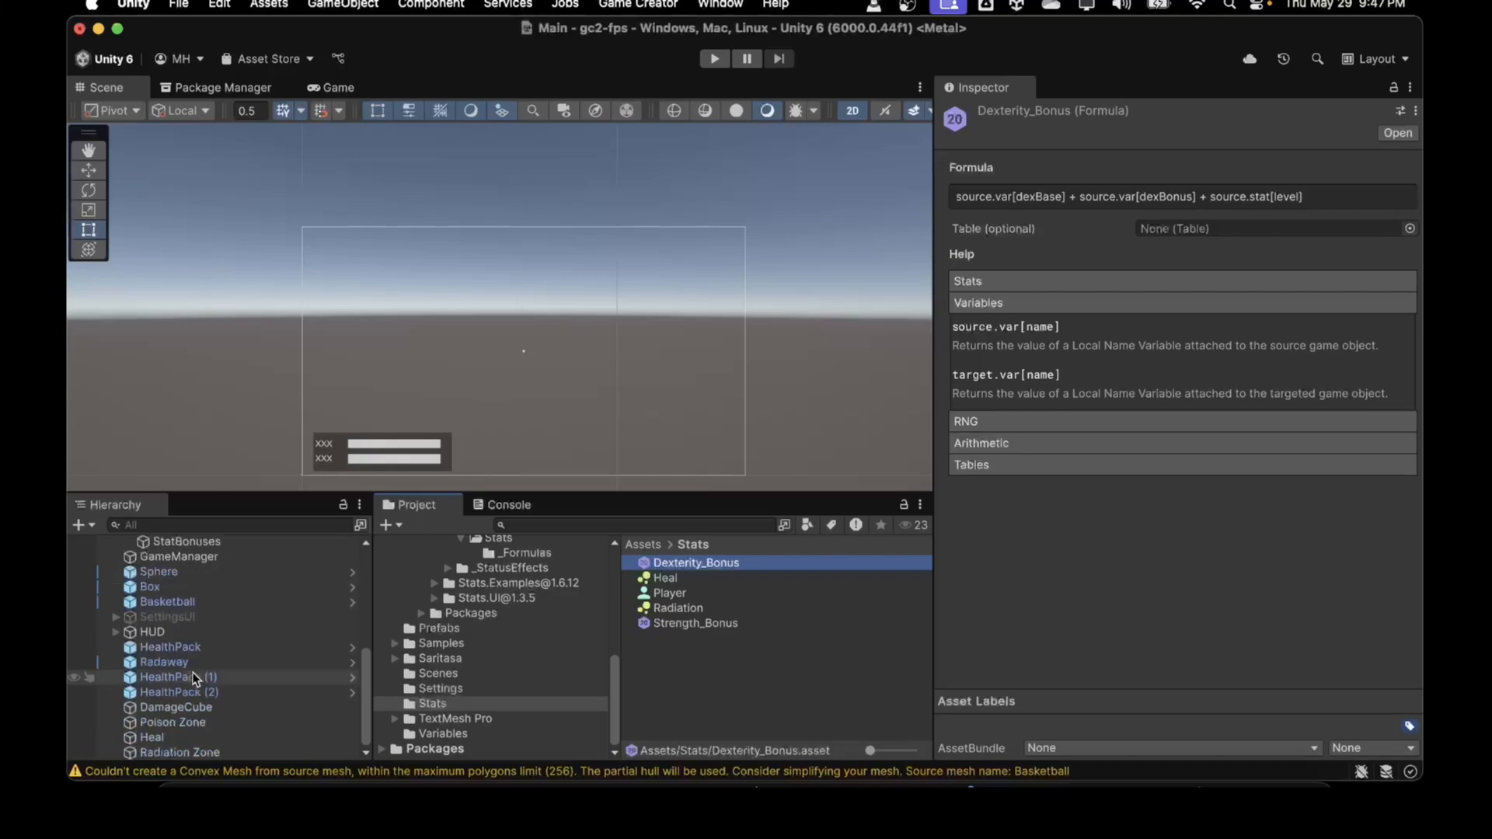
left_click(187, 541)
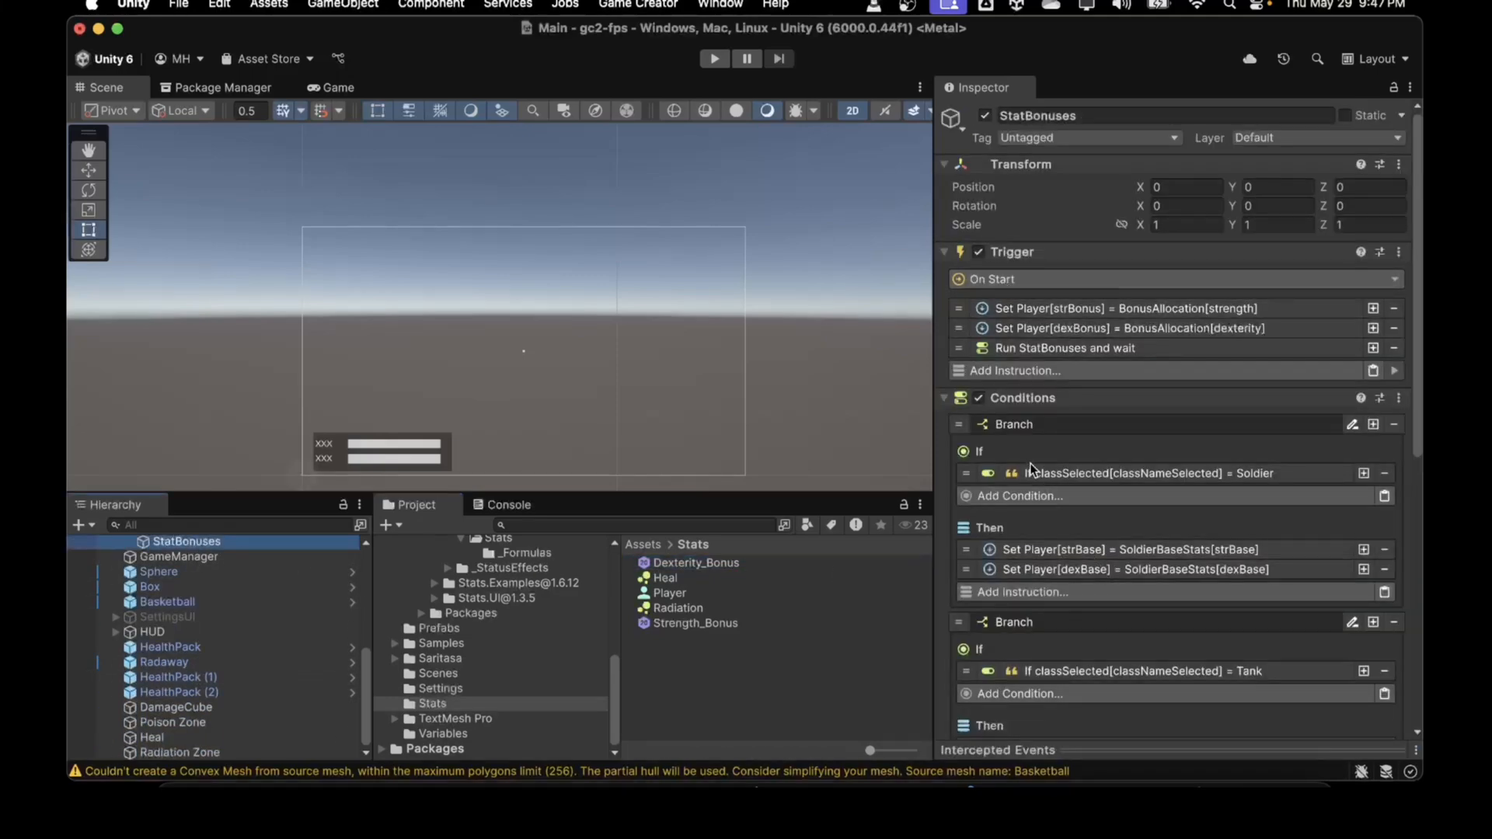
scroll(1032, 471, "down", 10)
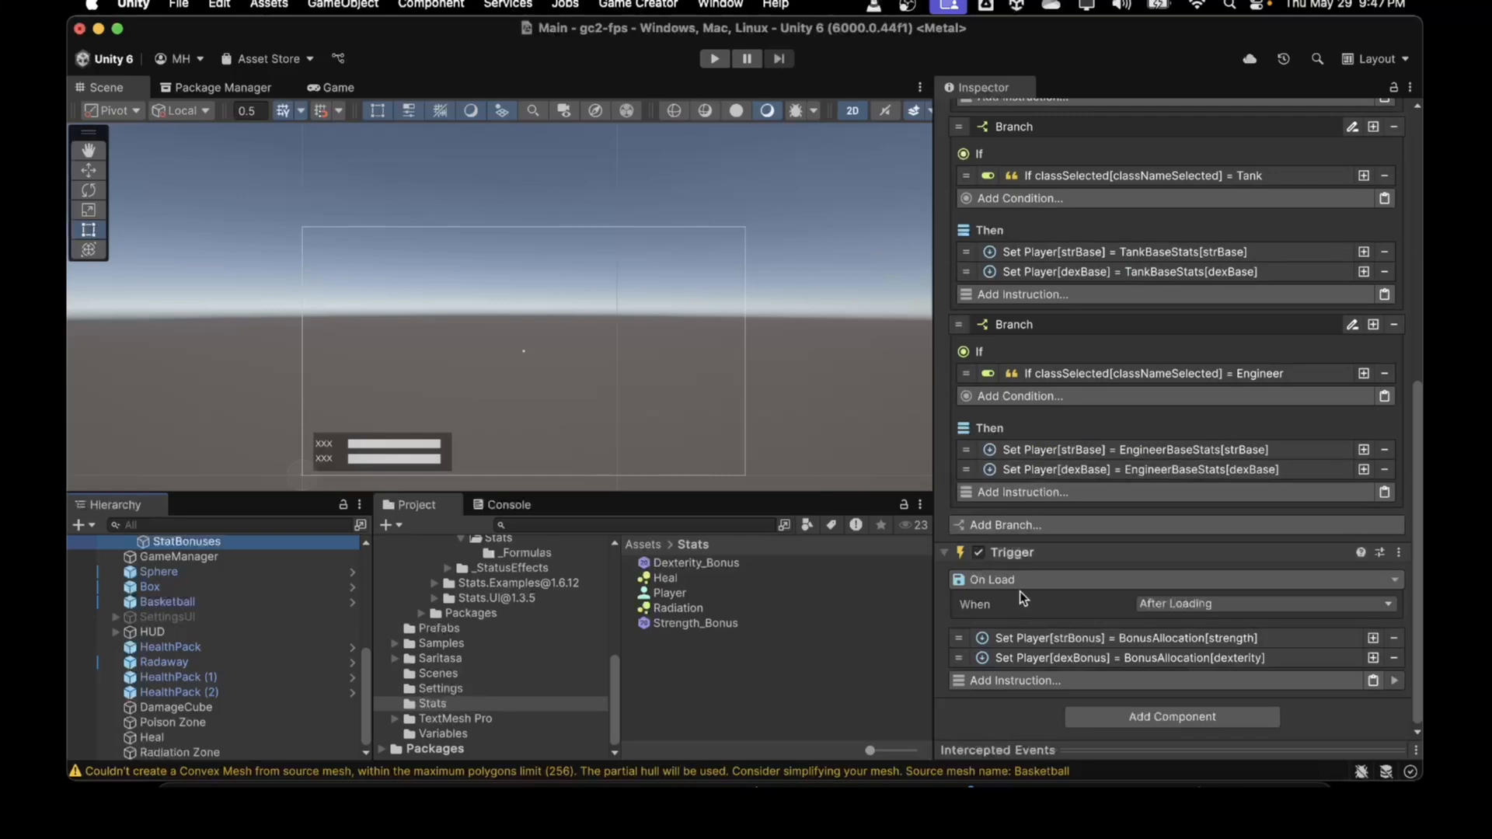
scroll(1037, 548, "up", 10)
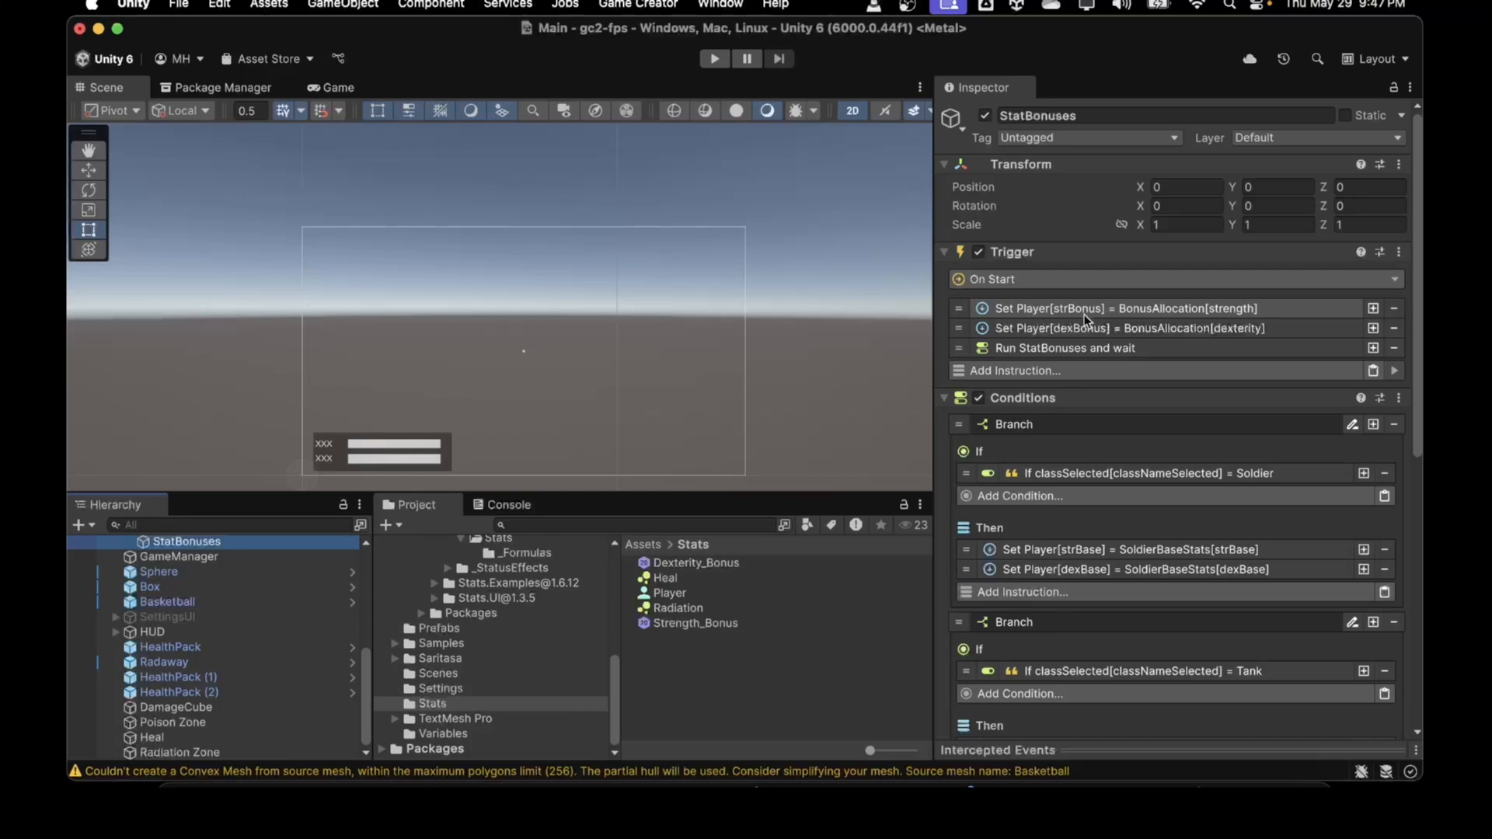
scroll(1116, 366, "down", 10)
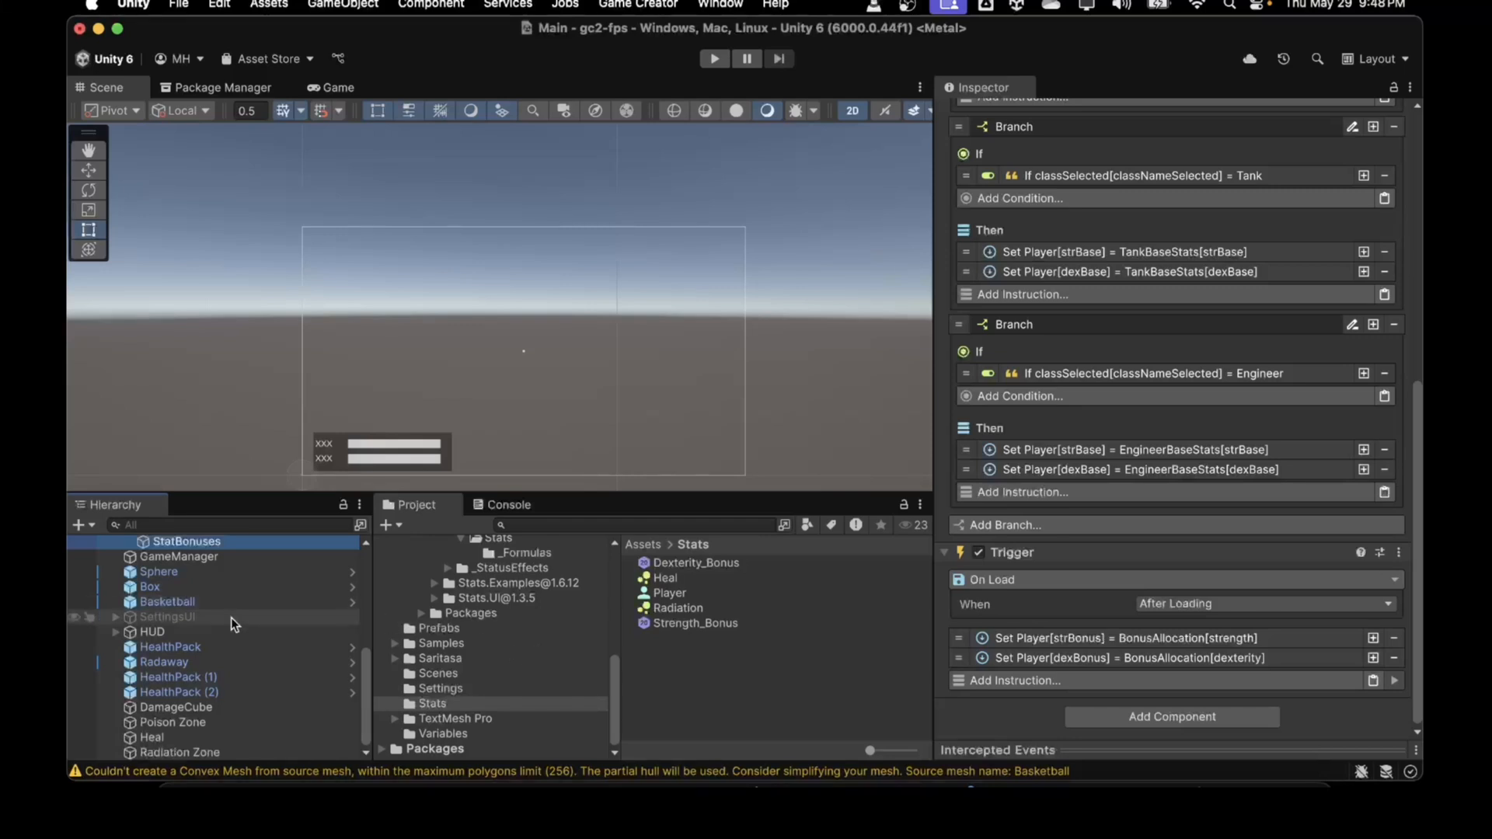
Save the Main scene with its updated StatBonuses triggers
scroll(232, 618, "up", 10)
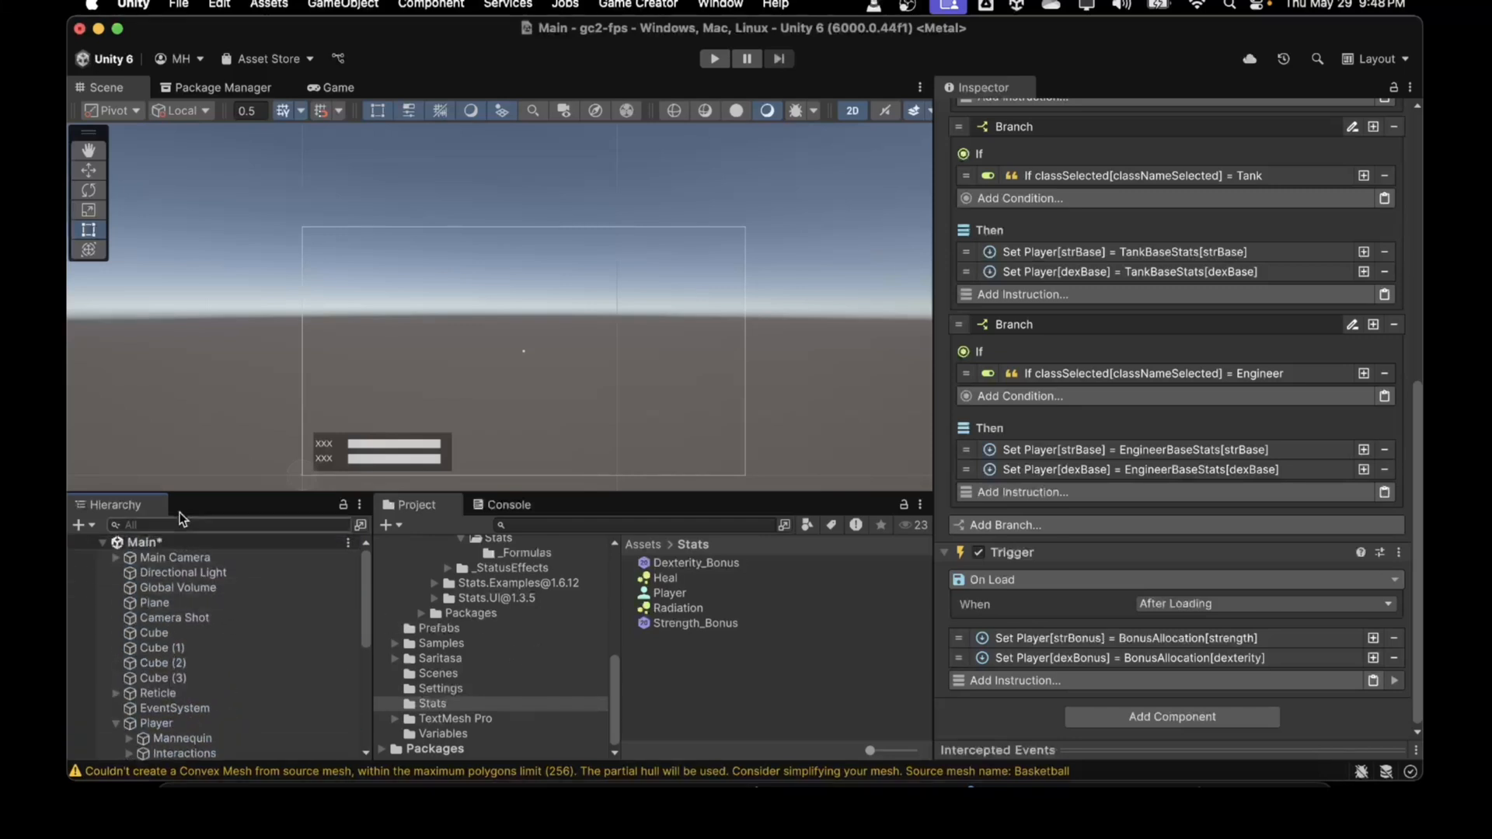
left_click(179, 6)
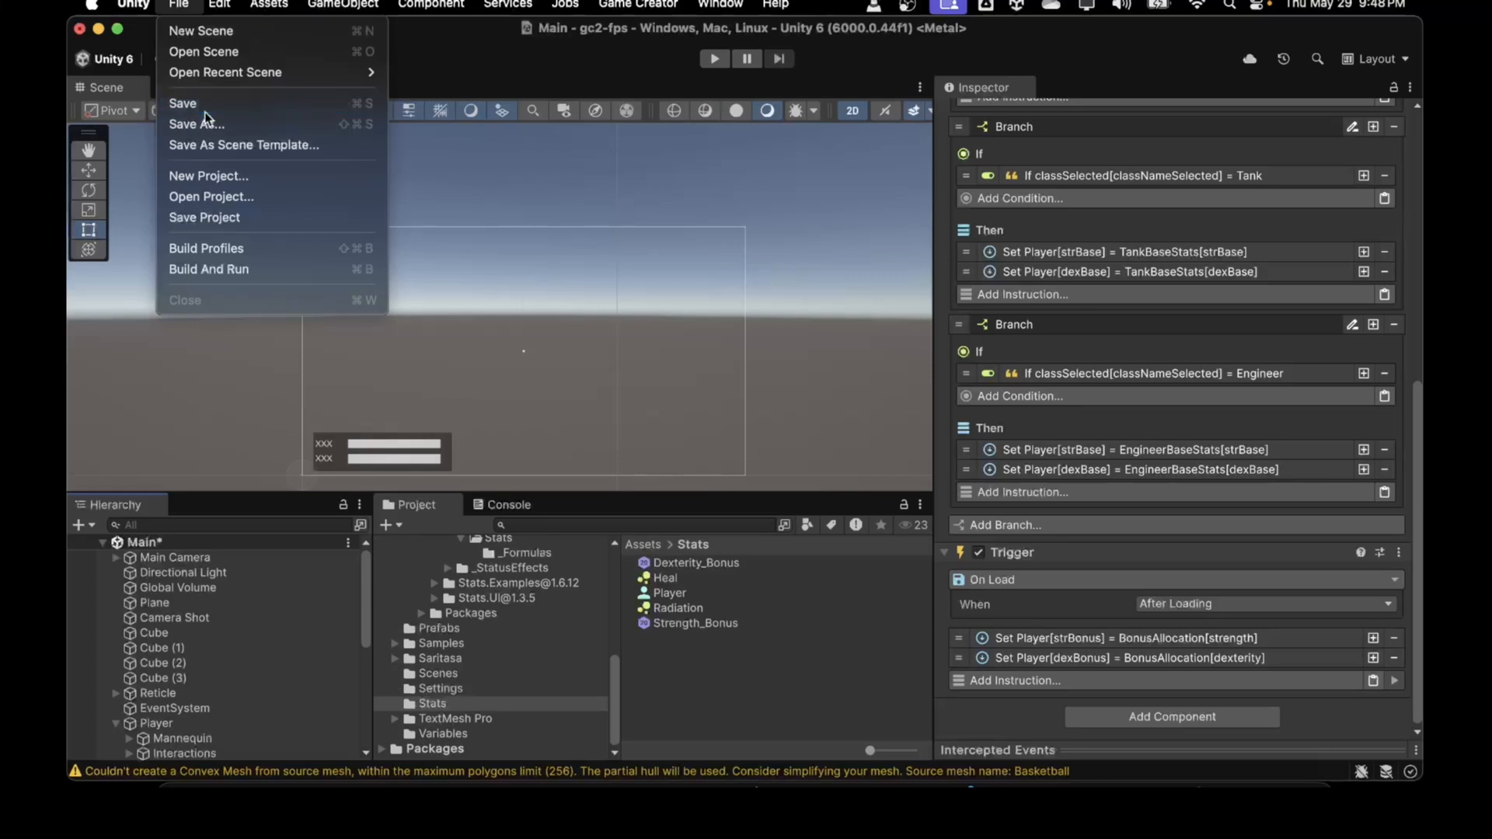
left_click(198, 106)
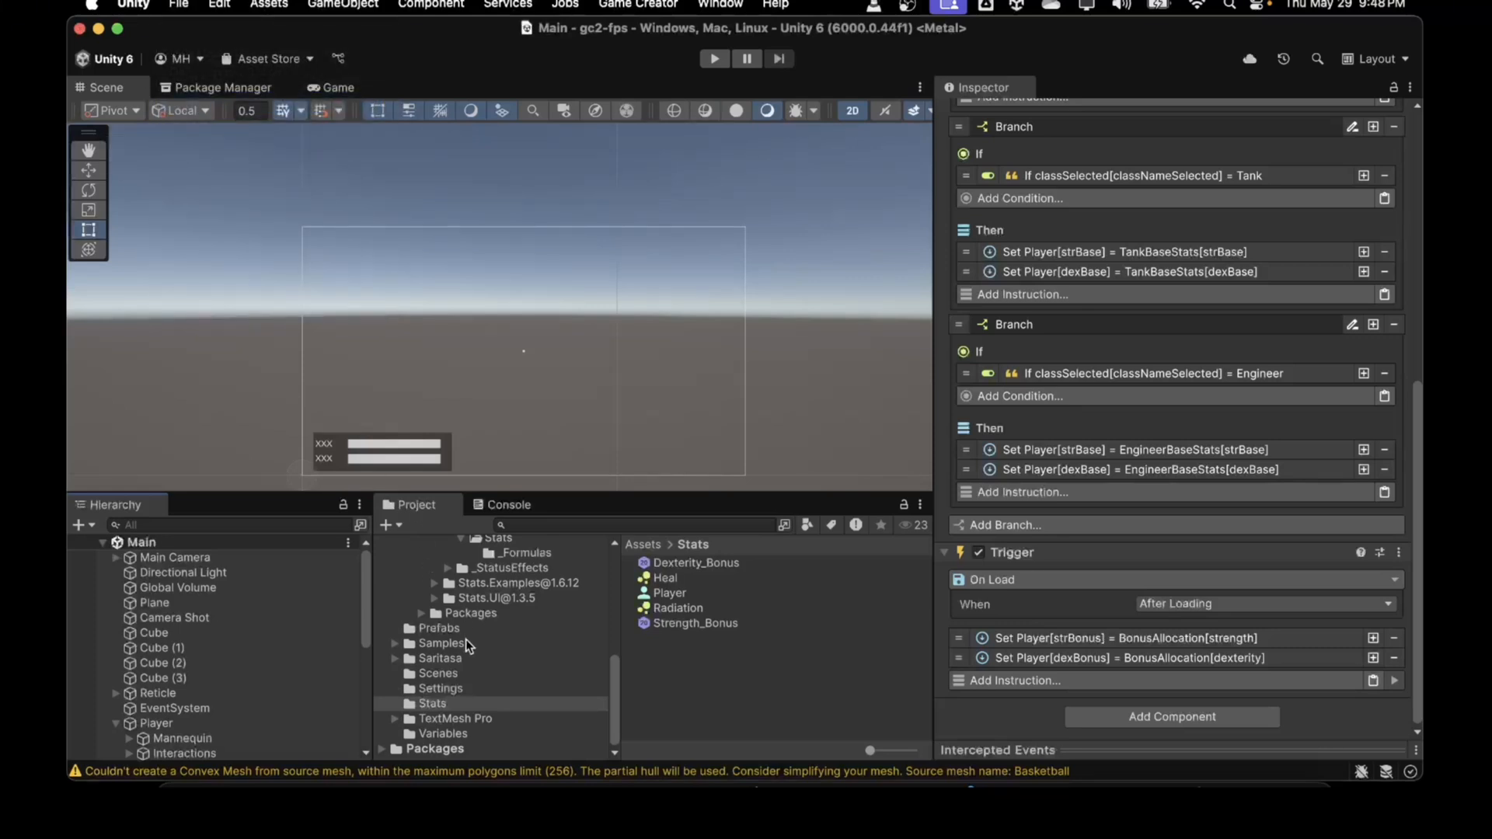
Open the CharacterSelection scene from the Scenes folder, run it in Play mode and continue the saved game
left_click(459, 673)
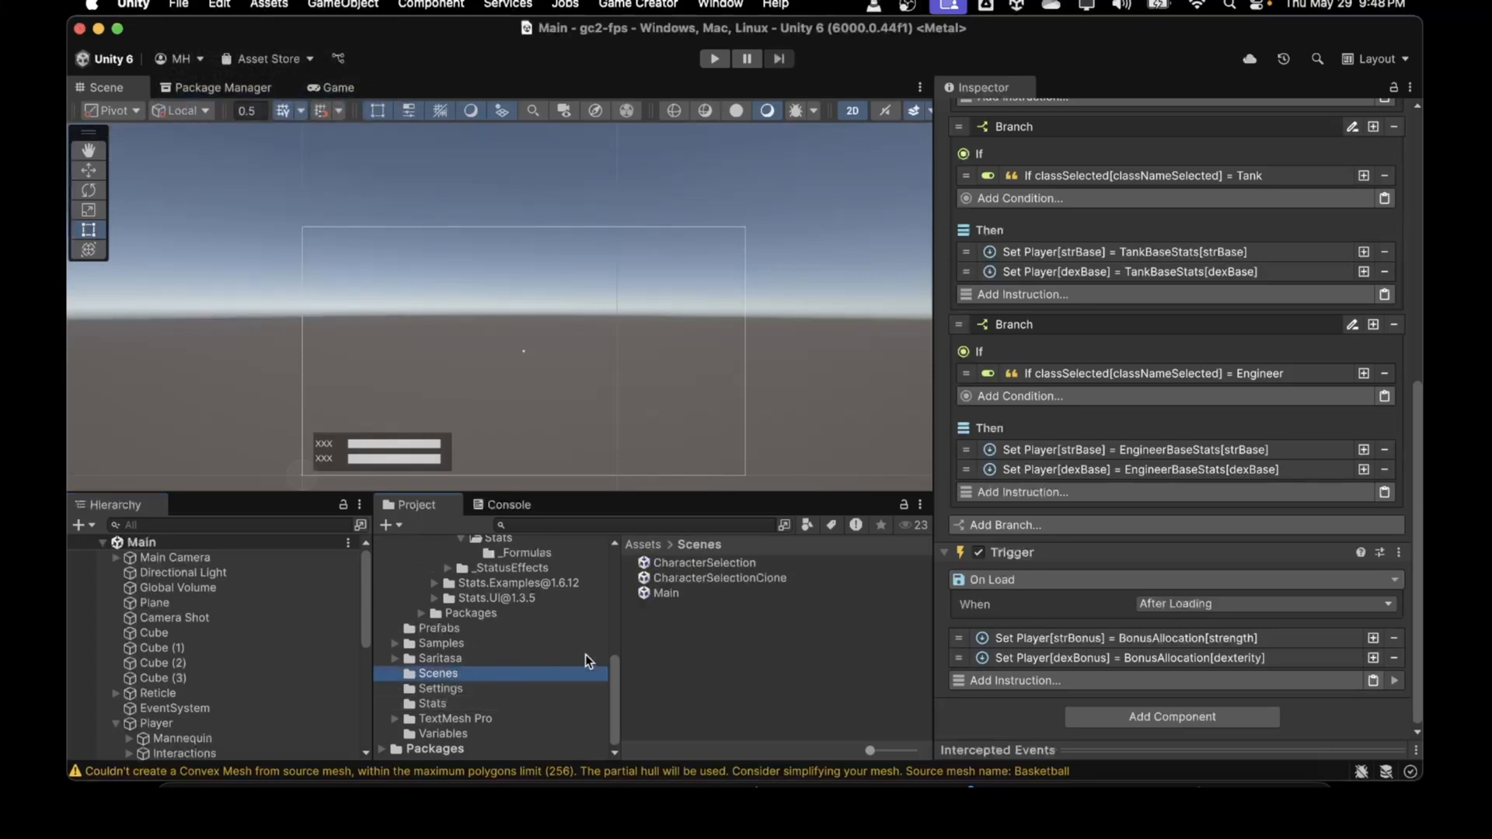
double_click(668, 563)
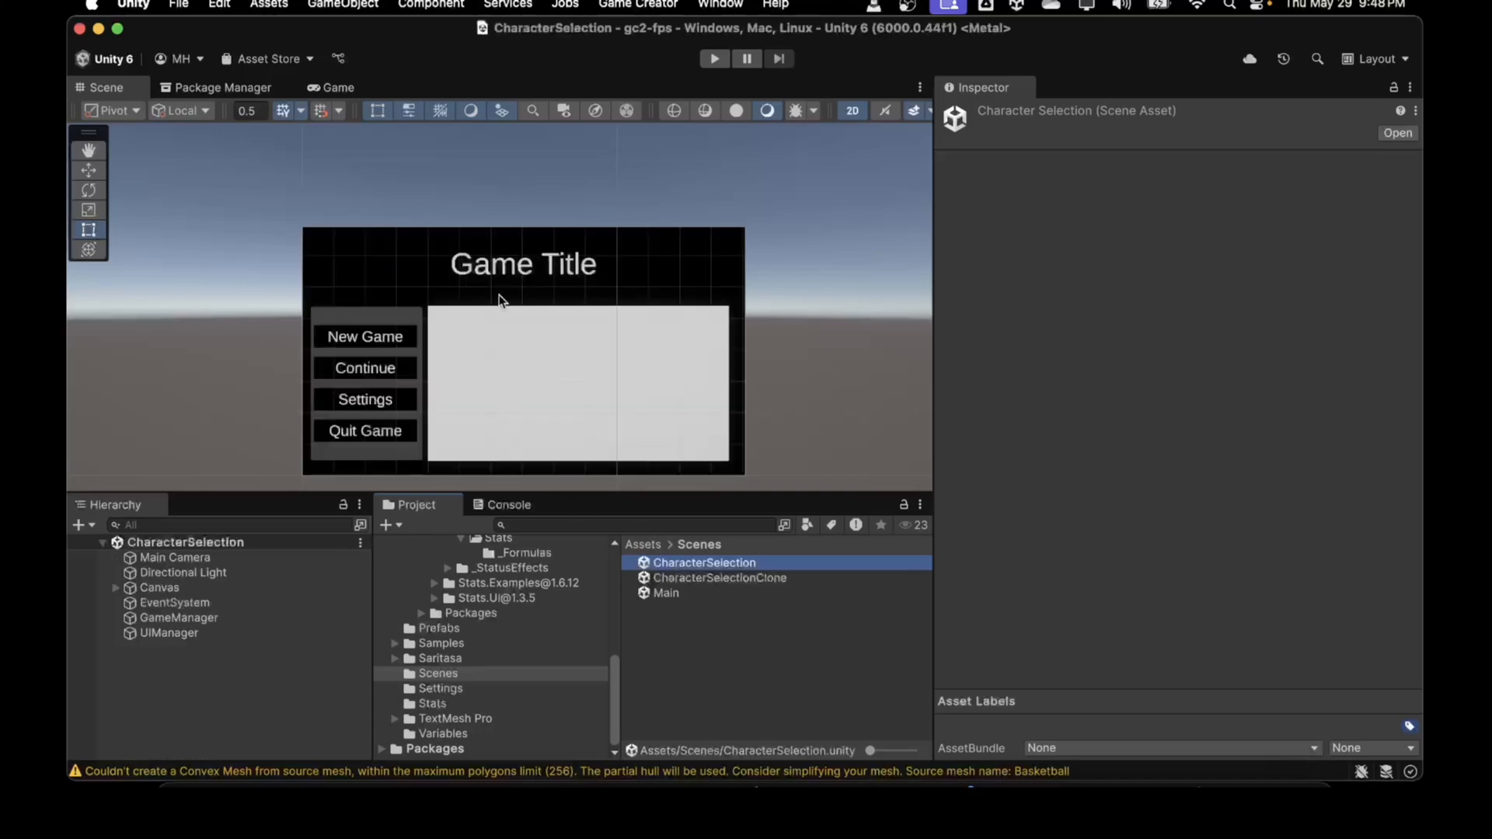
left_click(715, 59)
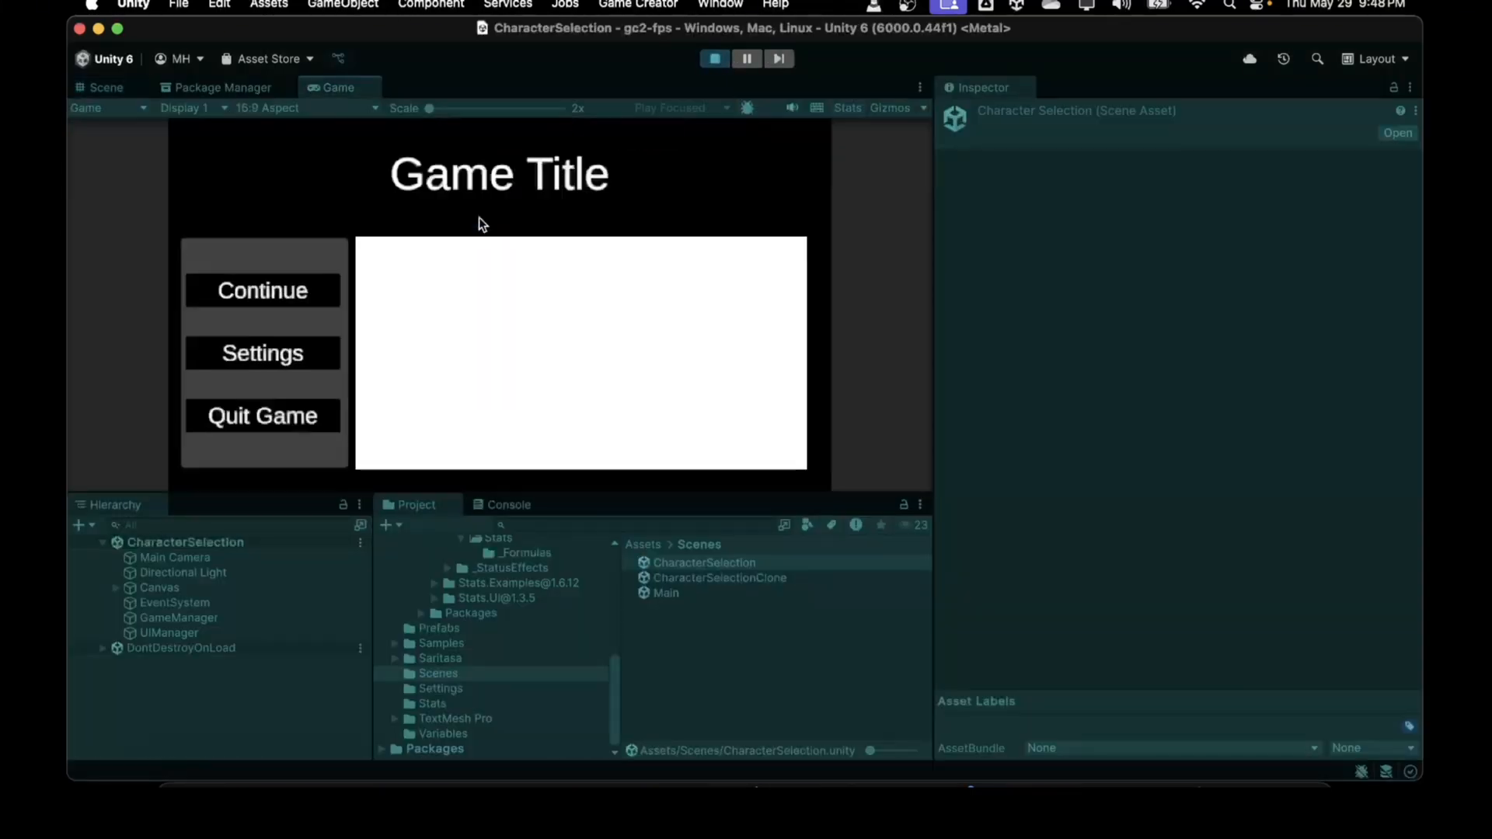
left_click(261, 296)
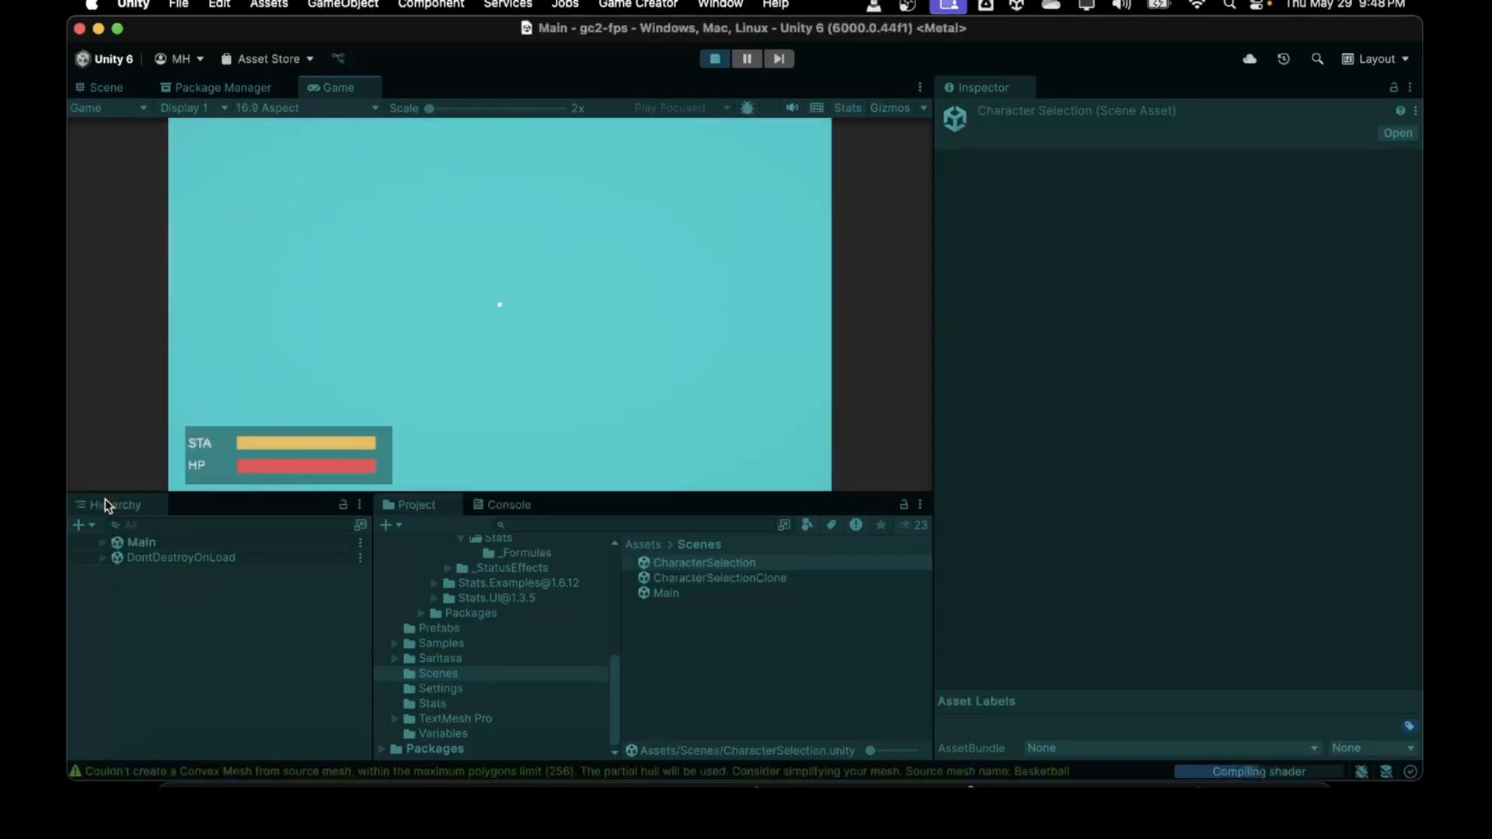
Select Player in the running Main scene, widen the Inspector and check the strength and dexterity stats in its Traits
left_click(102, 542)
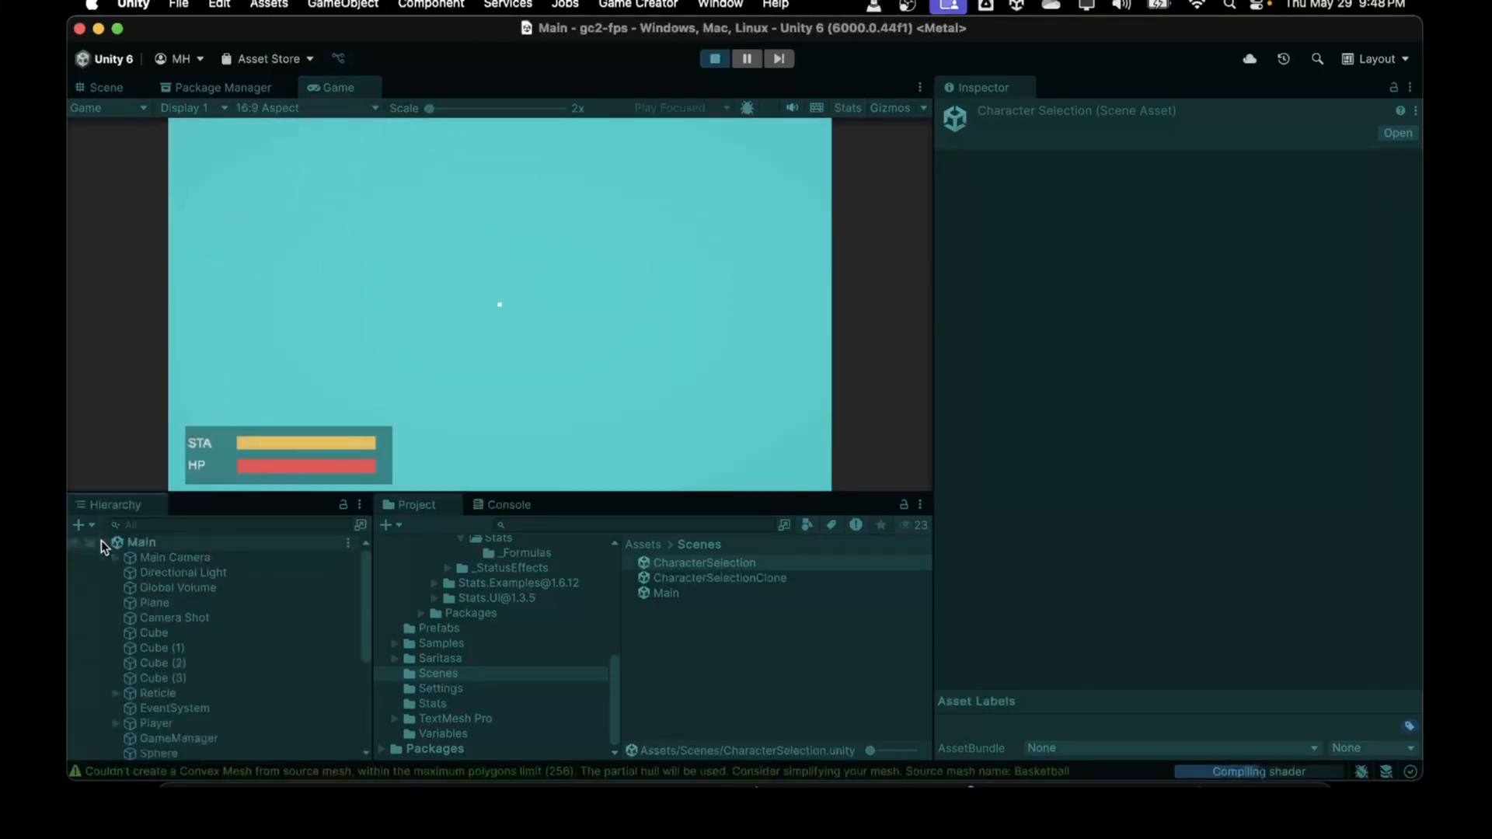
scroll(208, 664, "down", 5)
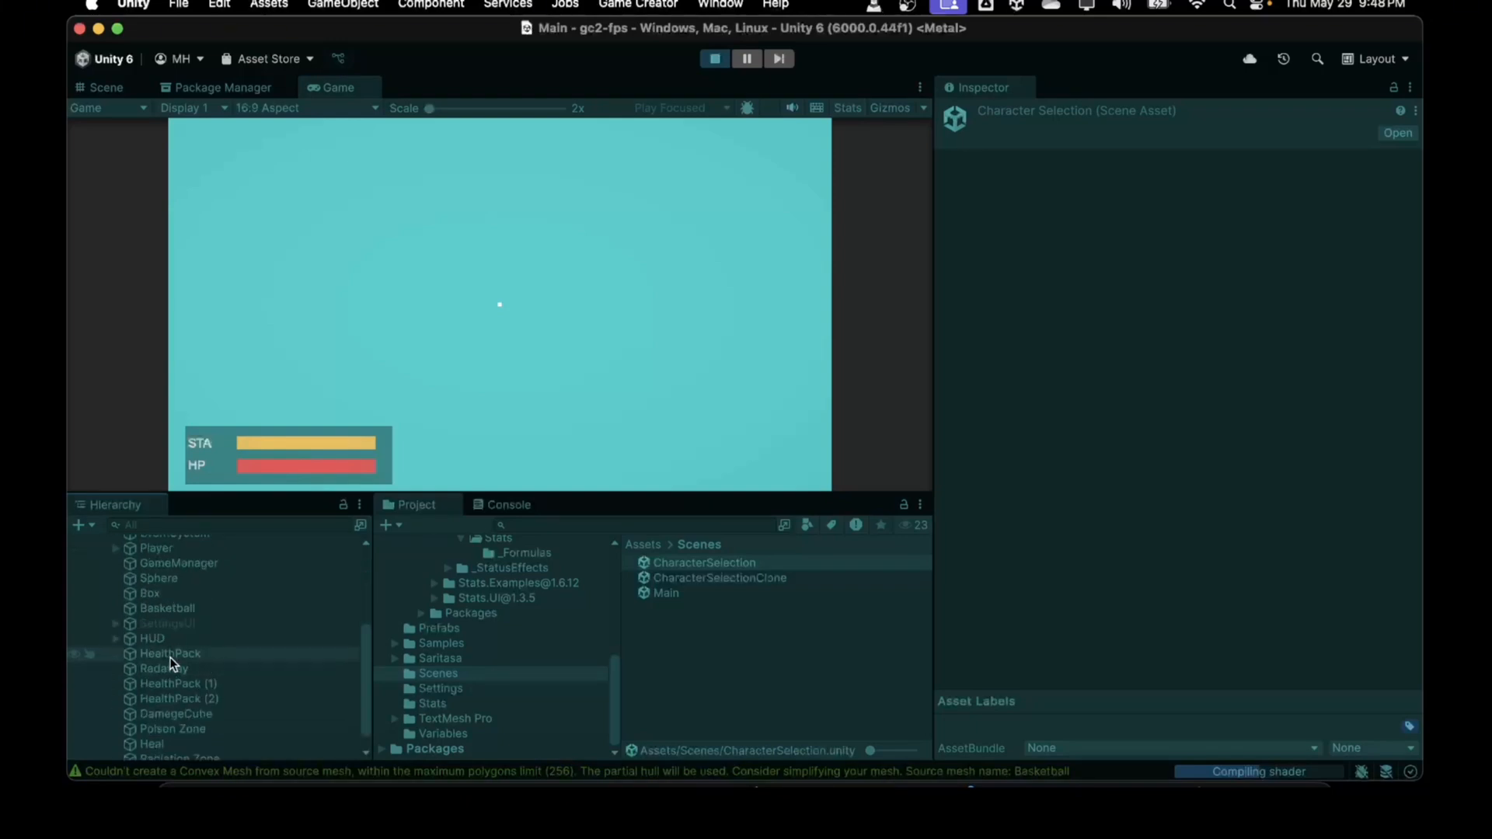
left_click(168, 548)
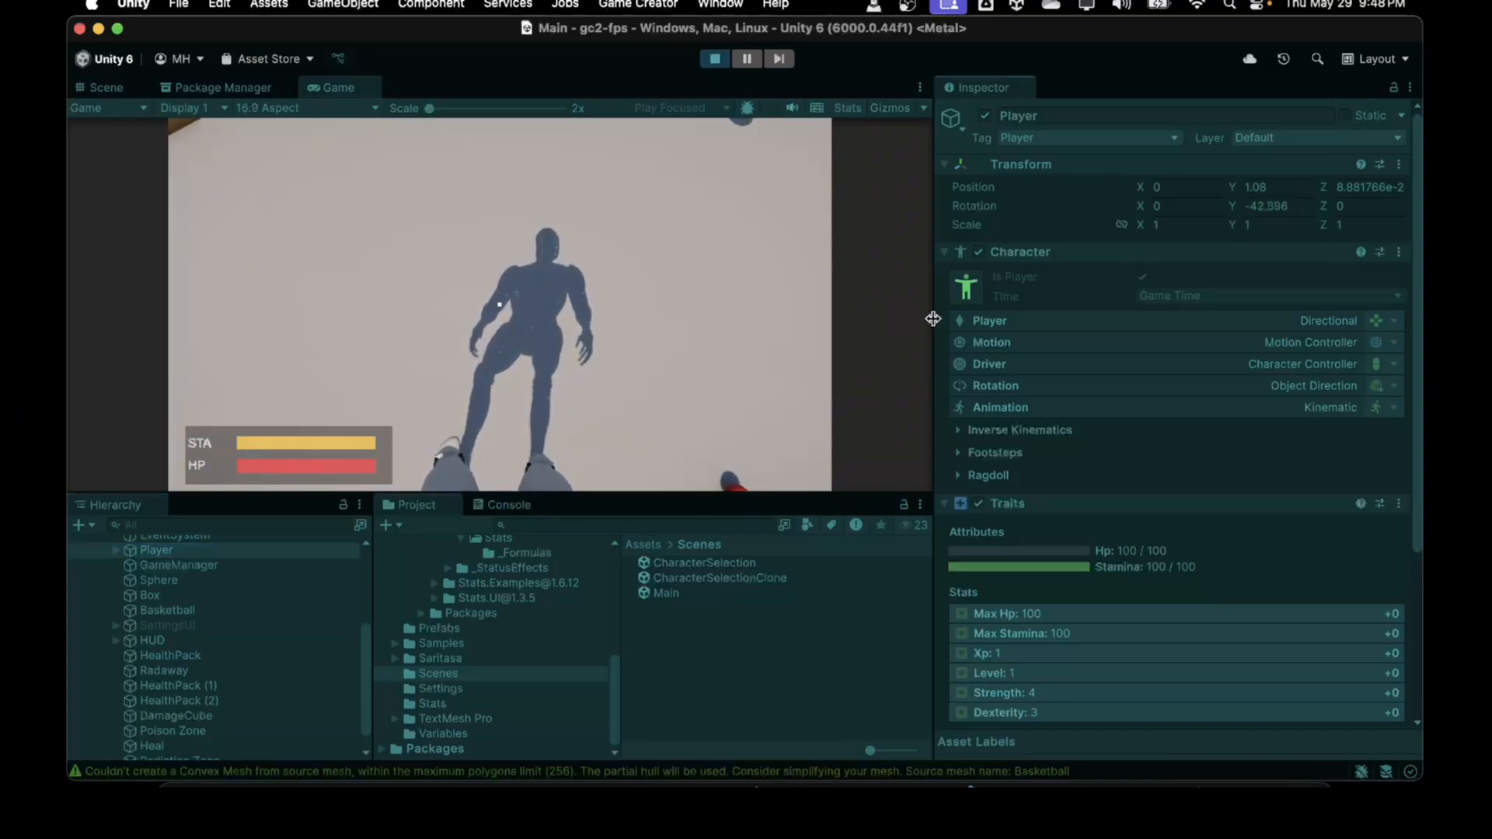
left_click_drag(934, 320, 856, 320)
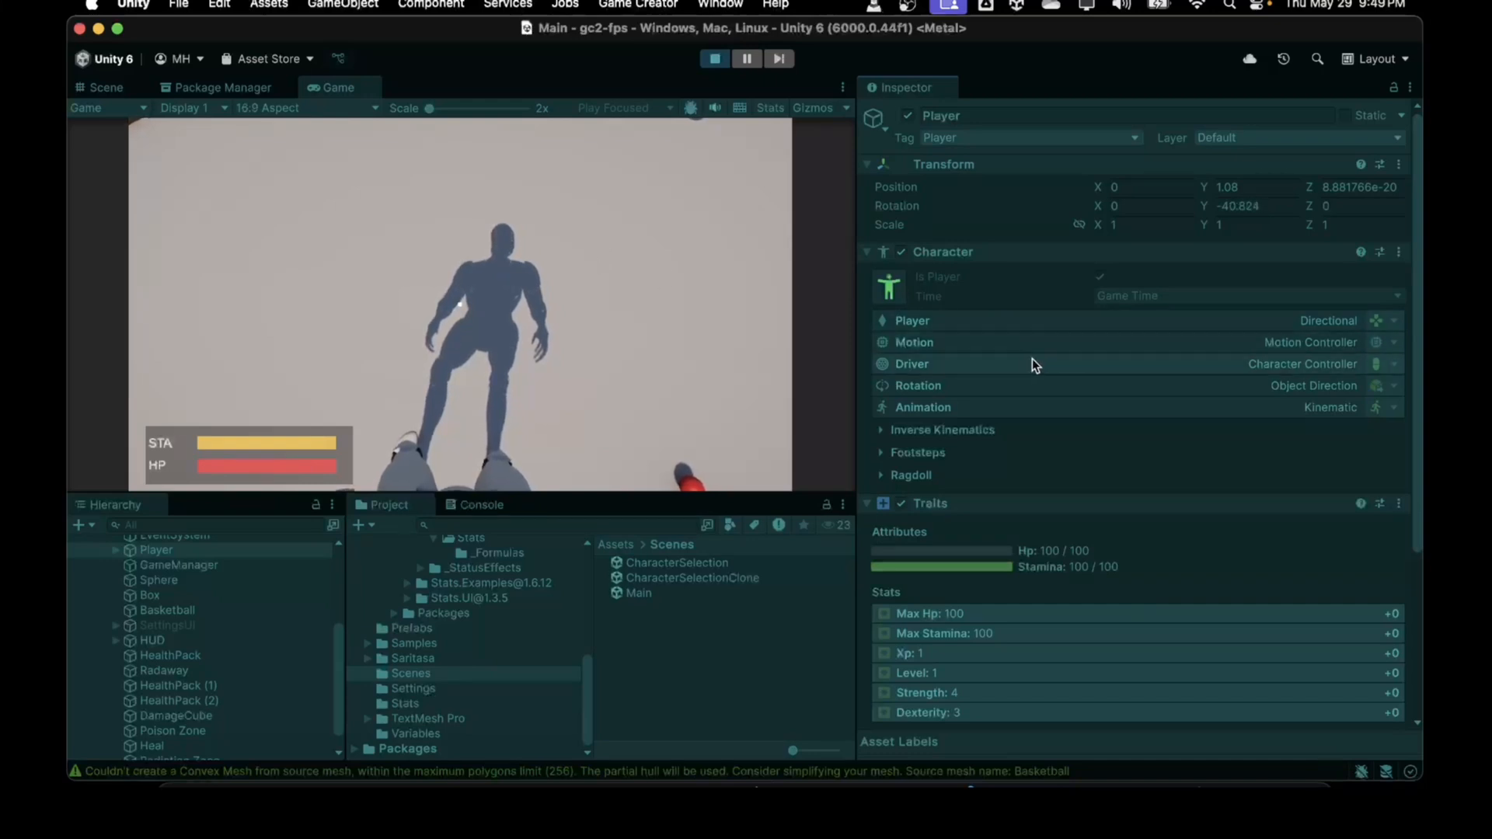
scroll(1032, 358, "down", 5)
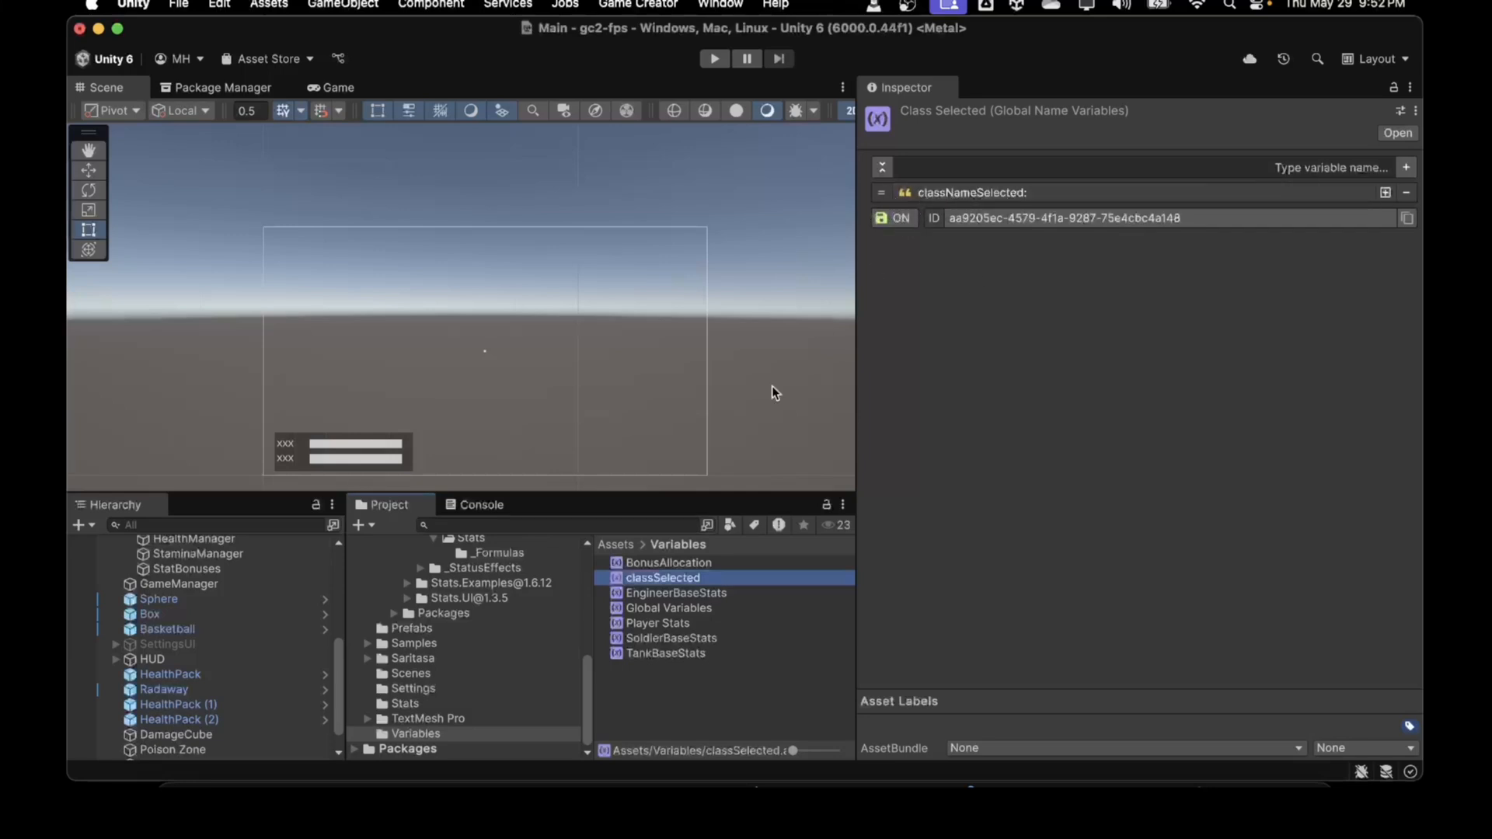
Compare the StatBonuses object's On Start instructions with those of its On Load trigger
scroll(167, 614, "up", 3)
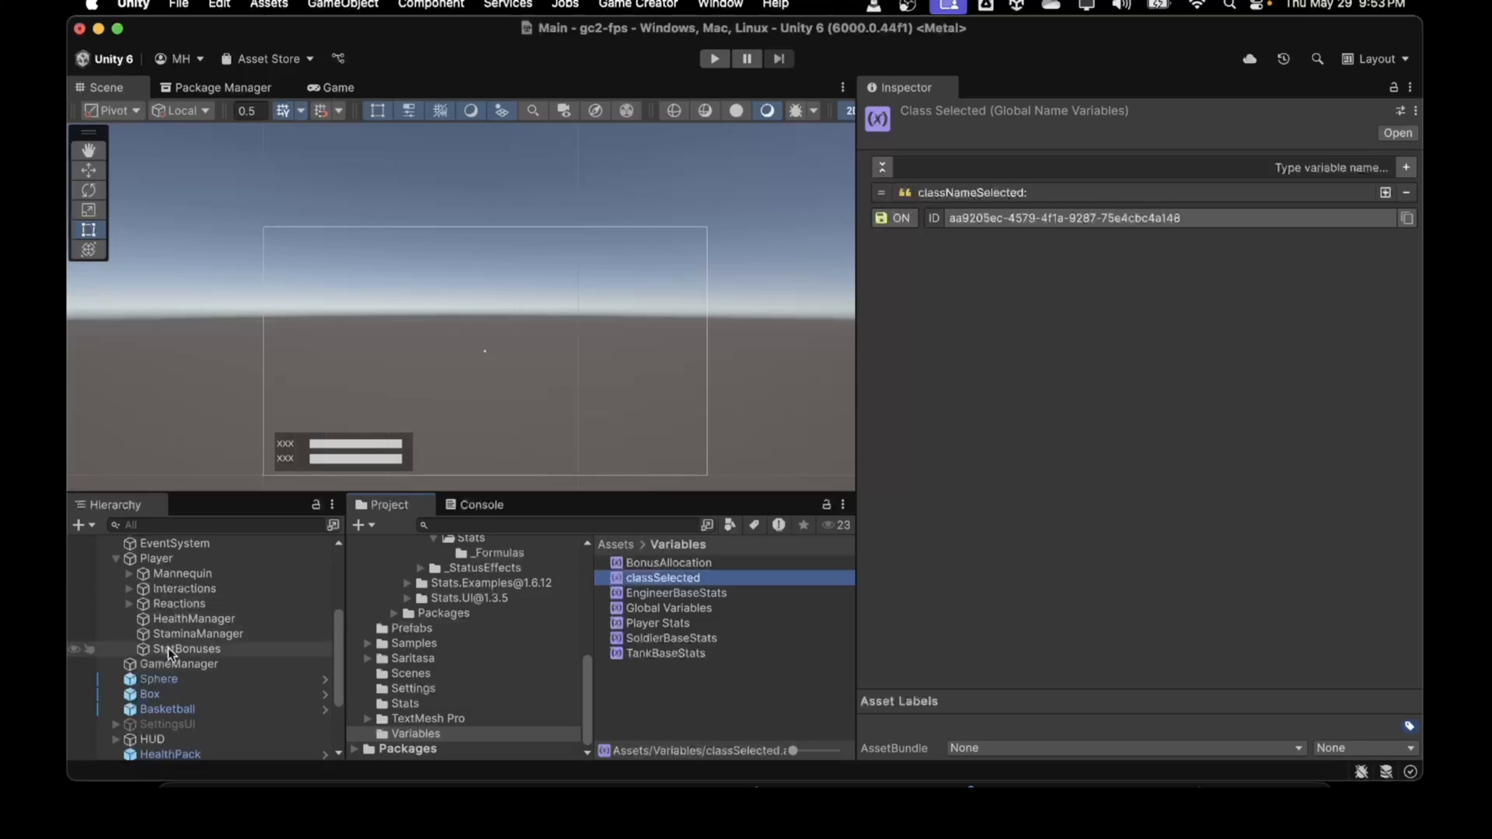
left_click(279, 649)
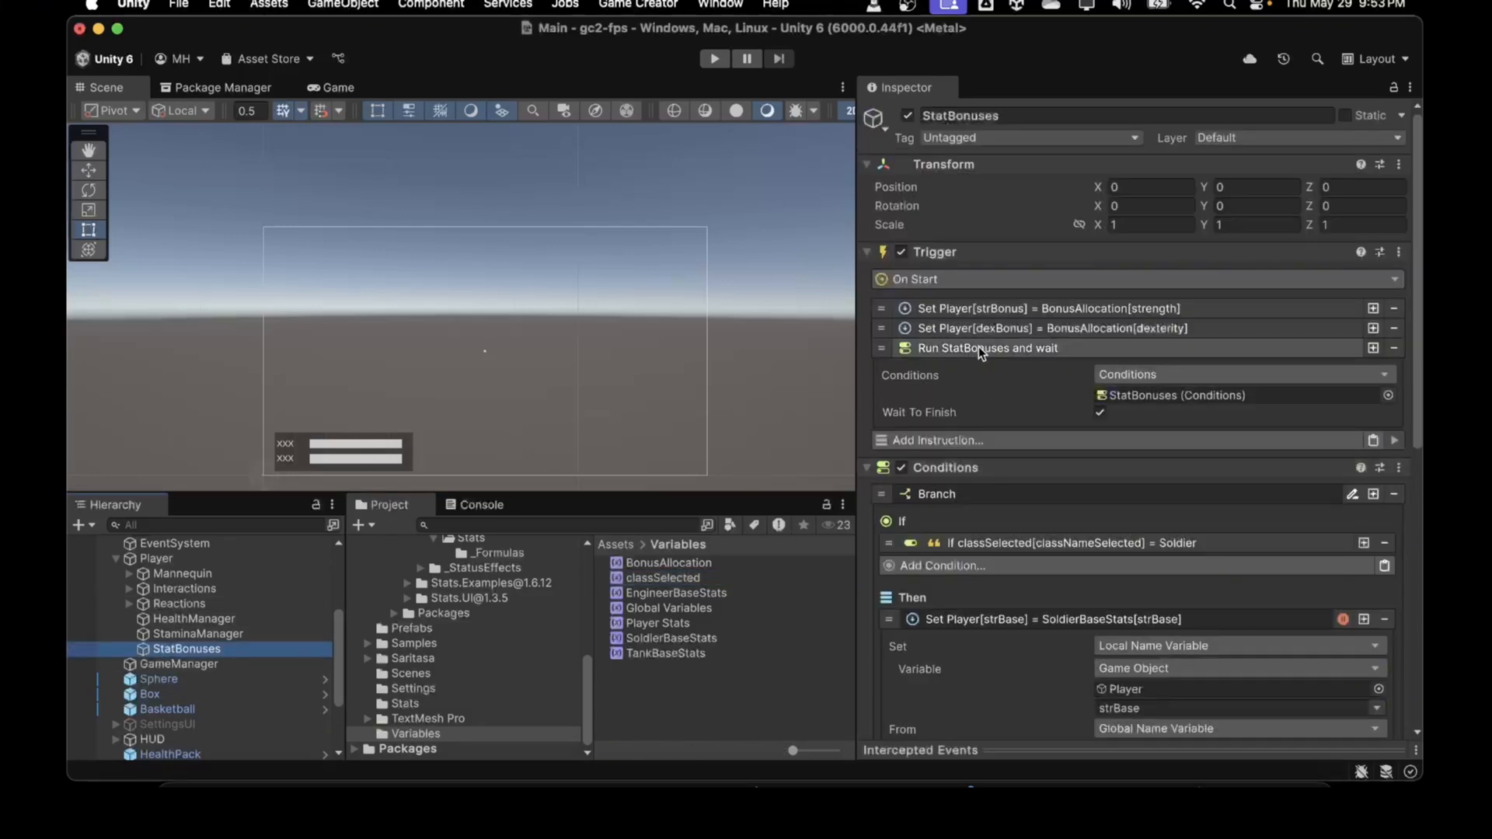
scroll(1010, 438, "down", 3)
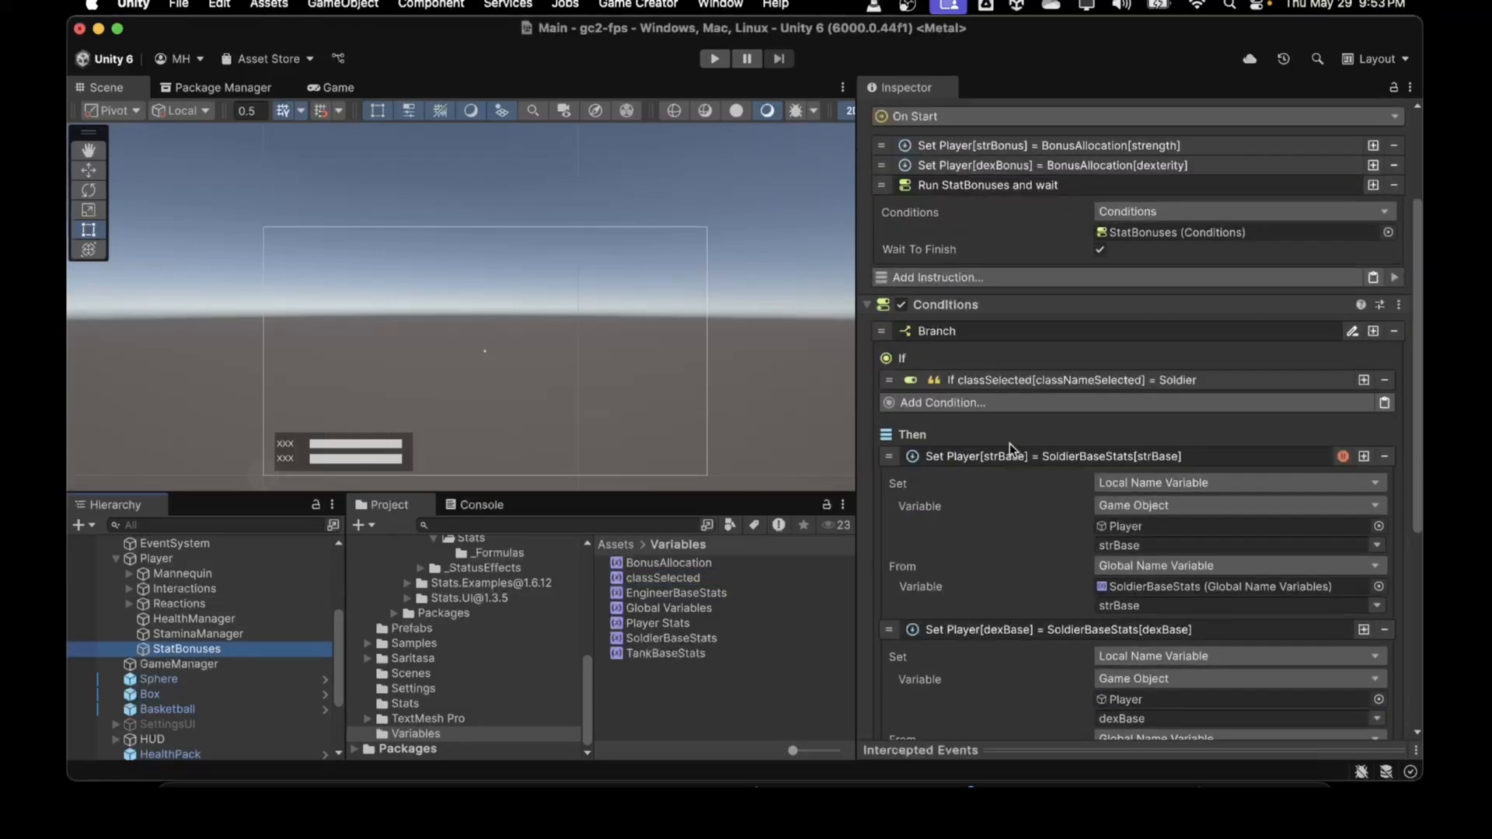
scroll(994, 358, "up", 1)
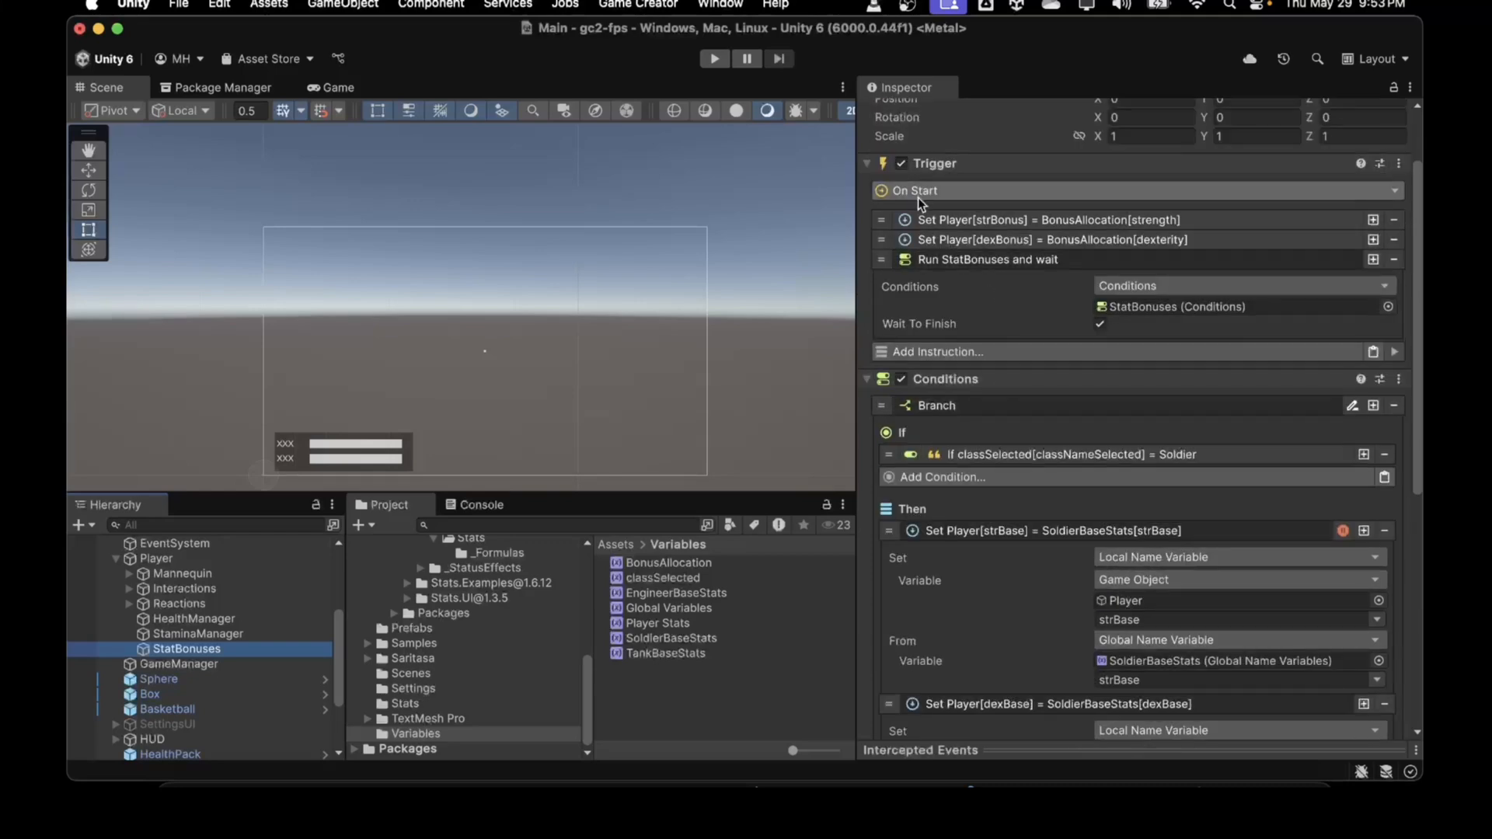
scroll(968, 417, "down", 3)
scroll(969, 417, "down", 4)
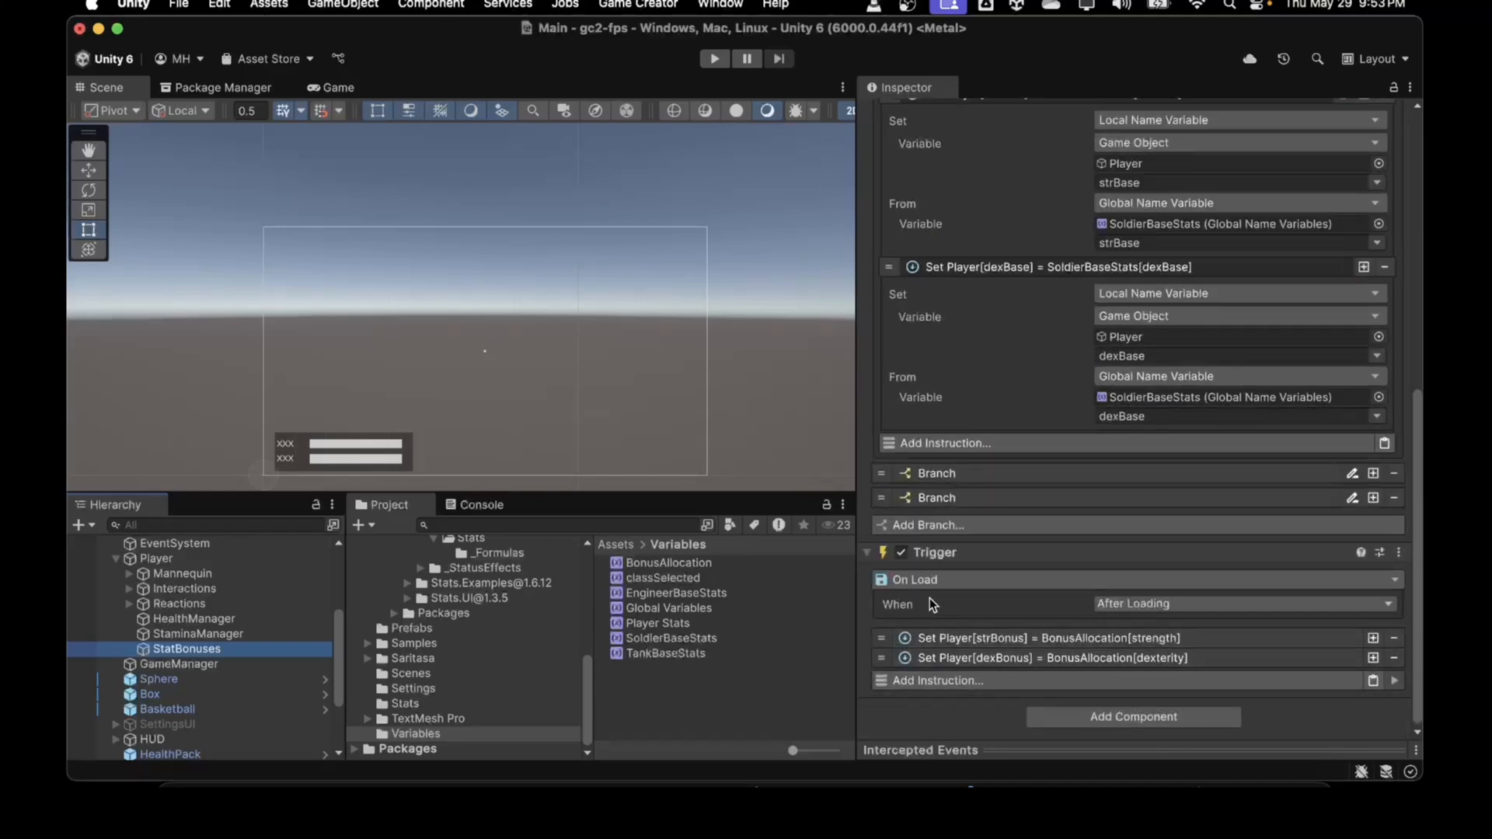
scroll(982, 575, "up", 7)
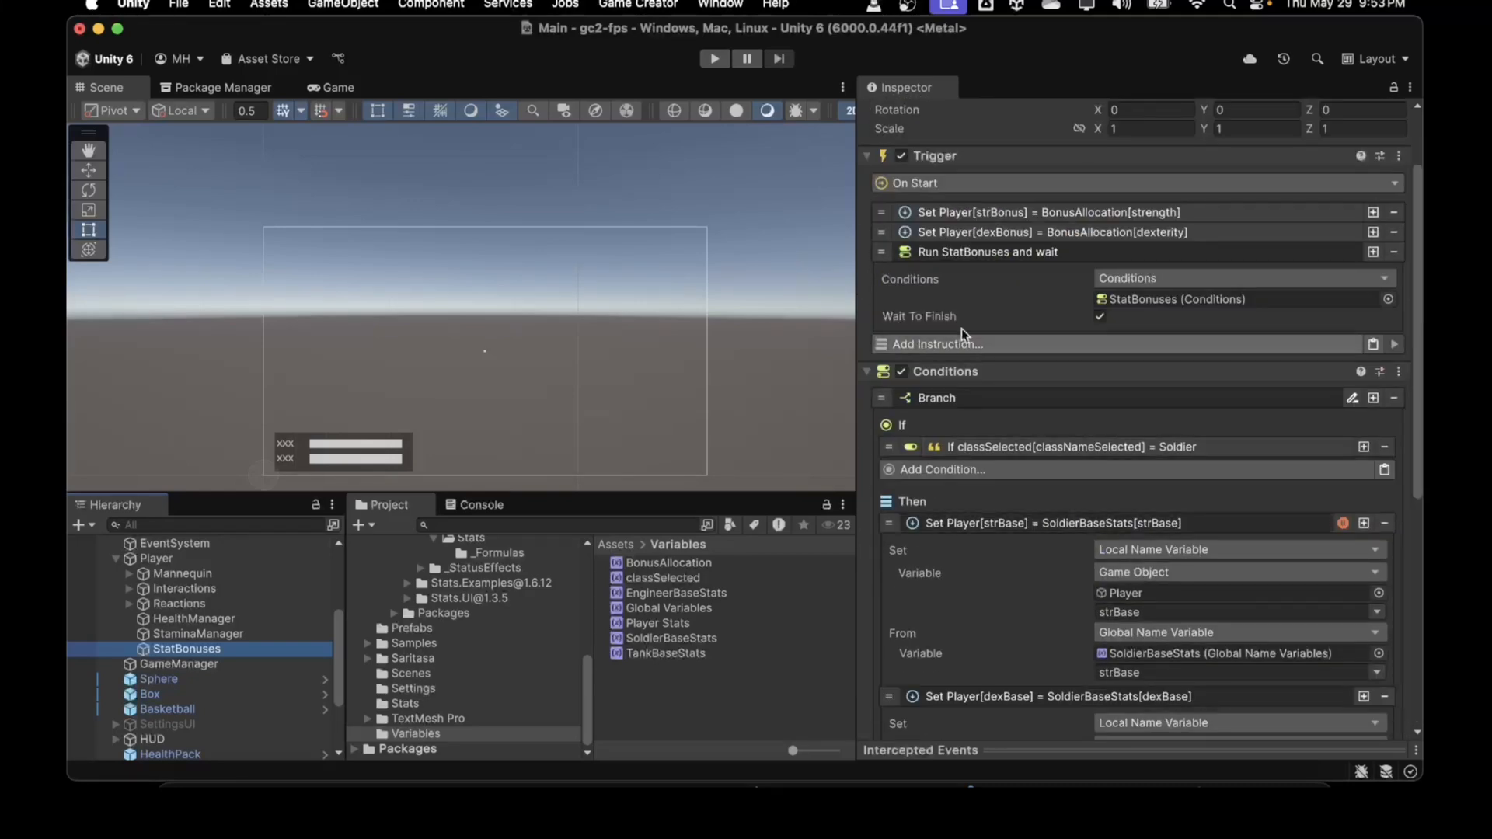
Copy the On Start trigger's Run StatBonuses instruction into the On Load trigger, below the dexBonus instruction
right_click(964, 251)
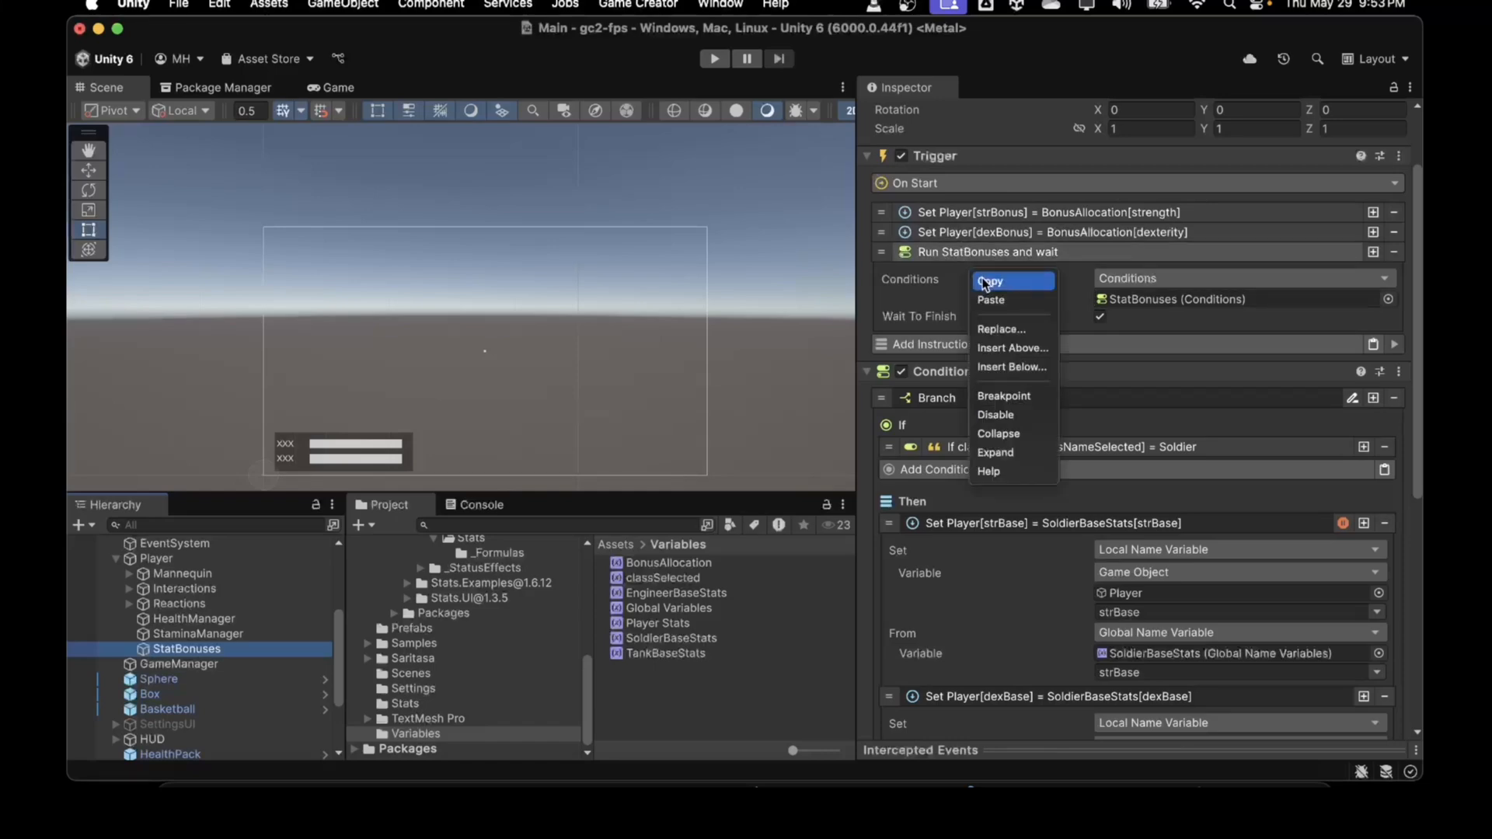
left_click(984, 282)
scroll(979, 438, "down", 7)
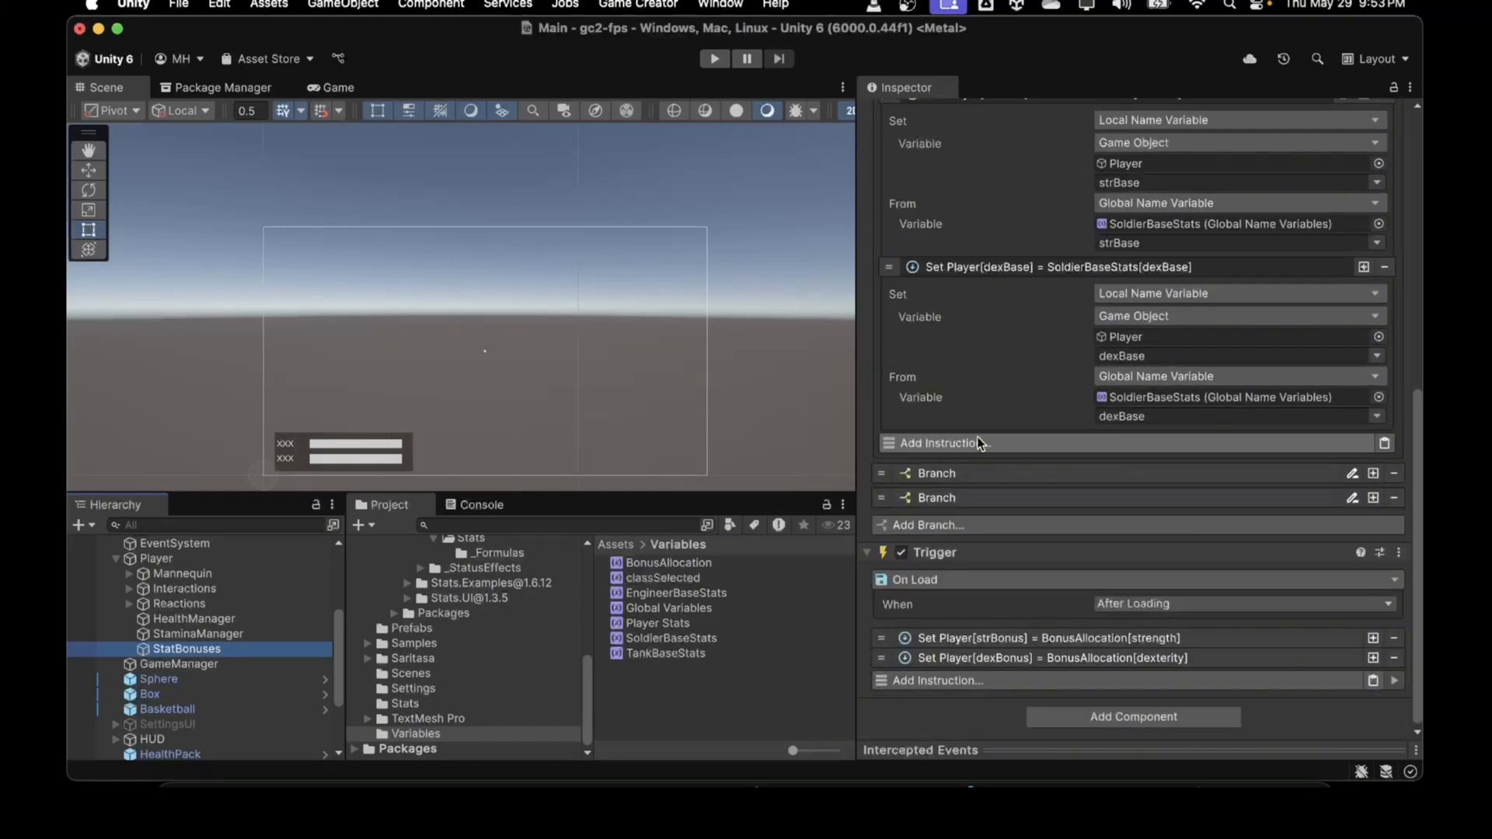
scroll(956, 366, "up", 5)
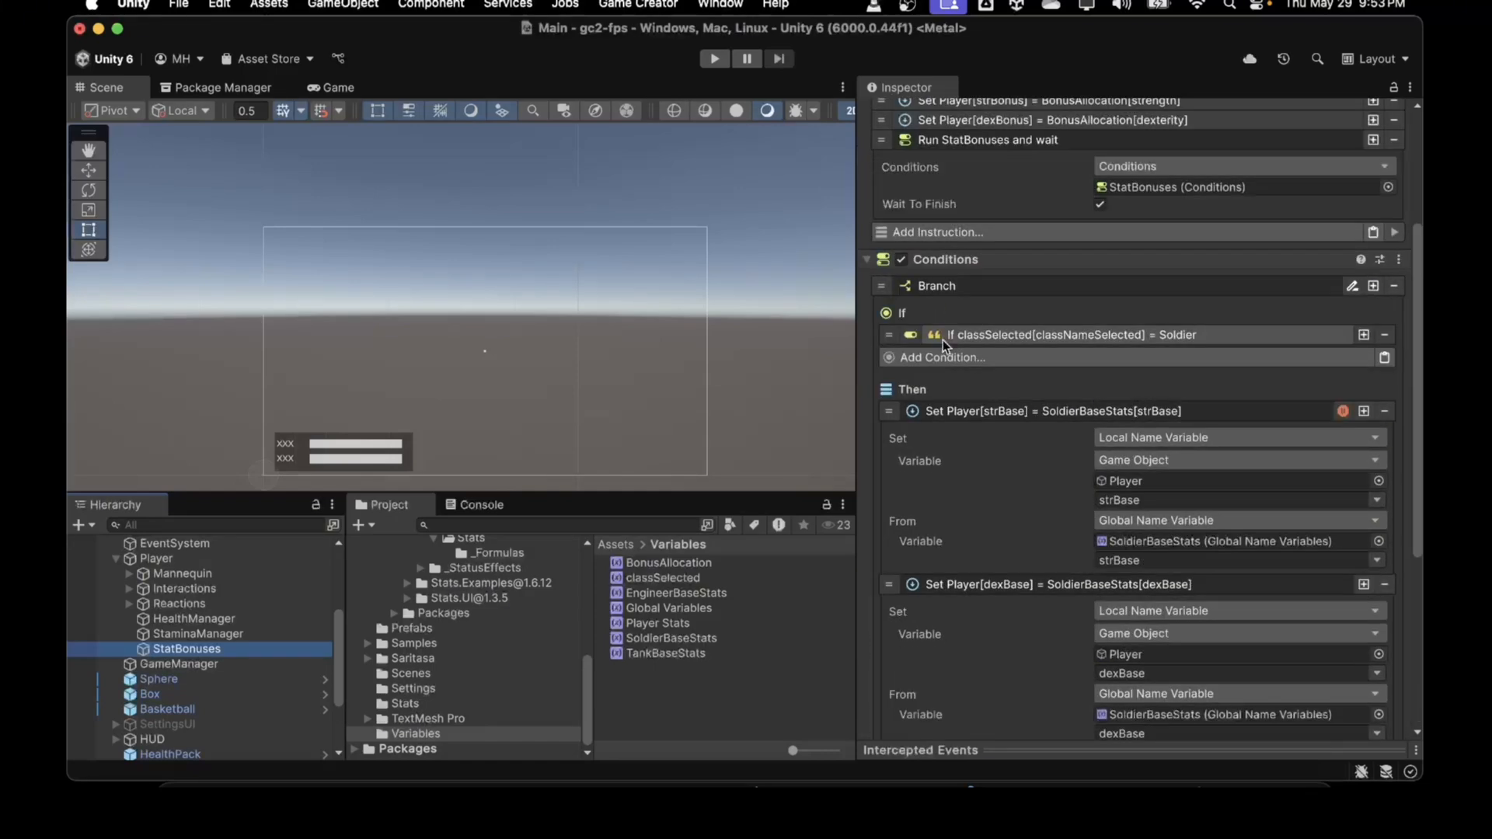
scroll(957, 342, "down", 3)
scroll(957, 342, "down", 2)
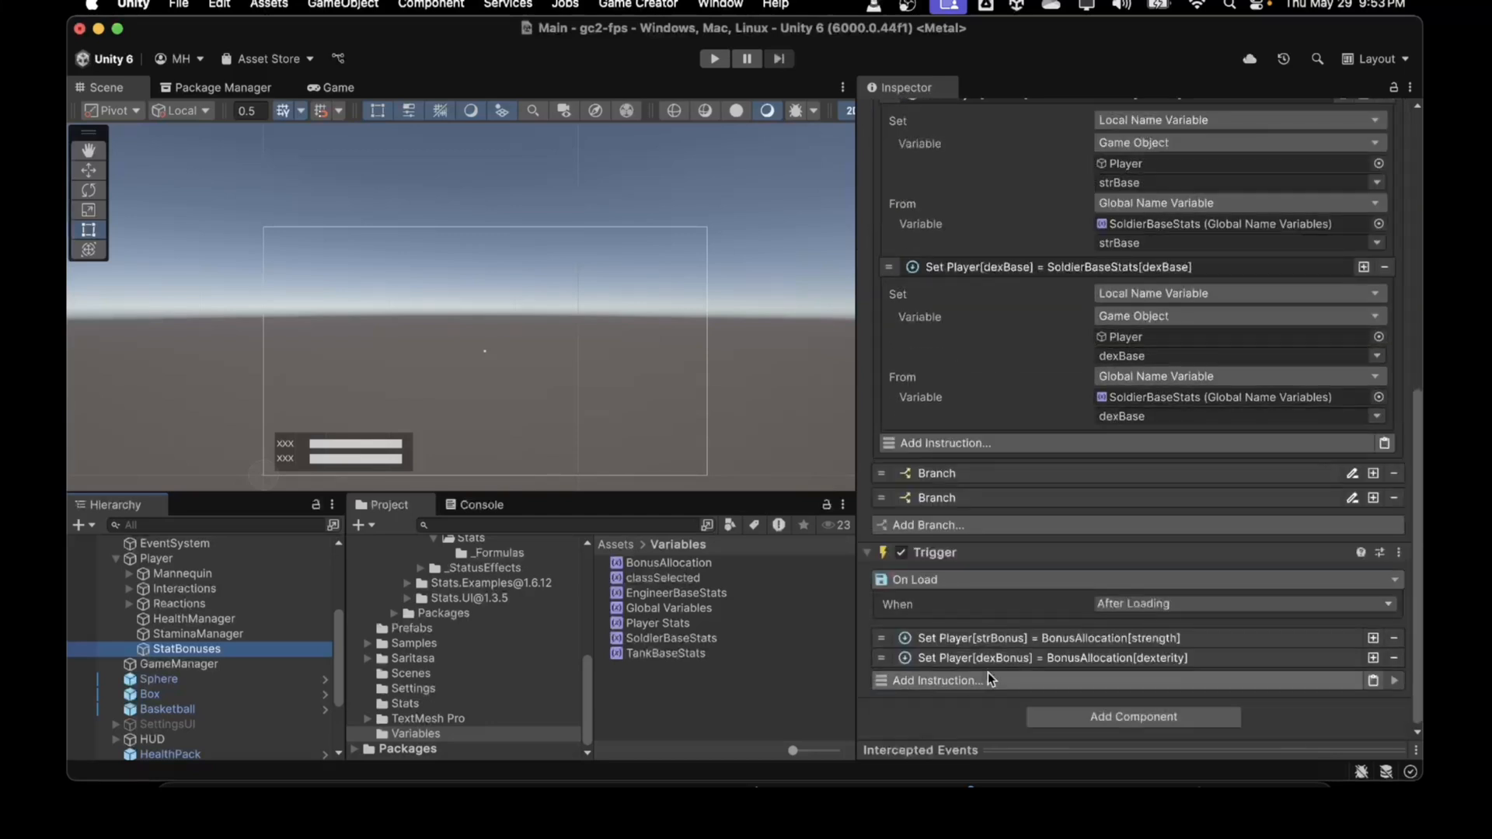
left_click(1371, 681)
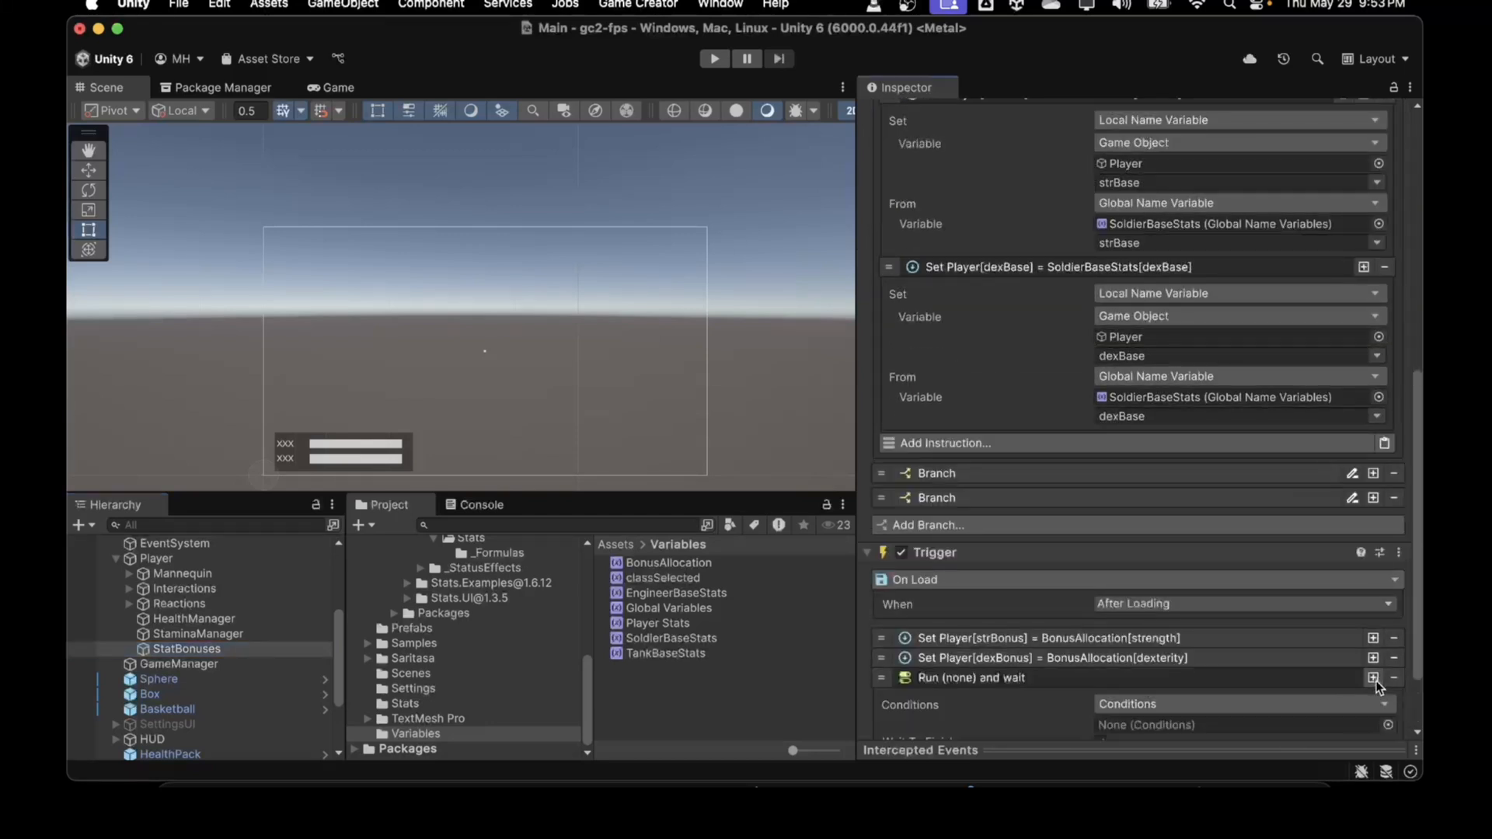
Assign the StatBonuses Conditions component to the On Load trigger's run-conditions instruction and collapse the instruction
scroll(1121, 634, "down", 2)
scroll(992, 460, "up", 5)
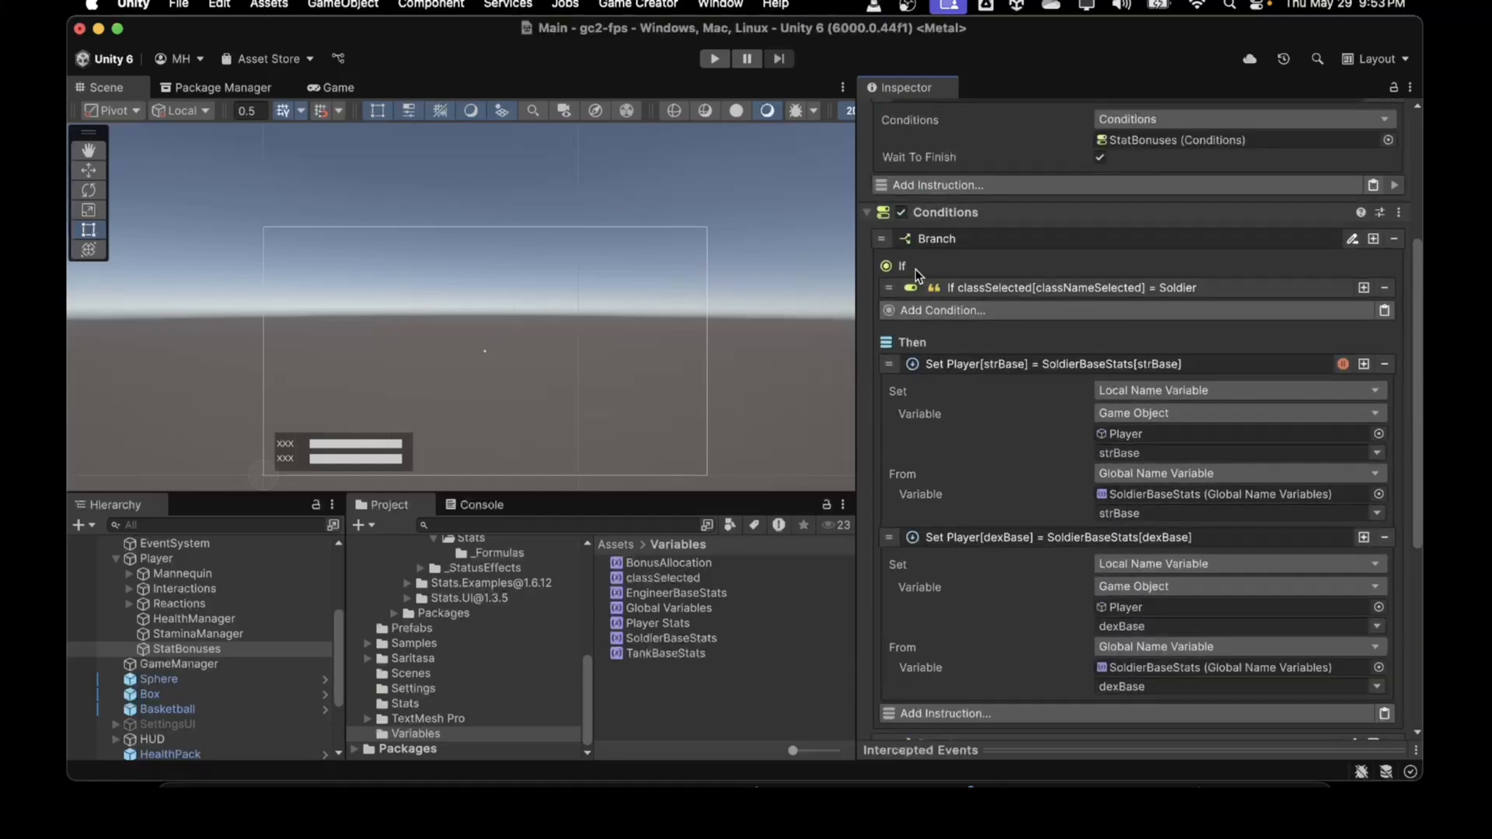
left_click_drag(917, 207, 1149, 652)
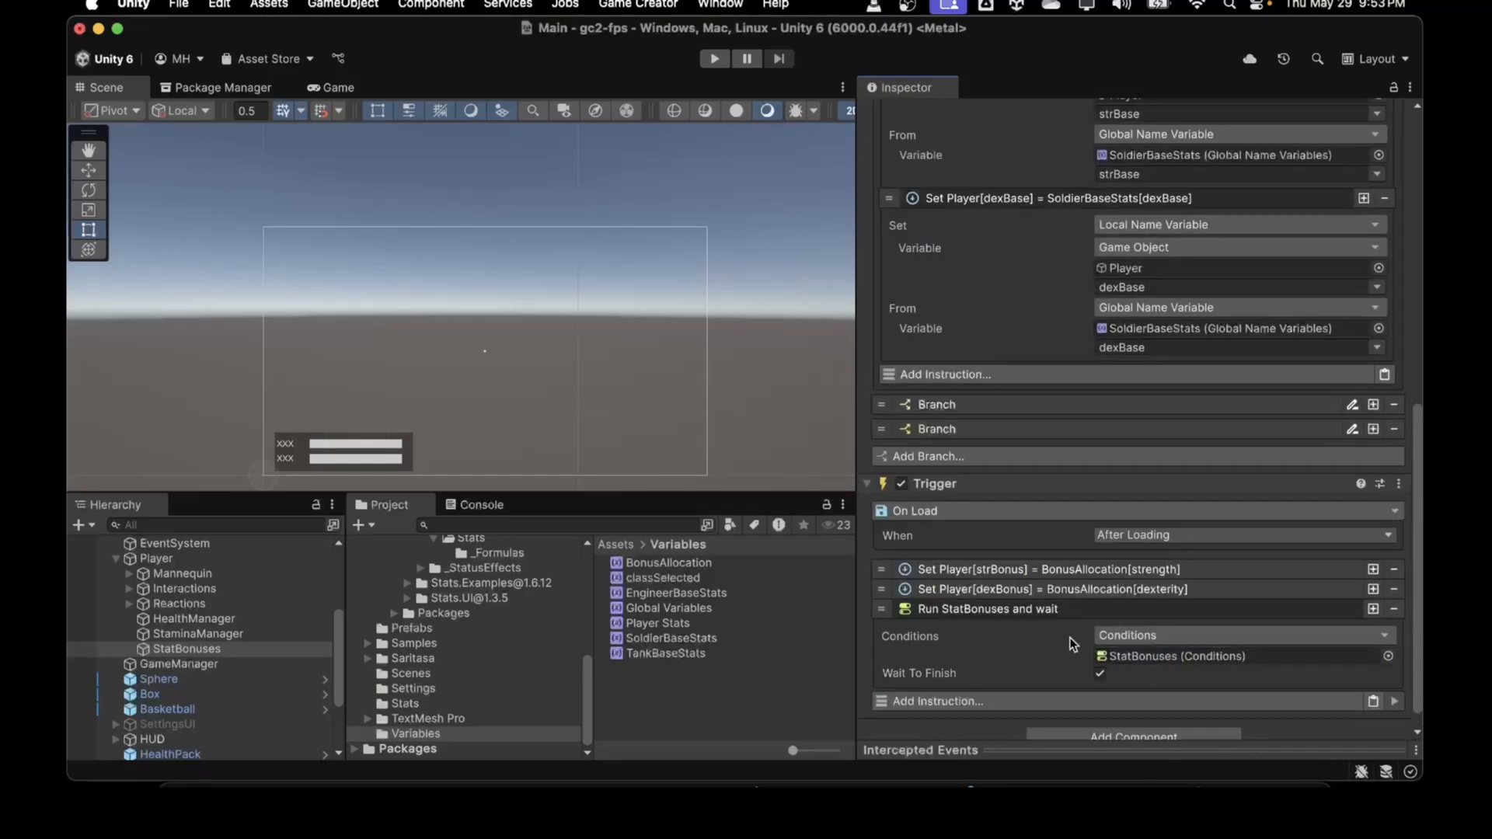
left_click(992, 605)
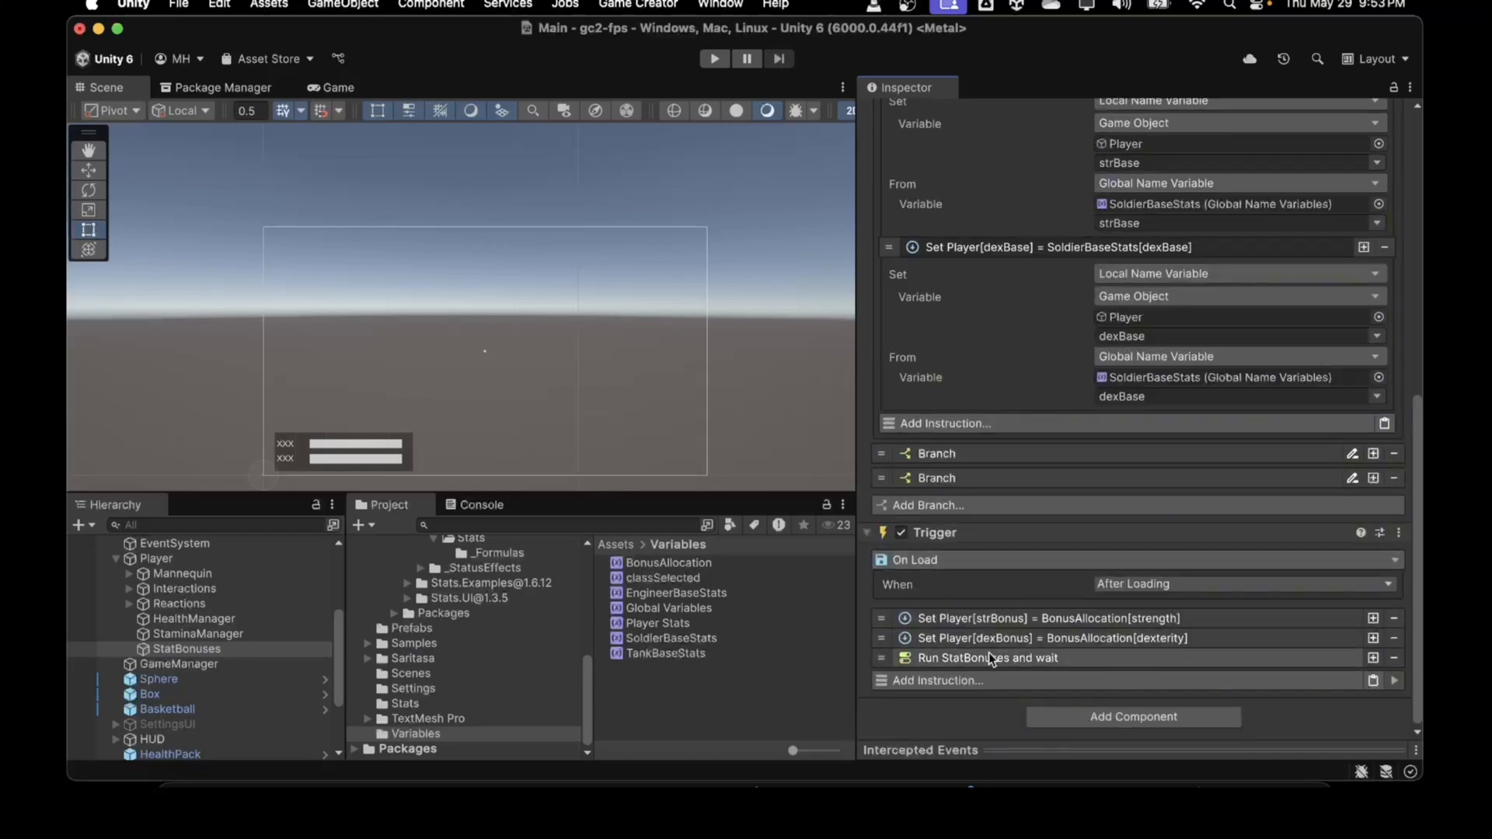
Play and pause the Main scene, then check the Player's Strength and Dexterity in Traits against its local name variables and stop playback
scroll(994, 439, "up", 10)
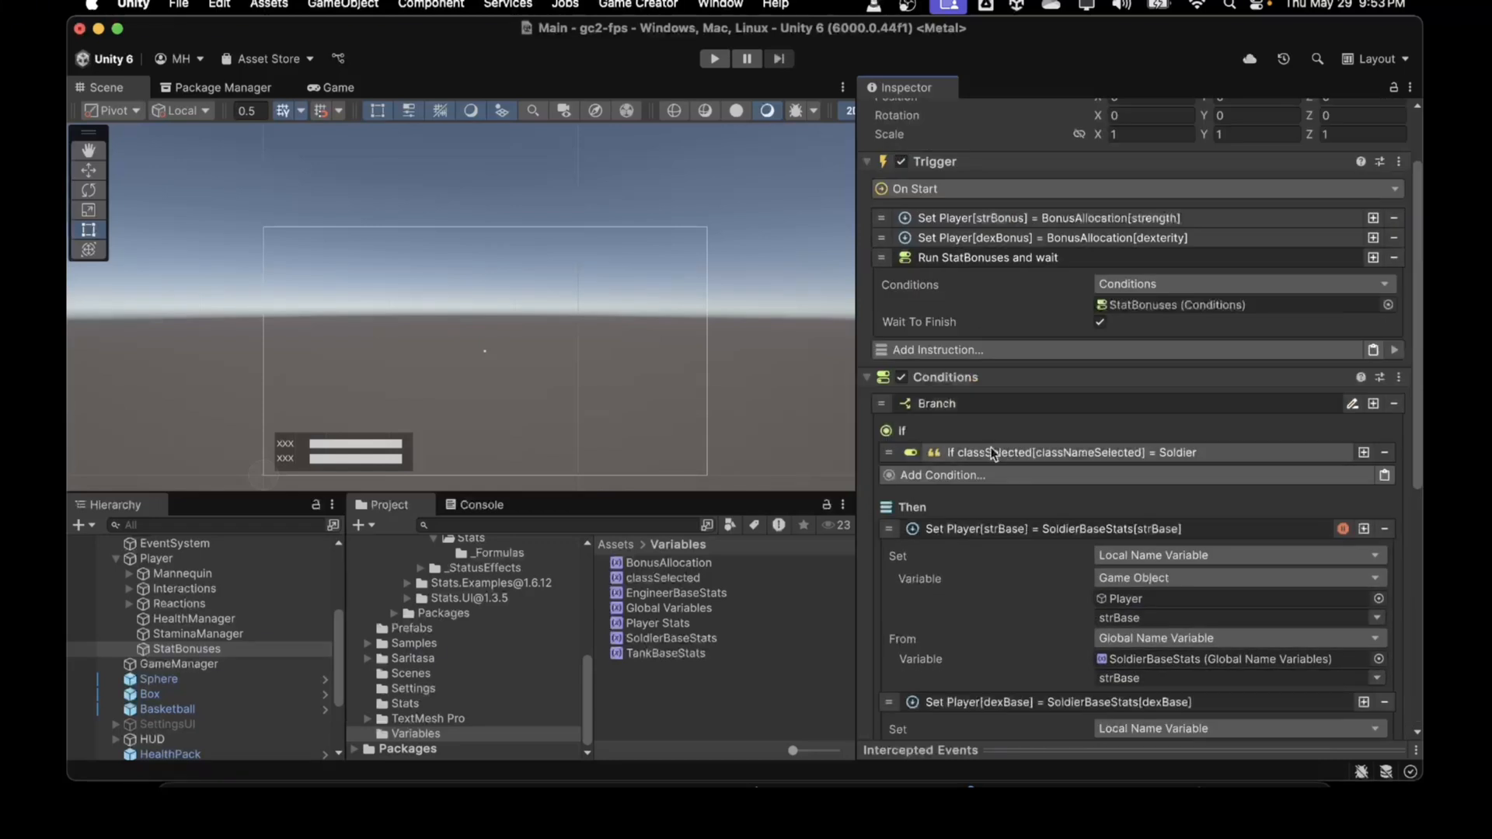
scroll(986, 513, "down", 4)
scroll(985, 509, "down", 4)
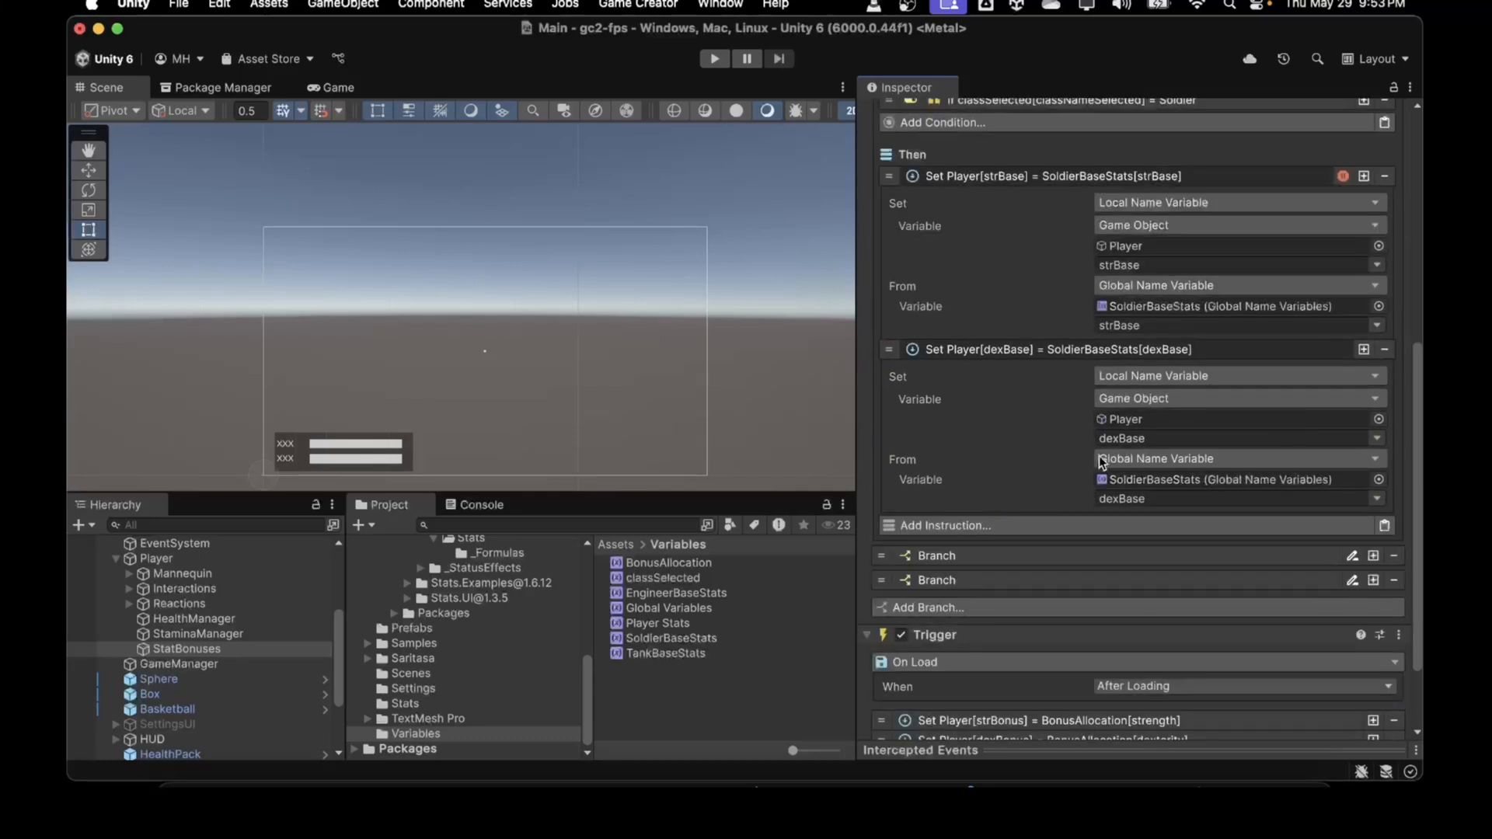
scroll(984, 469, "down", 3)
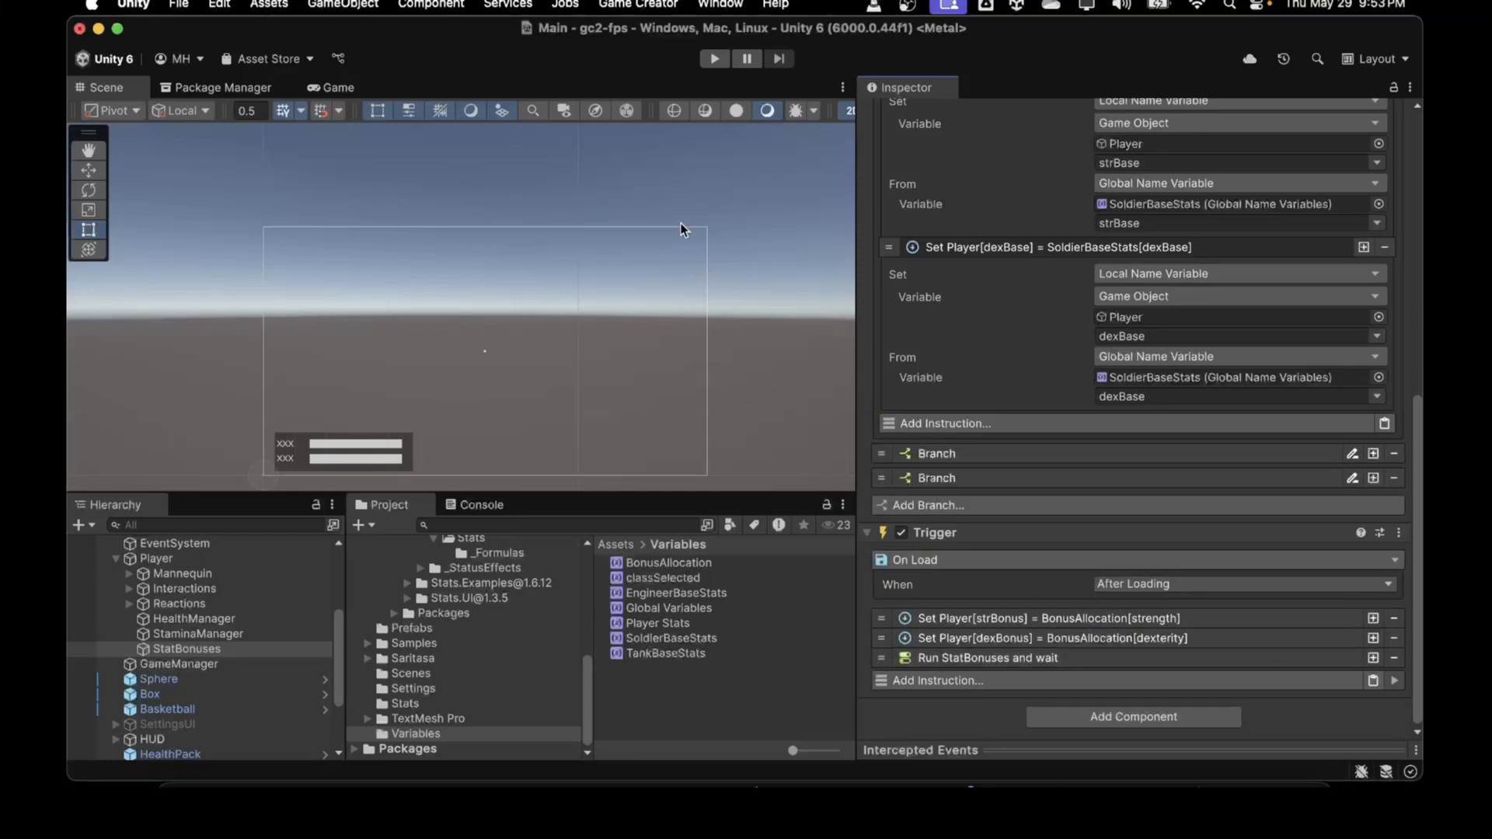
left_click(715, 59)
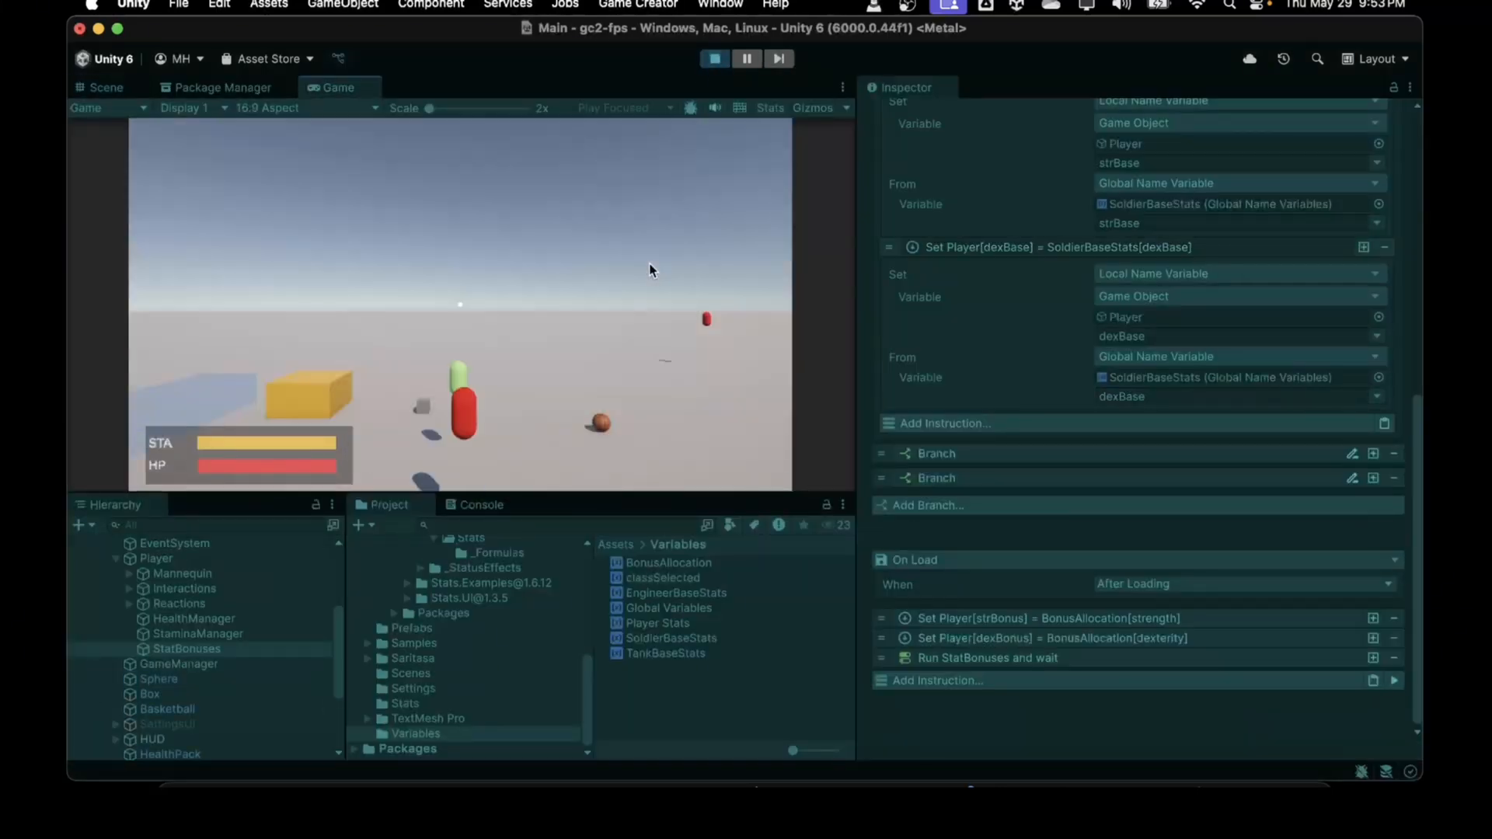
key("super+shift+p")
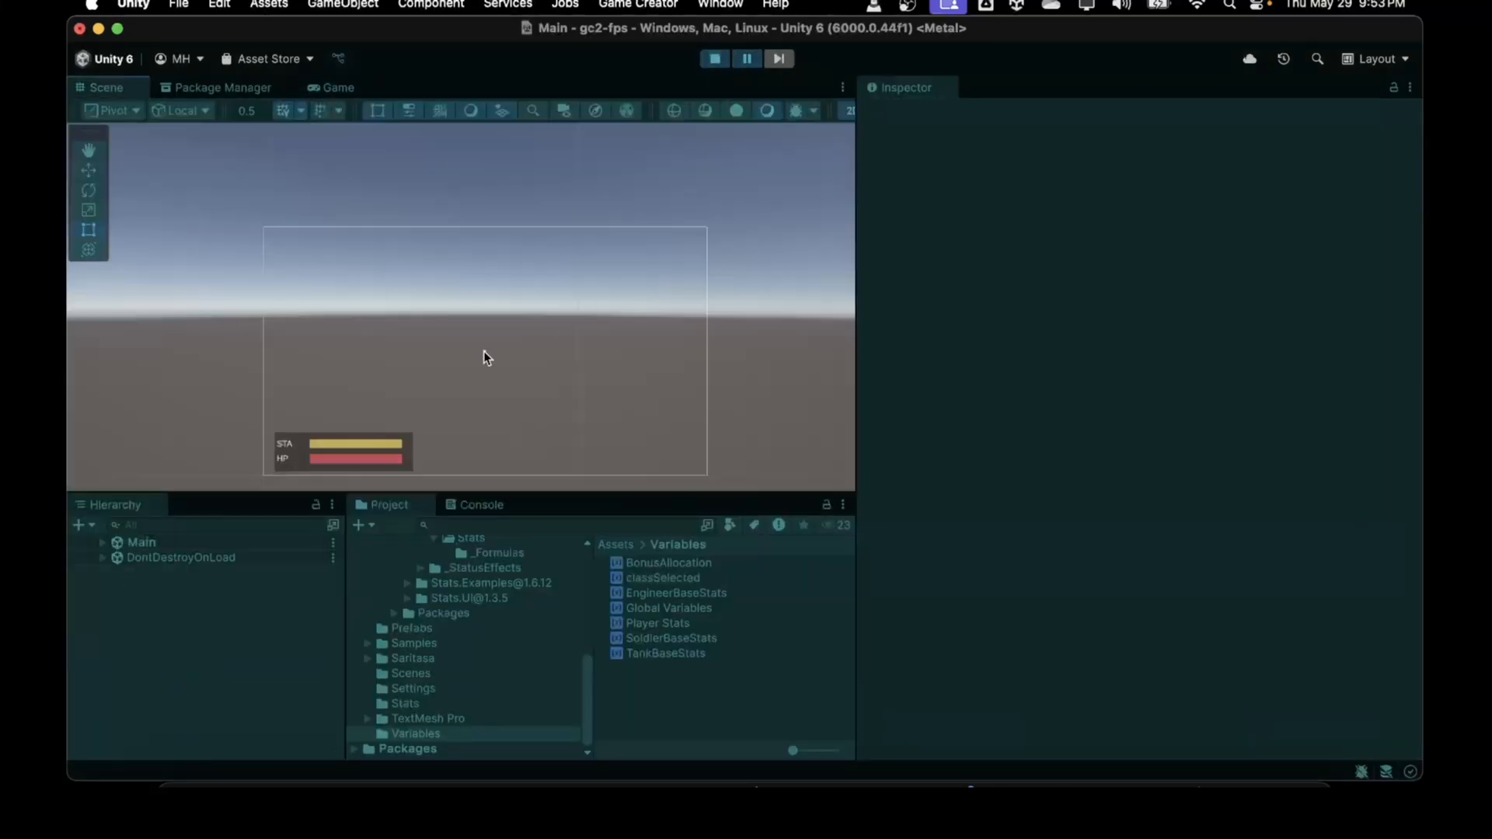
left_click(104, 544)
left_click(165, 723)
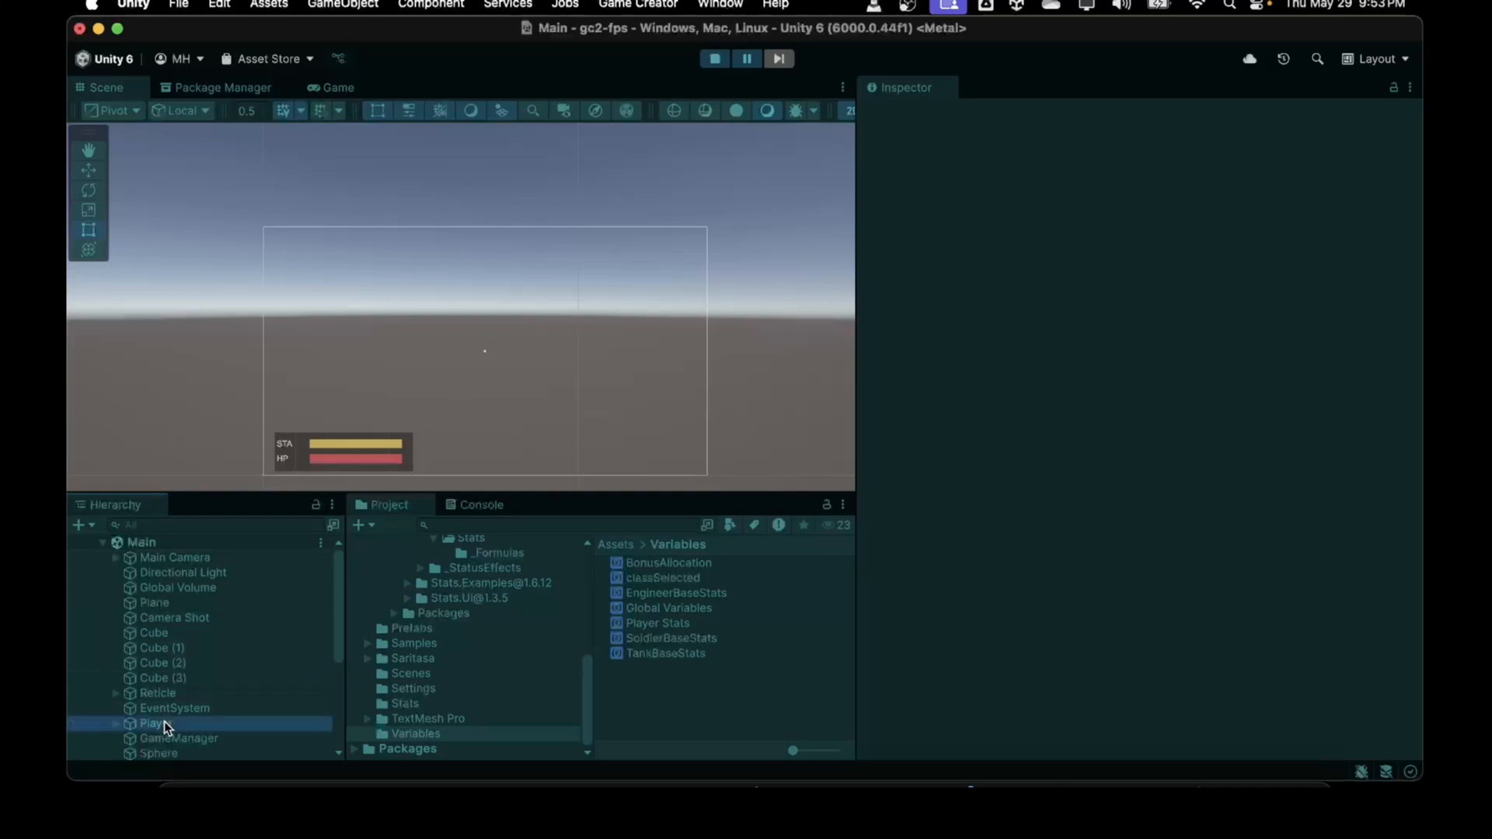
scroll(938, 524, "down", 5)
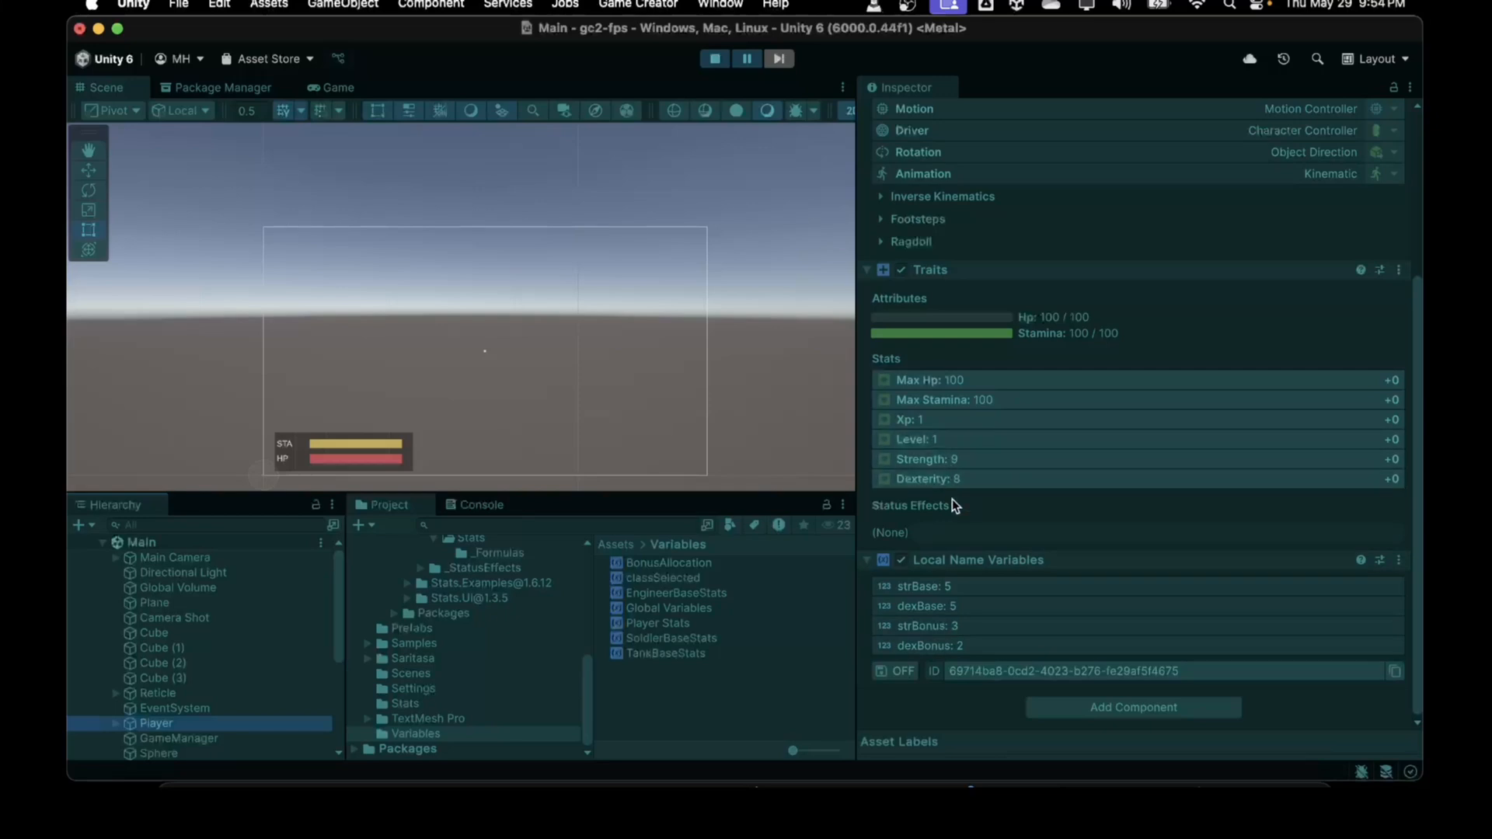
left_click(939, 483)
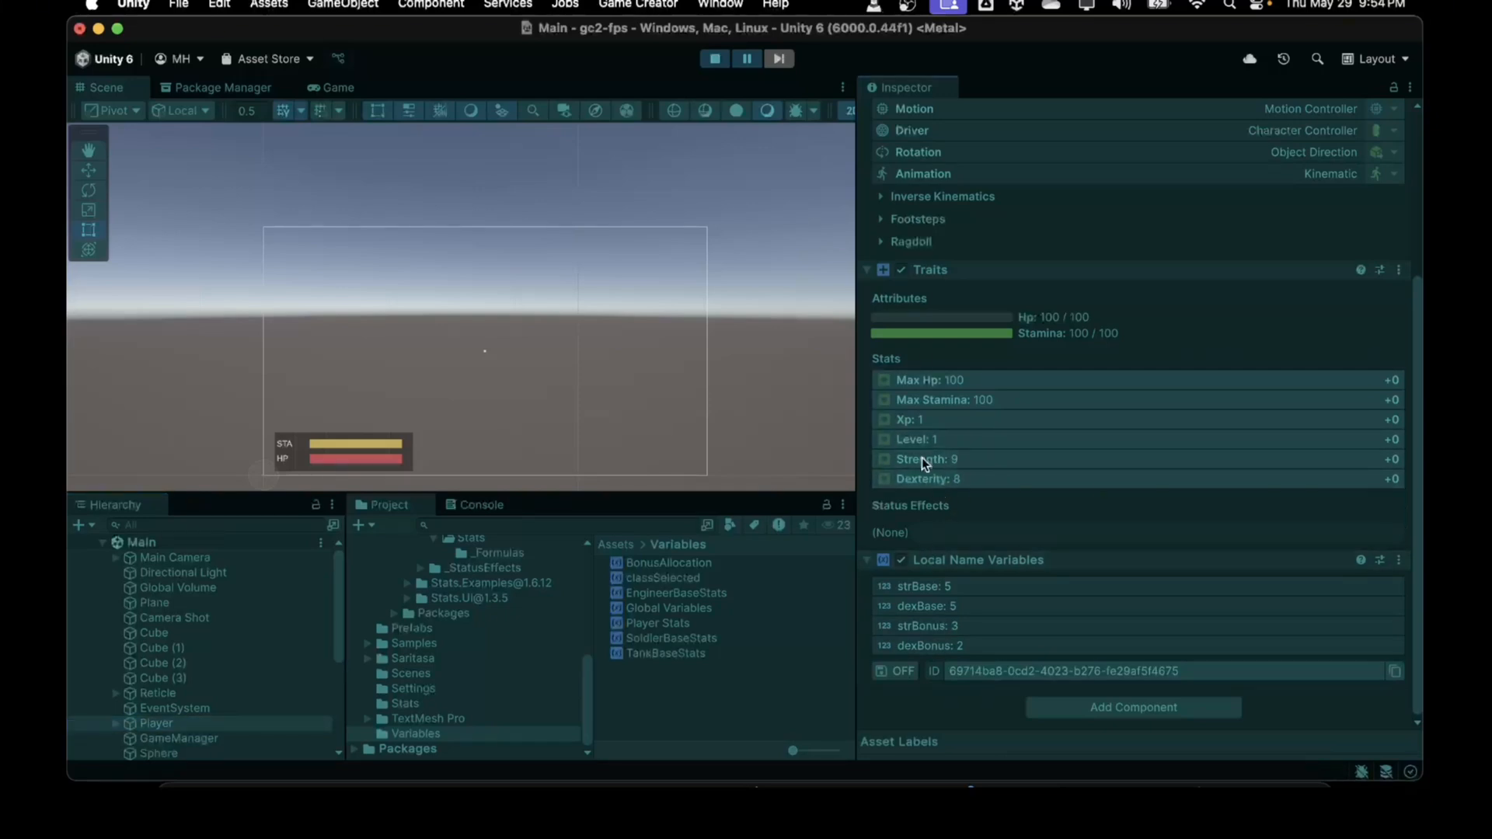
left_click(712, 59)
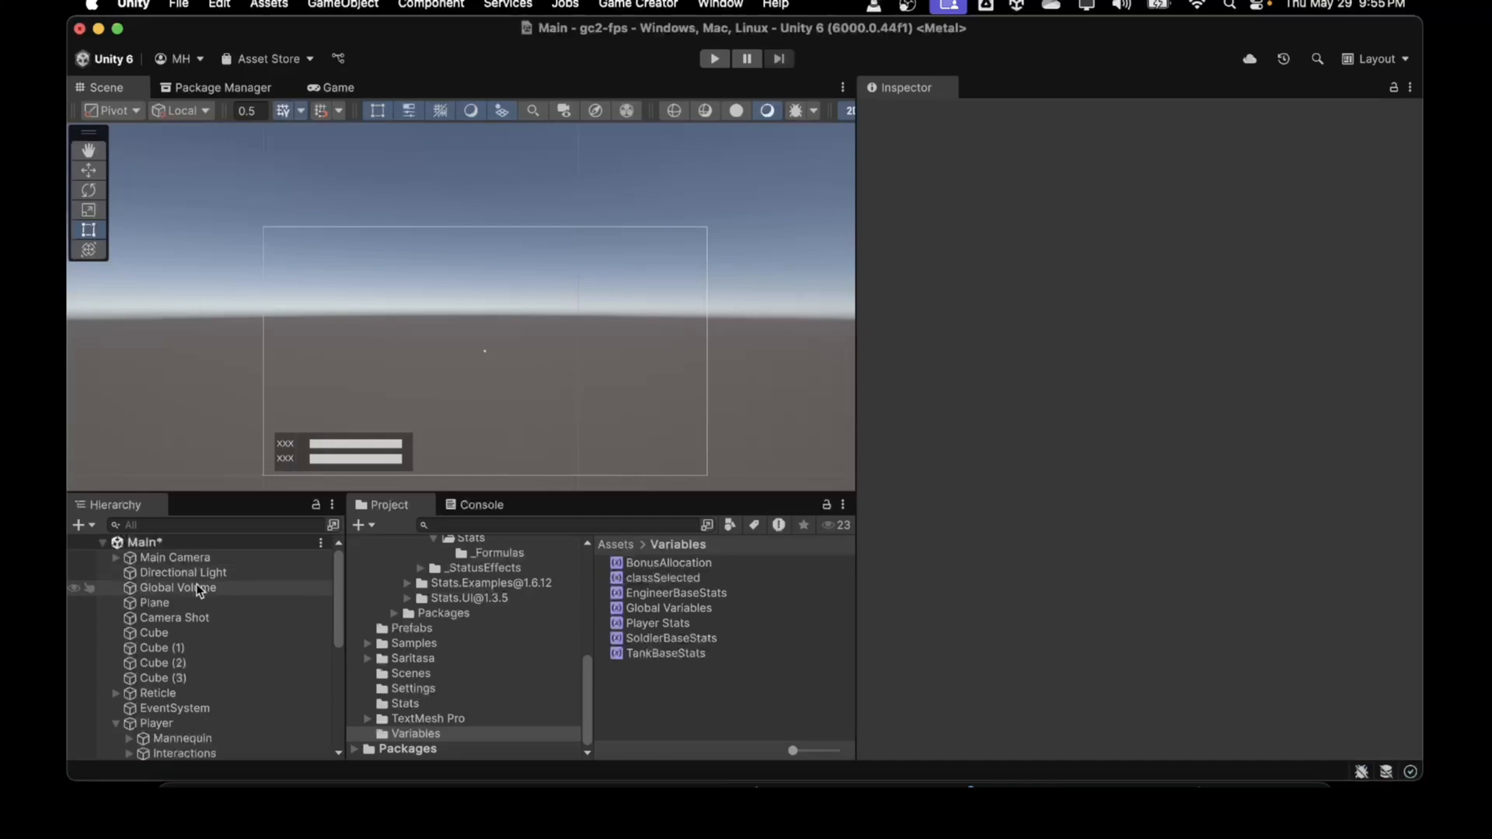
Save the Main scene and open the CharacterSelection scene from the project's Scenes folder
left_click(178, 5)
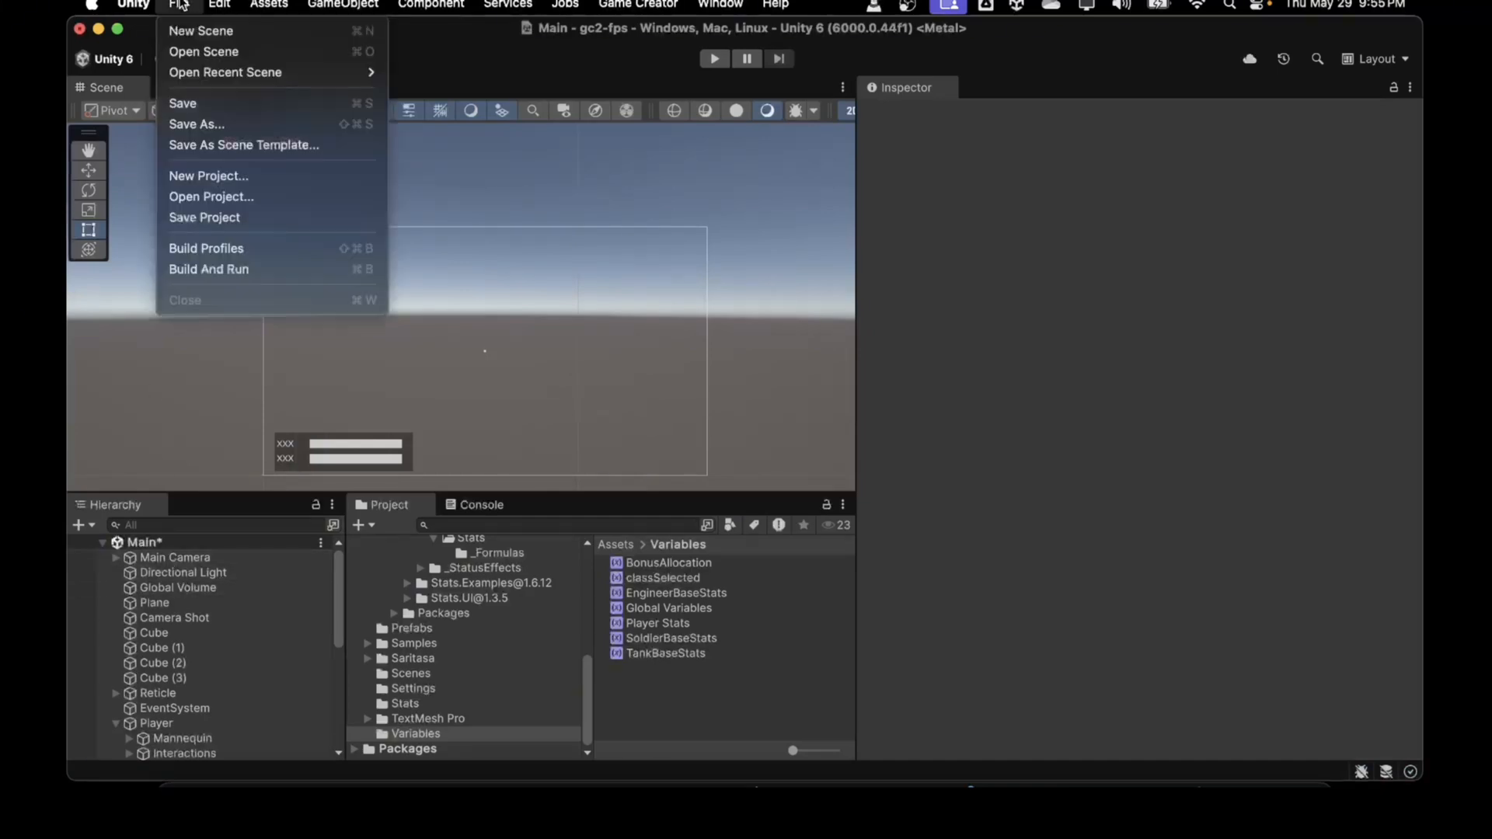
left_click(182, 103)
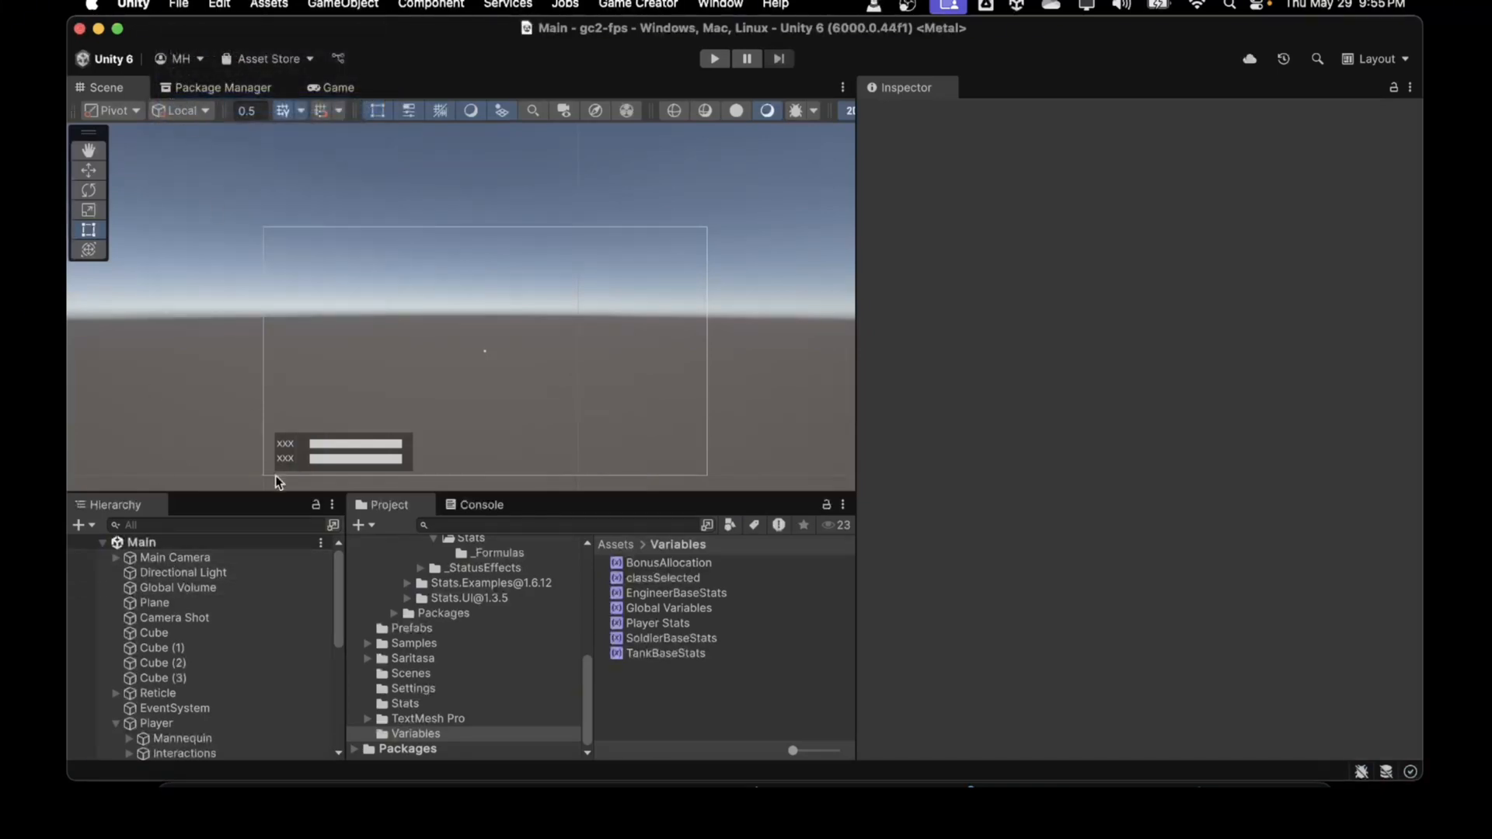
left_click(405, 704)
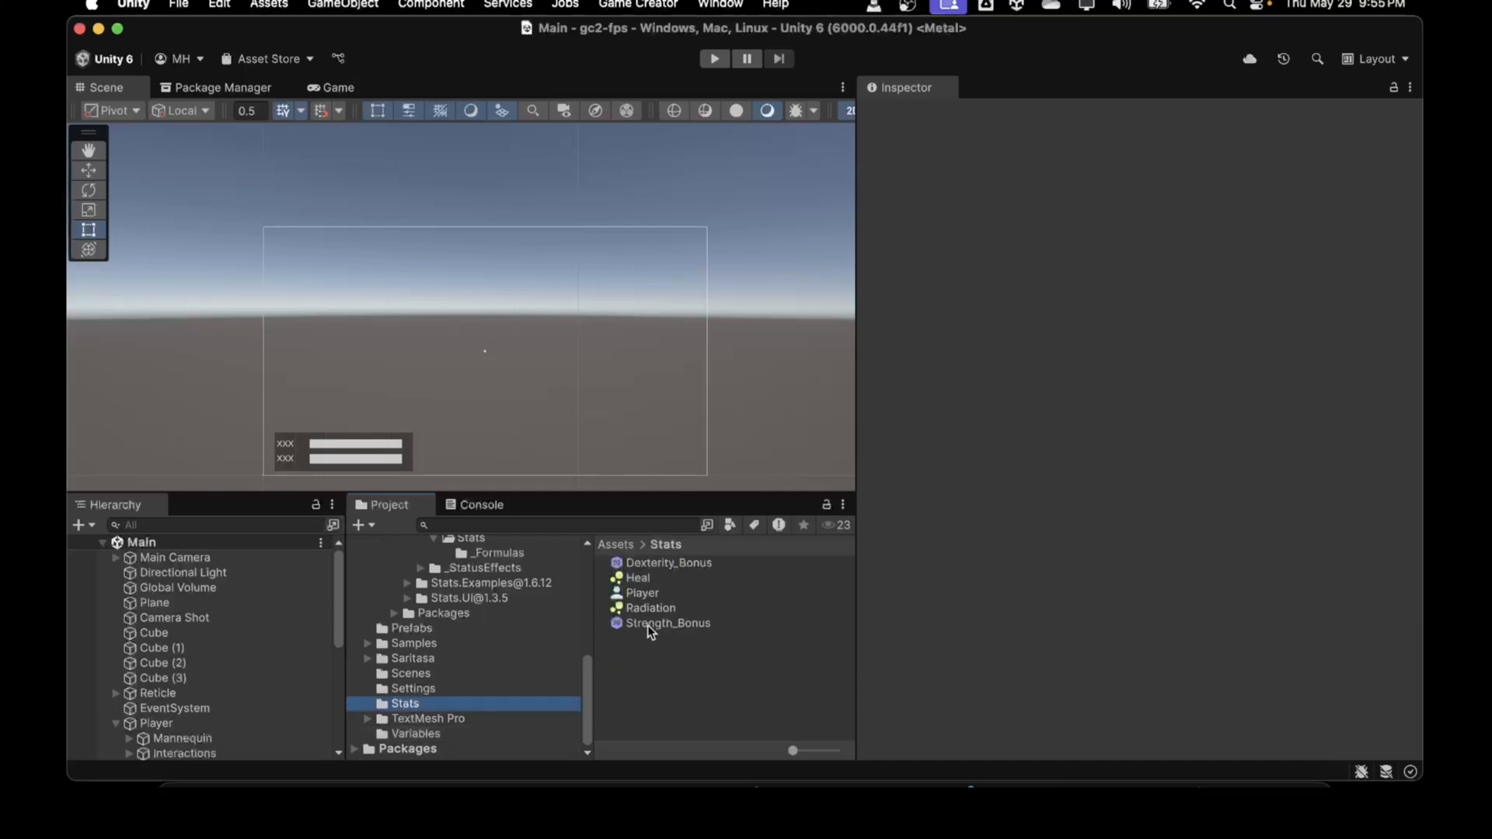
key("Up")
key("Up")
left_click(666, 565)
double_click(641, 569)
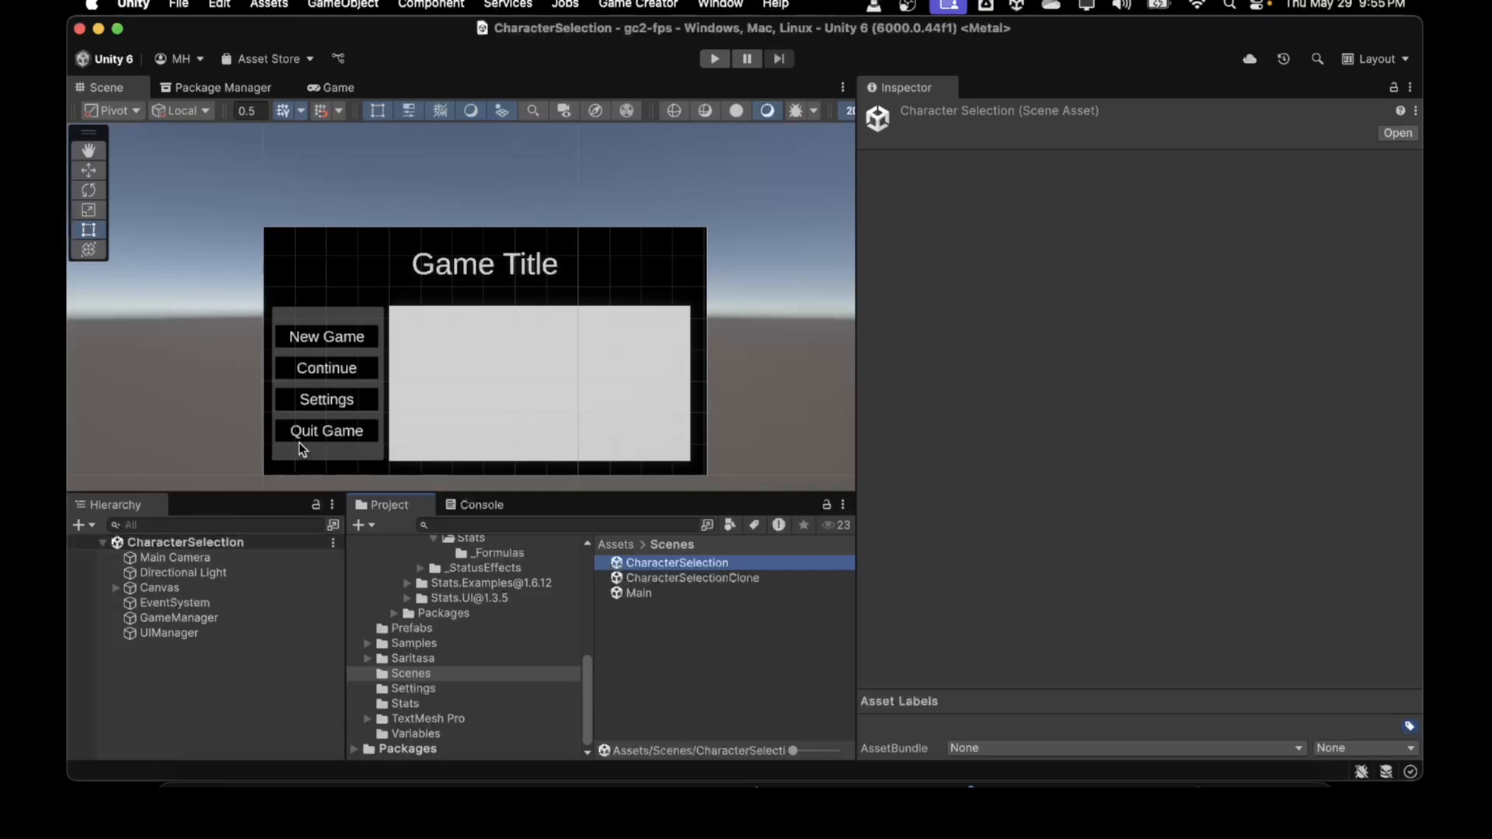
Duplicate btnSettings in the MainMenu panel's Layout and rename the copy btnDelete
left_click(116, 587)
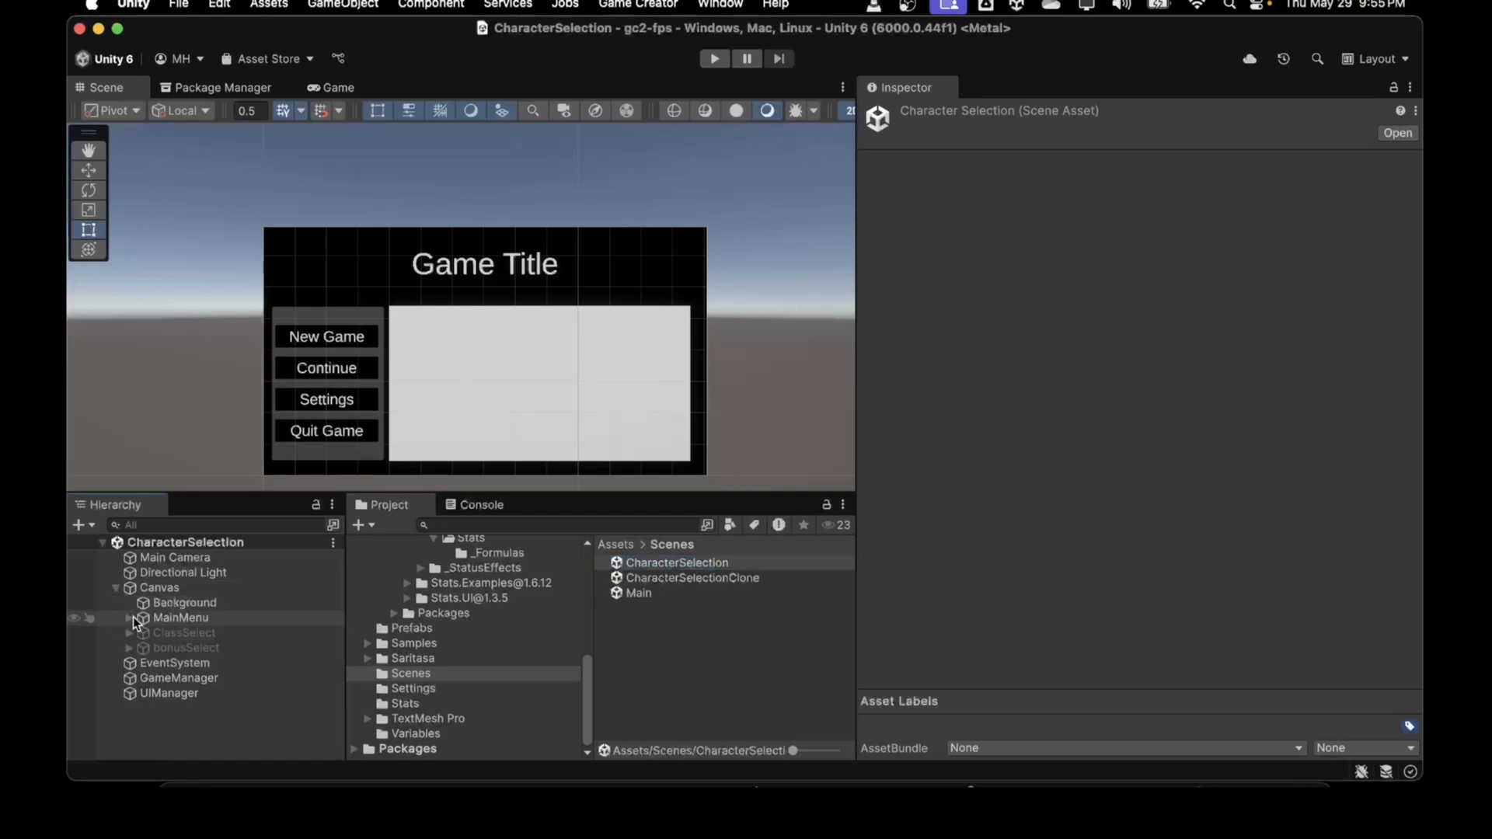
left_click(129, 618)
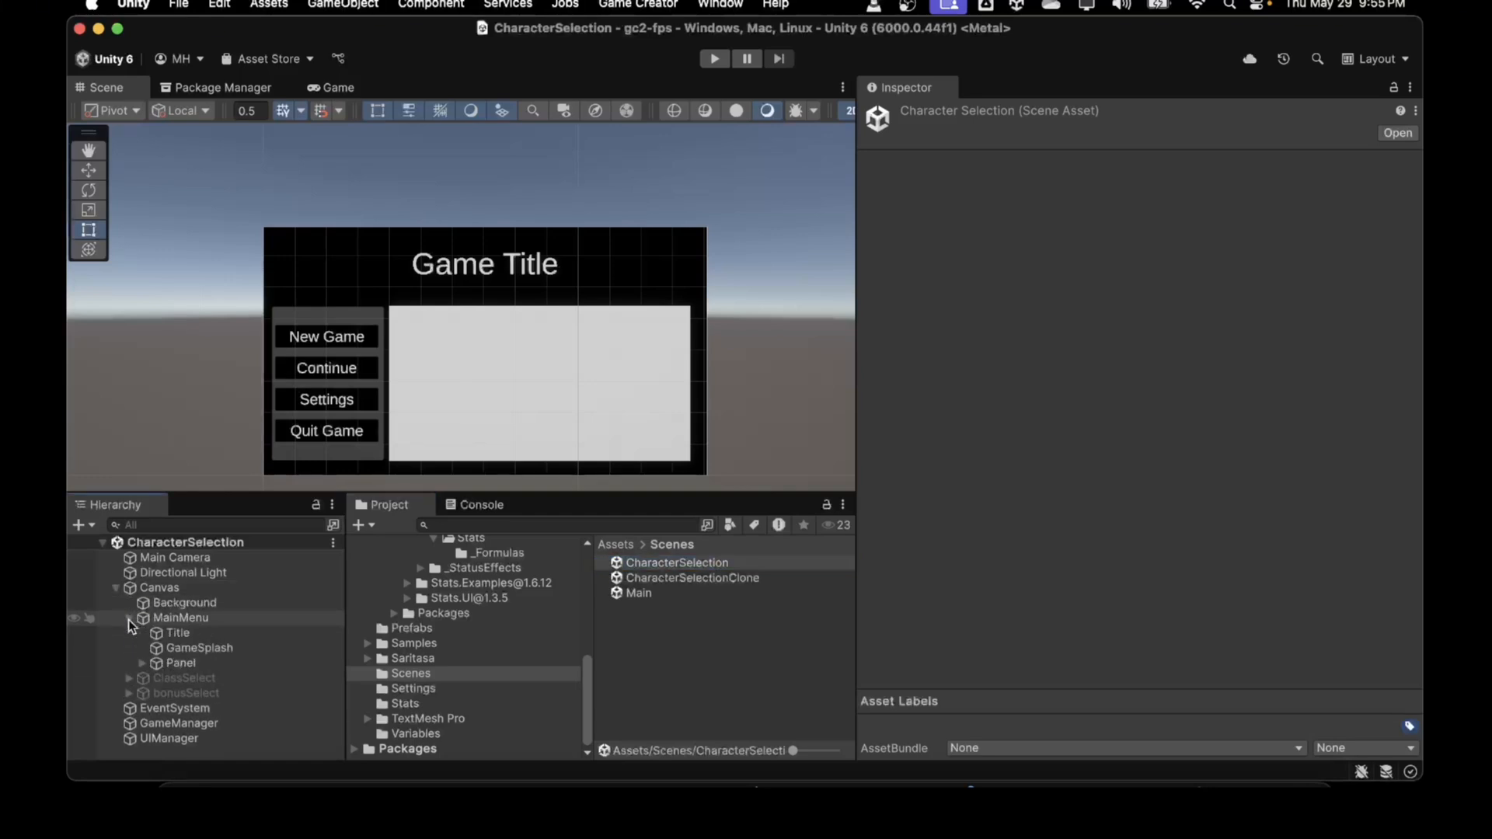
left_click(141, 664)
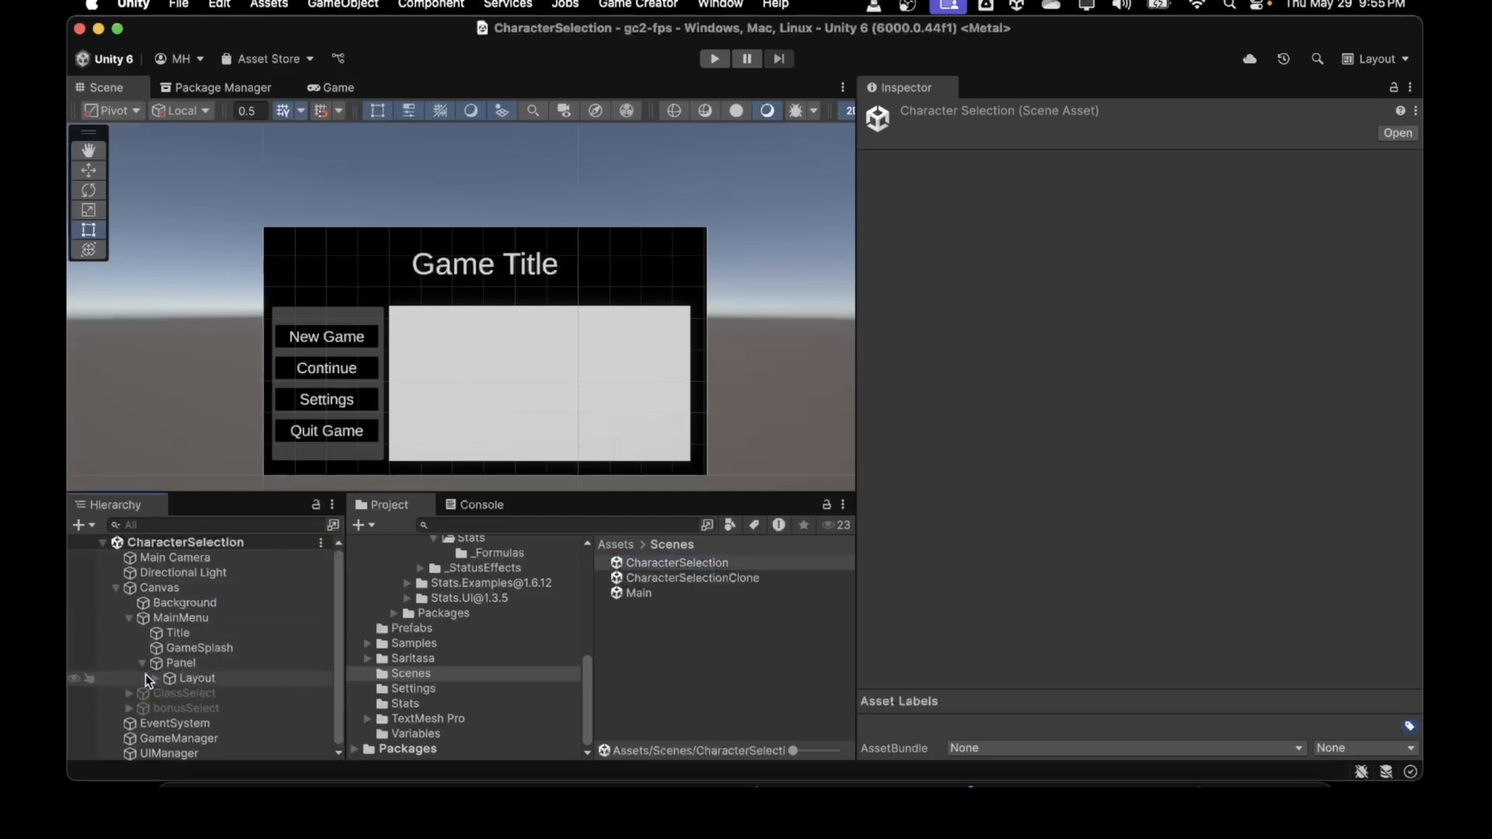
left_click(154, 677)
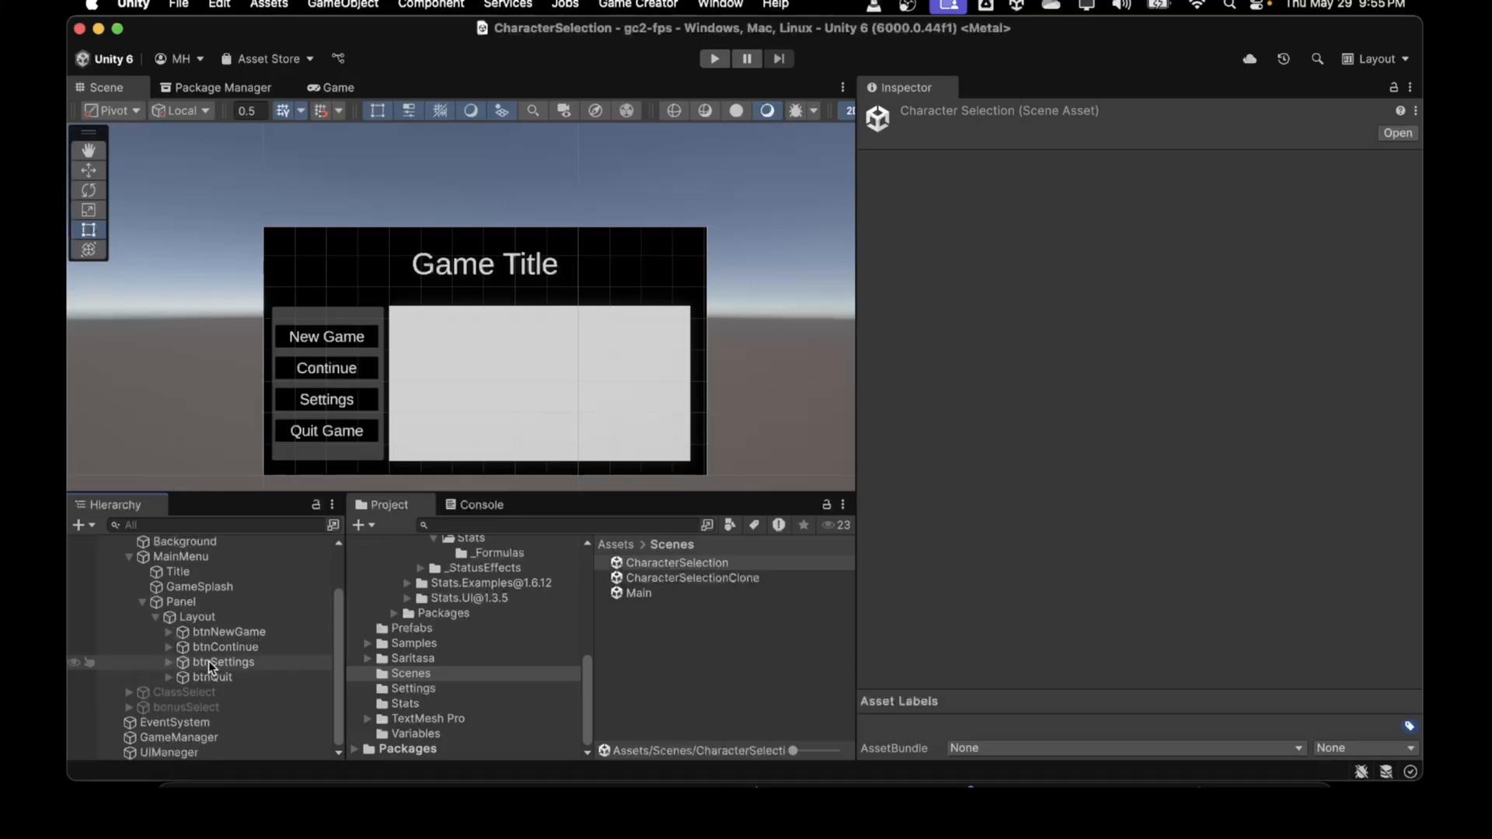
left_click(209, 662)
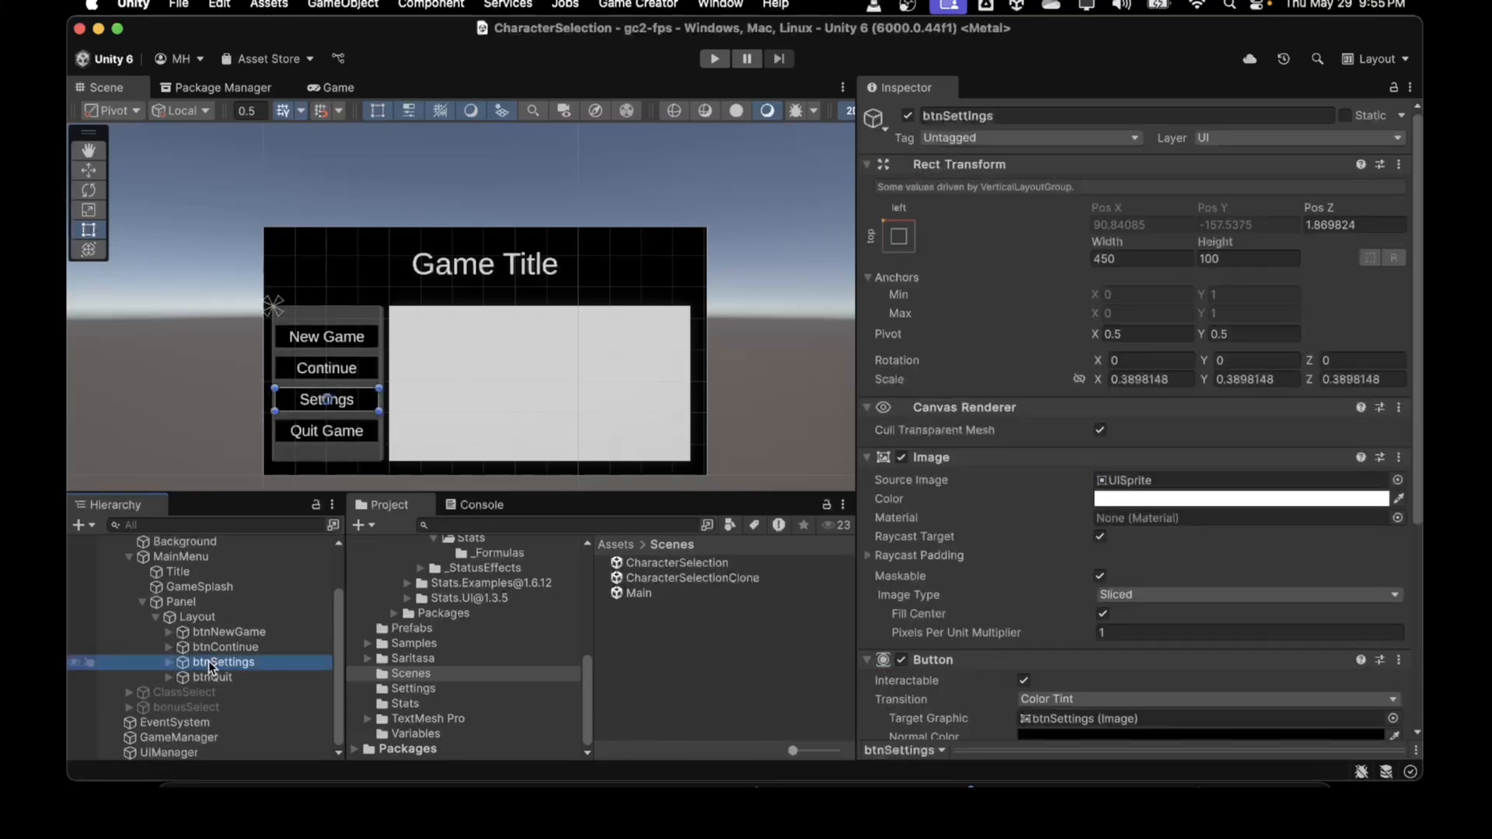
key("super+d")
left_click(209, 675)
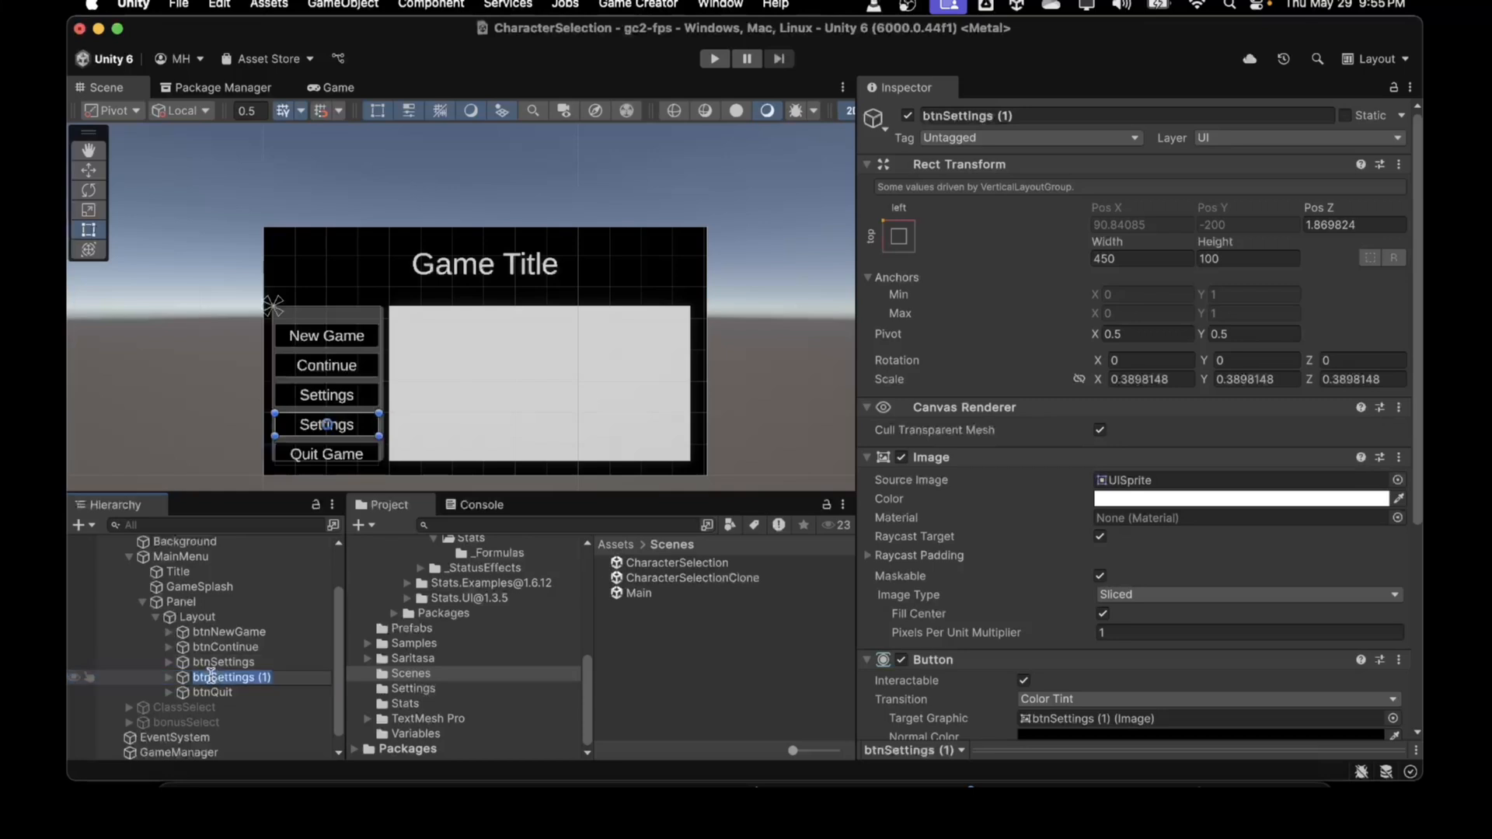
left_click_drag(208, 674, 271, 678)
type("Delete")
key("Return")
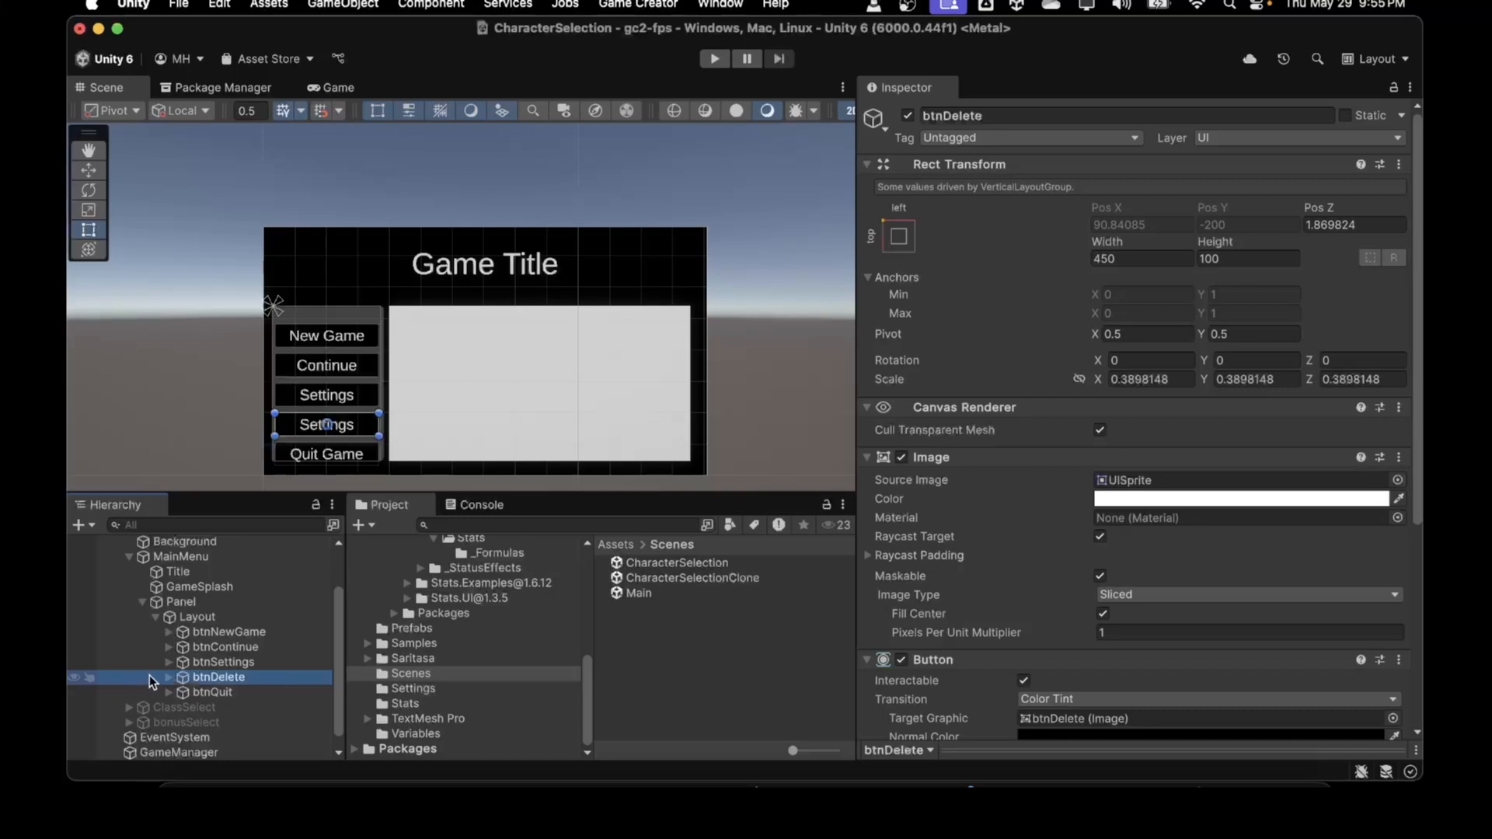
Change the text of btnDelete's Text (TMP) child to "Delete Save"
left_click(170, 678)
left_click(241, 663)
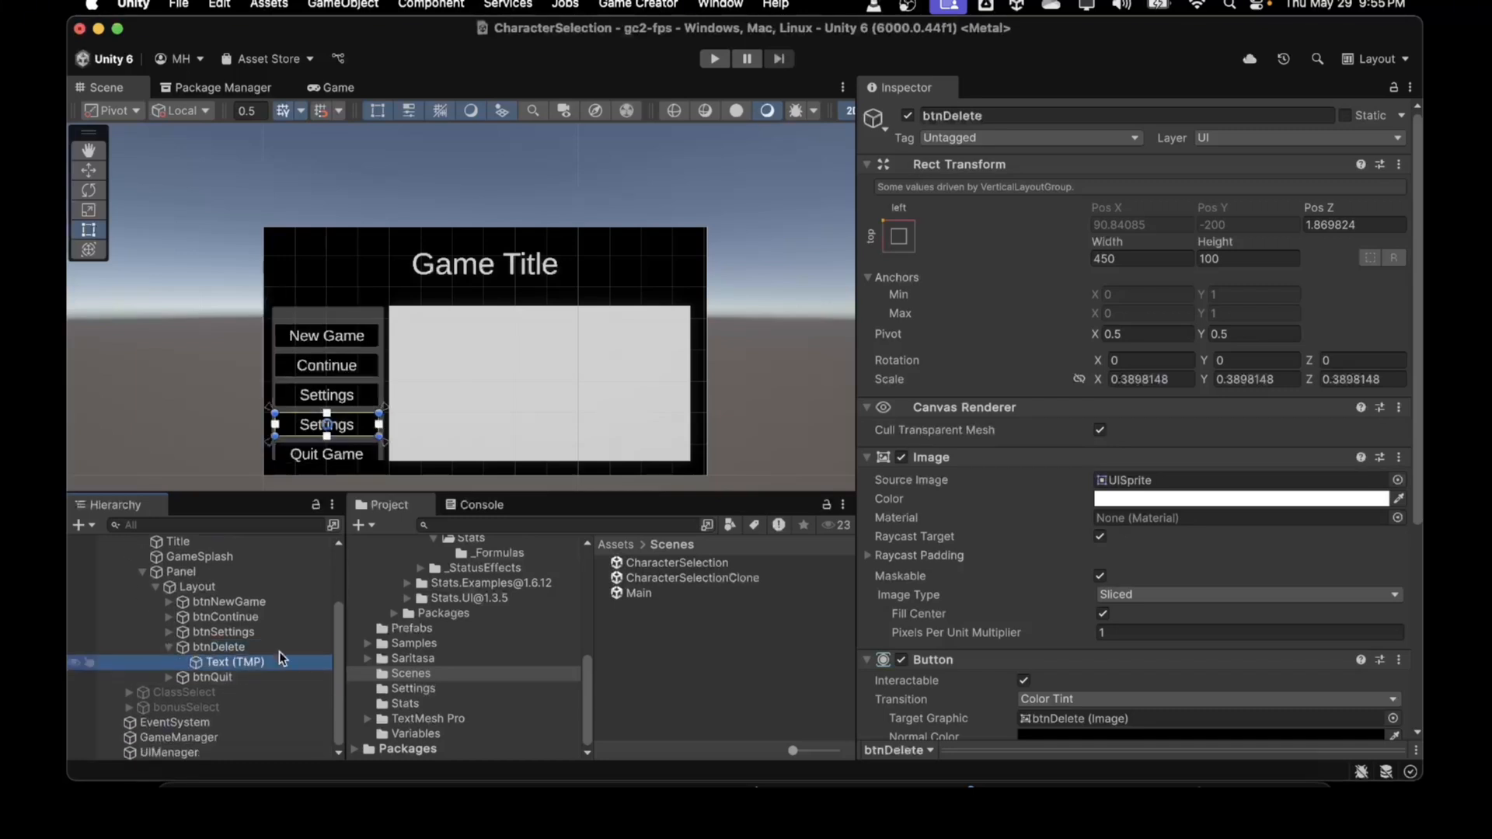
left_click(1043, 541)
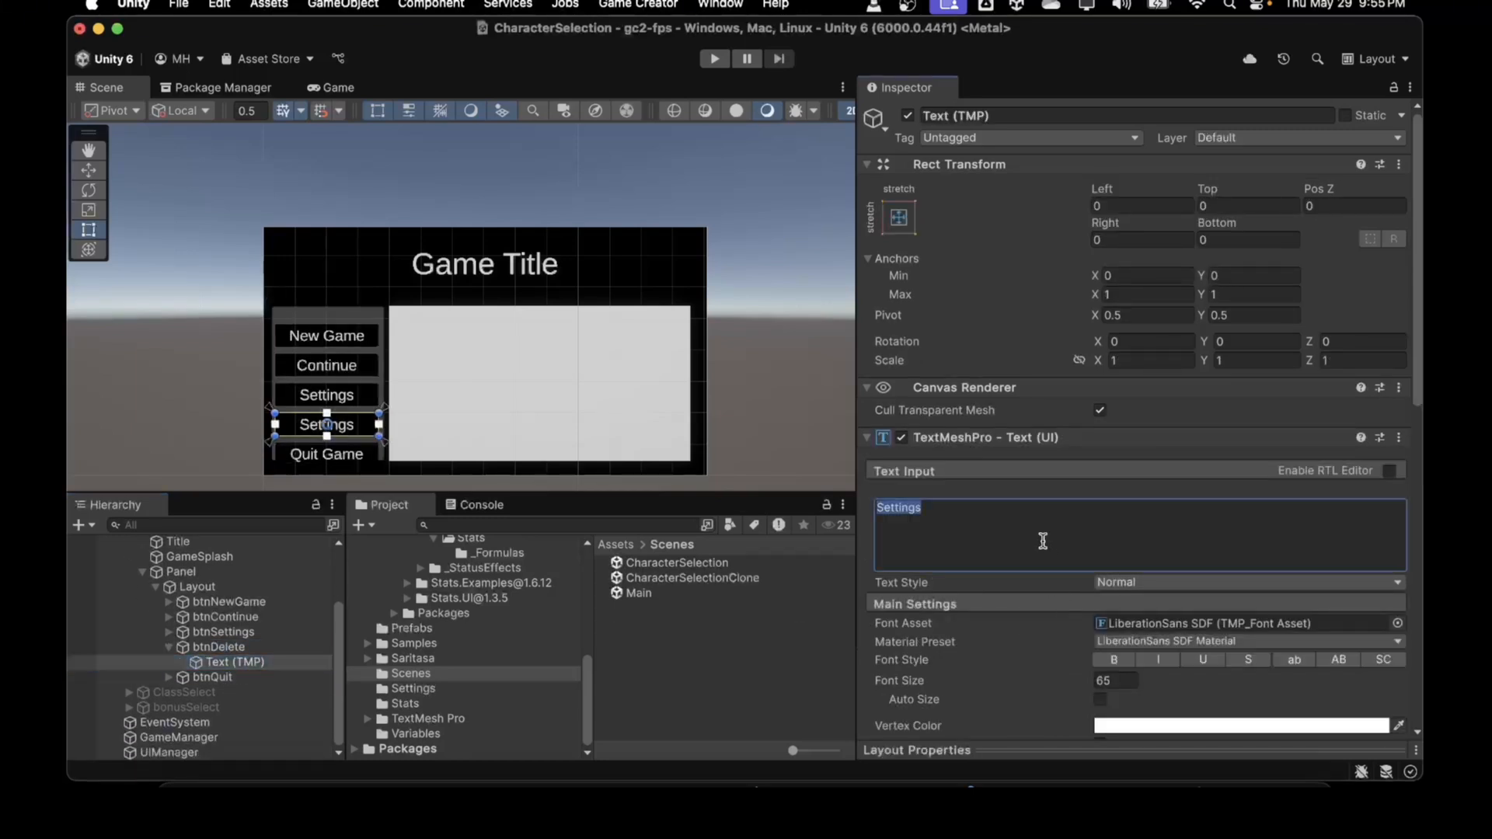
type("Delete")
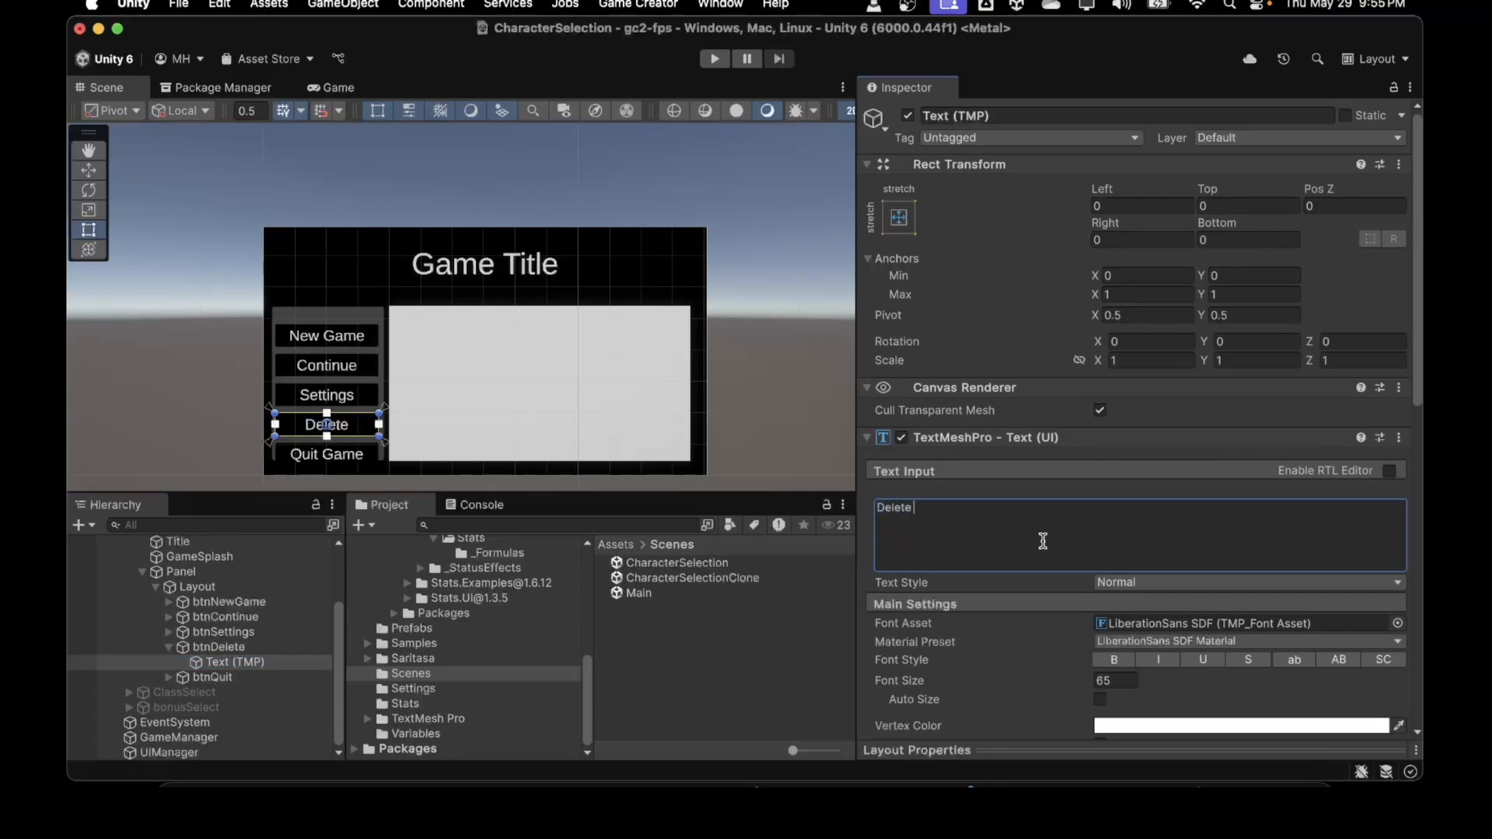
type(" Saves")
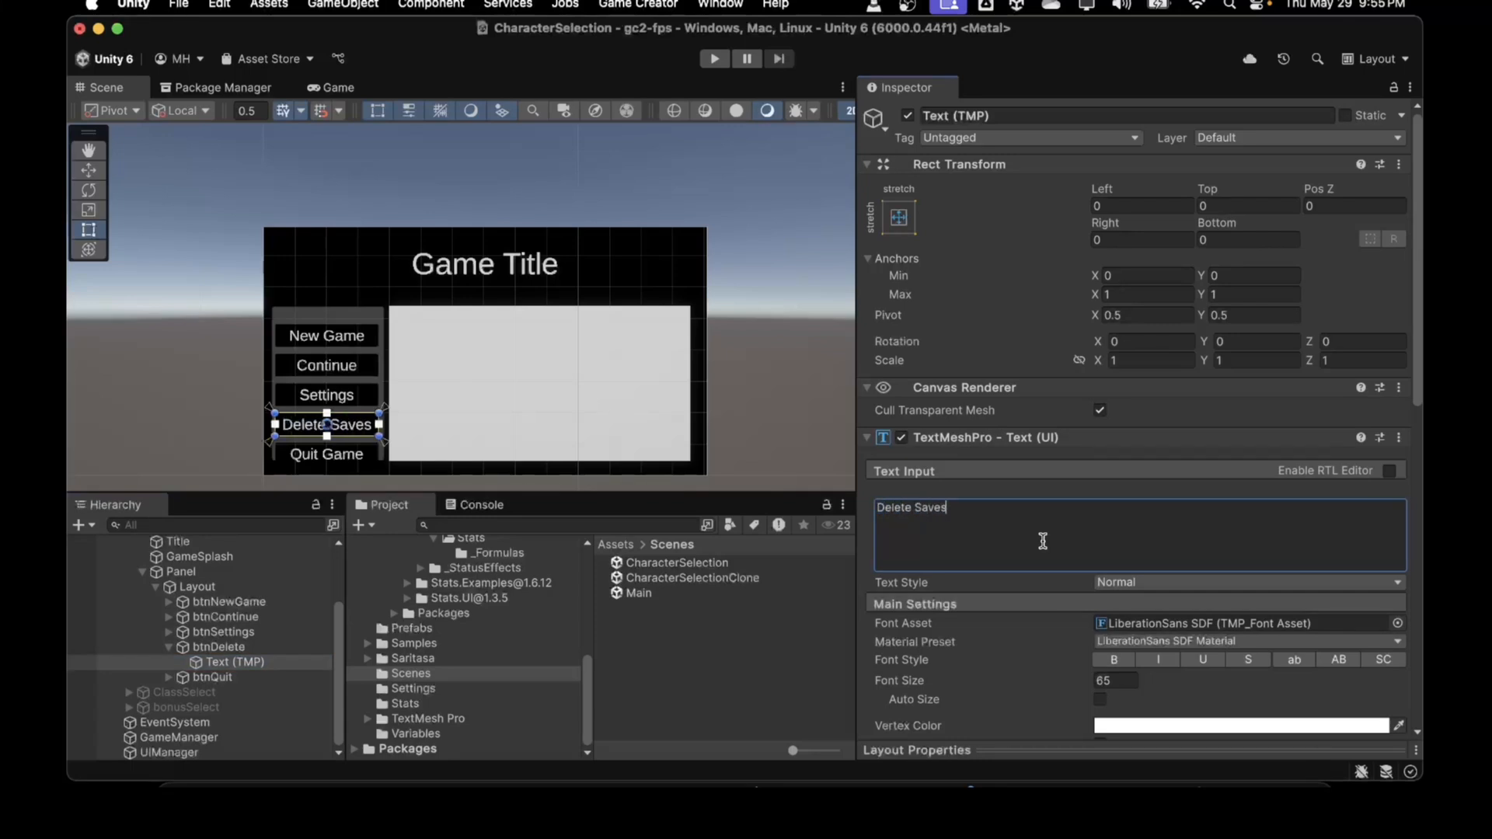
key("BackSpace")
Add a Storage Delete Game instruction for save slot 1 to btnDelete's Button component and collapse the instruction
scroll(971, 648, "down", 3)
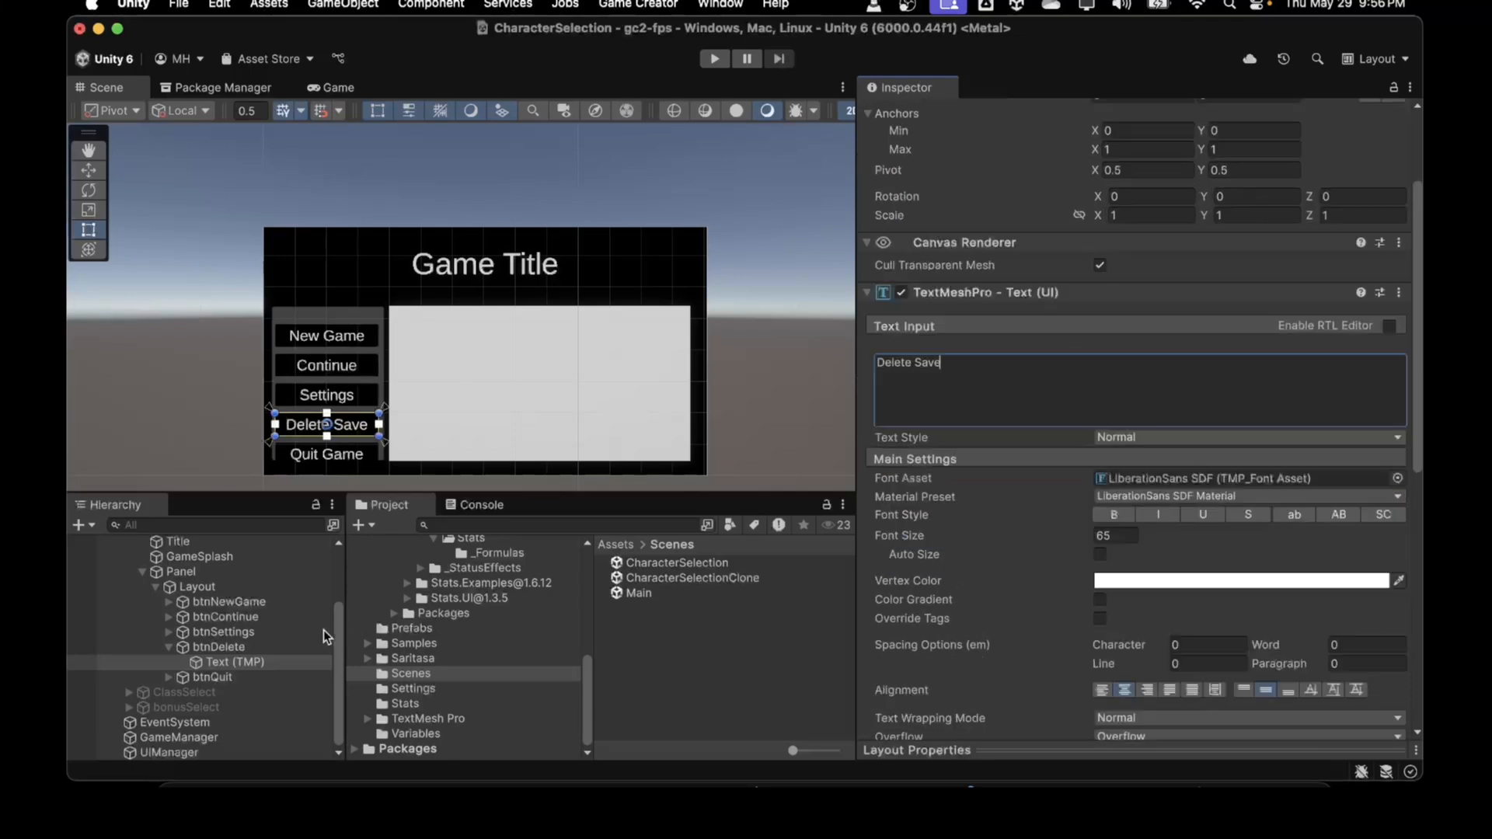
left_click(237, 648)
left_click(171, 647)
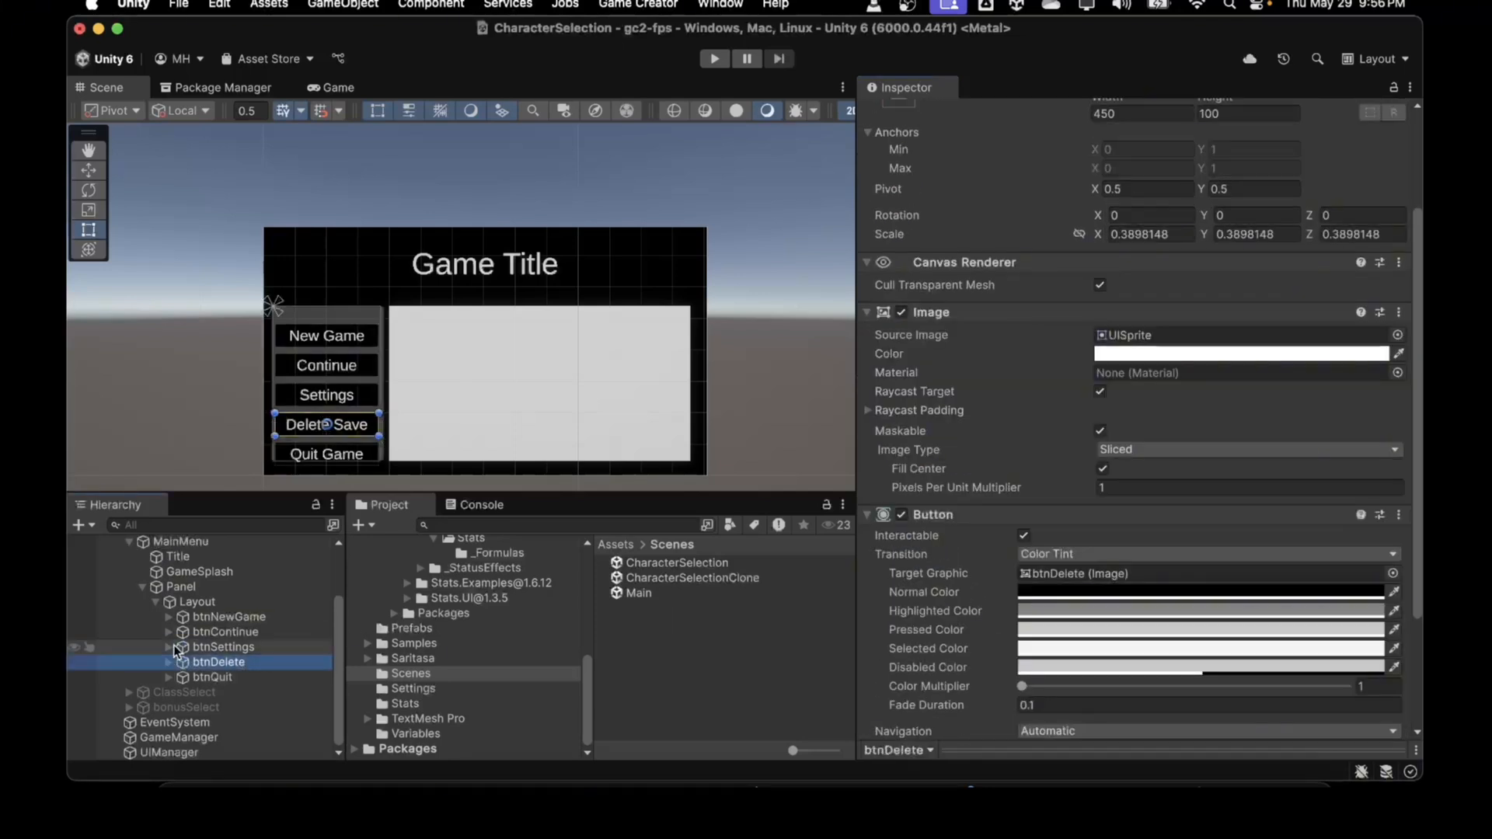
scroll(1121, 524, "down", 3)
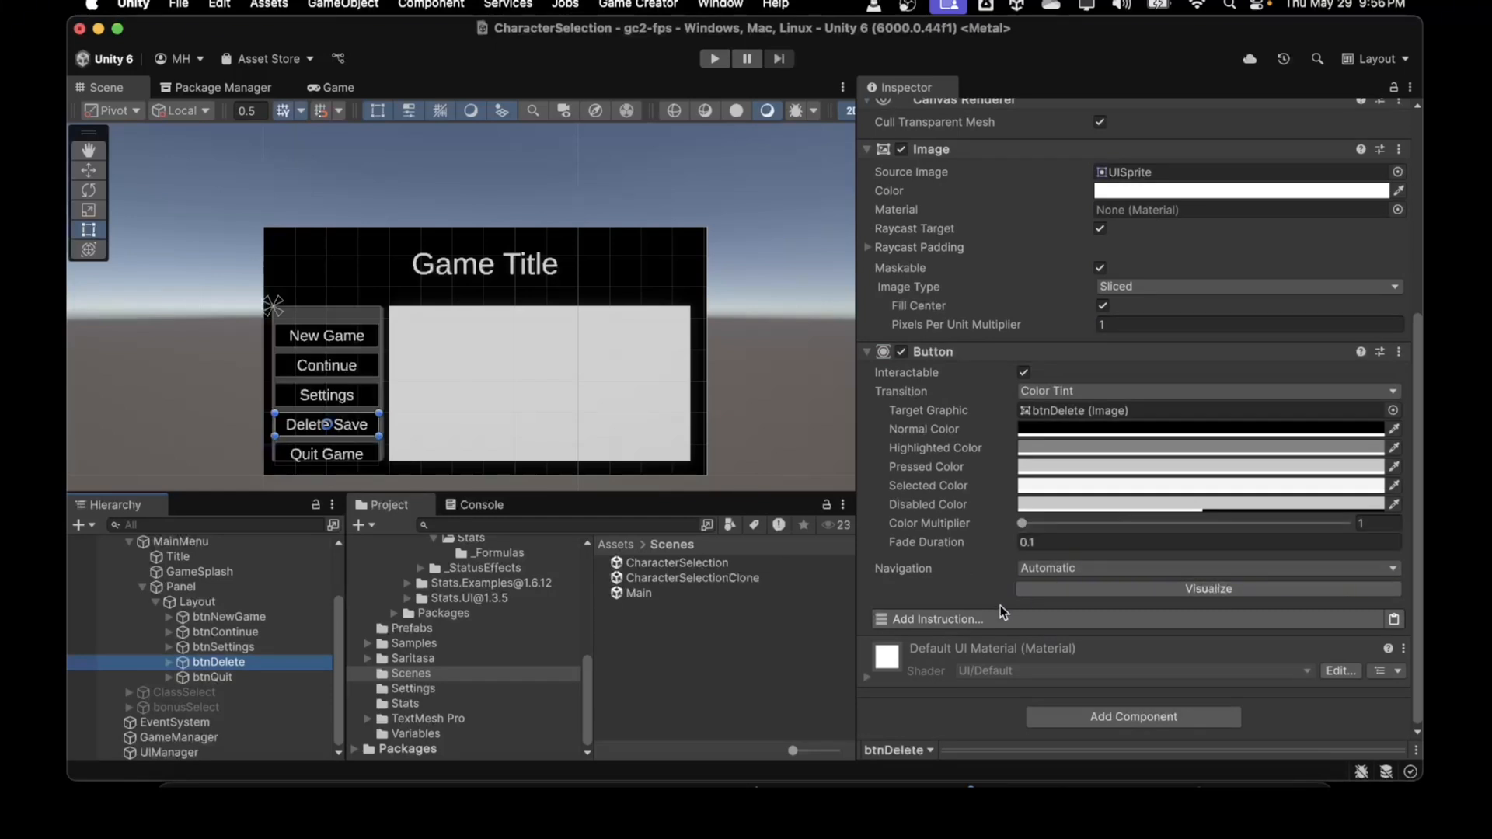
left_click(978, 618)
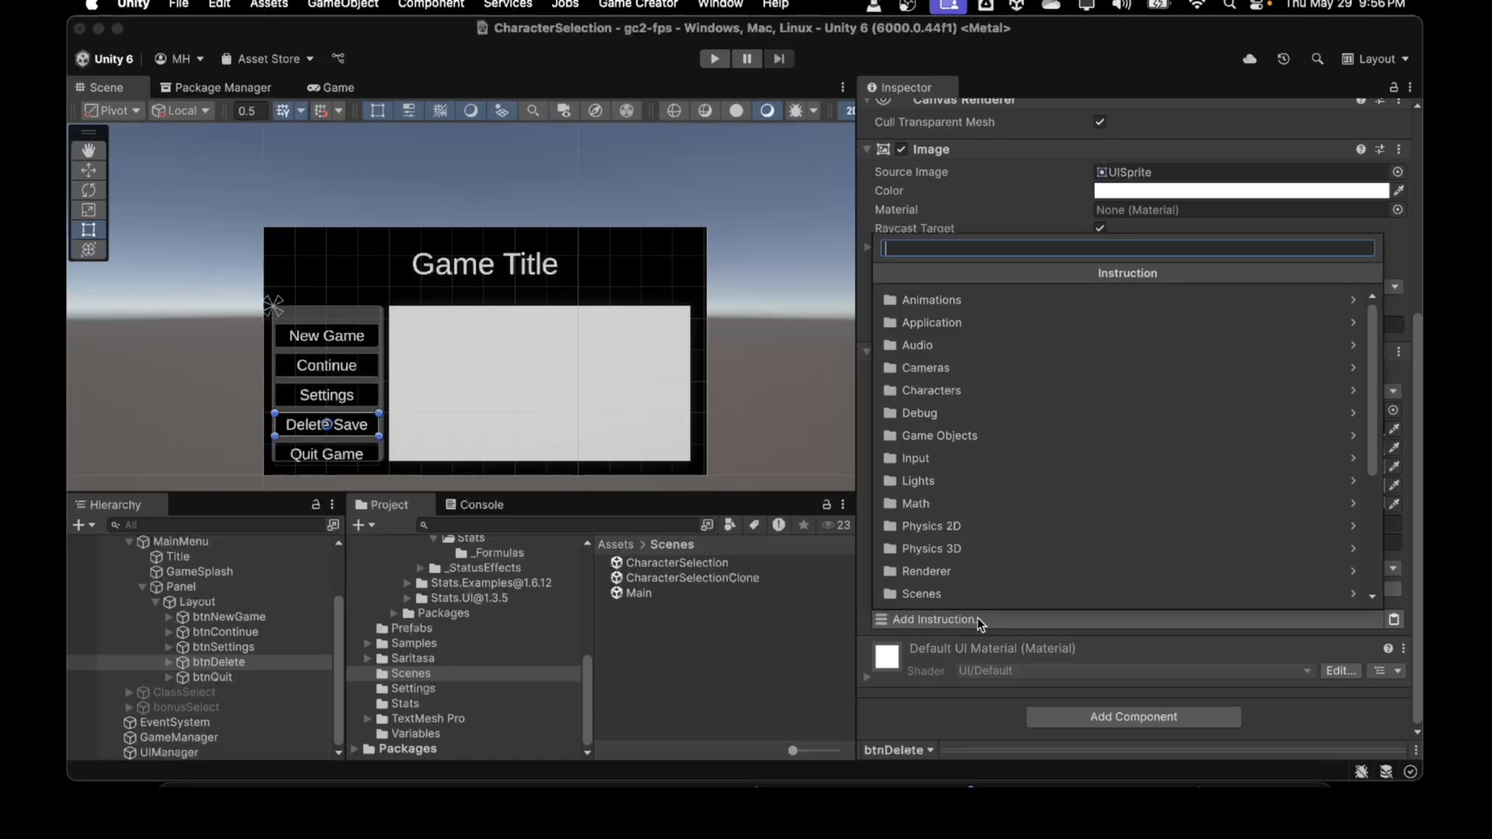
scroll(979, 509, "down", 3)
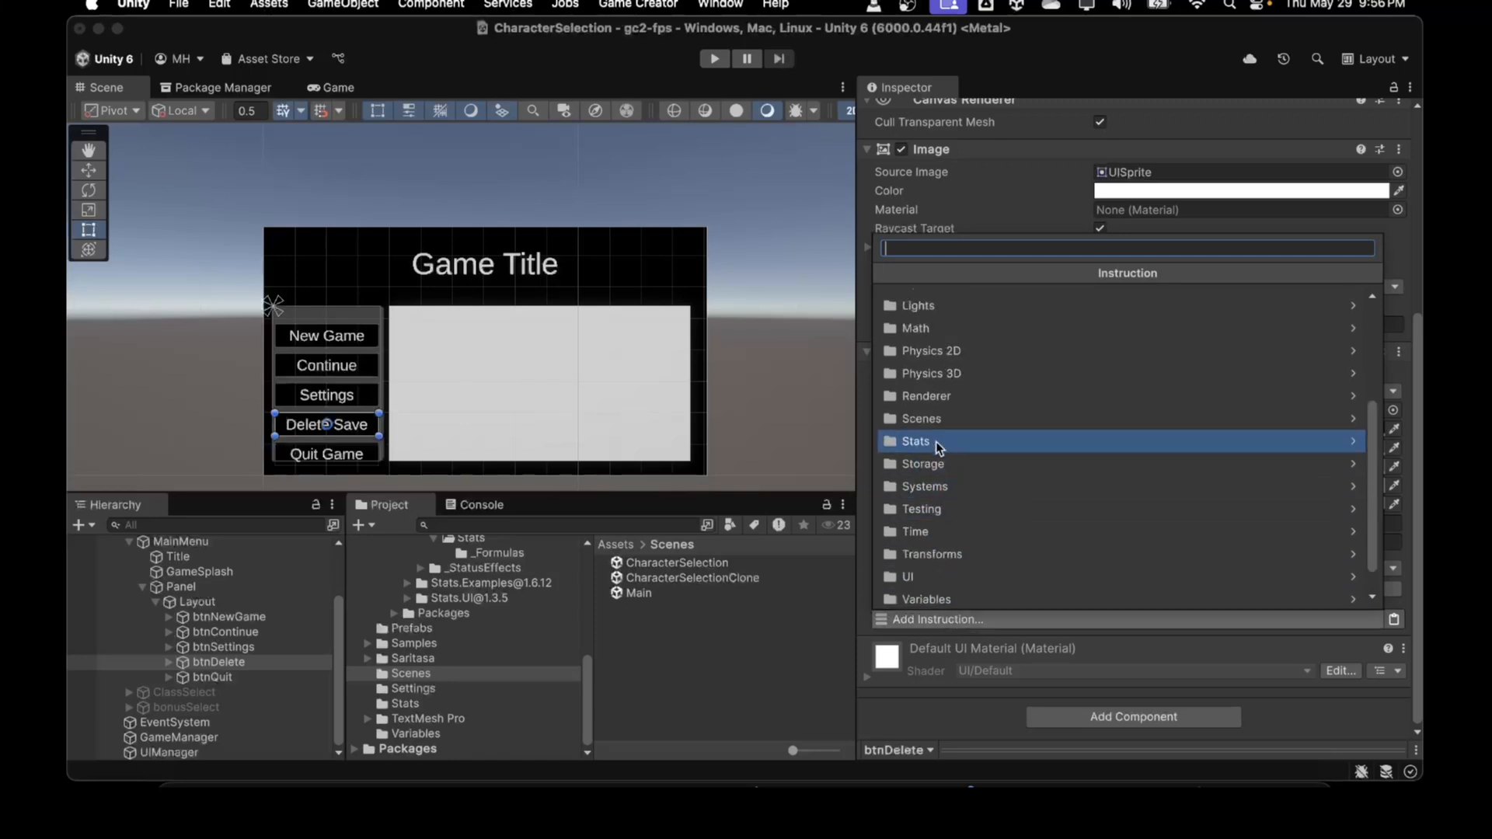
left_click(935, 463)
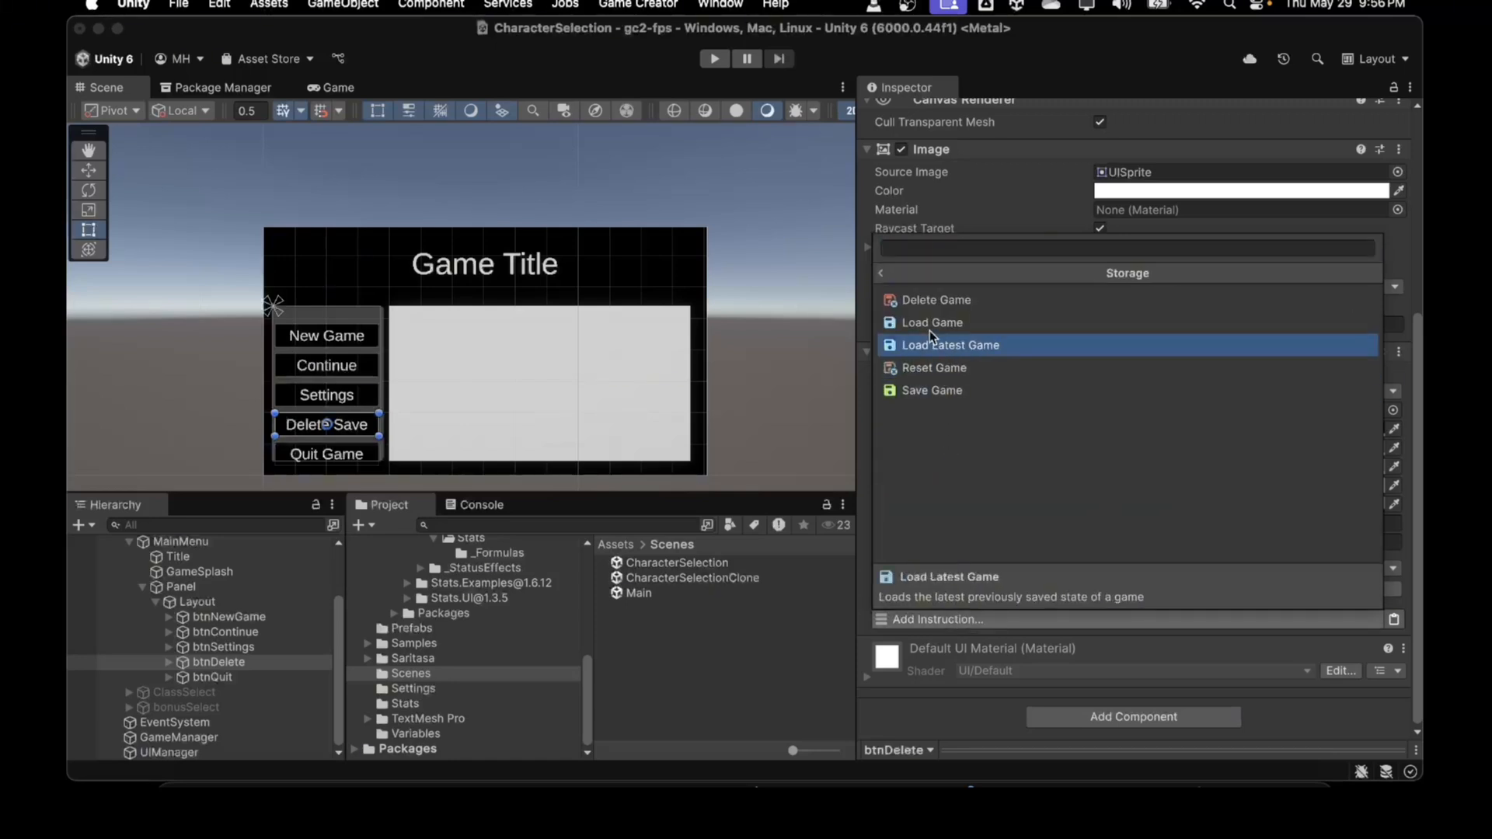
left_click(929, 300)
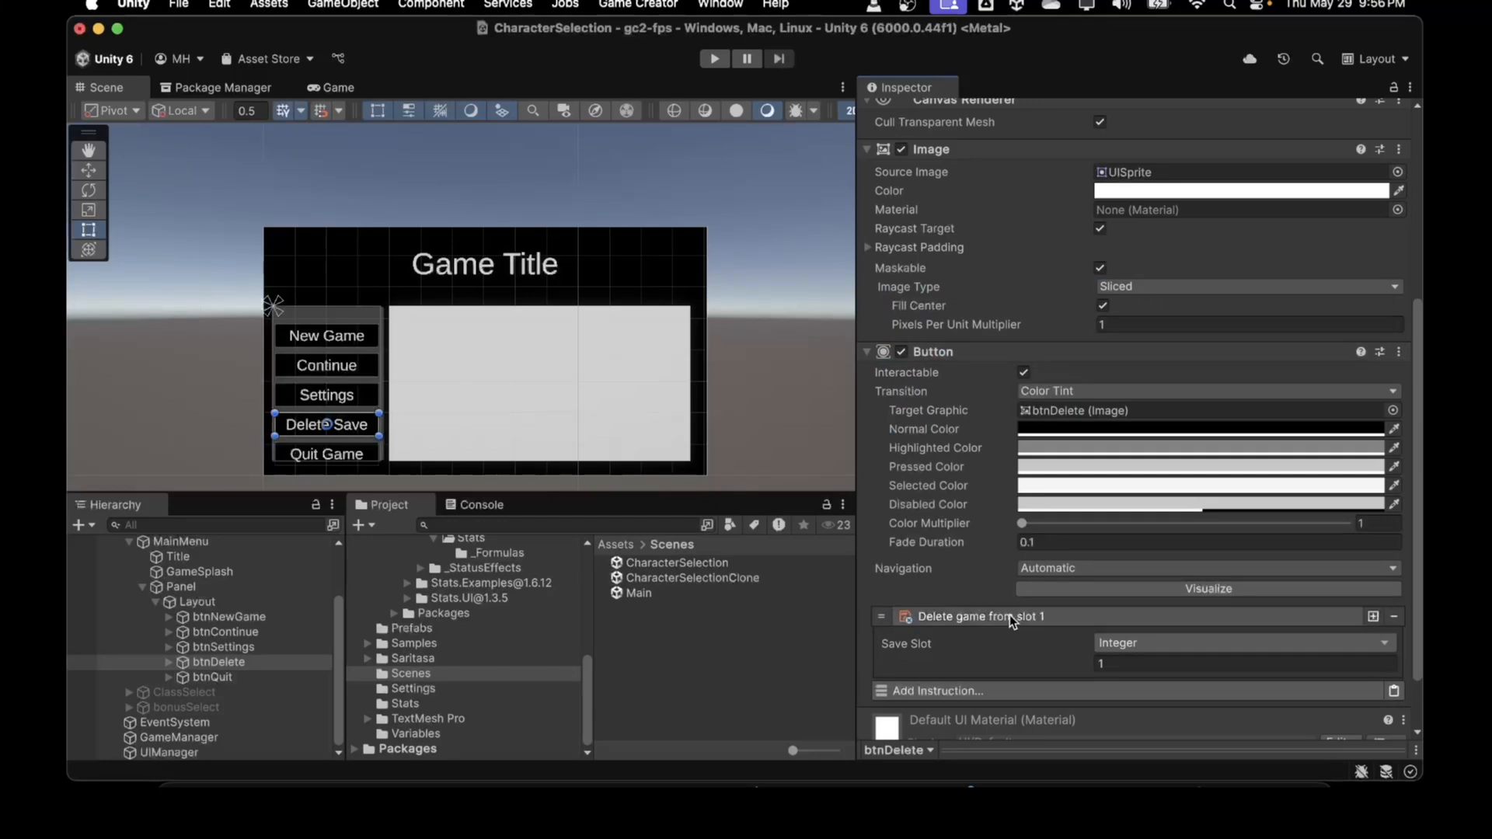
left_click(1000, 616)
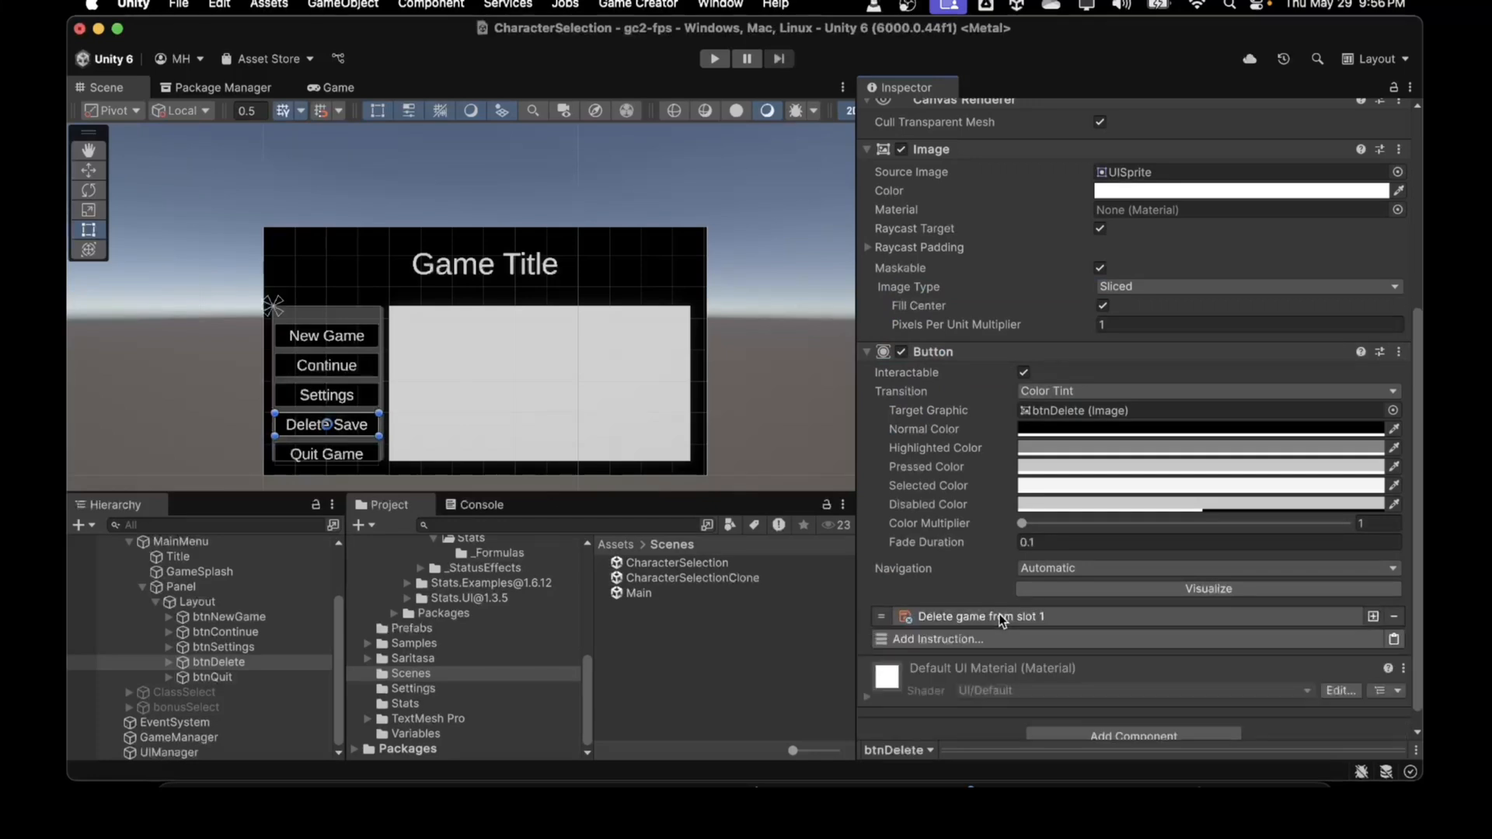
Add a Load Scene instruction after the Delete Game instruction in btnDelete's Button component
left_click(969, 637)
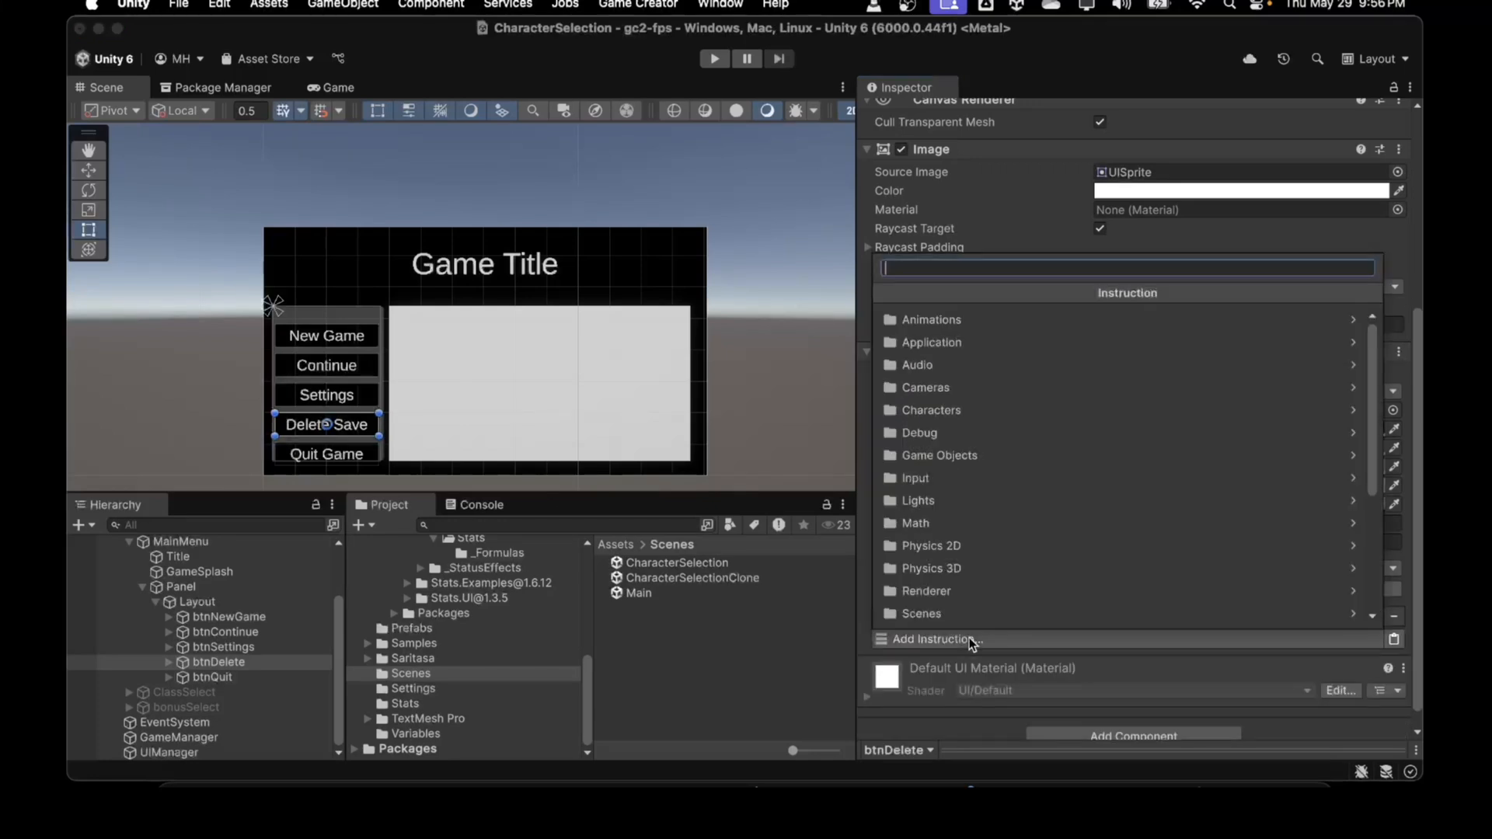
type("reload")
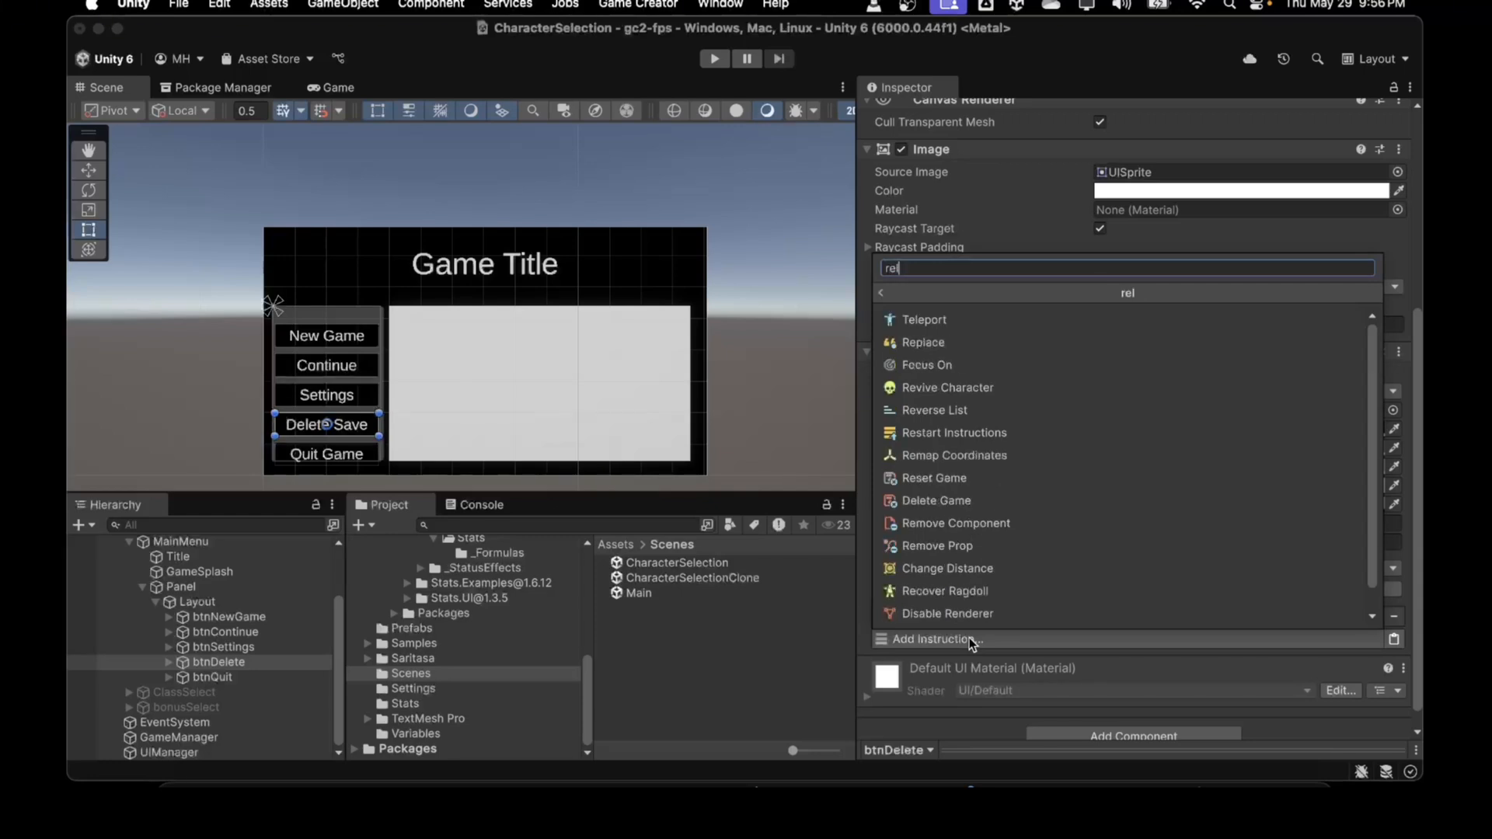
key("BackSpace")
key("BackSpace")
key("BackSpace")
key("BackSpace")
key("BackSpace")
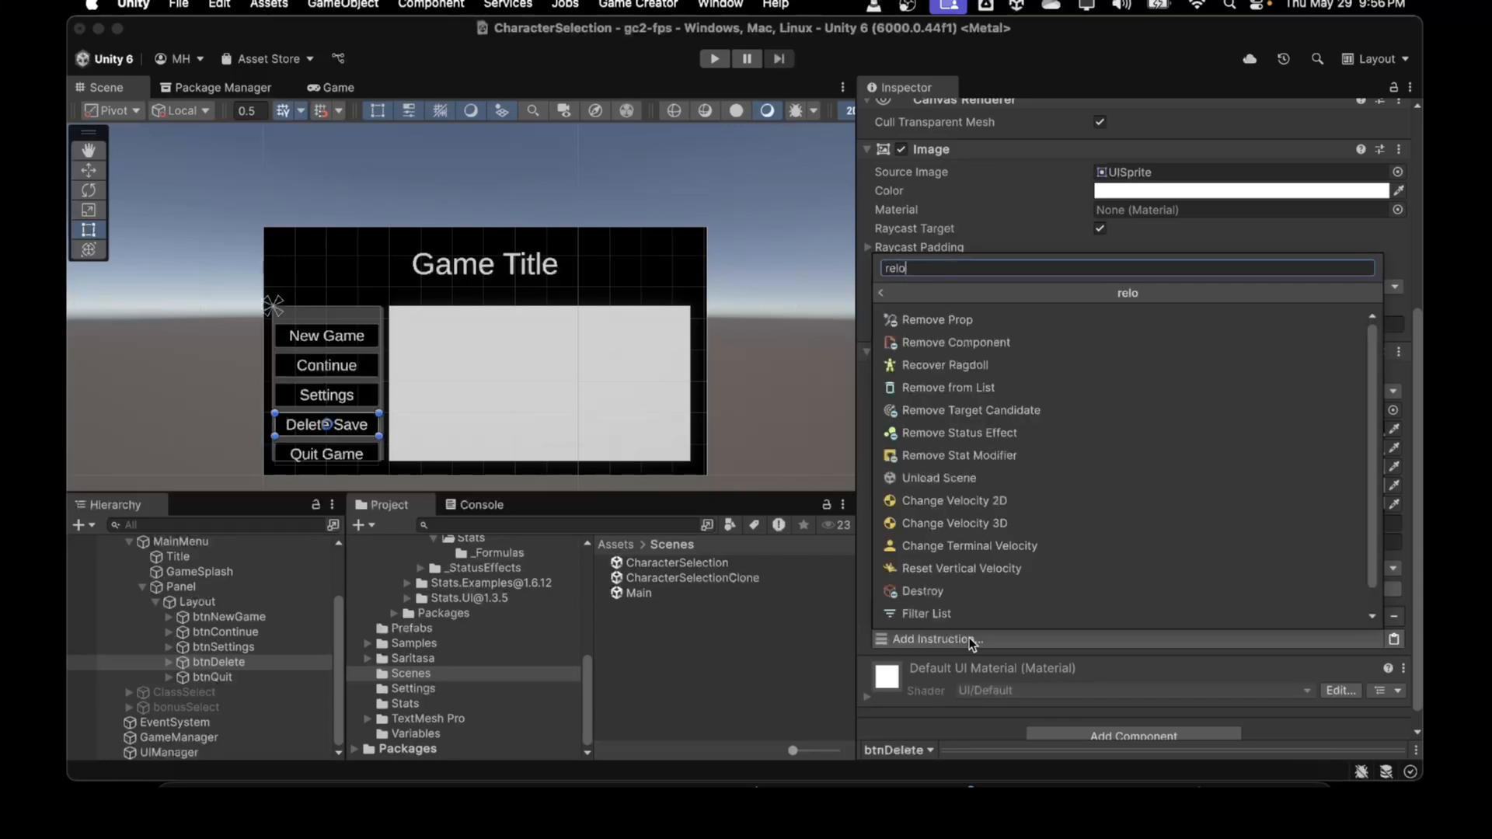
key("BackSpace")
type("load")
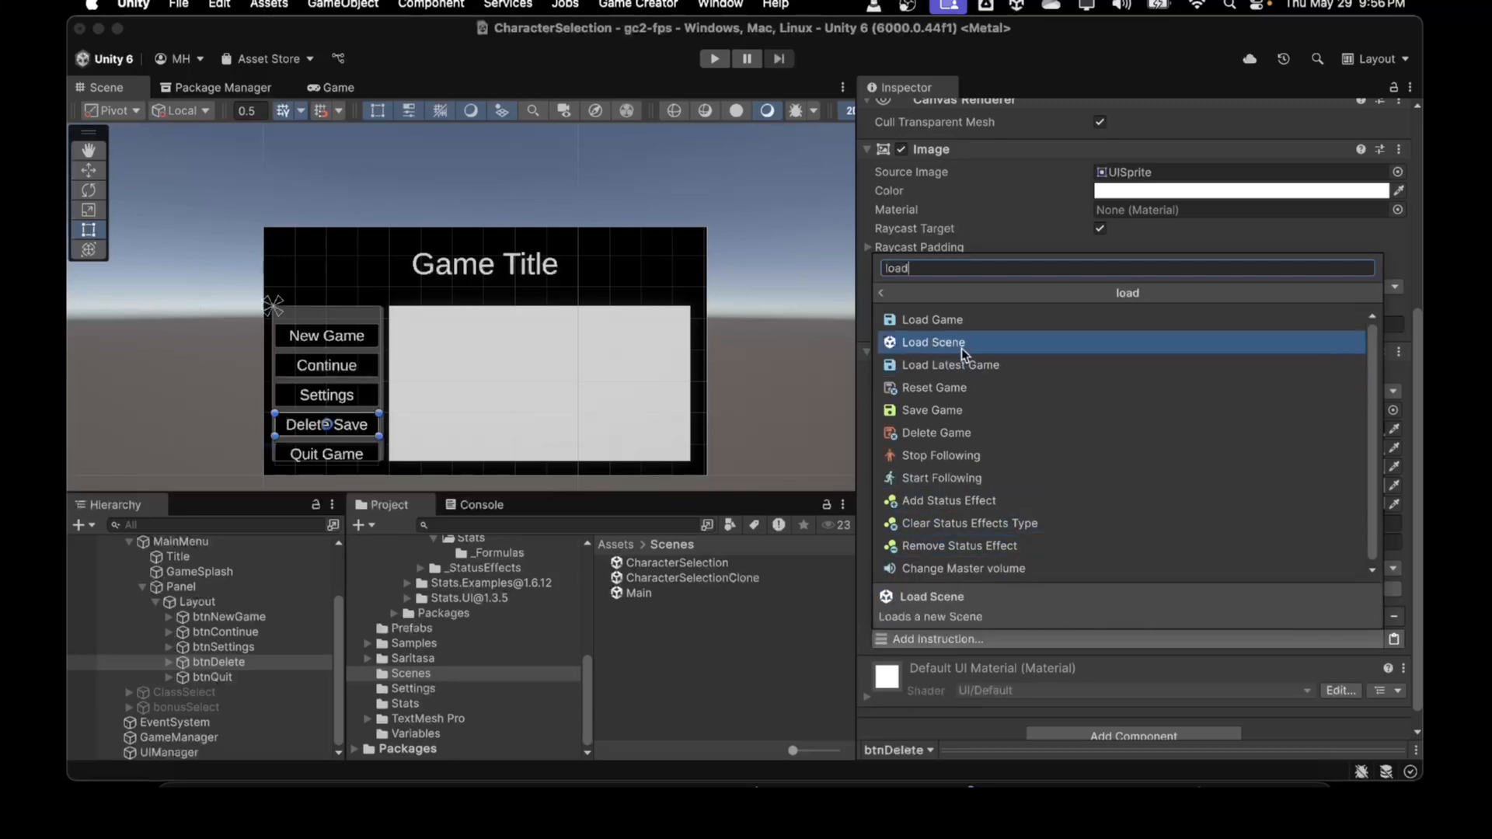
left_click(952, 348)
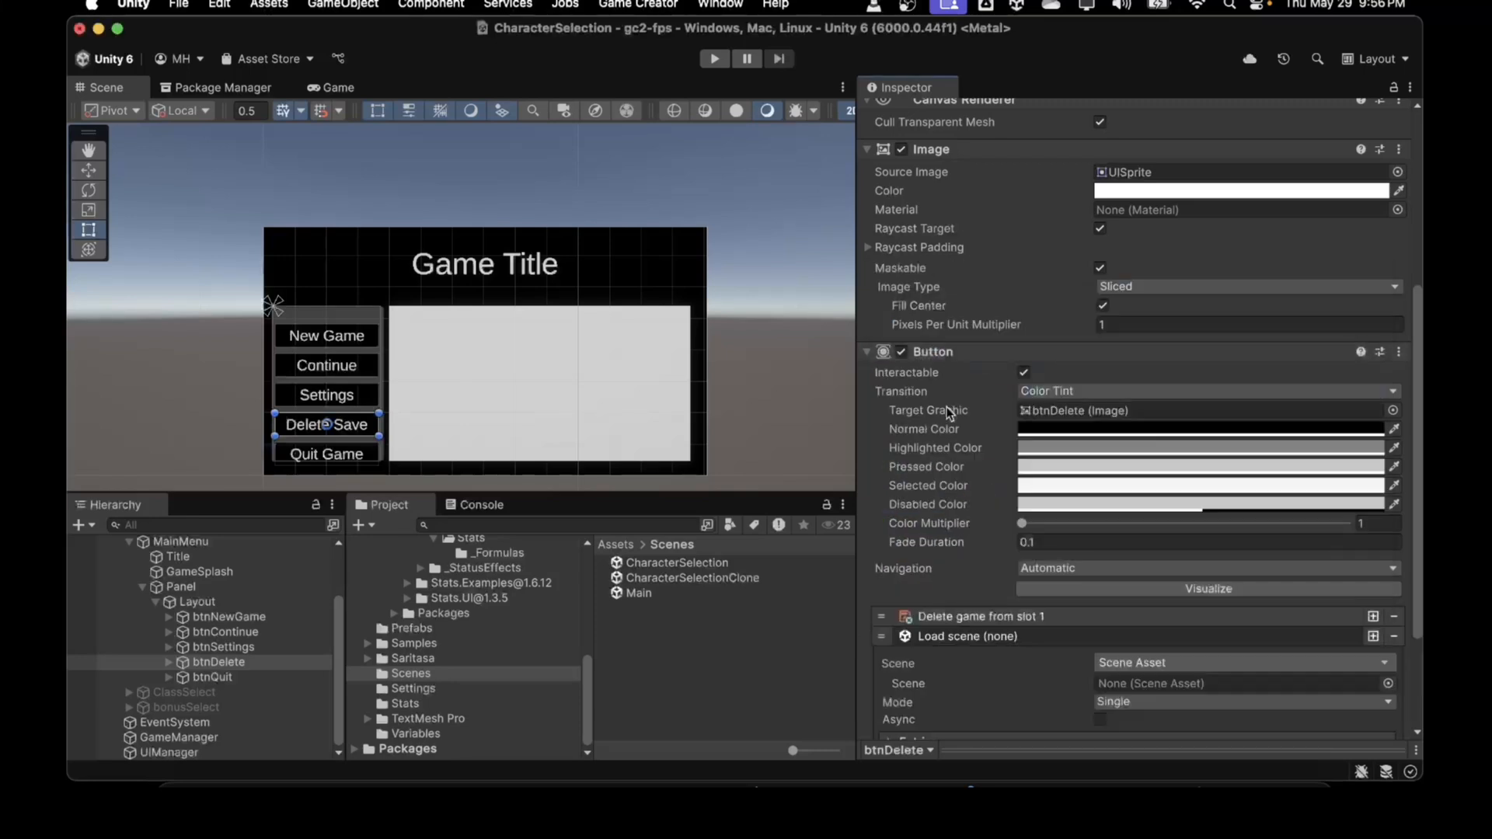
Assign the CharacterSelection scene asset to the Load Scene instruction, collapse the instruction and save the scene
scroll(940, 537, "down", 5)
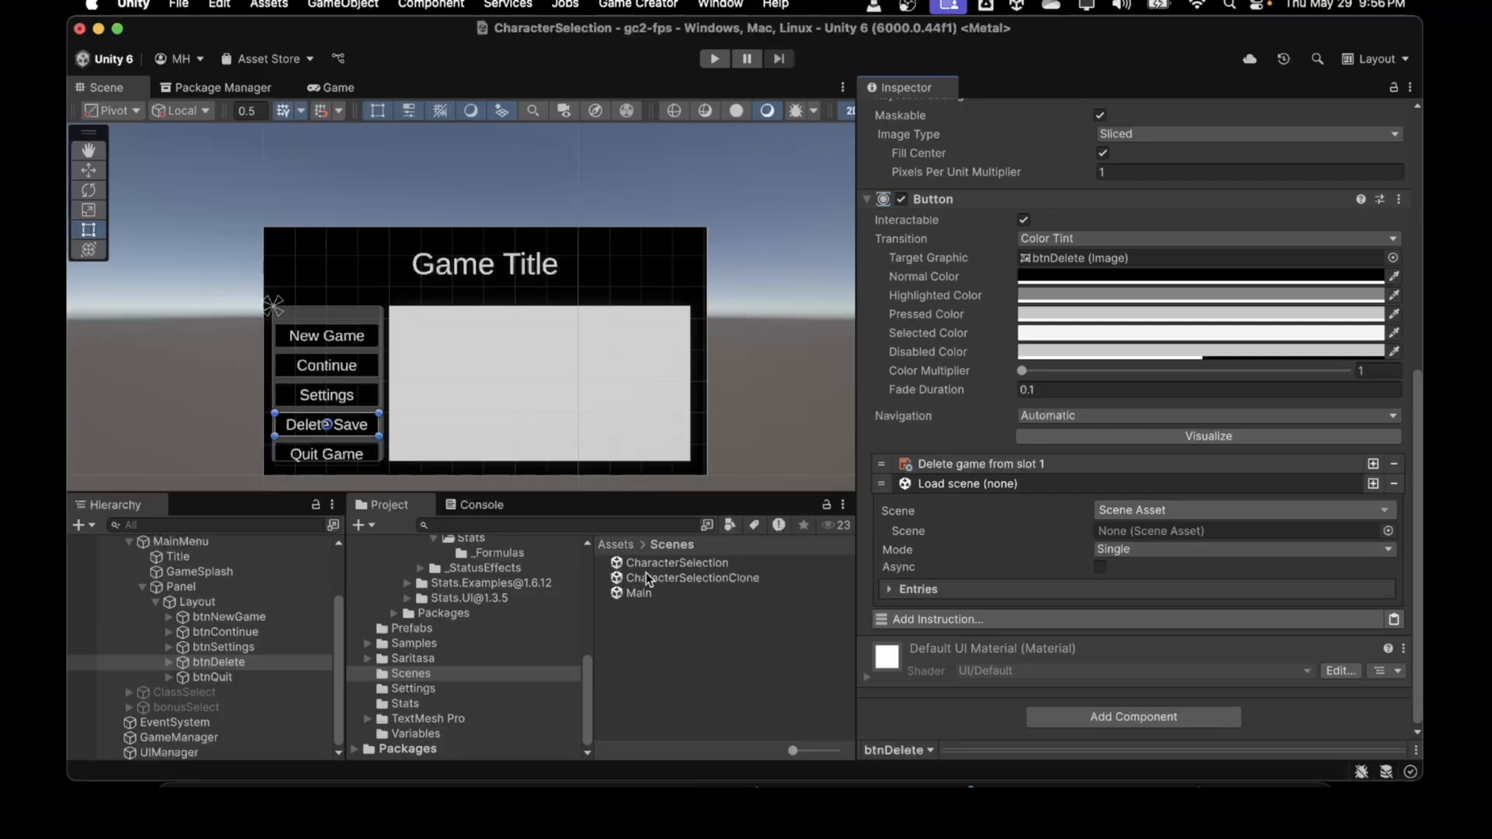
left_click_drag(652, 563, 1113, 532)
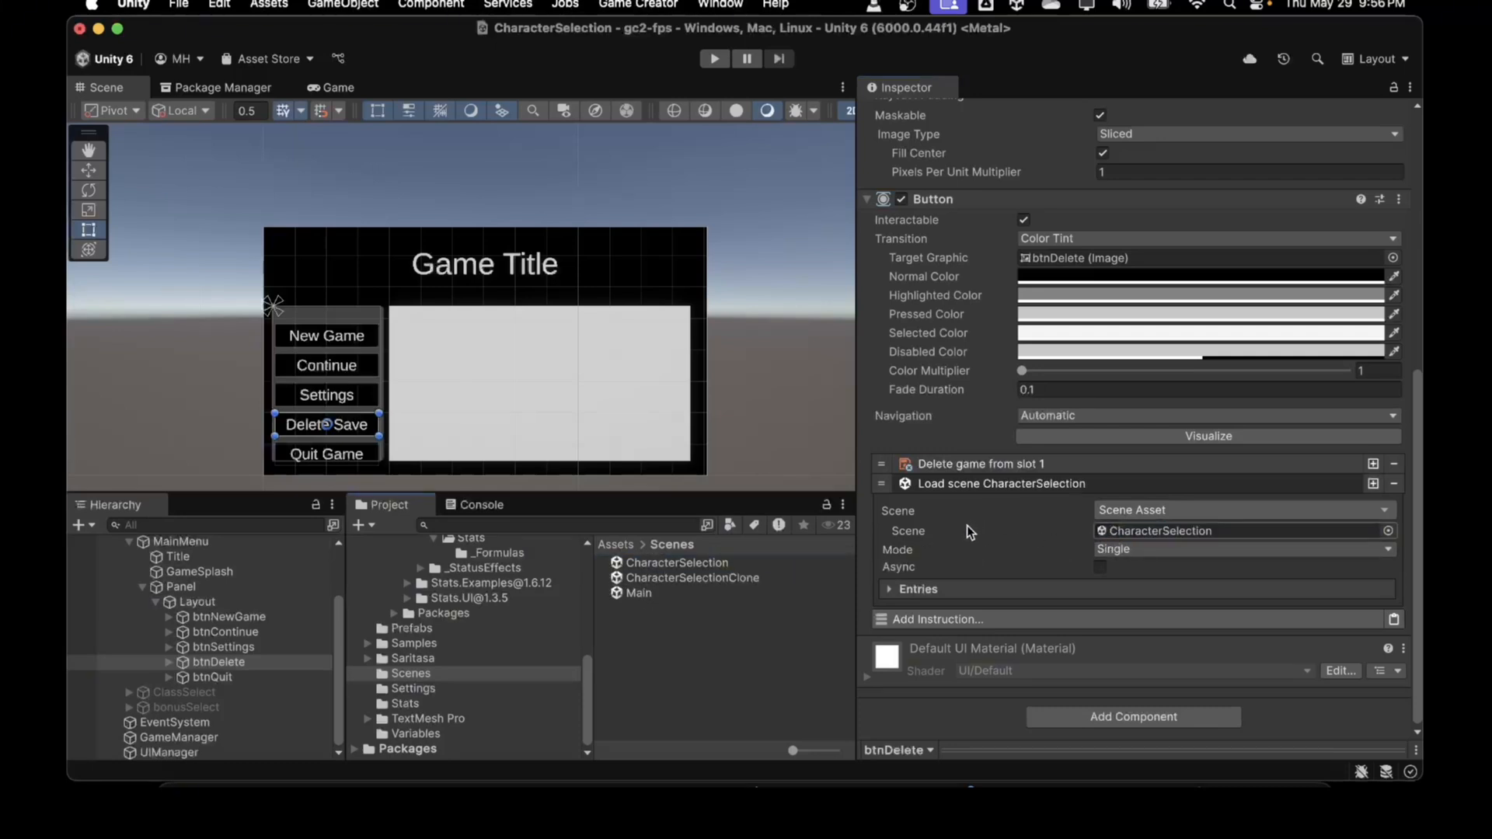
left_click(961, 489)
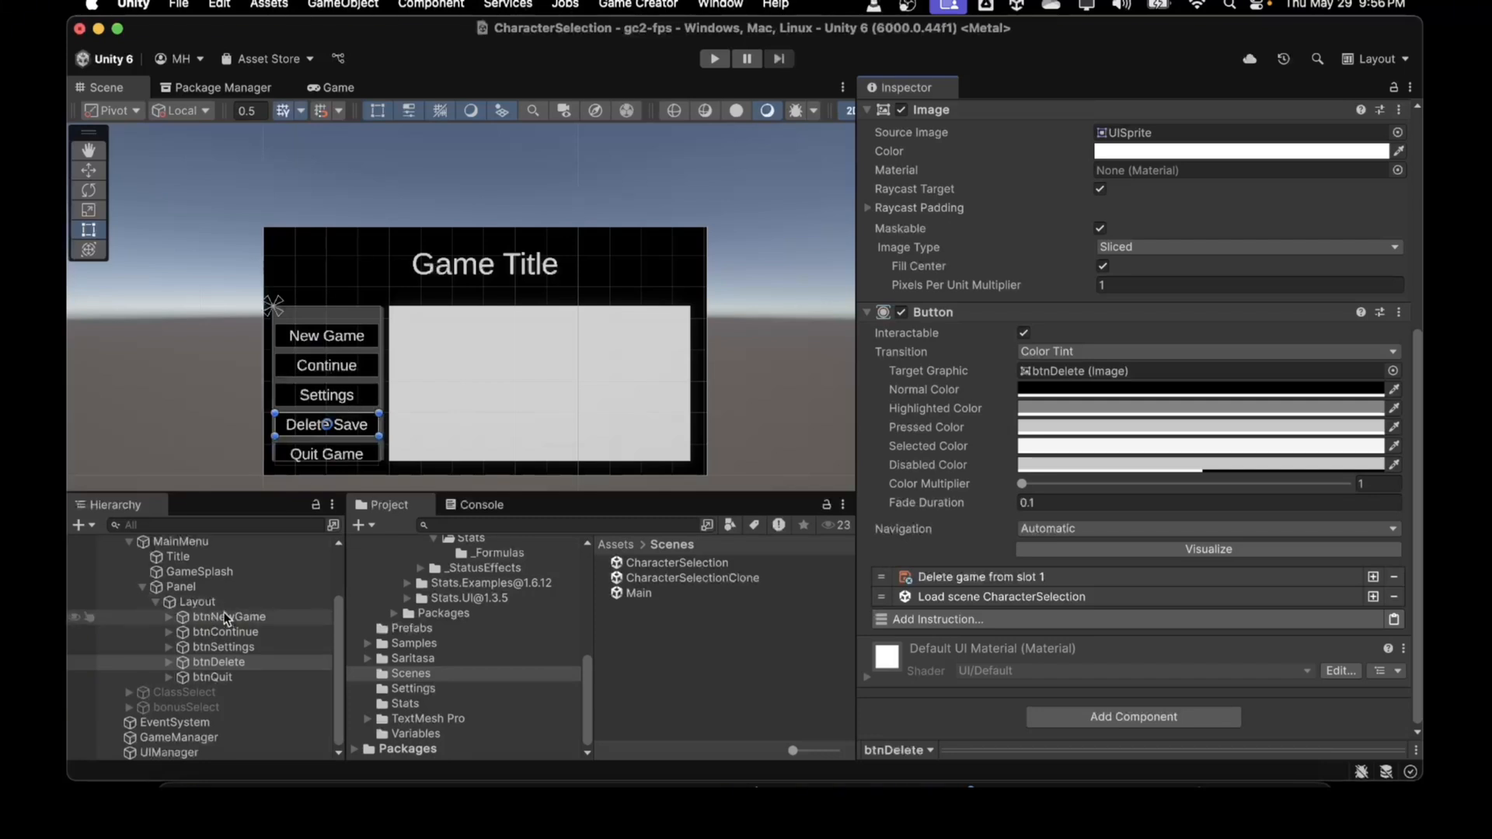
left_click(194, 17)
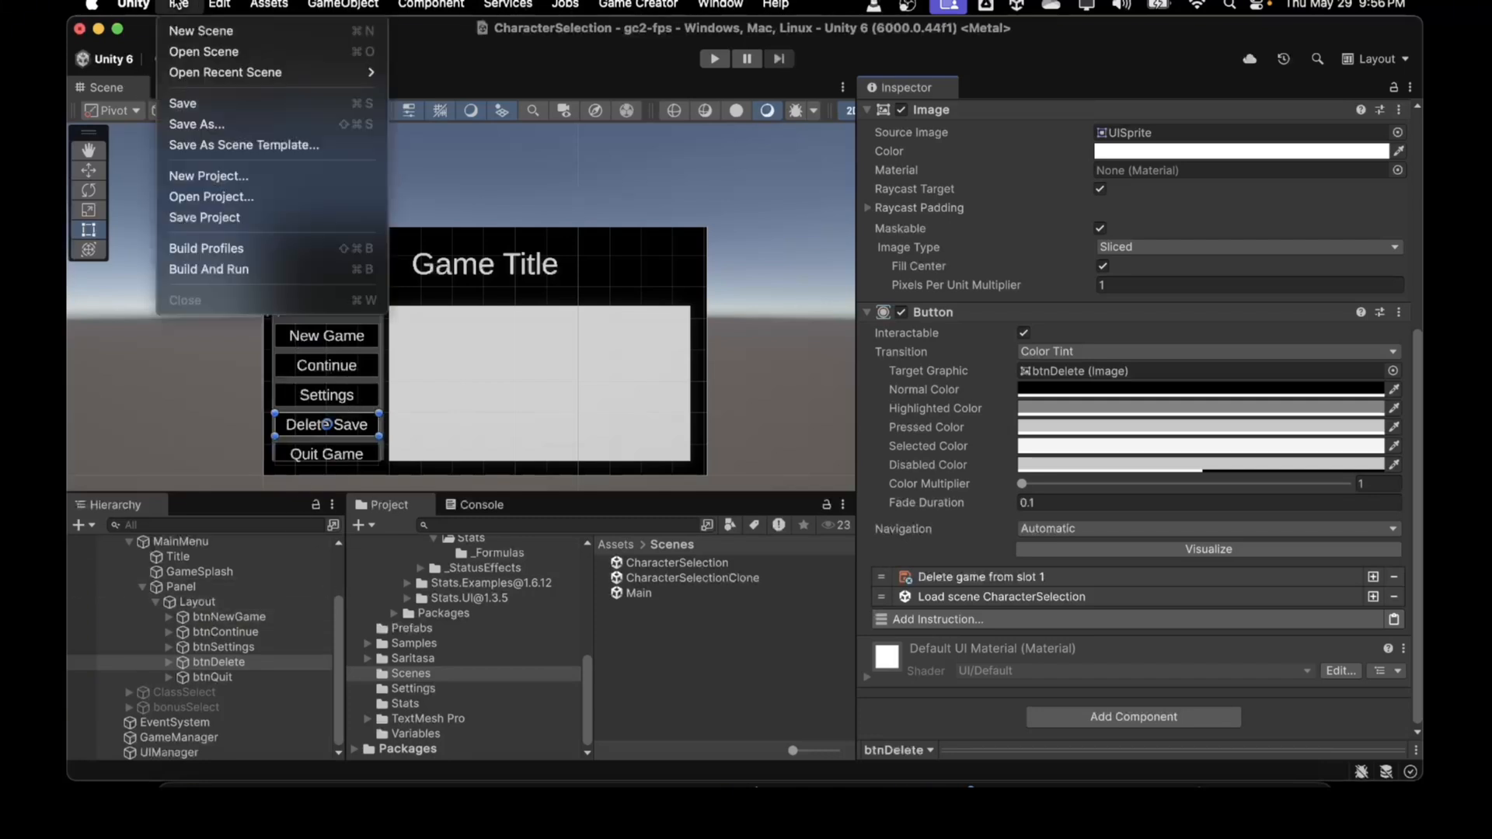
left_click(178, 105)
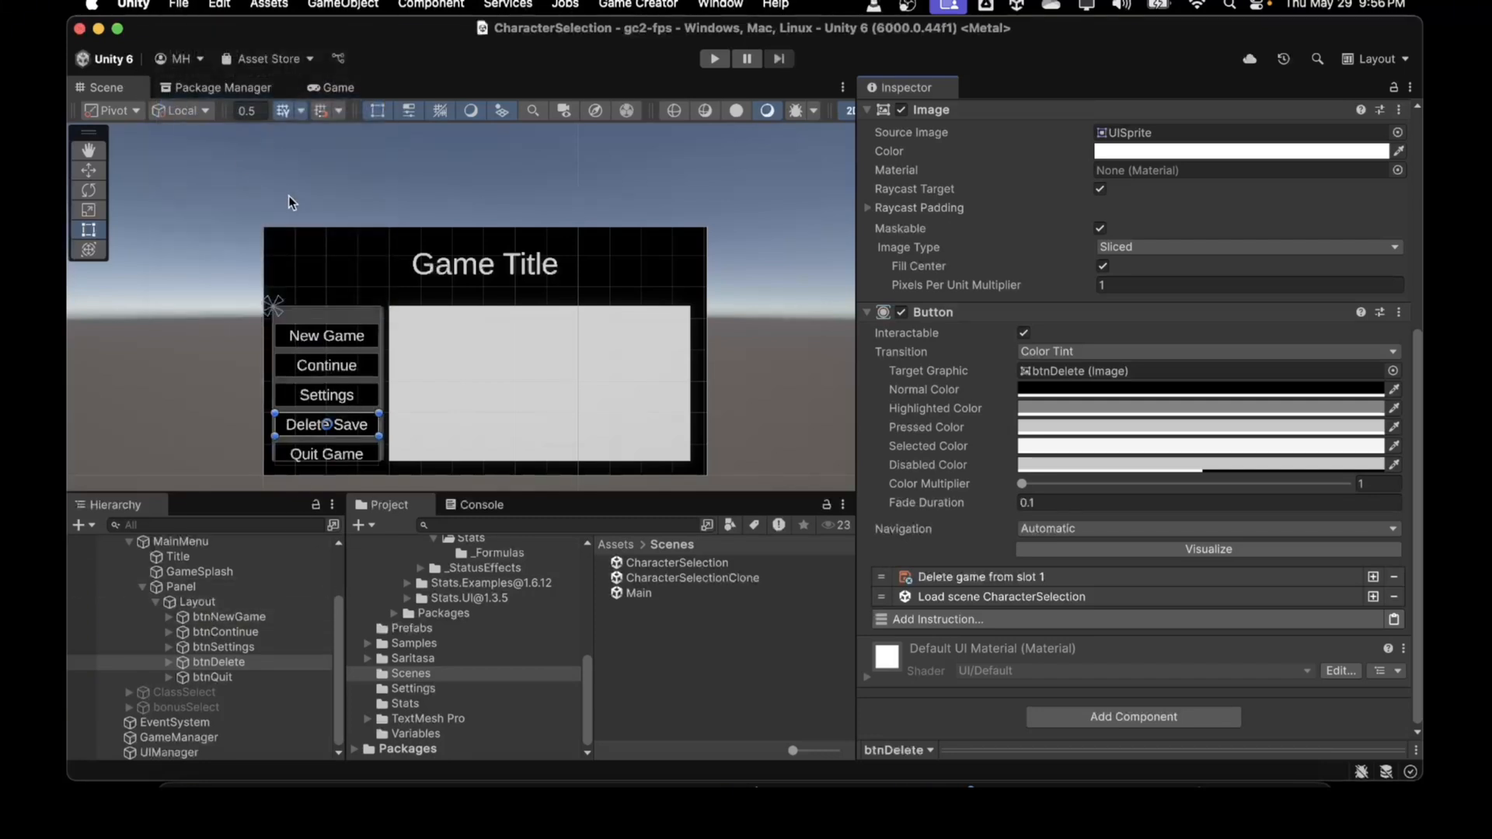
Run the game, delete the existing save and start a new game with the Tank class
left_click(714, 61)
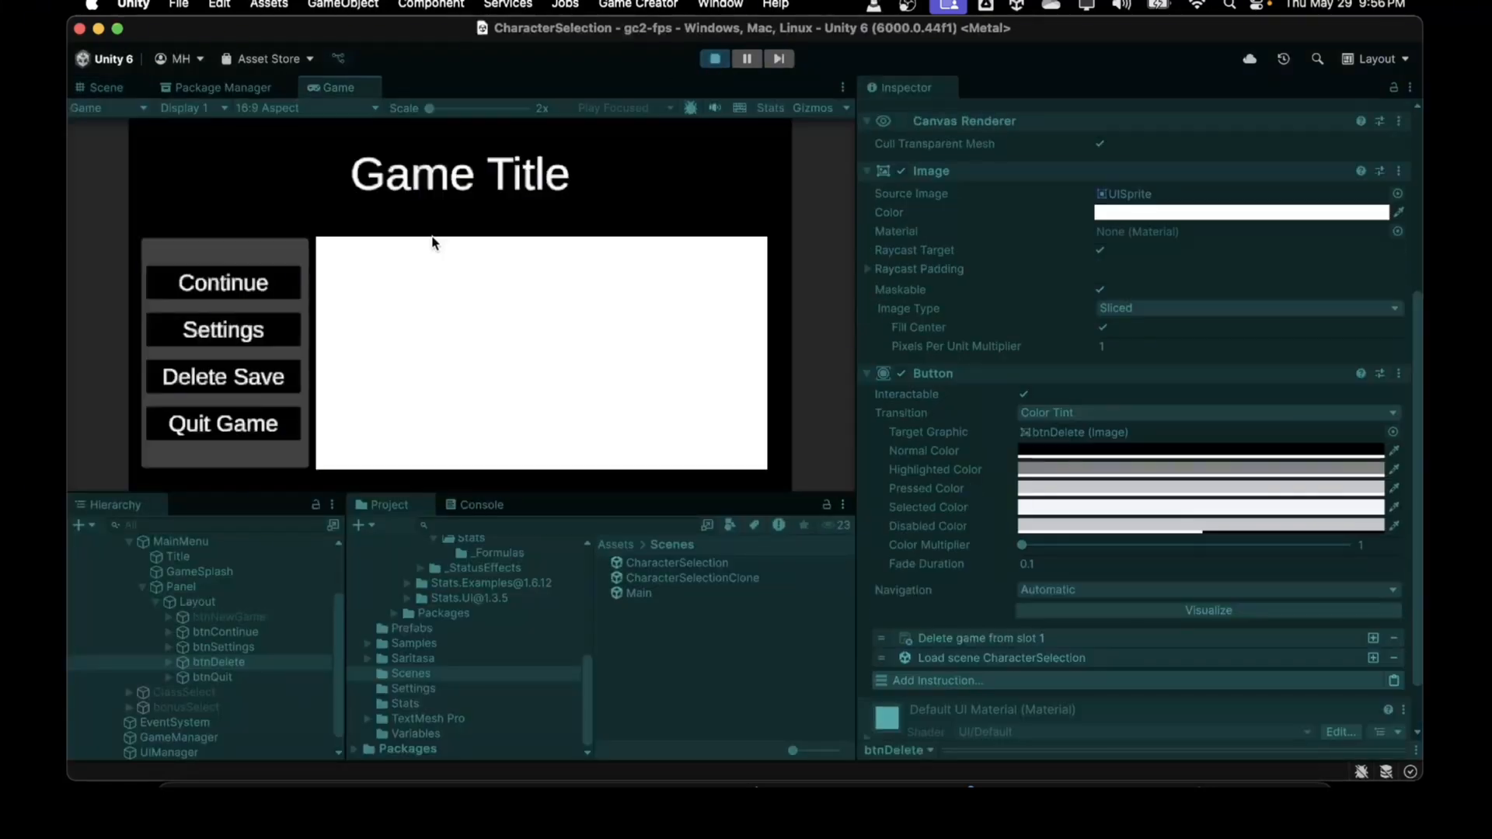
left_click(211, 379)
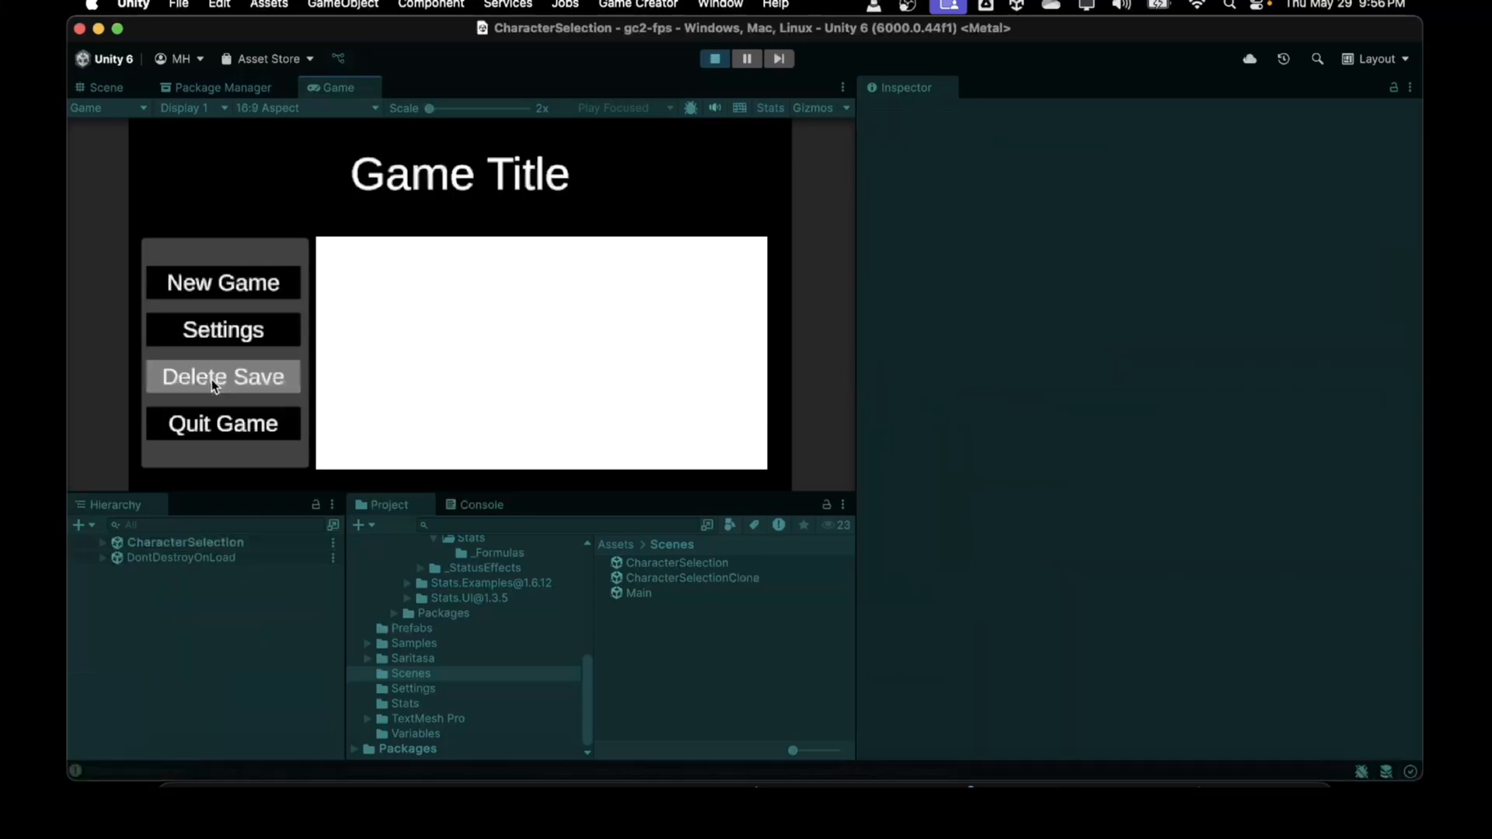
left_click(217, 289)
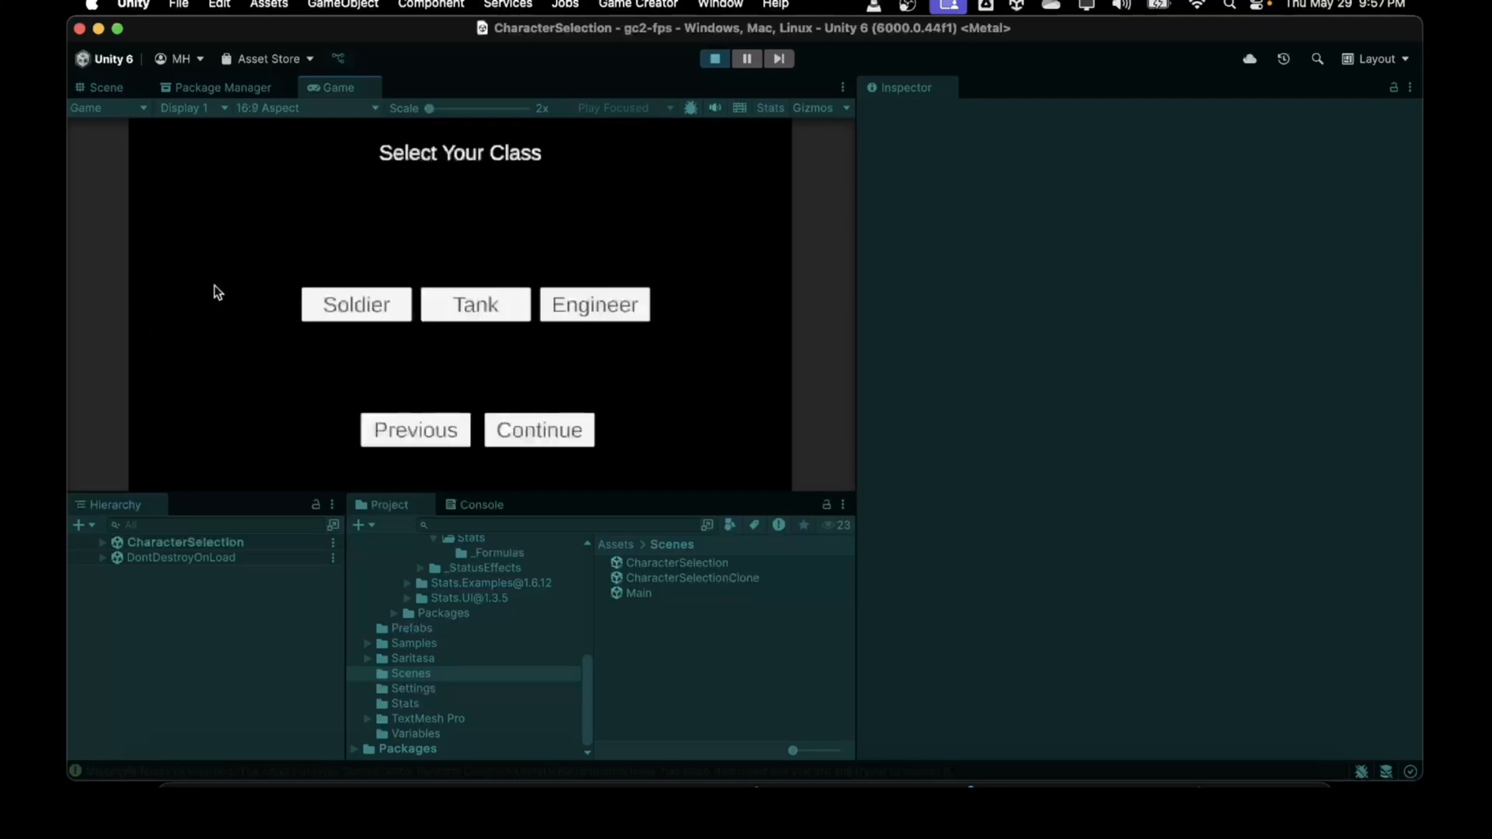
left_click(483, 311)
left_click(505, 431)
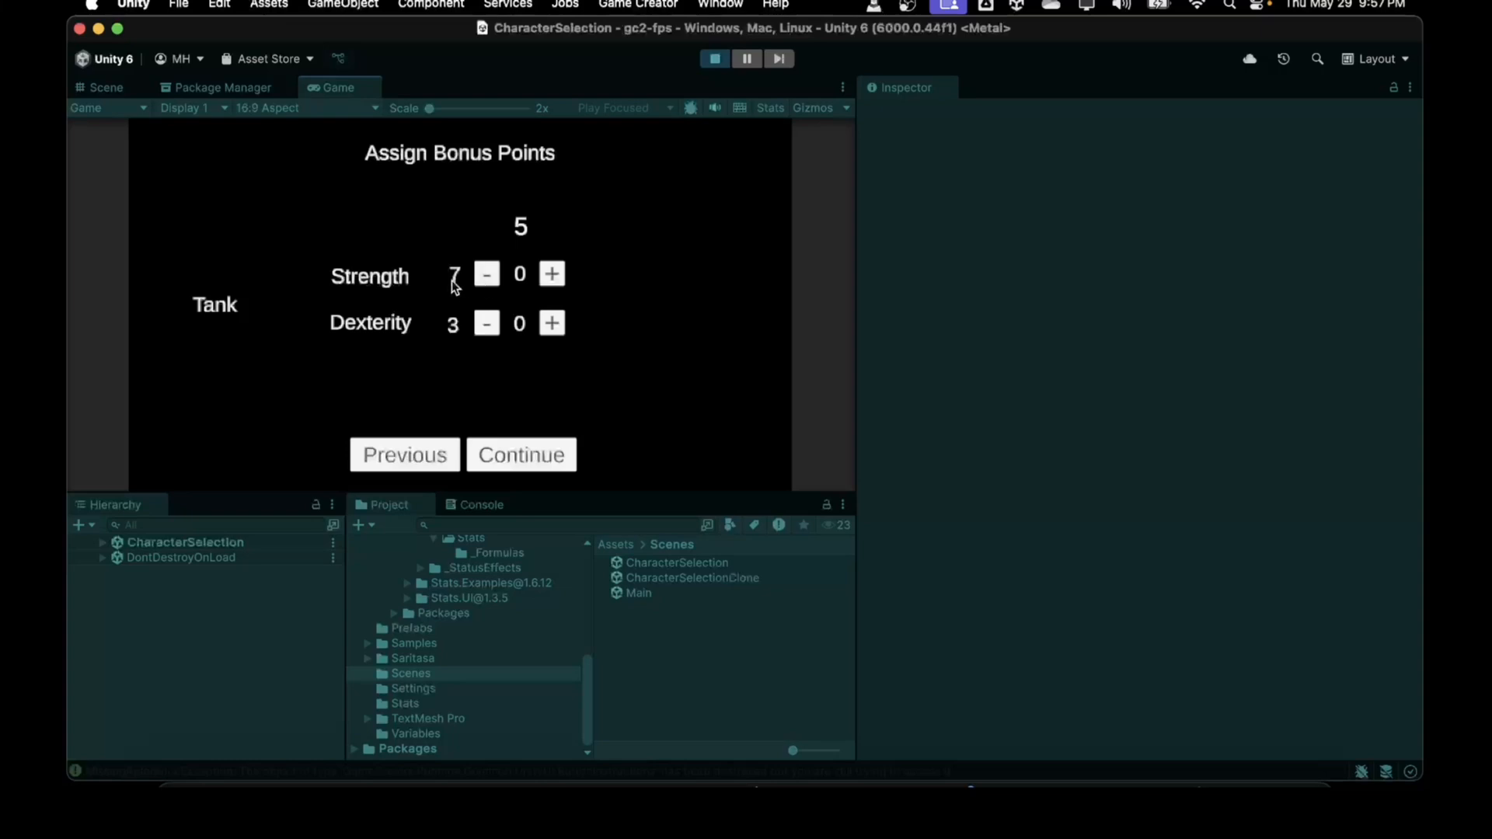
Assign 2 bonus points to the Tank's Strength and 3 to Dexterity, and continue into the Main scene
double_click(553, 276)
left_click(553, 324)
double_click(553, 324)
left_click(502, 469)
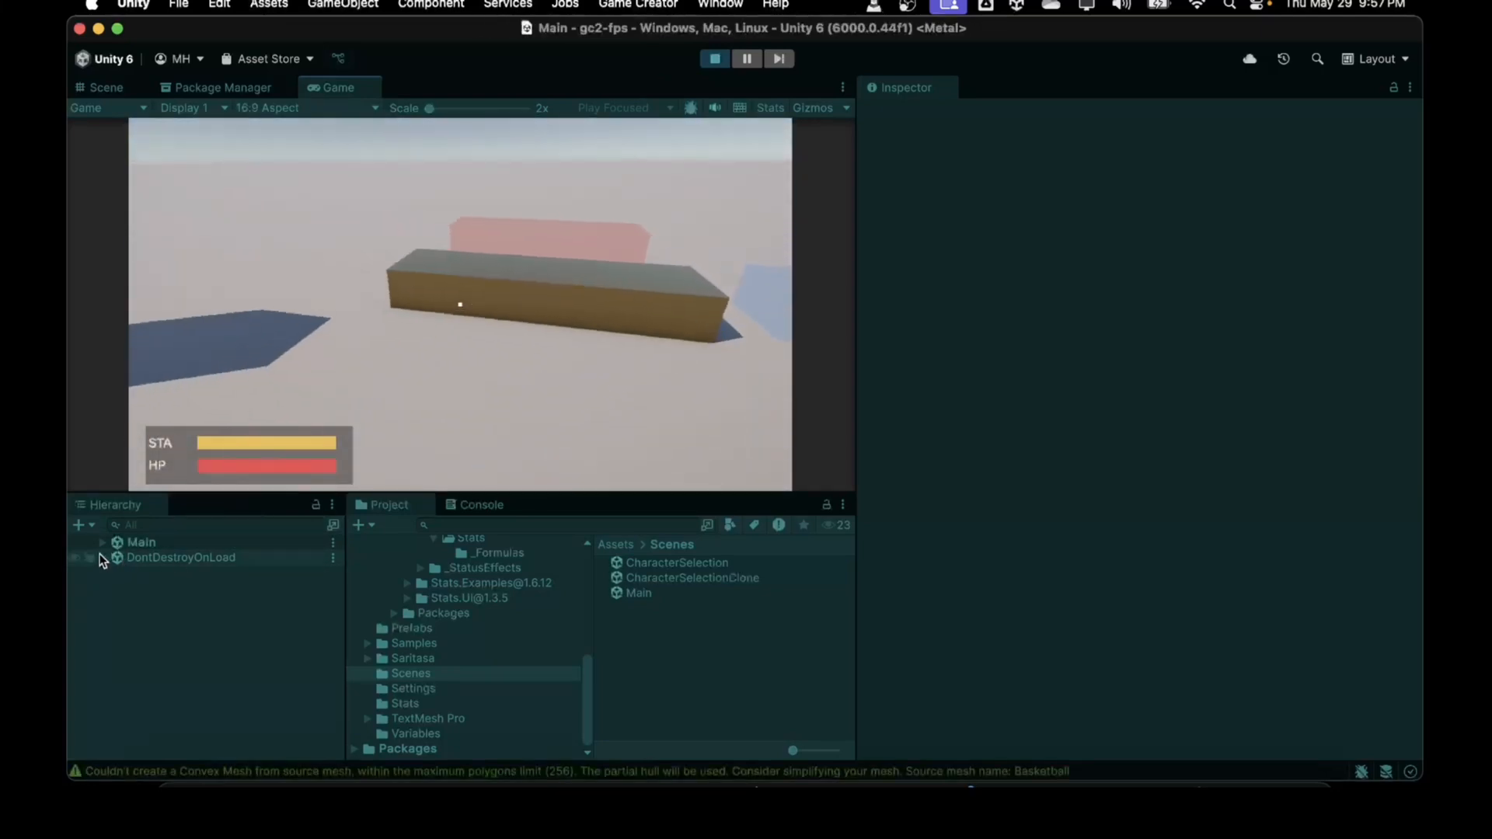
Check the Tank Player's Traits and Local Name Variables in the running Main scene, and stop the game
left_click(102, 542)
scroll(129, 661, "down", 3)
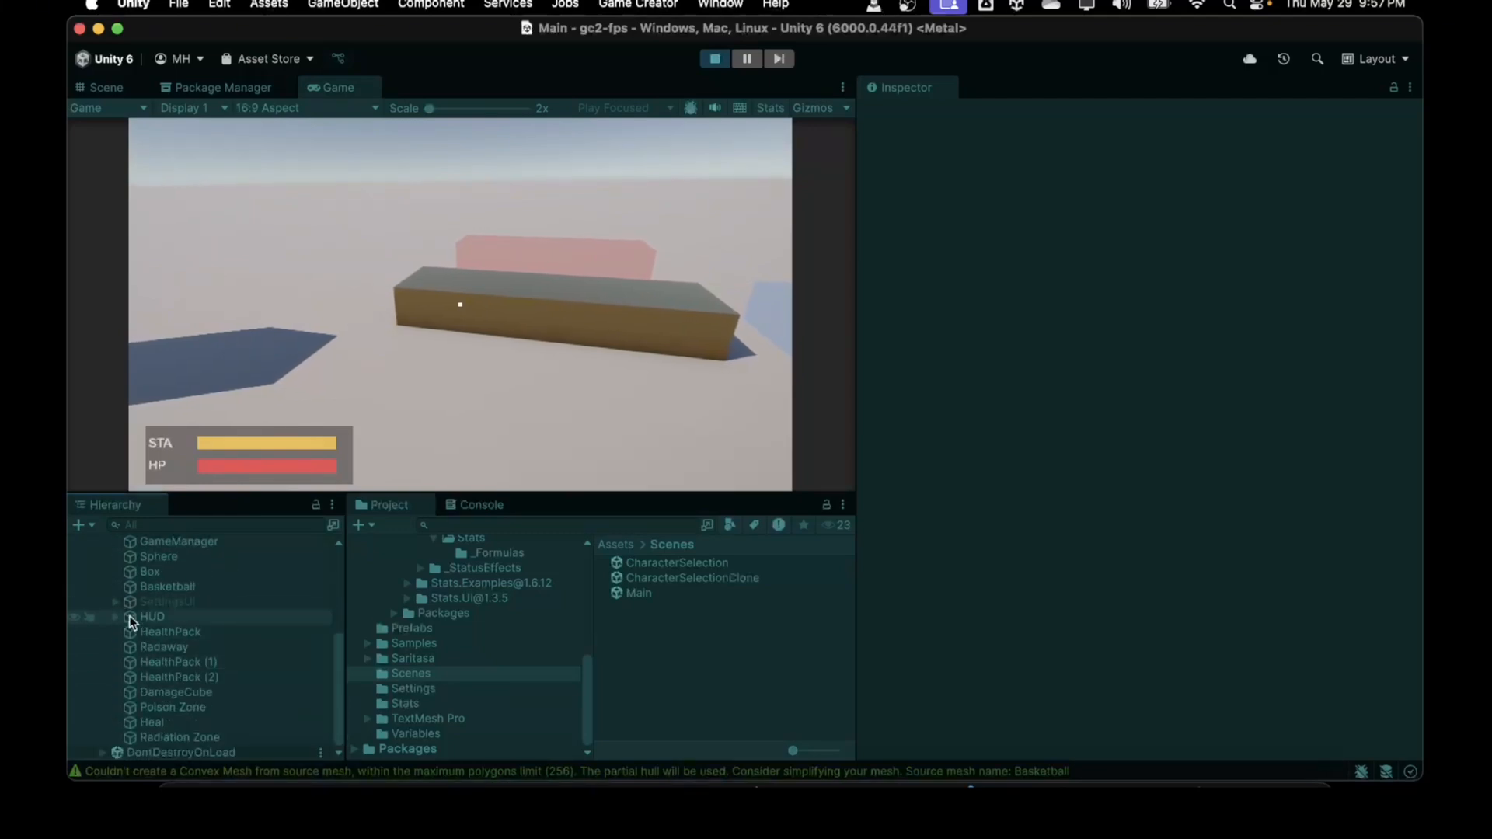
scroll(155, 579, "up", 2)
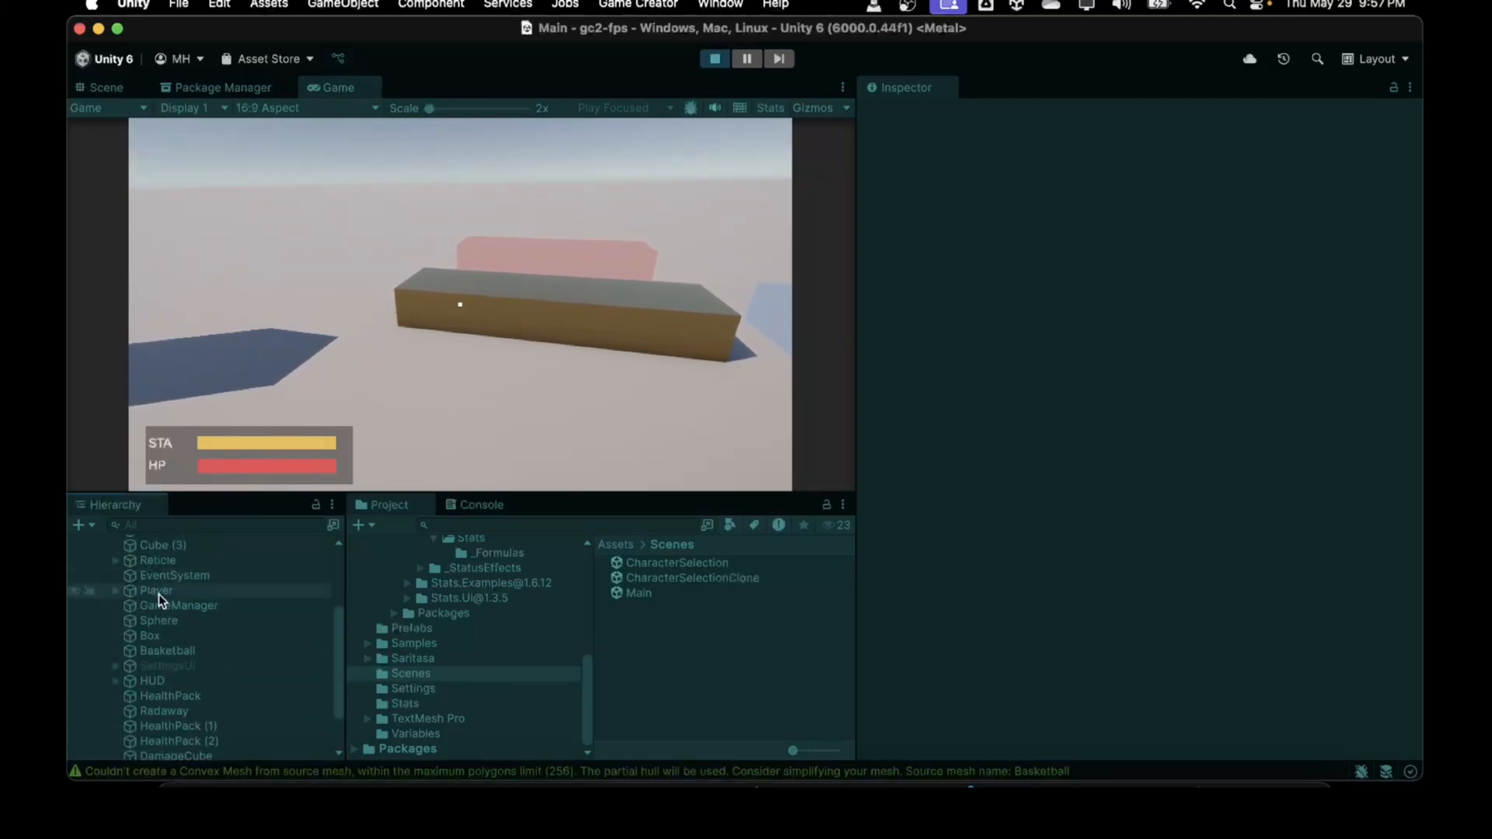
left_click(156, 591)
scroll(985, 594, "down", 5)
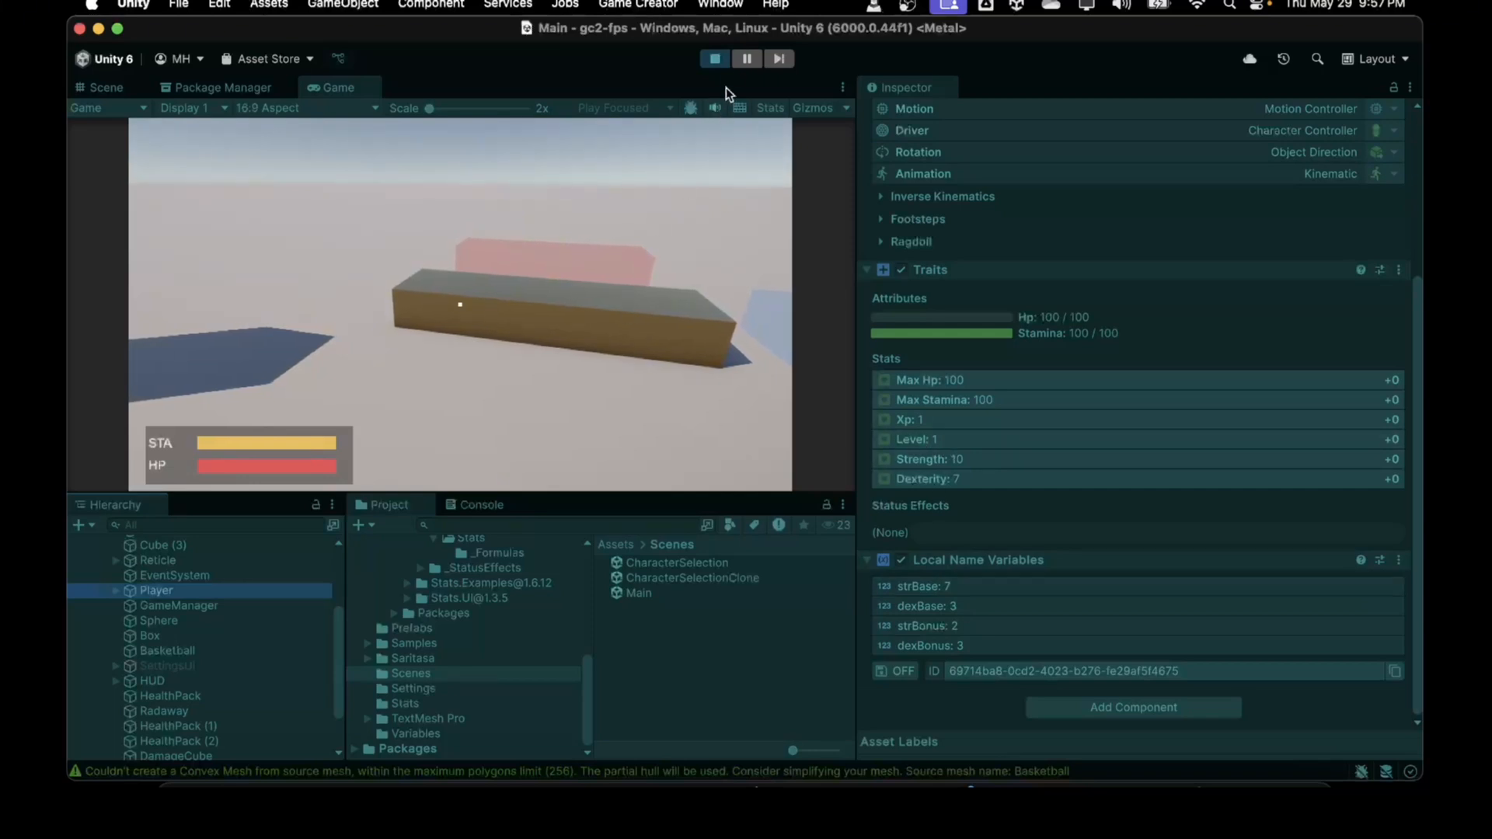
left_click(715, 63)
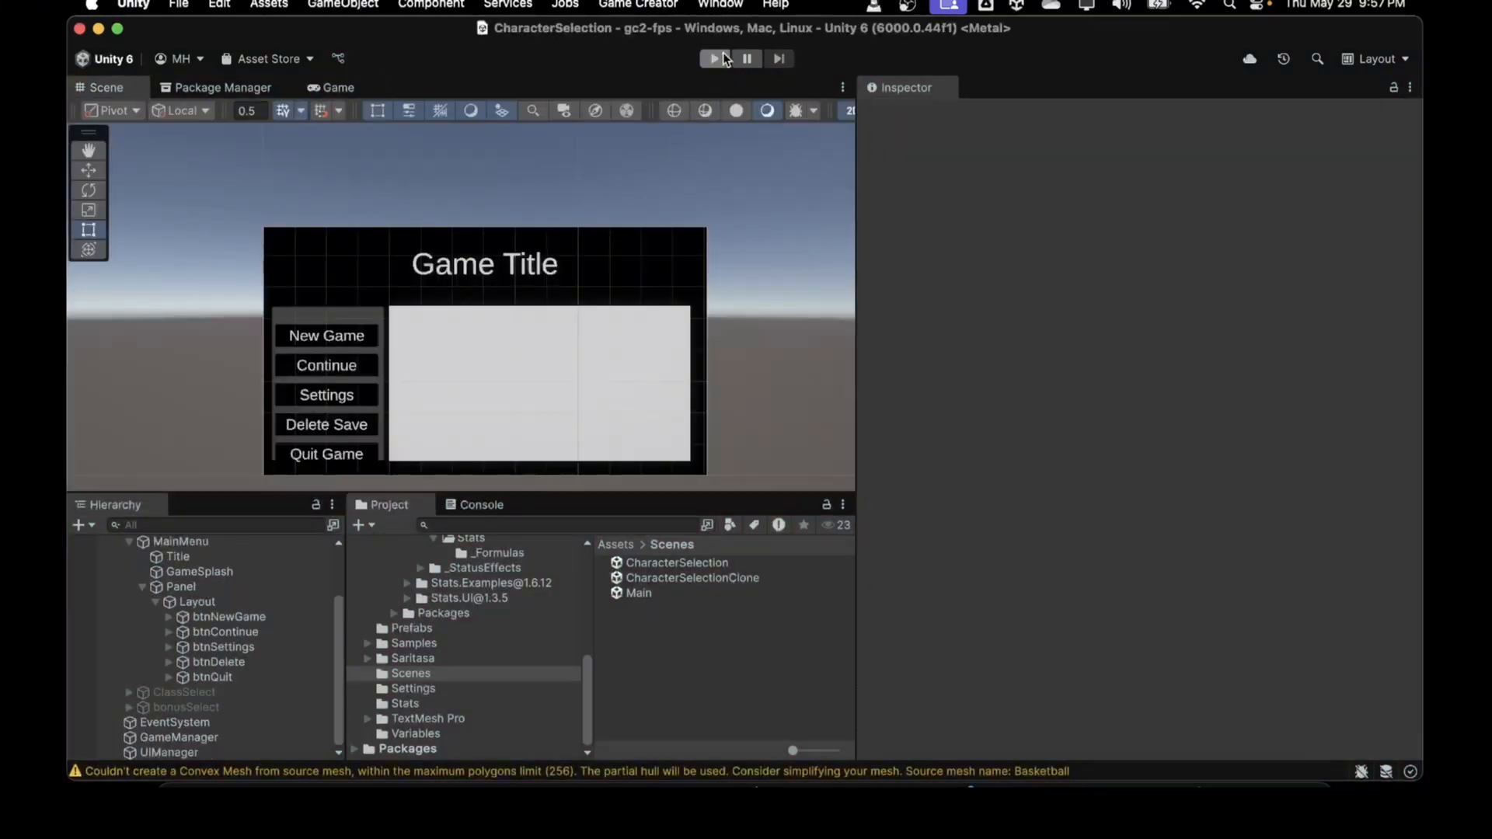
Run the game again, use Delete Save and start a new game with the Engineer class
left_click(716, 58)
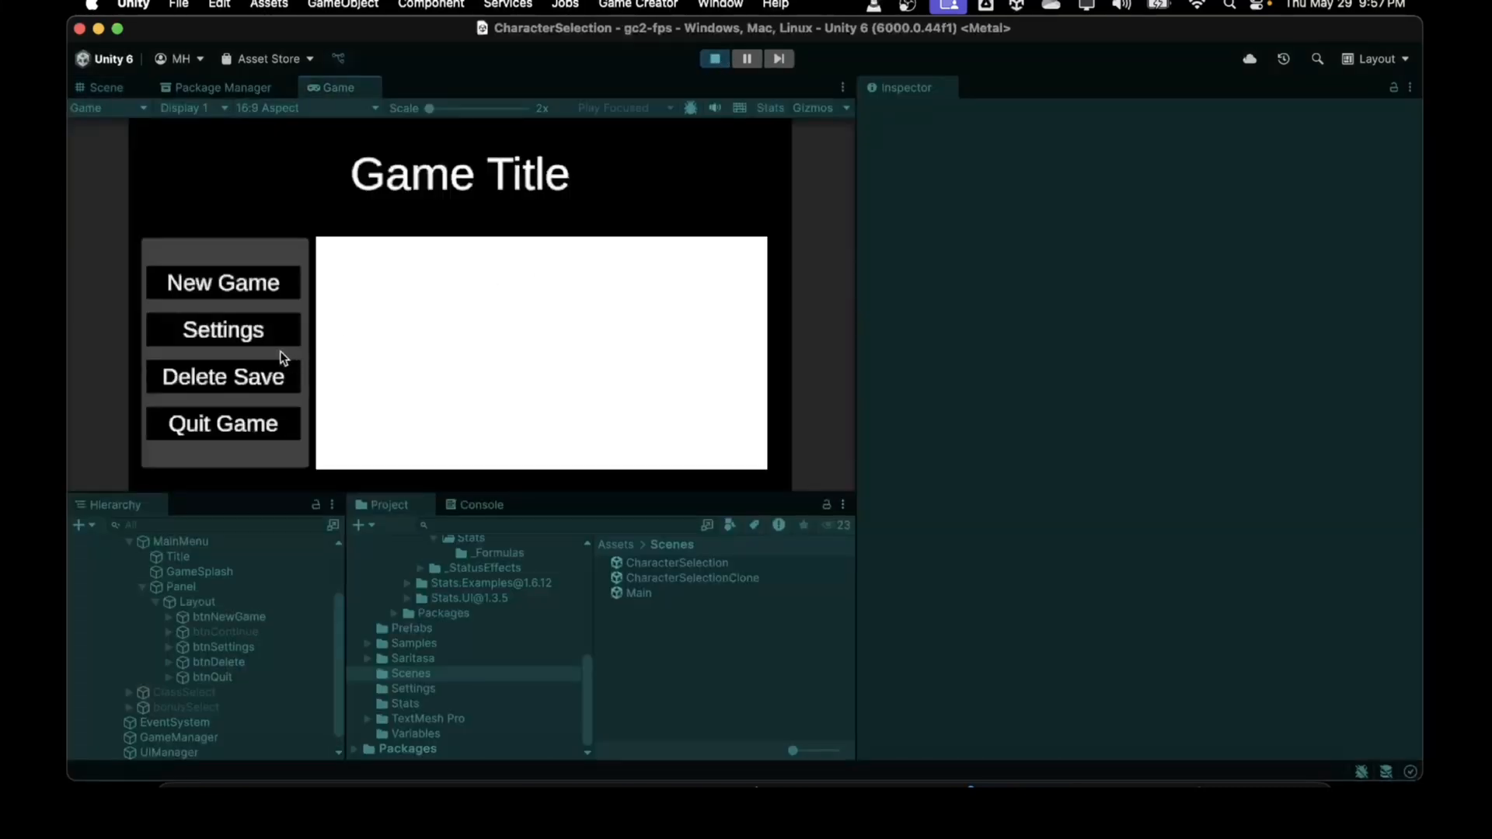
left_click(221, 378)
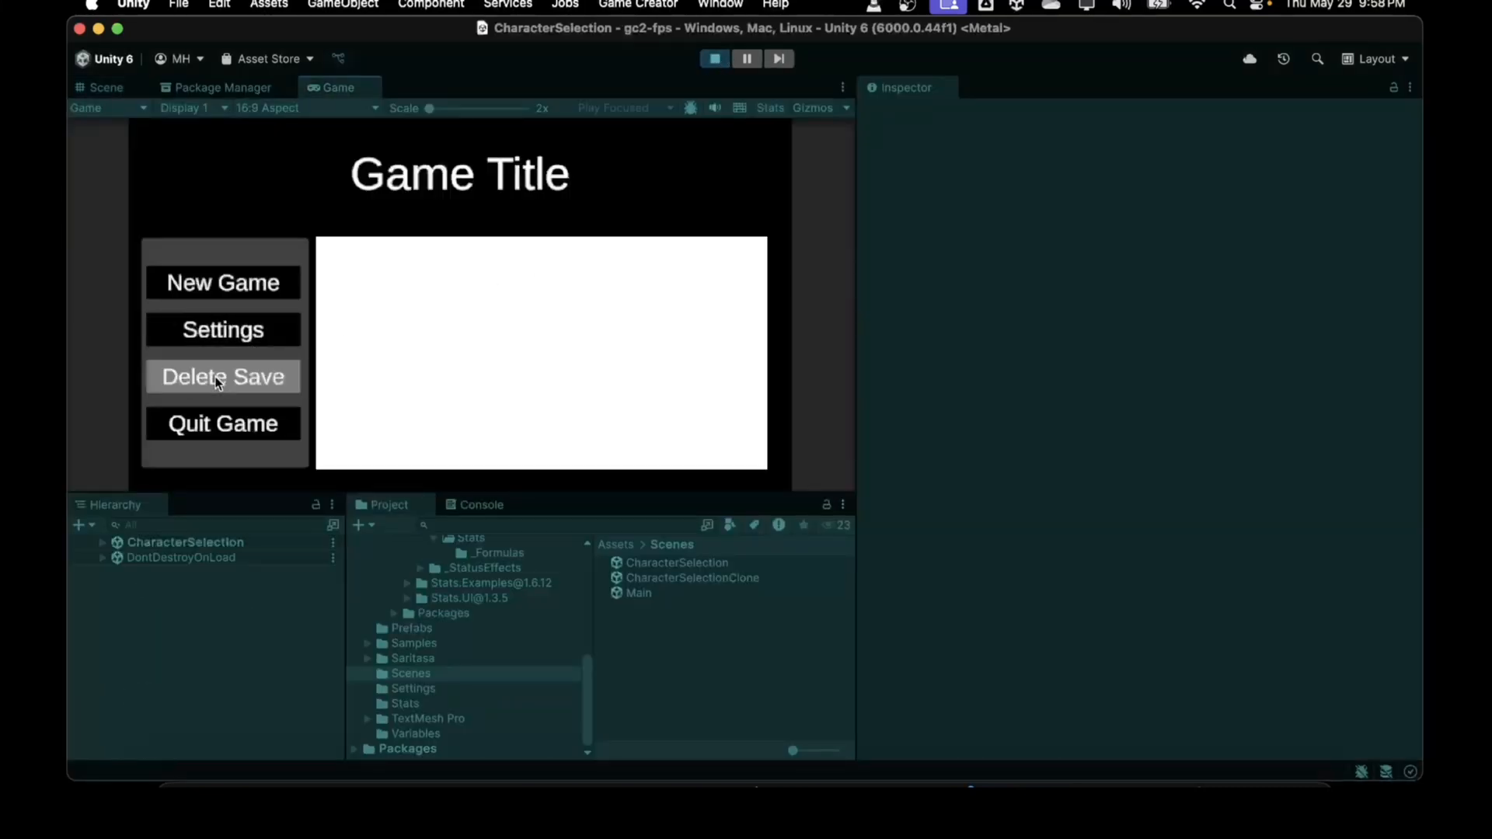
left_click(218, 281)
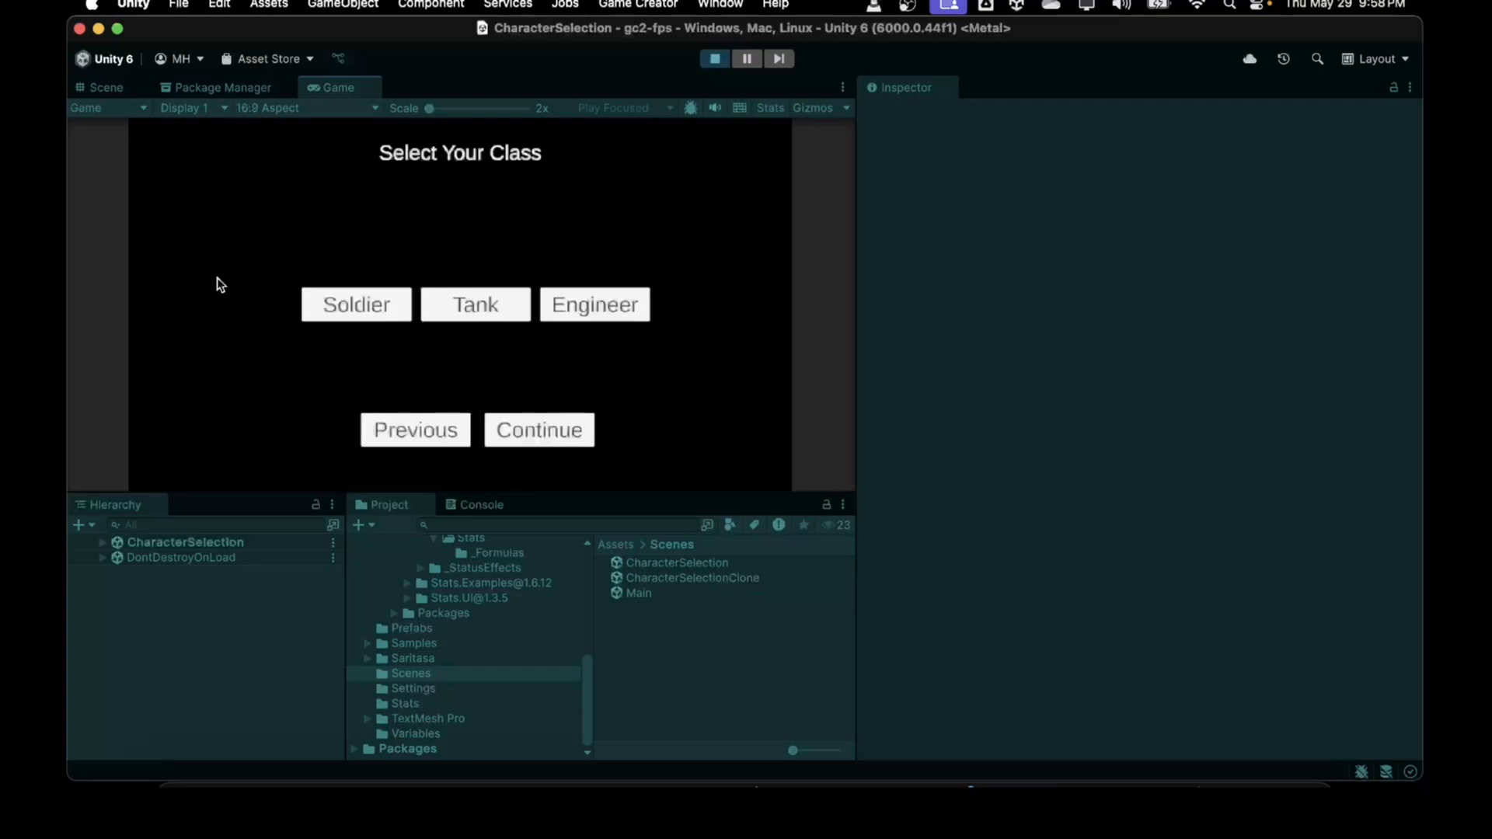
left_click(599, 304)
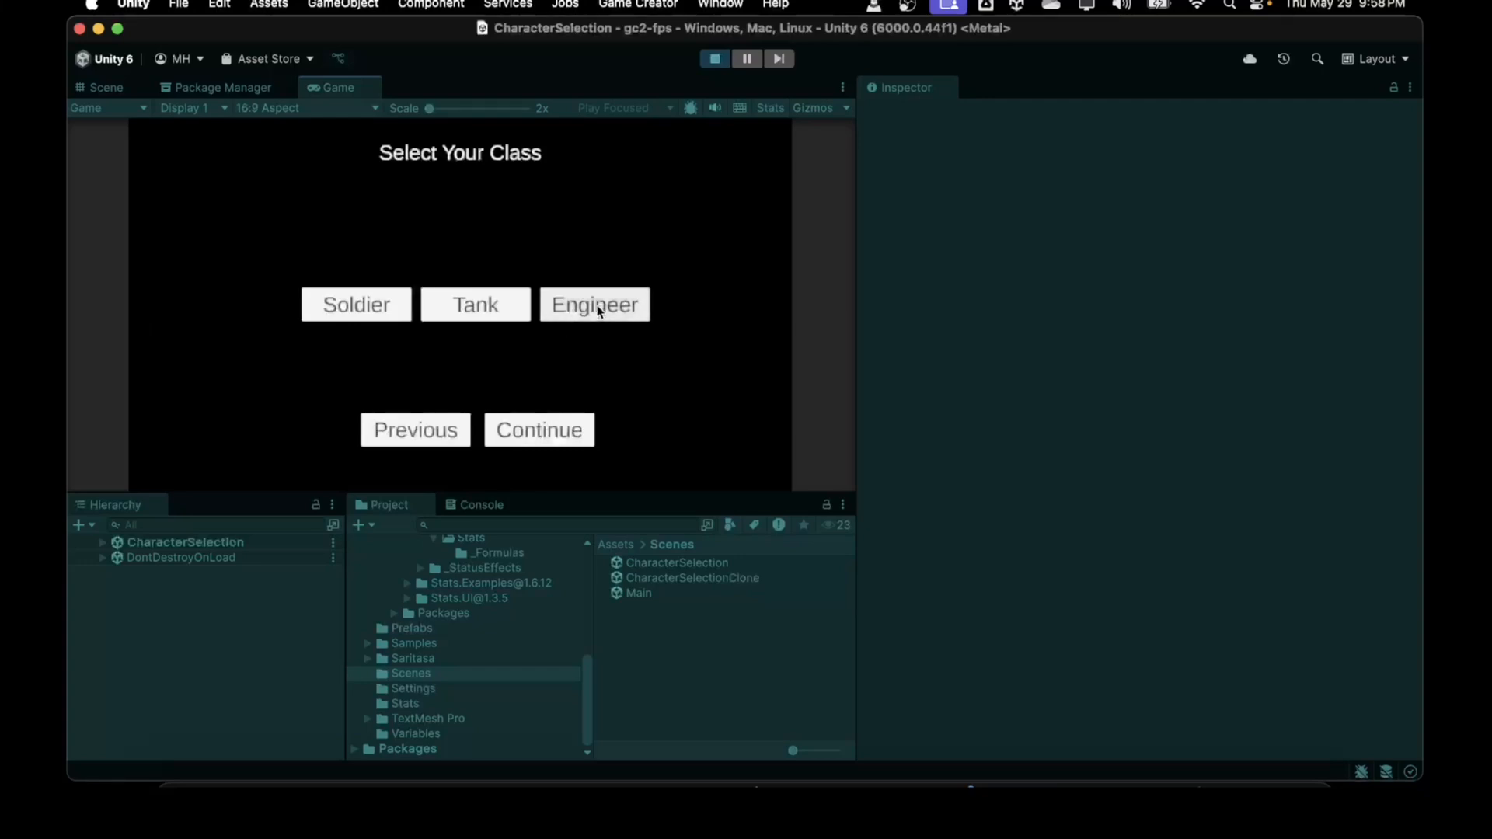
left_click(513, 432)
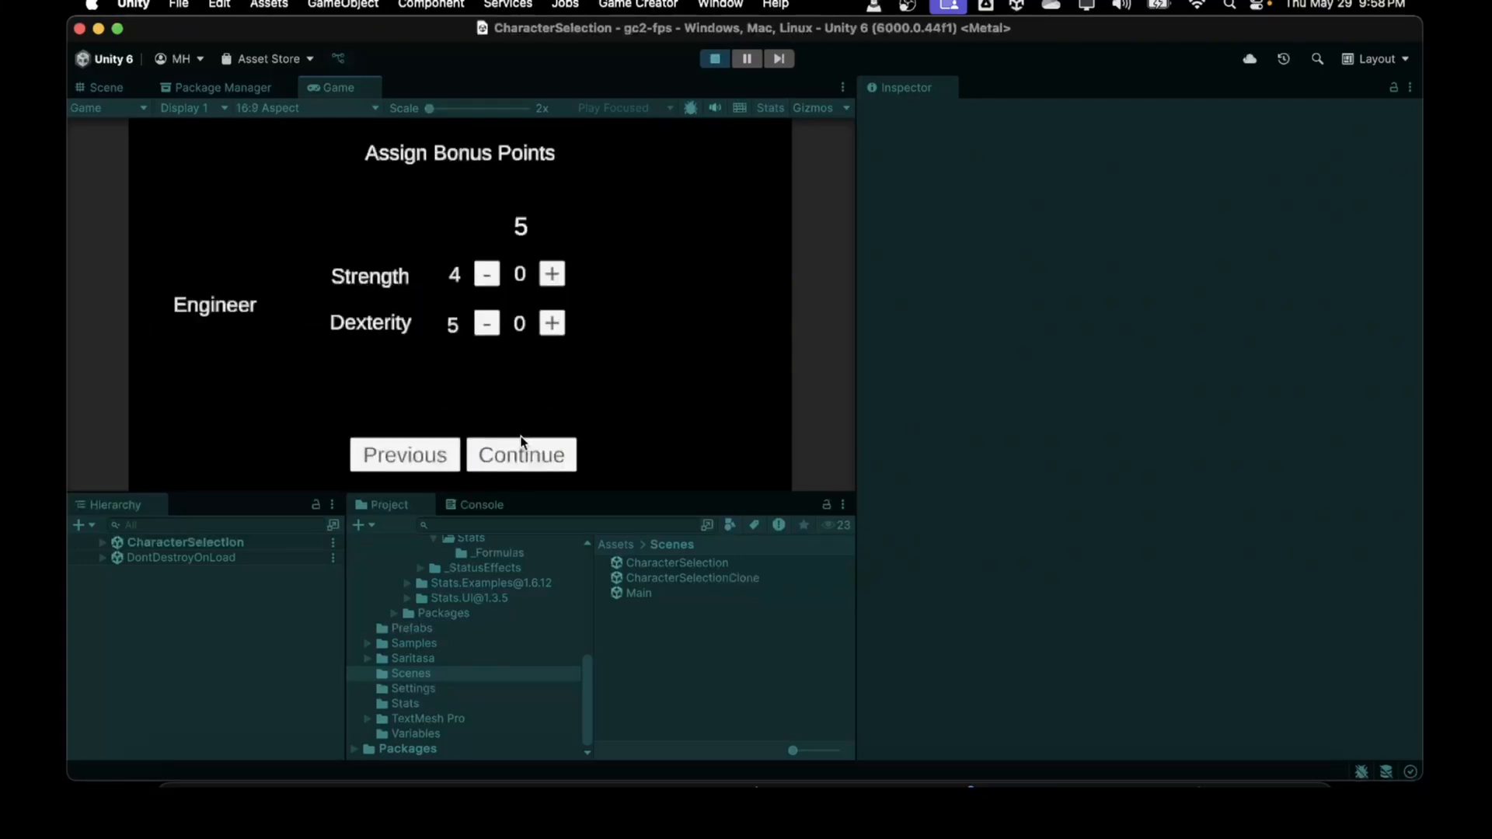
Assign 2 bonus points to the Engineer's Strength and 3 to Dexterity, and continue into the Main scene
left_click(551, 274)
left_click(552, 273)
left_click(554, 326)
left_click(554, 326)
left_click(554, 326)
left_click(513, 462)
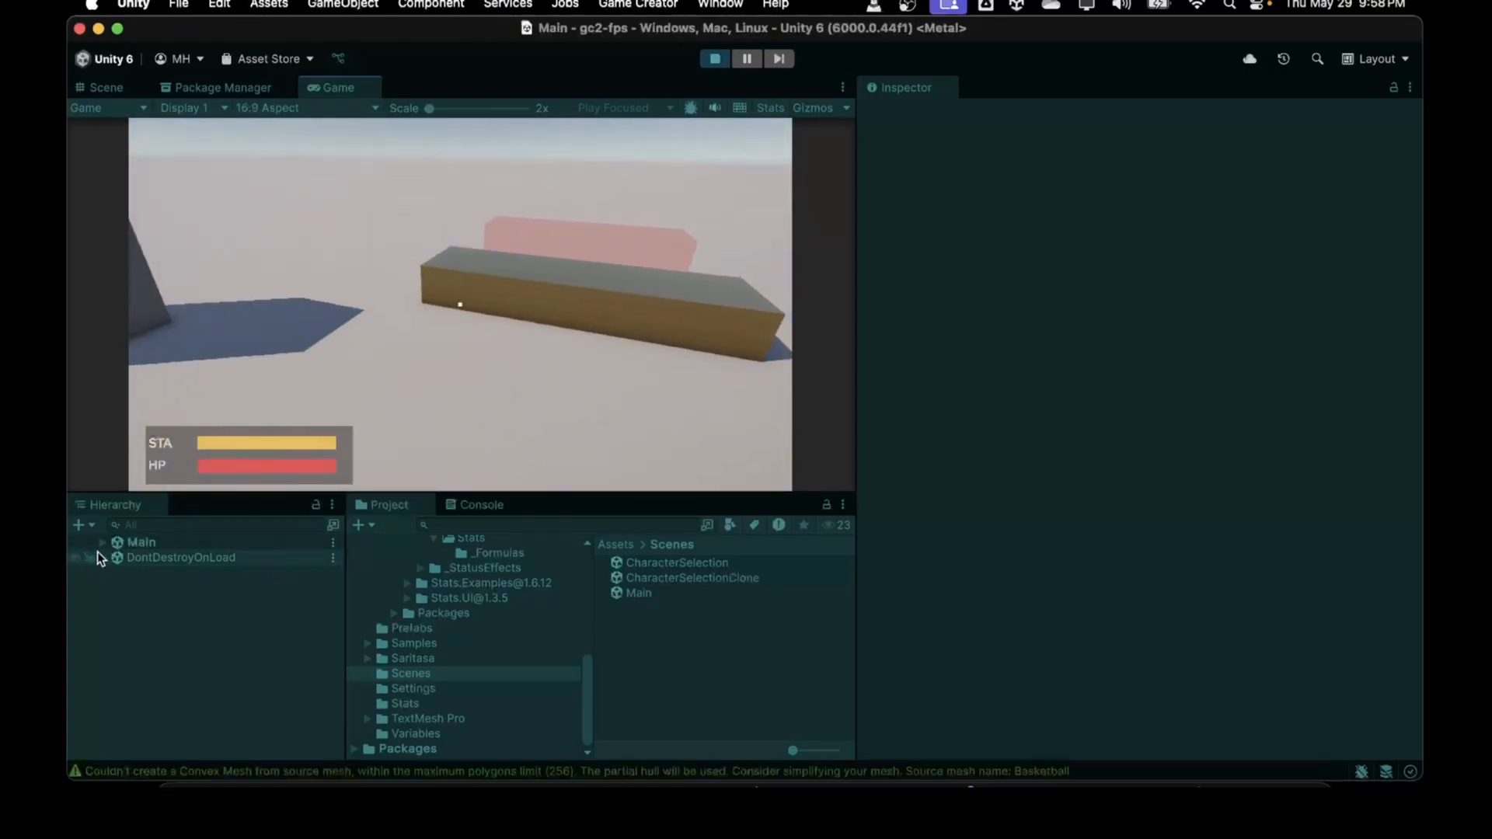
Examine the Engineer Player's Traits stats and Local Name Variables in the running Main scene
left_click(102, 543)
scroll(140, 618, "down", 3)
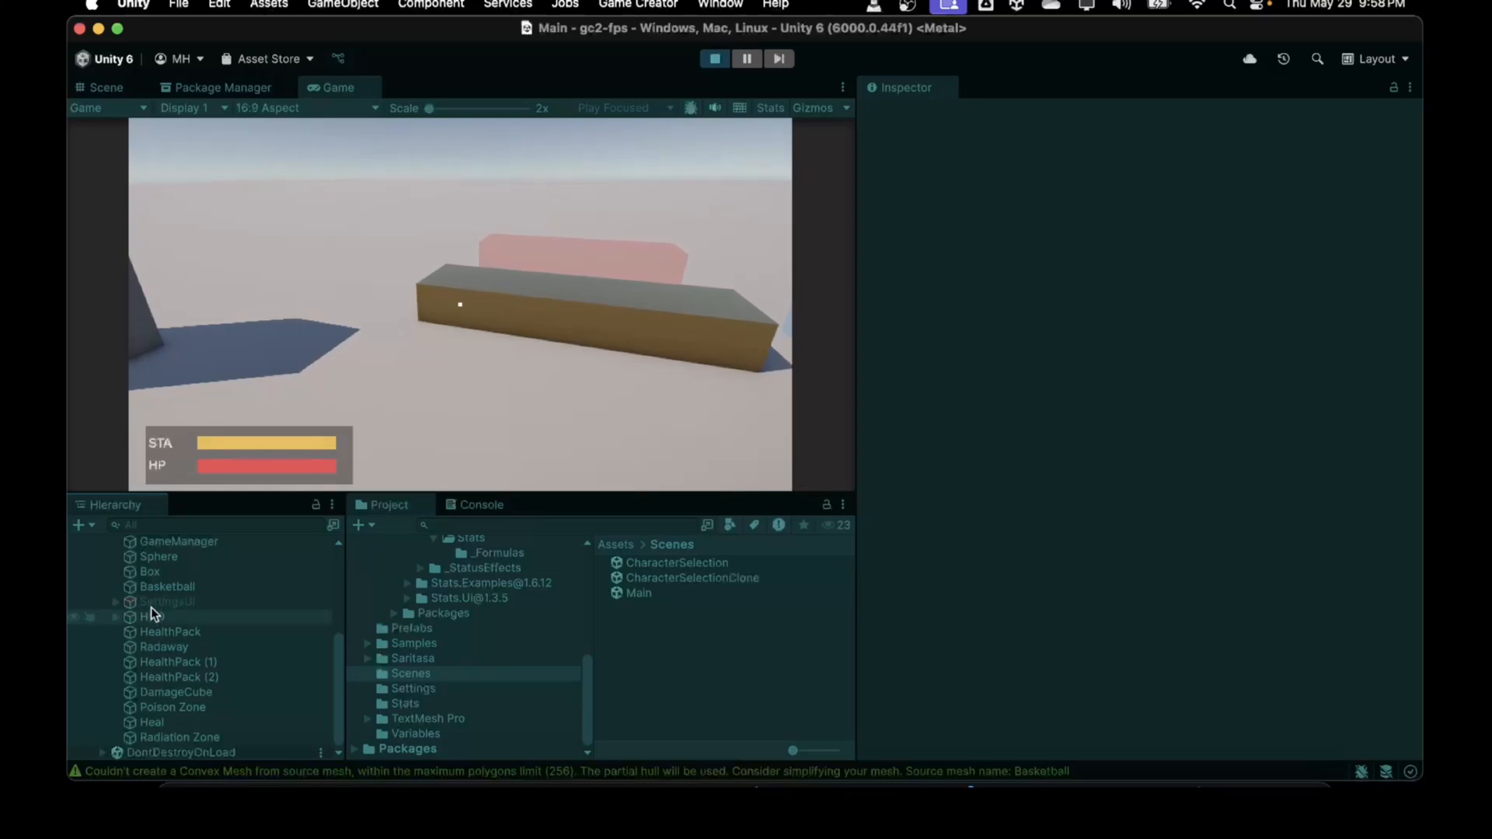
scroll(153, 614, "up", 2)
left_click(154, 587)
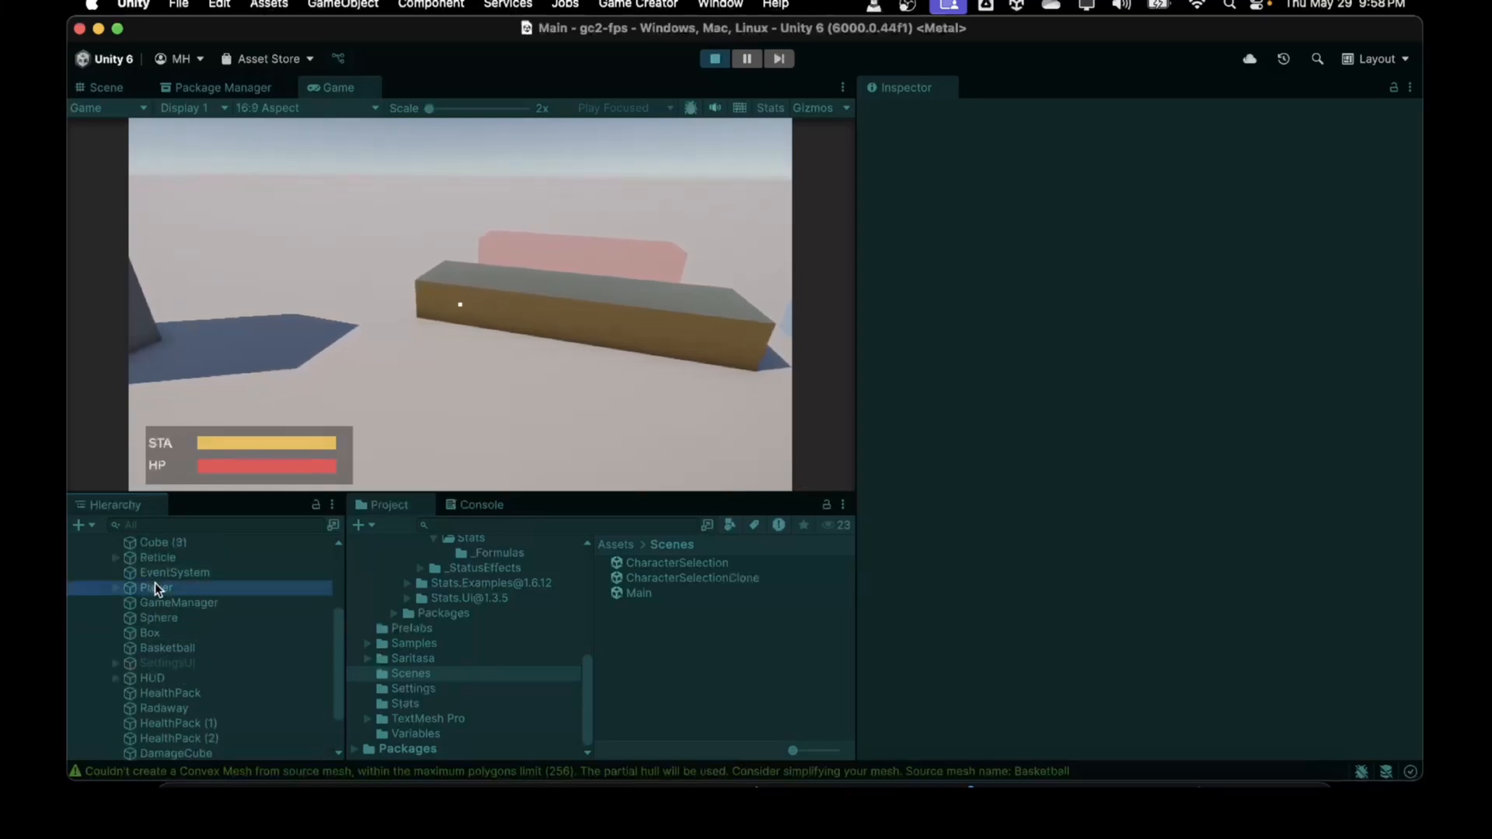
scroll(1042, 593, "down", 4)
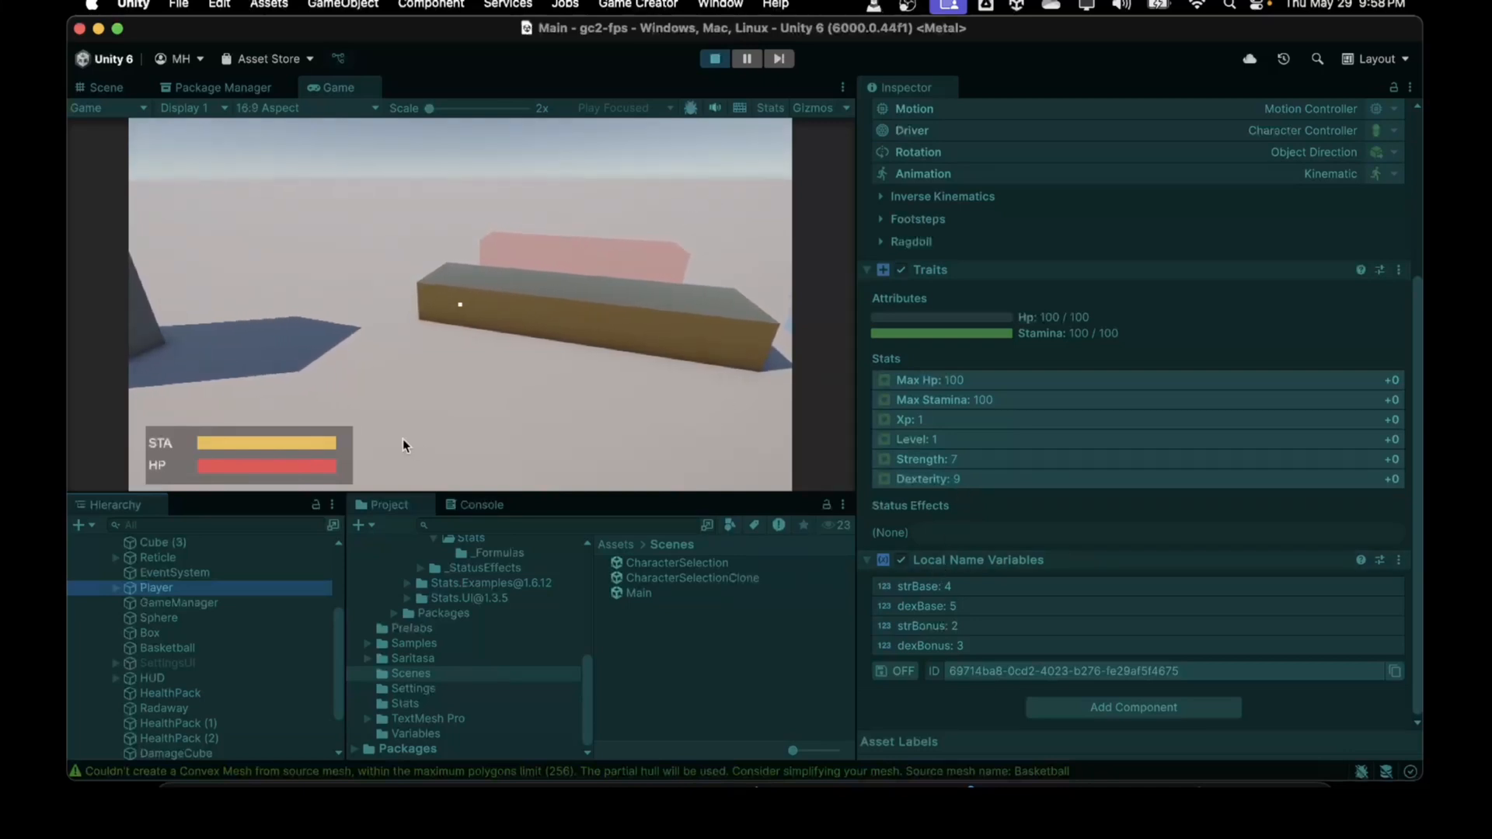
Open and close the in-game Settings screen, and stop the game
left_click(426, 378)
key("Escape")
key("Escape")
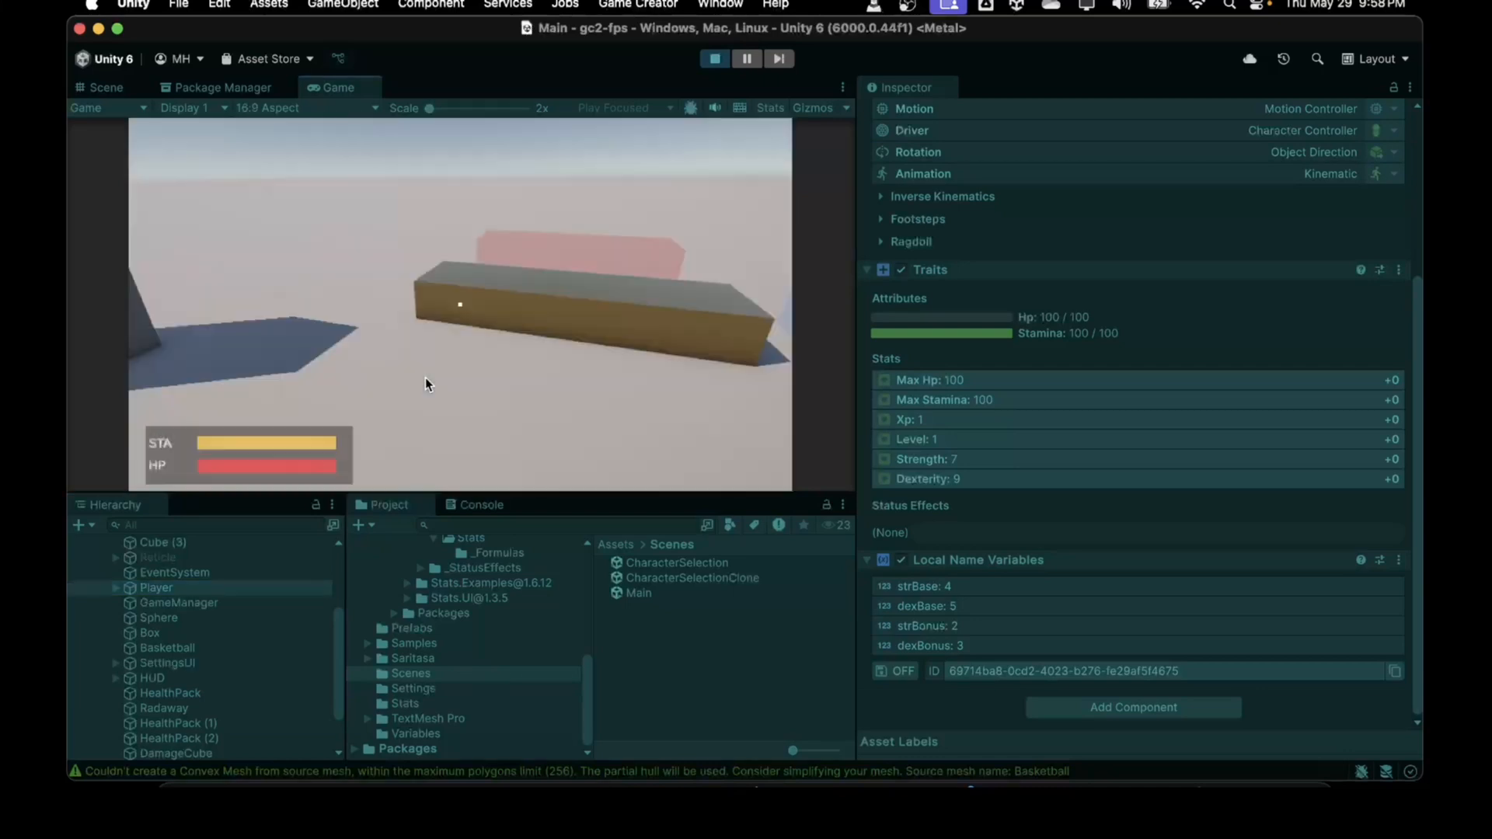
key("Escape")
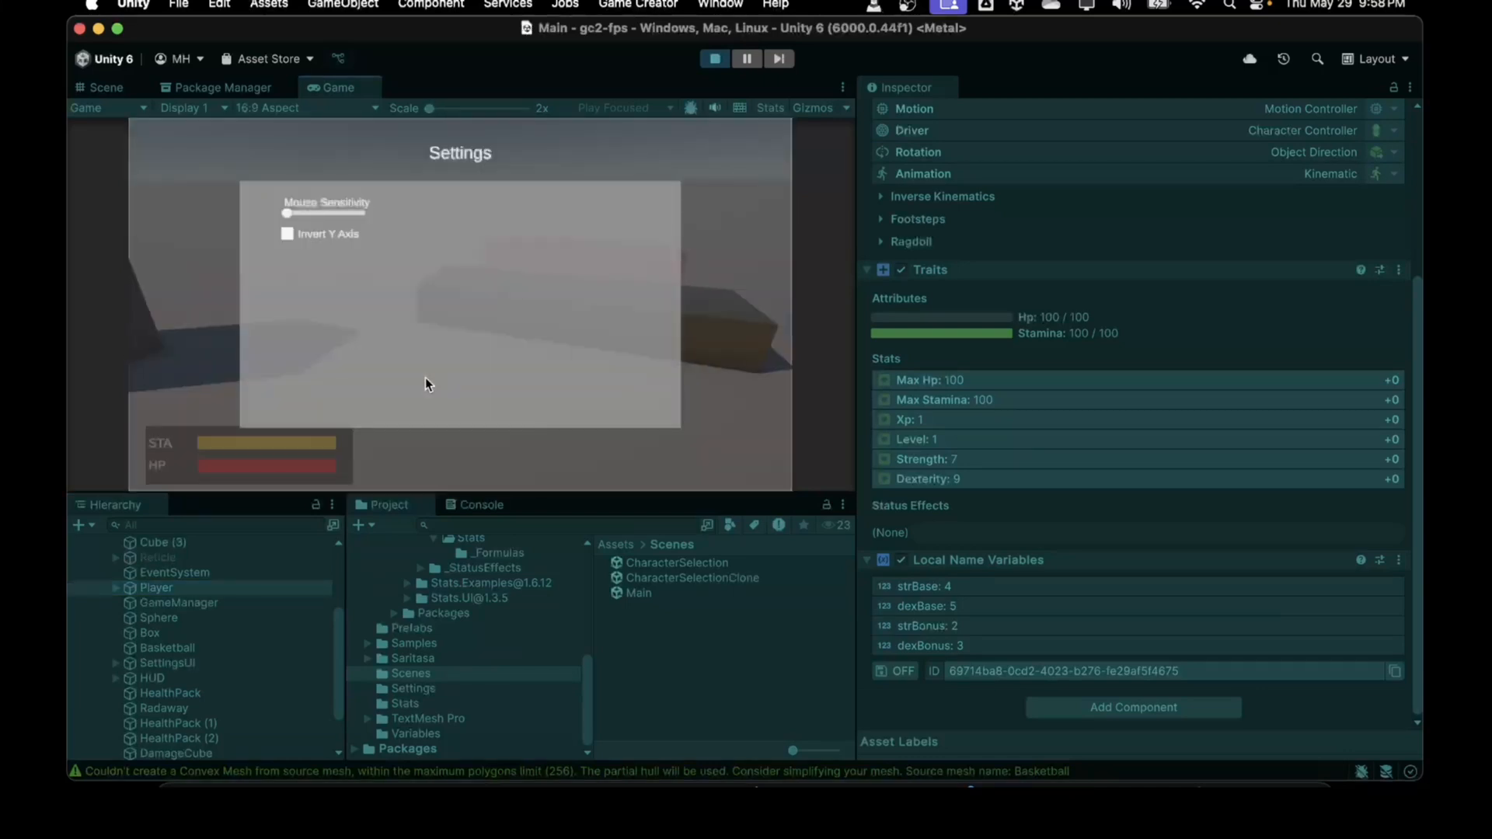
key("Escape")
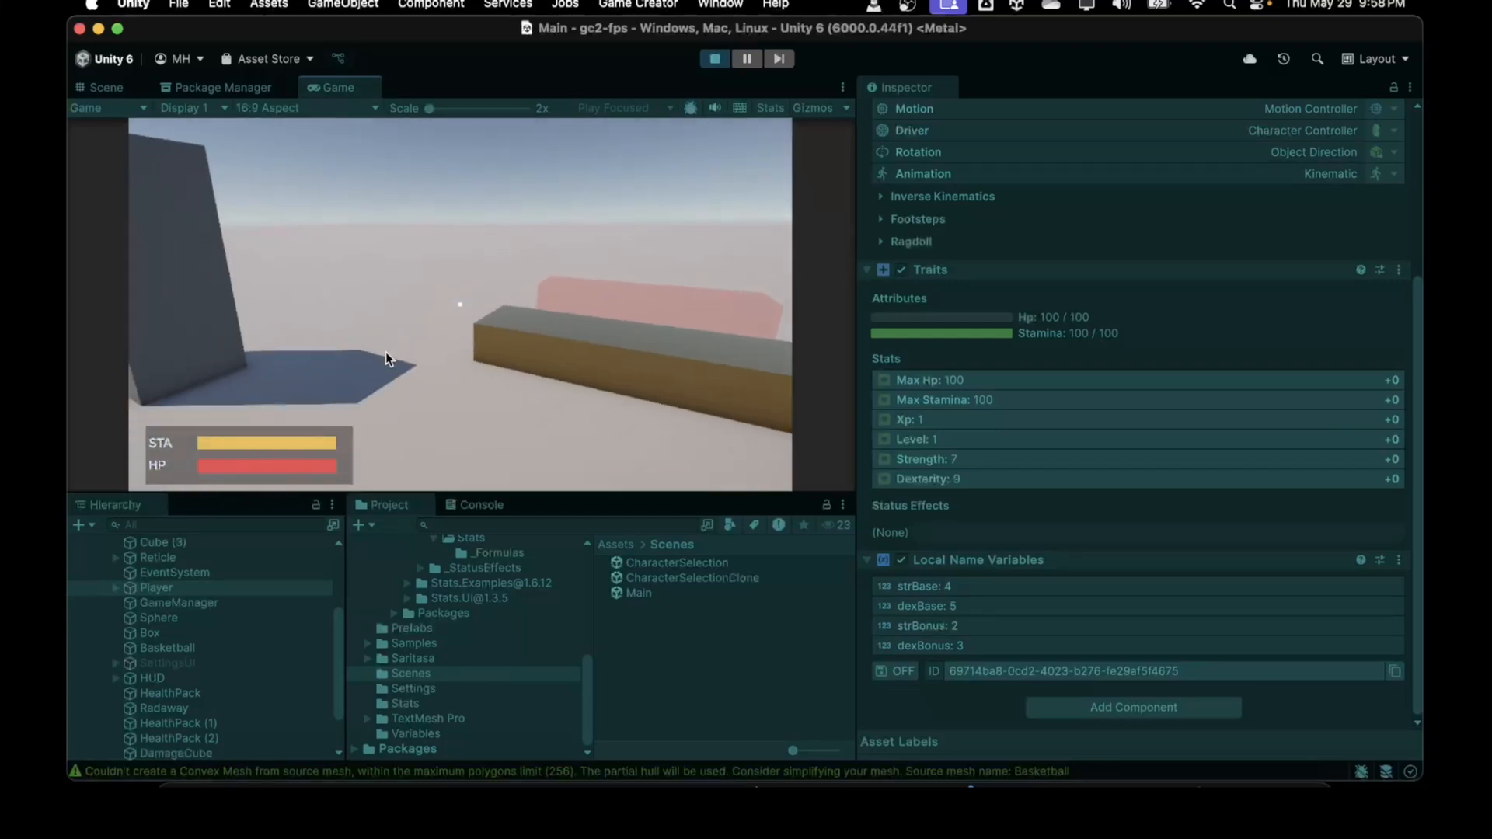
left_click(715, 59)
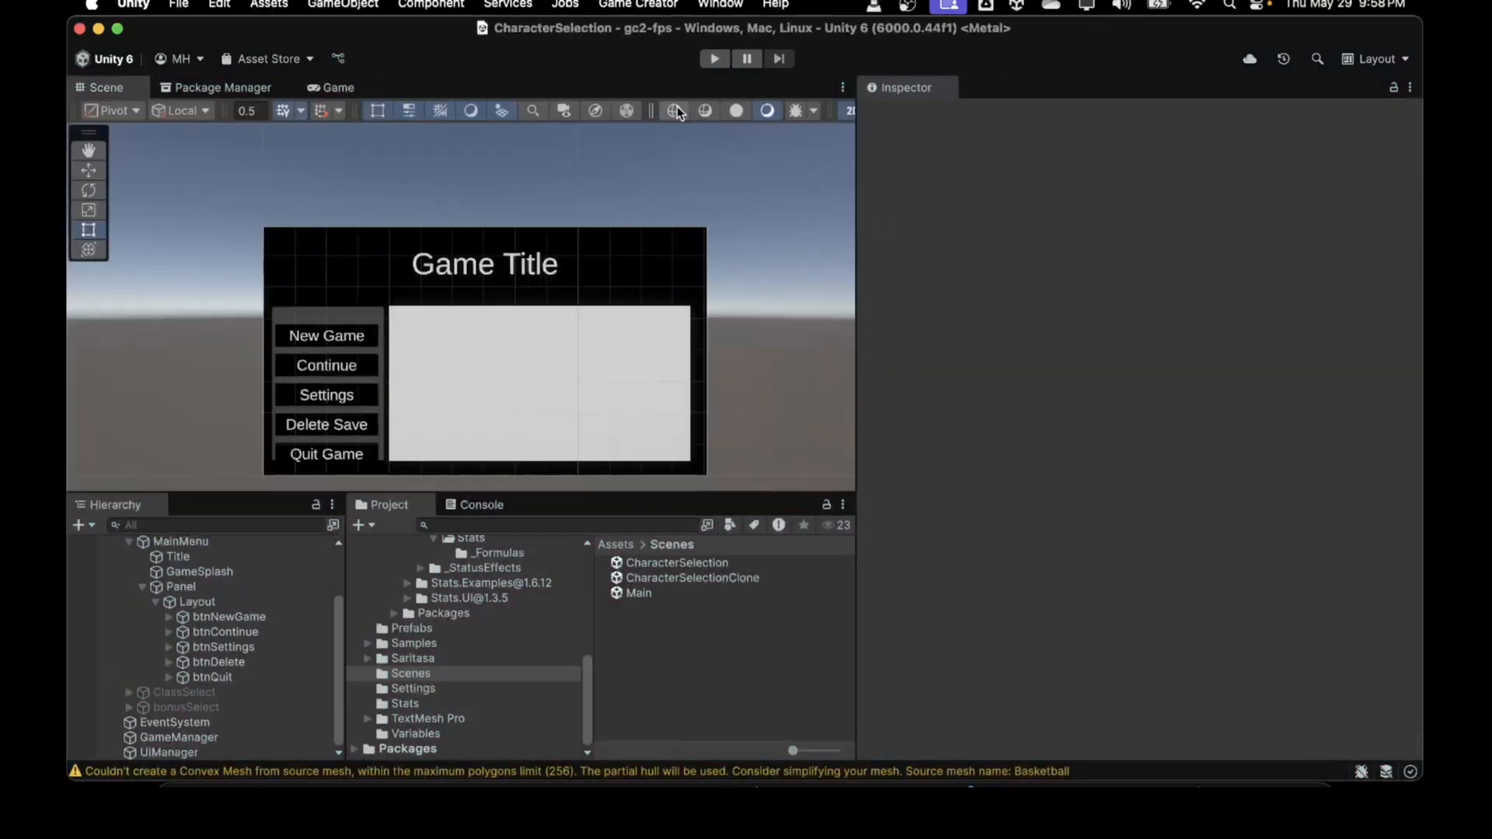
Run the game, continue from the saved game and open the in-game Settings screen
left_click(713, 59)
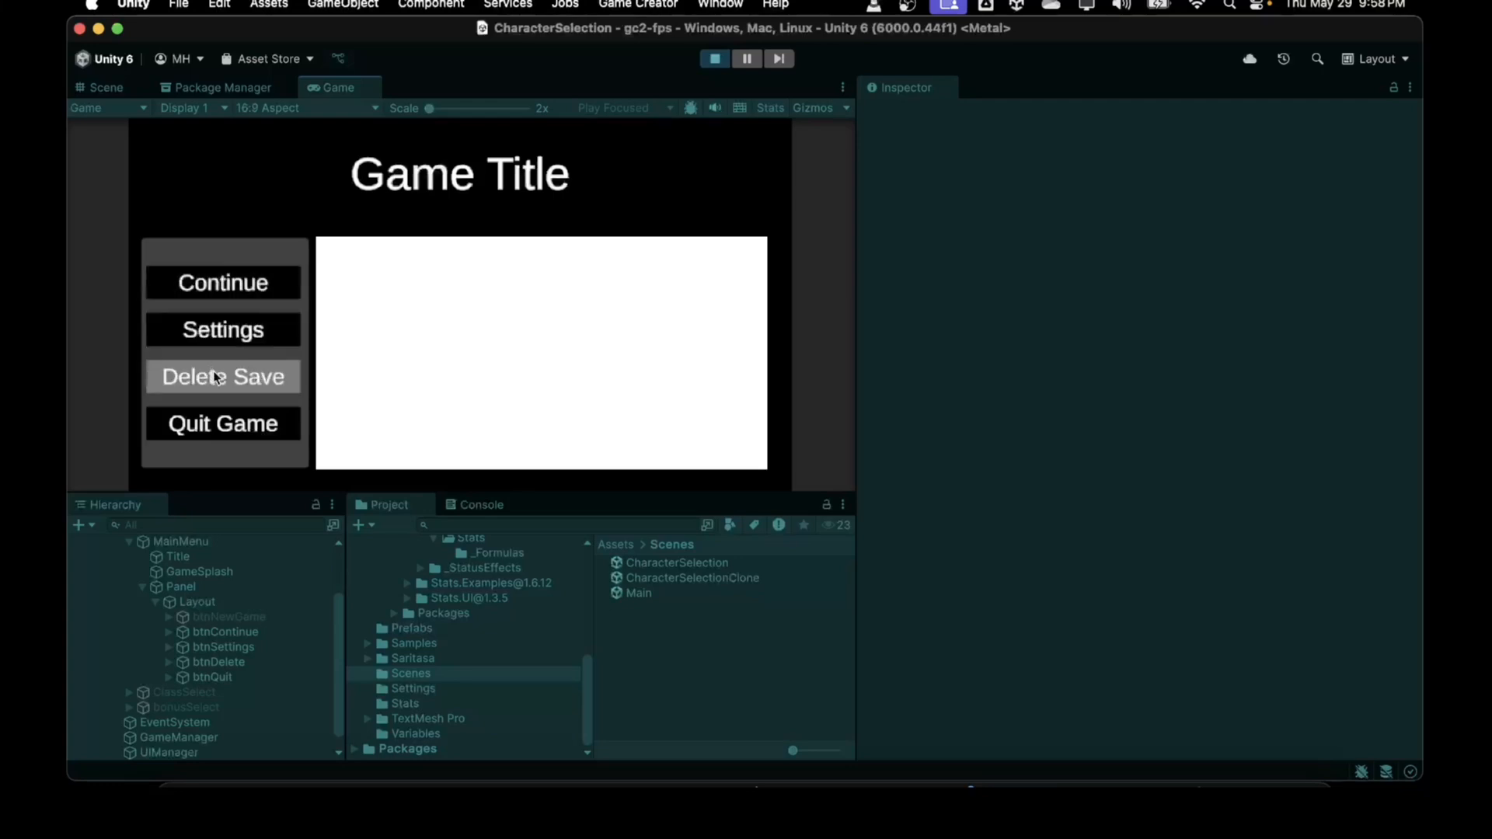
left_click(221, 284)
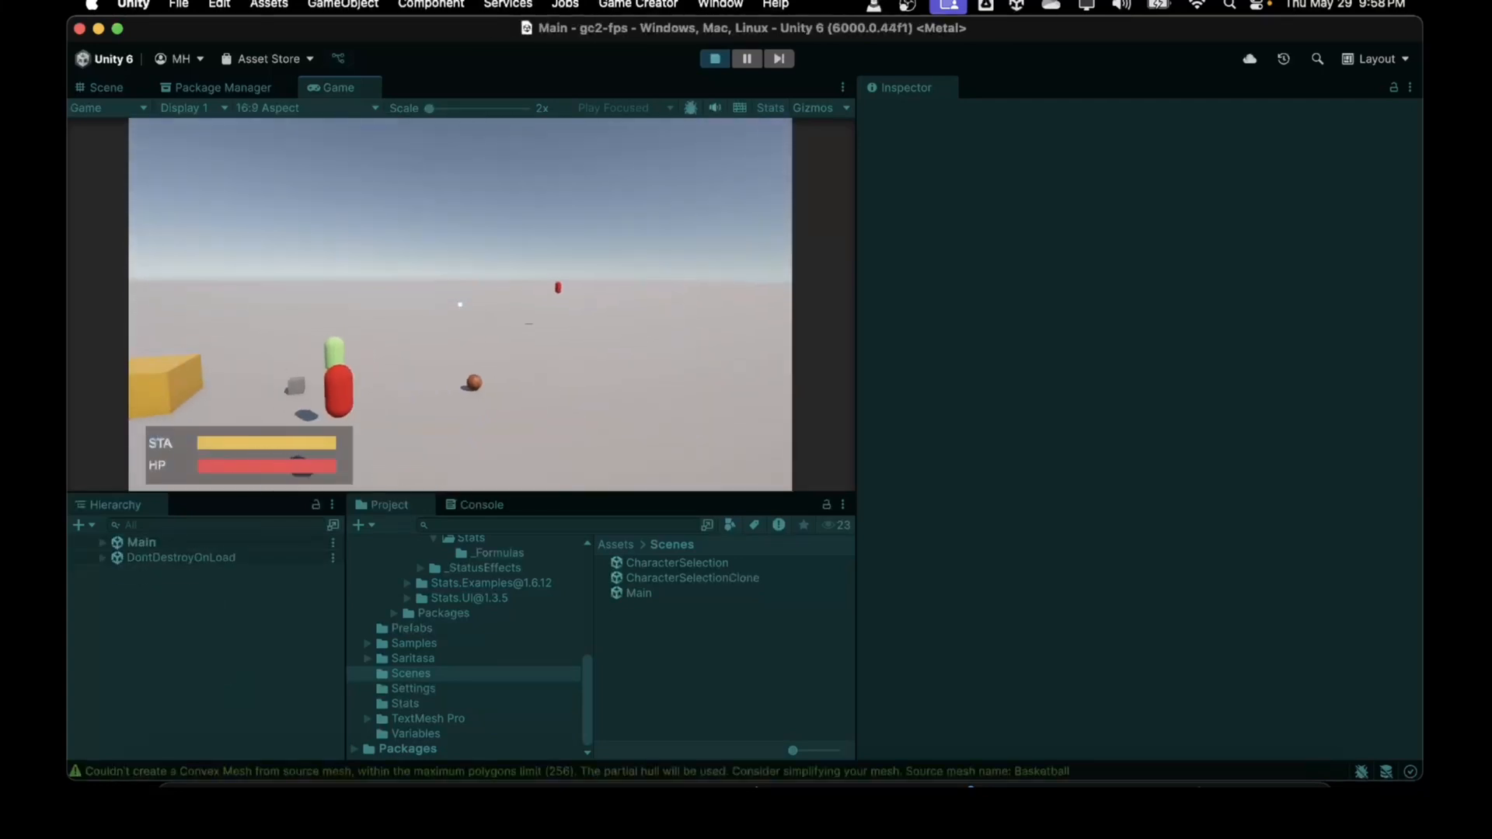
key("Escape")
key("Escape")
key("Escape")
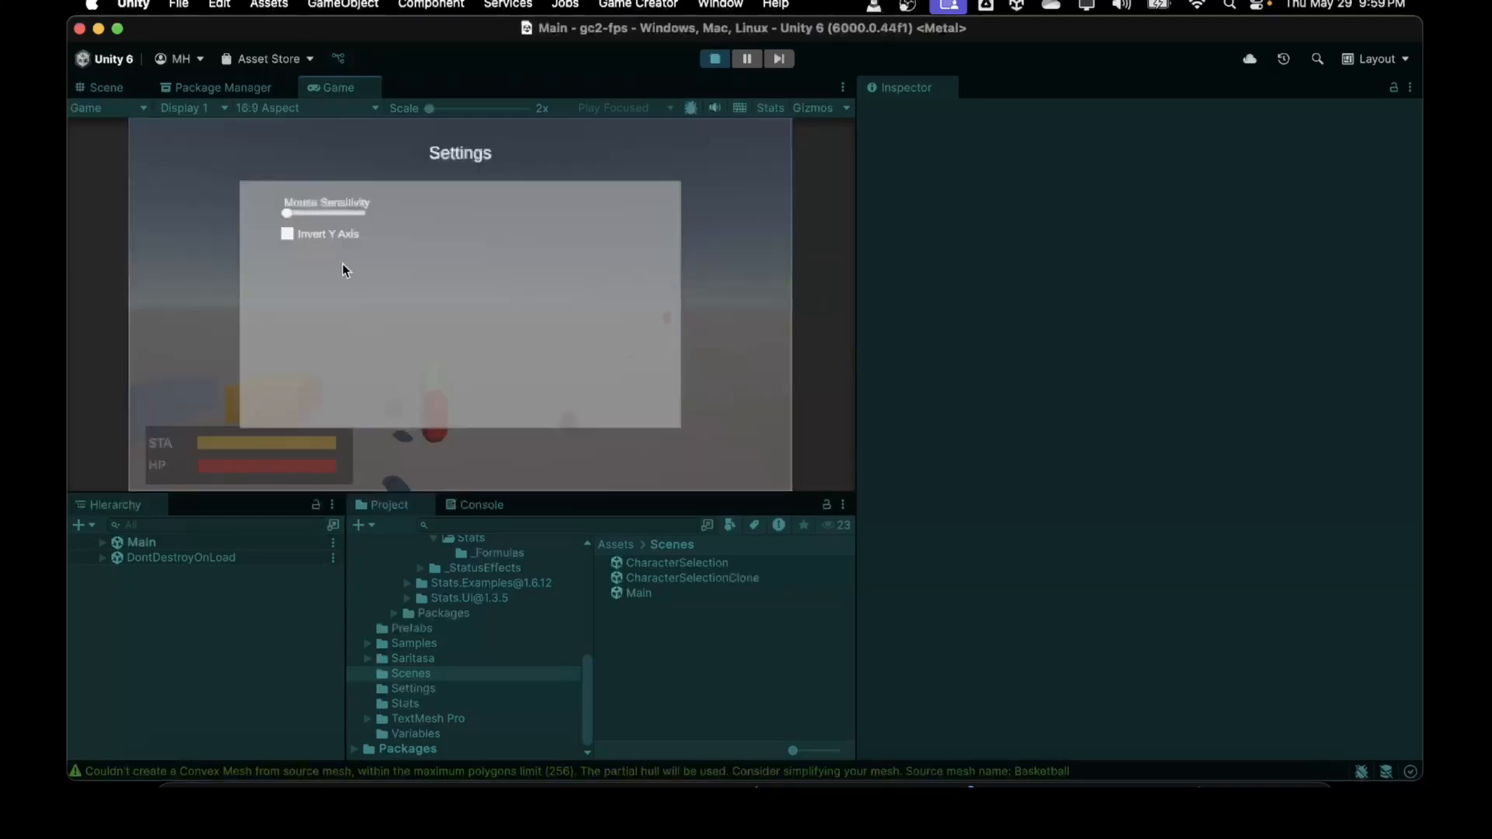
Close the in-game Settings screen and stop the running game
key("Escape")
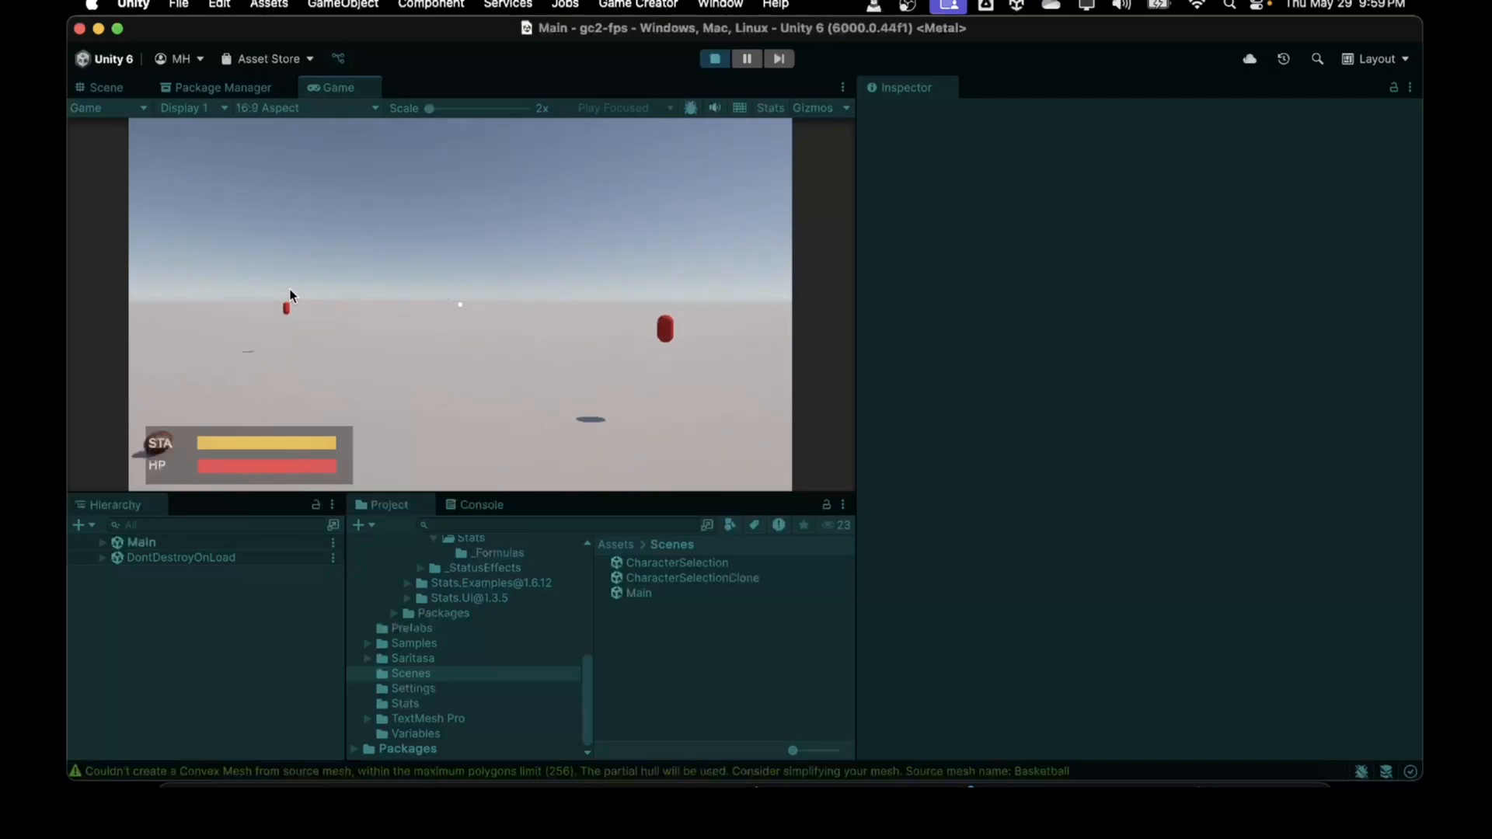
left_click(723, 58)
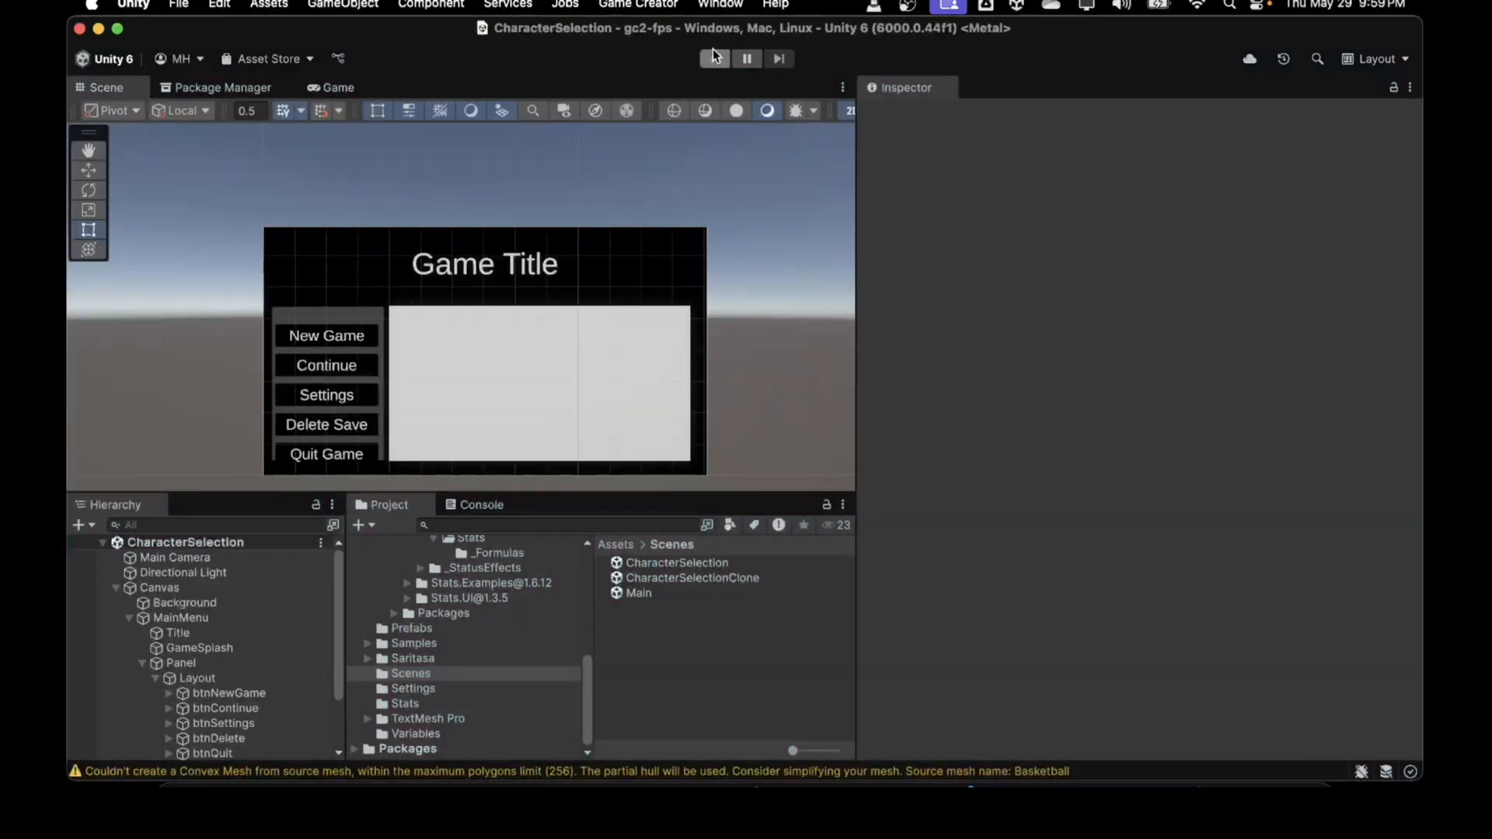
Run the game, delete the save, and start a new game with the Soldier class
left_click(713, 56)
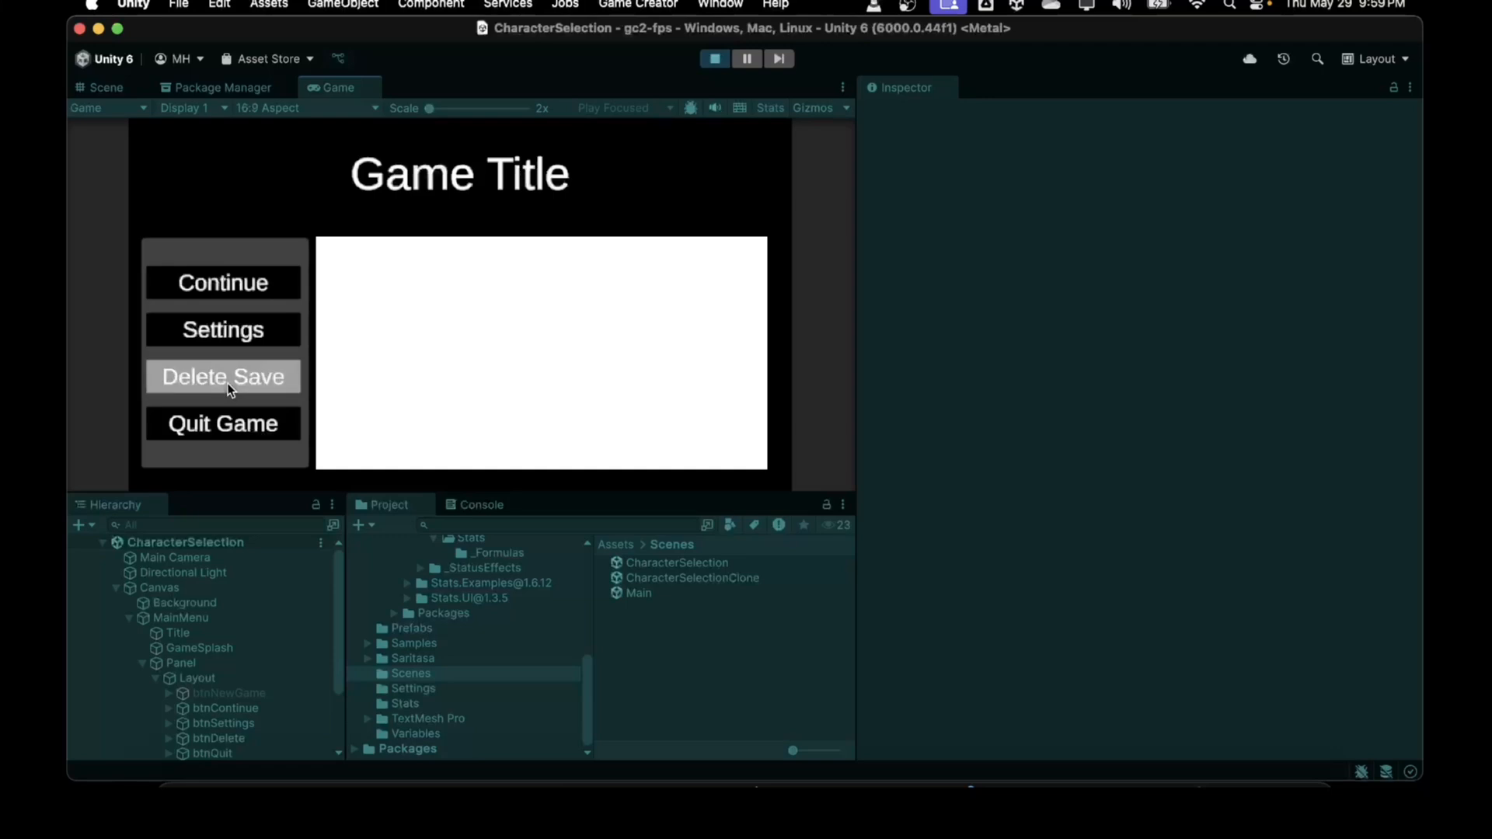
left_click(230, 390)
left_click(245, 290)
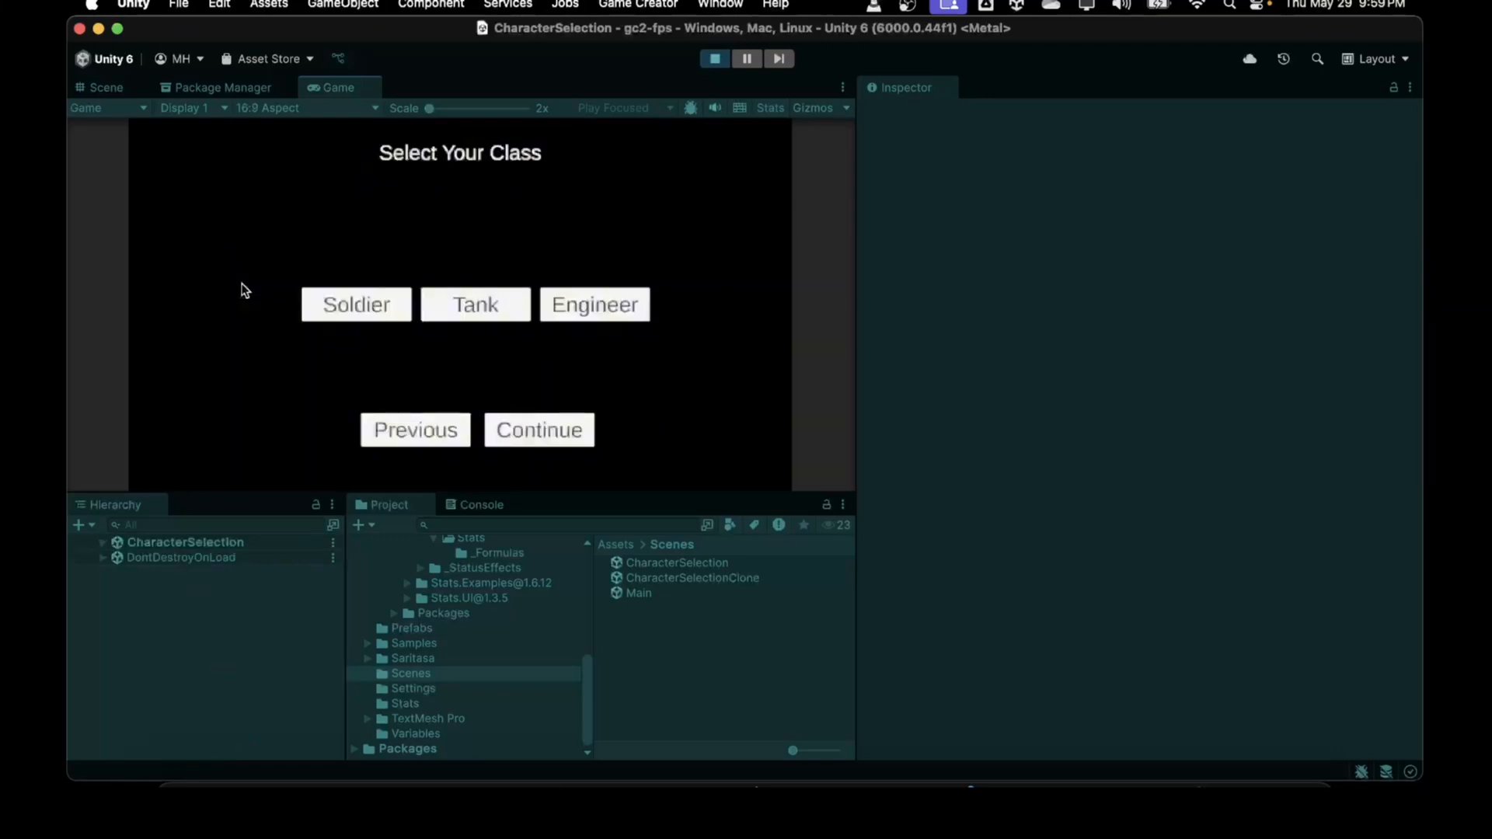
left_click(328, 304)
left_click(534, 430)
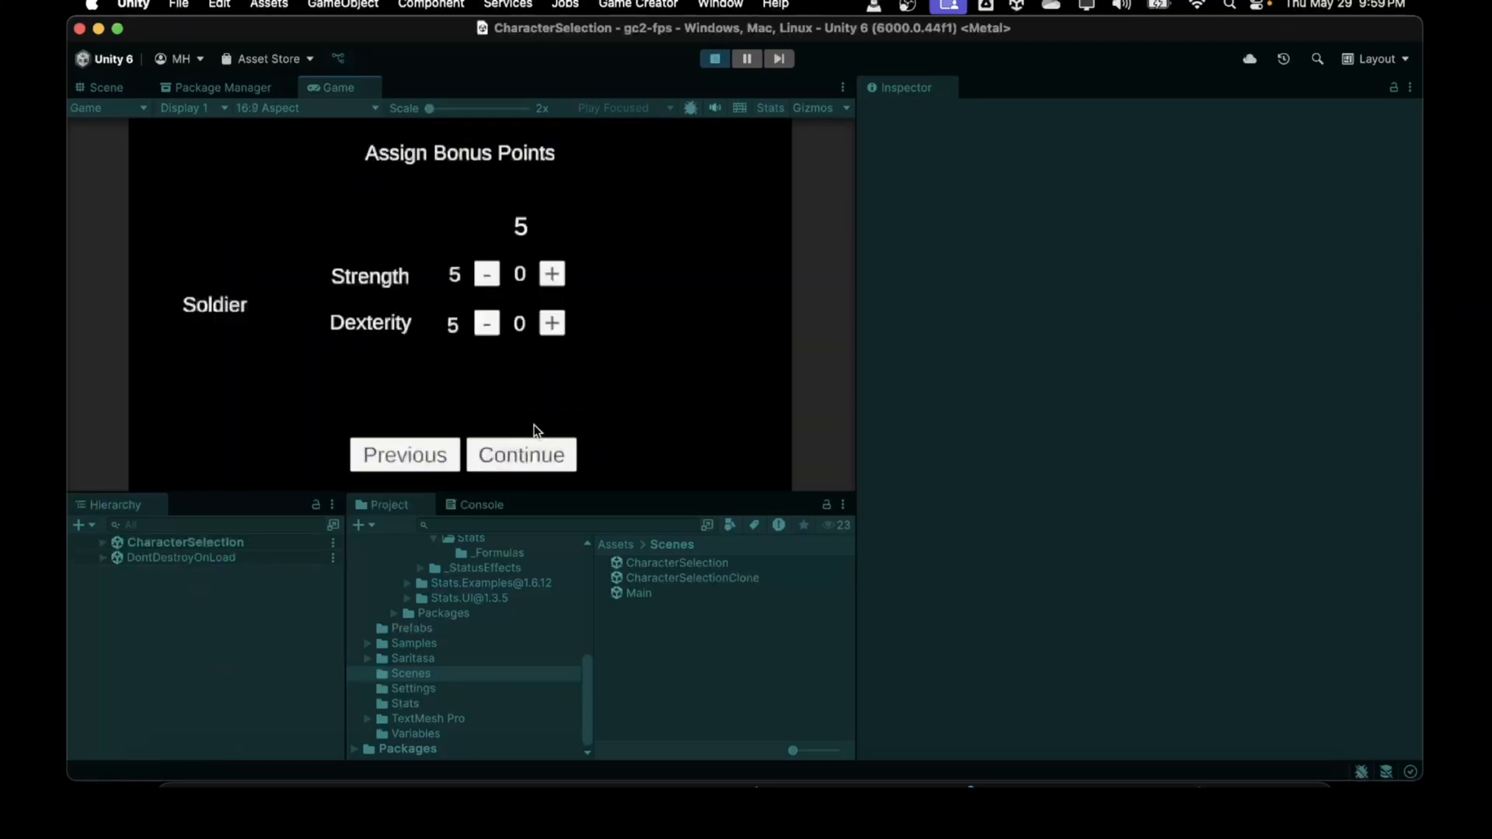
Assign 2 bonus points to the Soldier's Strength and 3 to Dexterity, and continue into the Main scene
left_click(552, 274)
left_click(552, 273)
left_click(552, 323)
left_click(552, 323)
left_click(552, 324)
left_click(506, 459)
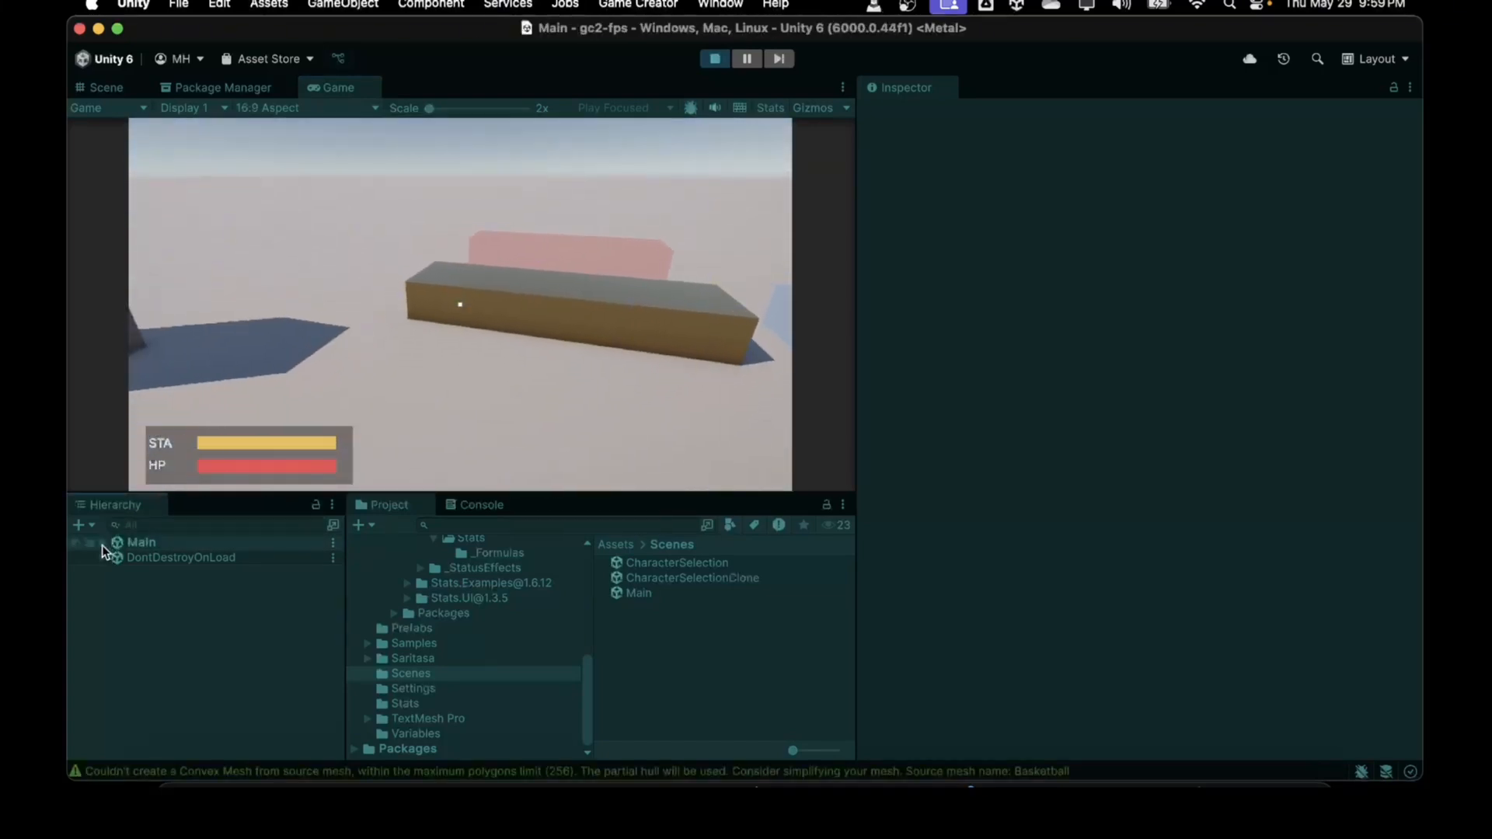
Examine the Soldier Player's Traits stats and Local Name Variables in the running Main scene, and stop the game
left_click(101, 542)
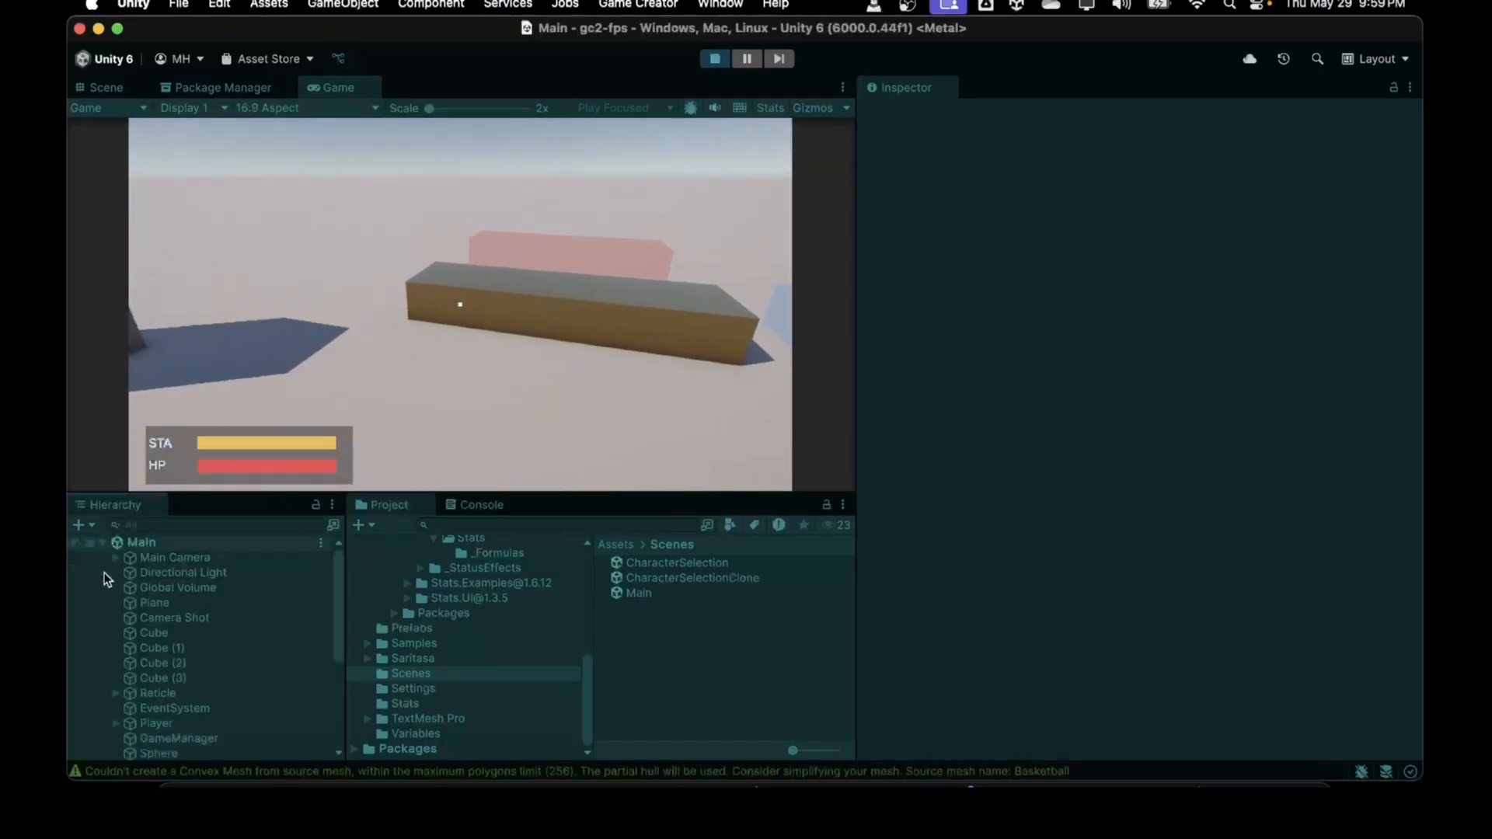
left_click(157, 722)
scroll(1026, 561, "down", 5)
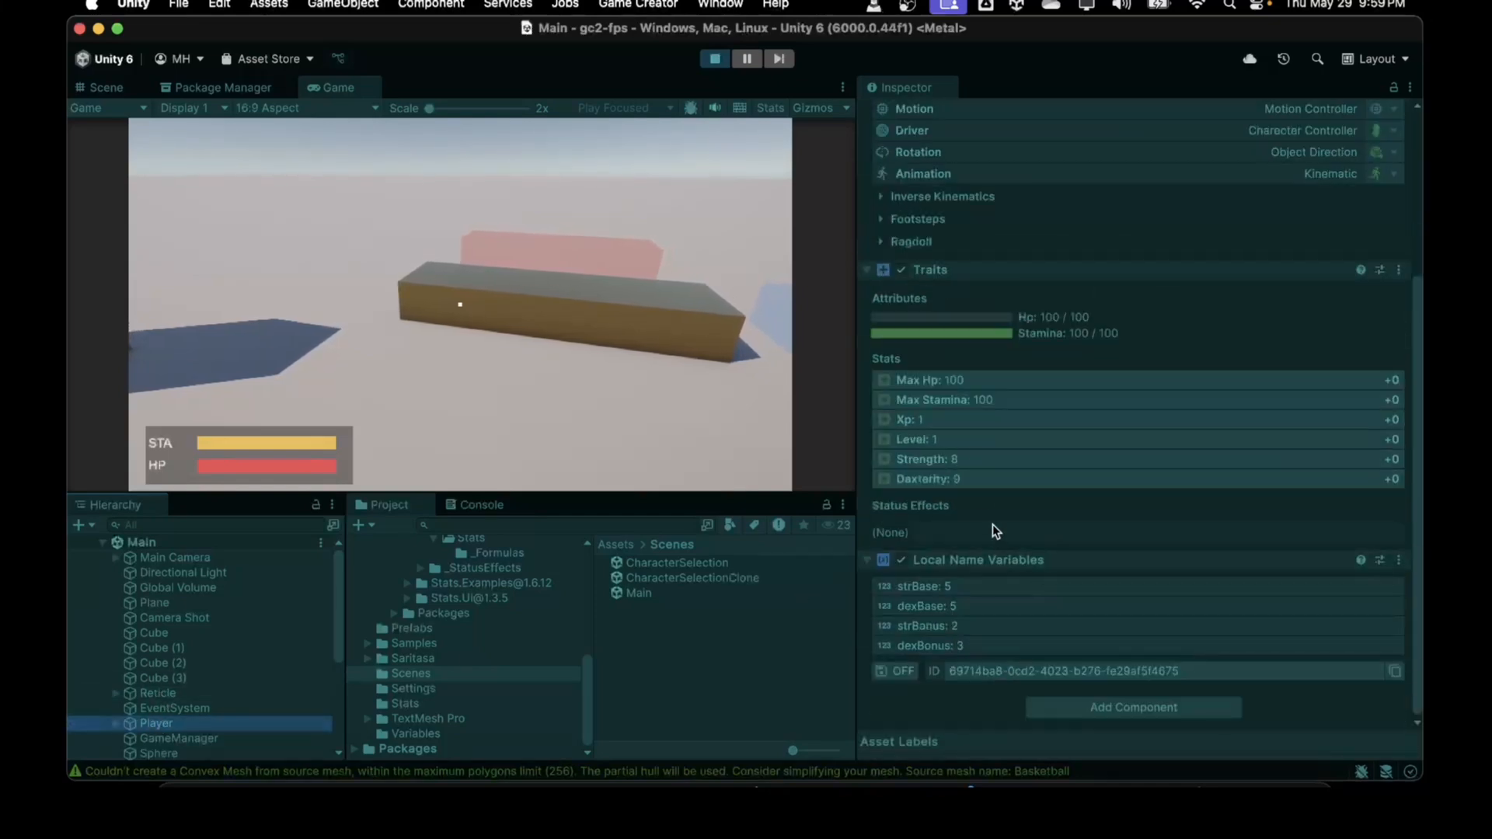
left_click(717, 59)
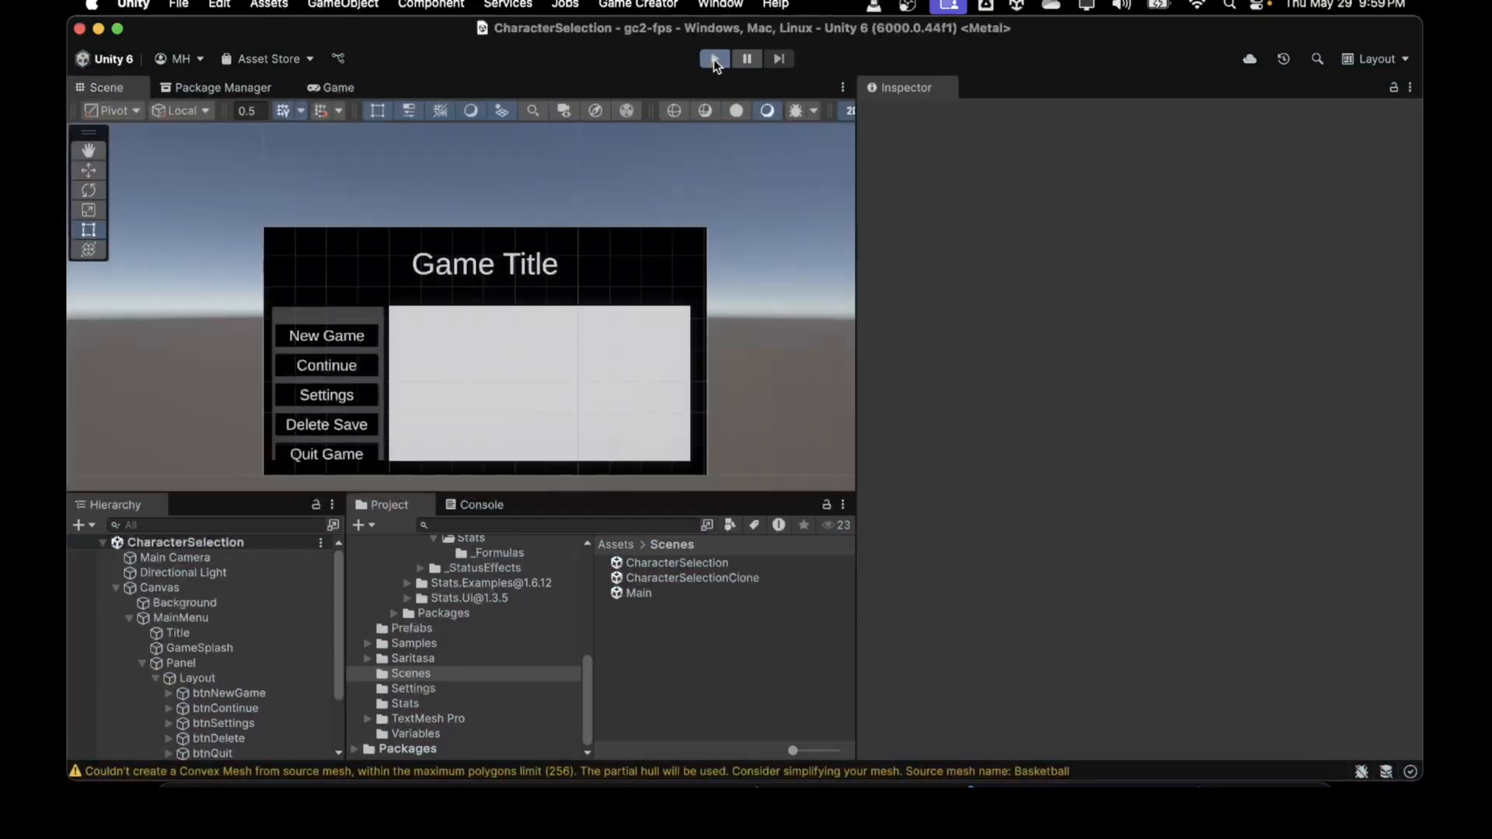
Run the game again and start a new game as a Soldier, continuing to the bonus point screen
left_click(713, 59)
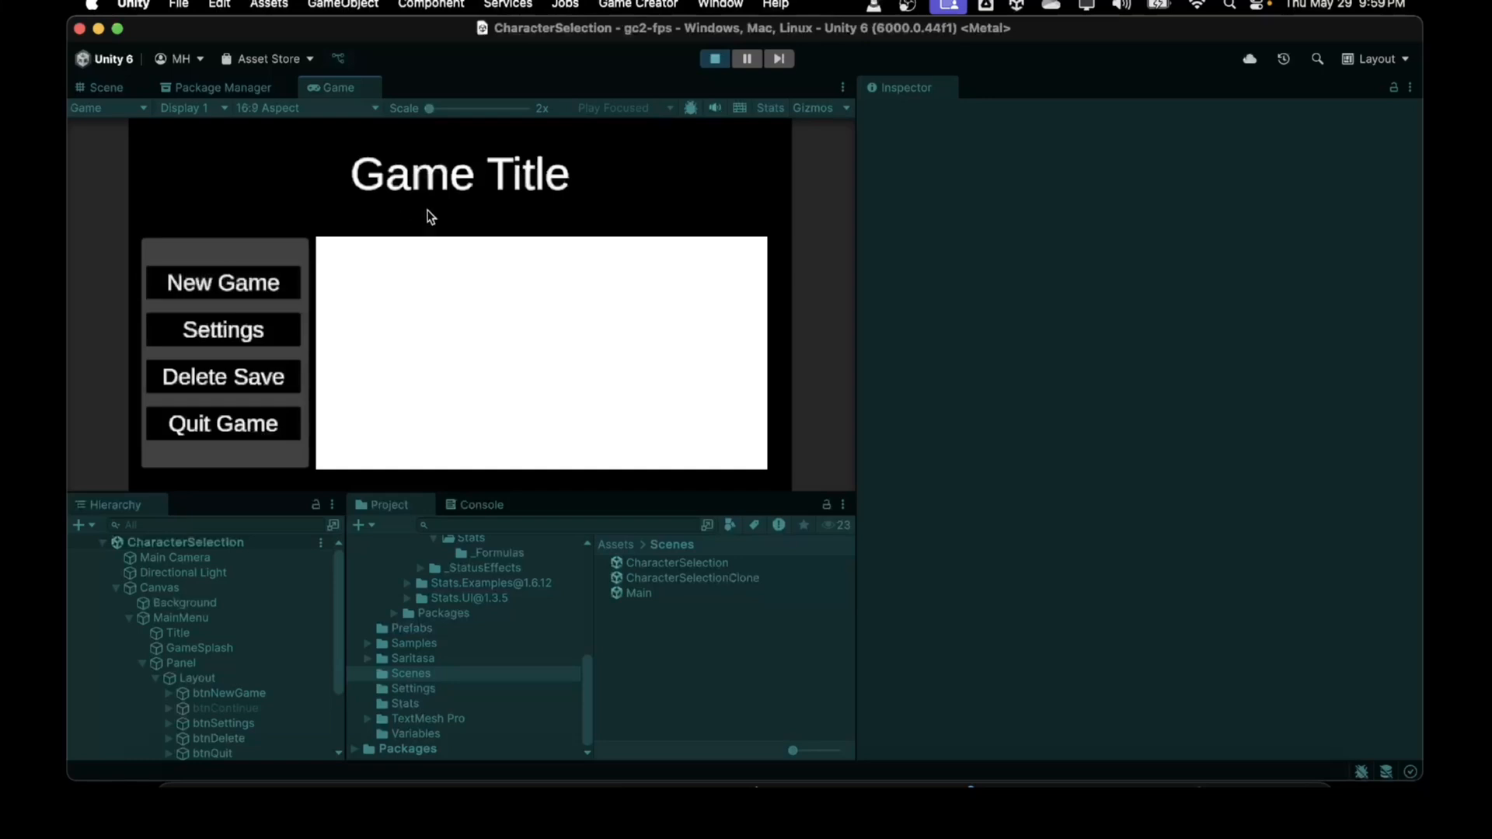
left_click(230, 286)
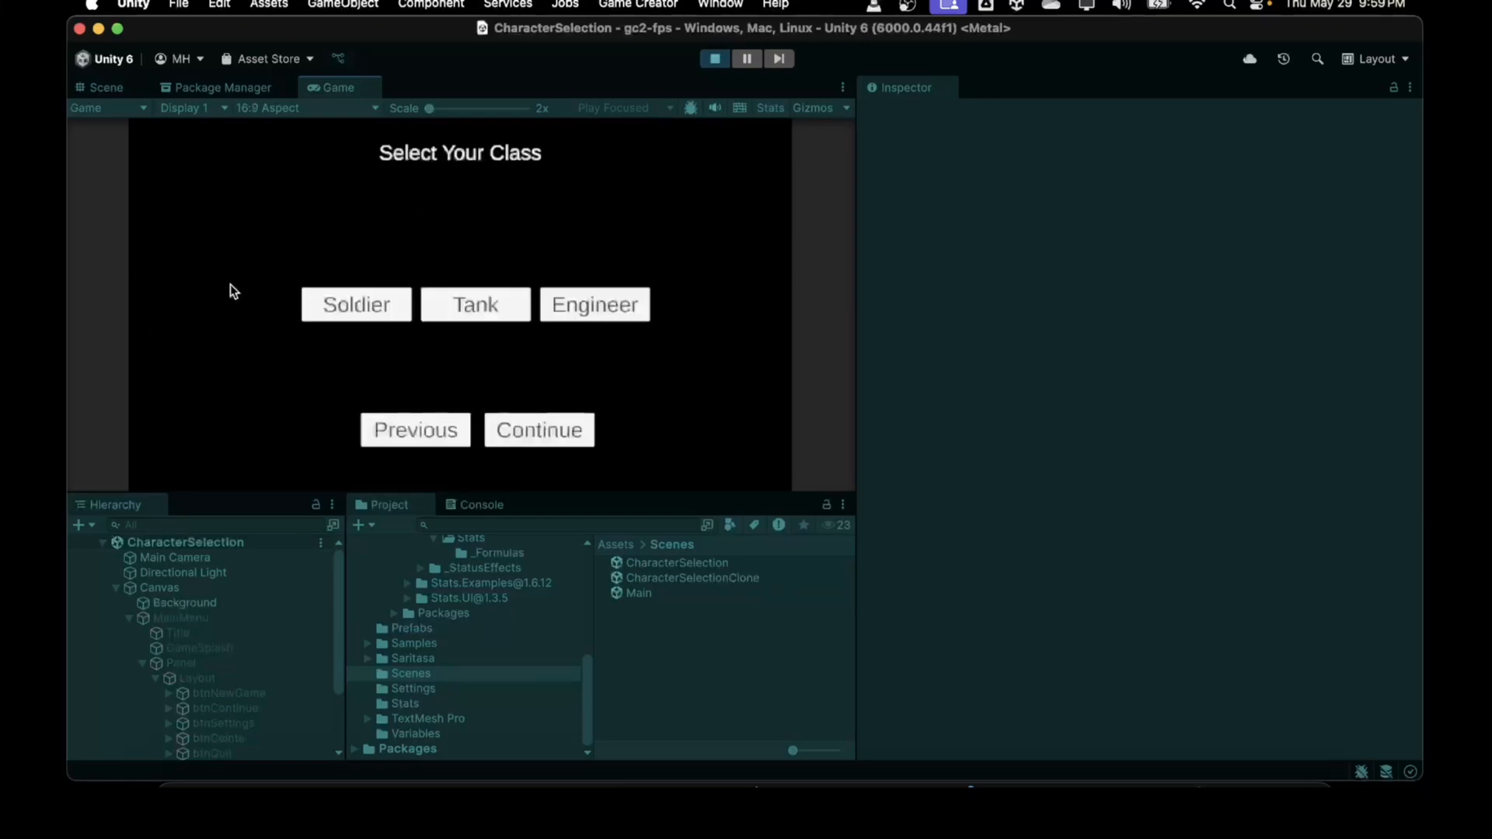
left_click(389, 306)
left_click(540, 433)
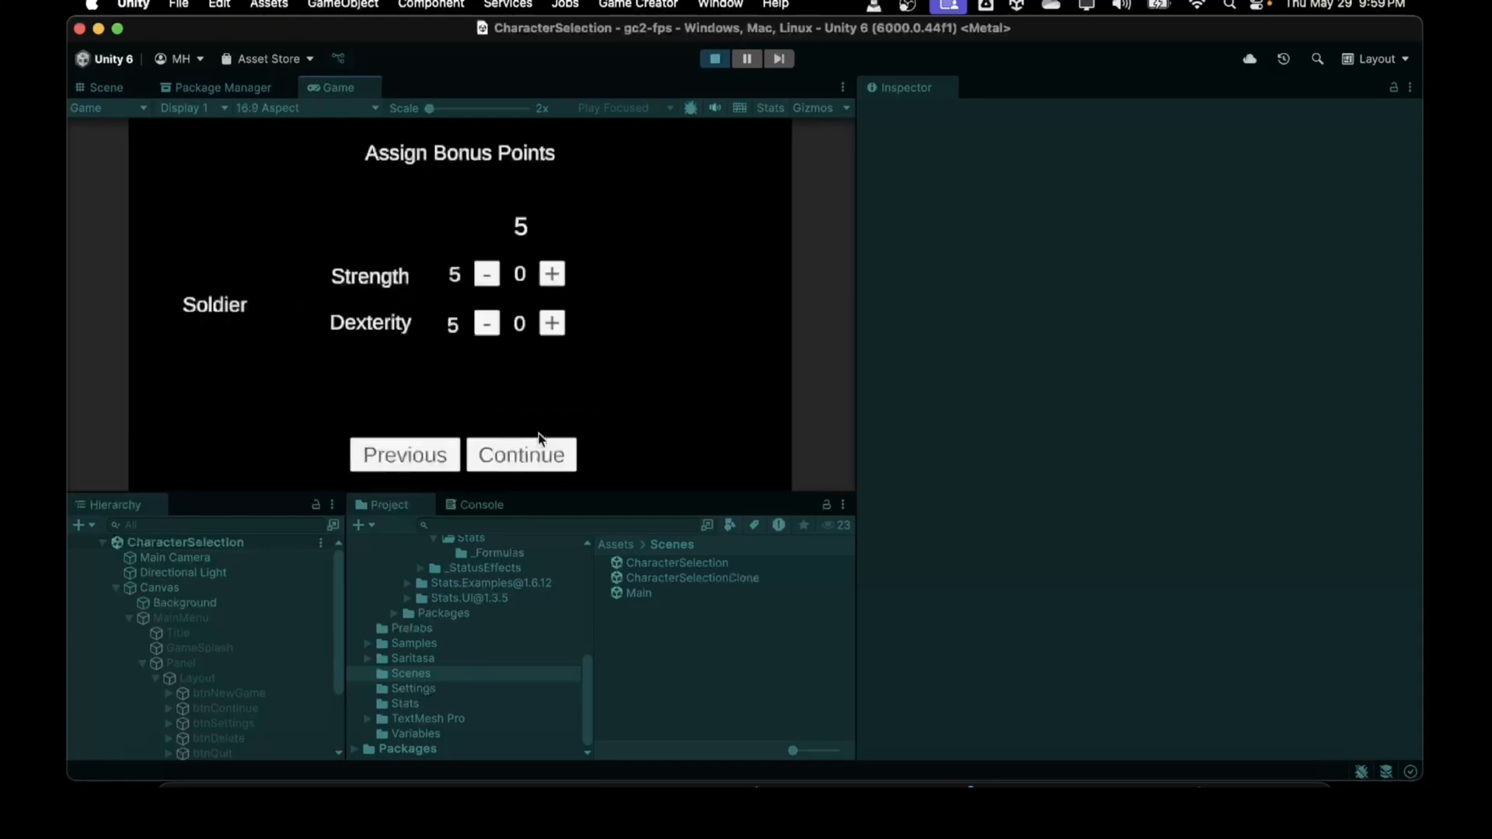
Assign 3 bonus points to the Soldier's Strength and 2 to Dexterity, and continue into the Main scene
left_click(552, 275)
left_click(551, 275)
left_click(552, 275)
left_click(552, 323)
left_click(552, 323)
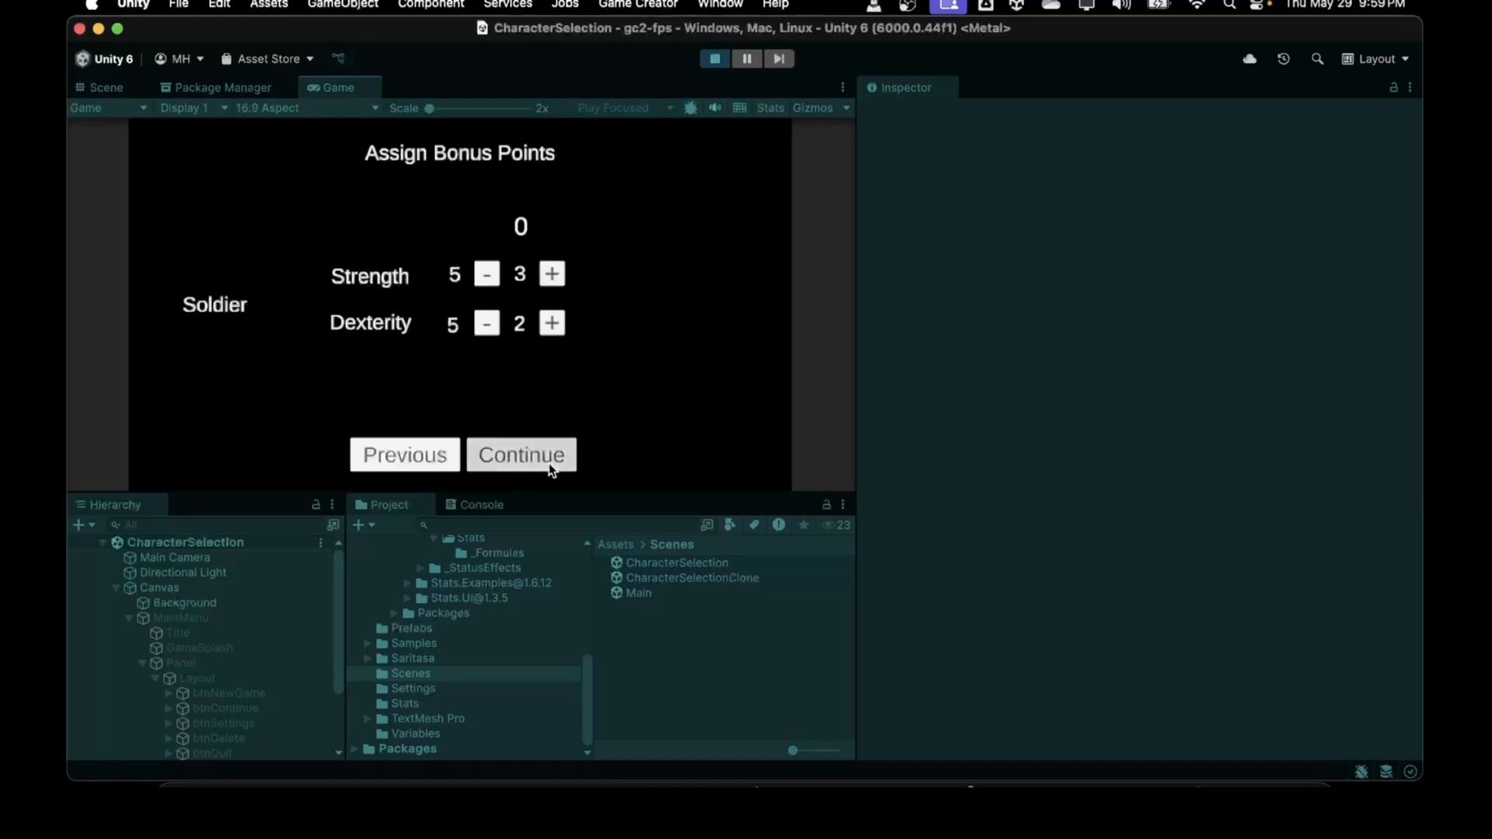
Open and close the Settings screen during the new Soldier game, and stop playing
key("Escape")
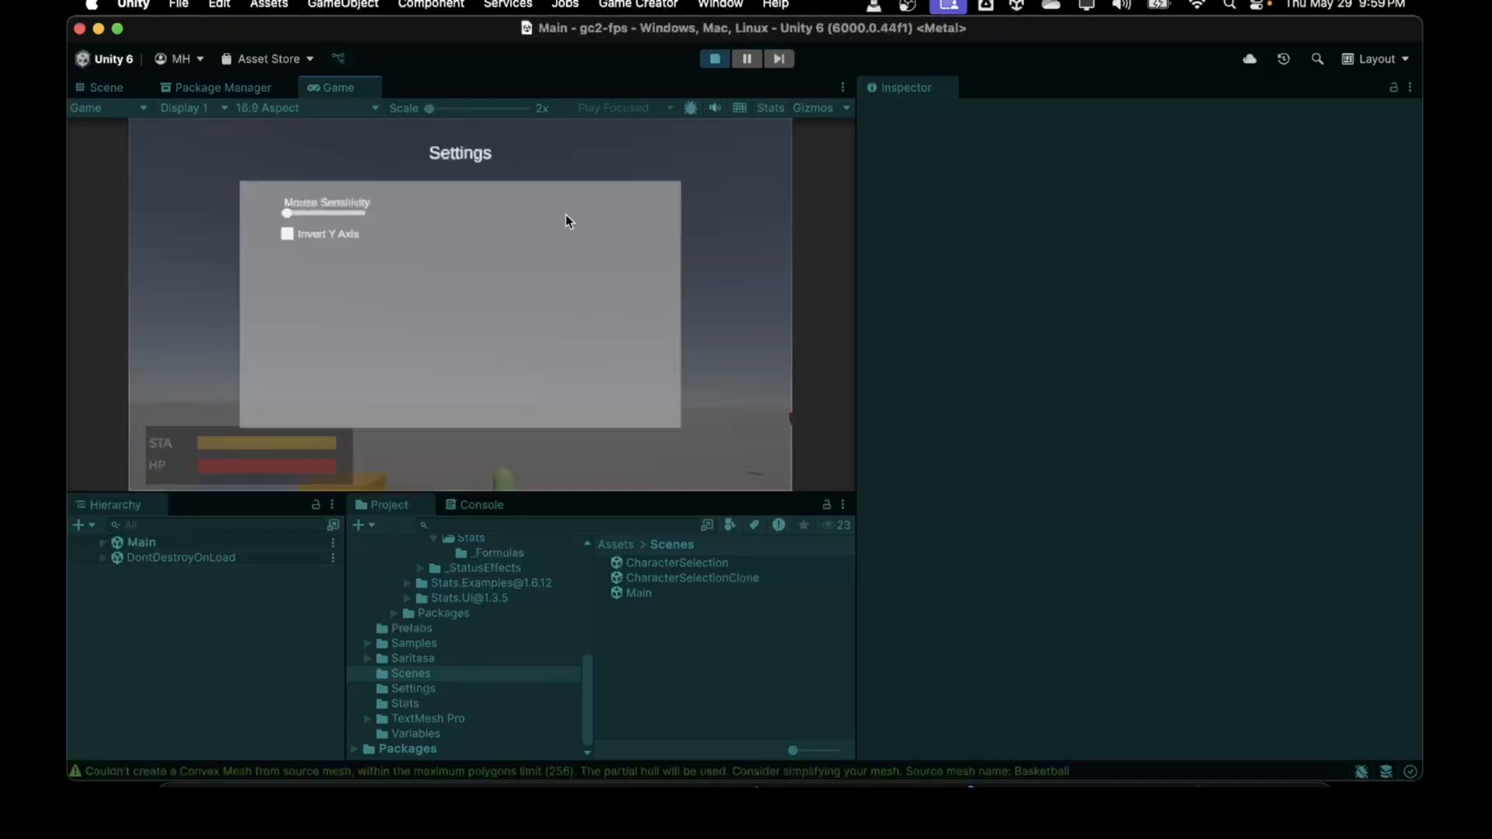
key("Escape")
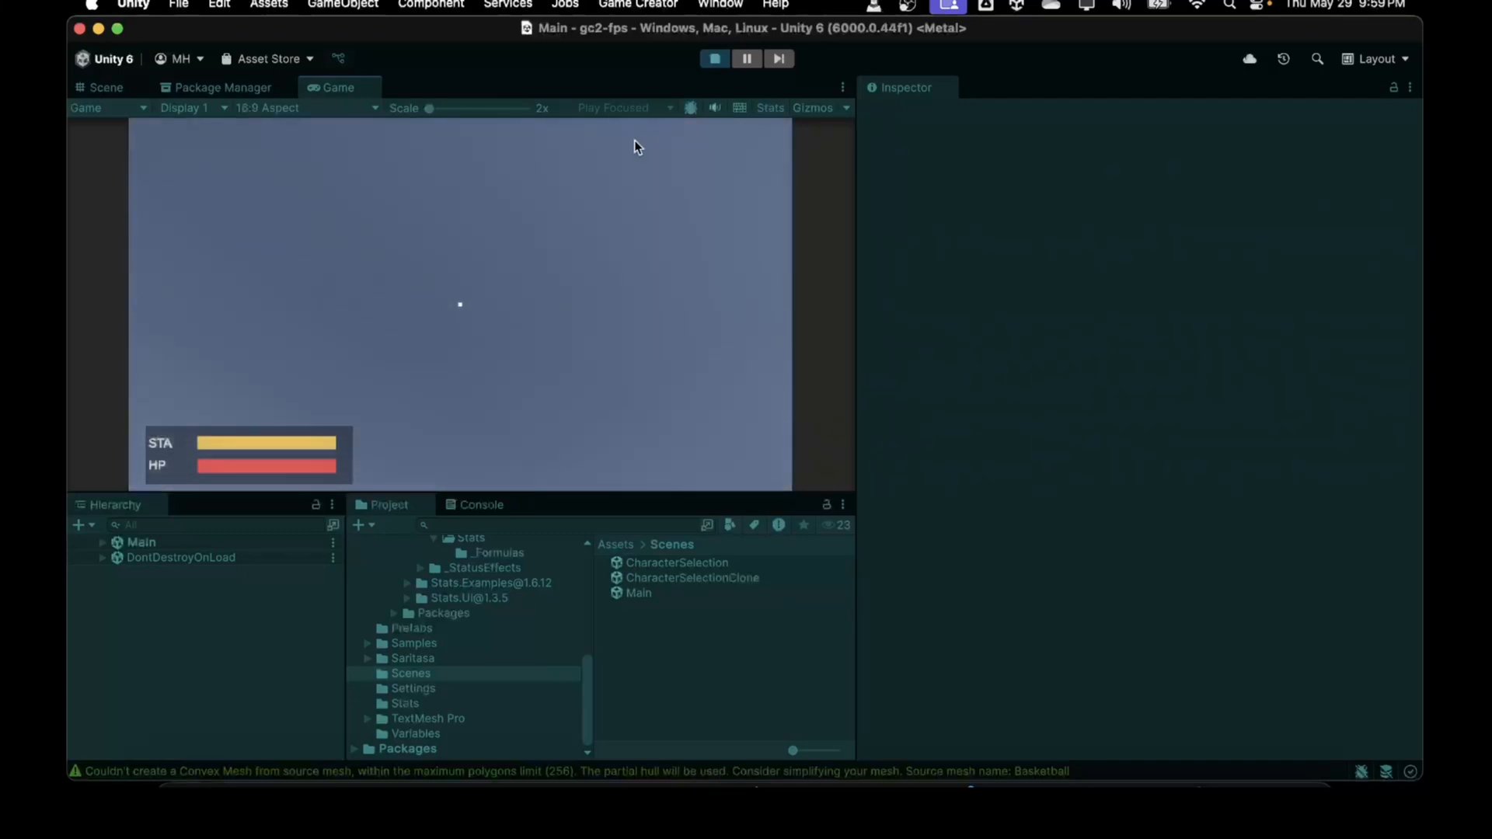
left_click(715, 59)
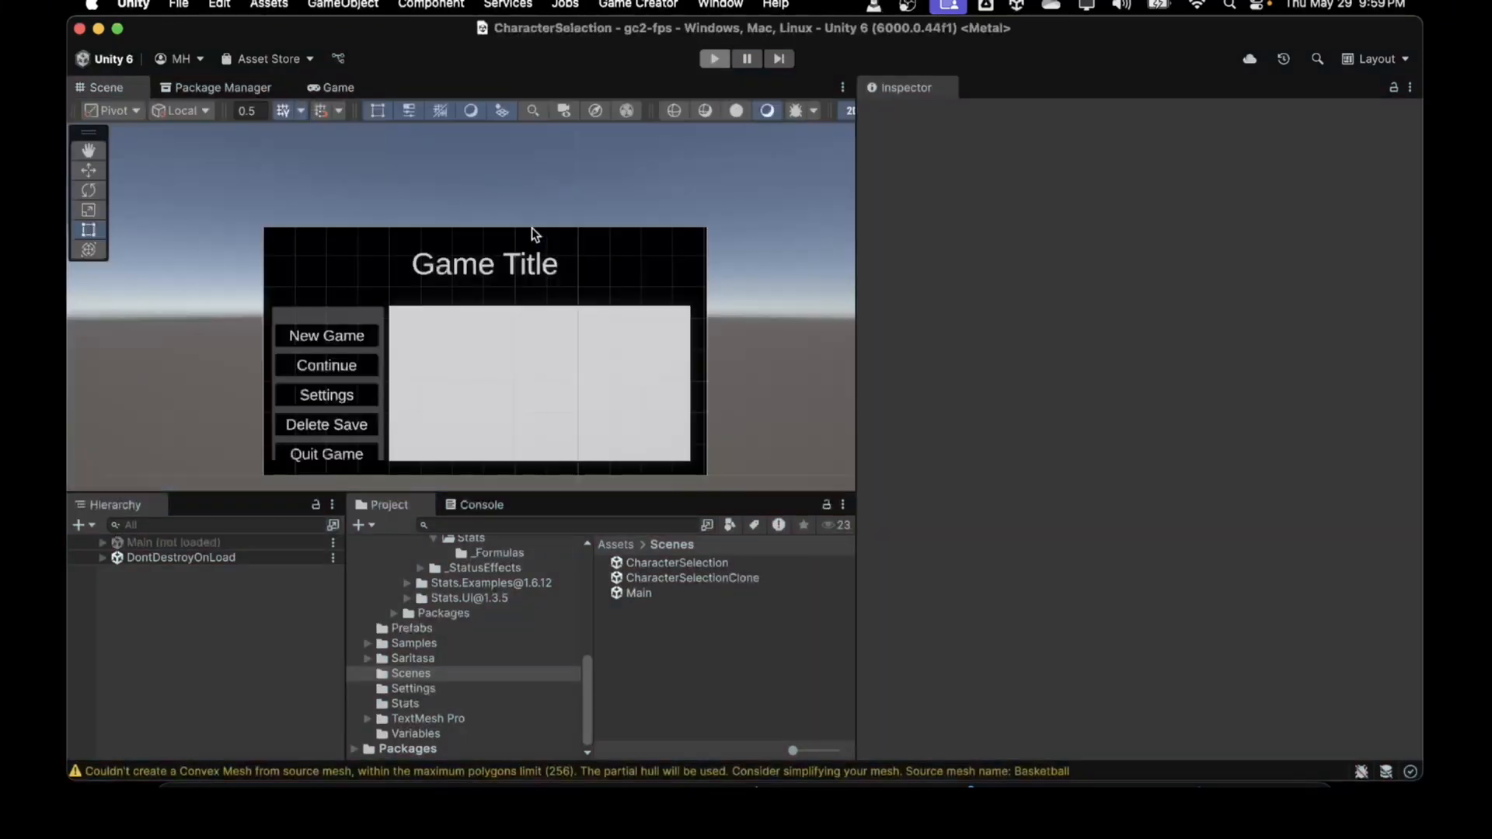
Run the game and test the main menu's Quit Game option
left_click(714, 59)
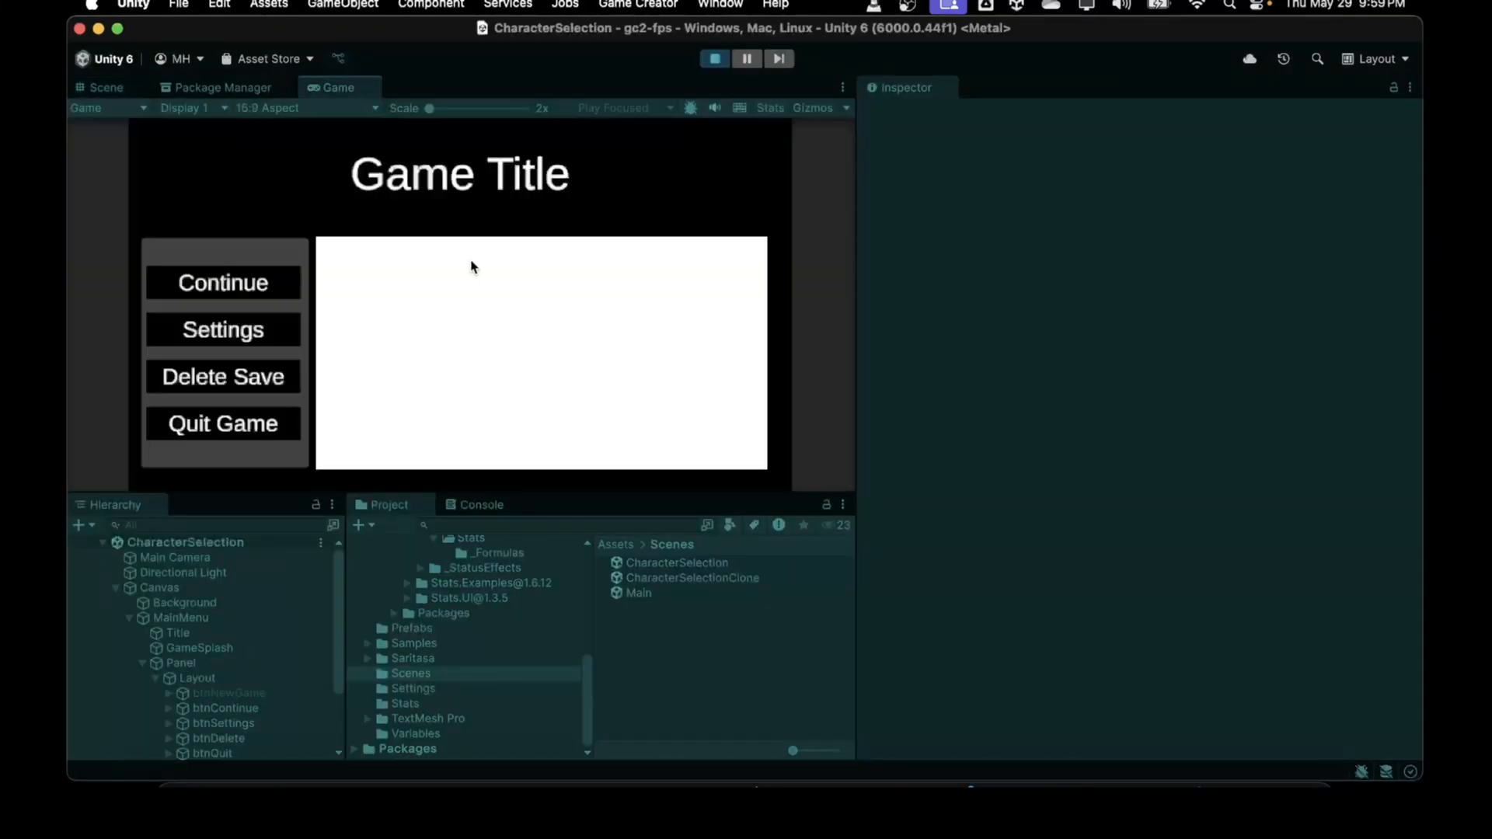
left_click(226, 429)
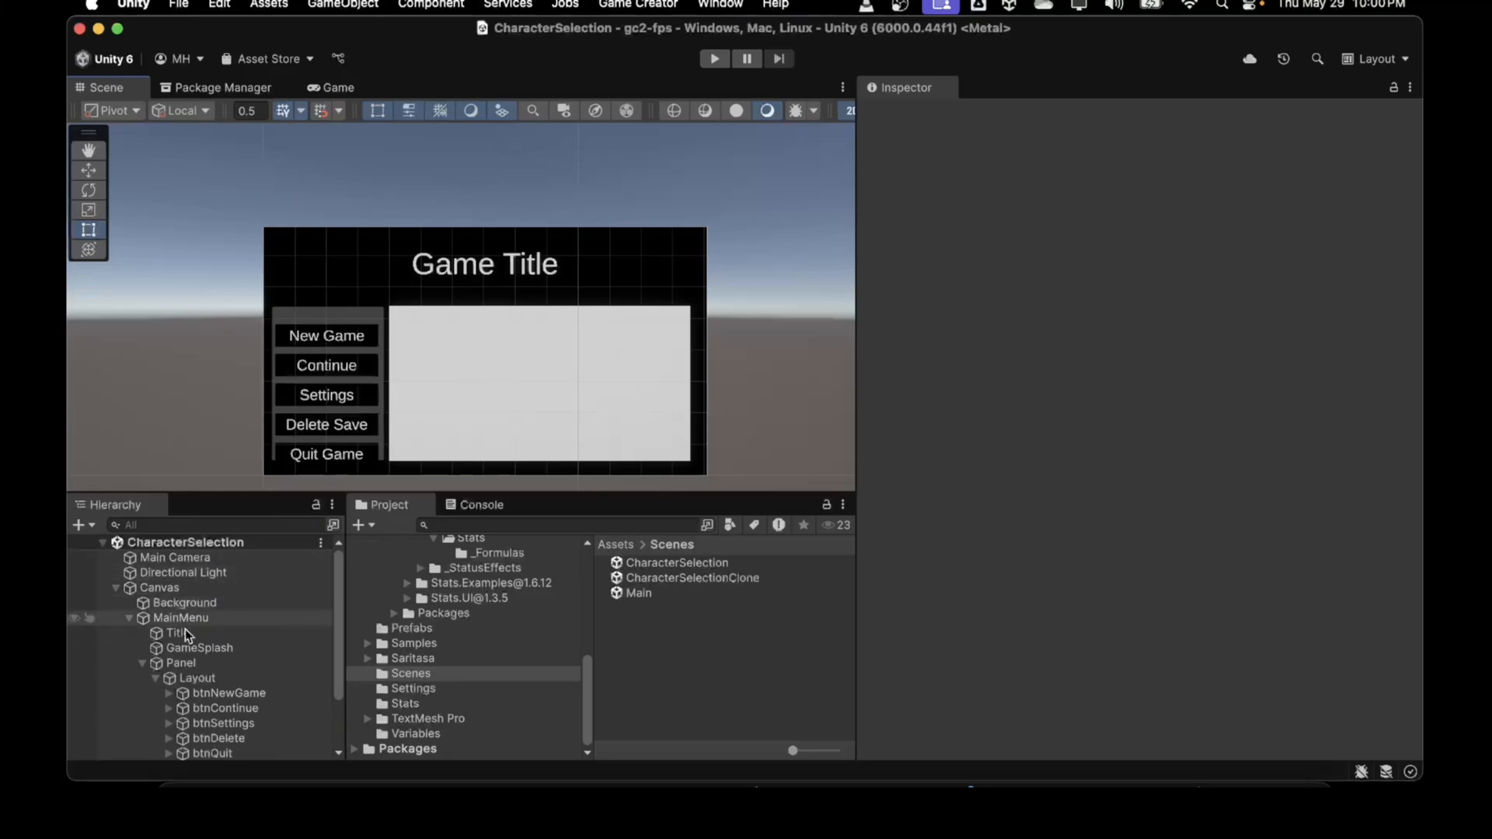
Deactivate the MainMenu object and activate the ClassSelect object under the Canvas
left_click(155, 678)
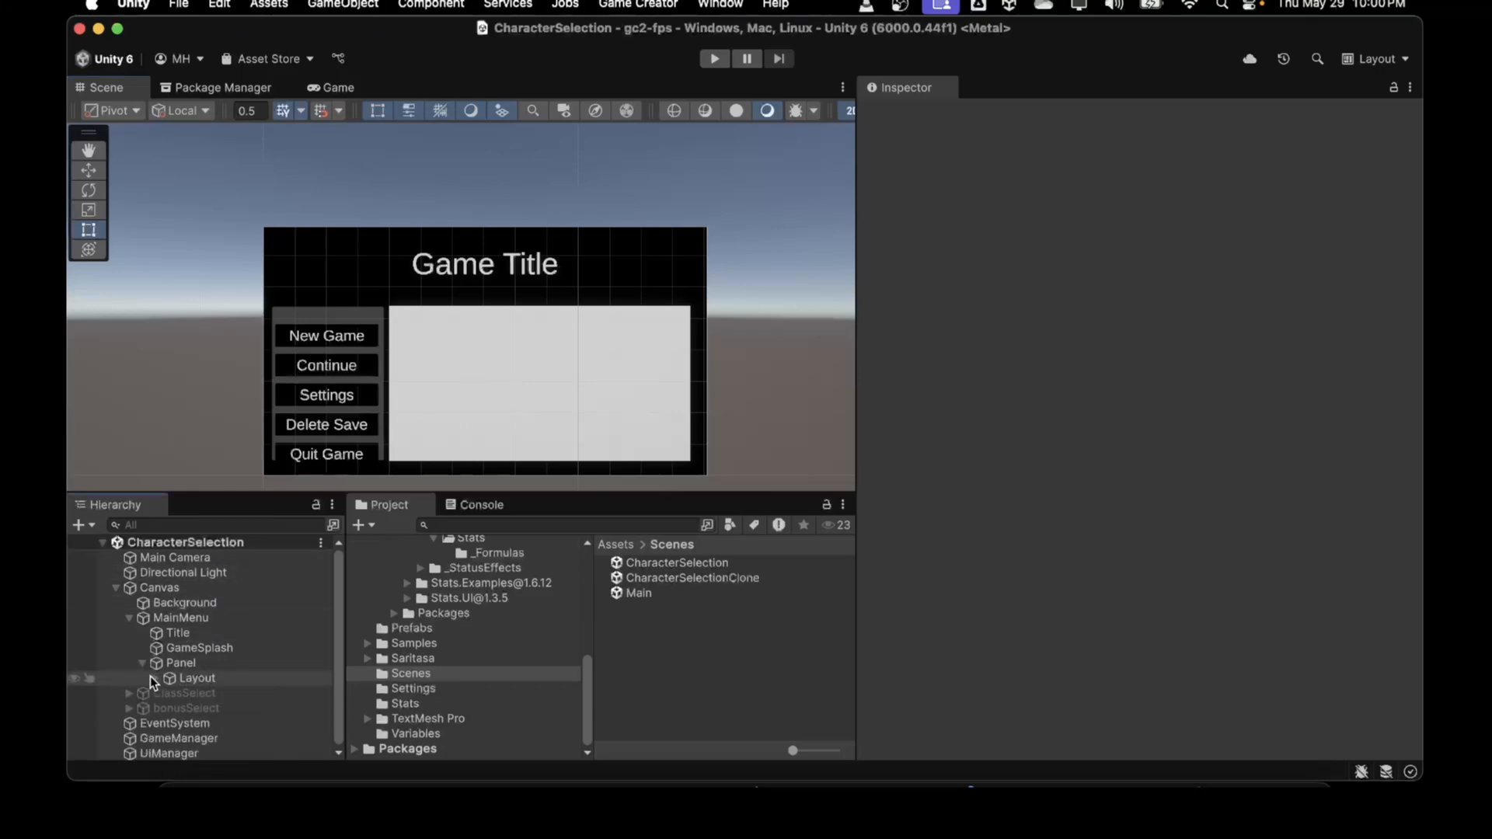
left_click(171, 618)
left_click(908, 116)
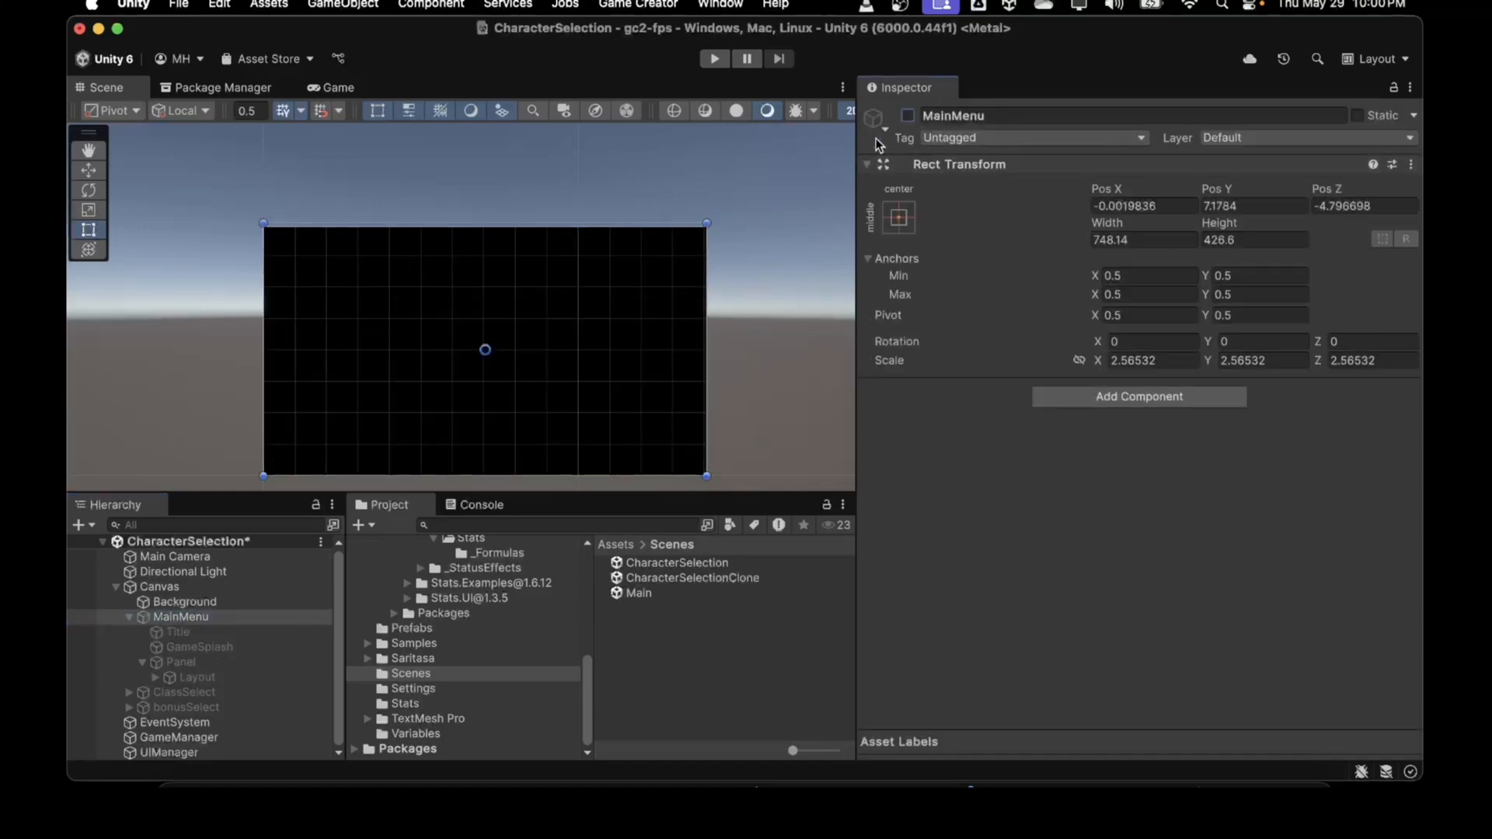
left_click(173, 690)
left_click(908, 115)
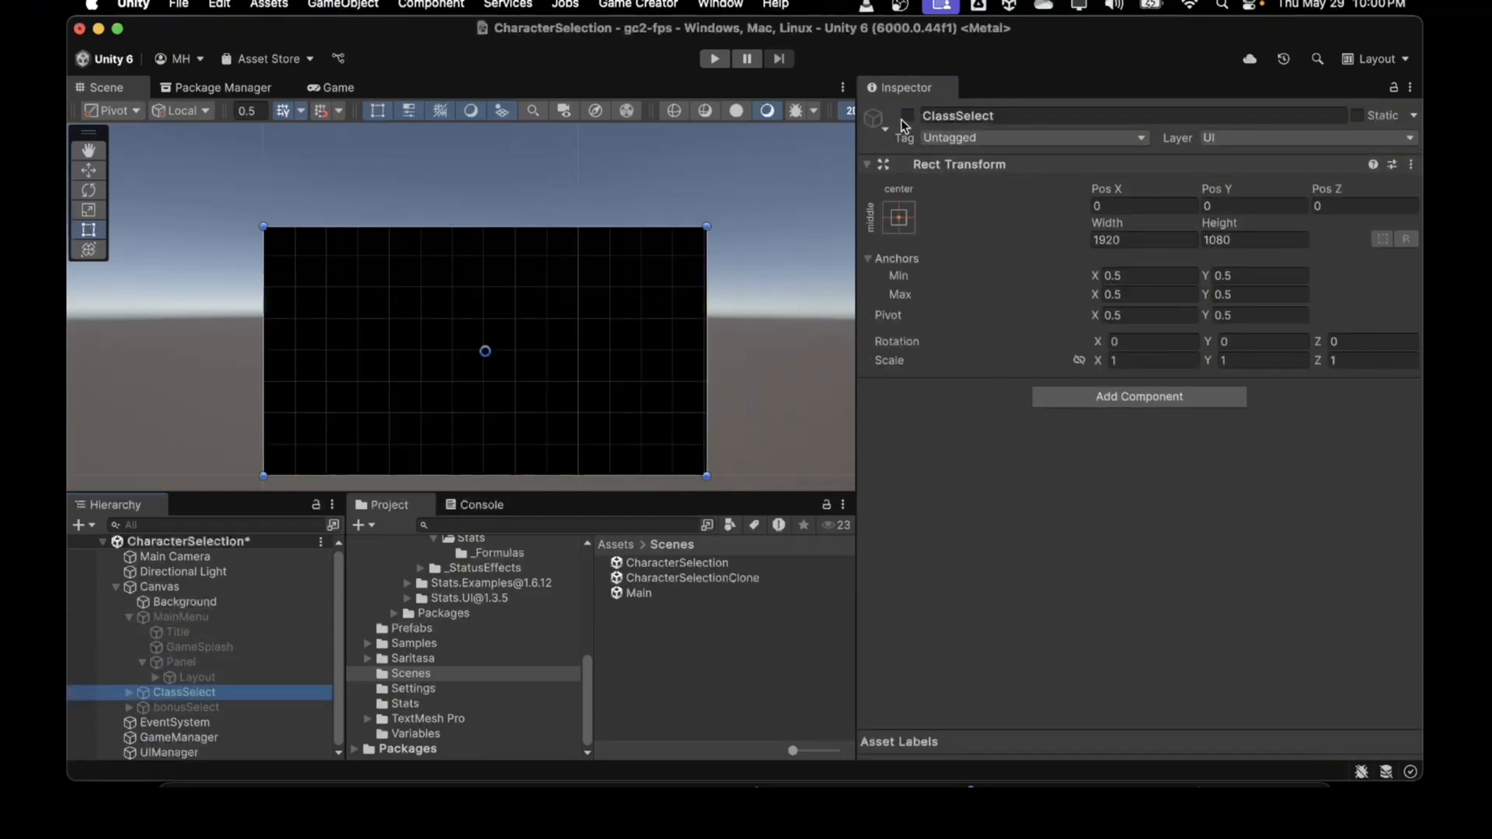
Set the Highlighted Color of ClassSelect's btnContinue to a medium gray
left_click(127, 691)
scroll(145, 682, "down", 2)
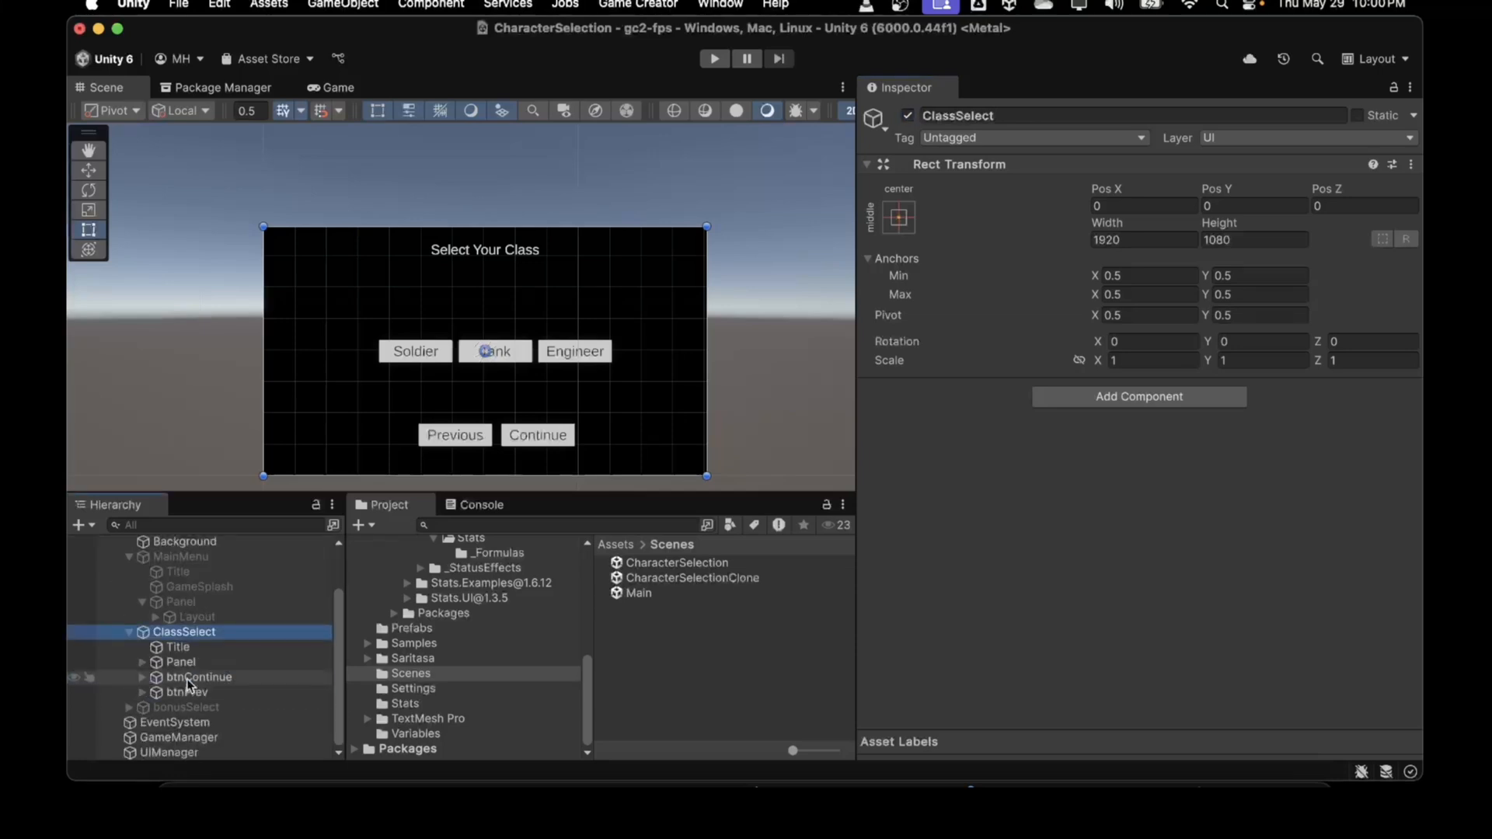
left_click(185, 679)
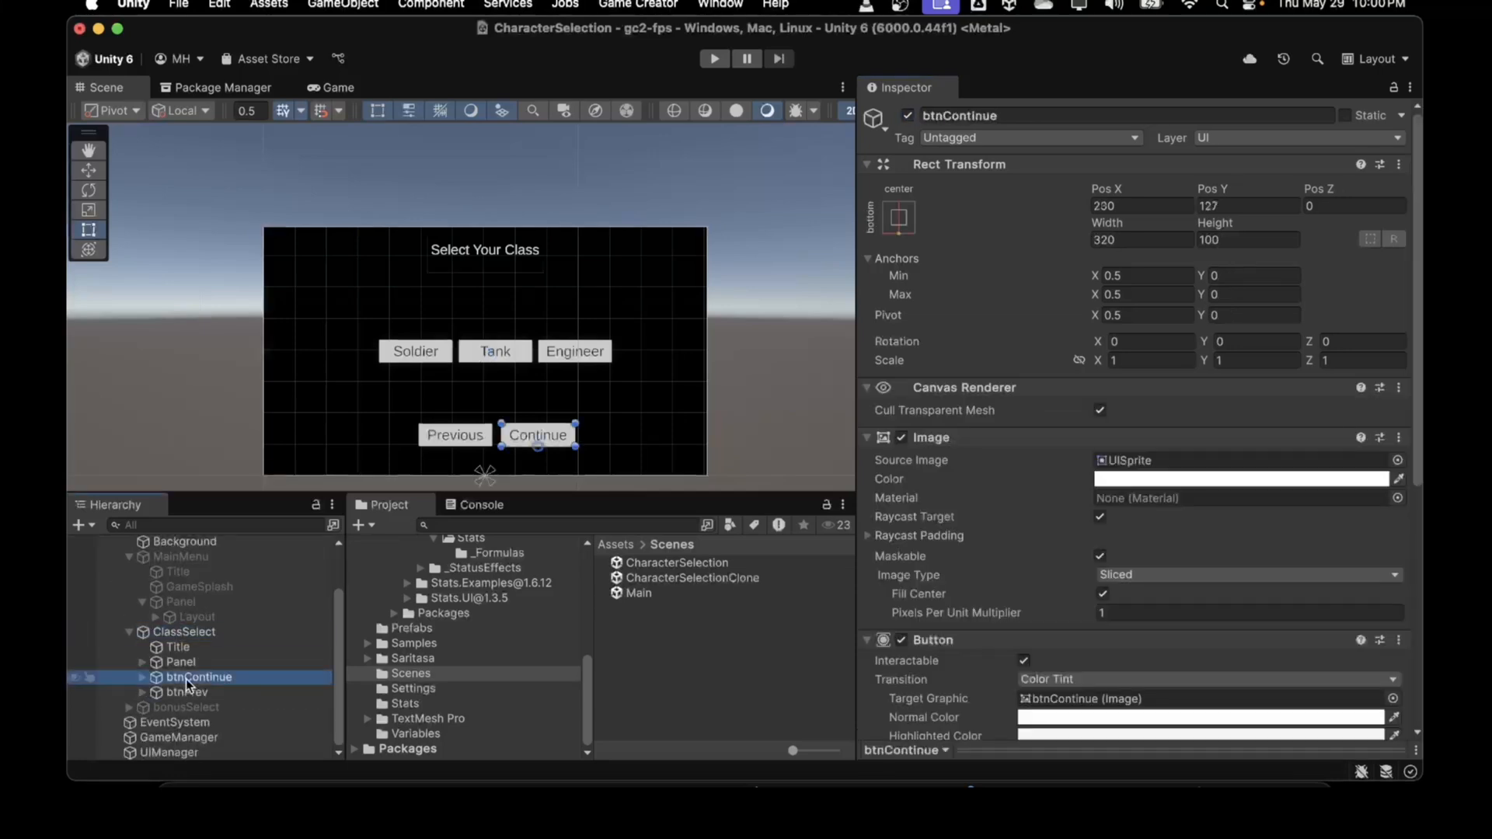
scroll(1052, 524, "down", 5)
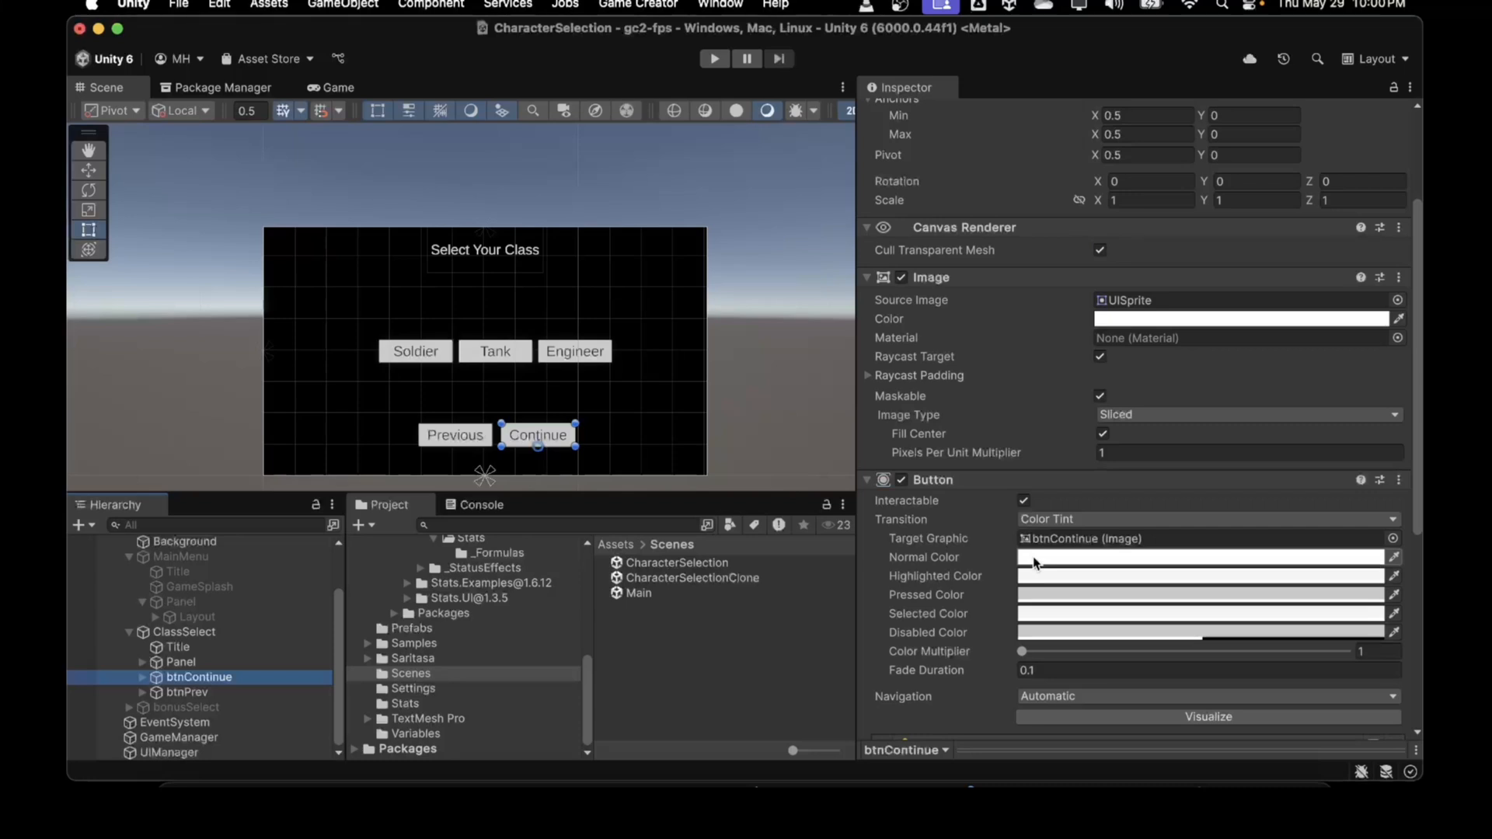
left_click(1032, 577)
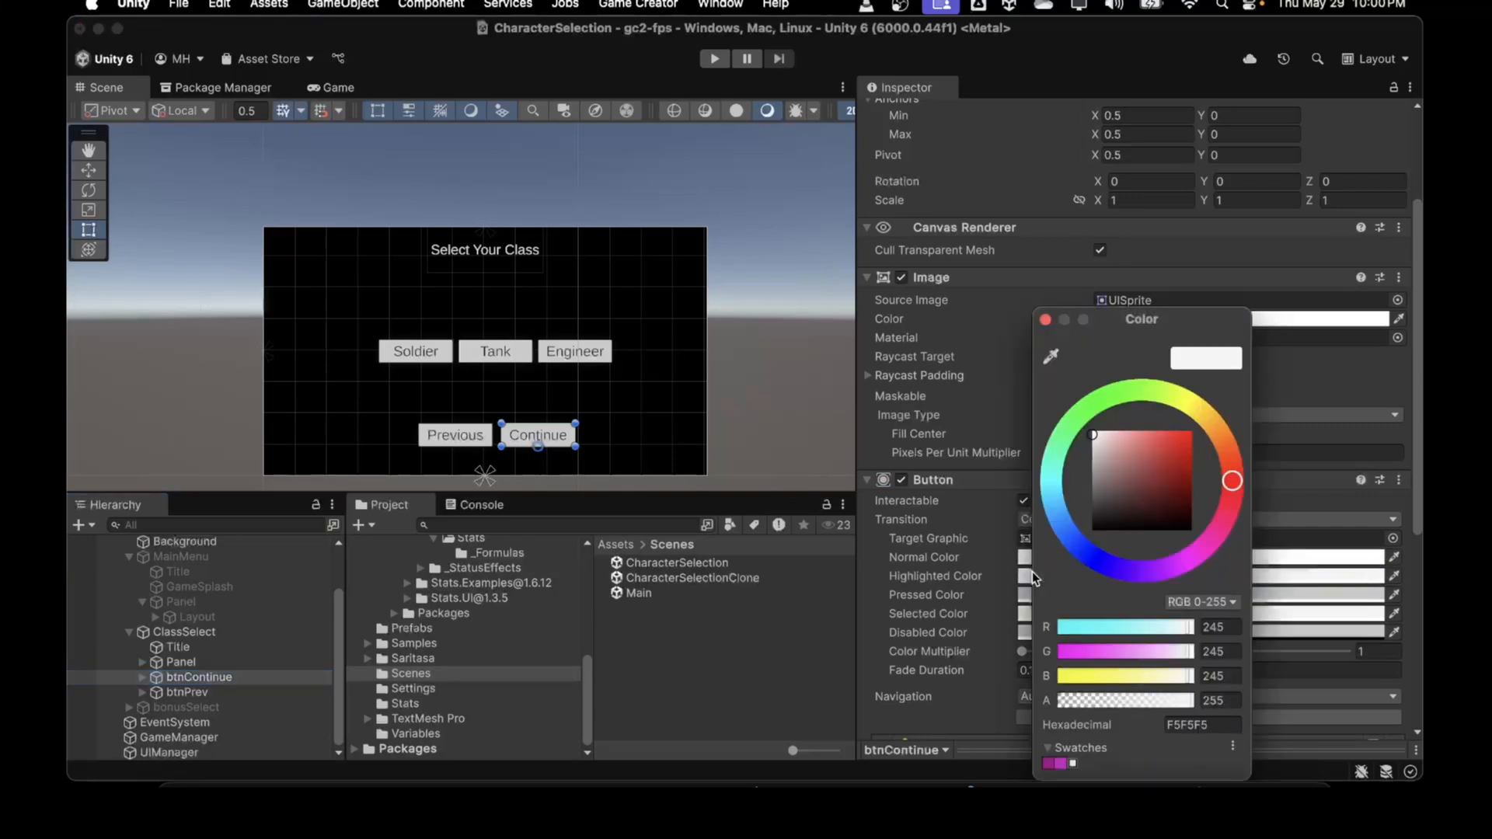
left_click_drag(1121, 471, 1092, 470)
left_click(1046, 319)
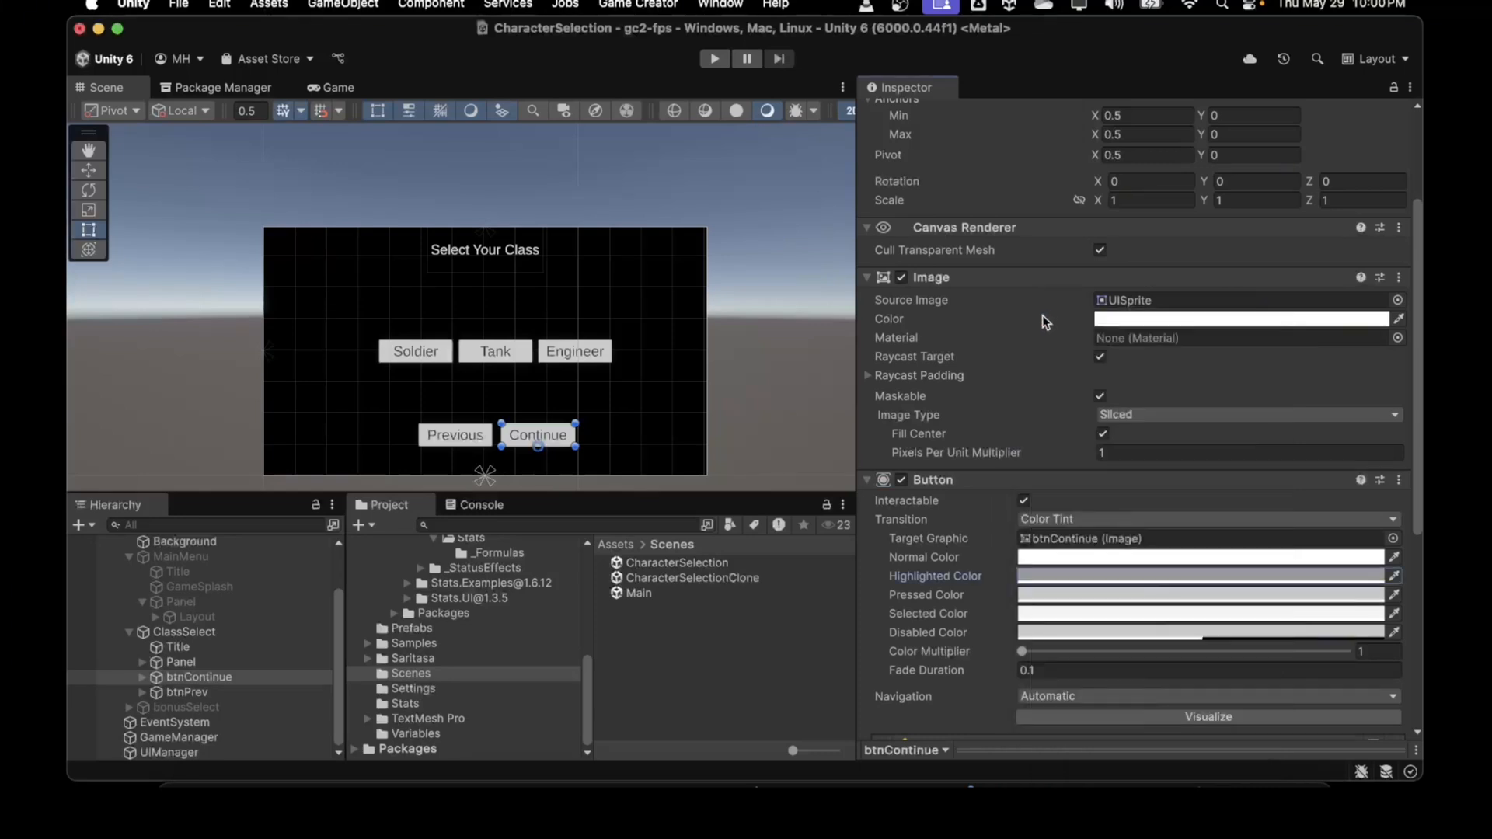
Set the Highlighted Color of ClassSelect's btnPrev to a medium gray
left_click(208, 691)
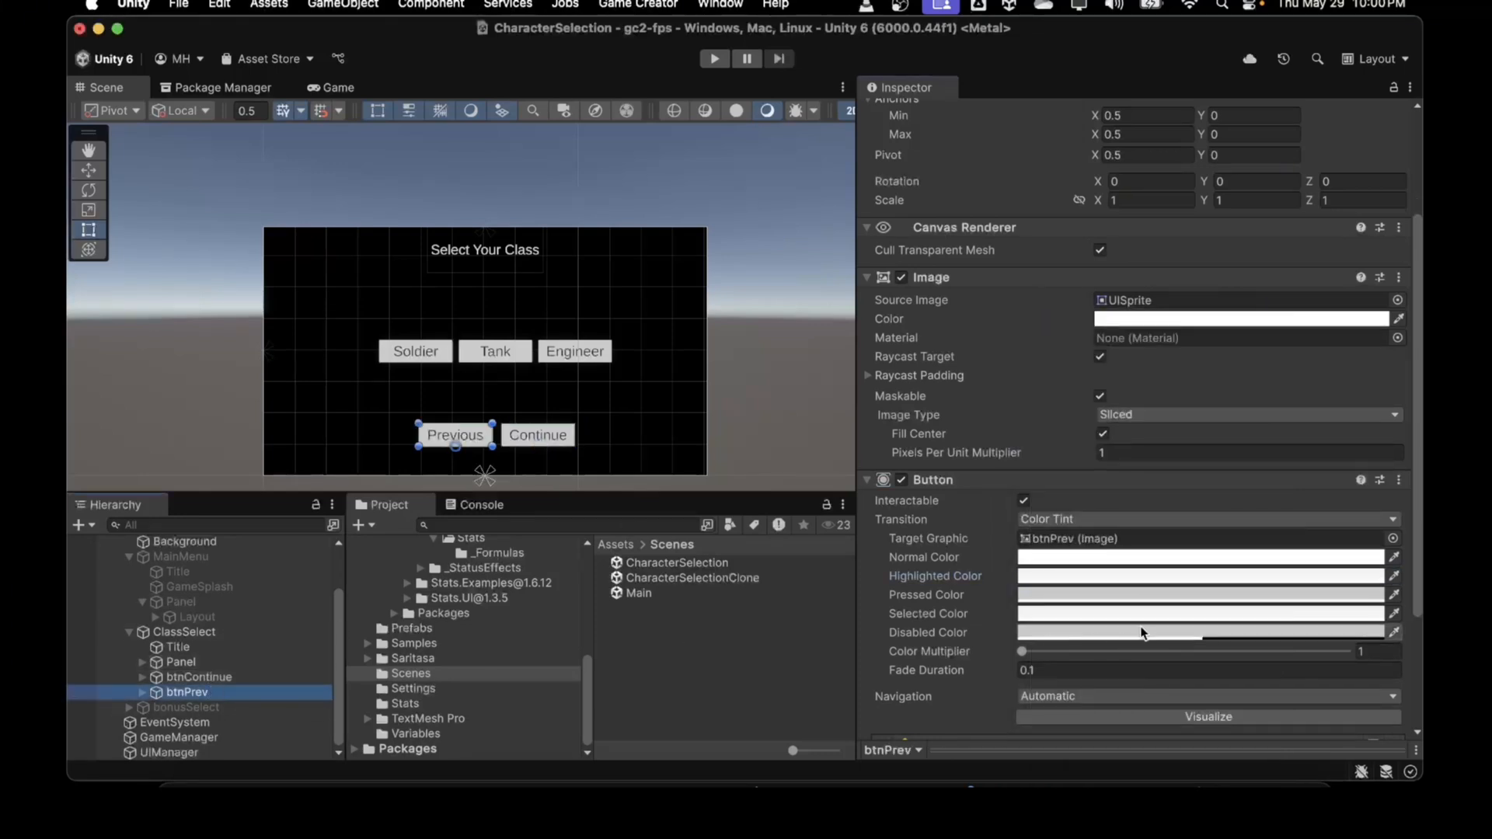
left_click(1070, 575)
left_click_drag(1146, 445, 1128, 477)
left_click(1080, 319)
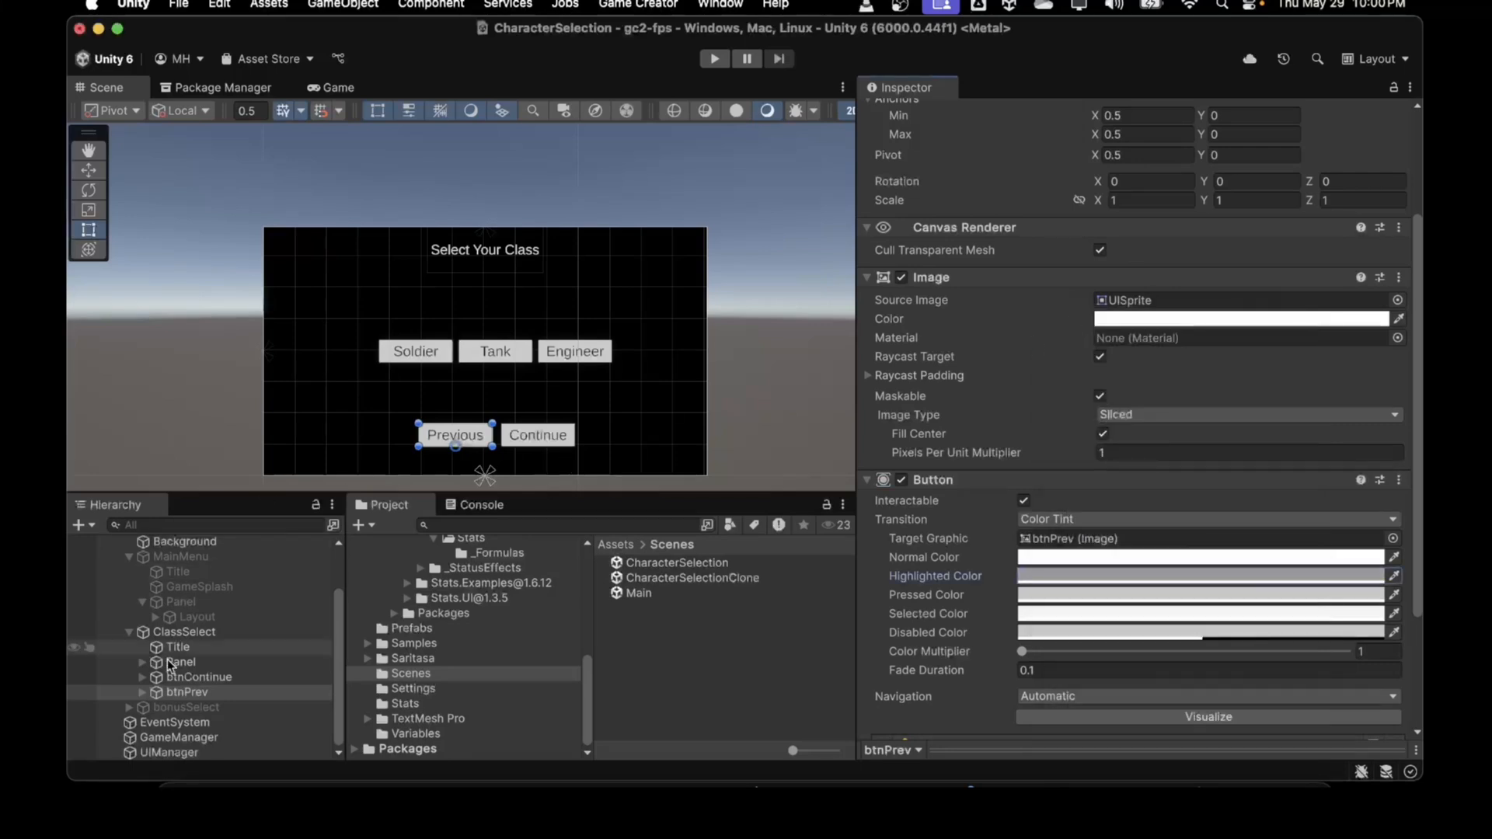
Set the Highlighted Color of btnSoldier in the ClassSelect panel to gray 919090
left_click(141, 662)
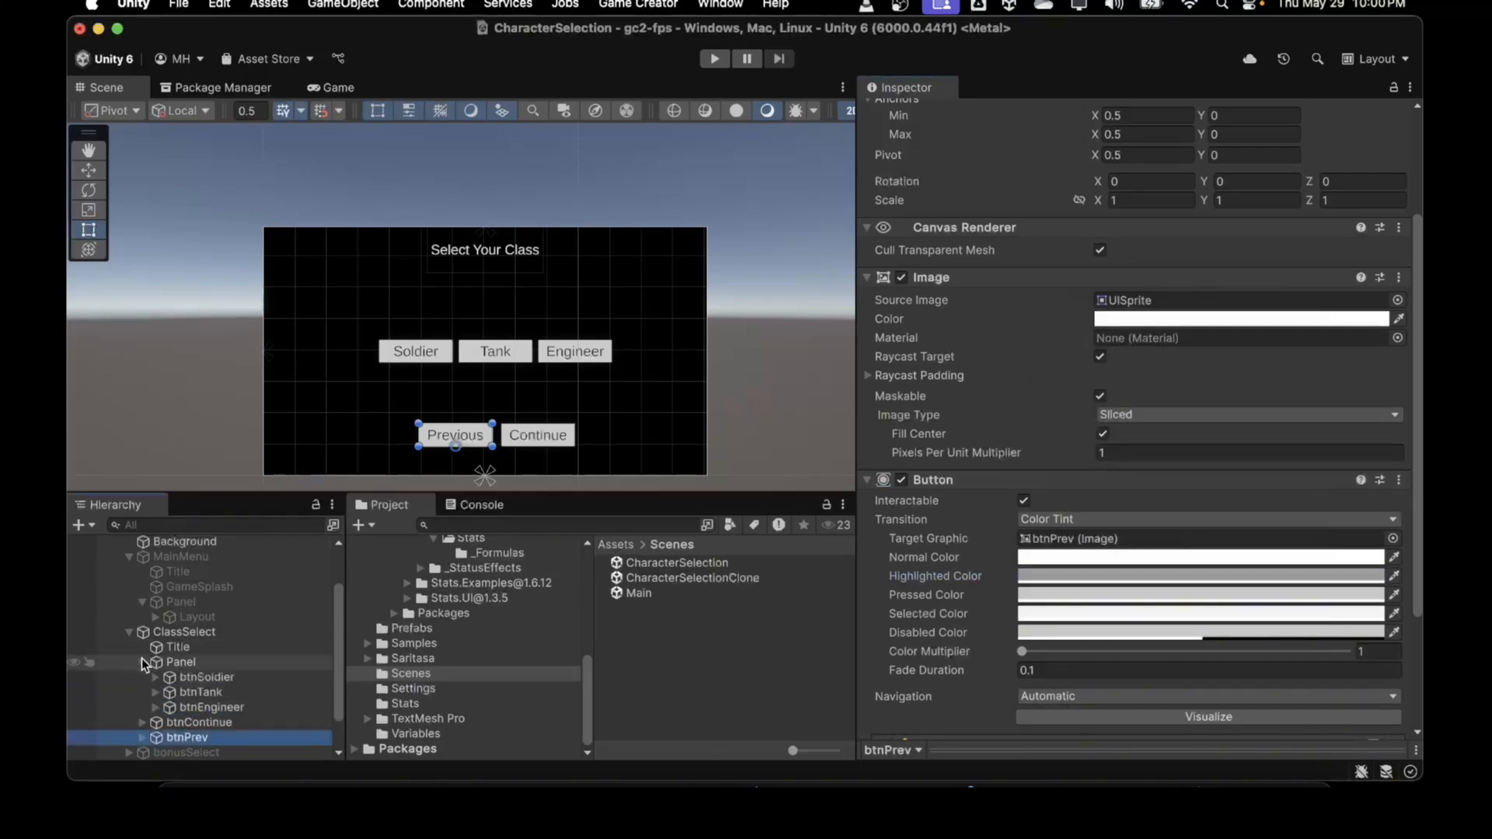
left_click(187, 677)
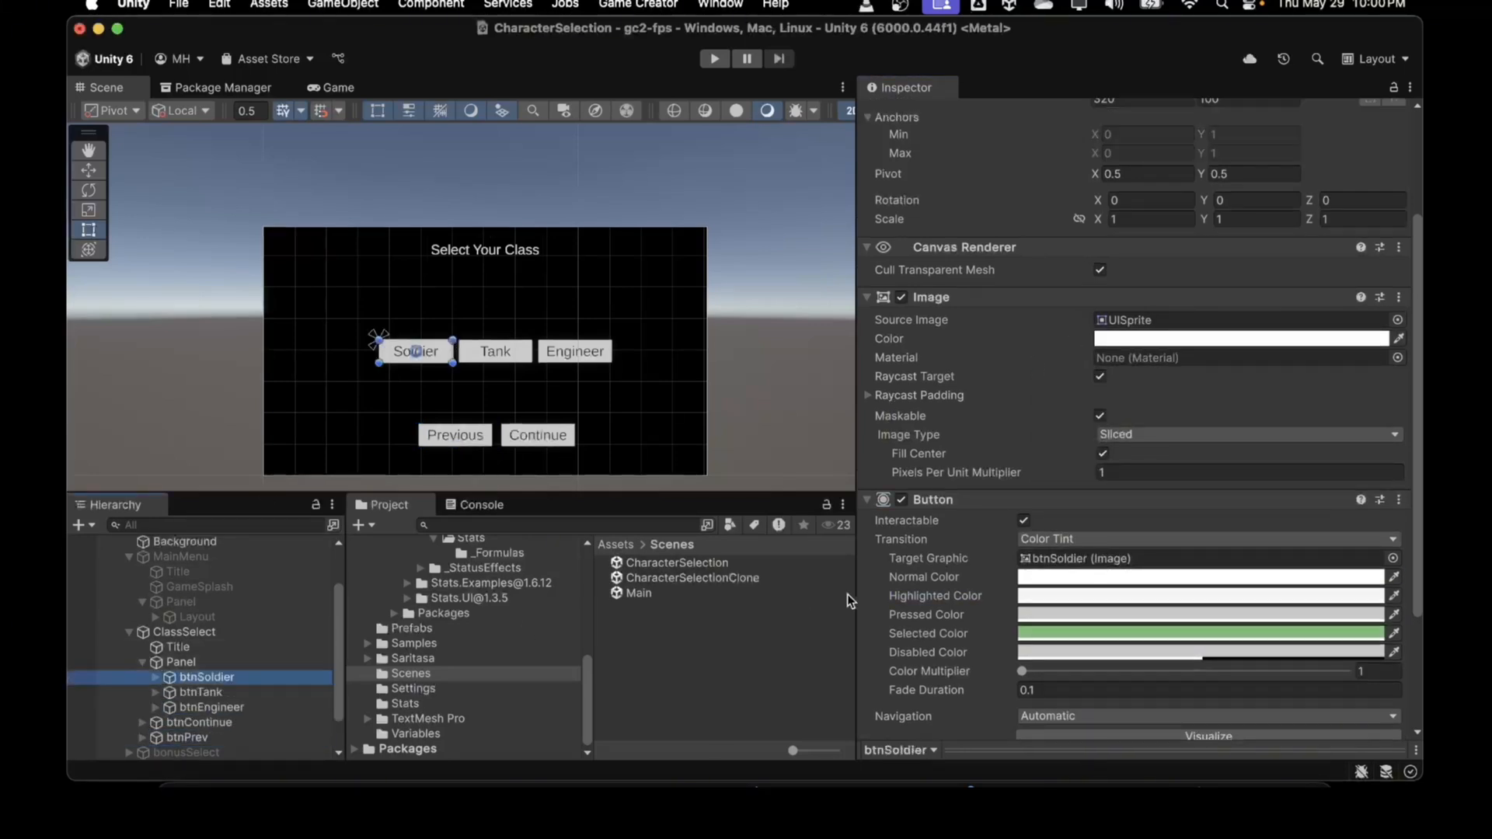
left_click(1034, 597)
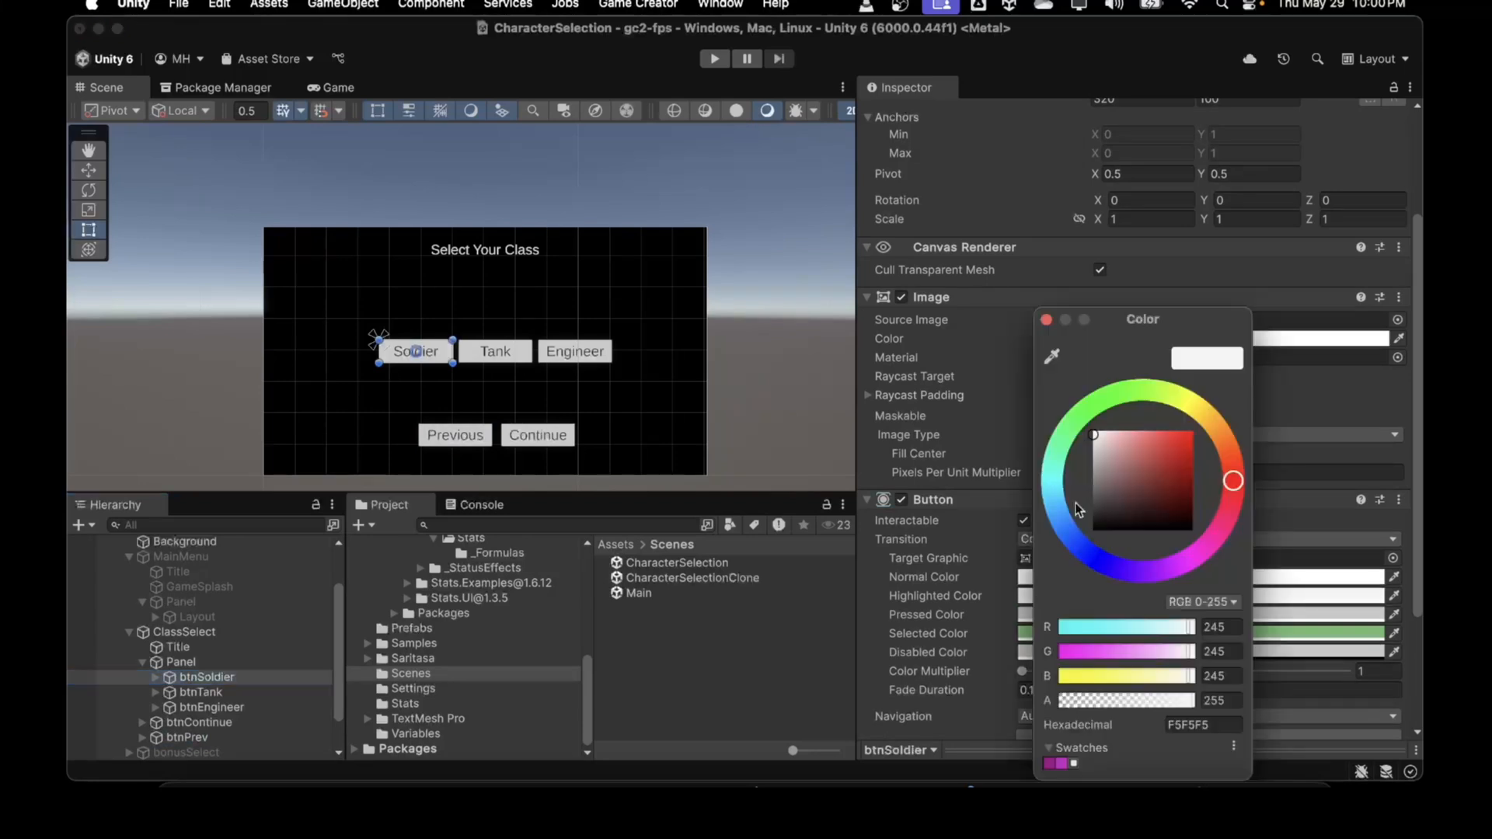
left_click_drag(1094, 498, 1094, 480)
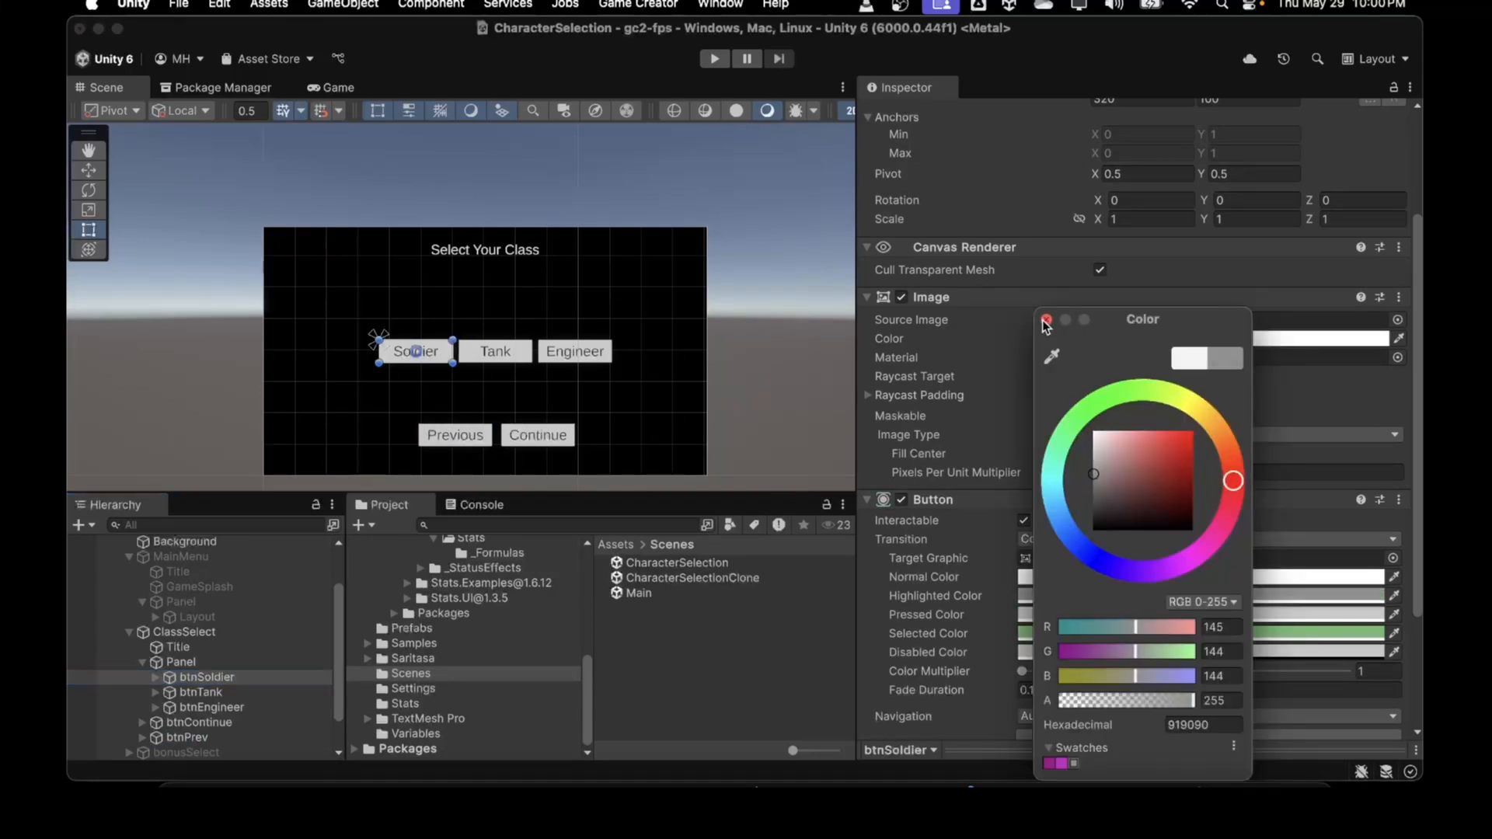
left_click(1047, 320)
Set the Highlighted Color of btnTank in the ClassSelect panel to gray 878787
left_click(202, 692)
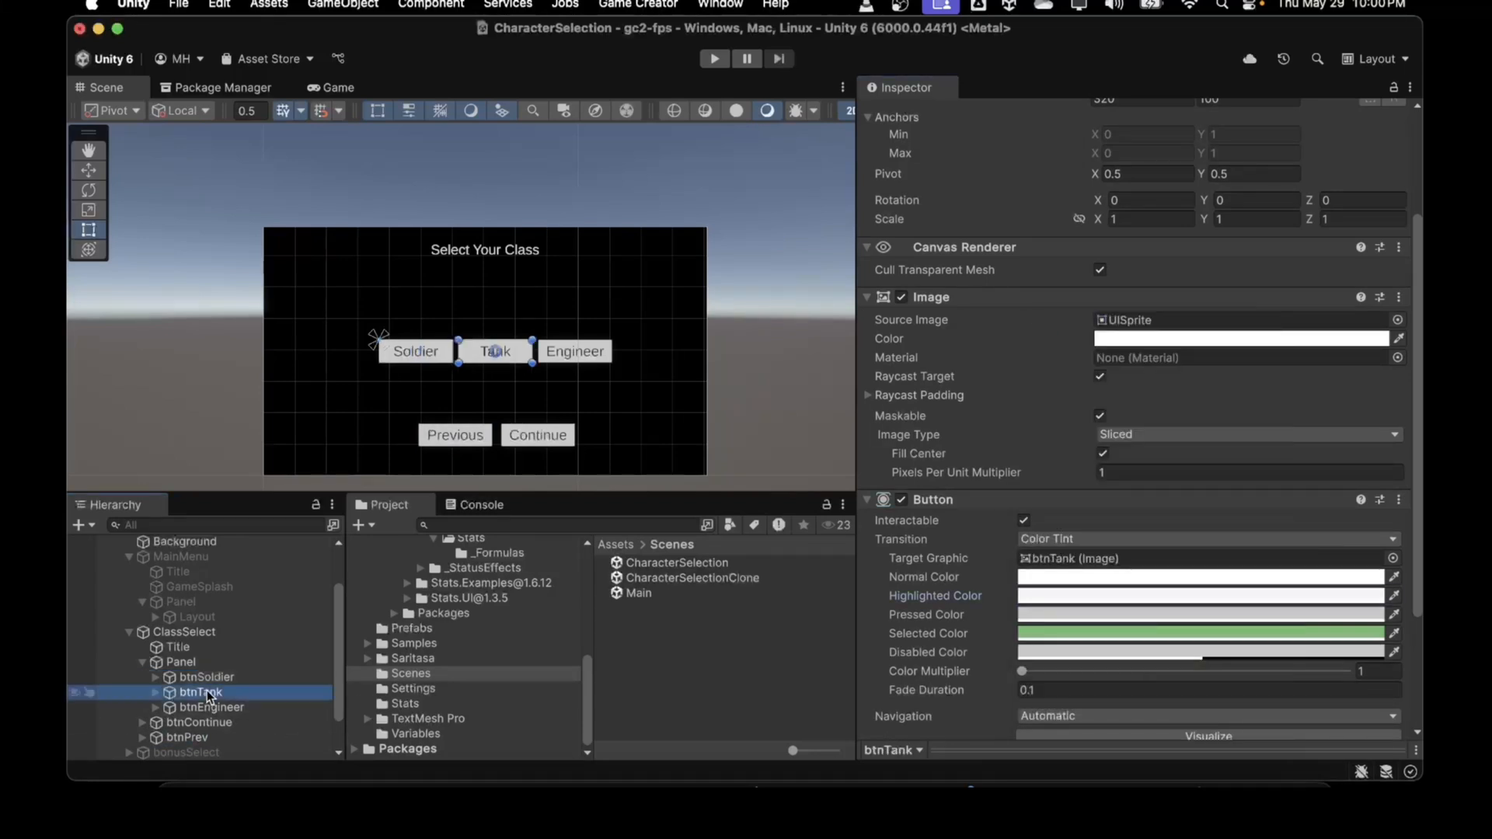
left_click(1099, 596)
left_click_drag(1120, 462, 1125, 477)
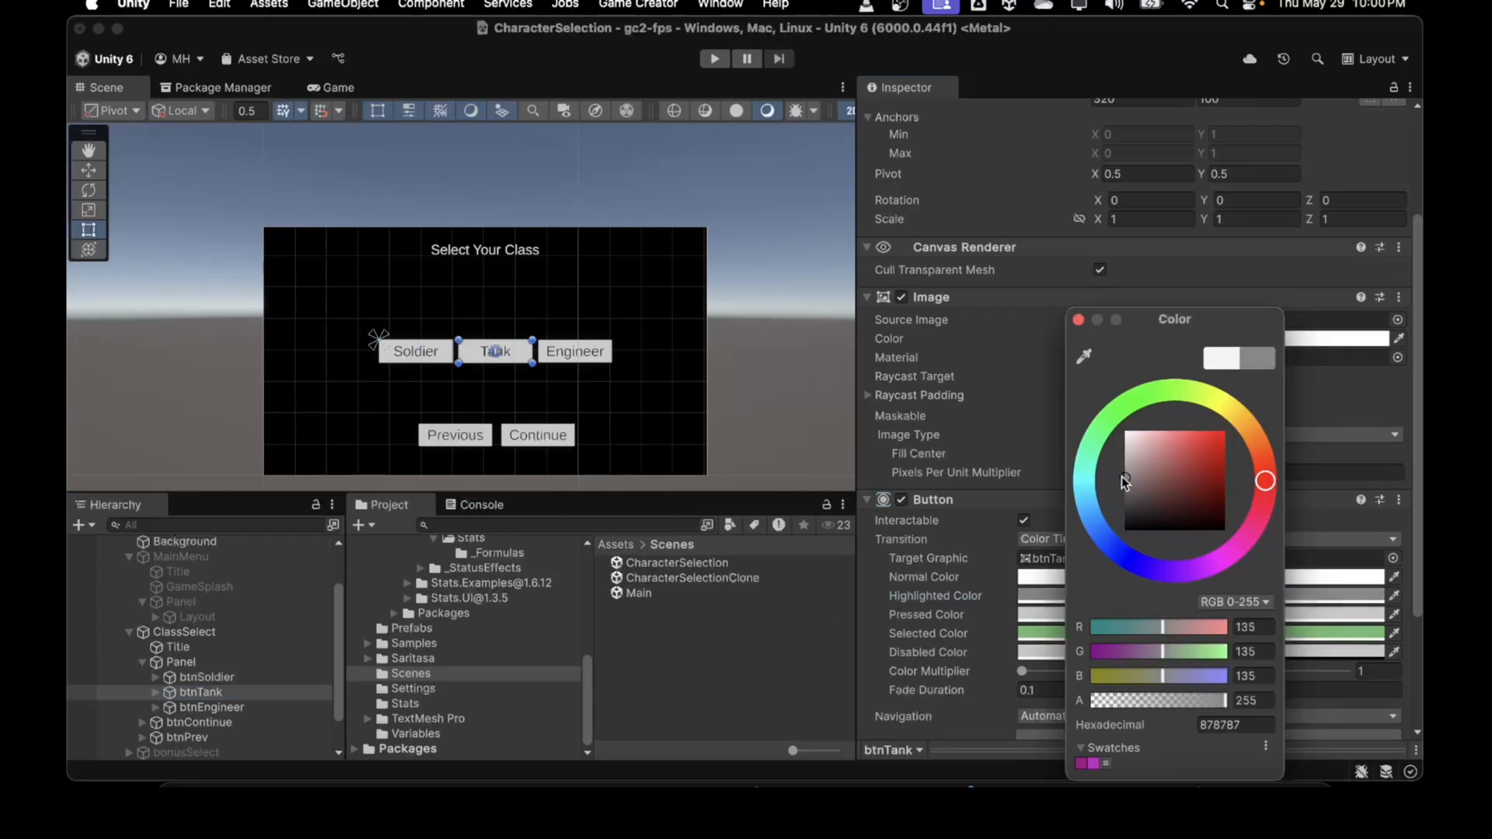
left_click(1078, 321)
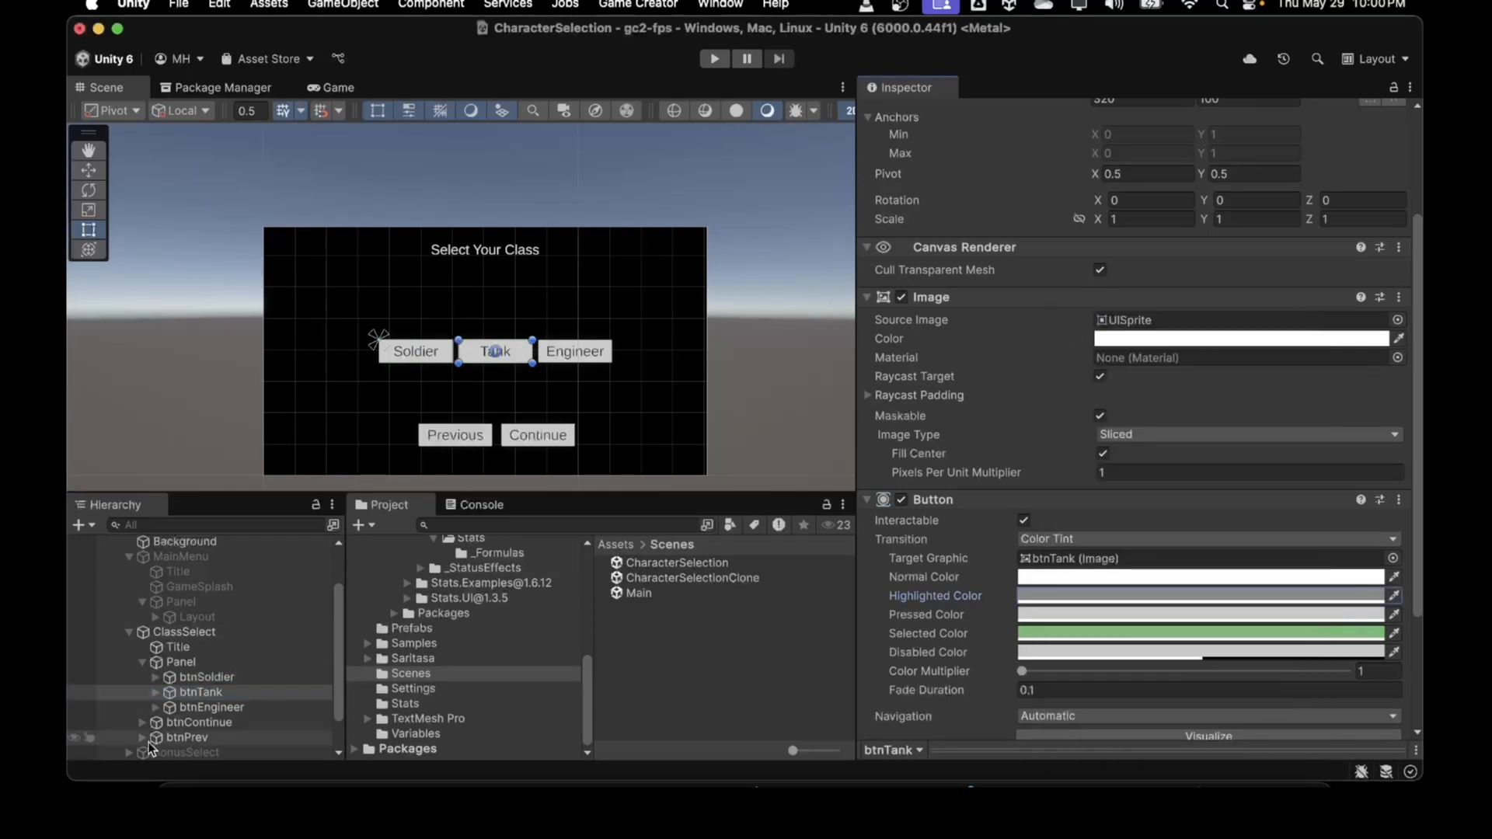
Set the Highlighted Color of btnEngineer in the ClassSelect panel to dark gray, RGB 104, 104, 104
left_click(199, 705)
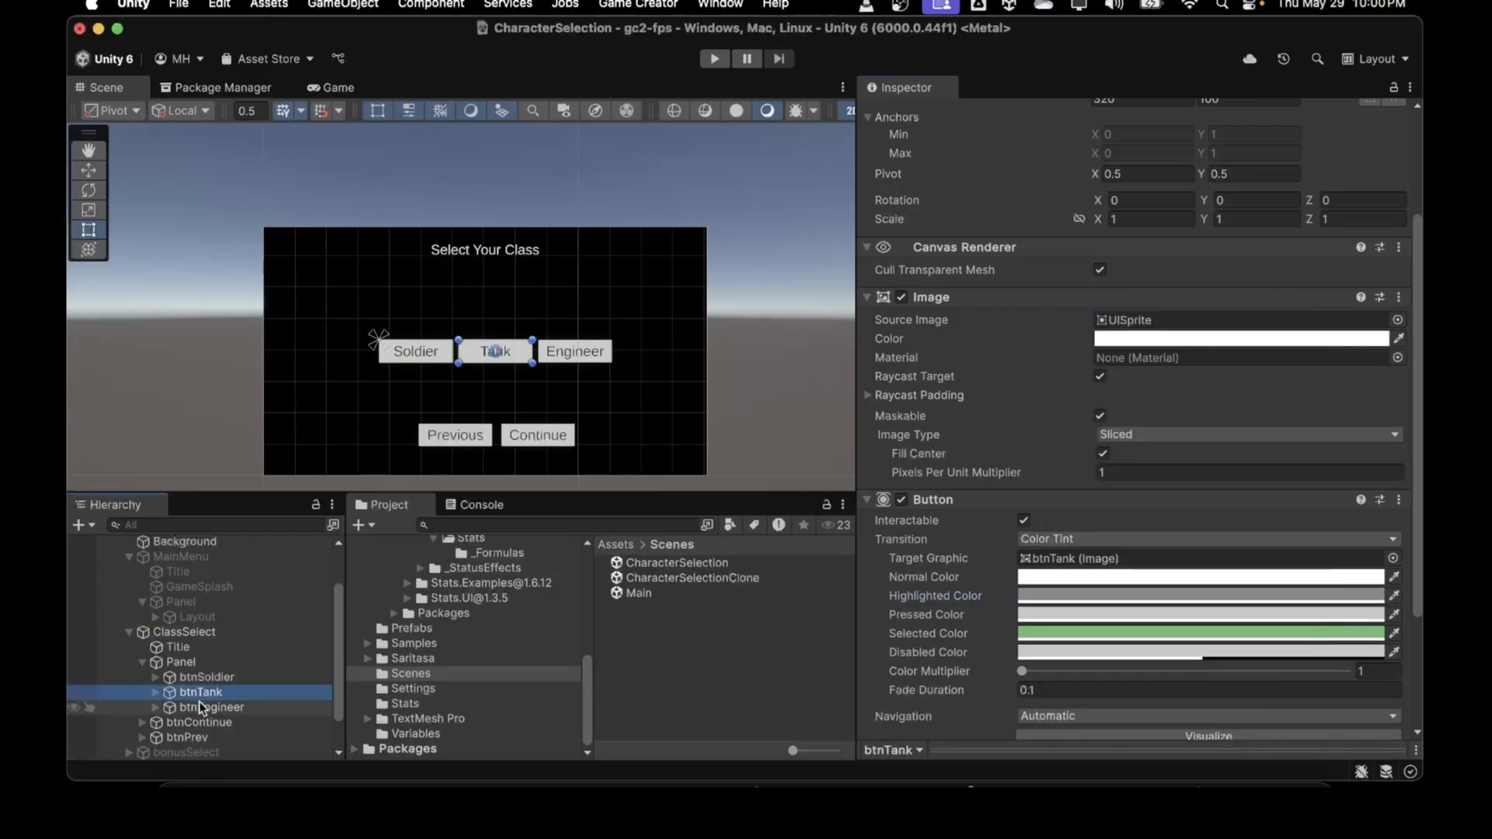
left_click(1042, 597)
mouse_move(1096, 467)
left_mouse_down()
mouse_move(1110, 464)
mouse_move(1106, 494)
left_mouse_up()
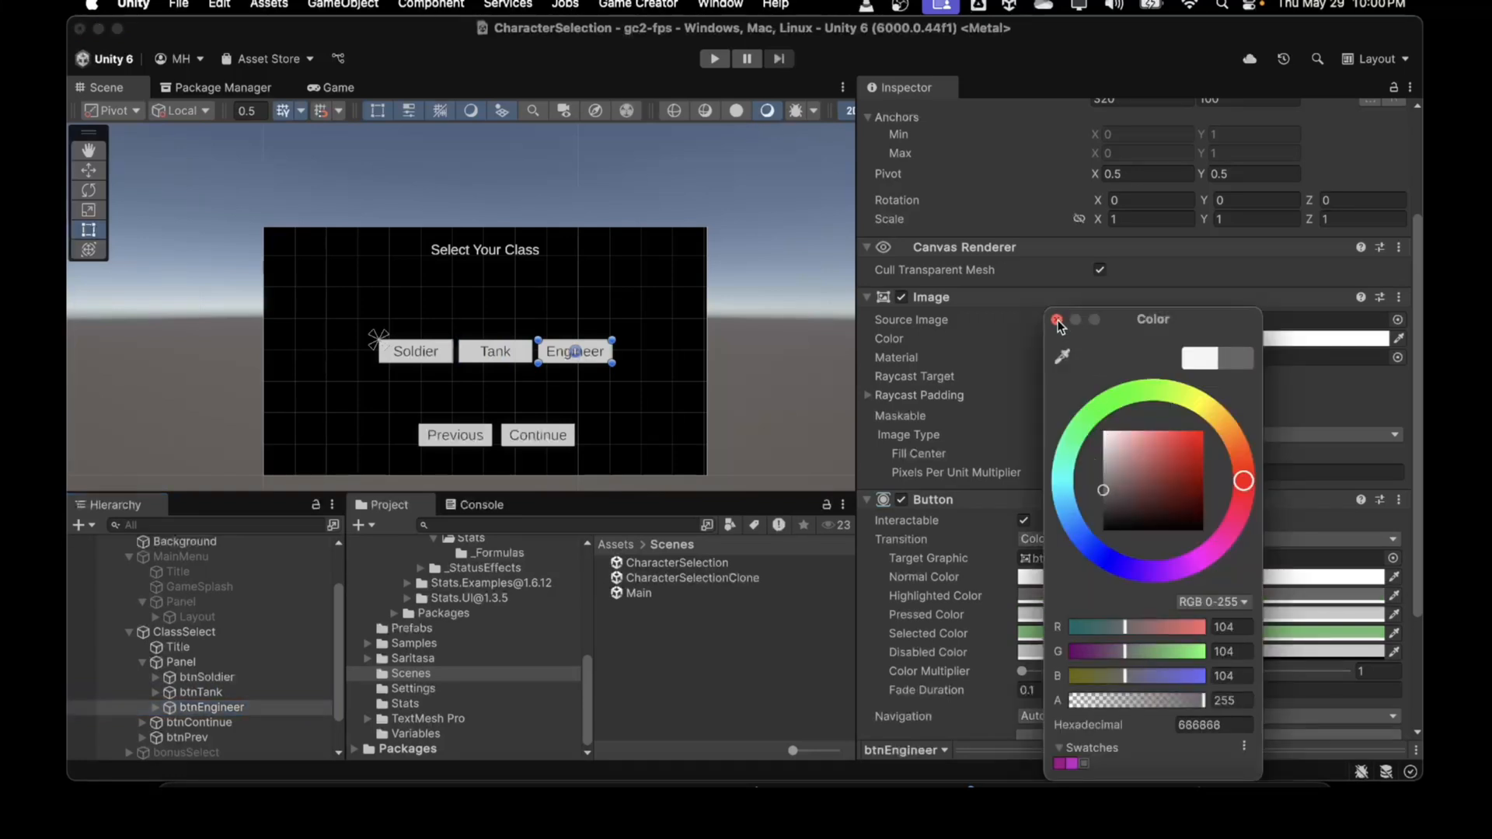
left_click(1057, 321)
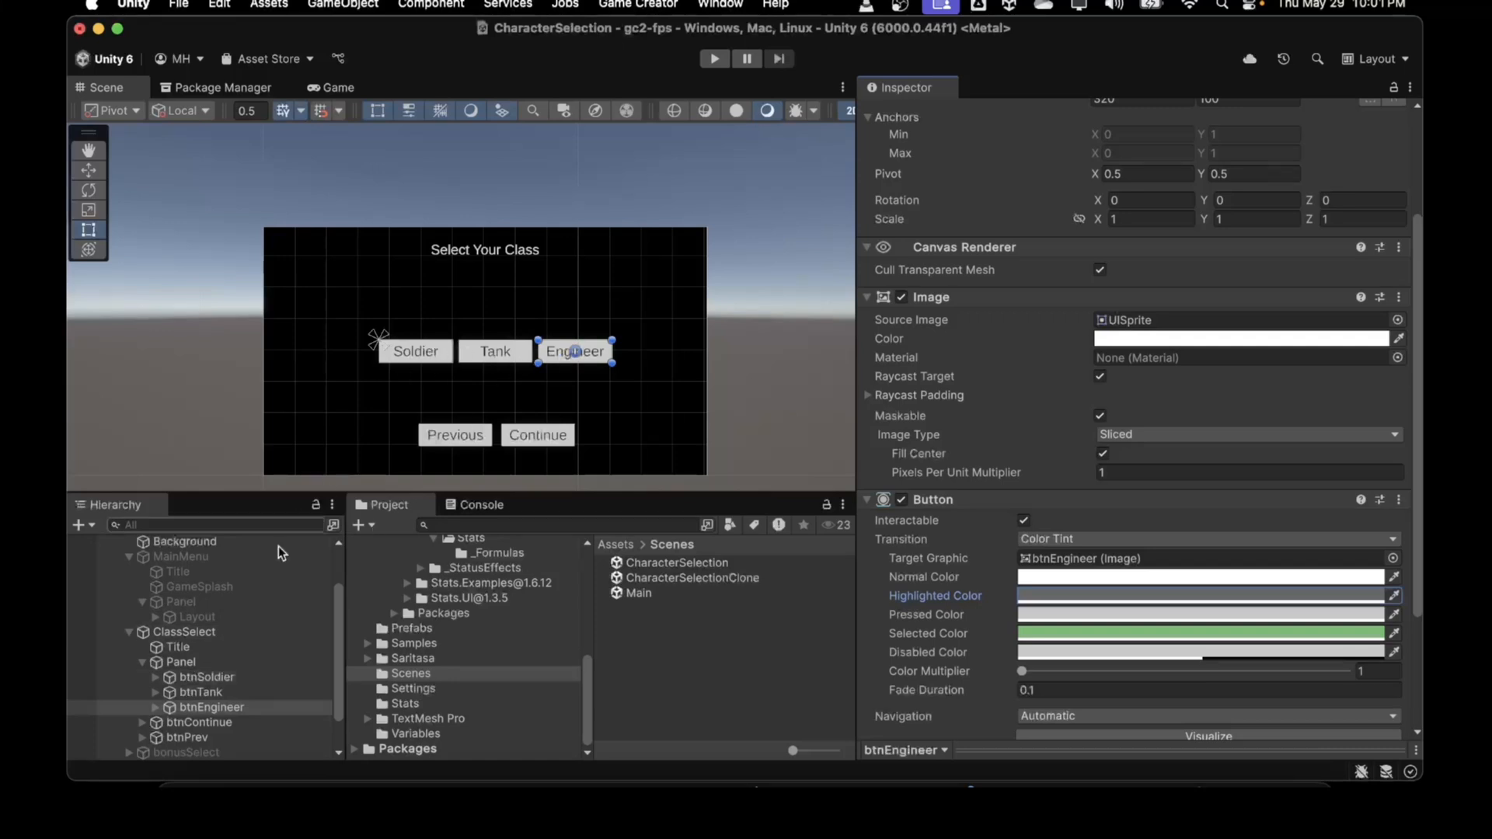
Select btnSoldier in the ClassSelect panel and save the CharacterSelection scene
left_click(194, 676)
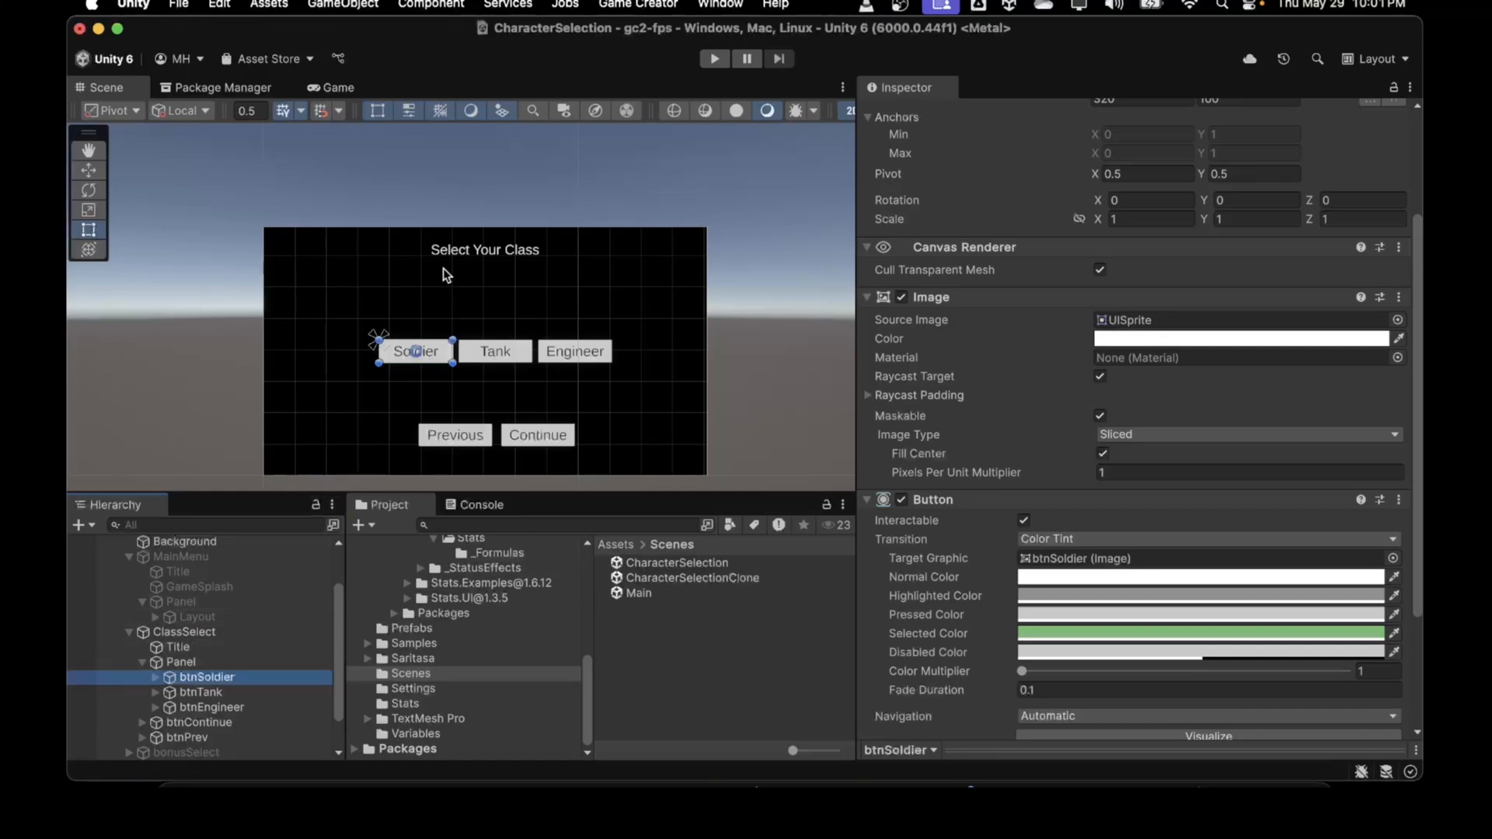
left_click(199, 11)
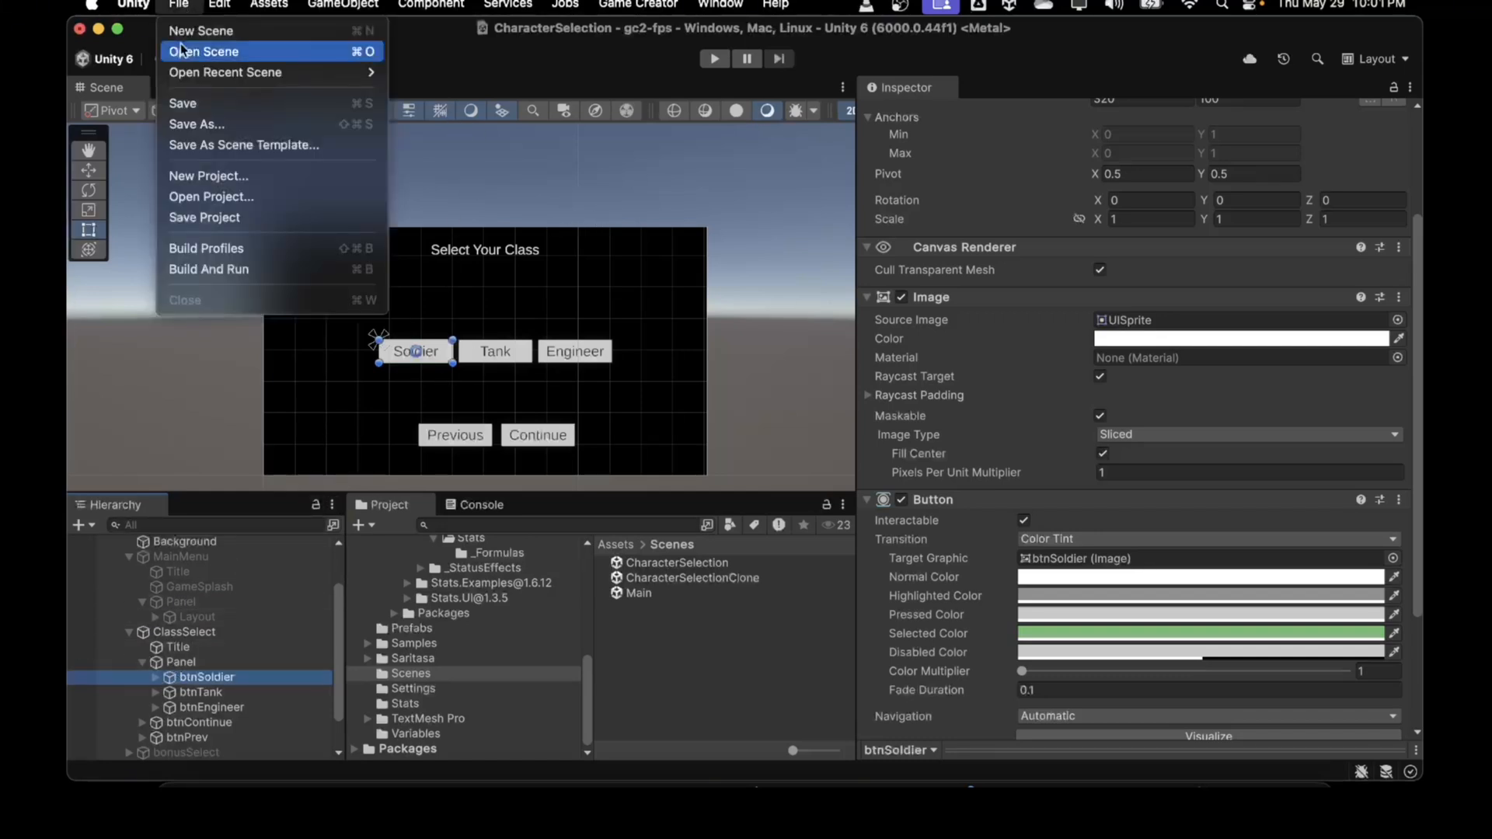
left_click(185, 100)
Playtest the scene by deleting the save, starting a new game and trying the Soldier class, and stop the playtest
left_click(715, 58)
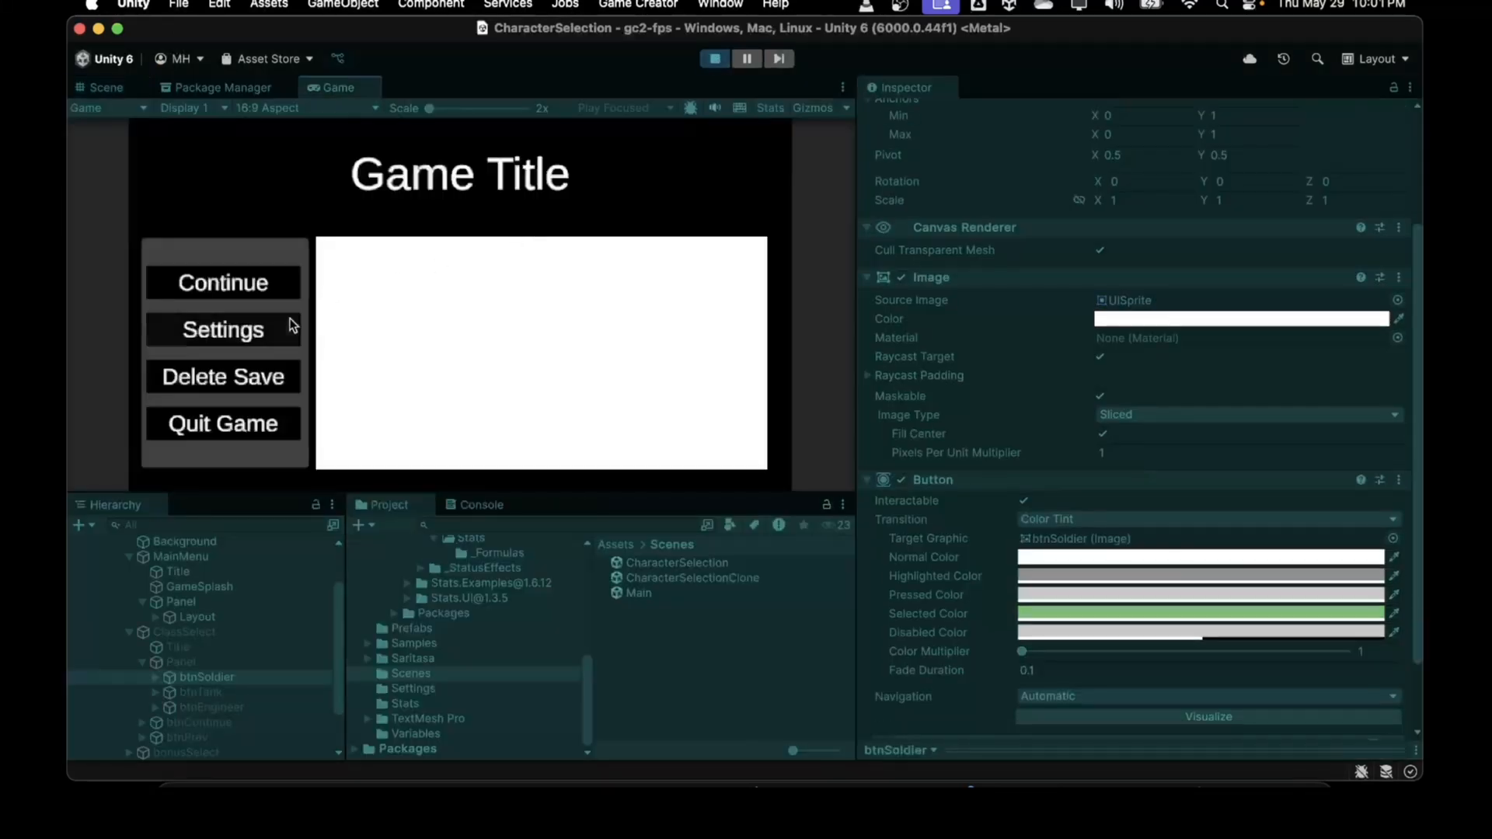
left_click(239, 387)
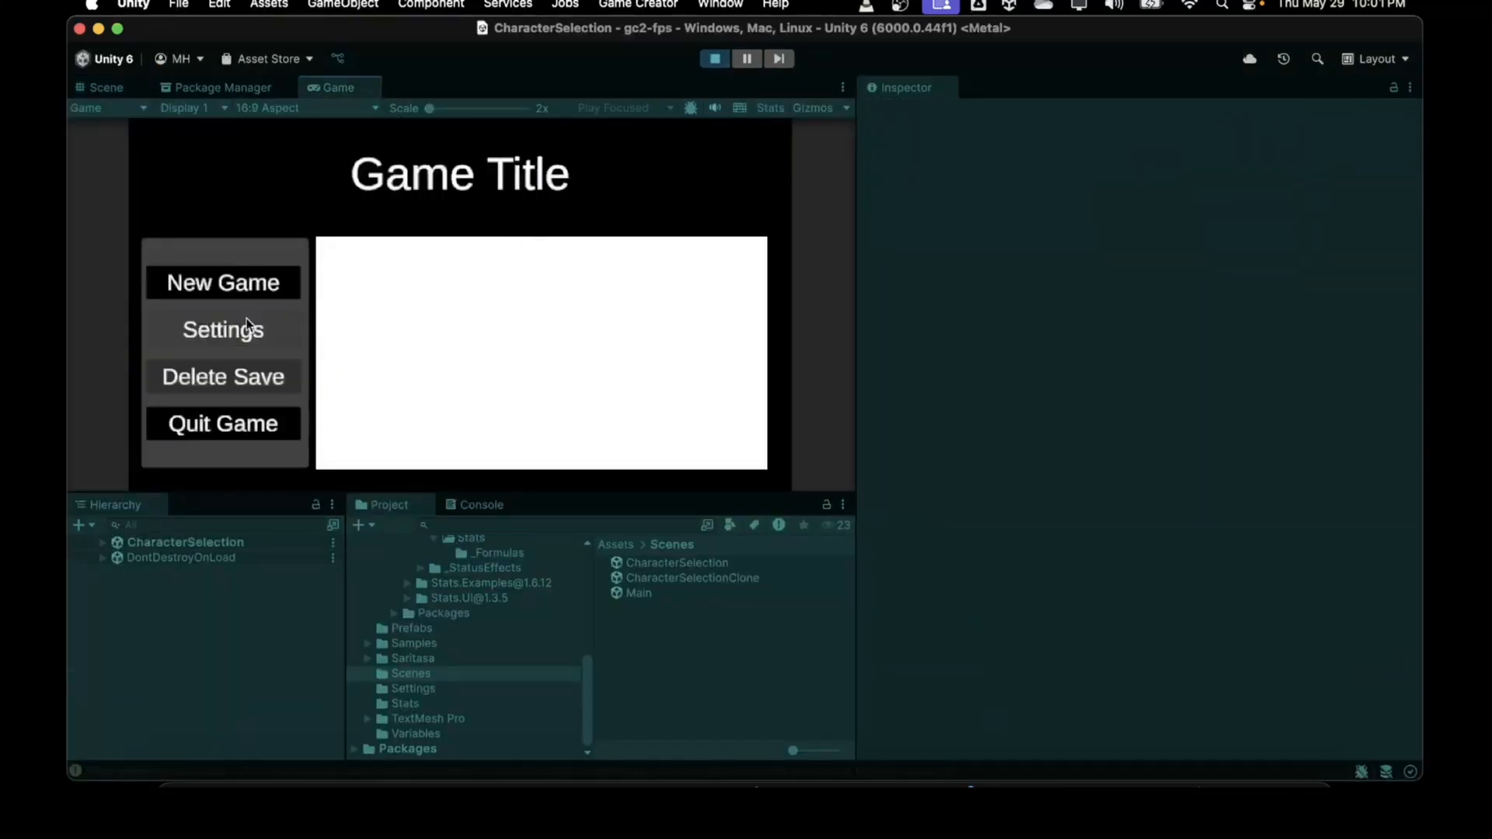
left_click(241, 281)
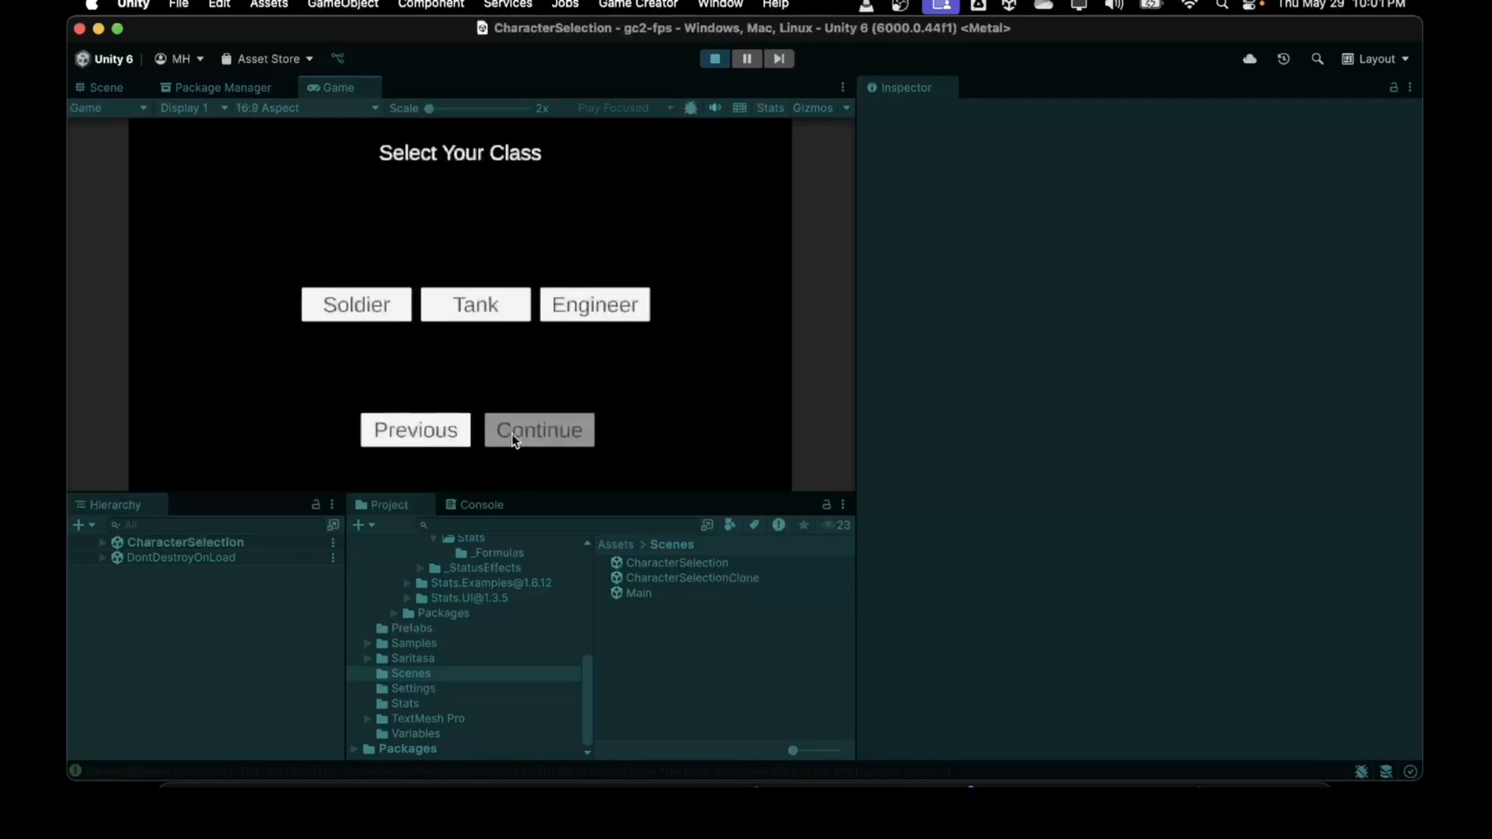
left_click(382, 305)
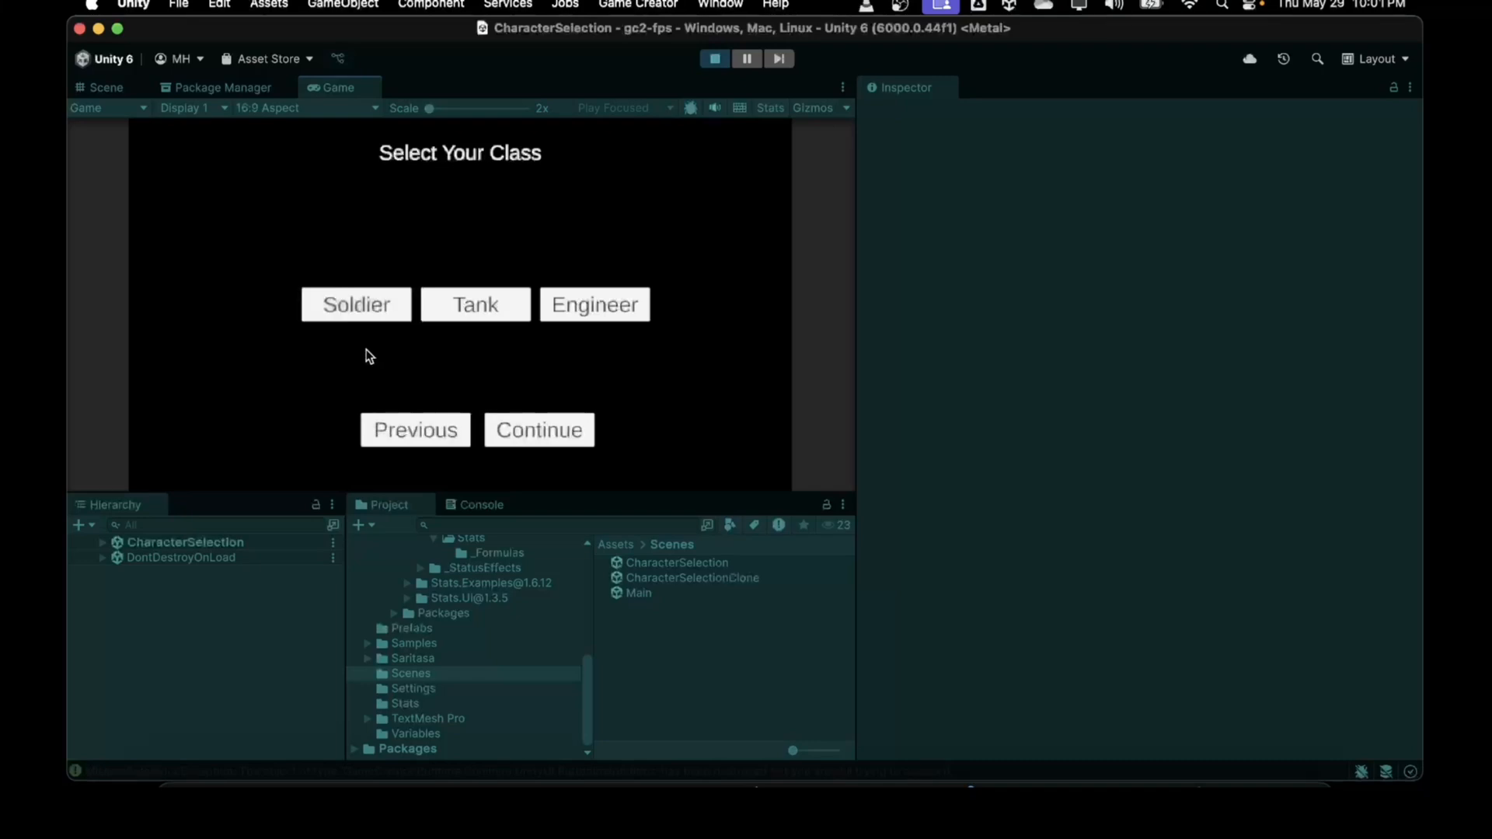
left_click(715, 59)
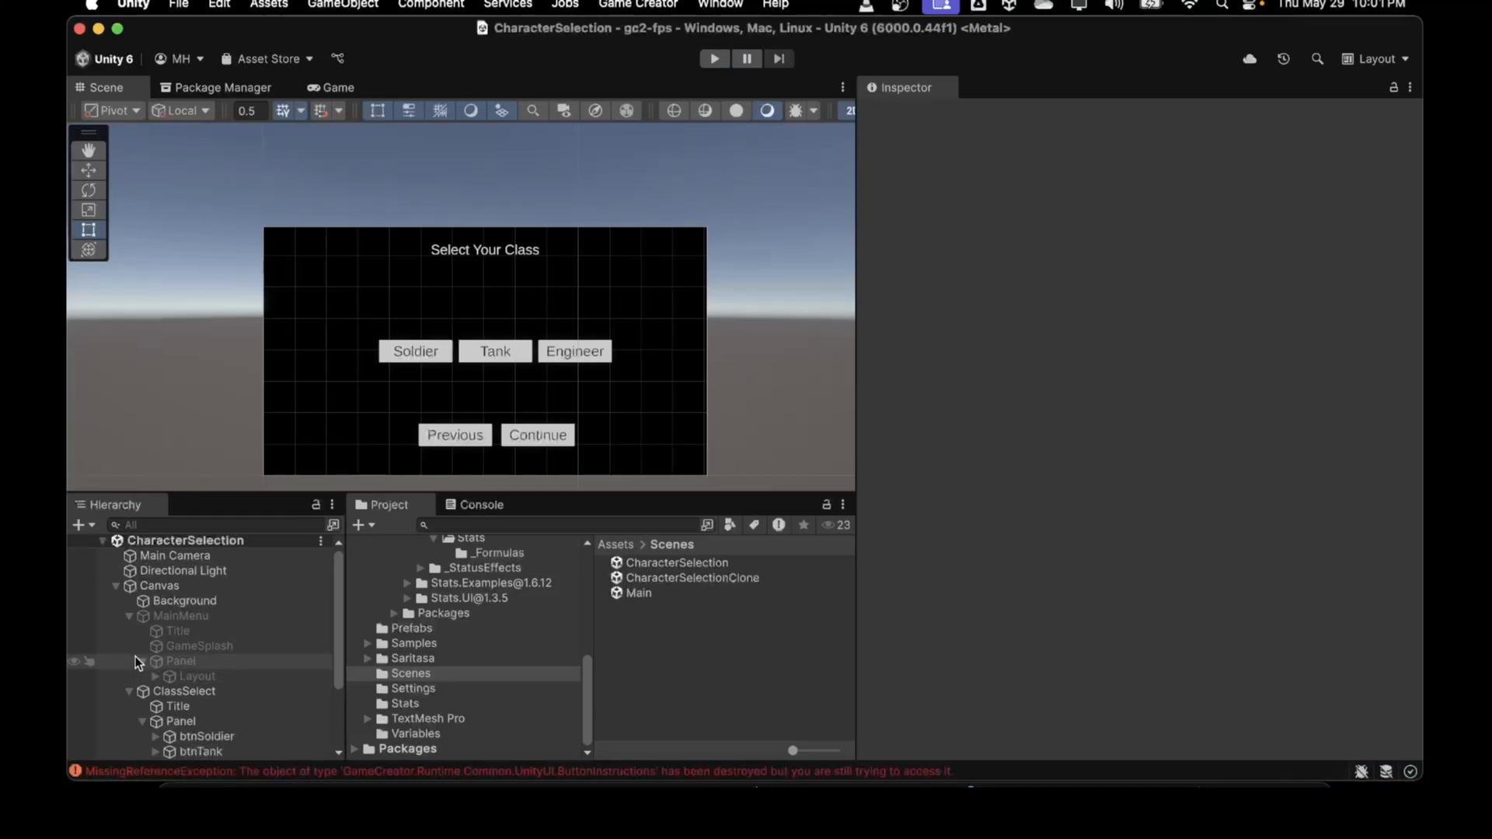
Check btnSoldier's button settings and widen the ClassSelect Panel to about 1014 by 104 so it spans all three class buttons
scroll(148, 657, "down", 2)
scroll(169, 642, "down", 3)
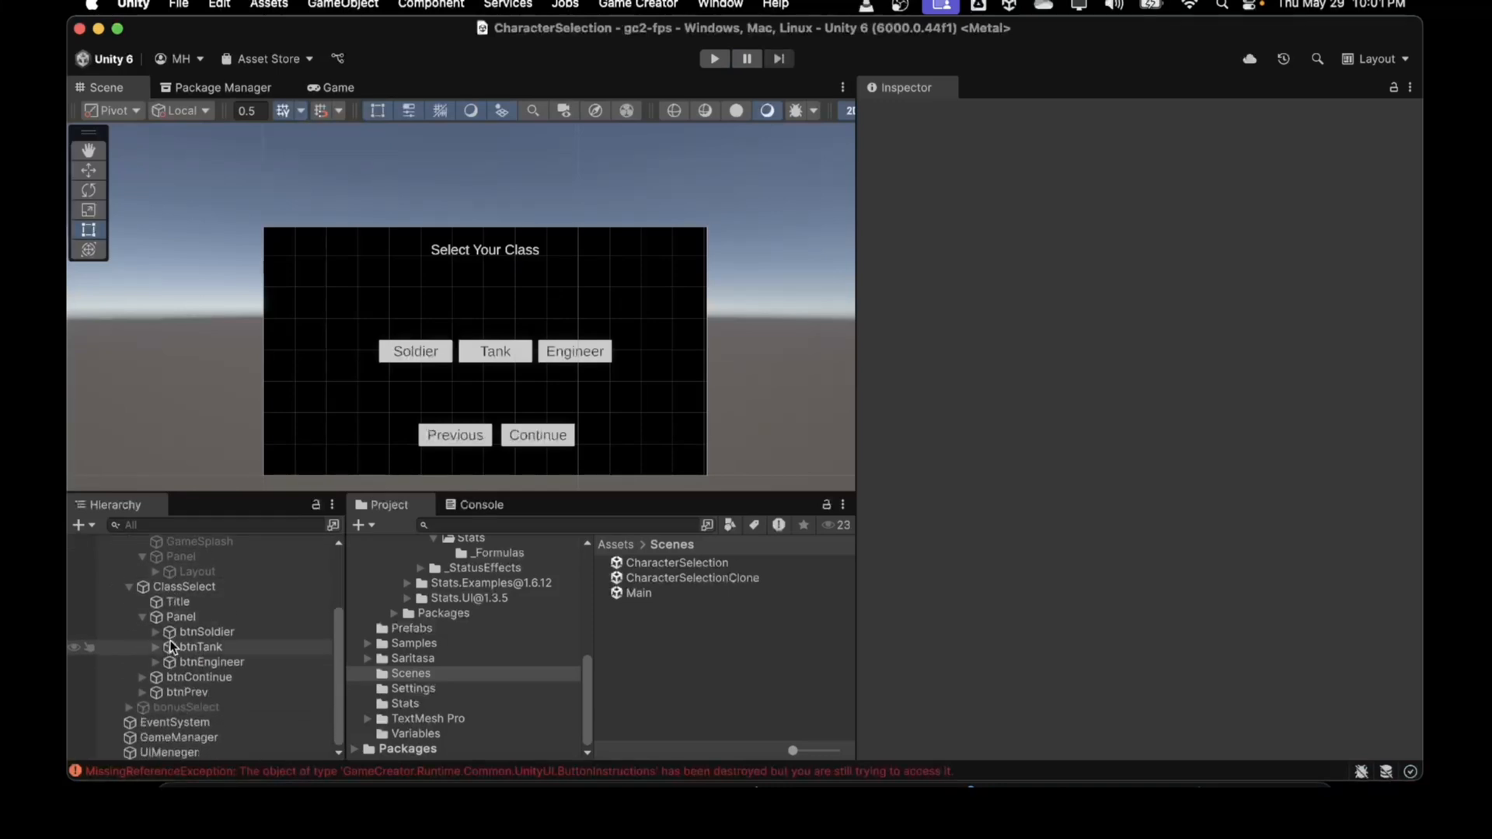
left_click(203, 632)
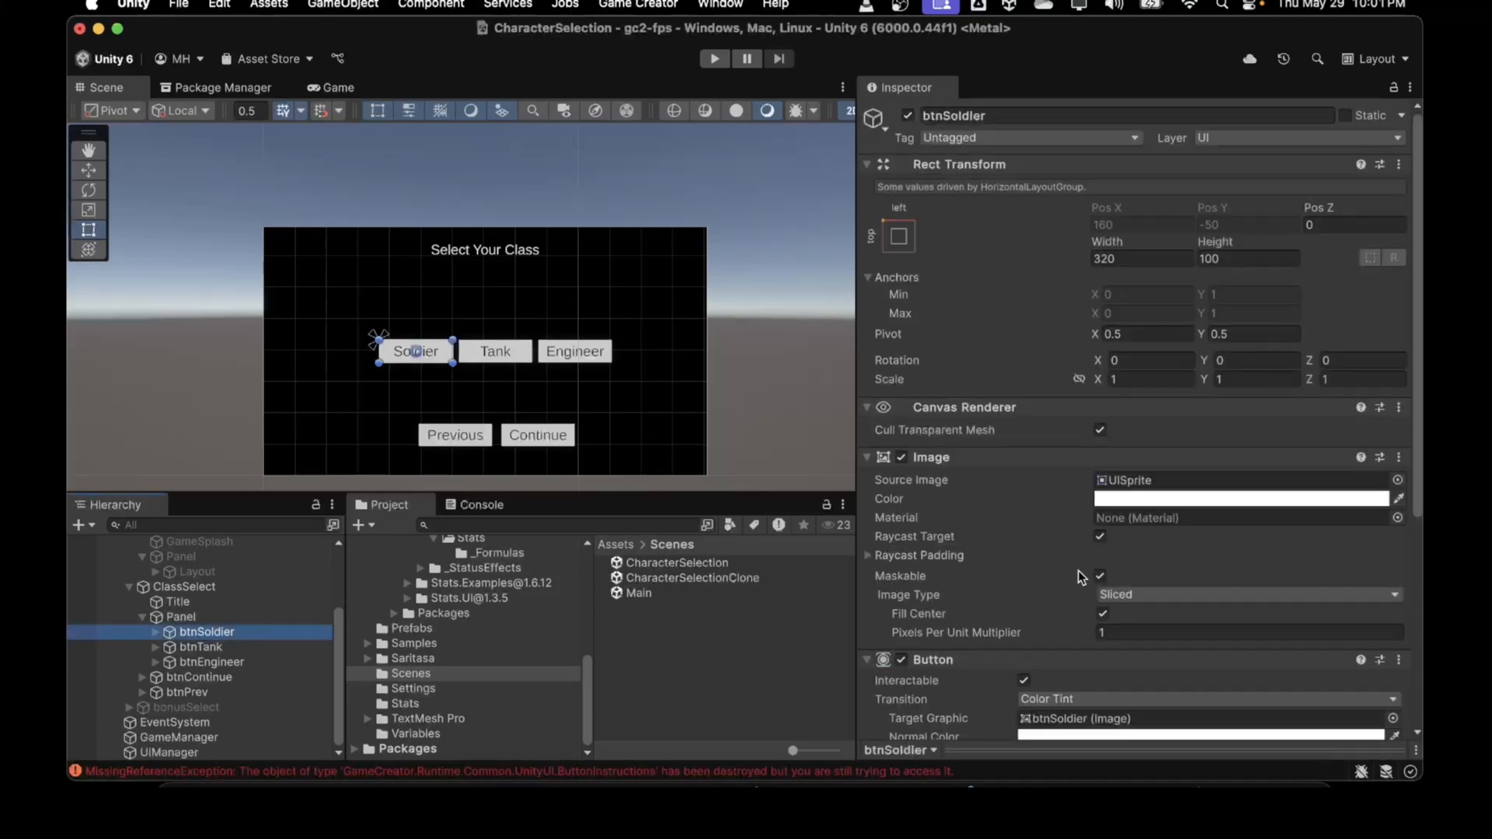
scroll(1066, 570, "down", 6)
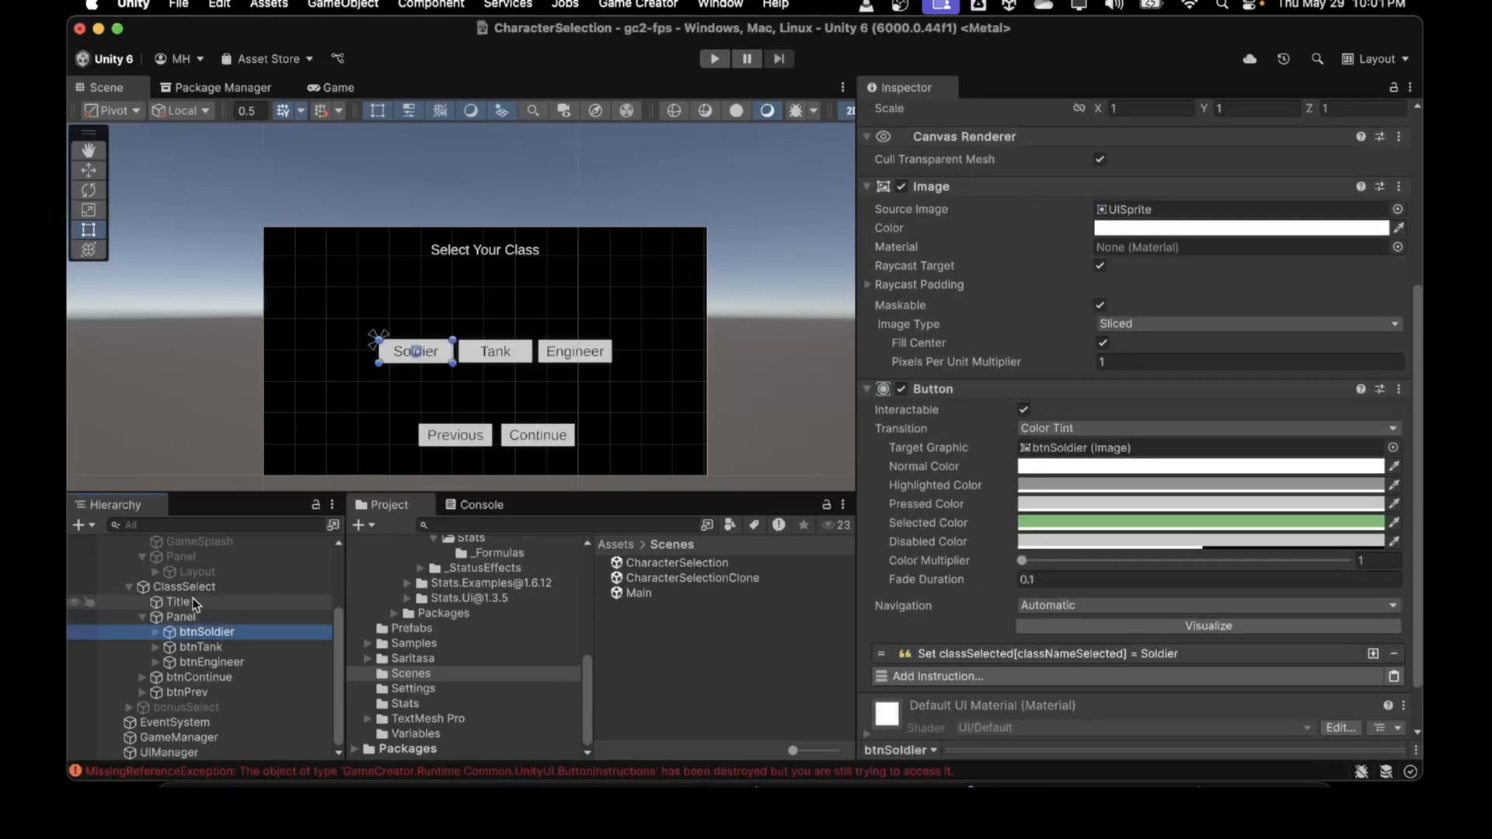
left_click(181, 617)
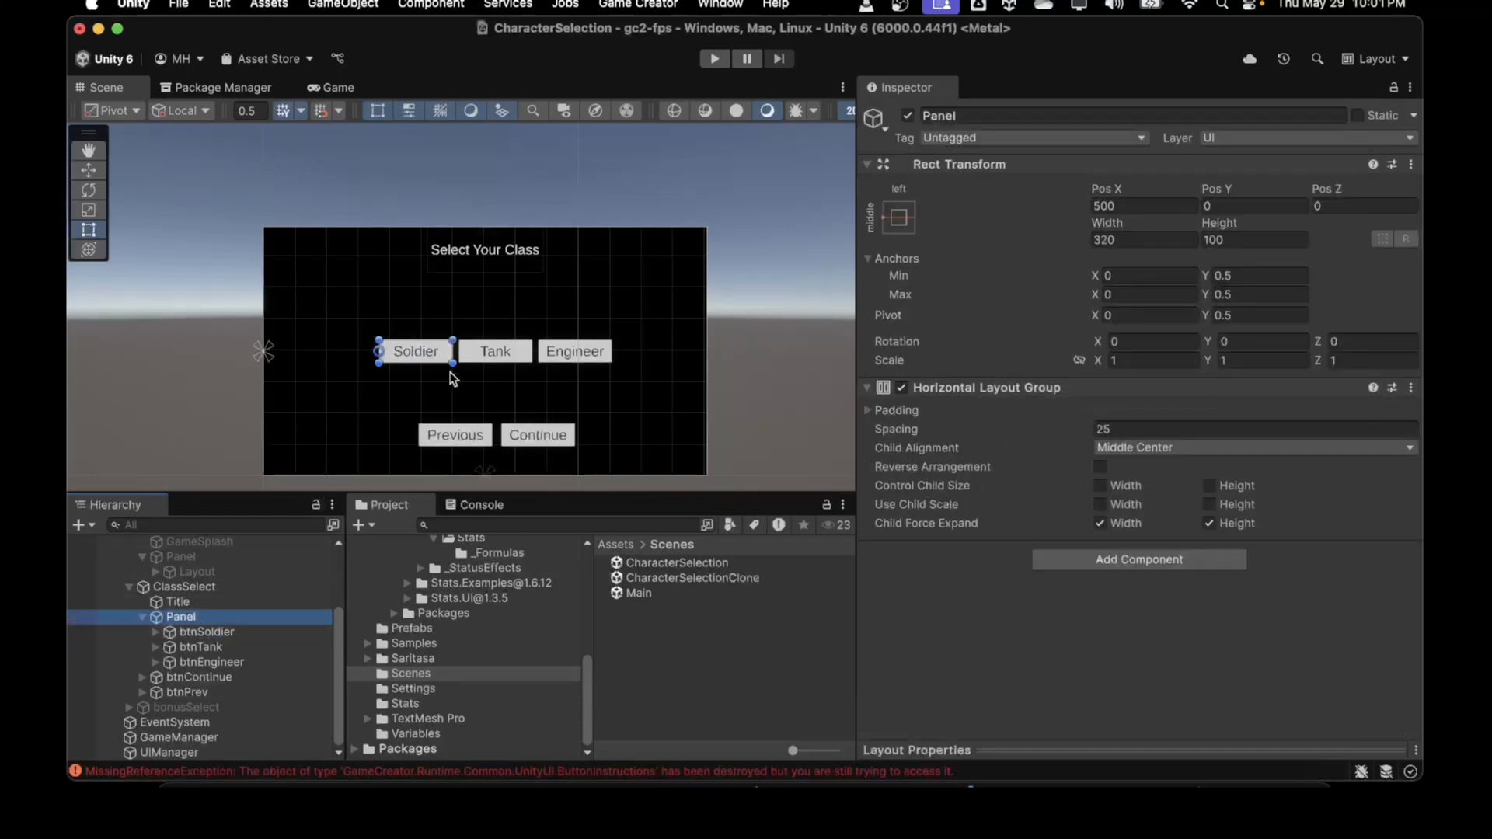
left_click_drag(453, 363, 614, 368)
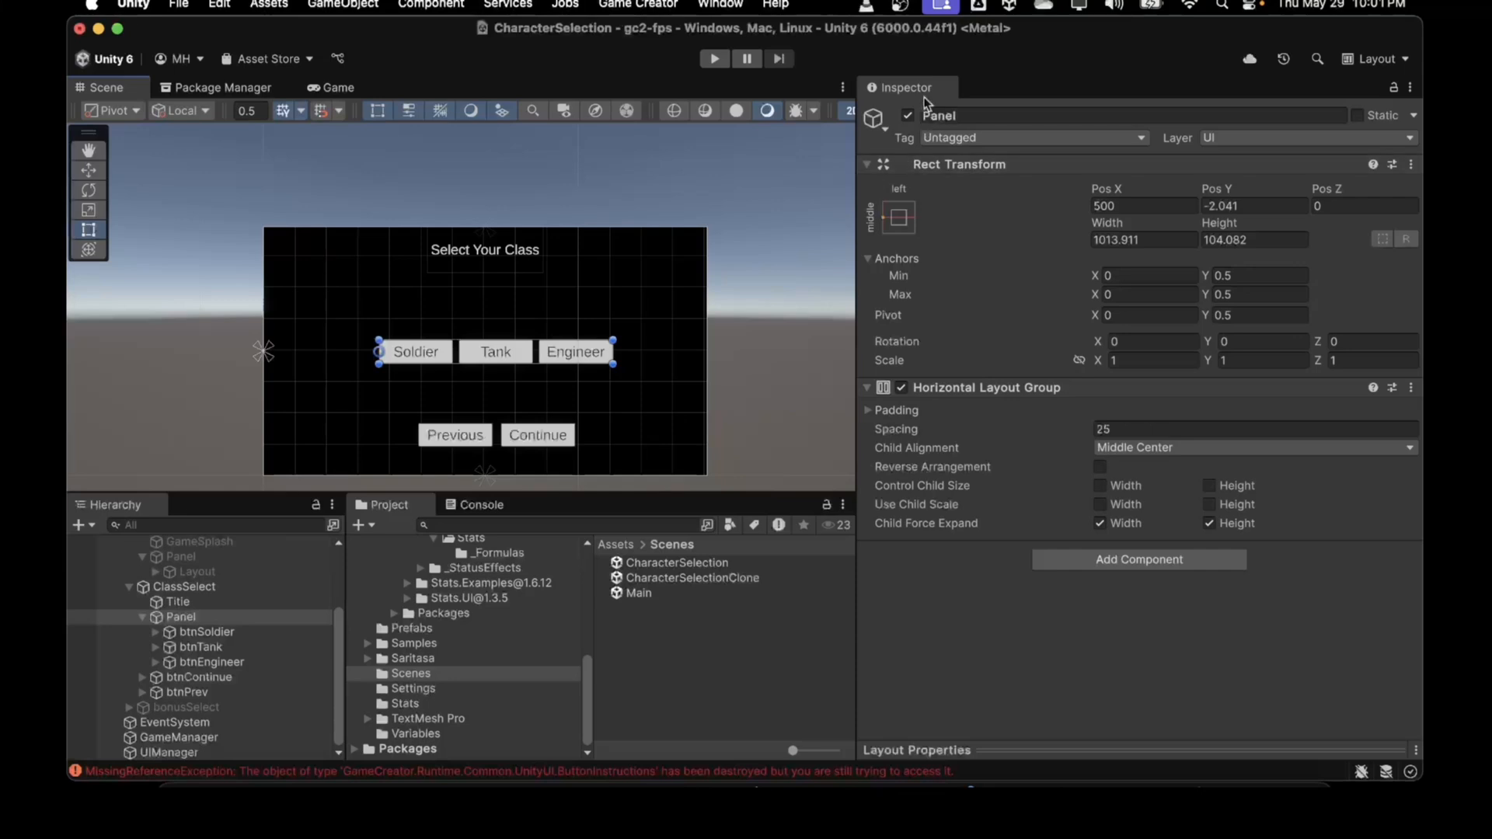
Playtest a new game by choosing among Soldier, Tank and Engineer, return to the main menu and quit the game
left_click(709, 59)
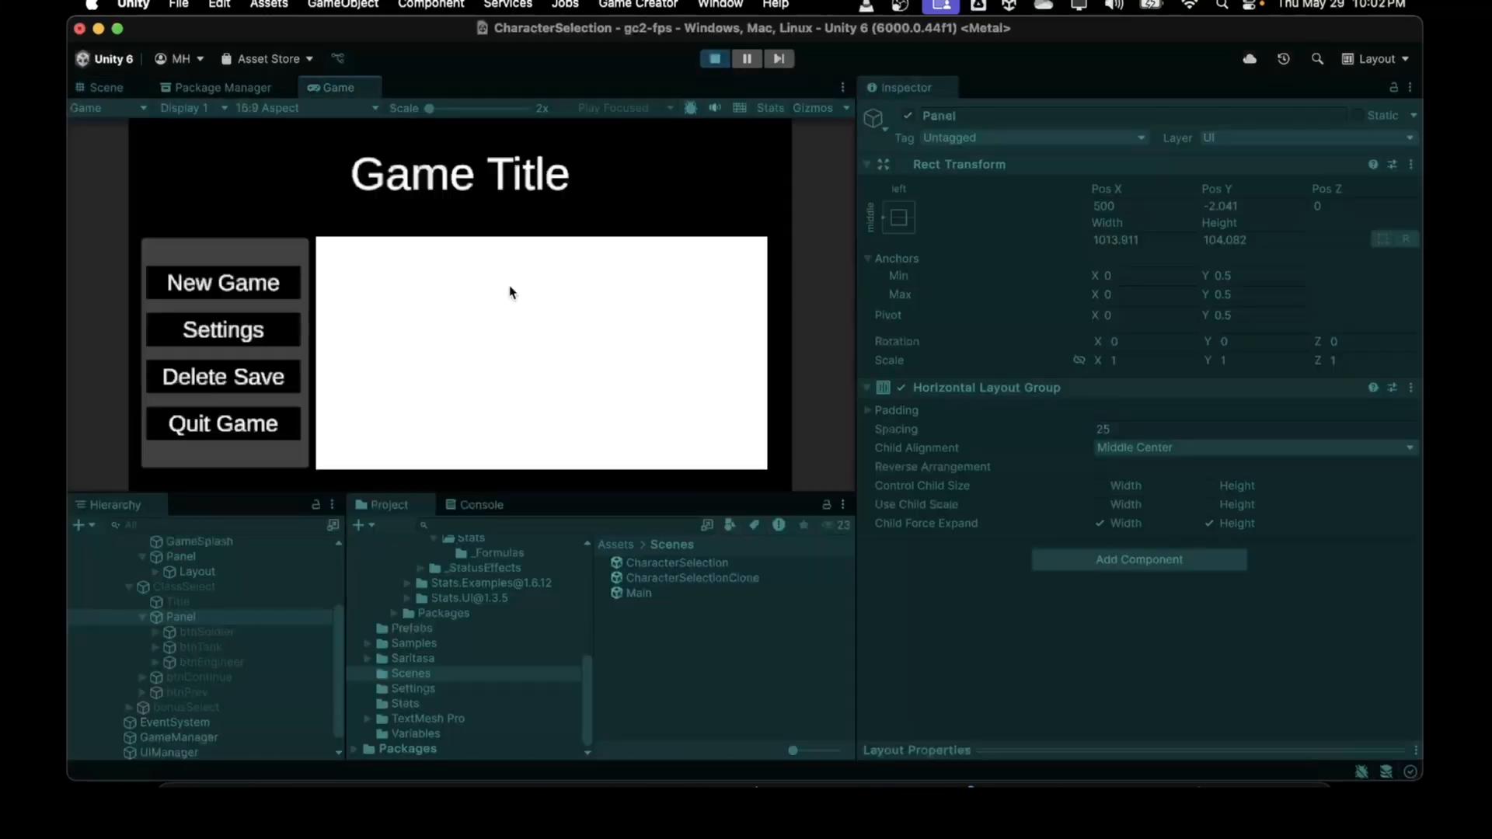
left_click(233, 287)
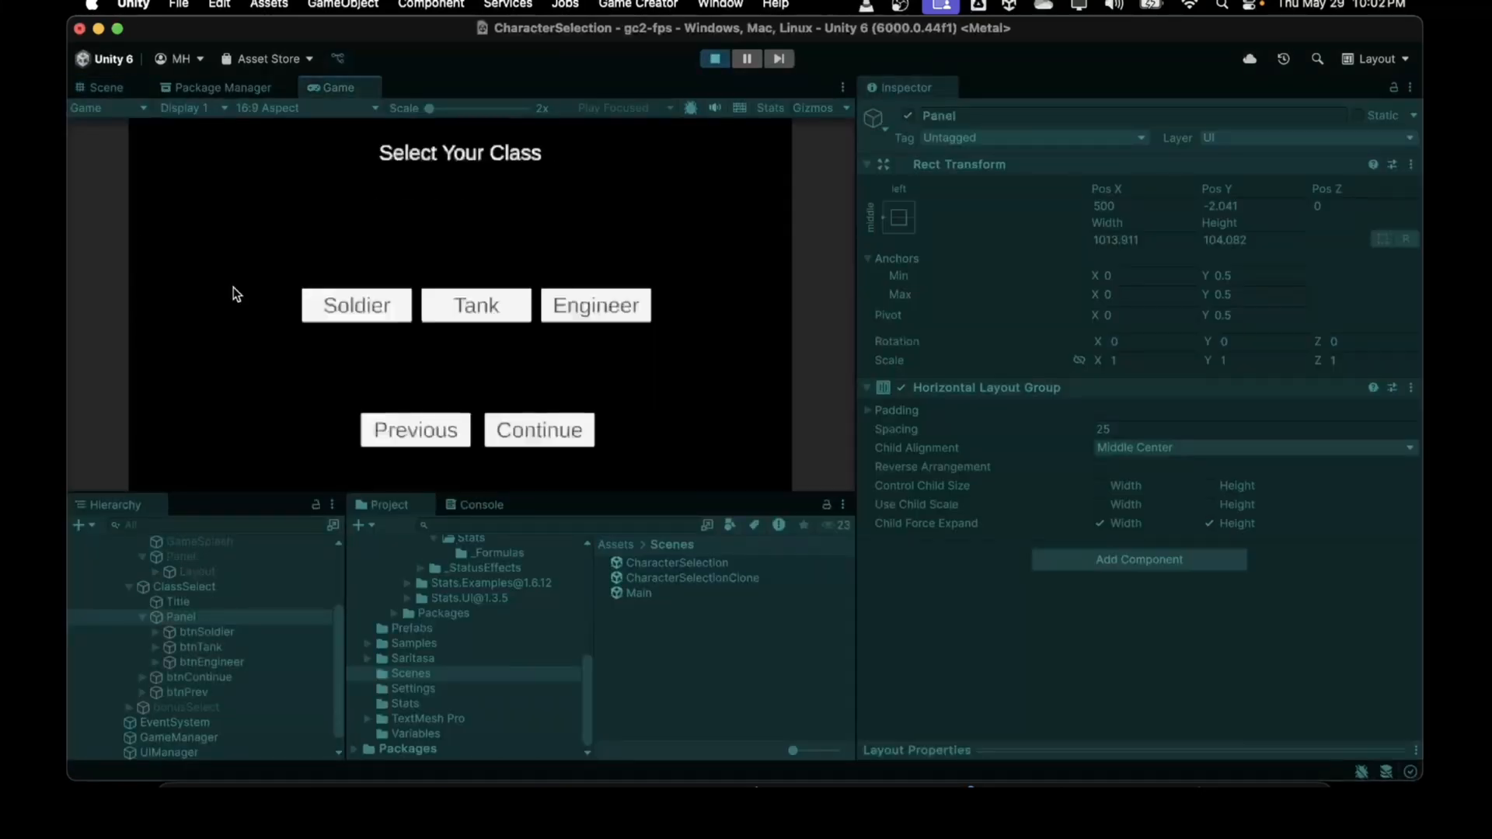
left_click(331, 311)
left_click(479, 311)
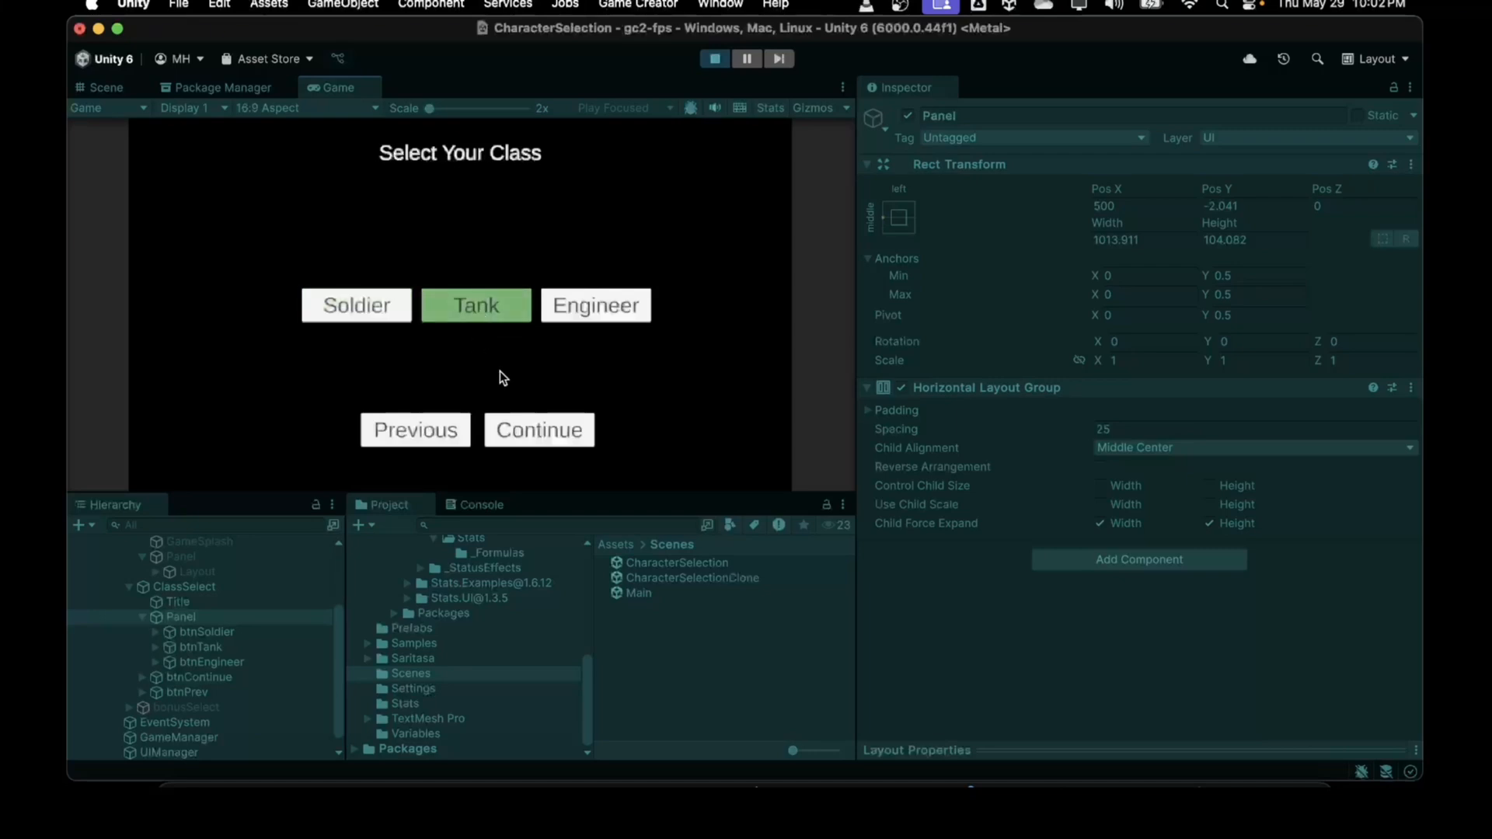
left_click(622, 314)
left_click(460, 301)
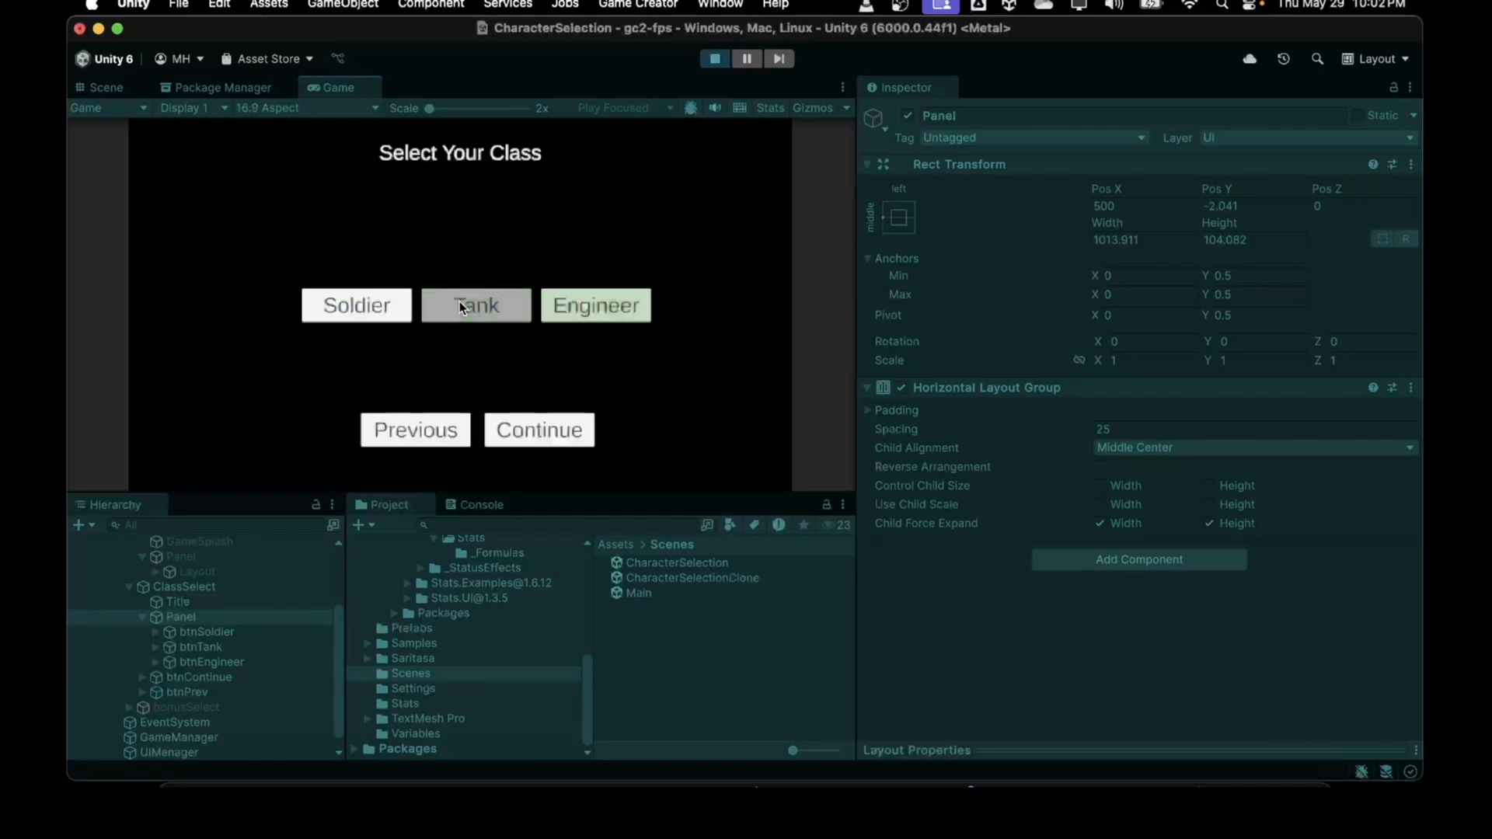
left_click(337, 317)
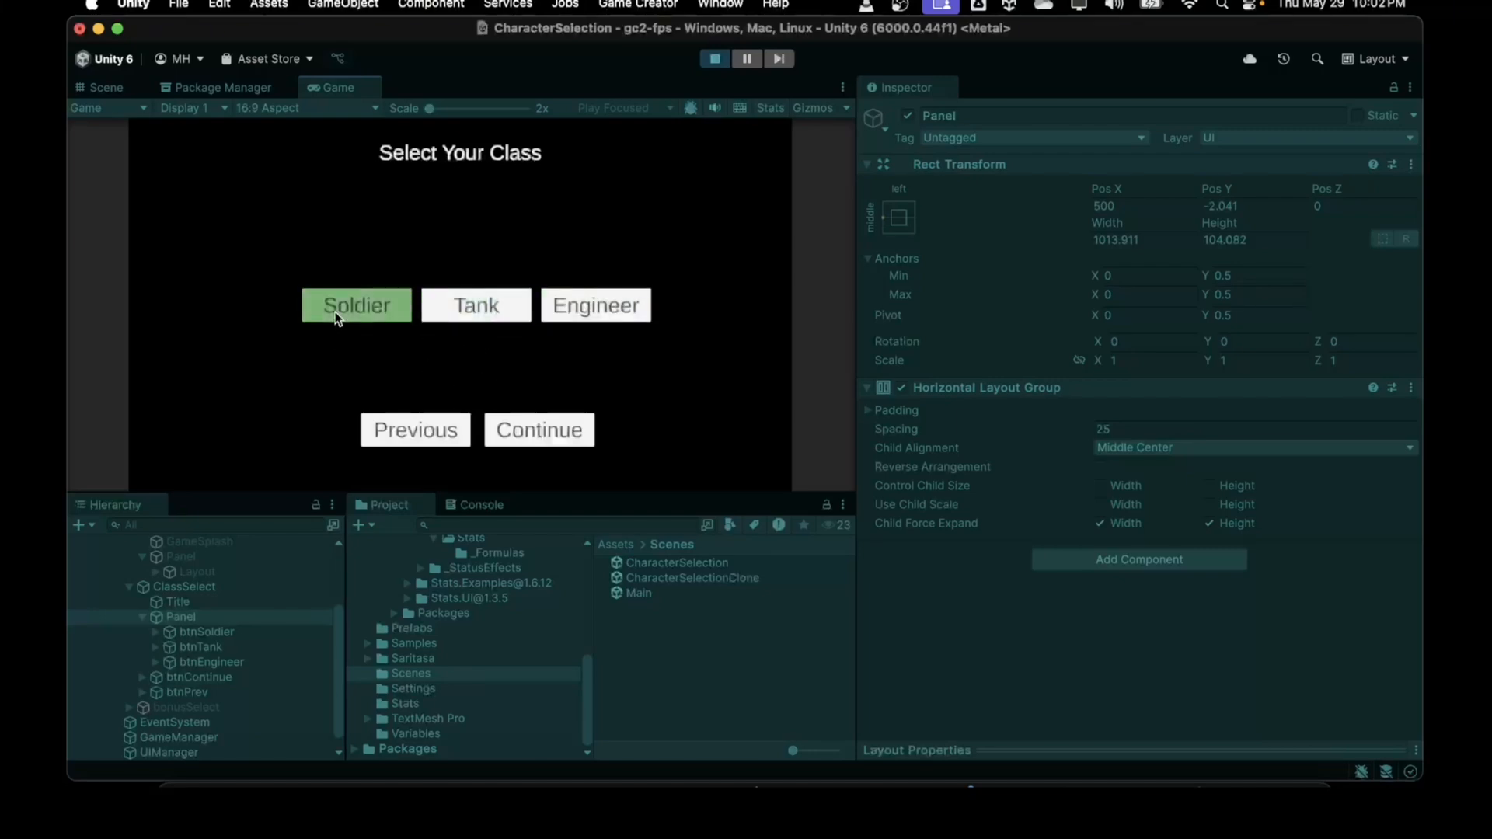
left_click(406, 431)
left_click(237, 425)
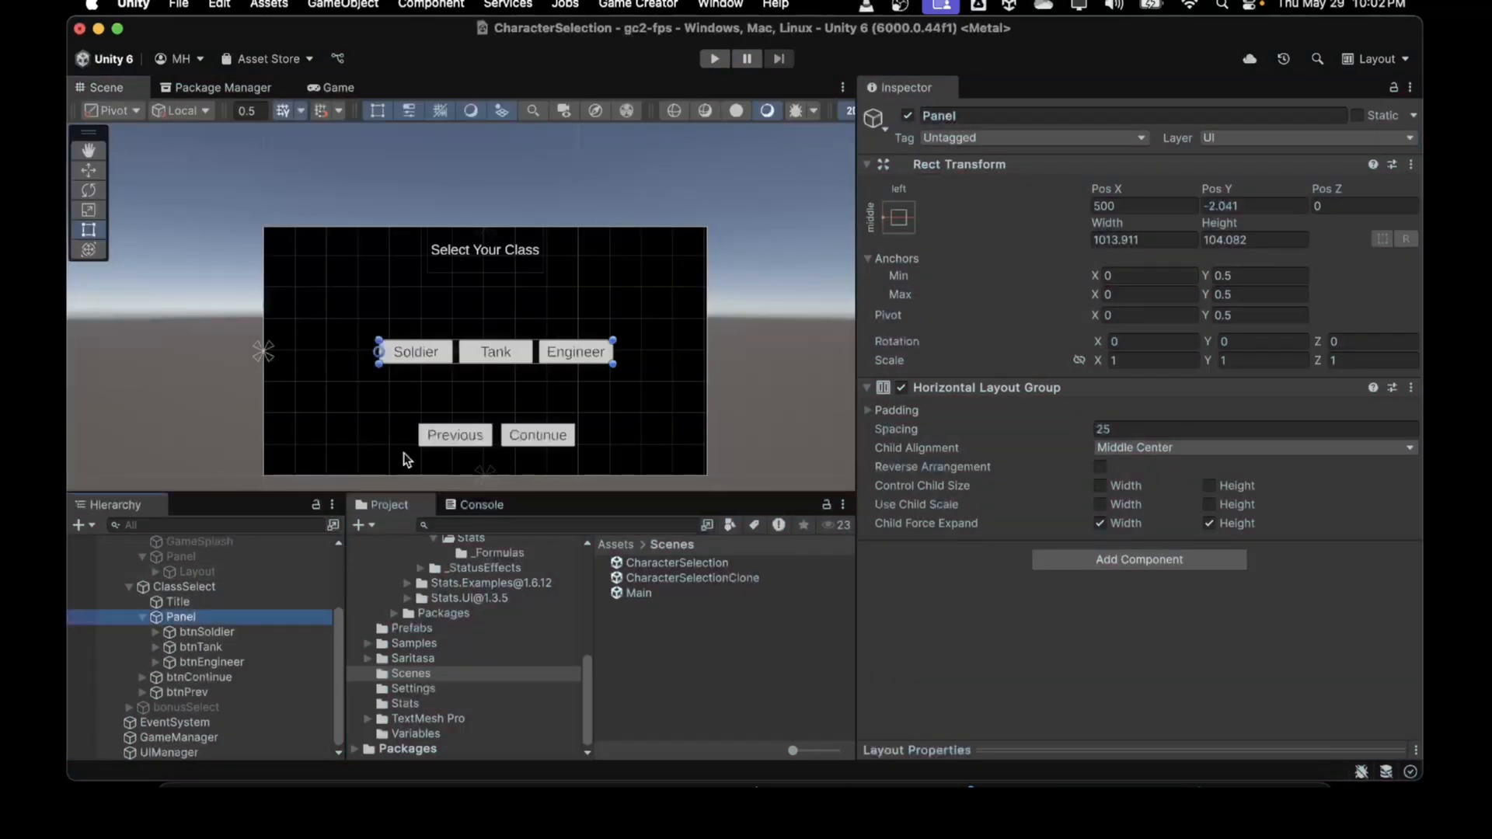
Resize the ClassSelect Panel to about 1018 by 96, and playtest choosing each class in a new game
mouse_move(614, 362)
left_mouse_down()
mouse_move(450, 360)
mouse_move(614, 363)
left_mouse_up()
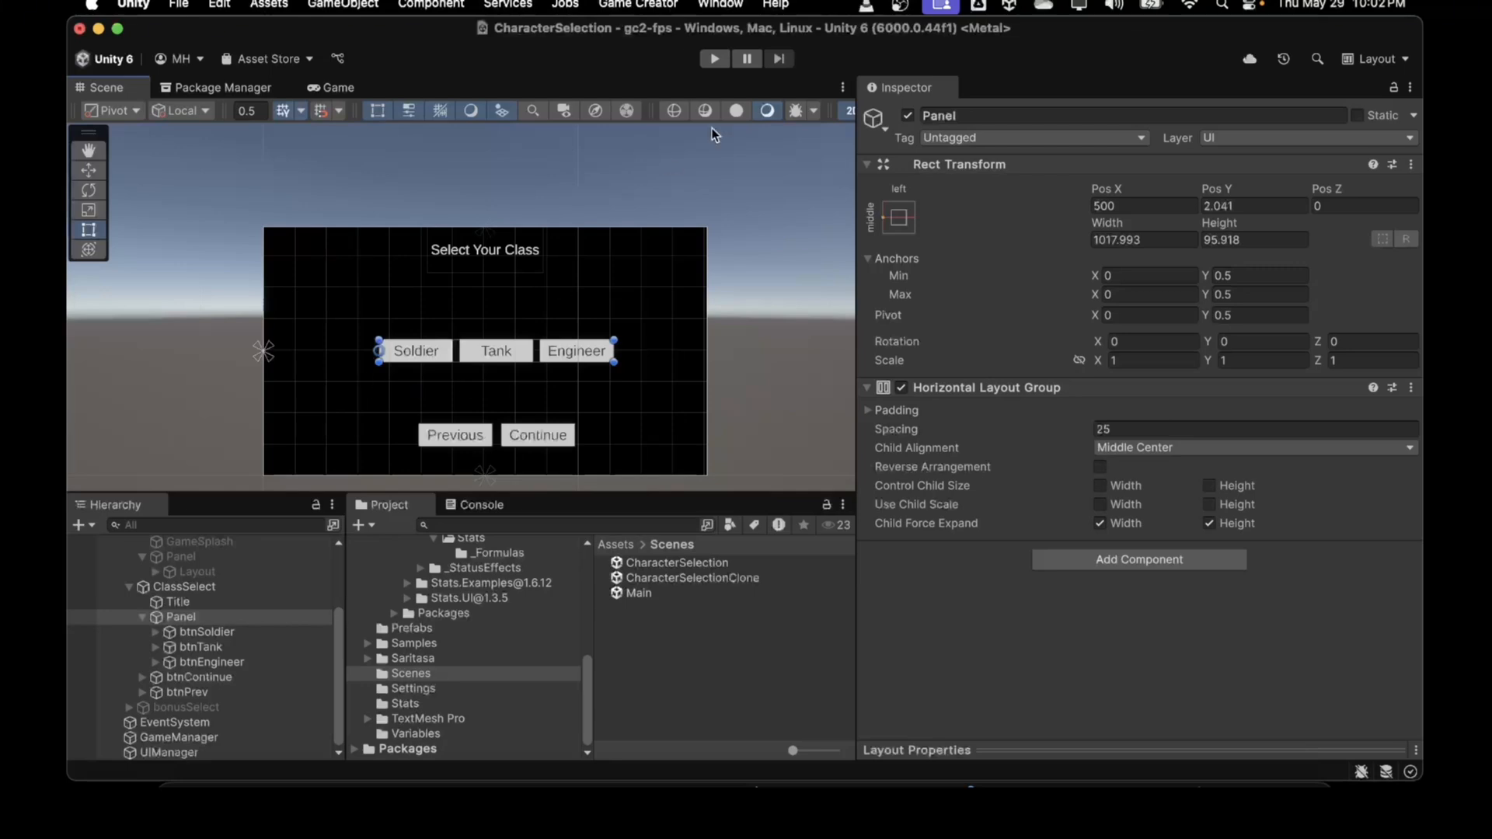
left_click(715, 59)
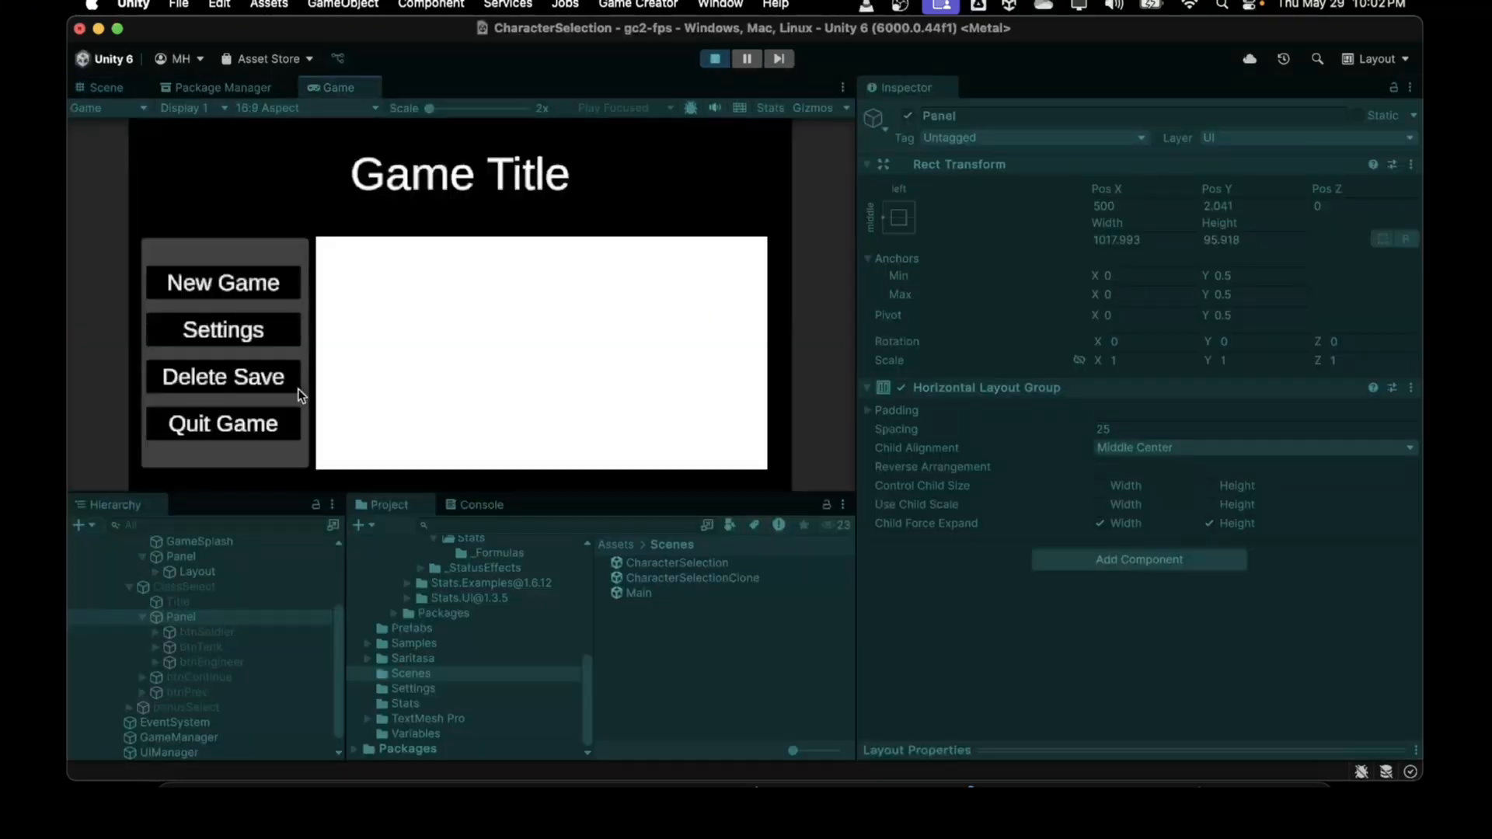
left_click(223, 283)
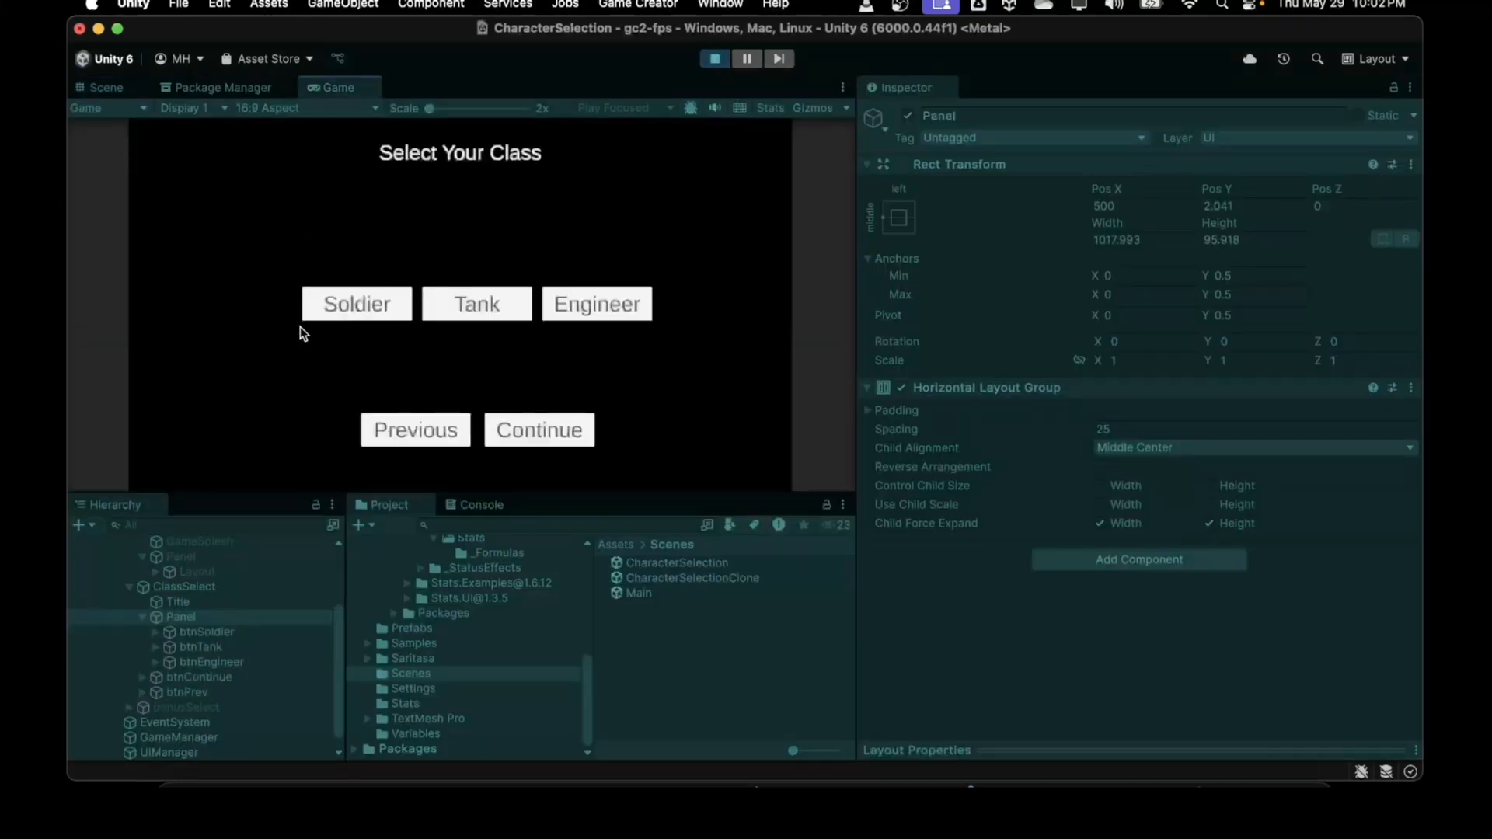
left_click(390, 301)
left_click(506, 306)
left_click(600, 317)
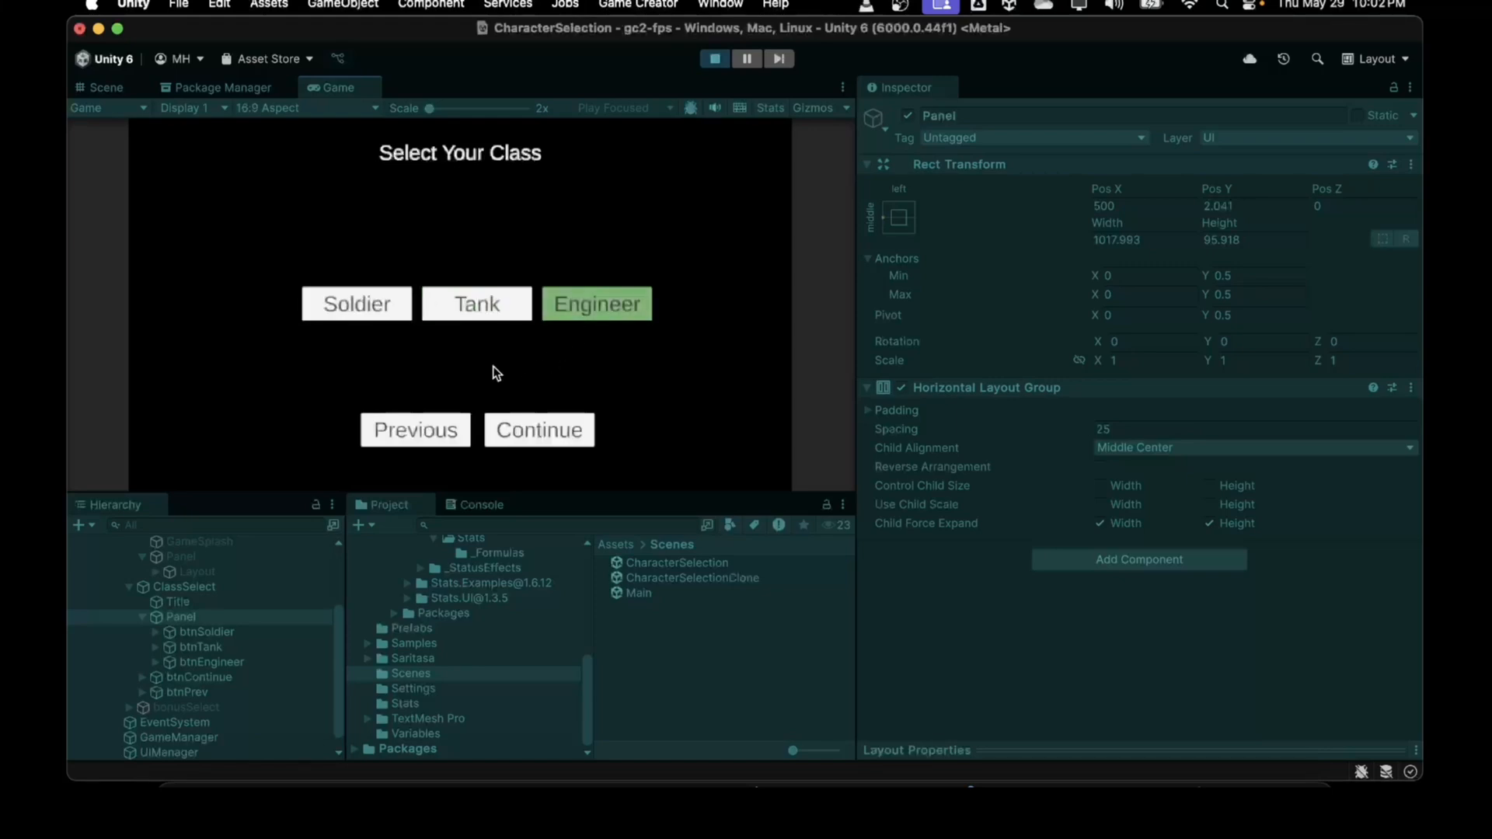
left_click(501, 319)
left_click(360, 315)
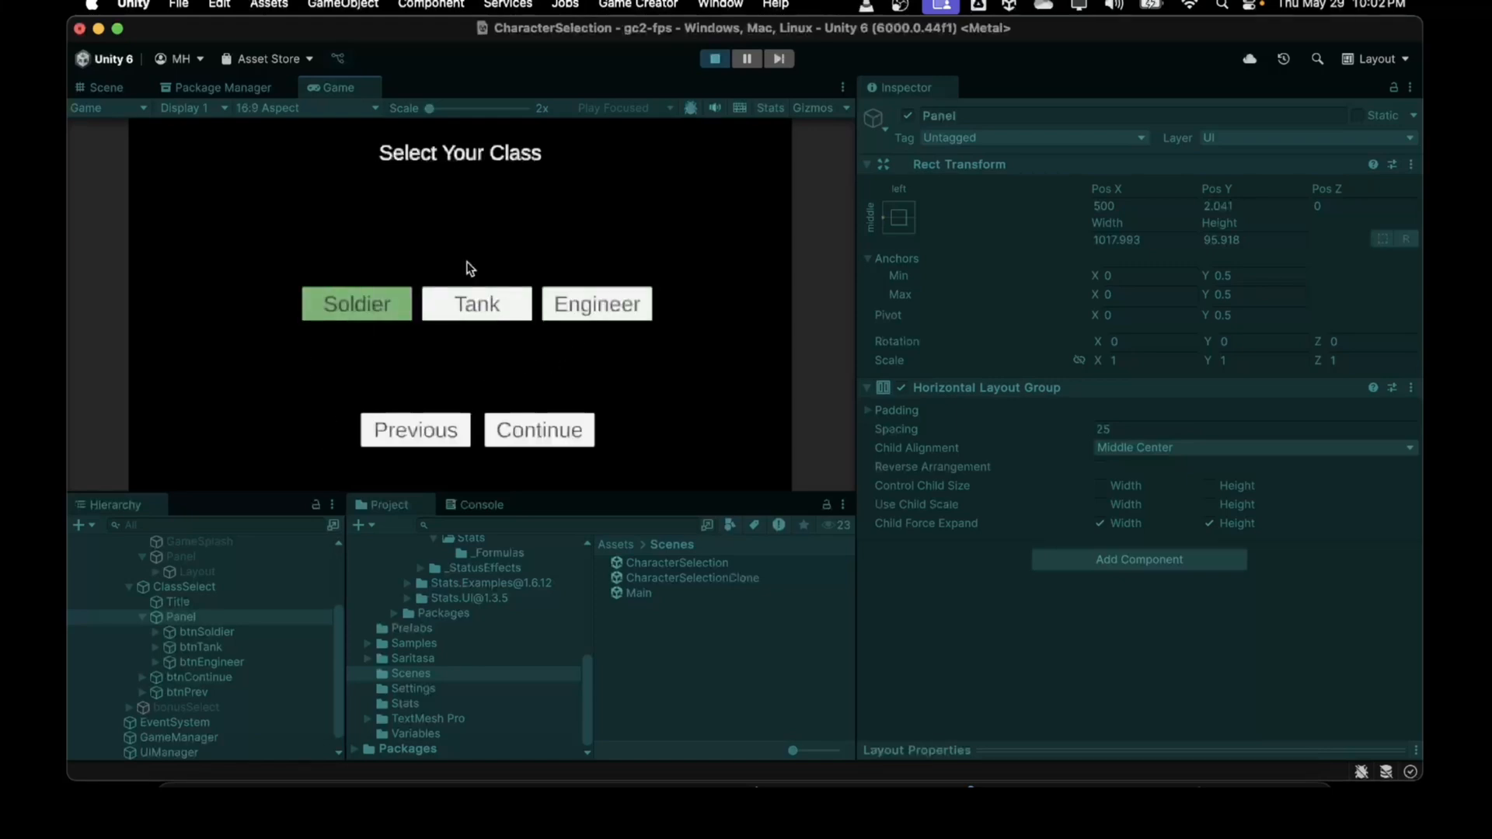
left_click(715, 58)
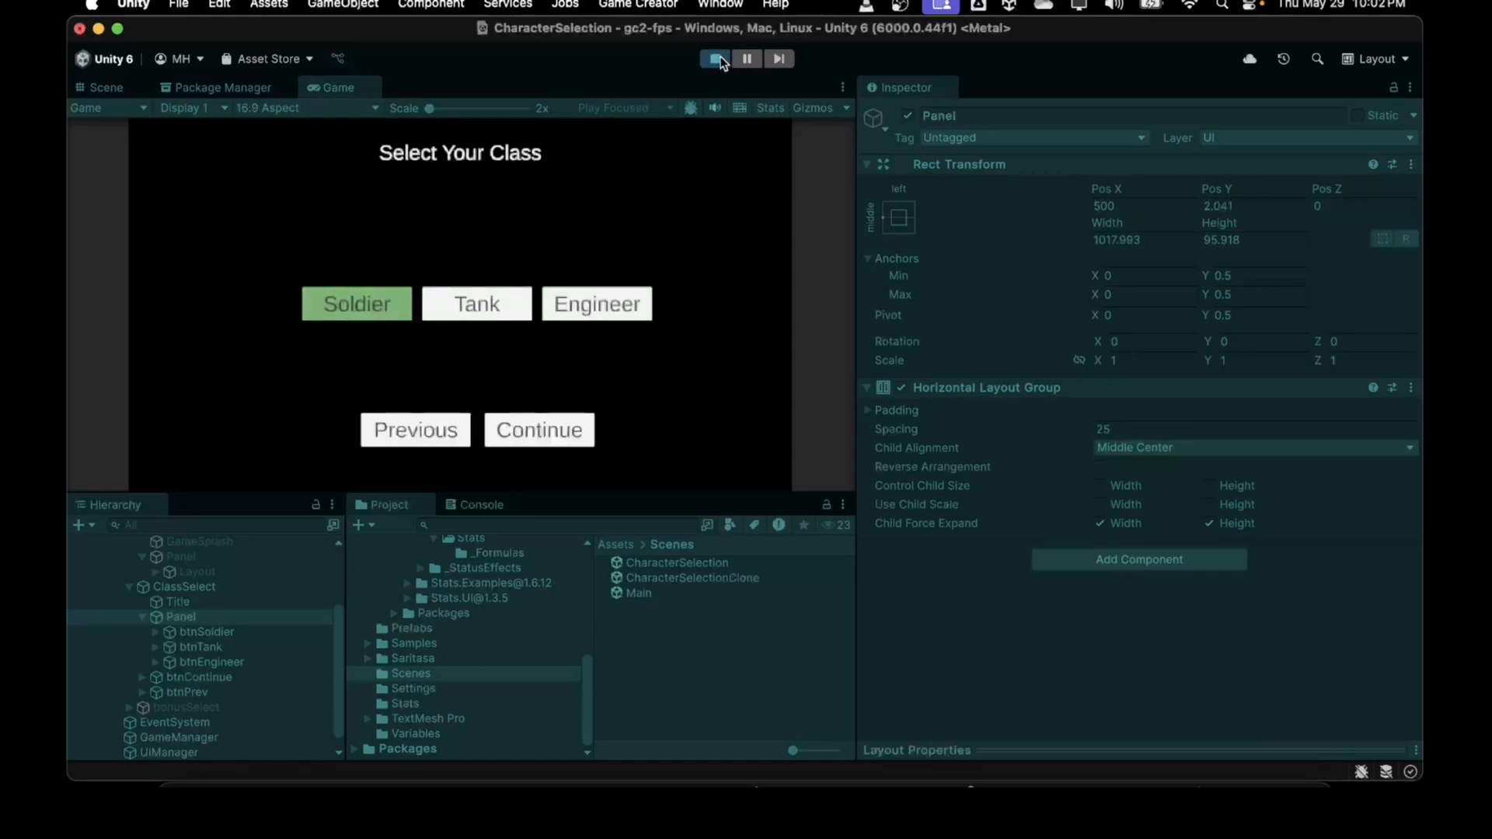